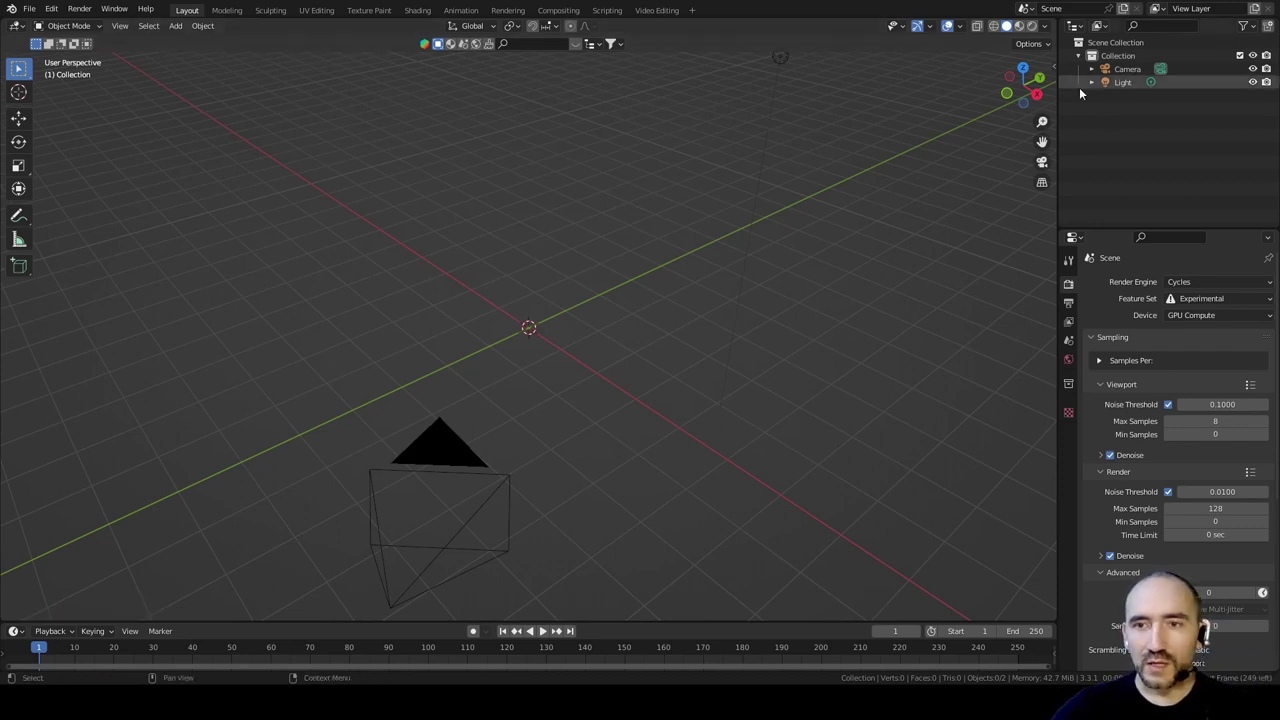
- Delete the camera and light from the scene and add a Geometry Nodes workspace
left_click(1127, 69)
key("x")
left_click(1126, 68)
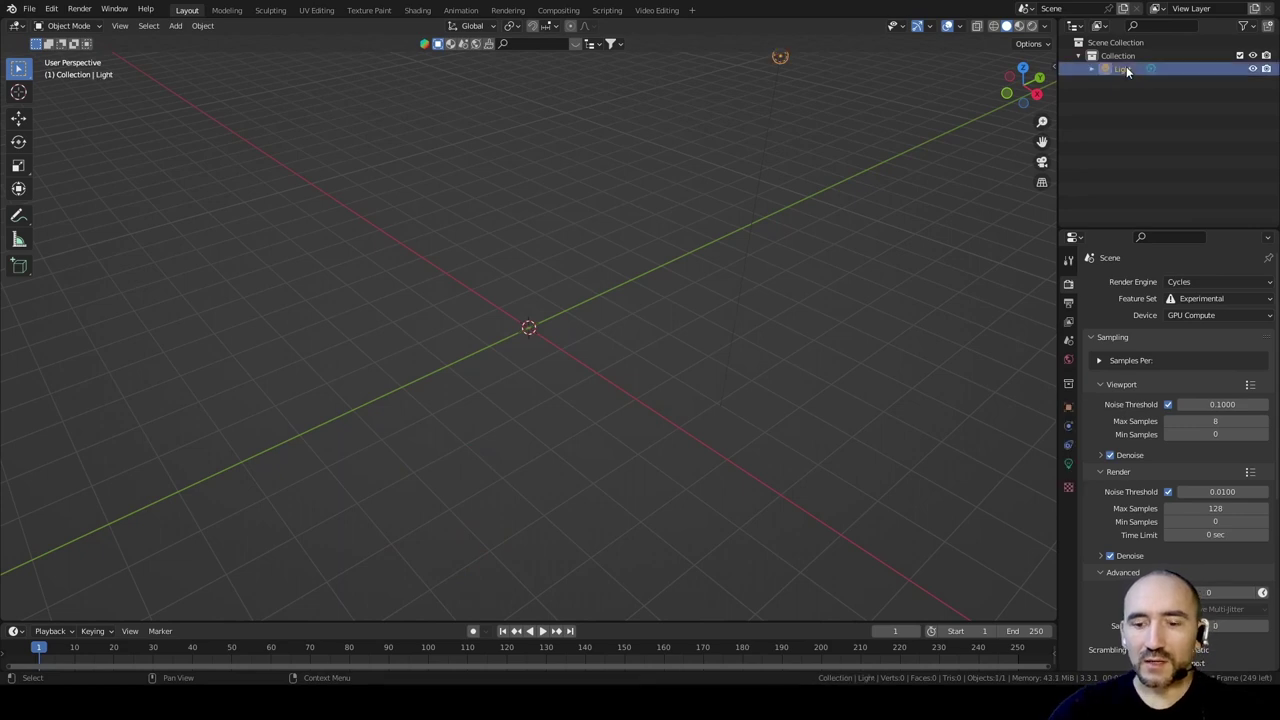
key("x")
left_click(692, 11)
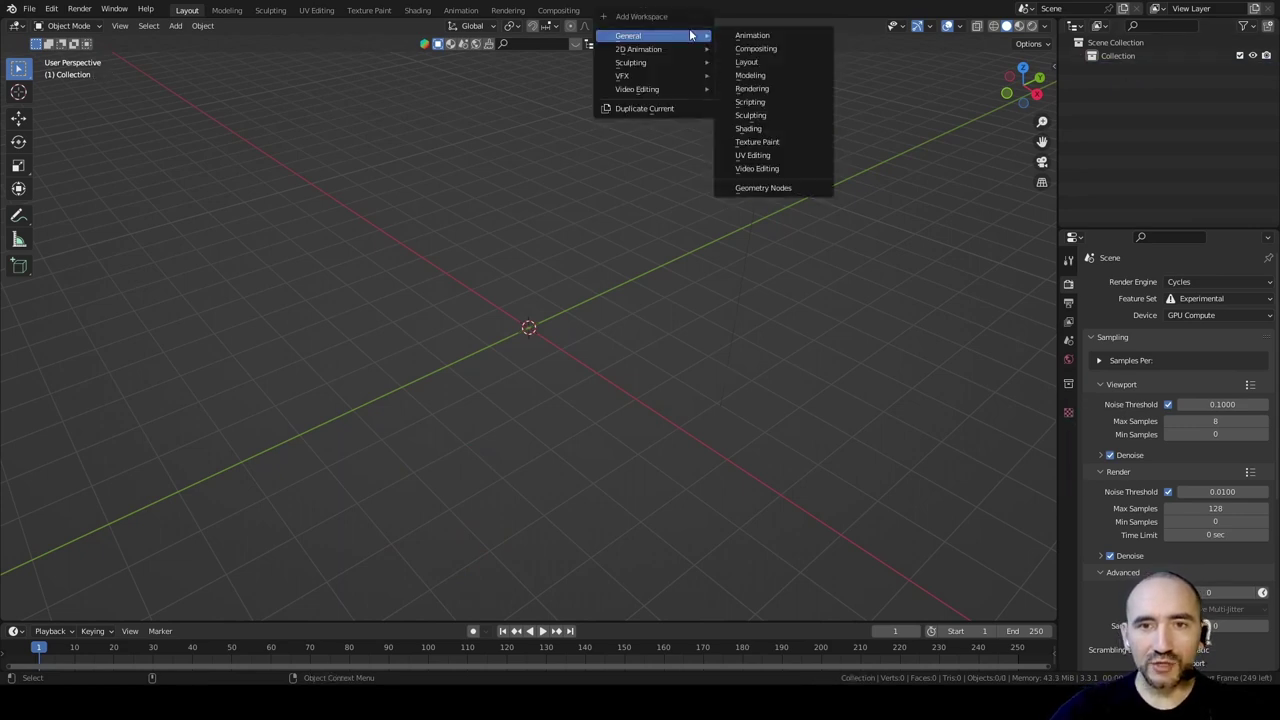
left_click(761, 188)
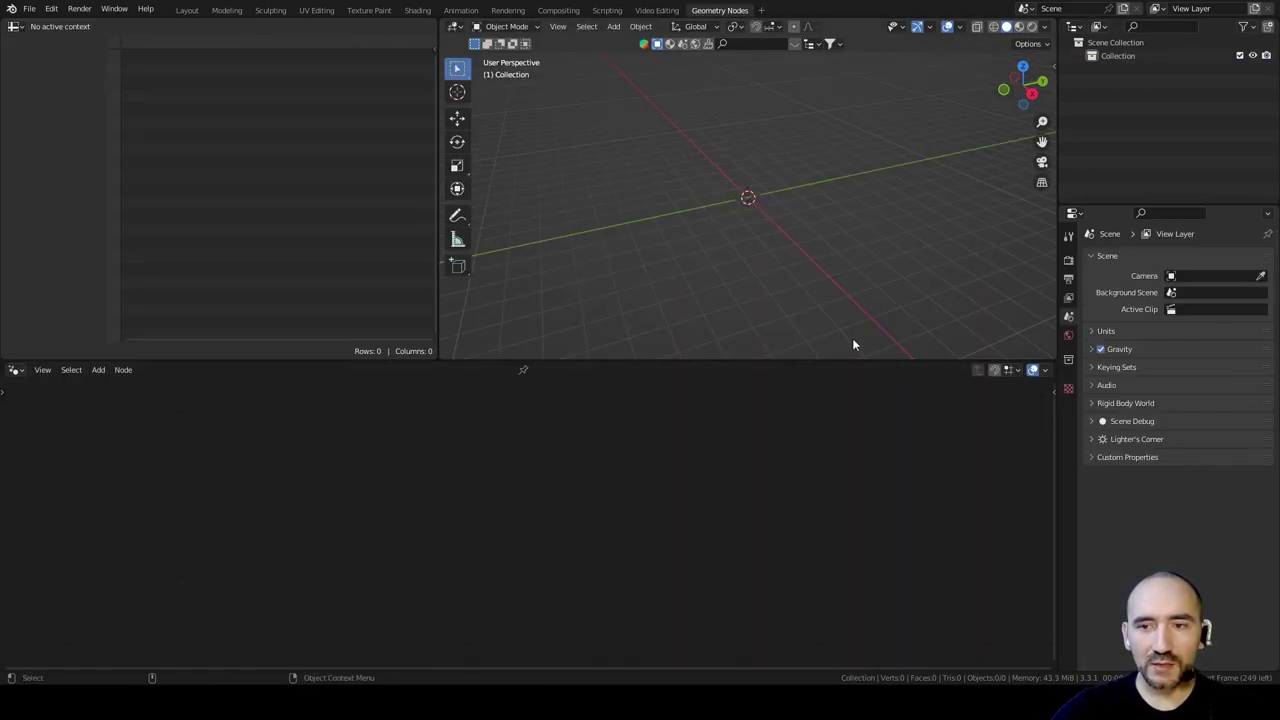
- Add a mesh plane and create a new geometry node tree on it
key("shift+a")
left_click(815, 182)
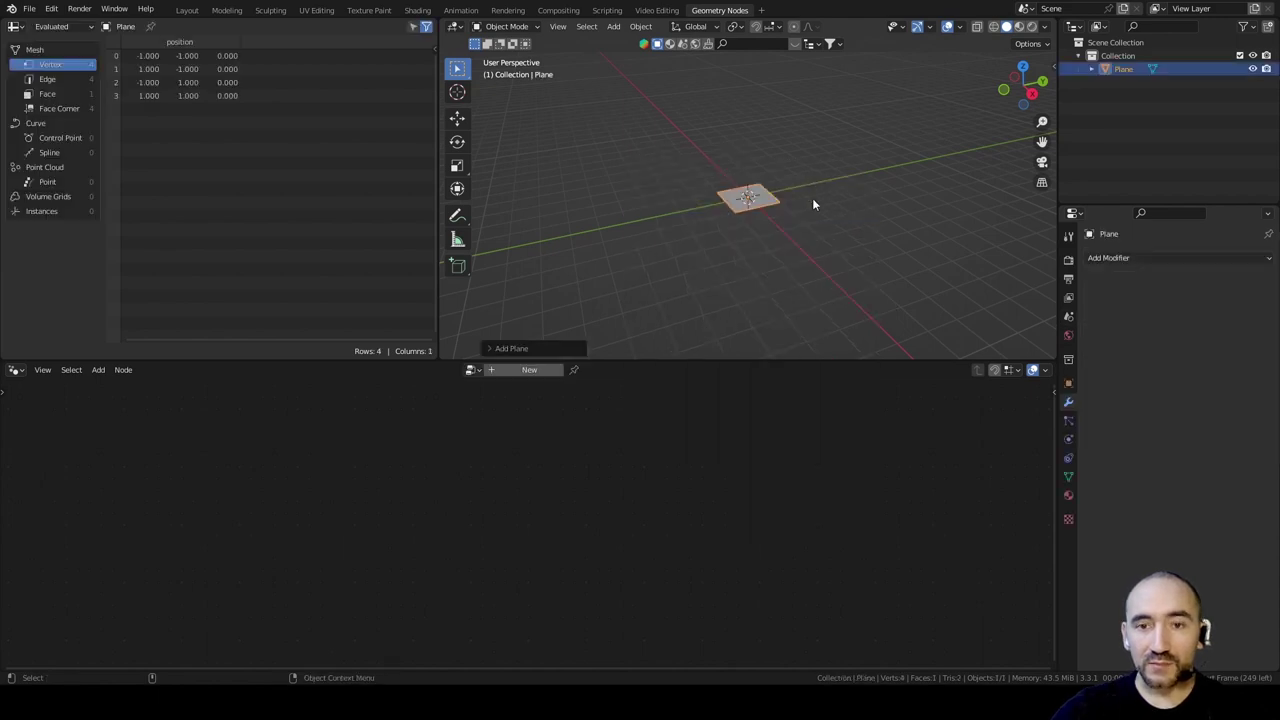
scroll(810, 200, "up", 5)
left_click(520, 370)
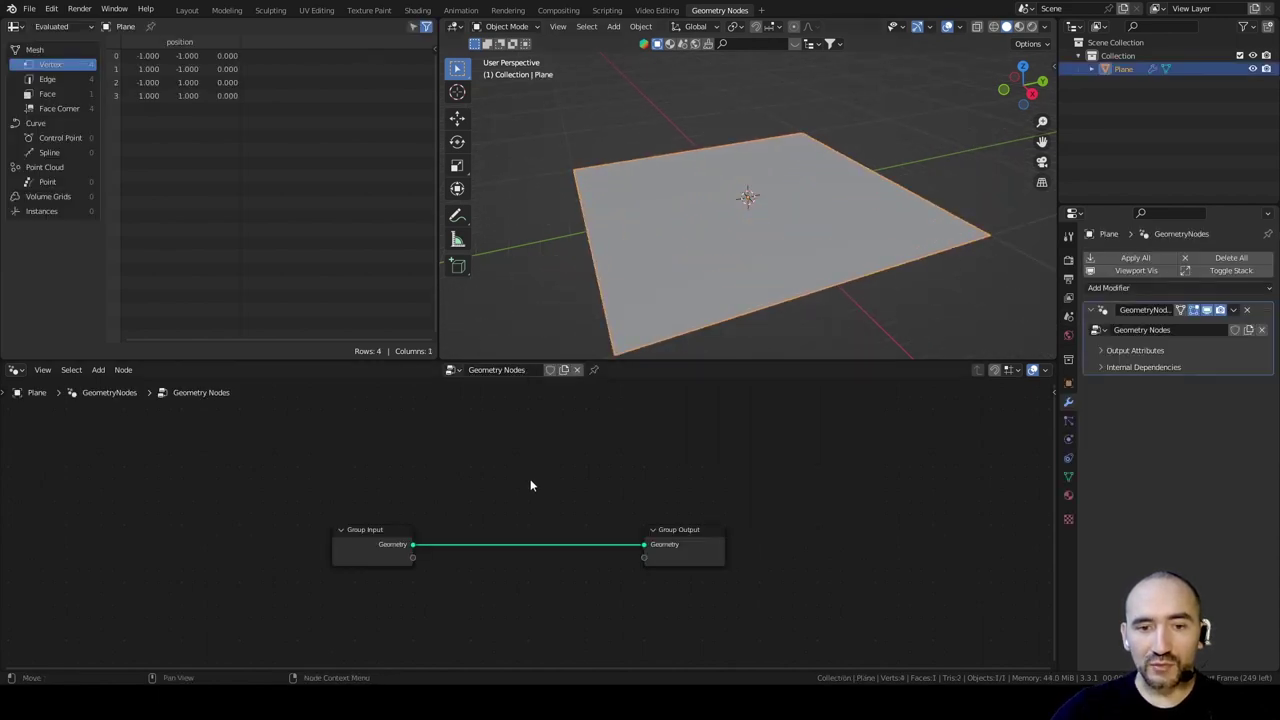
- Annotate a square divided into a two-by-two grid below the nodes in the node editor
middle_click_drag(529, 480, 526, 359)
key("t")
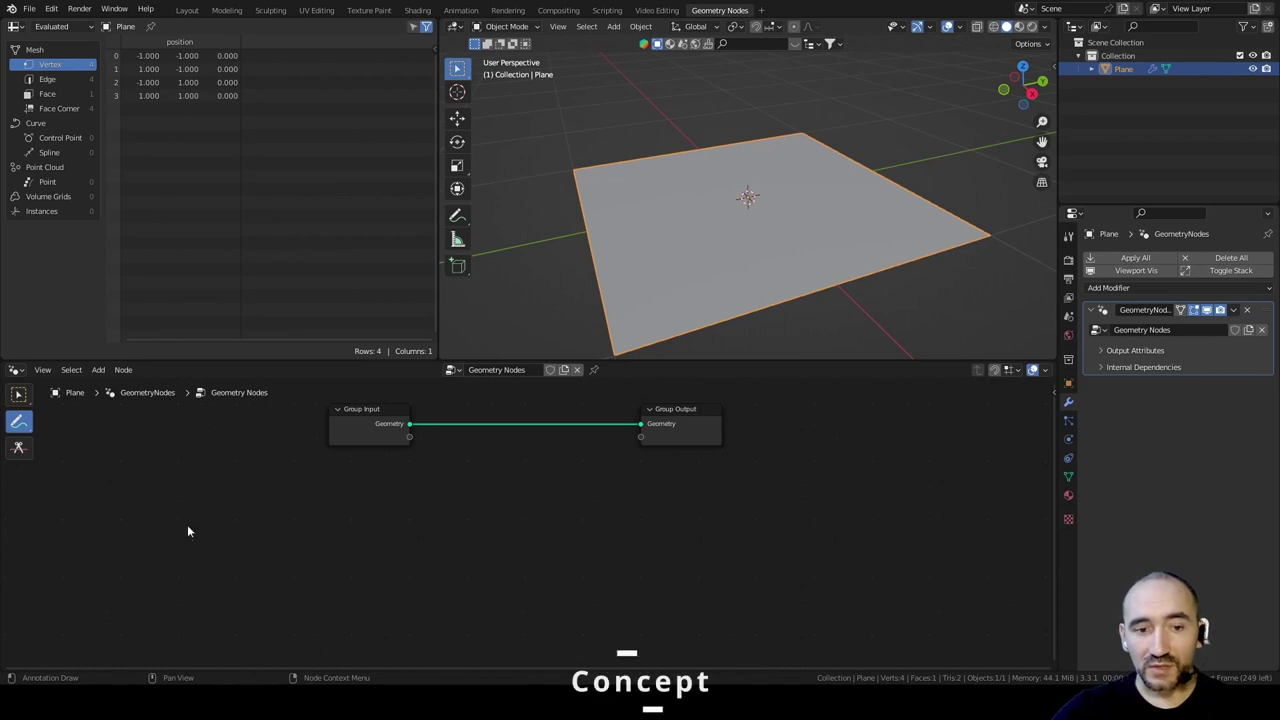
mouse_move(269, 490)
left_mouse_down()
mouse_move(446, 580)
mouse_move(337, 485)
mouse_move(262, 490)
left_mouse_up()
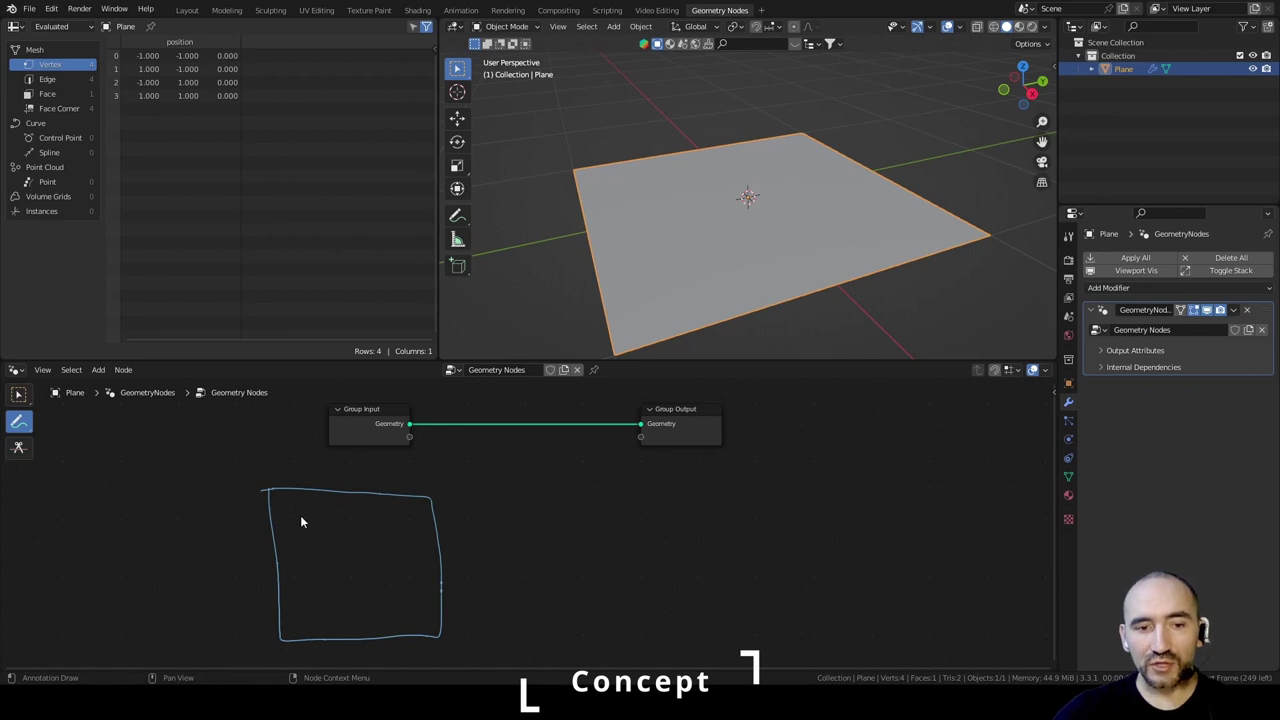
left_click_drag(354, 497, 355, 632)
left_click_drag(442, 557, 282, 566)
- Annotate circles in the grid's cells and at its center, plus an adjoining cell with its own circle
left_click_drag(323, 528, 321, 519)
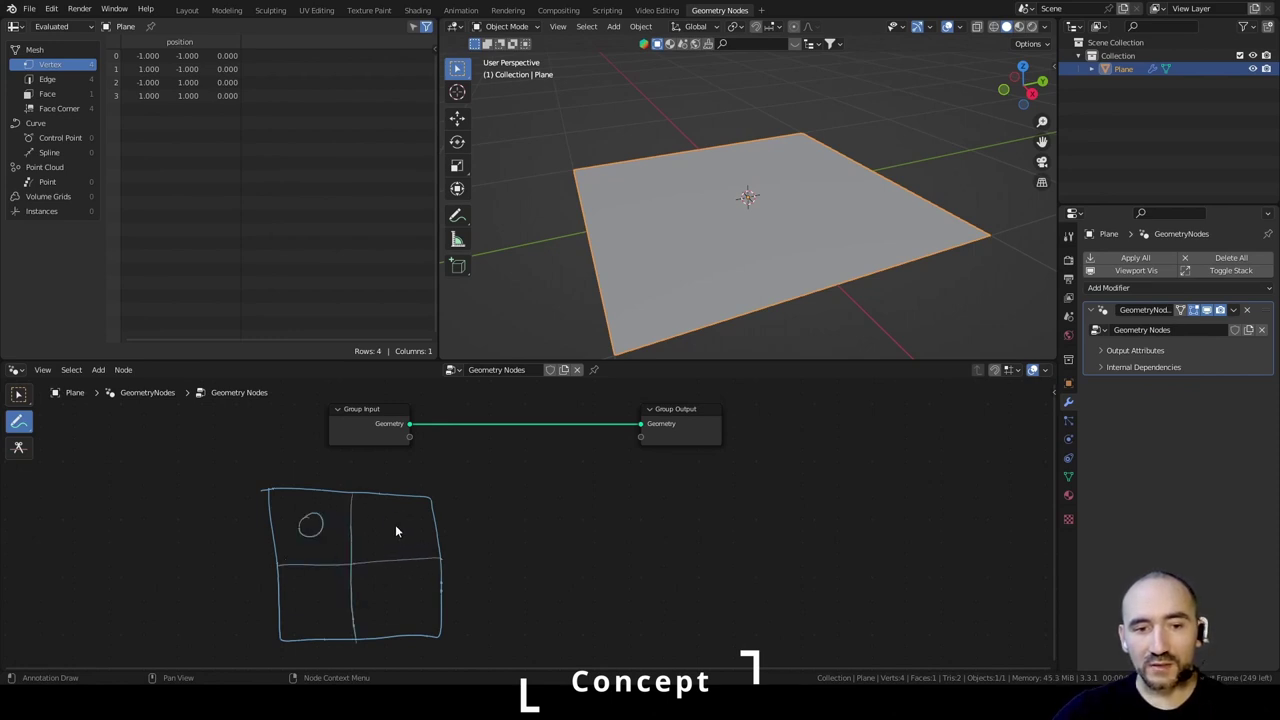
left_click_drag(405, 517, 406, 521)
left_click_drag(403, 592, 404, 597)
left_click_drag(321, 592, 339, 568)
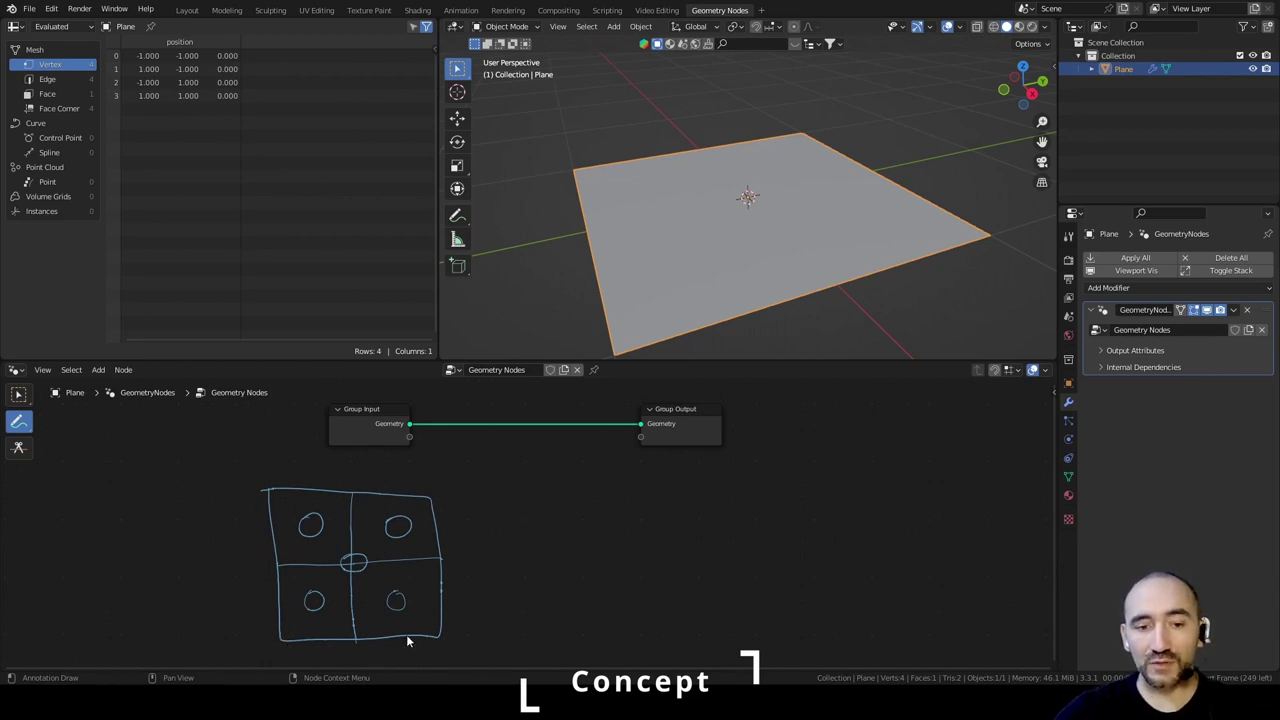
mouse_move(430, 492)
left_mouse_down()
mouse_move(531, 508)
mouse_move(528, 552)
mouse_move(442, 560)
left_mouse_up()
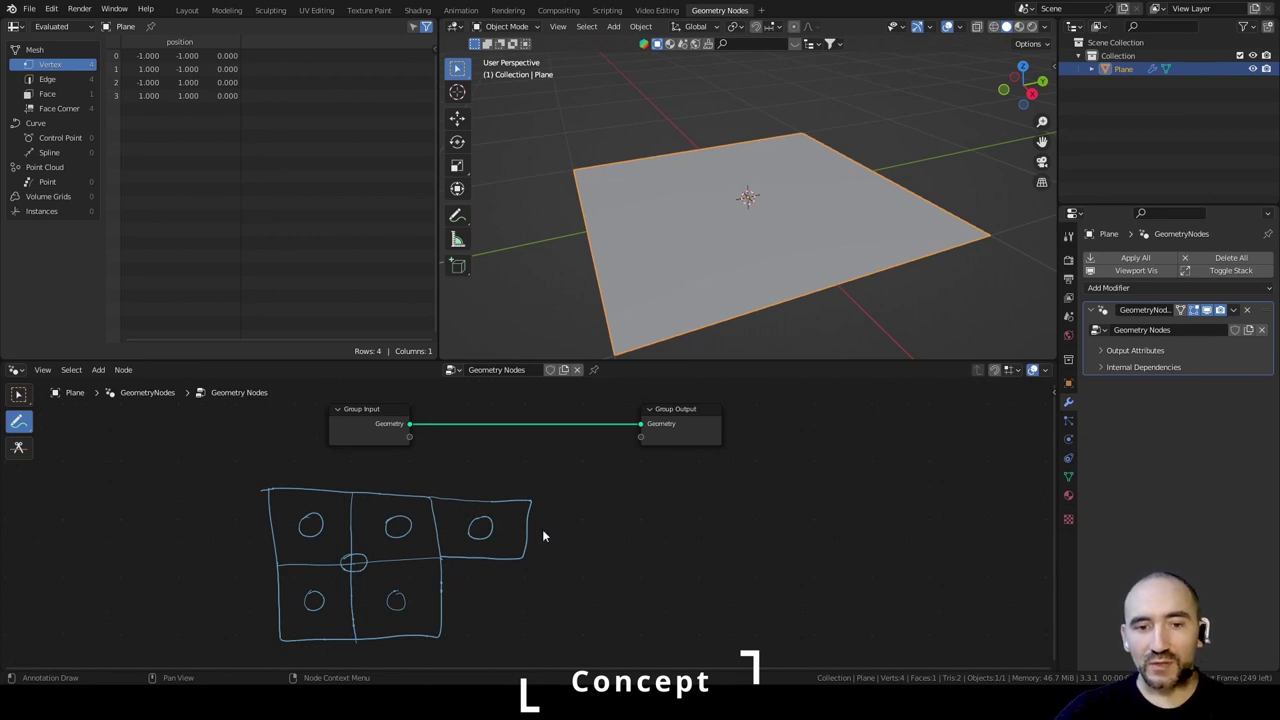
left_click_drag(538, 466, 492, 514)
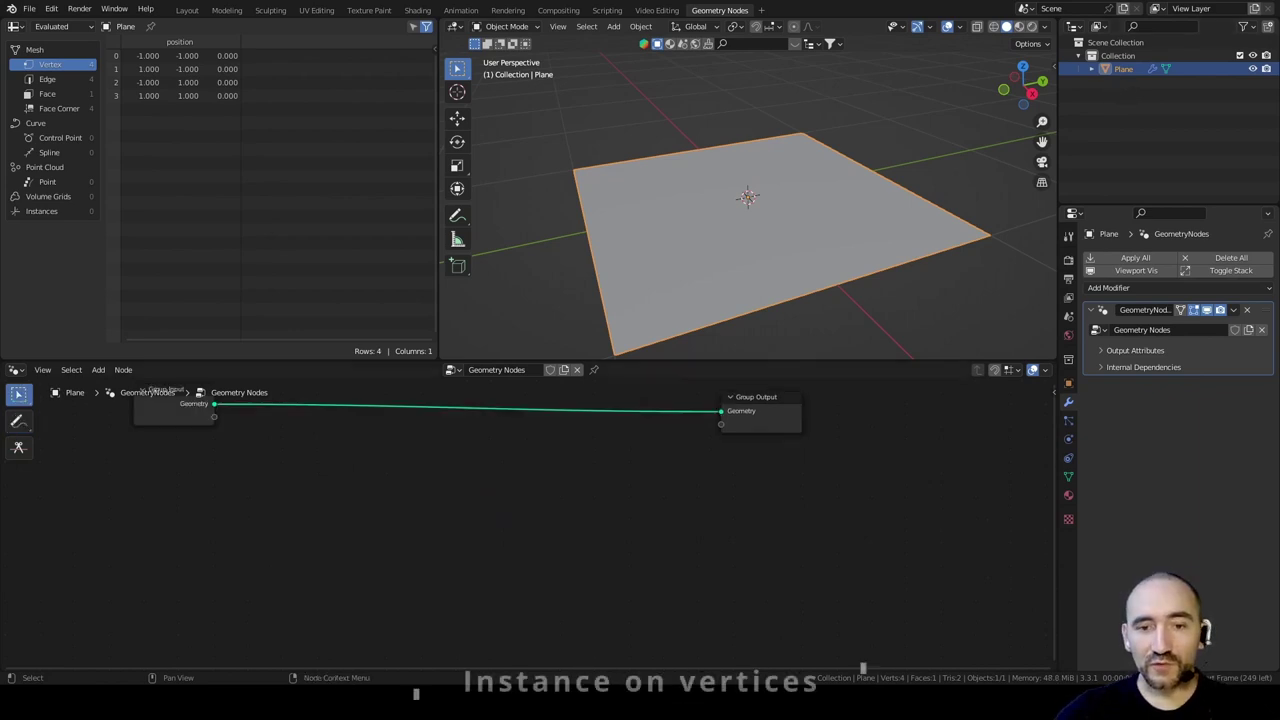
- Move Group Output farther away from Group Input and add a Curve Circle node below their link
middle_click_drag(580, 481, 484, 522)
left_click_drag(683, 456, 985, 443)
middle_click_drag(504, 517, 524, 506)
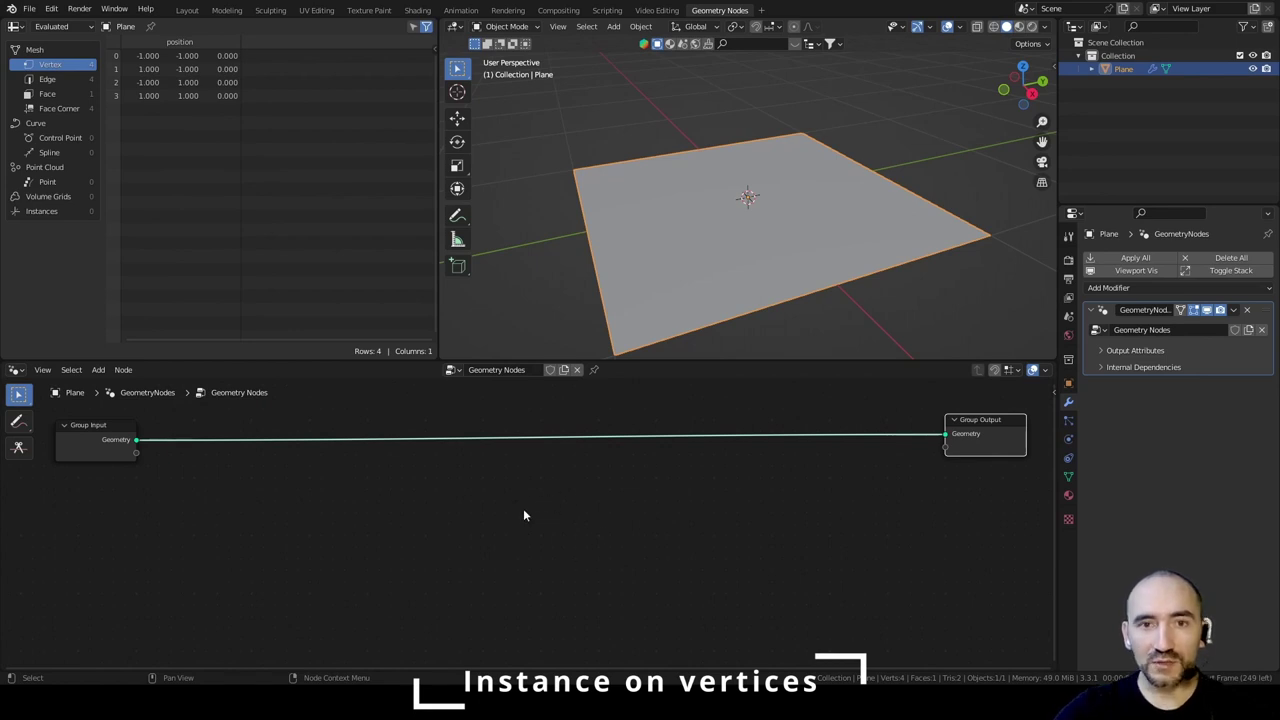
left_click(523, 515)
key("F3")
type("circle")
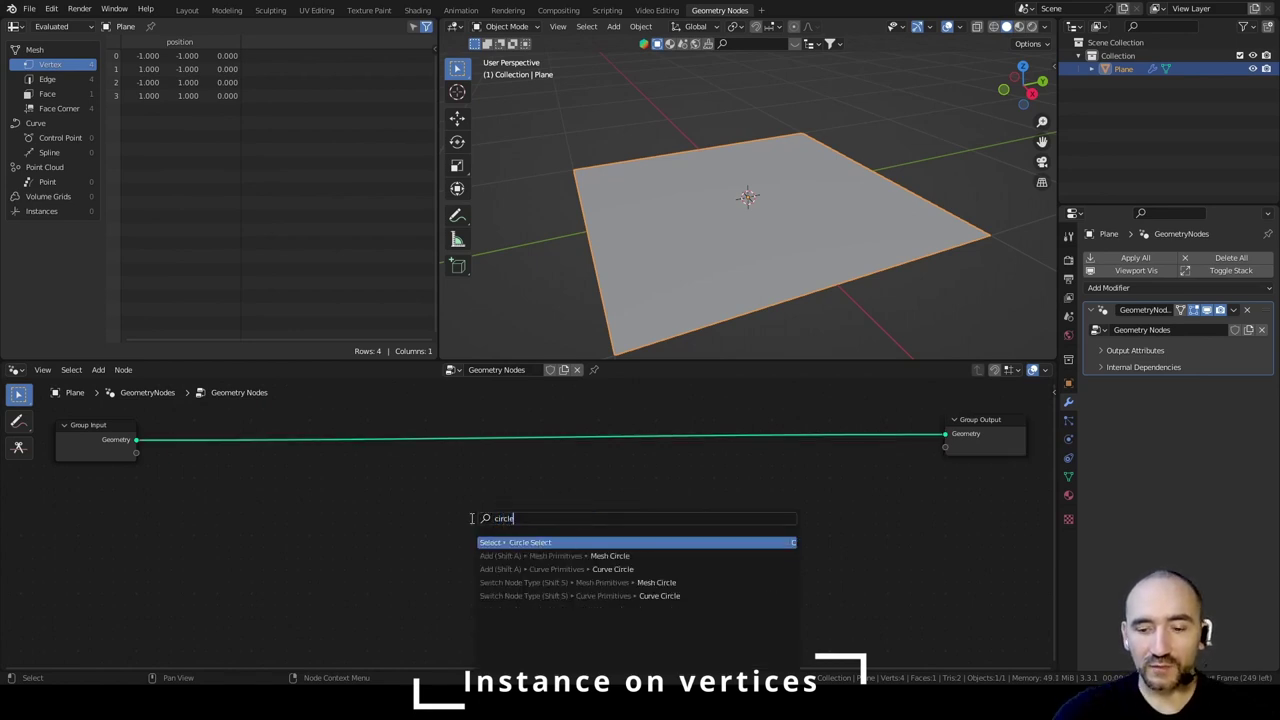
key("Return")
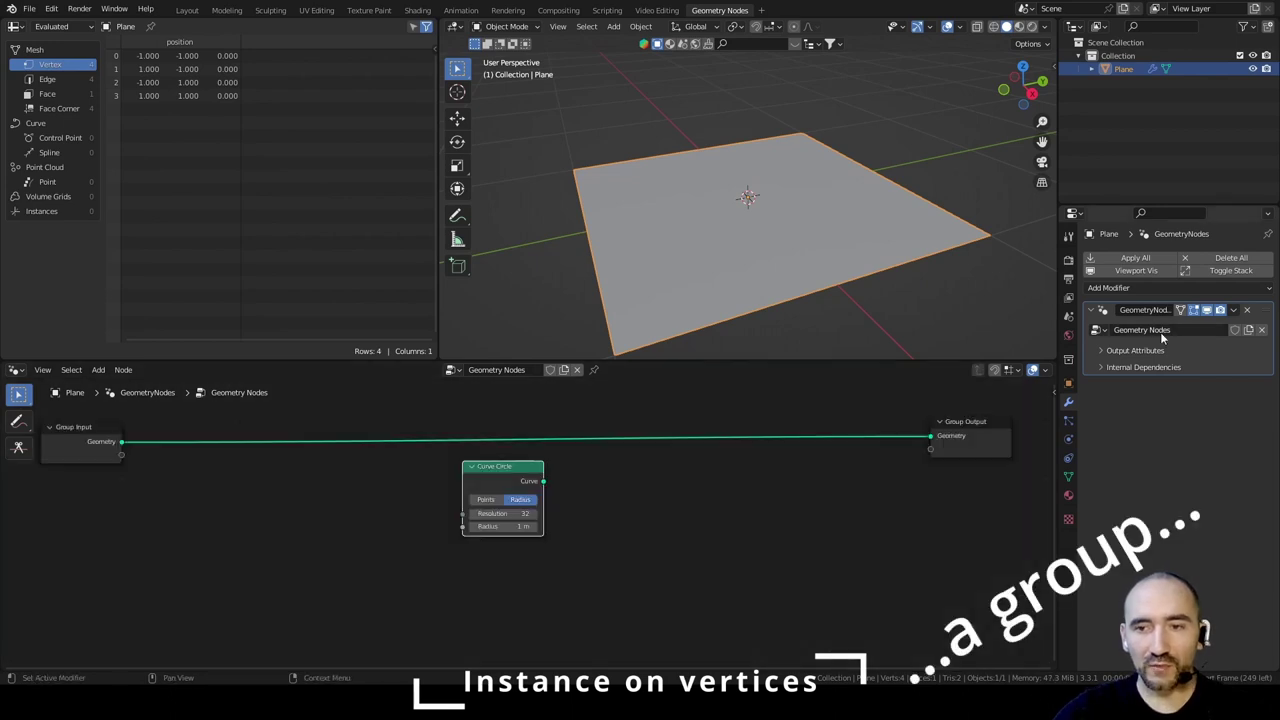
- Rename the geometry node tree as Holes
double_click(1160, 331)
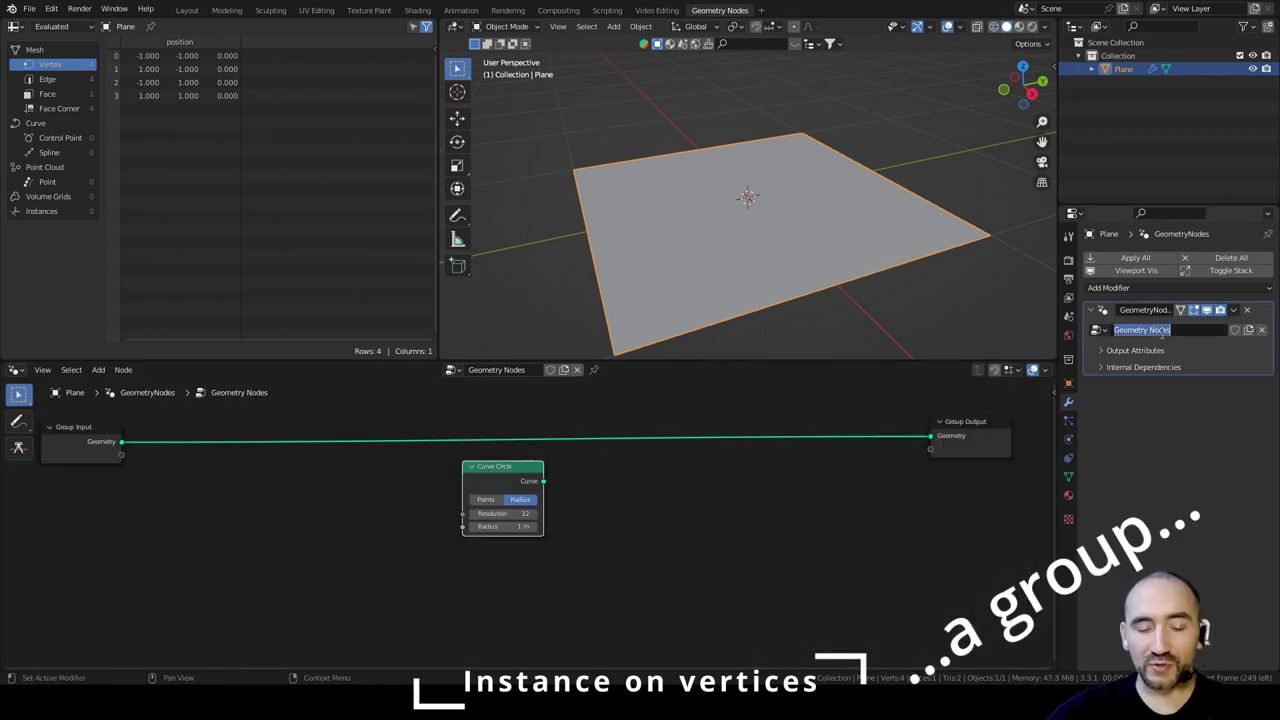
type("Holes")
key("Return")
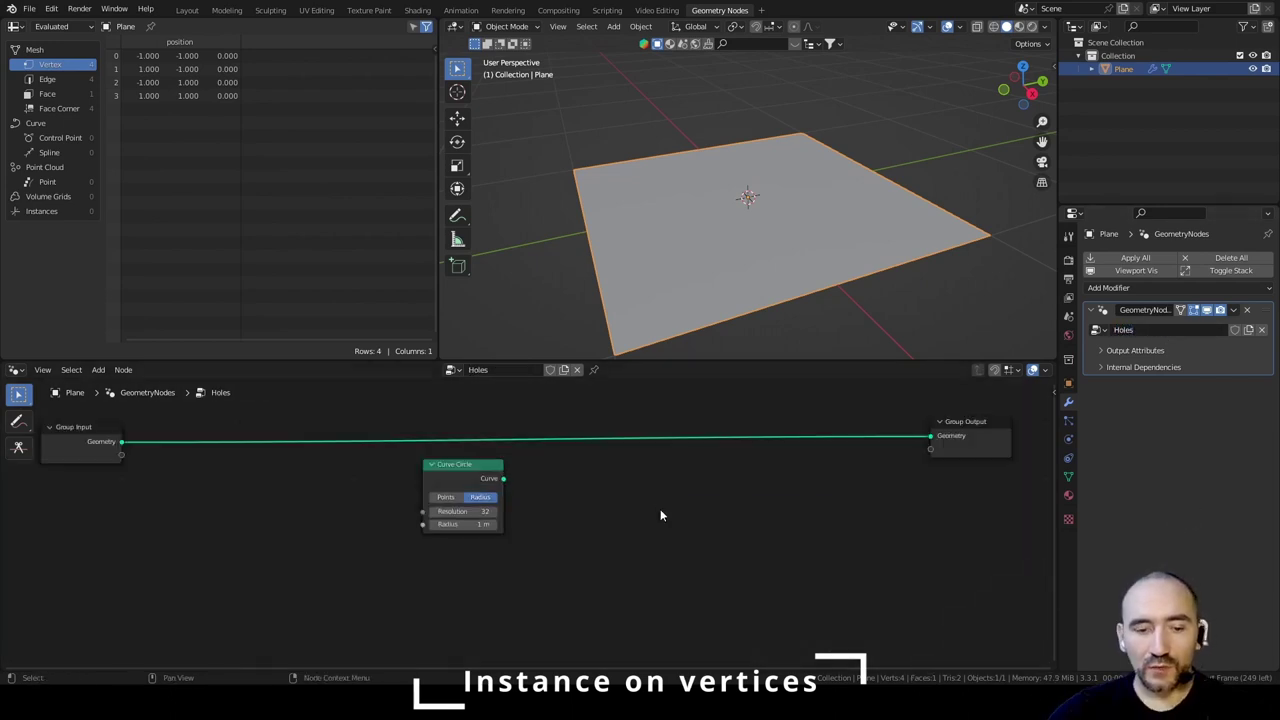
- Add a Switch node beside the Curve Circle node
key("F3")
type("swit")
key("Return")
key("n")
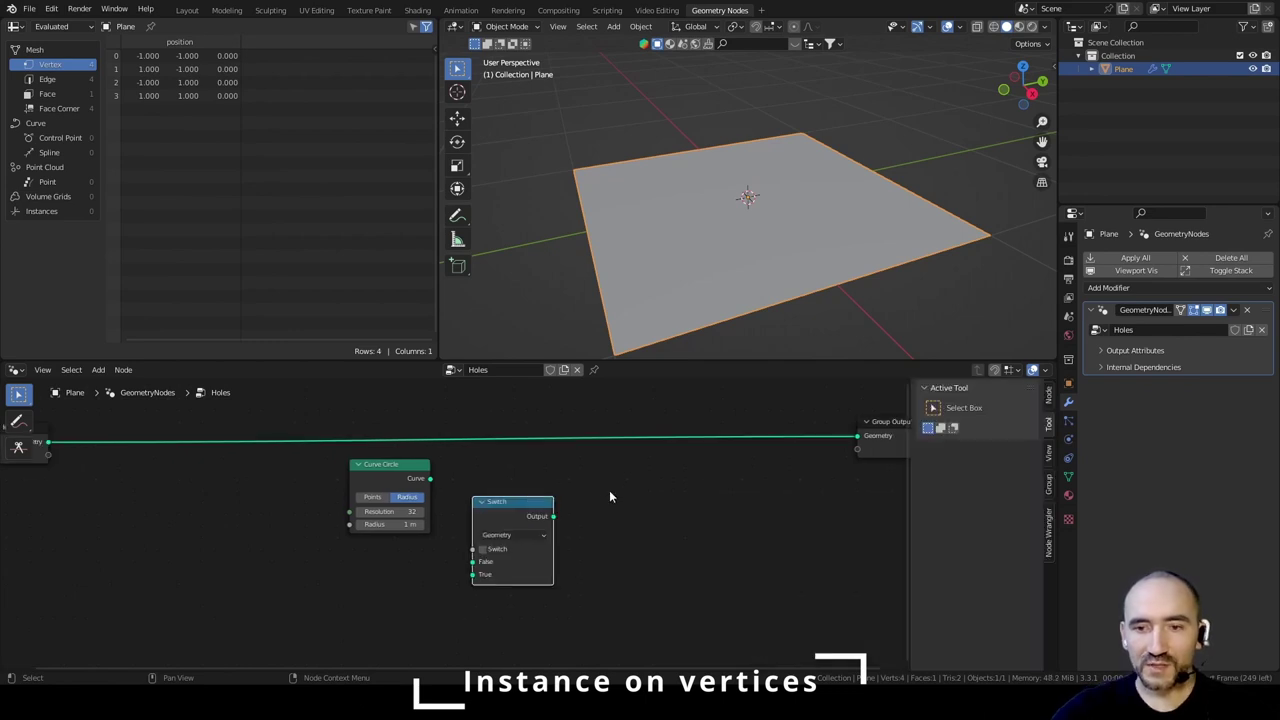
left_click(609, 490)
- Add two Boolean group inputs named "On vertices" and "On faces"
left_click(1049, 484)
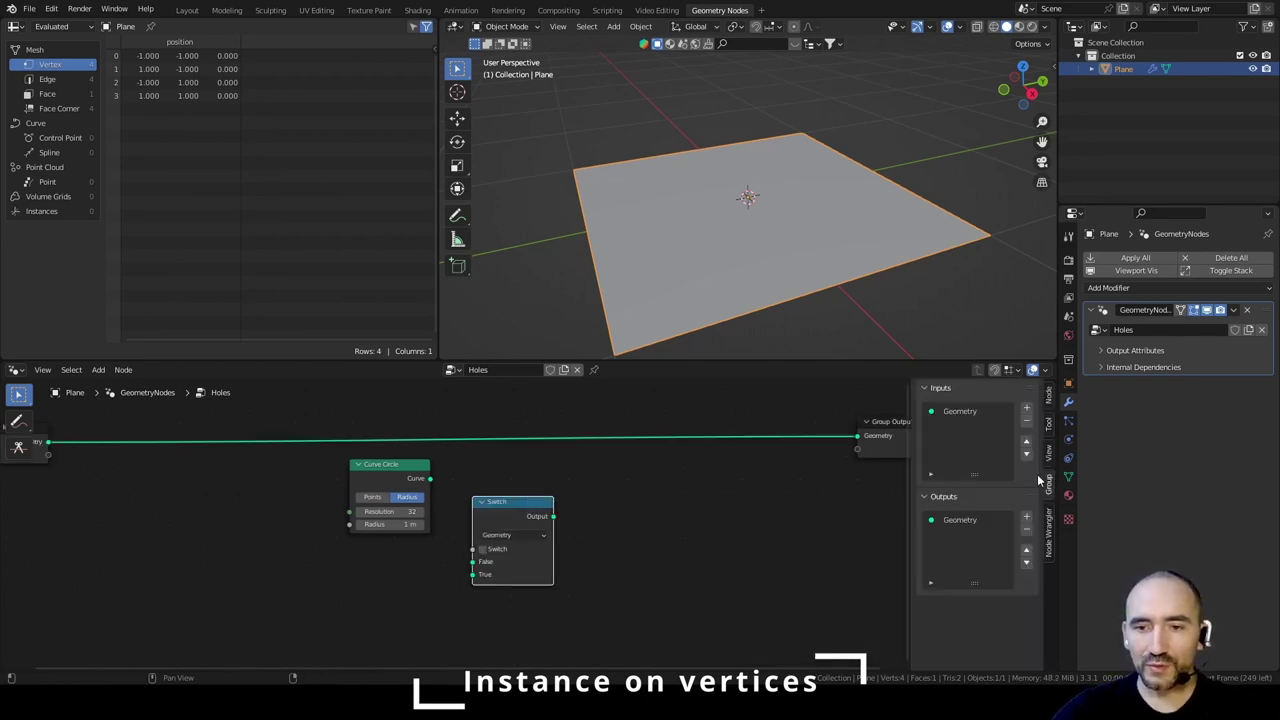
left_click(1026, 408)
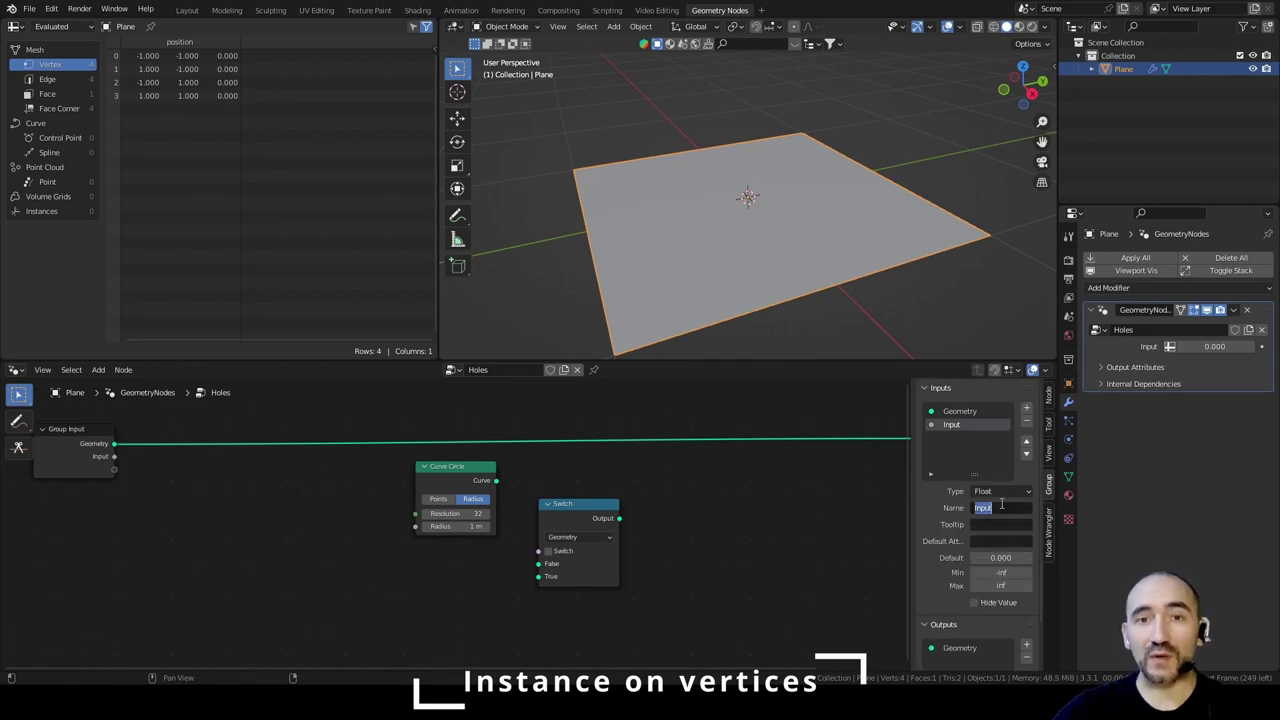
type("On Verti")
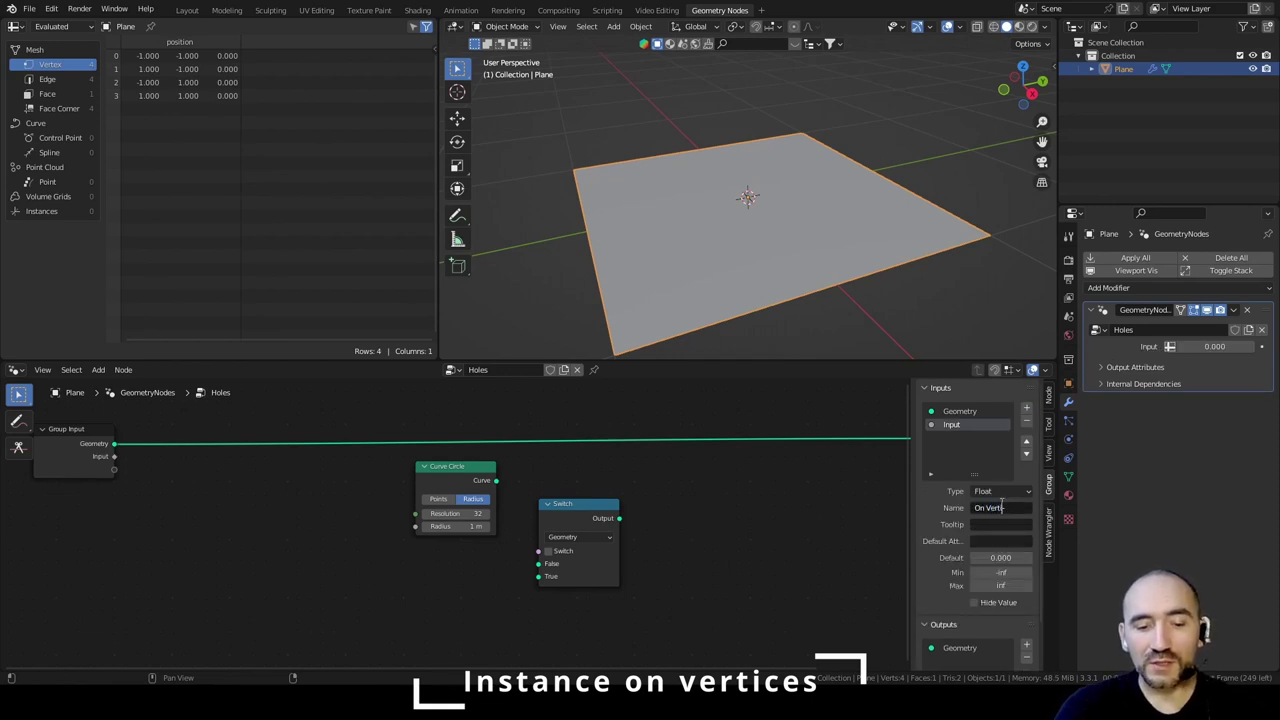
type("ces")
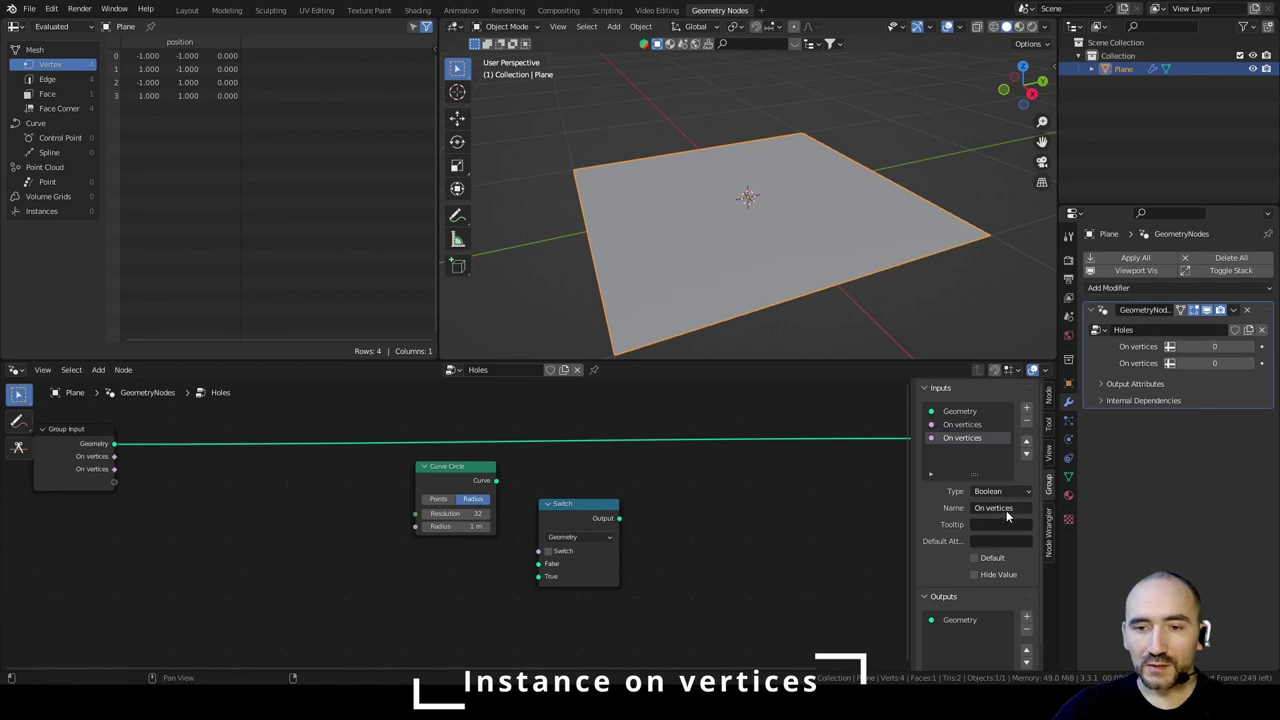
type("On faces")
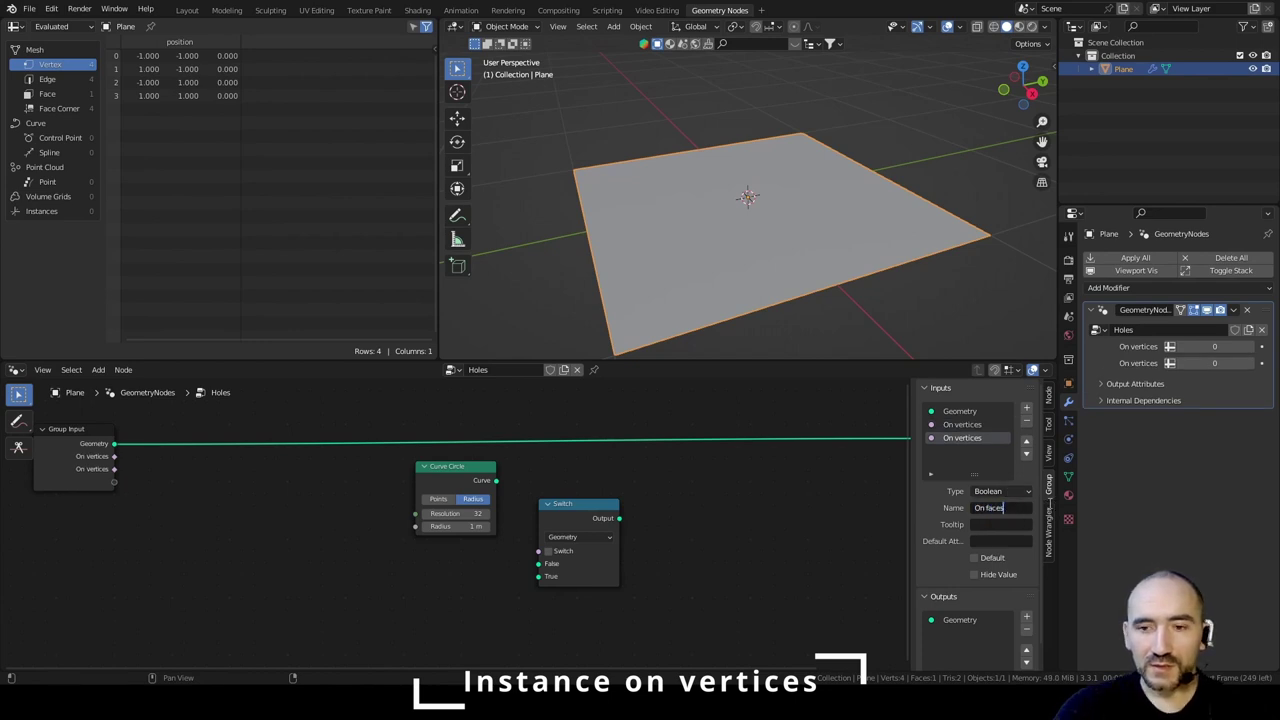
key("Return")
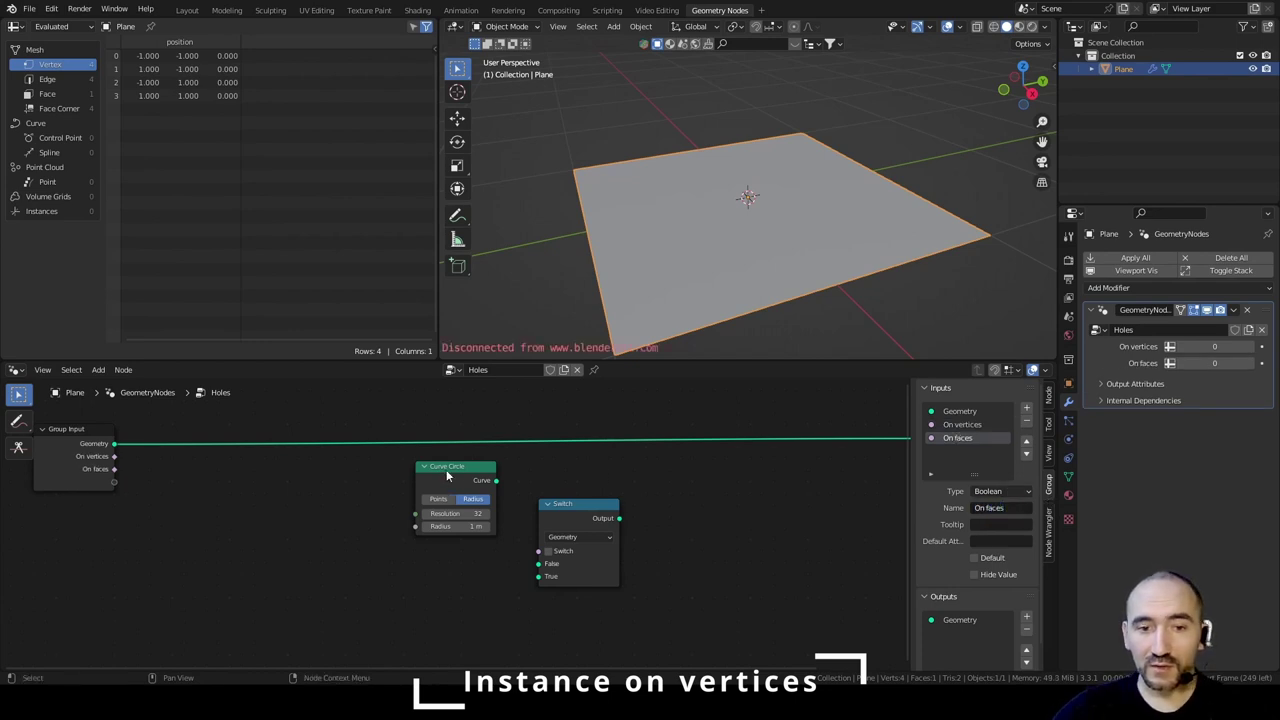
- Add an Integer group input named "Circle Res."
left_click(1026, 407)
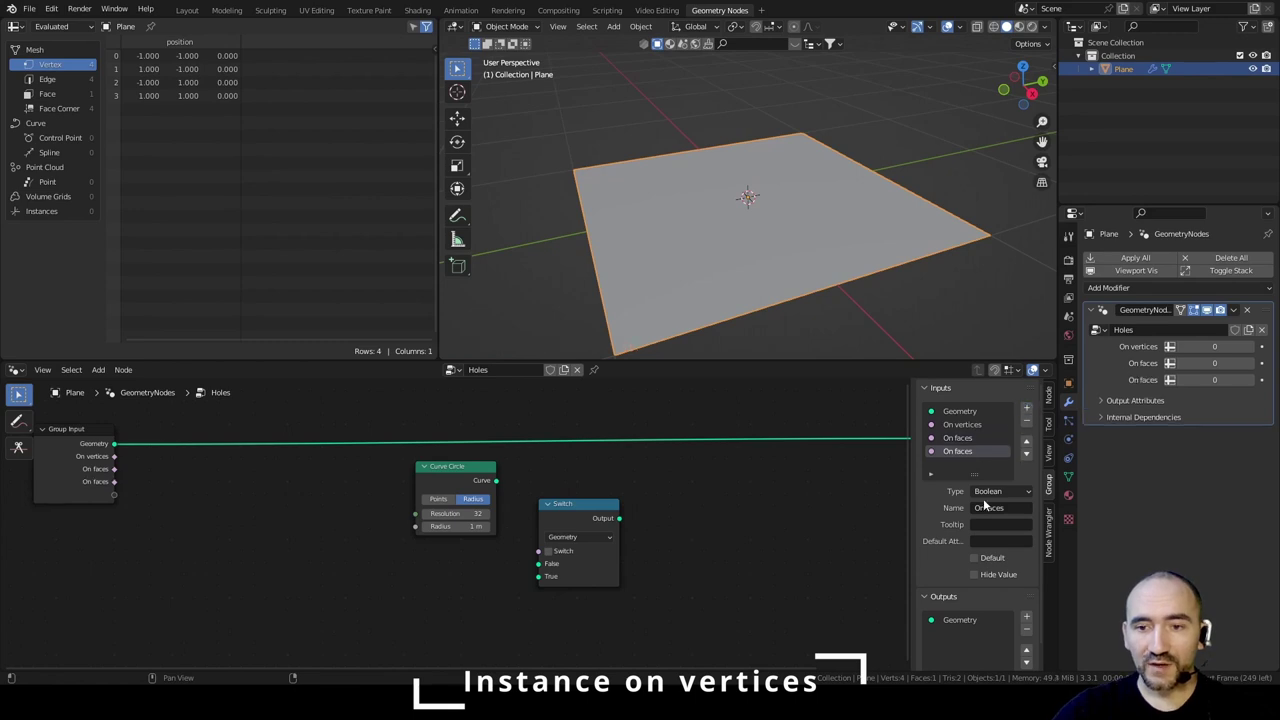
left_click(991, 512)
type("Circle")
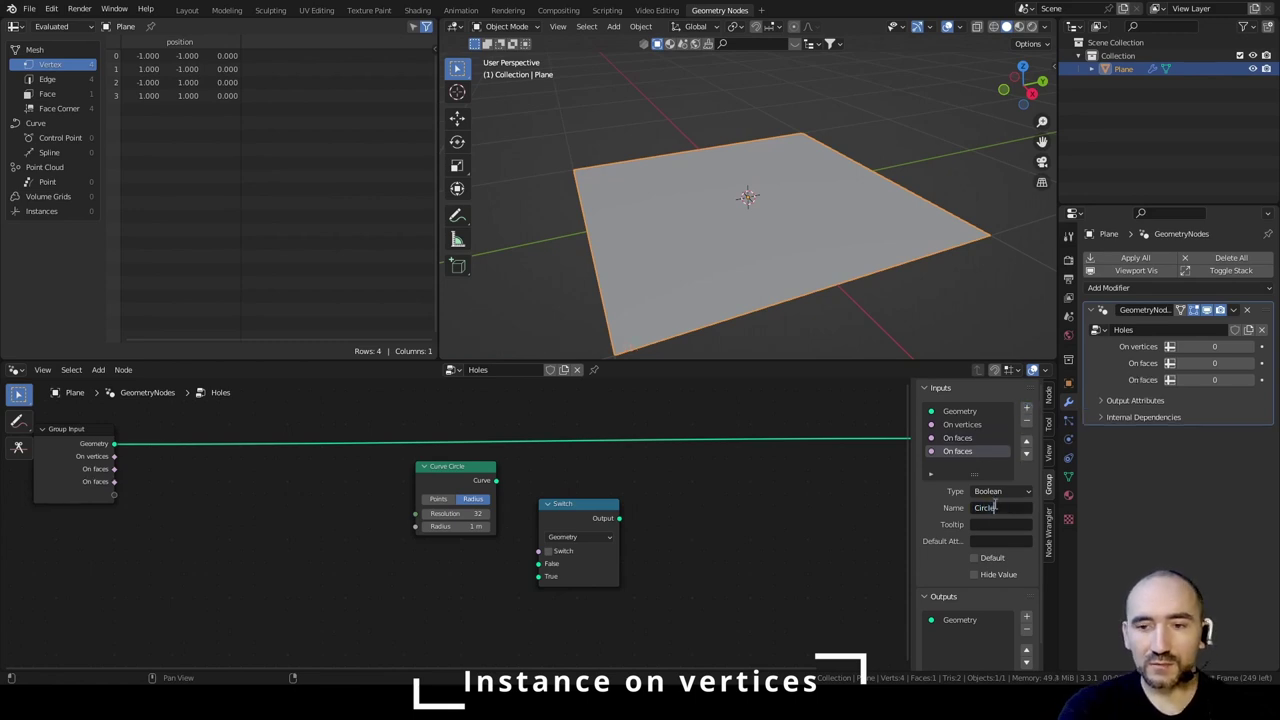
type(" Res.")
left_click(1000, 491)
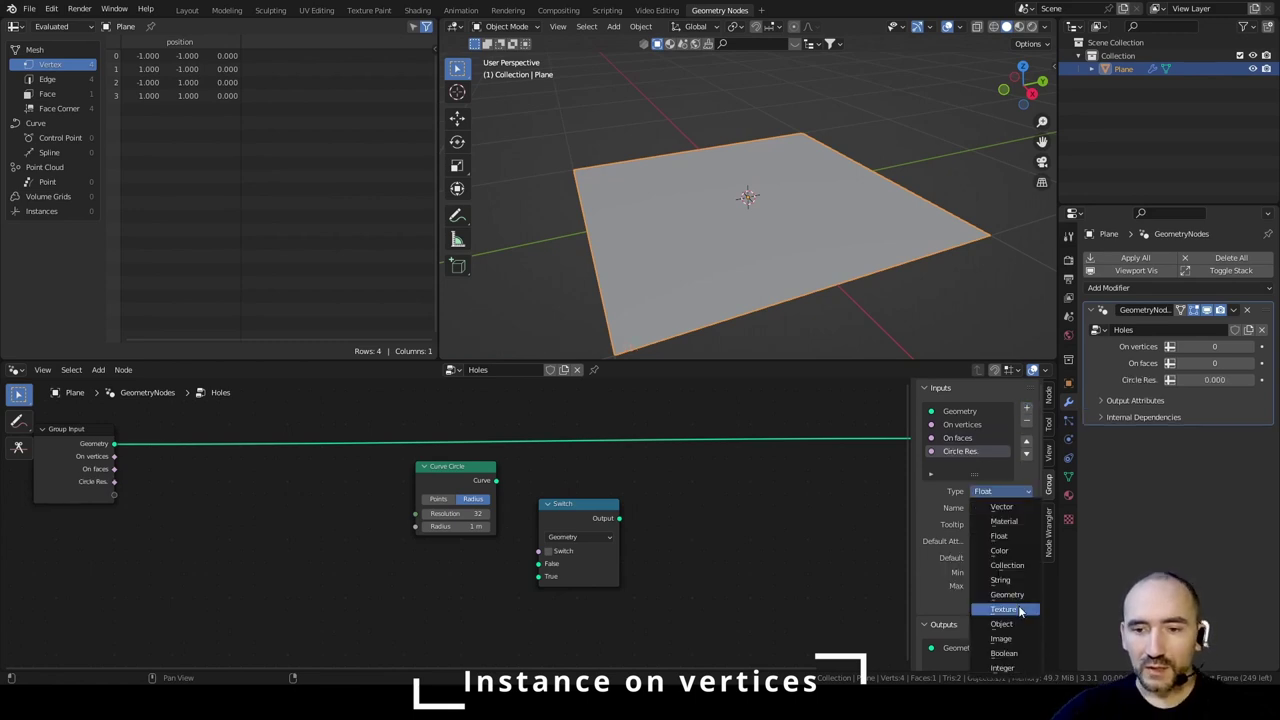
left_click(1002, 668)
left_click(1000, 572)
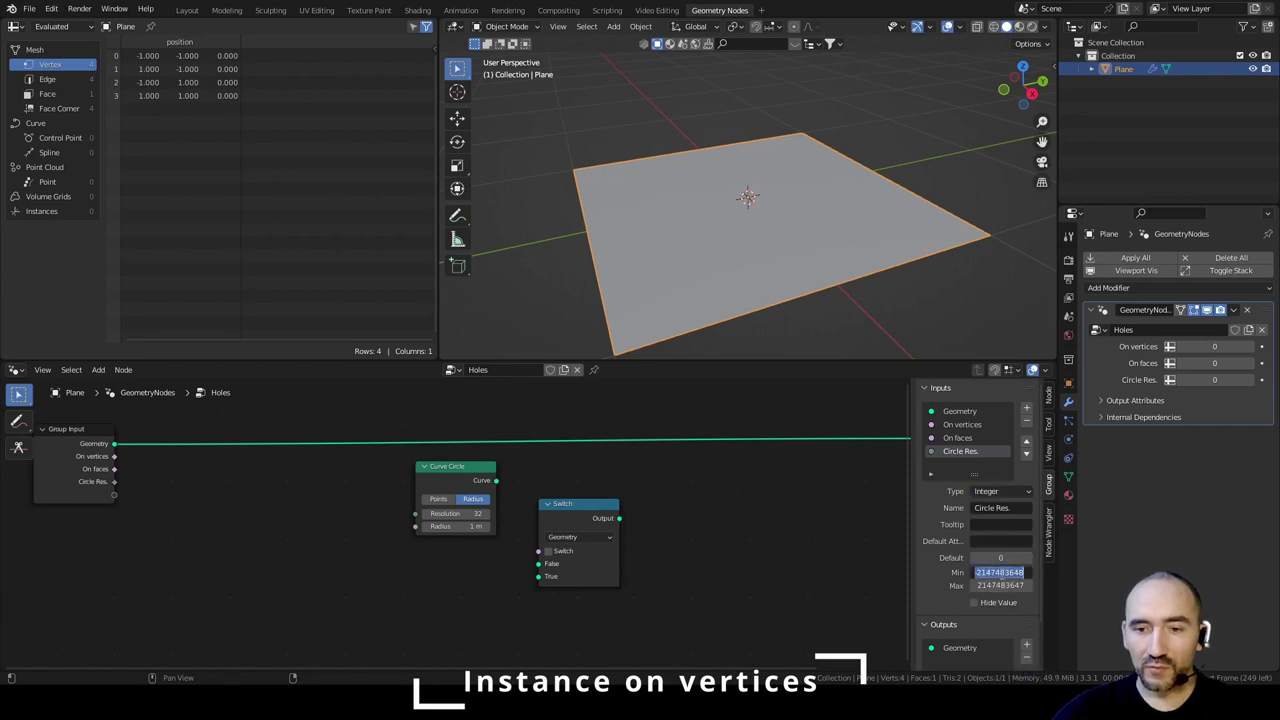
key("Return")
- Add a Float group input named "Circle radius"
left_click(1027, 408)
left_click(996, 508)
left_click_drag(993, 508, 1028, 509)
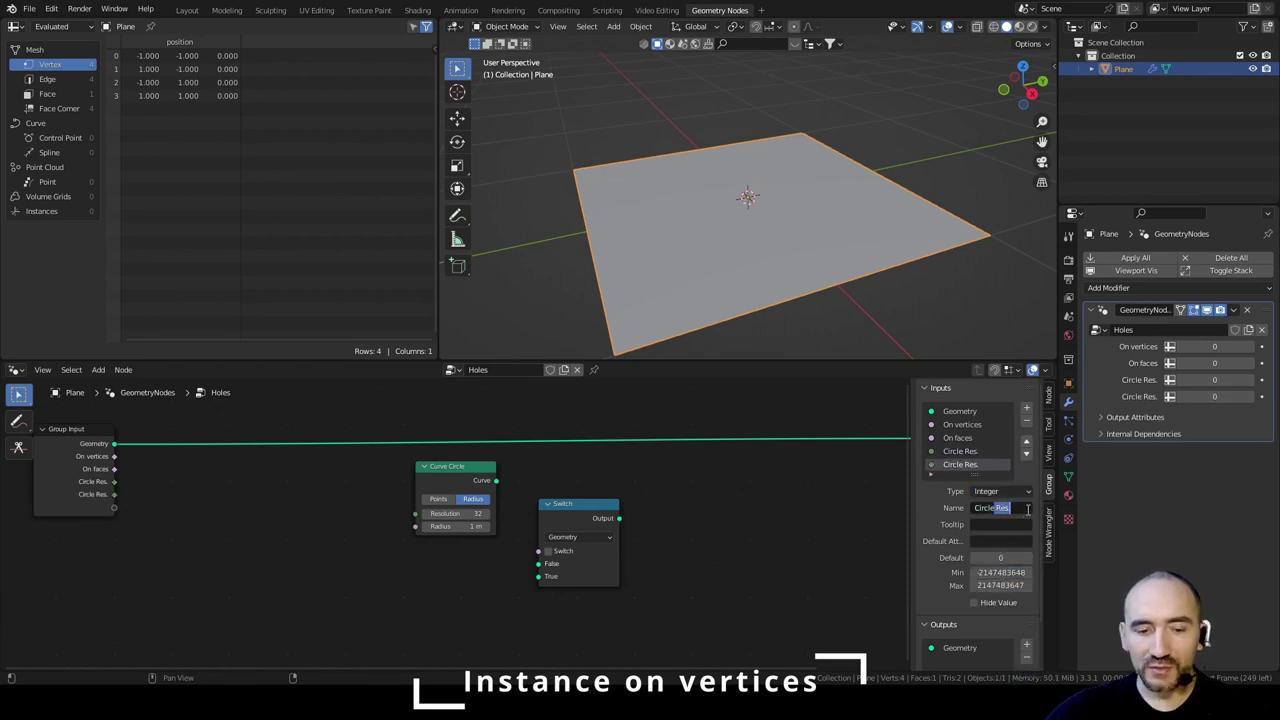
type("radius")
key("Tab")
key("Tab")
key("Tab")
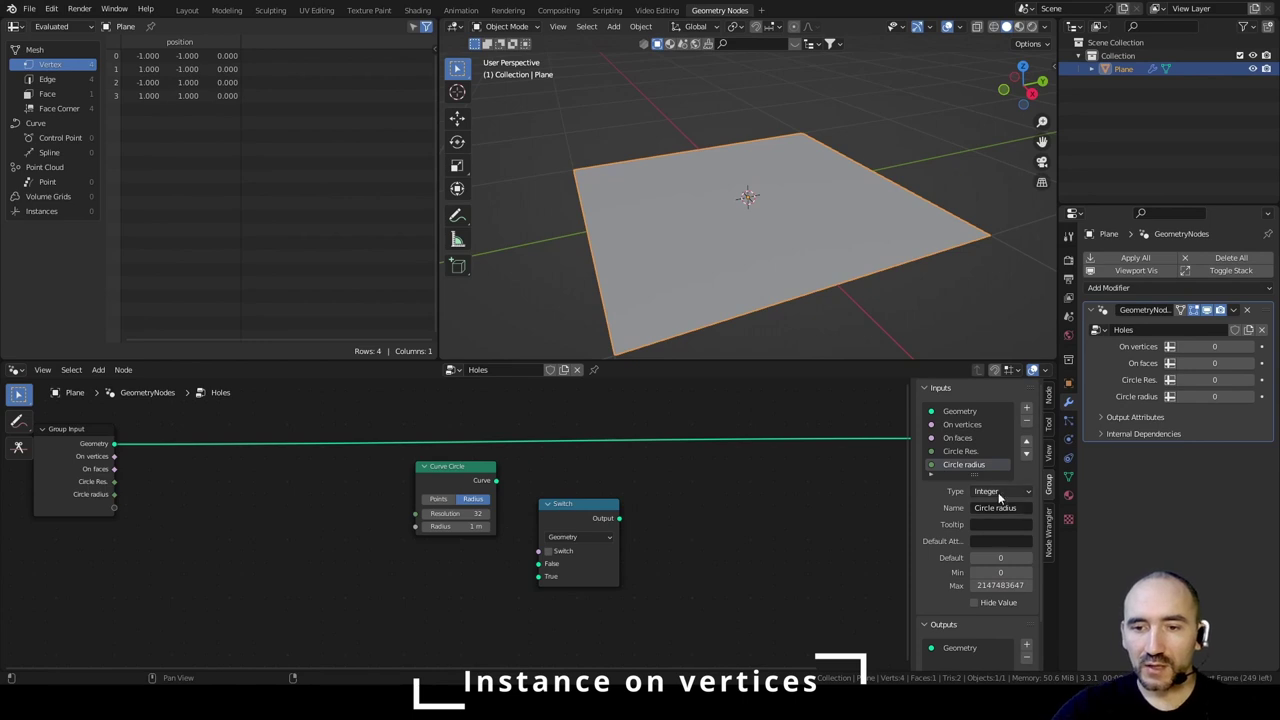
left_click(1000, 491)
left_click(1000, 536)
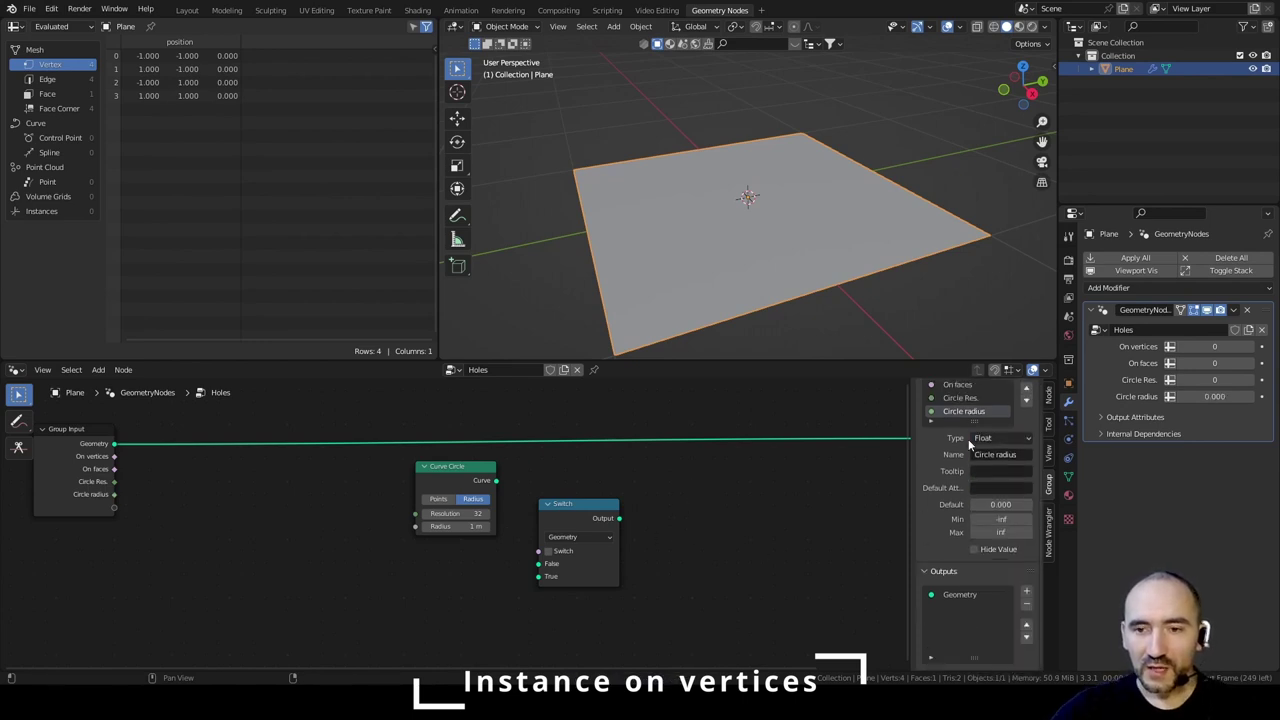
- Add a Boolean group input named "Use custom col." and connect it to the Switch node's Switch socket
left_click(1026, 408)
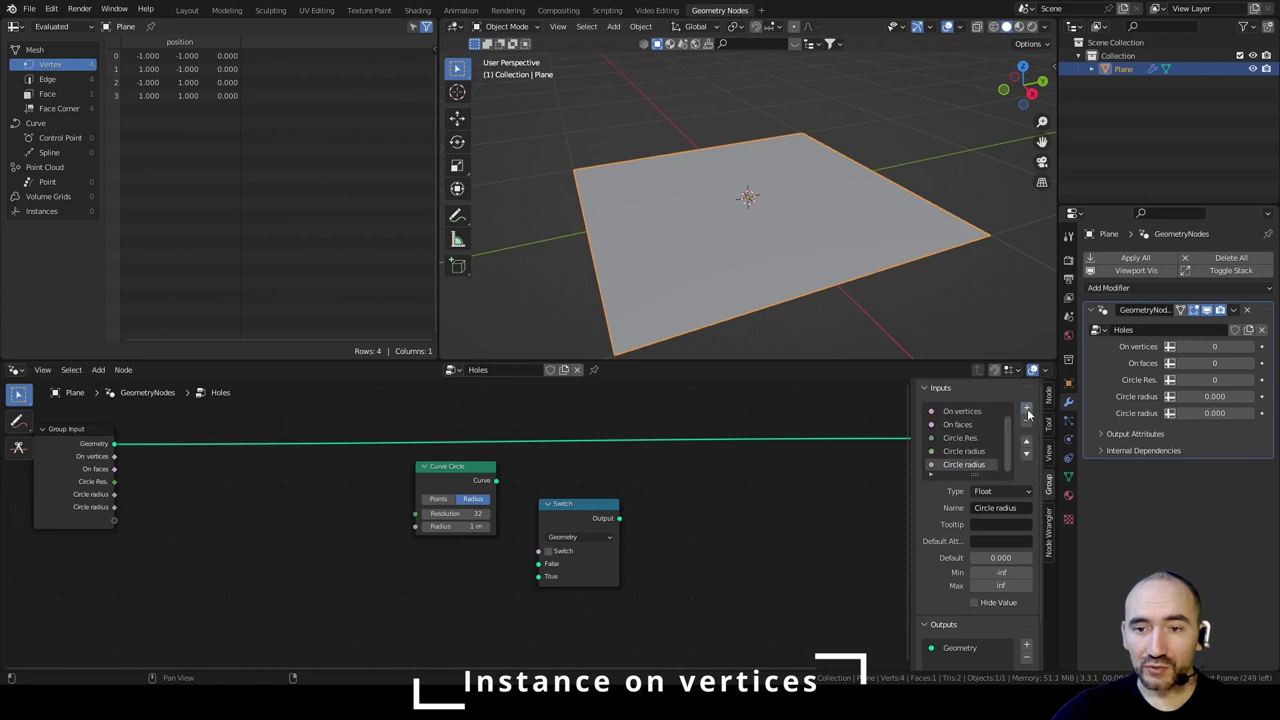
left_click(1000, 507)
type("Use cu")
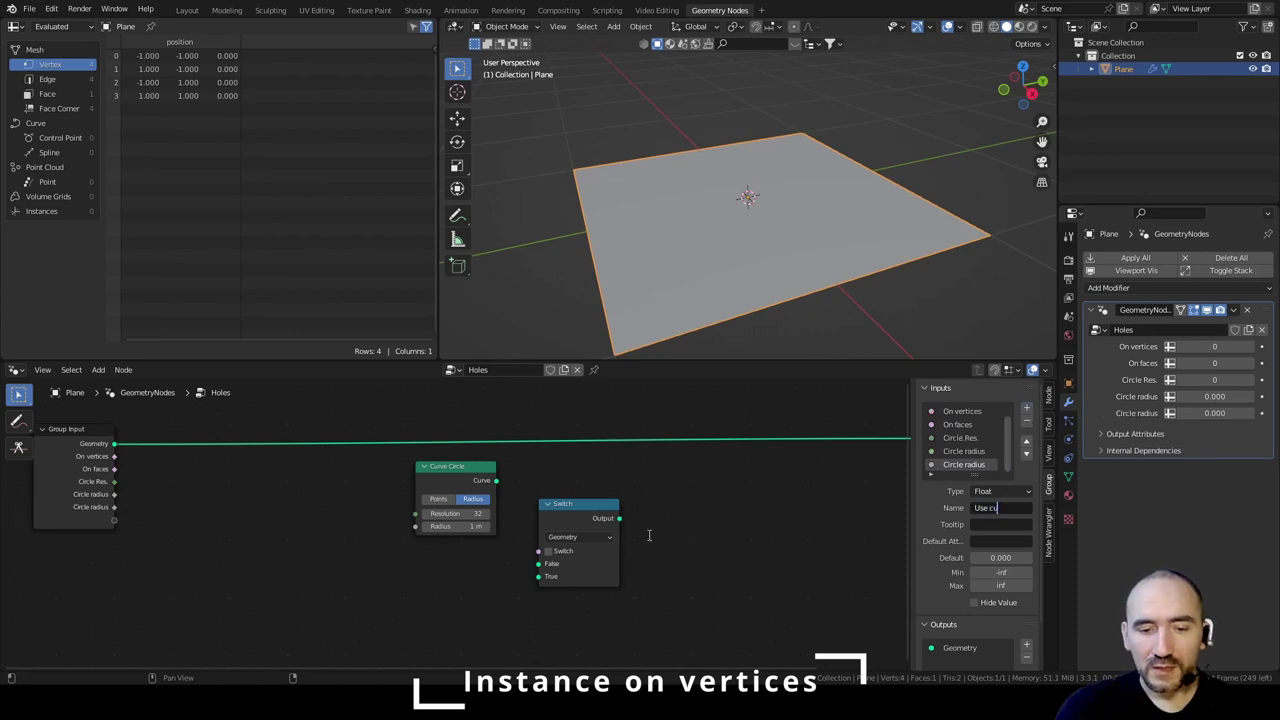
type("stom c")
key("Return")
left_click(1001, 491)
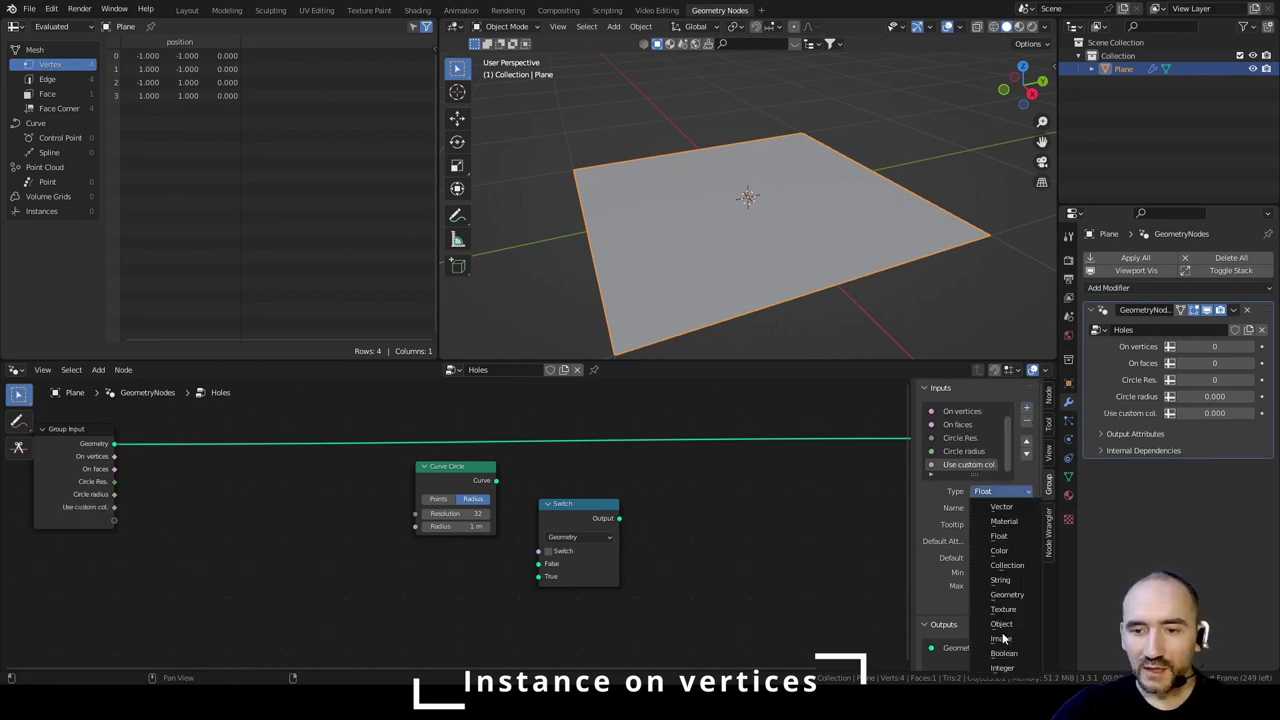
left_click(1014, 656)
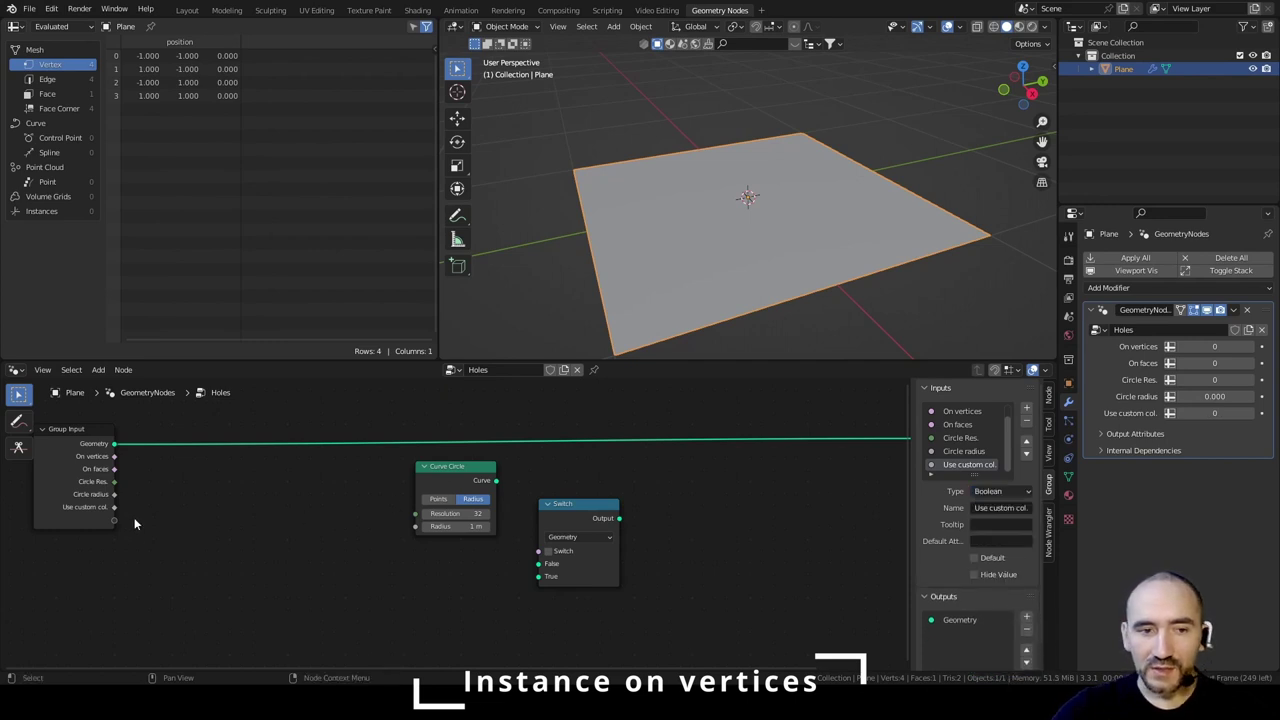
left_click_drag(114, 507, 538, 556)
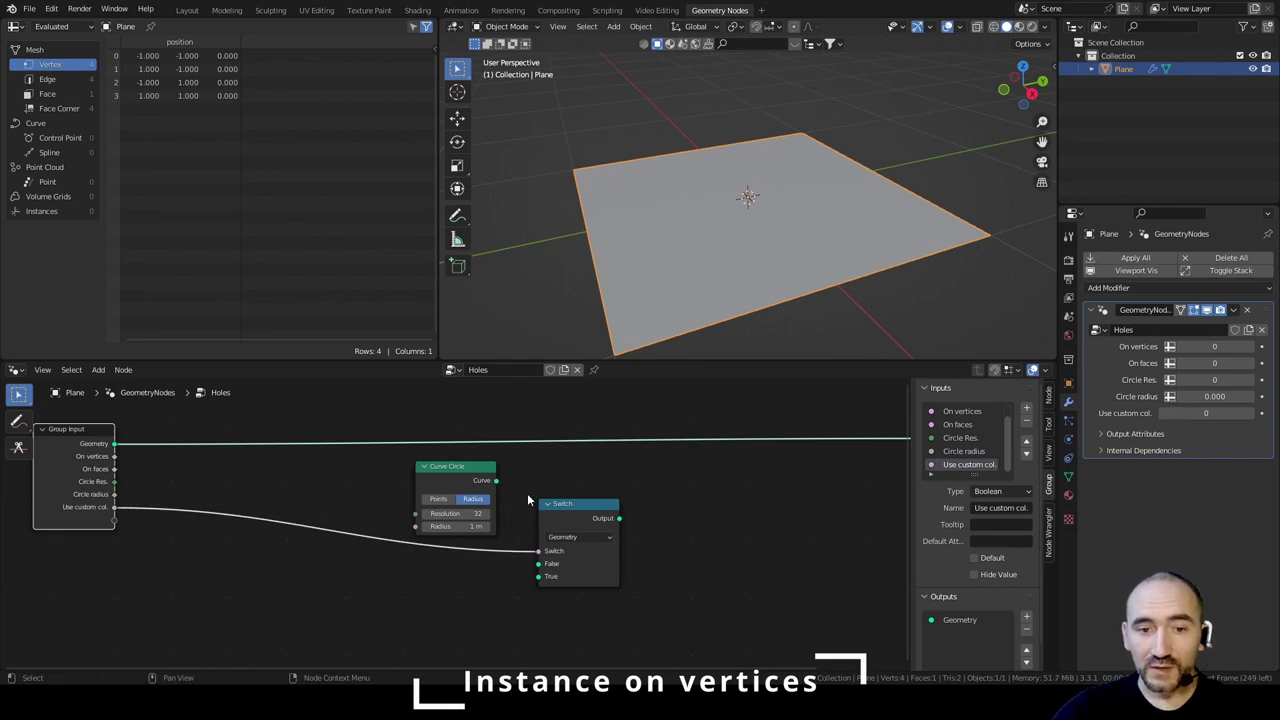
- Connect the Curve Circle output to the Switch's False socket, and link Circle Res. and Circle radius to its Resolution and Radius
left_click_drag(496, 480, 544, 576)
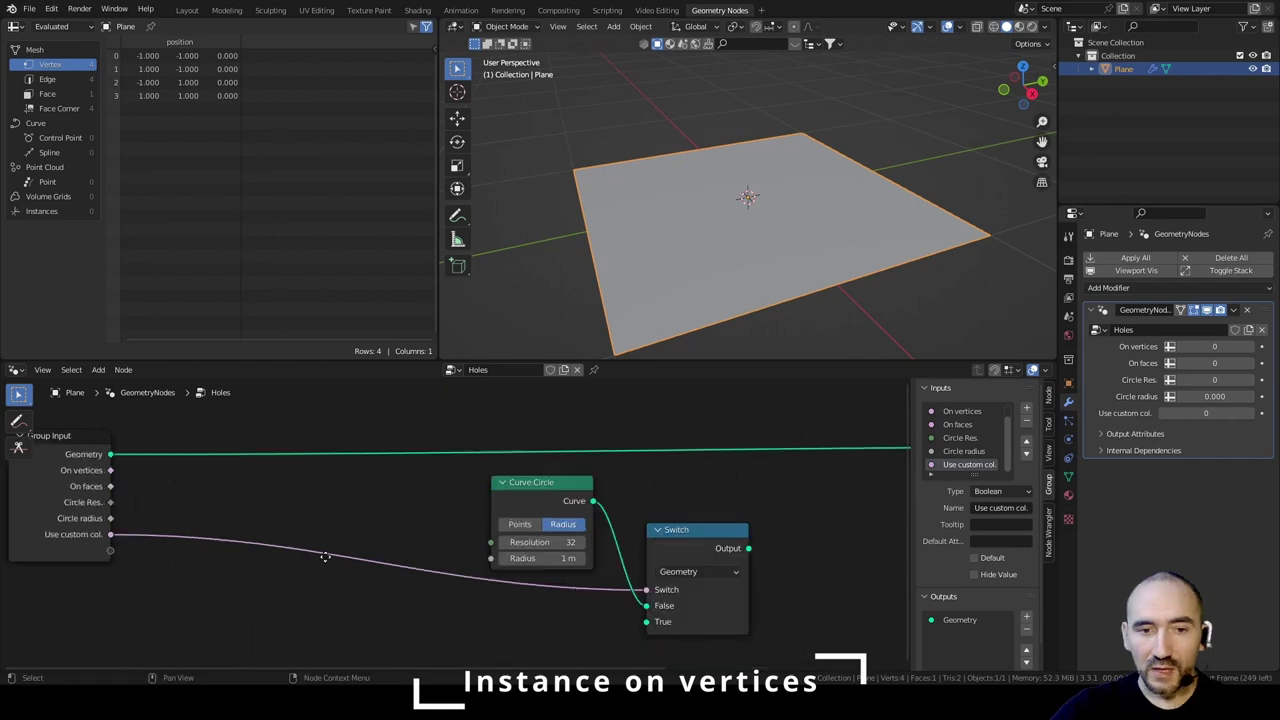
middle_click_drag(326, 557, 362, 569)
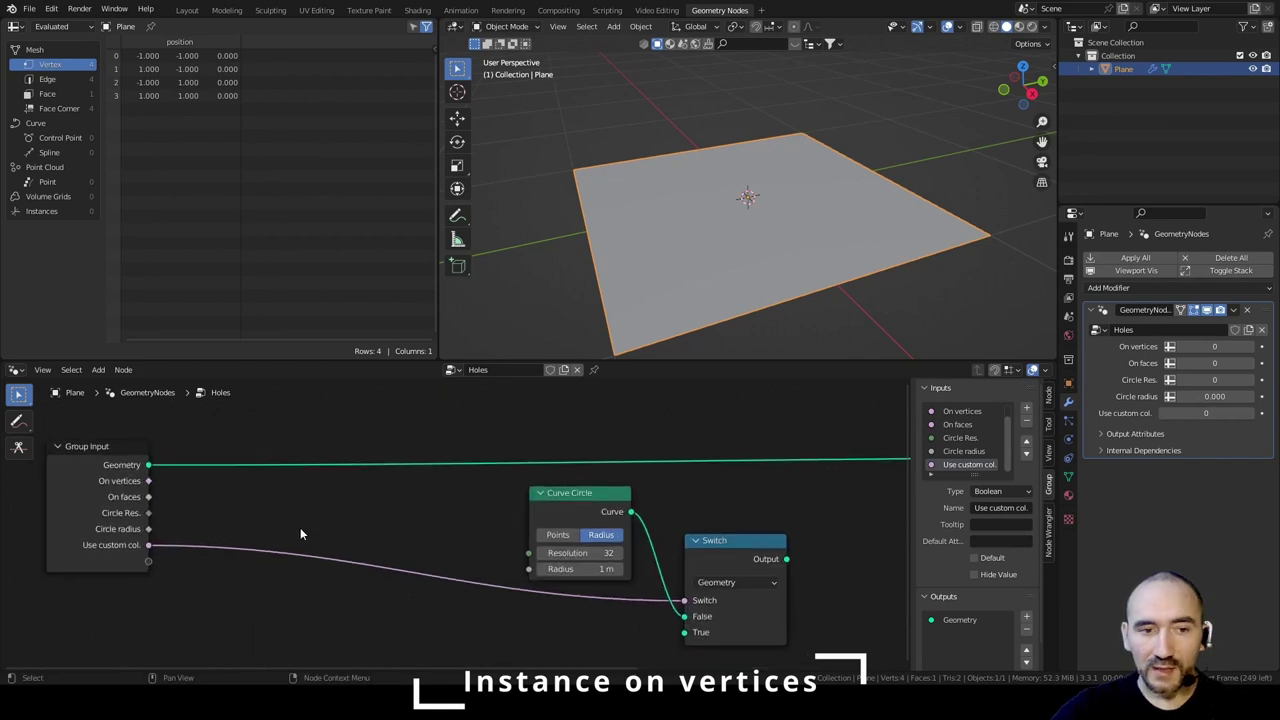
left_click_drag(150, 513, 528, 552)
left_click_drag(148, 529, 528, 568)
middle_click_drag(663, 597, 635, 536)
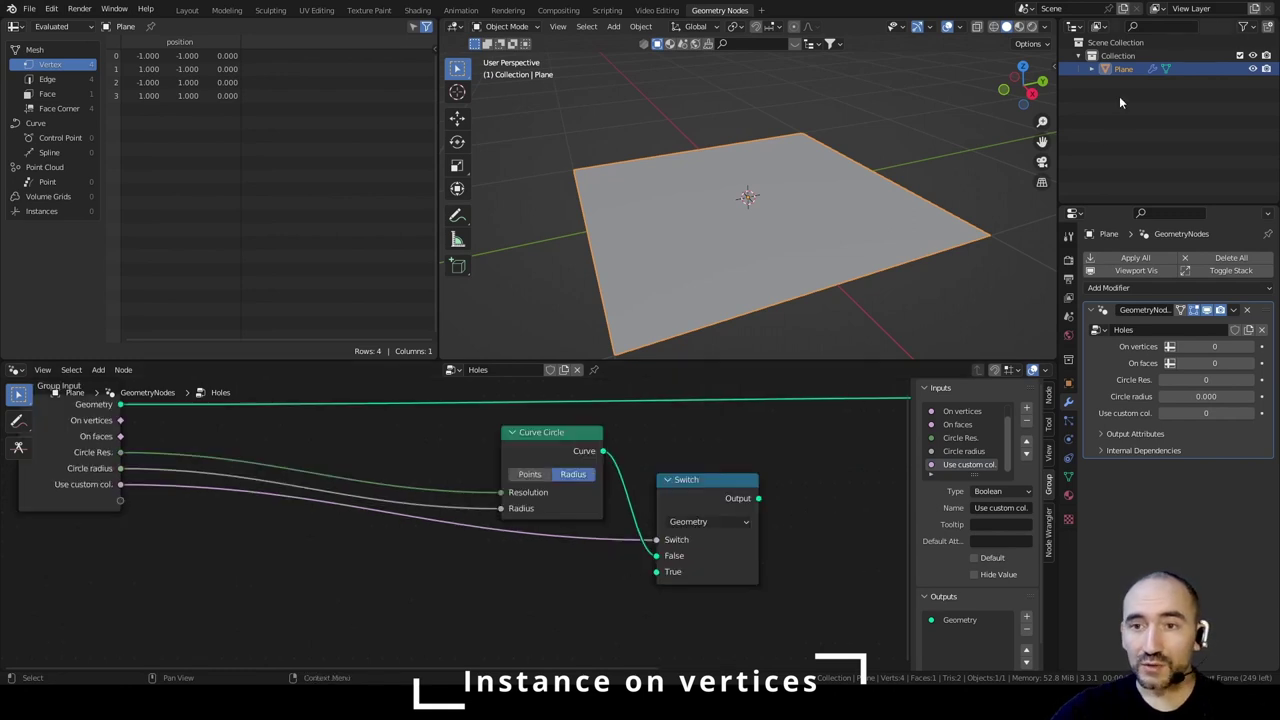
- Create a new collection under the Scene Collection and rename it "Shapes"
right_click(1108, 44)
left_click(1108, 42)
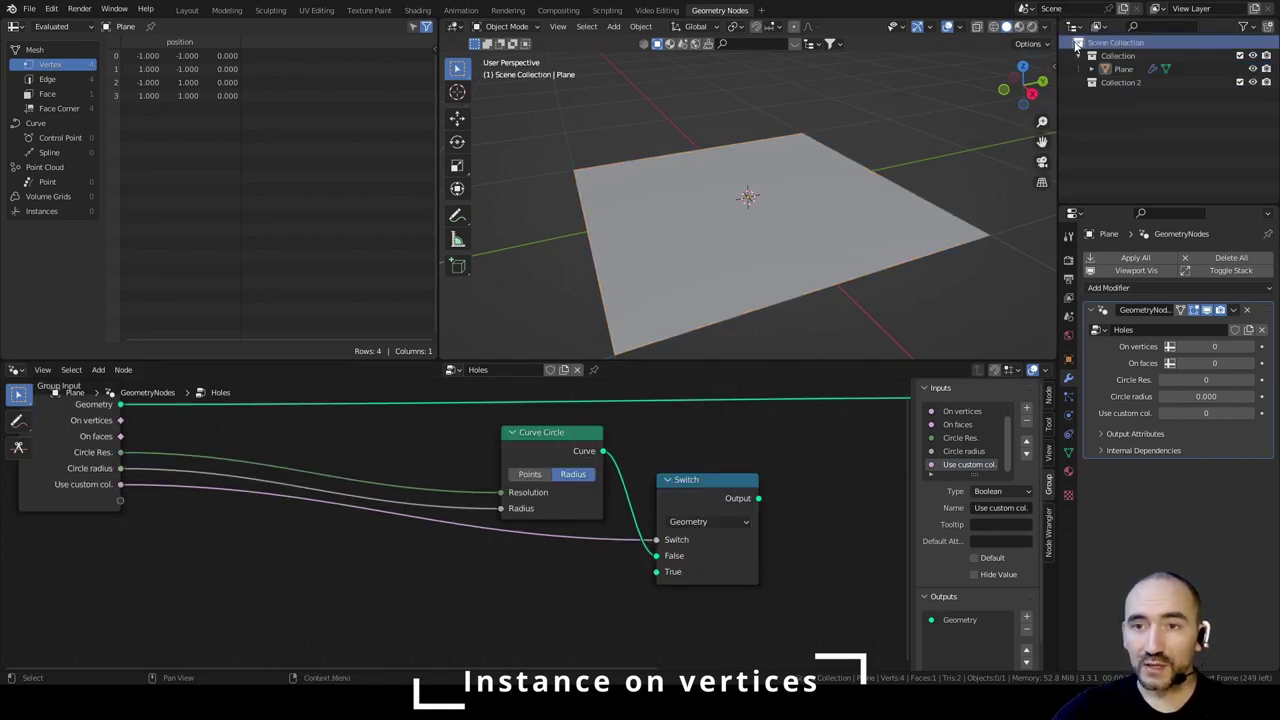
double_click(1120, 82)
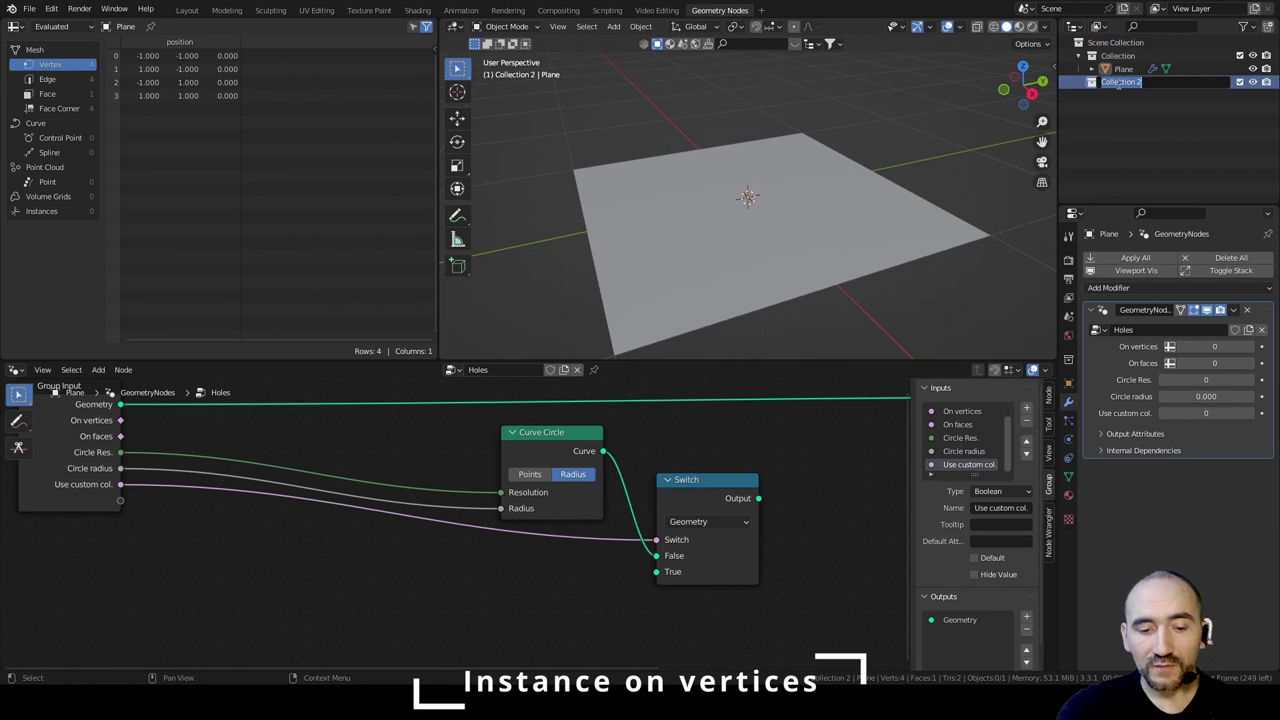
type("Shapes")
key("Return")
- Add a mesh plane to the Shapes collection, scale it down to about 0.19, and apply its scale
right_click(1112, 83)
key("shift+a")
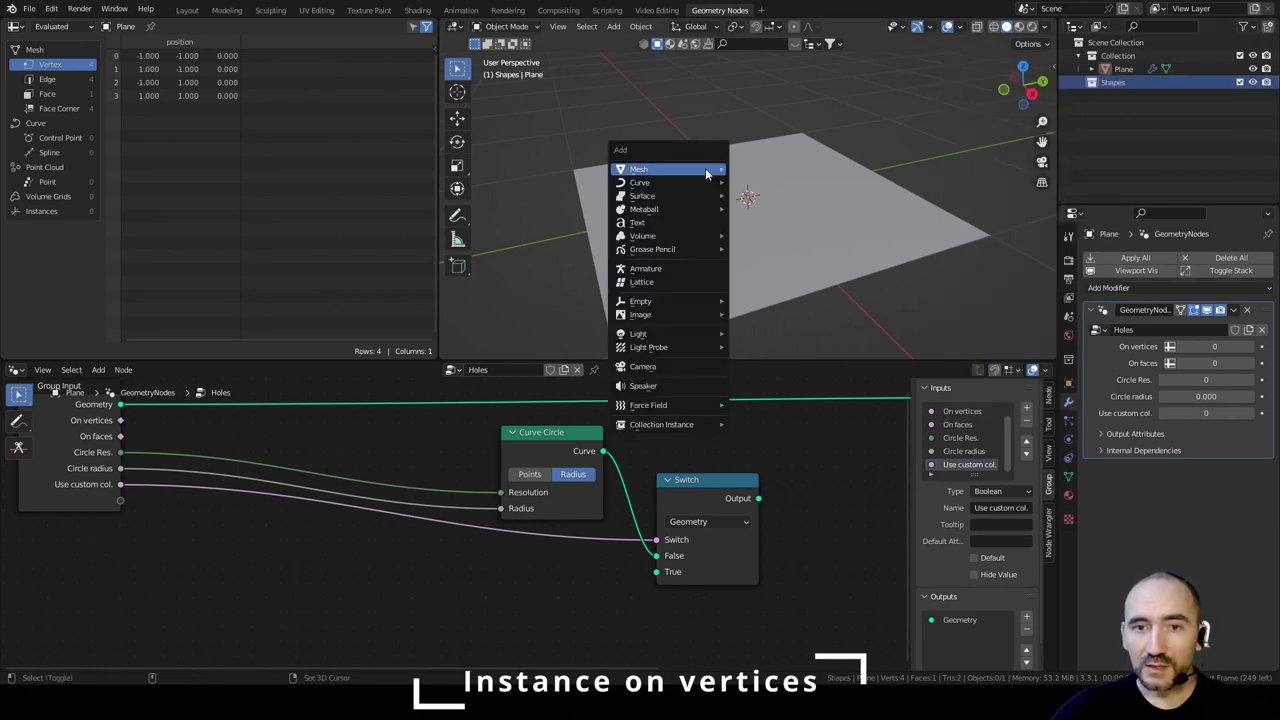
mouse_move(705, 168)
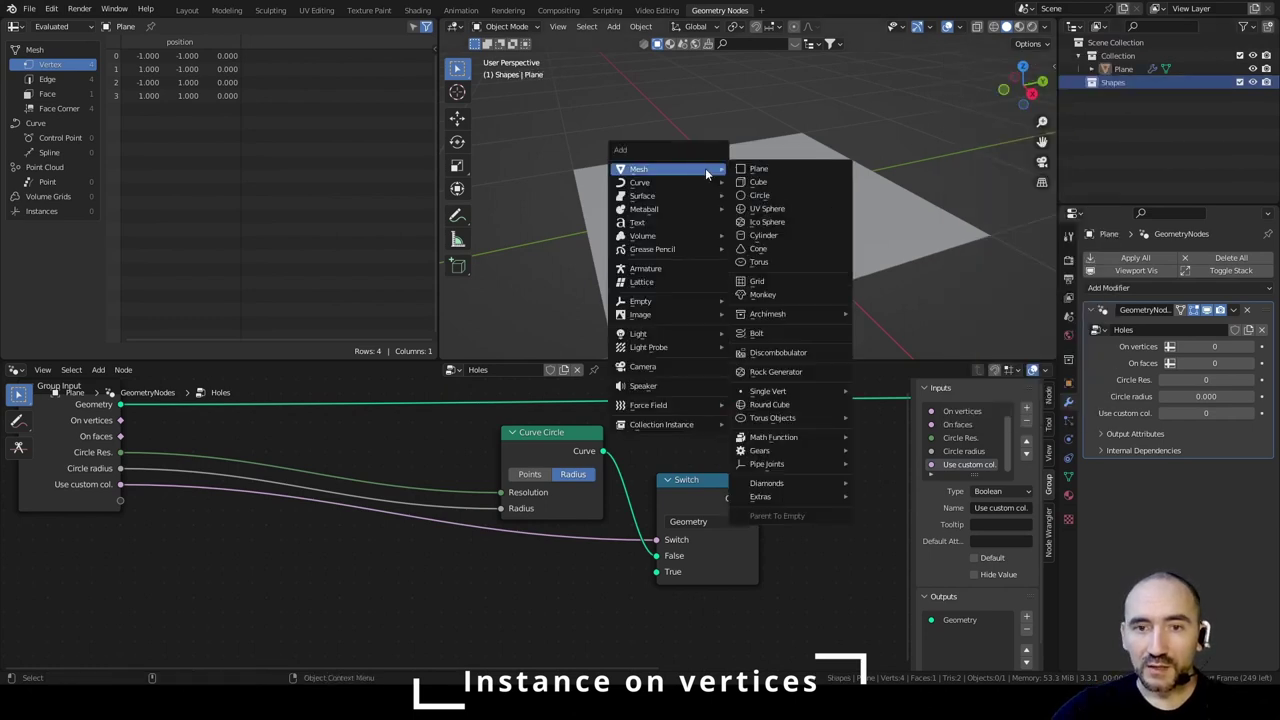
left_click(796, 169)
key("s")
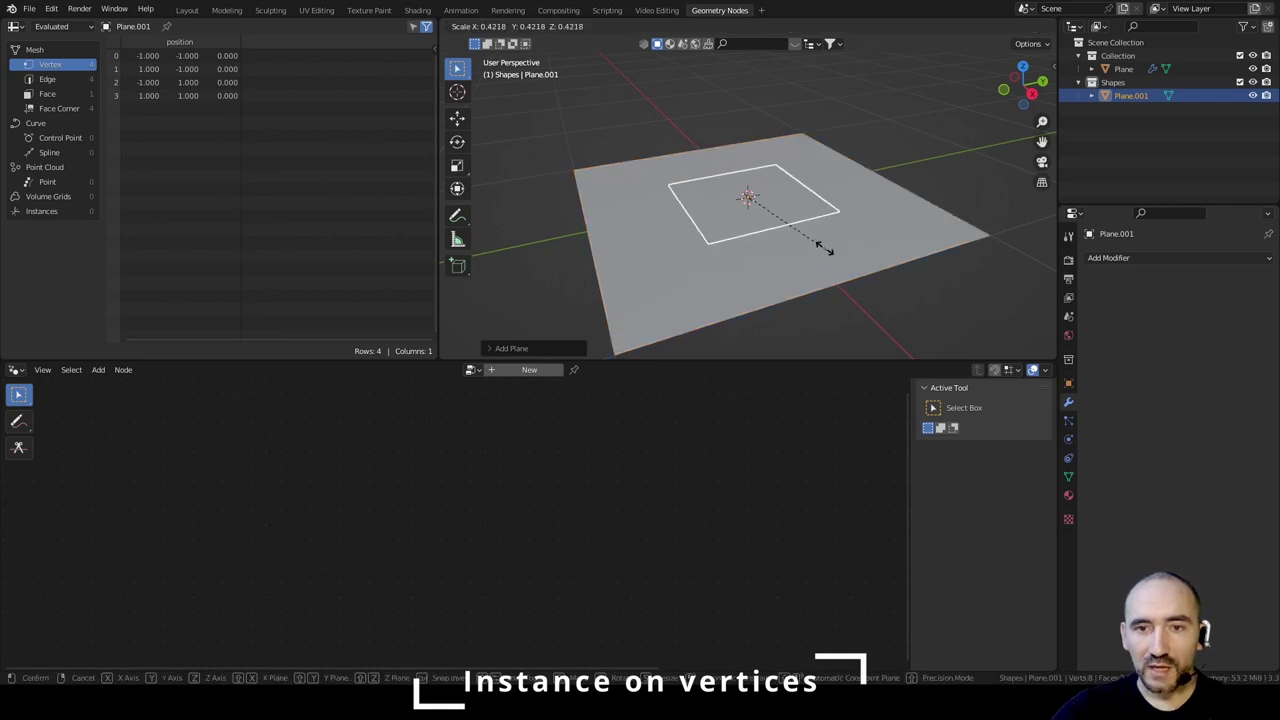
left_click(781, 230)
key("ctrl+a")
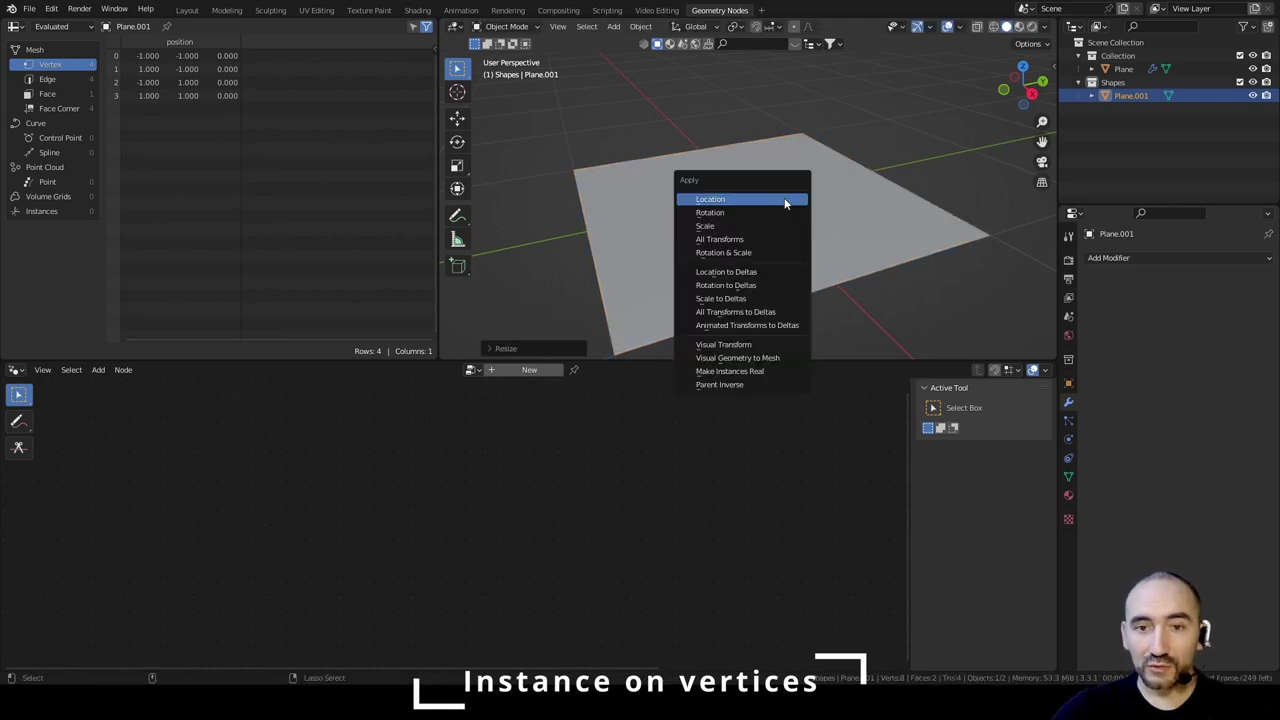
left_click(730, 227)
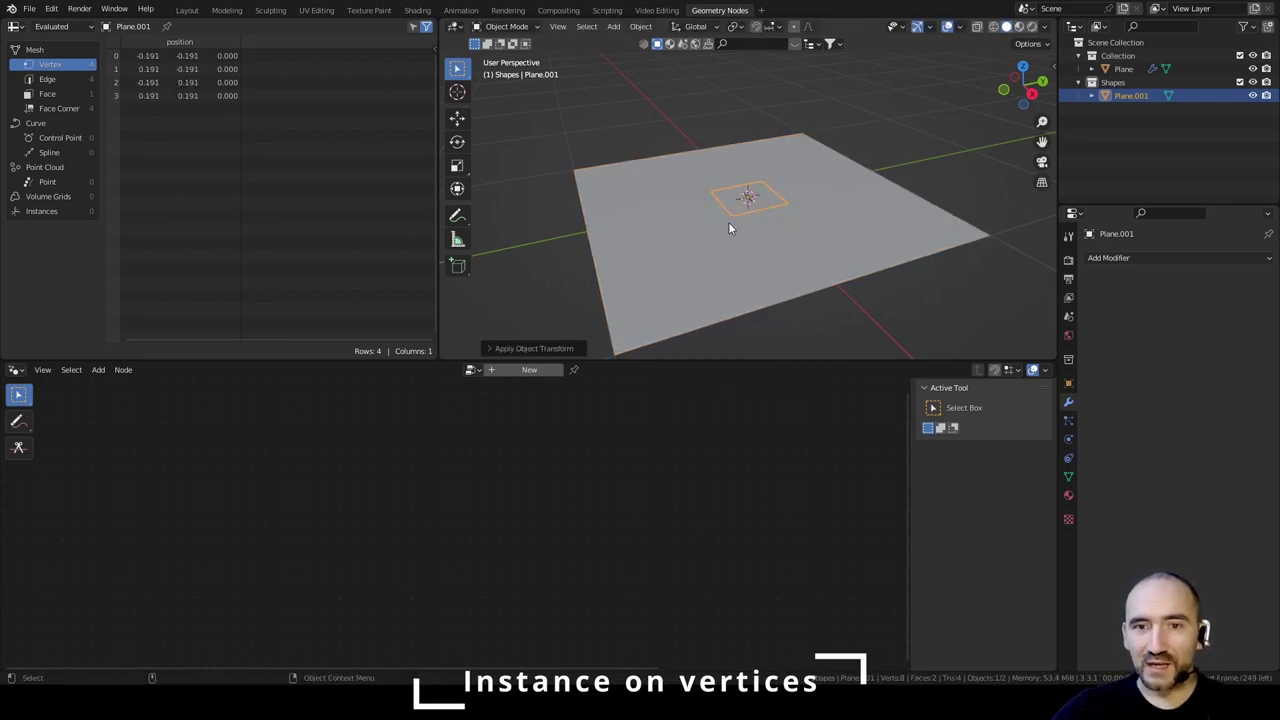
- Move the small plane up along the Z axis by about 0.70 m, then deselect it
key("g")
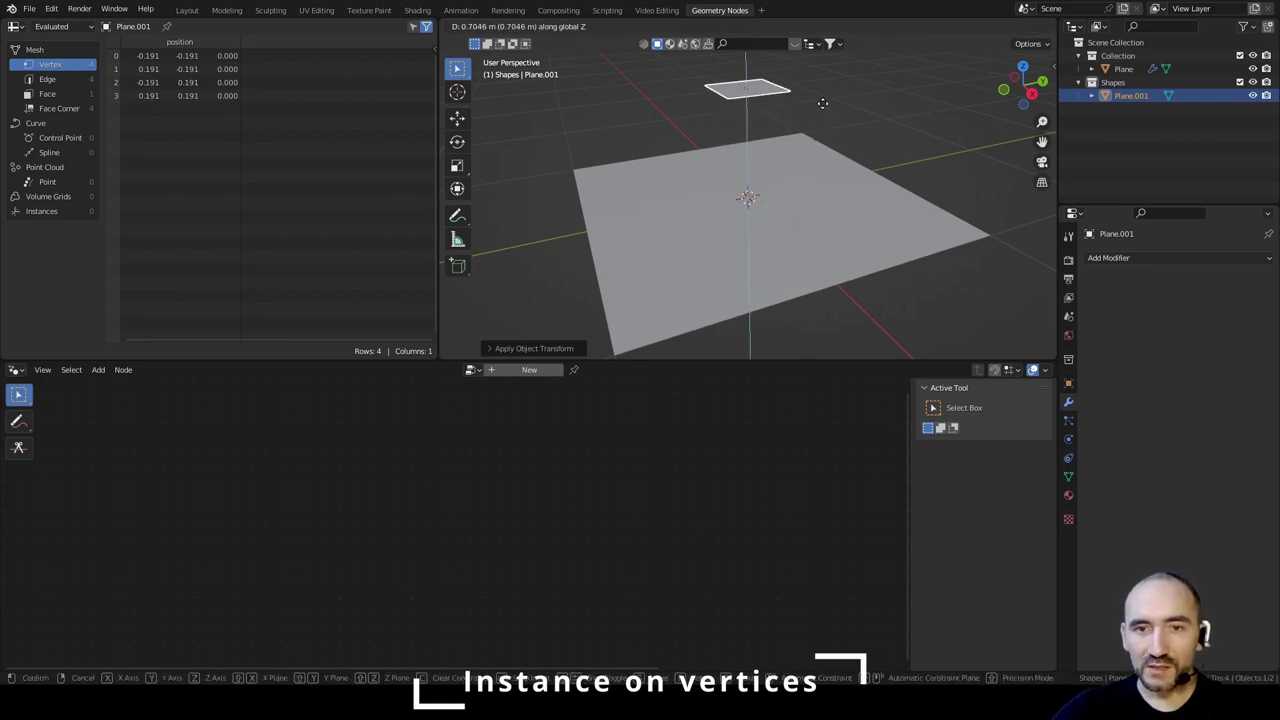
left_click(886, 102)
left_click(886, 102)
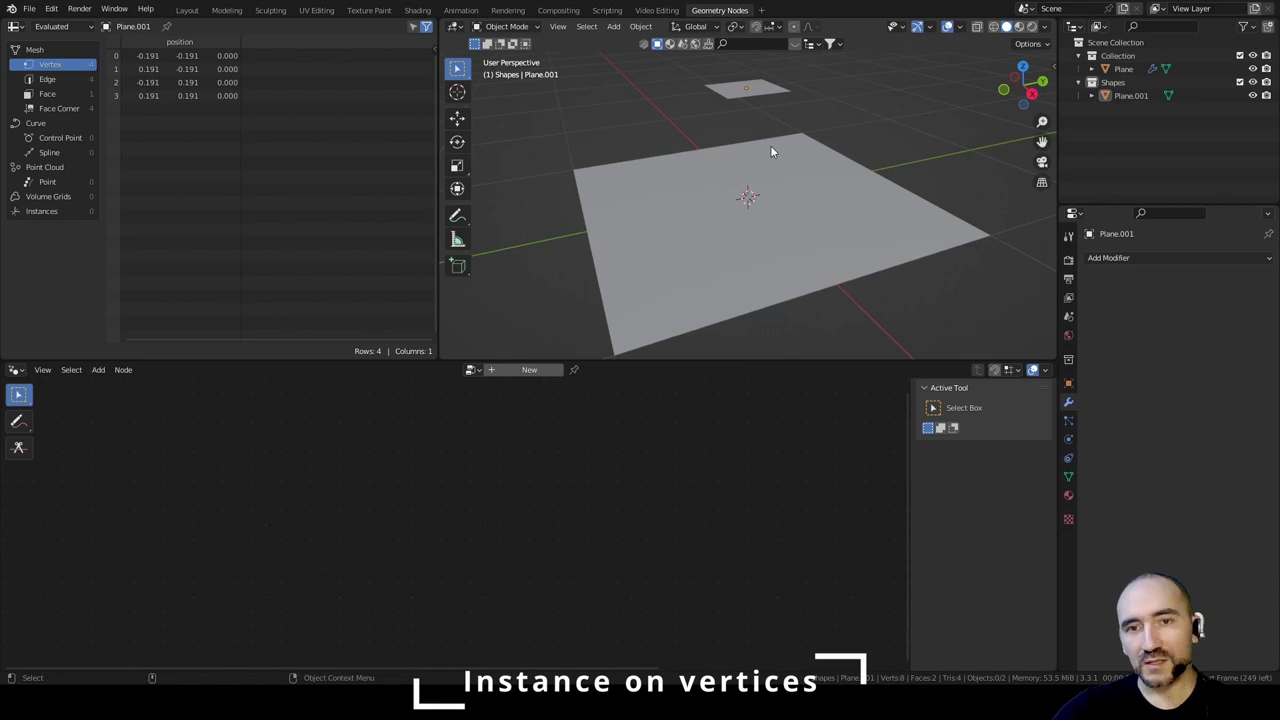
- Rename the large plane's material to "Metal" and set its Metallic to 1.000 and Roughness to 0.230
left_click(789, 202)
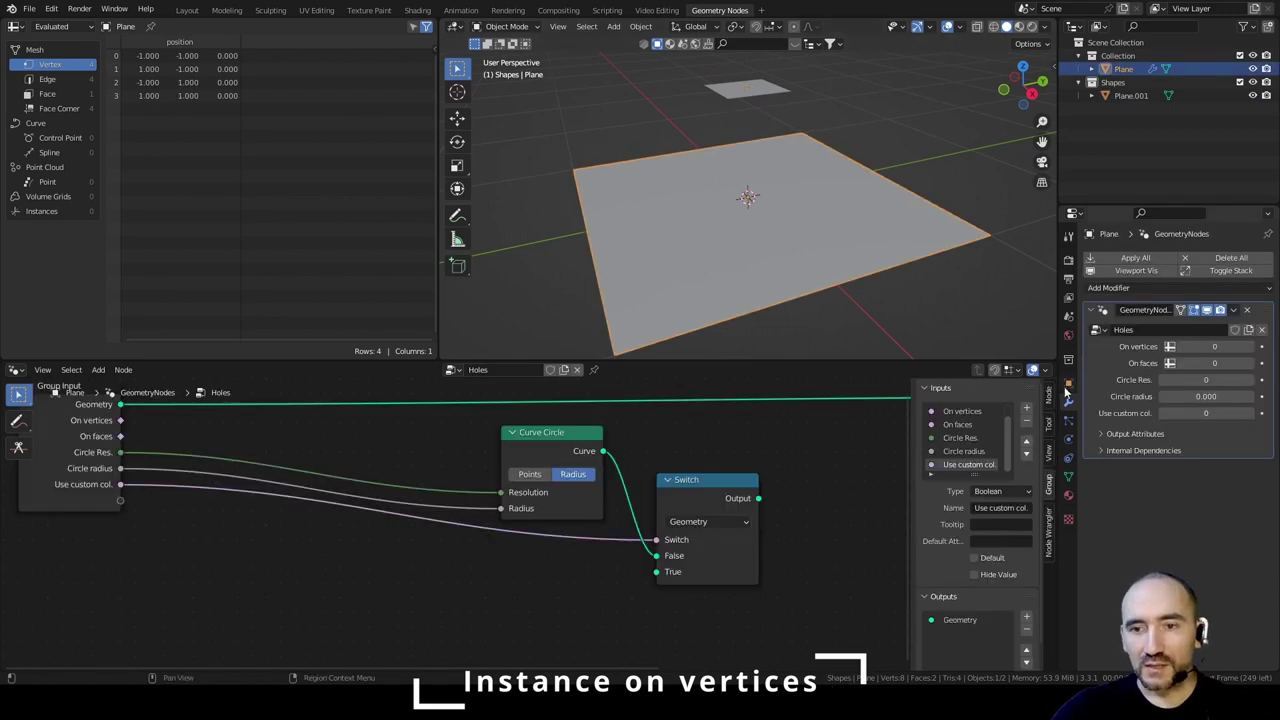
left_click(1068, 495)
left_click(1137, 314)
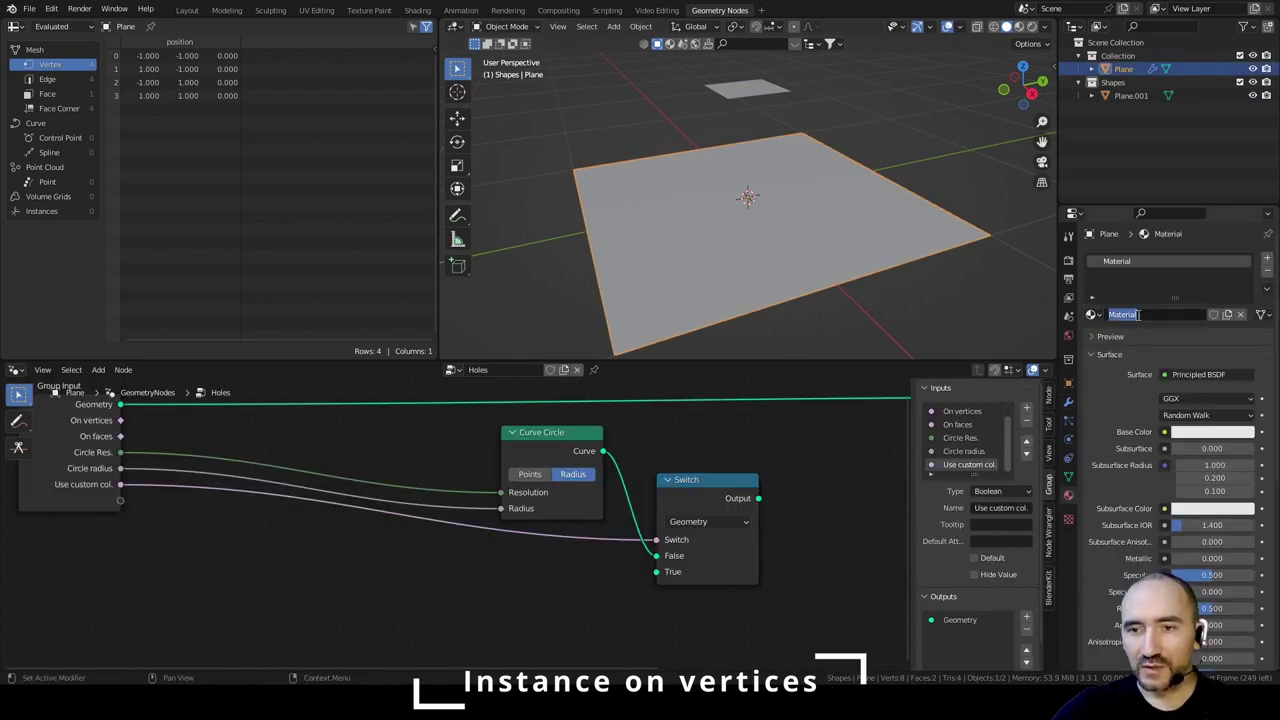
type("Metal")
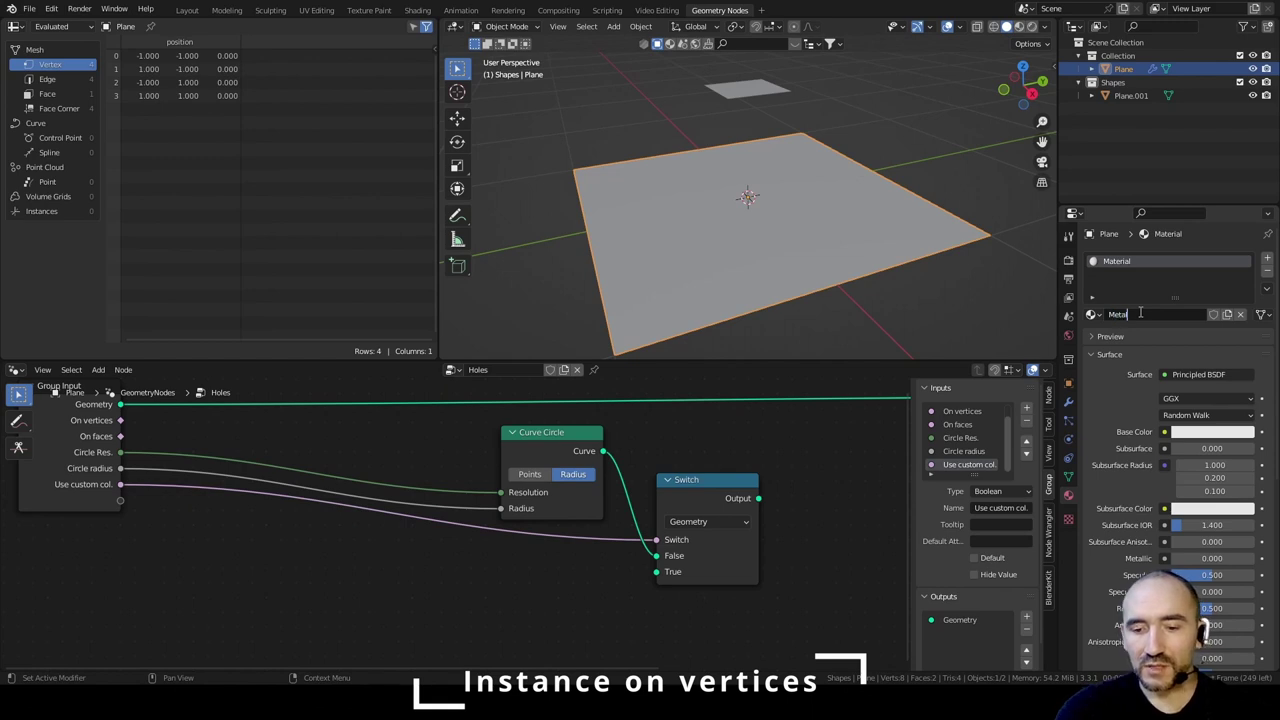
key("Return")
left_click_drag(1178, 560, 1256, 560)
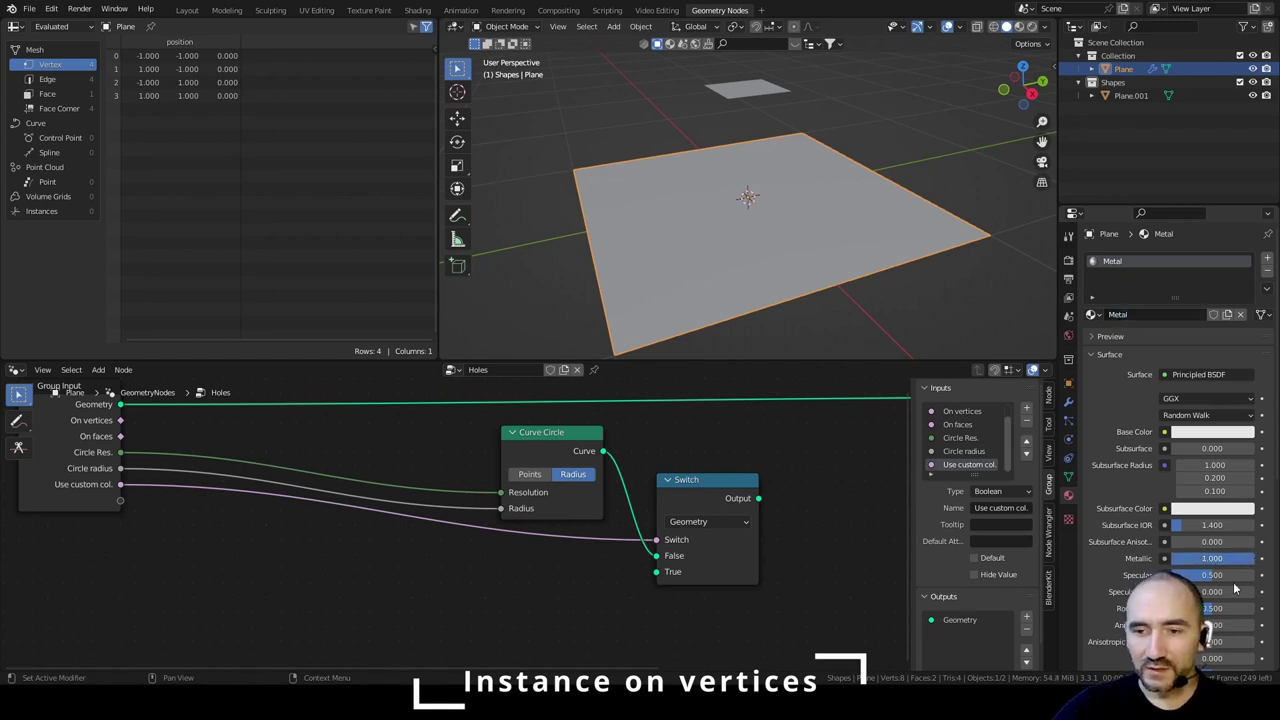
left_click_drag(1210, 608, 1195, 610)
scroll(1209, 354, "down", 10)
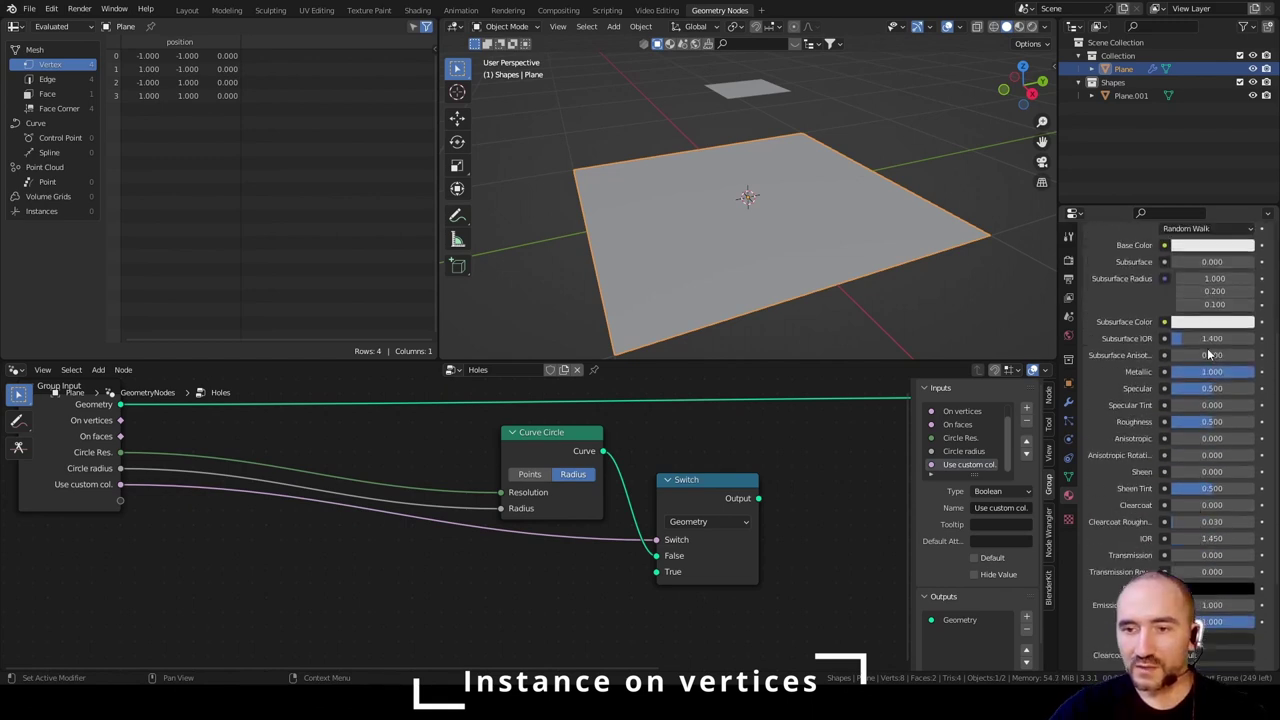
left_click_drag(1216, 345, 1191, 340)
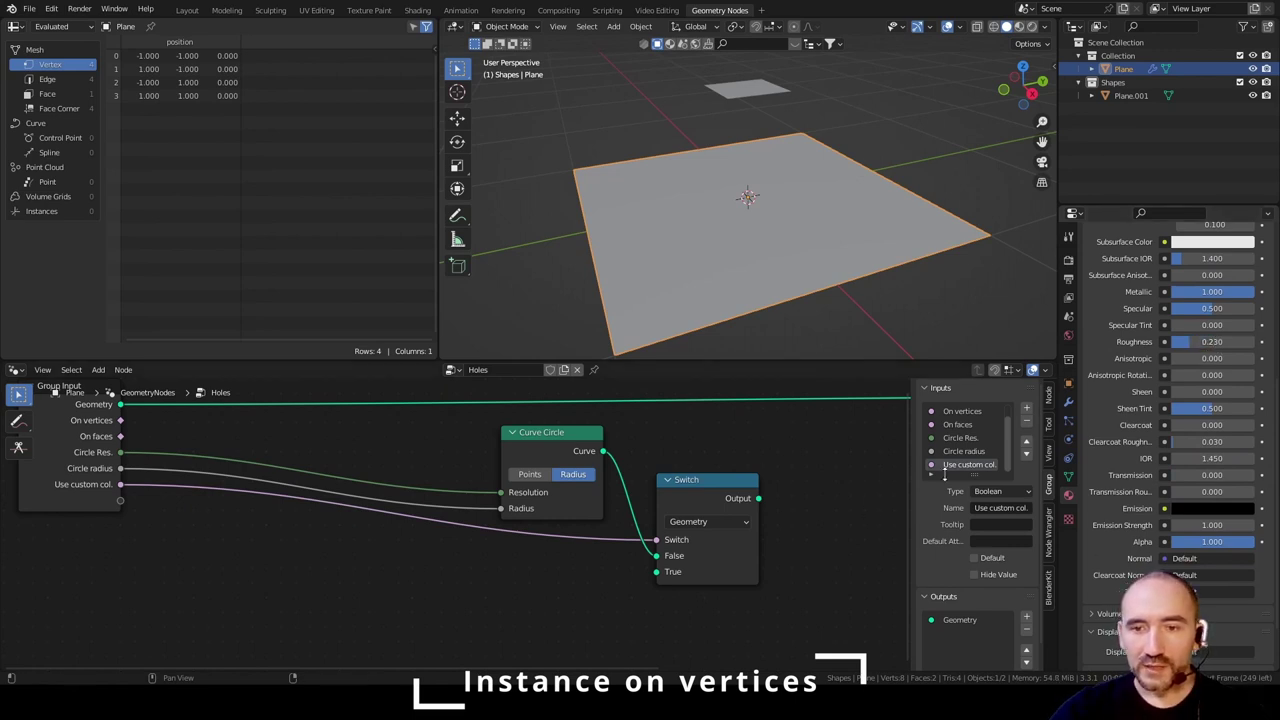
- Add a group input named "Collection" with the Collection type
left_click(1026, 408)
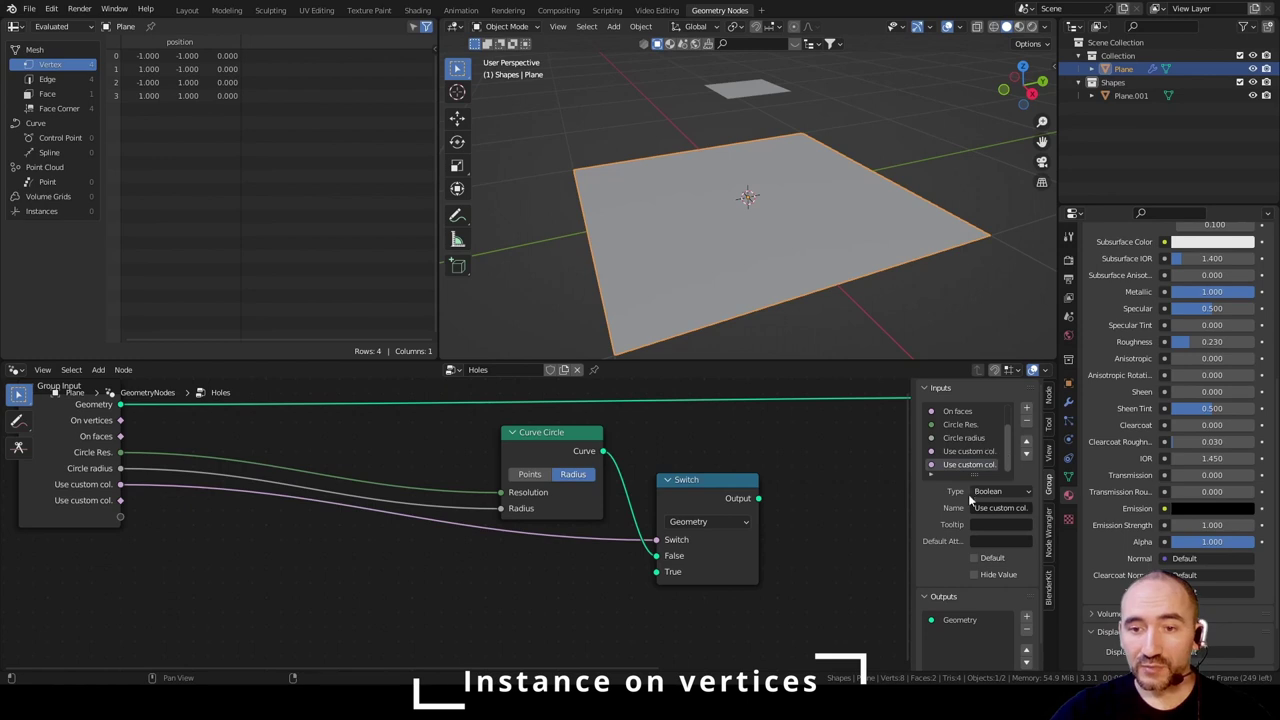
left_click(1004, 508)
type("Colle")
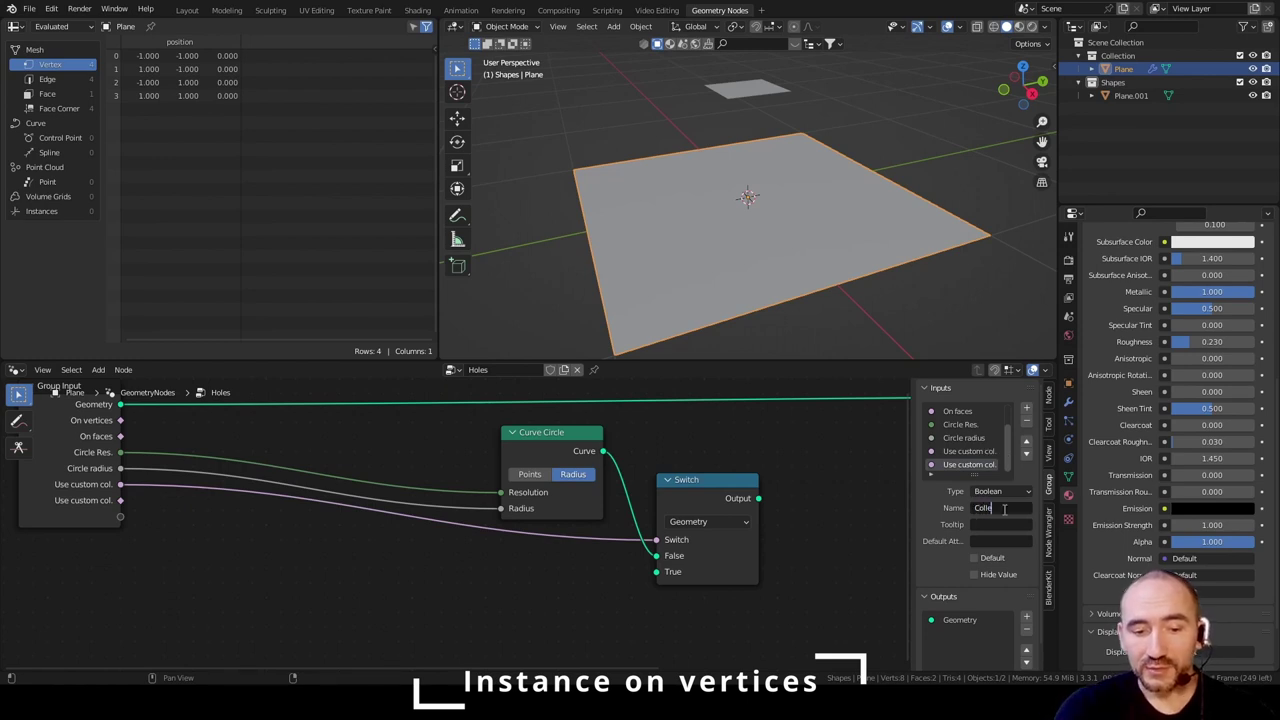
type("ction")
key("Return")
left_click(1000, 491)
left_click(1019, 563)
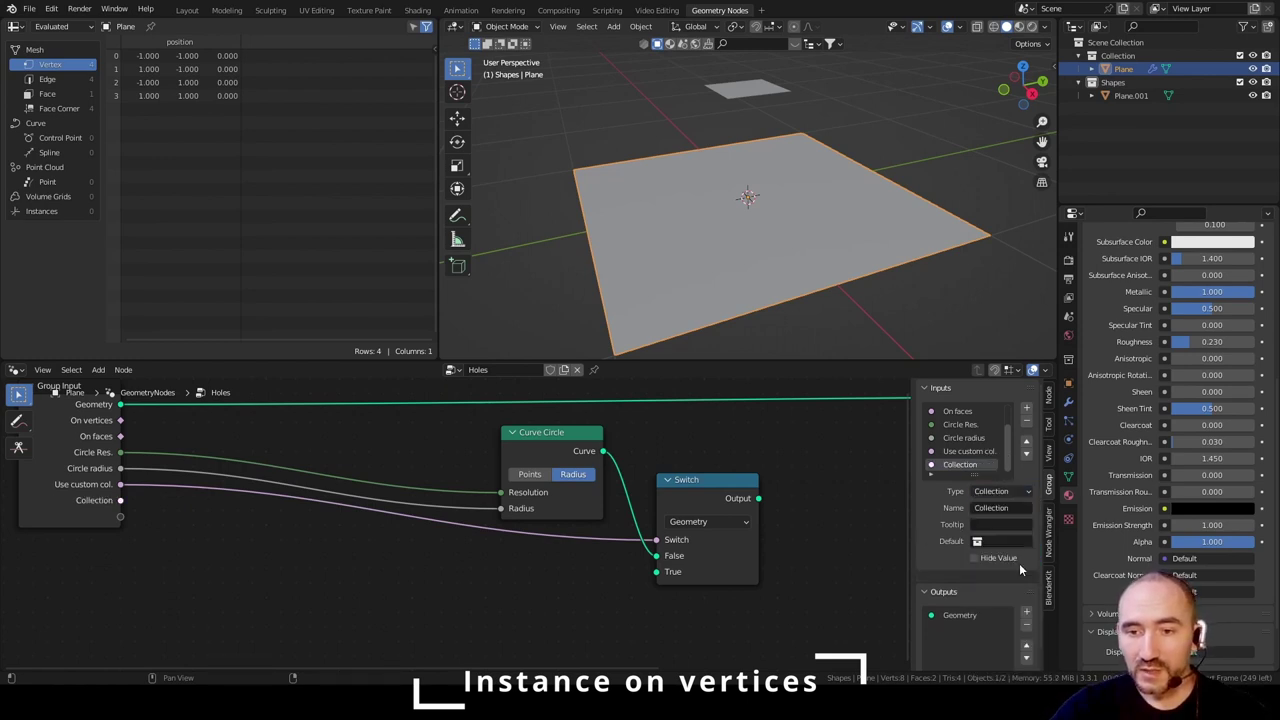
left_click_drag(120, 500, 515, 578)
left_click_drag(536, 578, 448, 521)
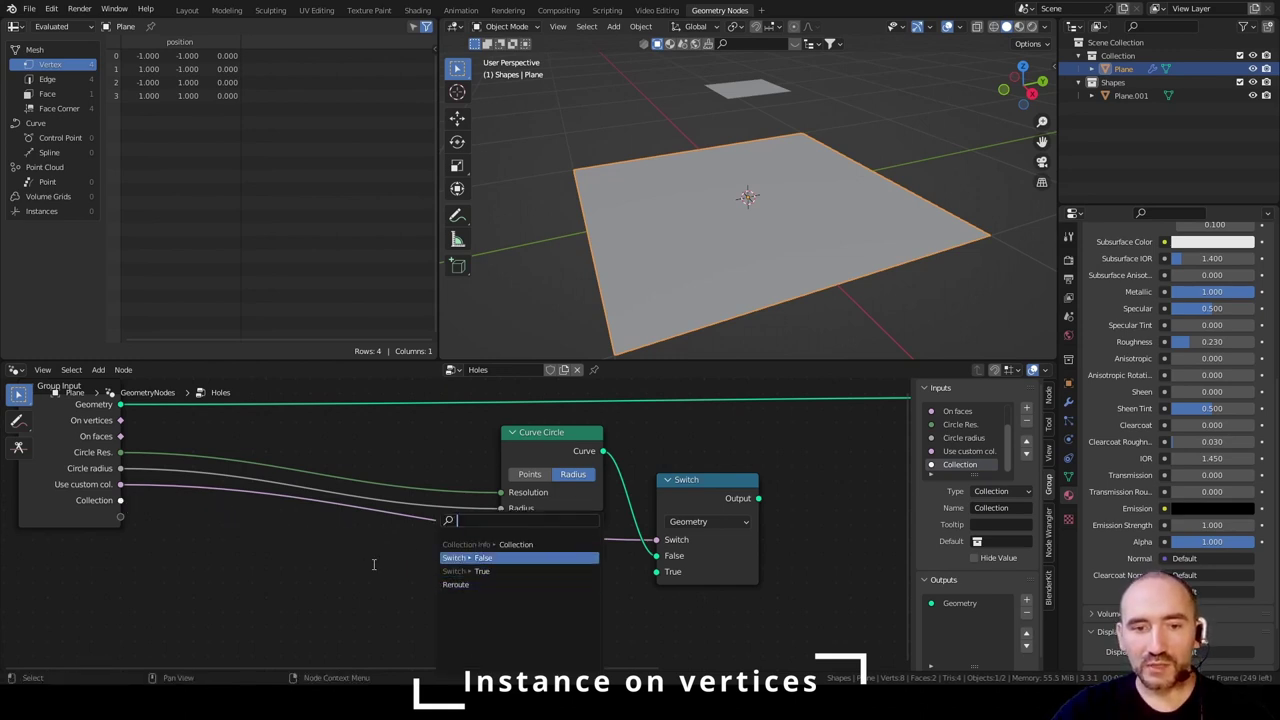
left_click(375, 564)
- Add a Collection Info node fed by the Collection input and connect its Geometry output to the Switch's True socket
left_click_drag(121, 501, 467, 560)
left_click(547, 550)
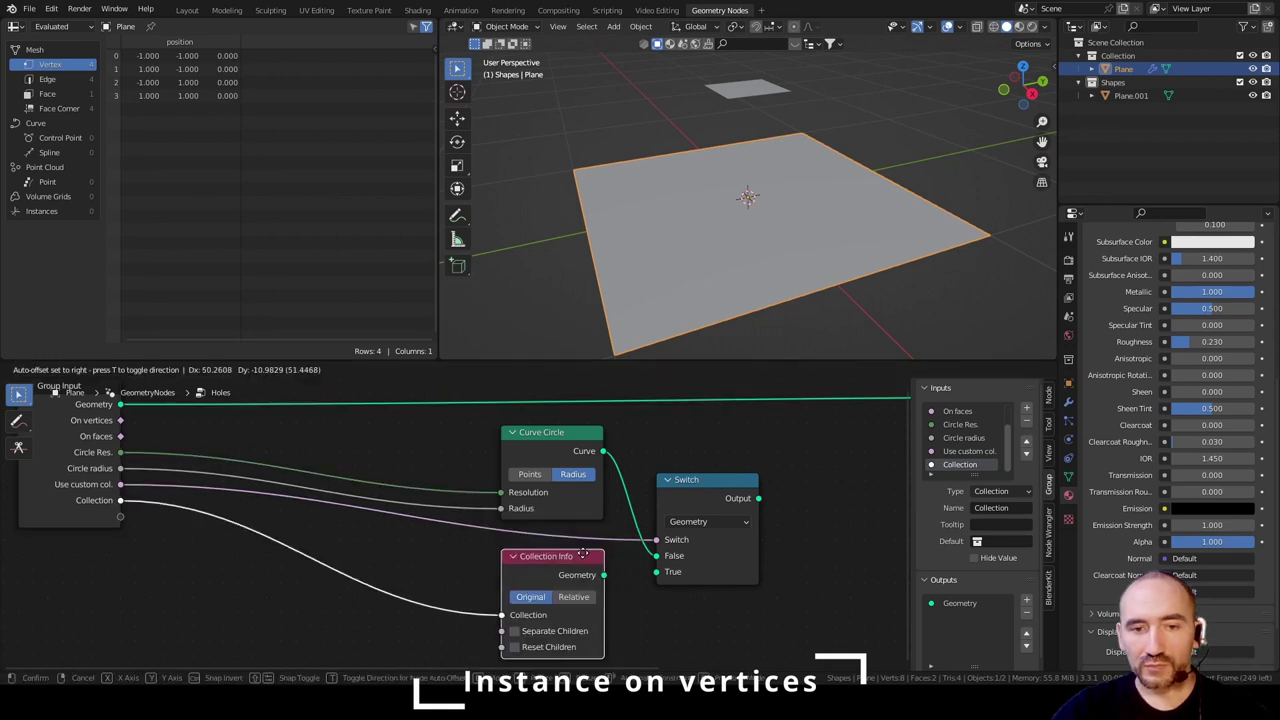
left_click(547, 551)
left_click_drag(604, 575, 661, 573)
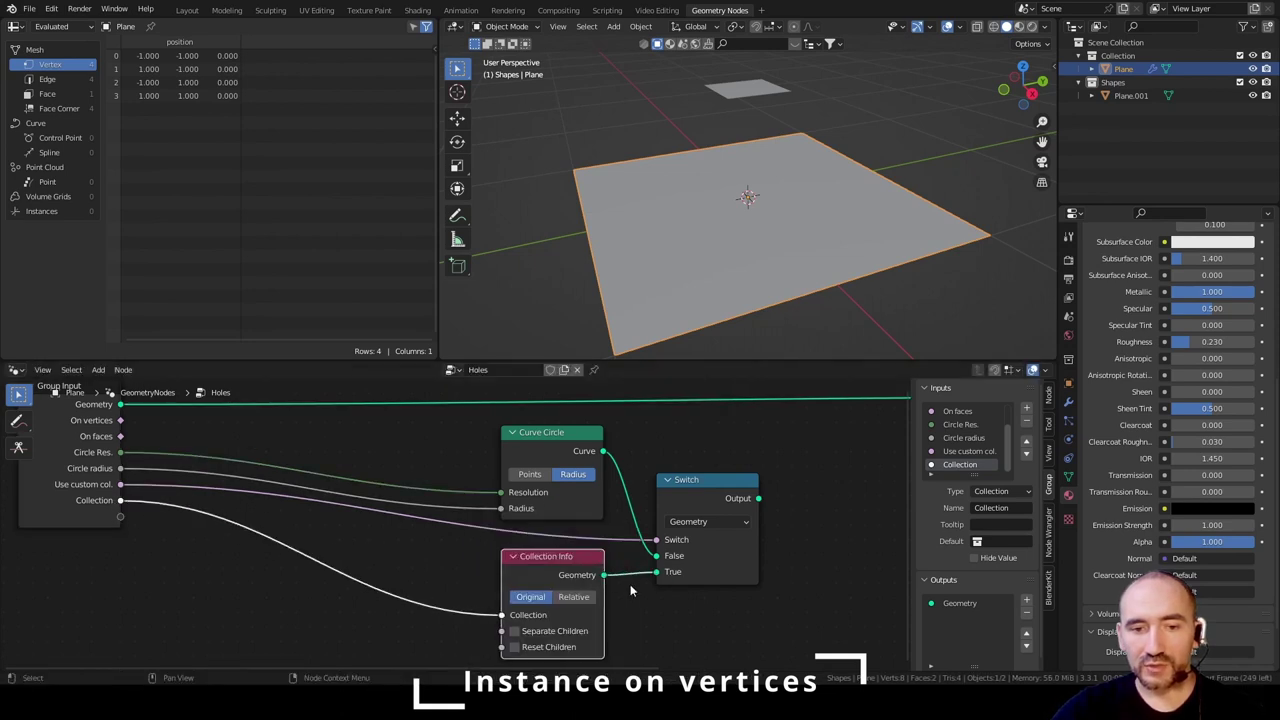
- Set the Collection Info node to Relative and enable Separate Children and Reset Children
middle_click_drag(630, 584, 617, 548)
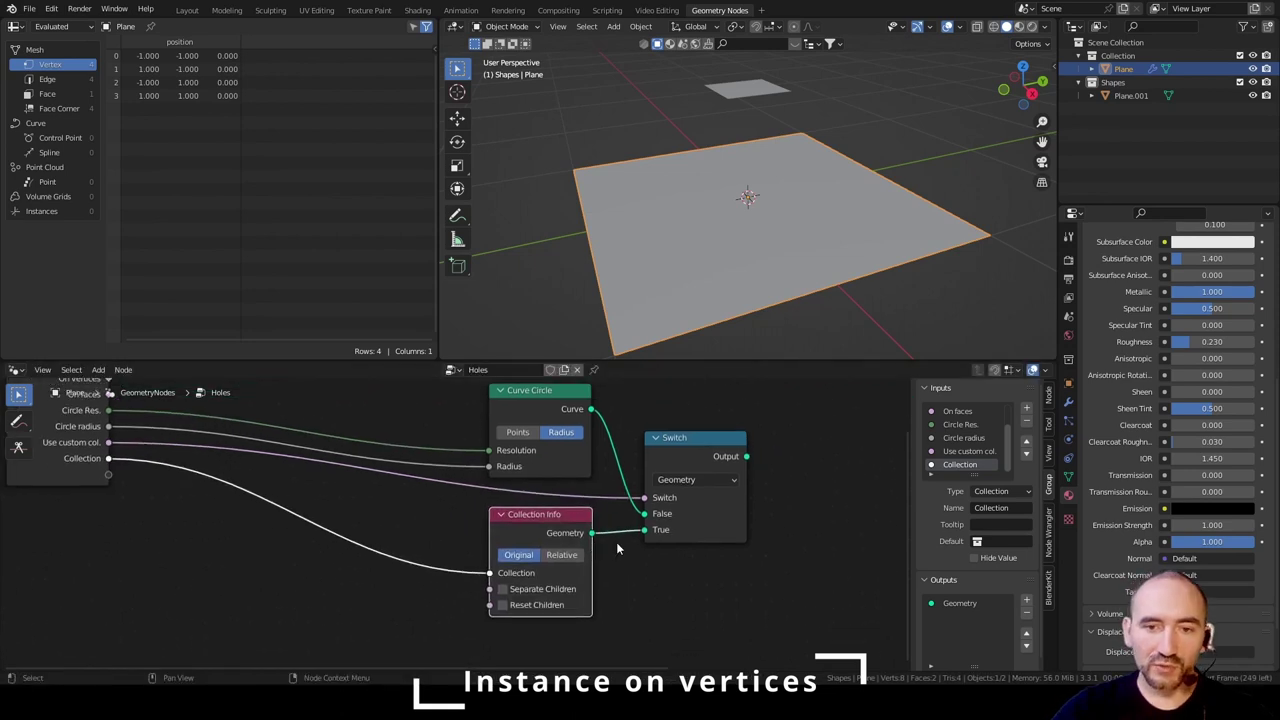
left_click(562, 555)
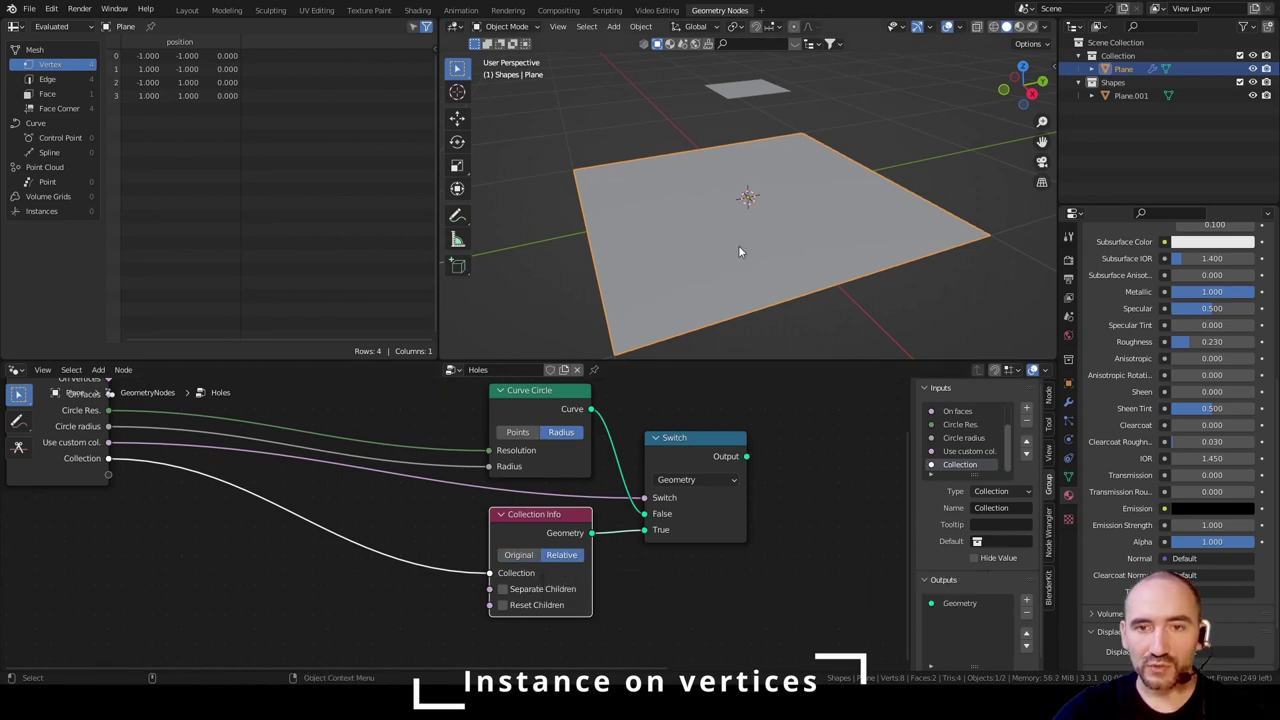
left_click(738, 92)
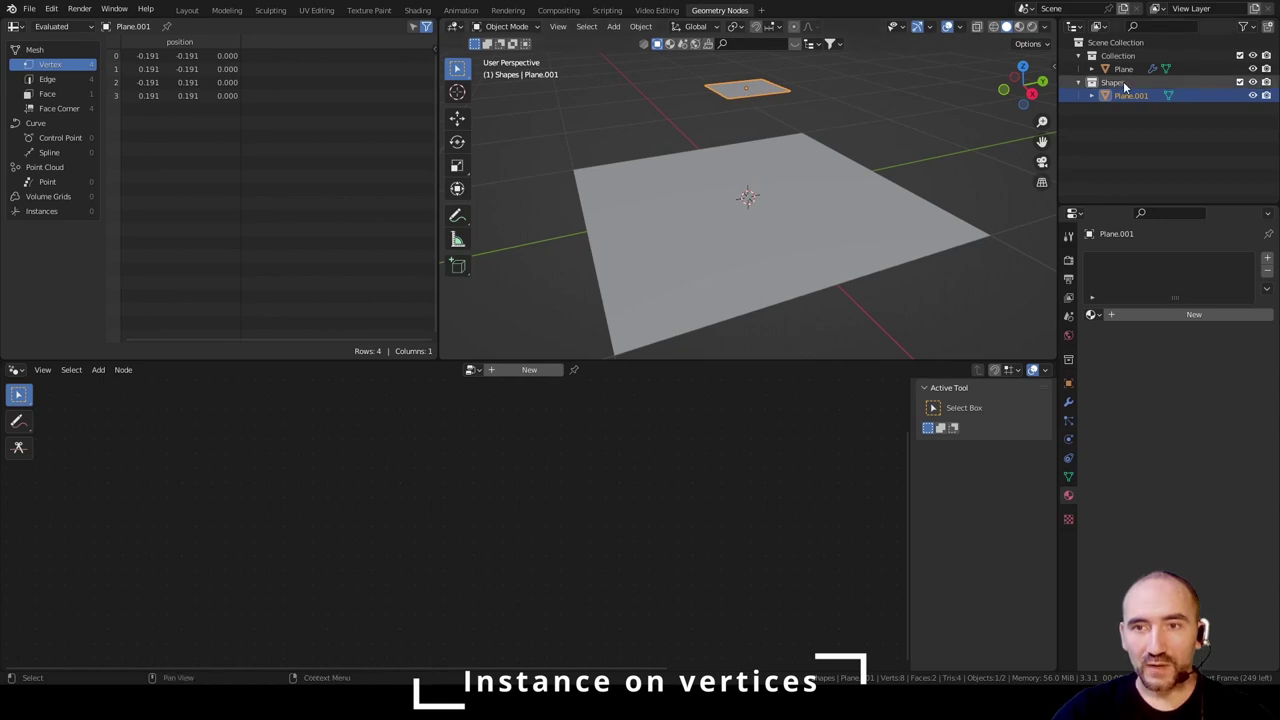
left_click(693, 191)
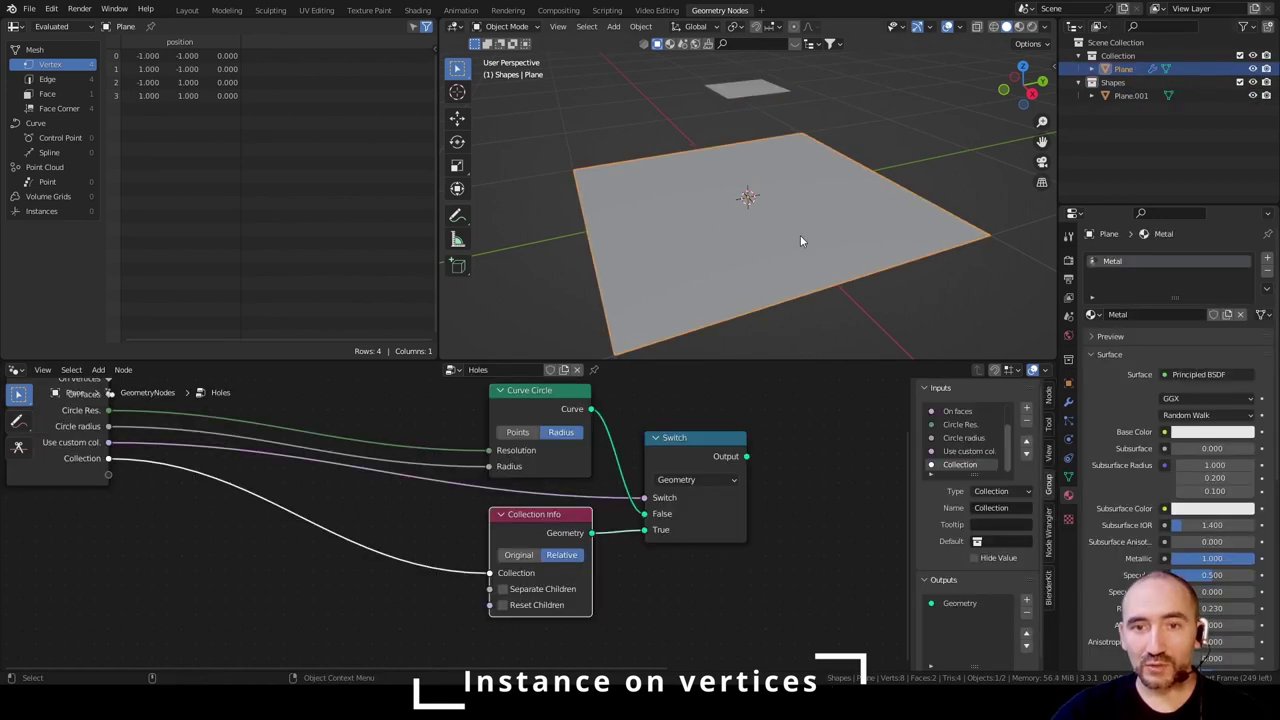
left_click(503, 589)
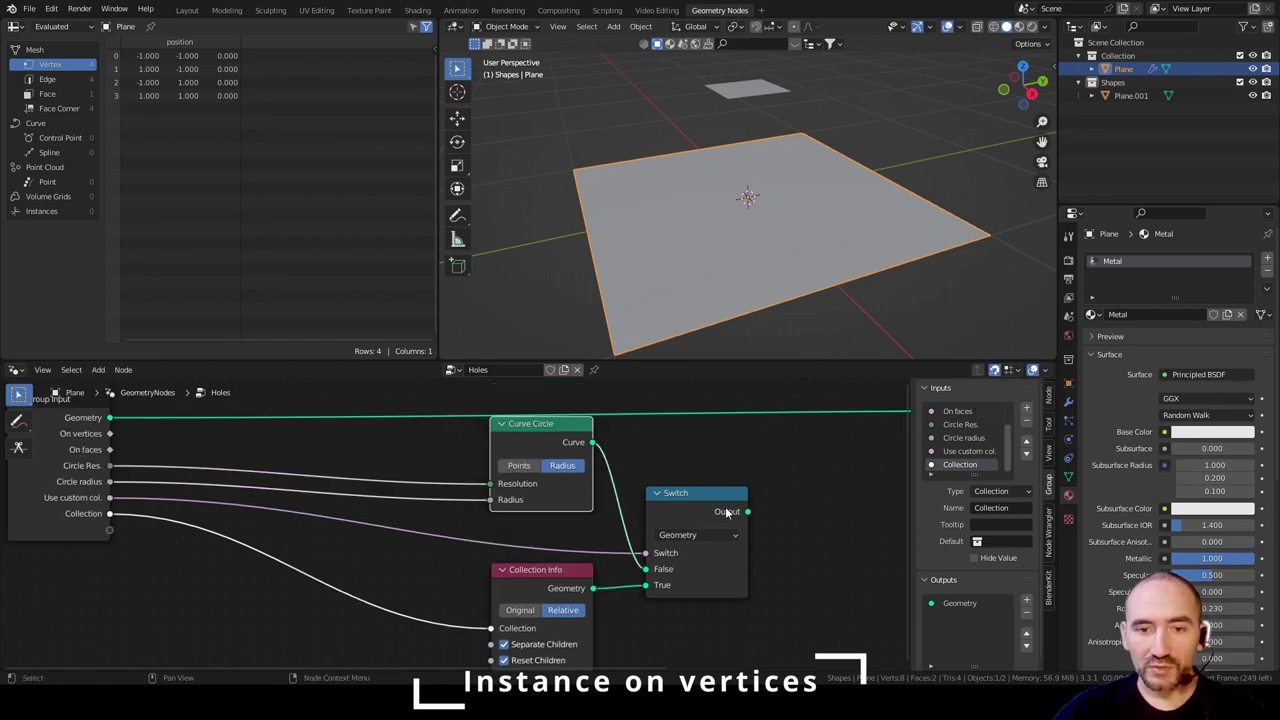
- Collapse the Switch node and place it beside the Curve Circle and Collection Info nodes
key("h")
key("g")
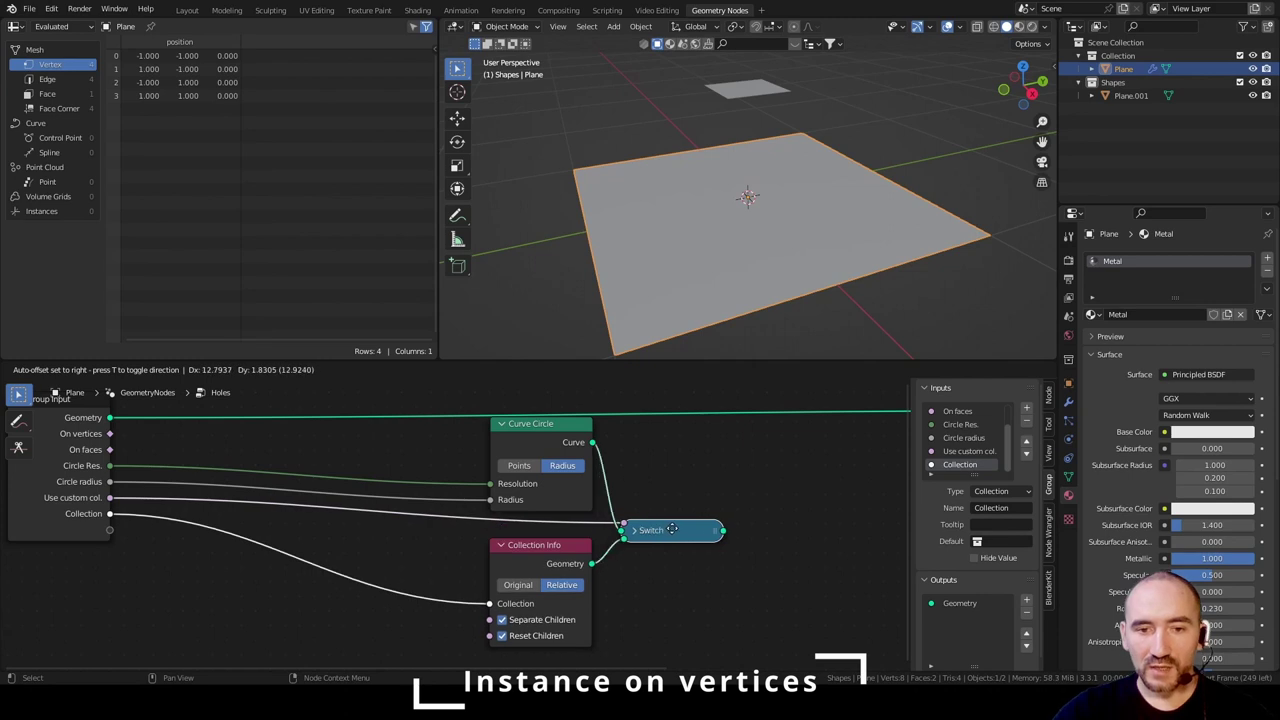
left_click(672, 529)
- Add a group input named "Scale instance" with the Float type after the Collection input
scroll(686, 569, "down", 2)
middle_click_drag(698, 561, 678, 517)
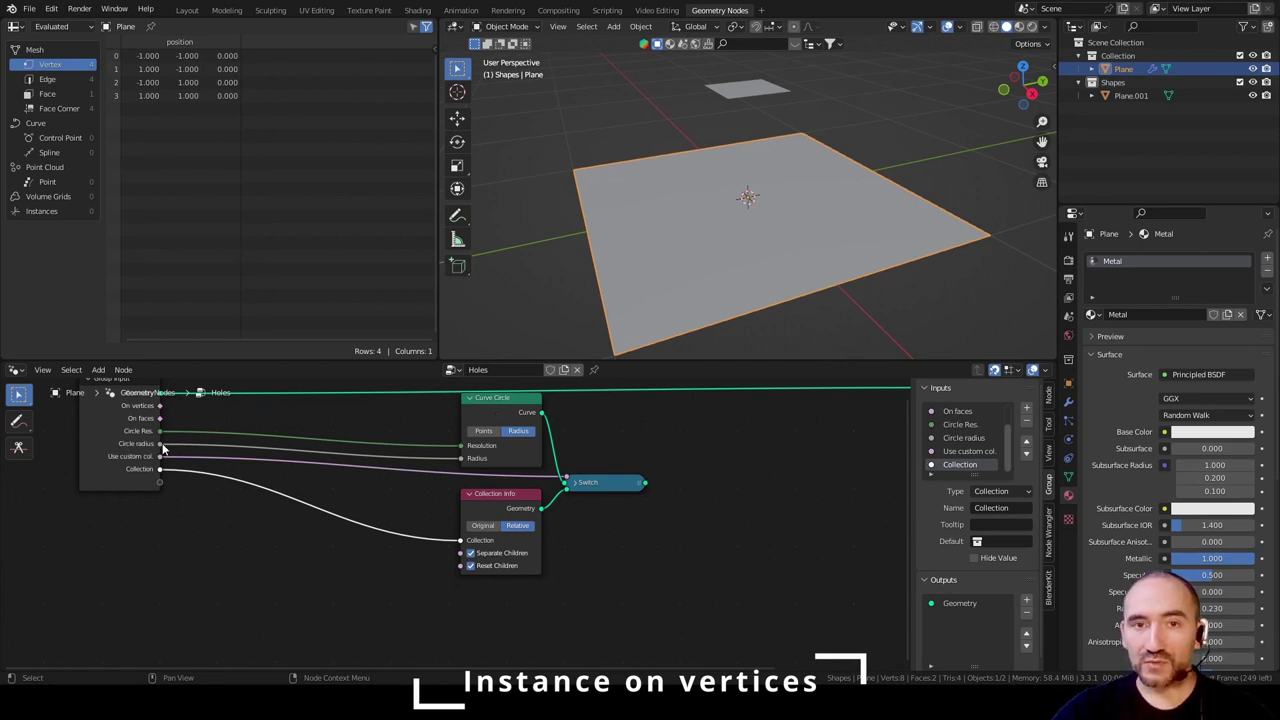
mouse_move(163, 449)
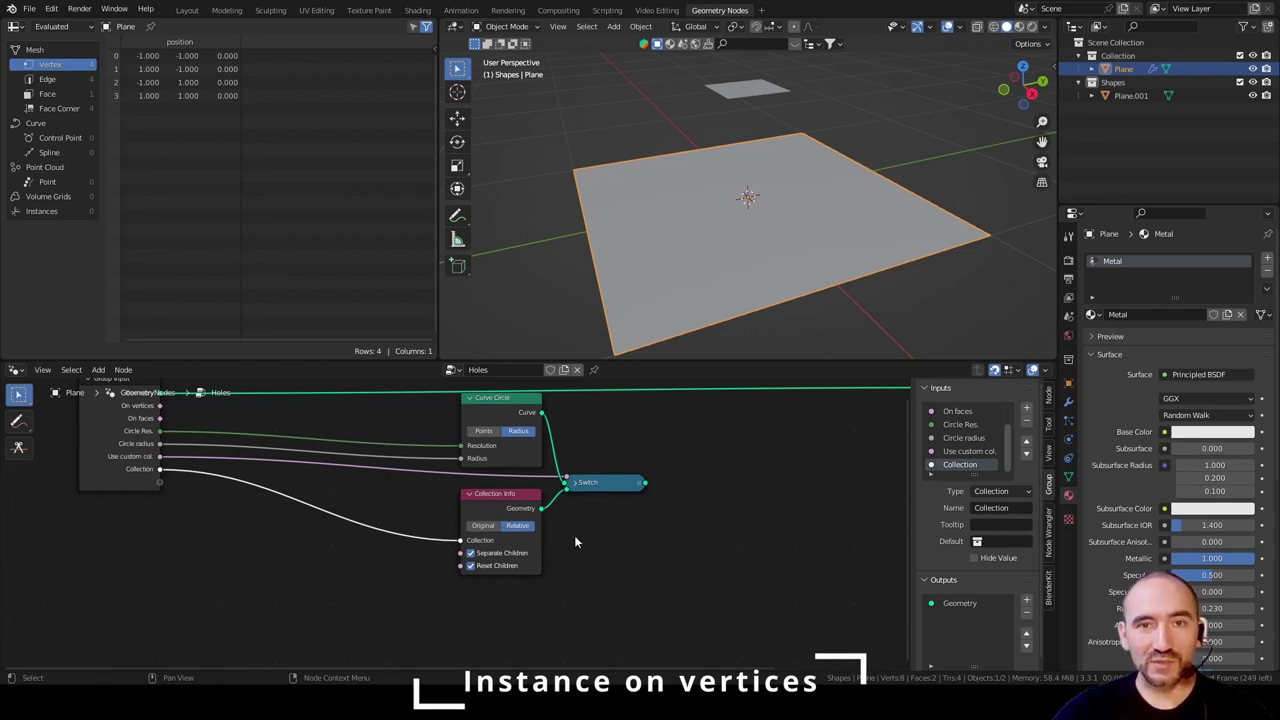
left_click(1026, 408)
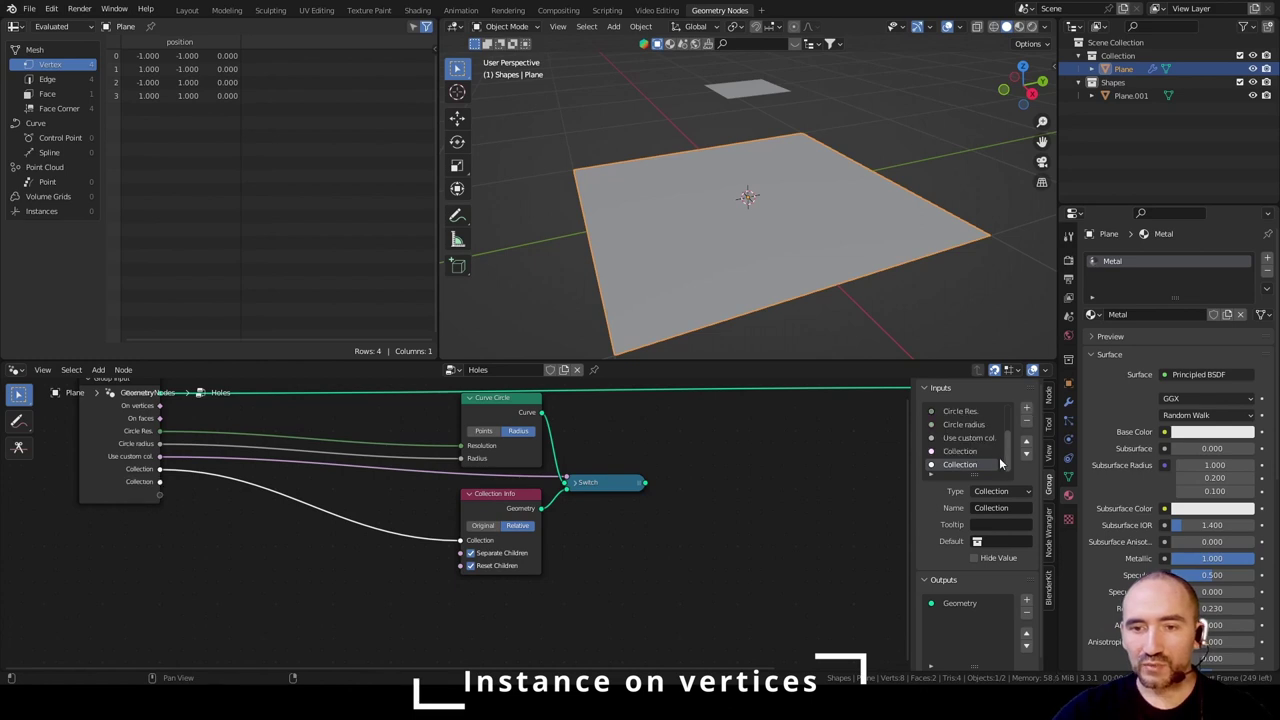
left_click(1000, 507)
type("Scale instance")
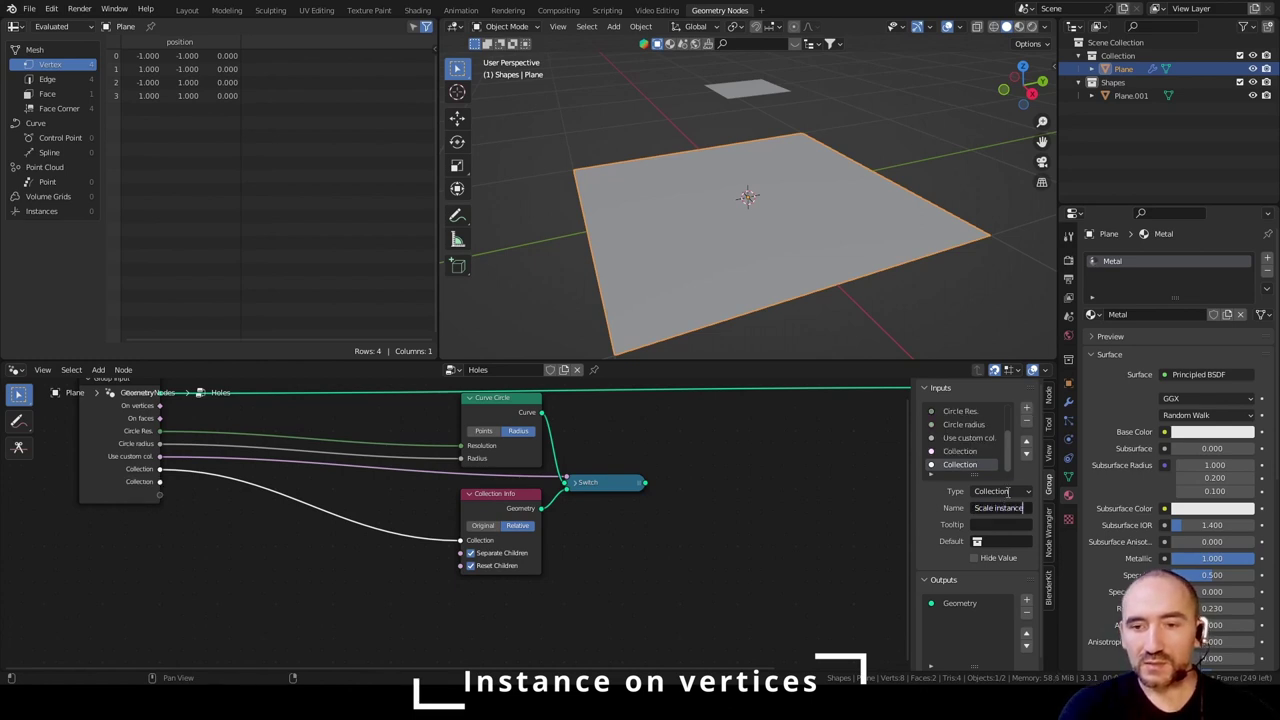
left_click(1008, 491)
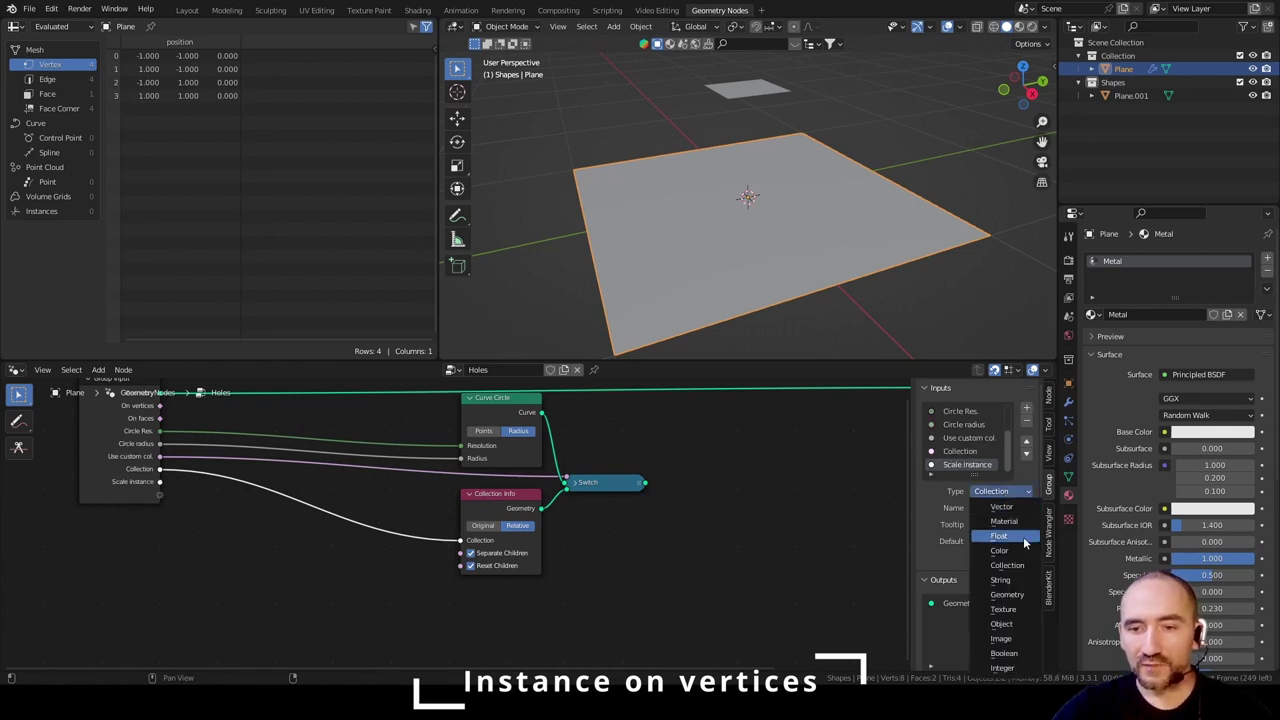
left_click(1014, 532)
- Duplicate the Switch node, expand the copy, set its type to Float and place it just below the original
left_click(596, 484)
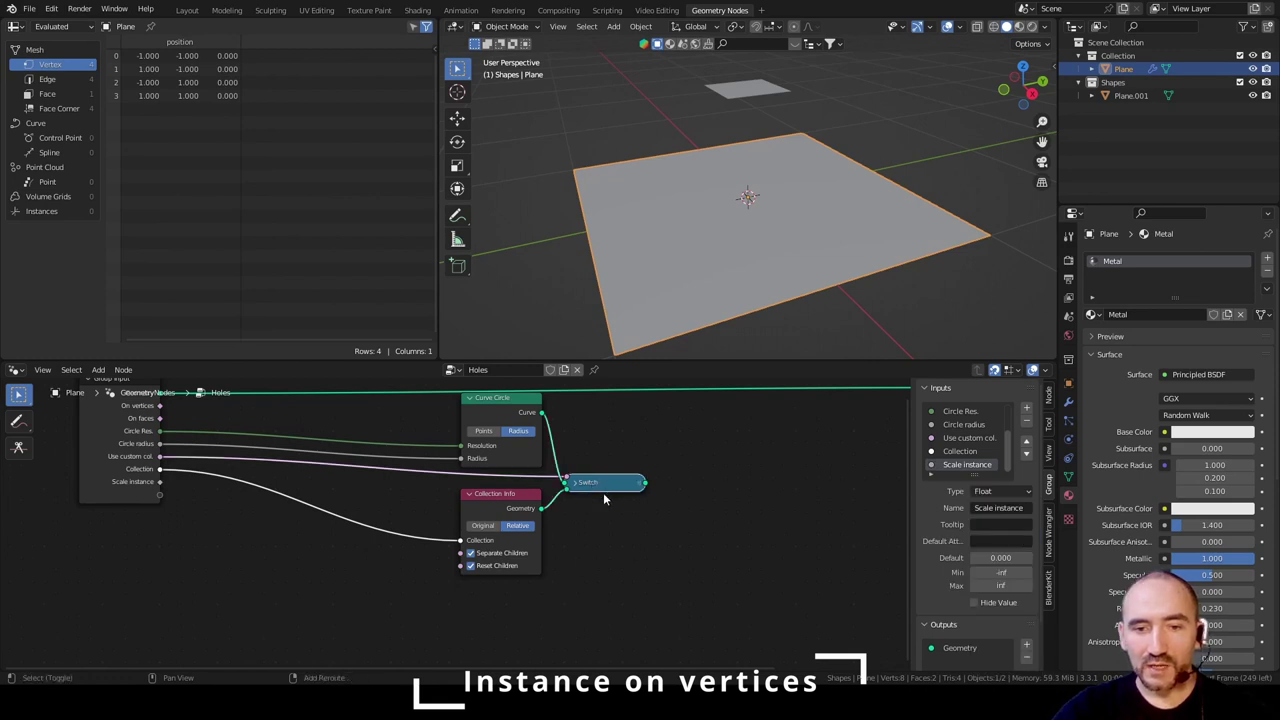
key("shift+d")
left_click(601, 581)
key("h")
left_click(605, 598)
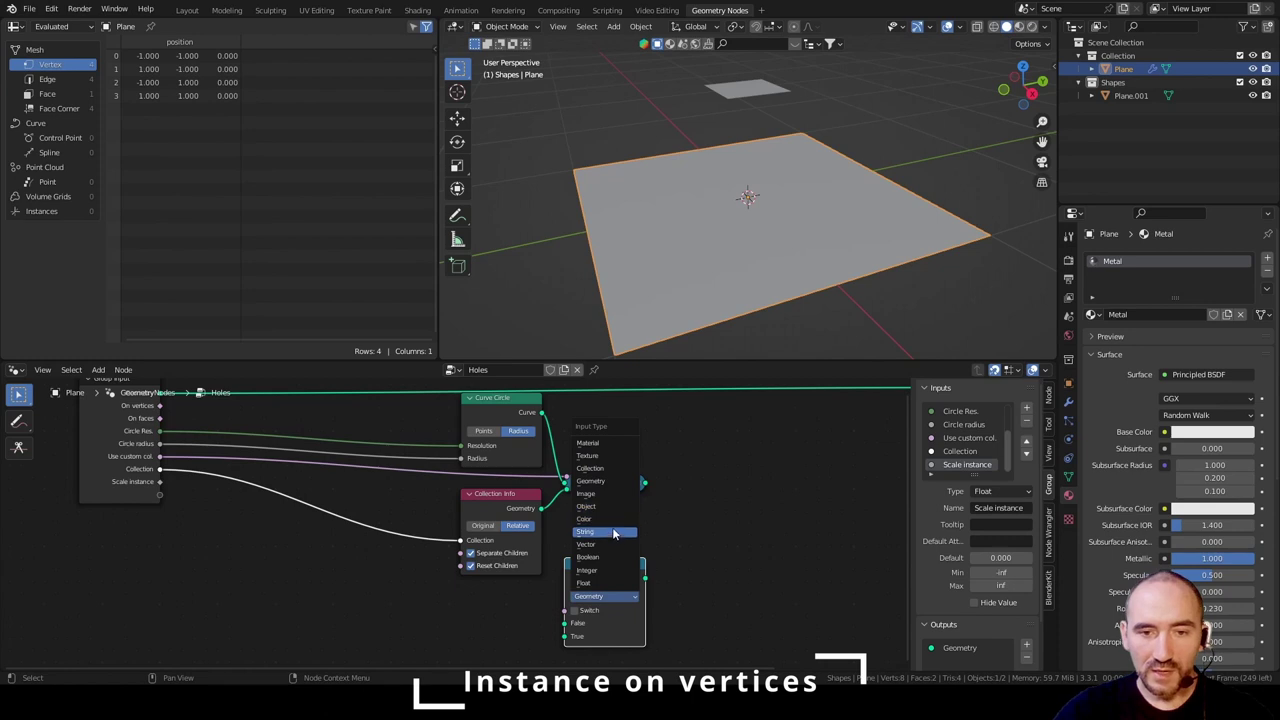
left_click(586, 583)
left_click_drag(605, 566, 605, 518)
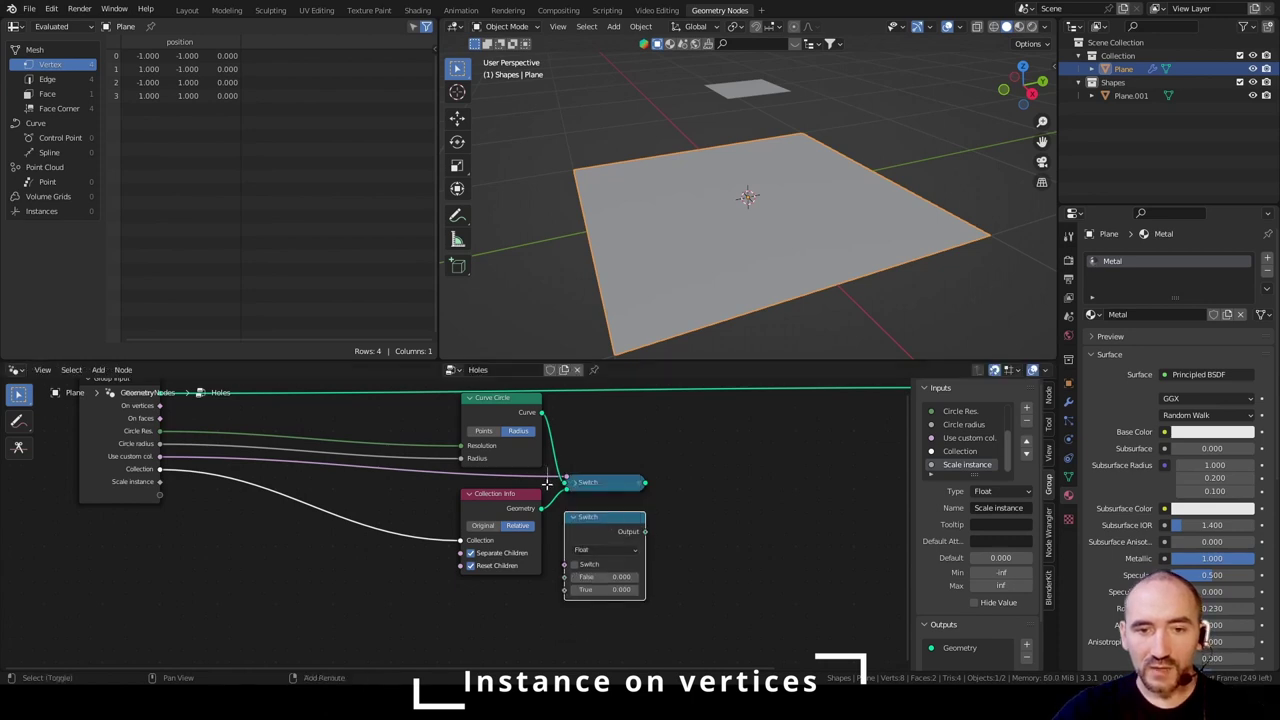
- Feed the float Switch from Use custom col. through a reroute, connect Scale instance to True and set False to 1
right_click_drag(547, 469, 547, 487, "shift")
left_click_drag(548, 477, 565, 571)
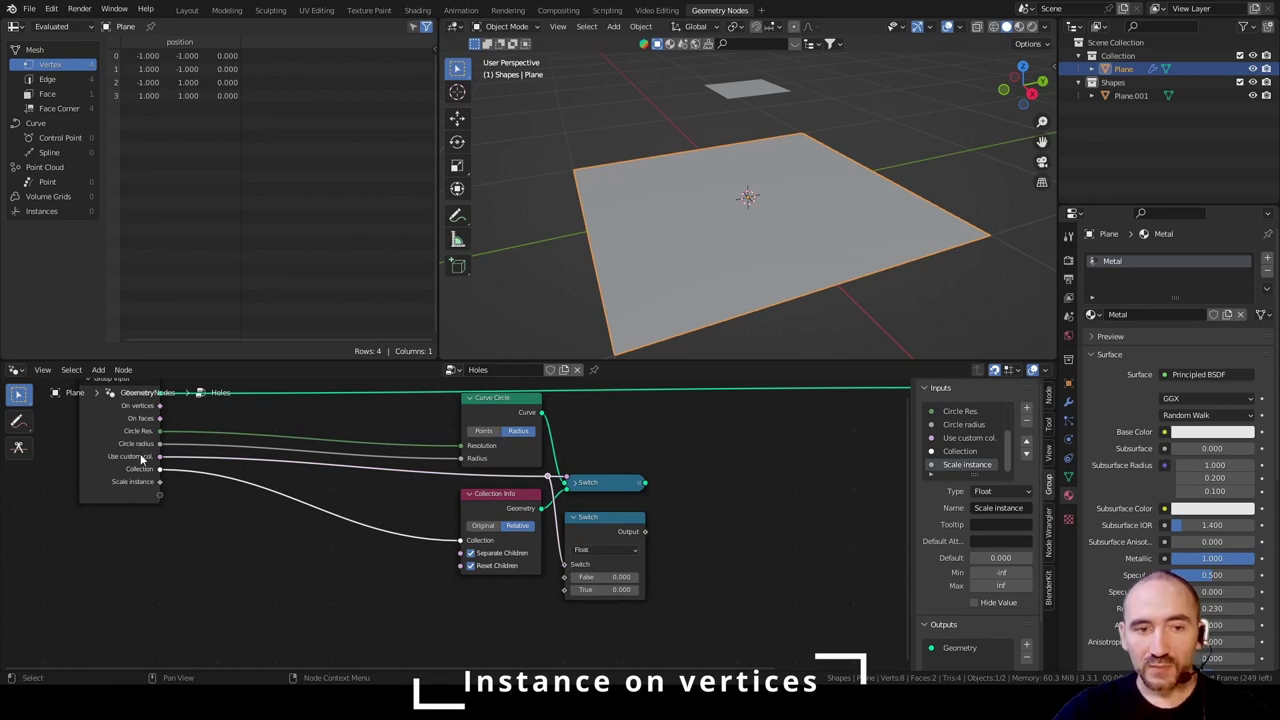
left_click_drag(160, 482, 564, 589)
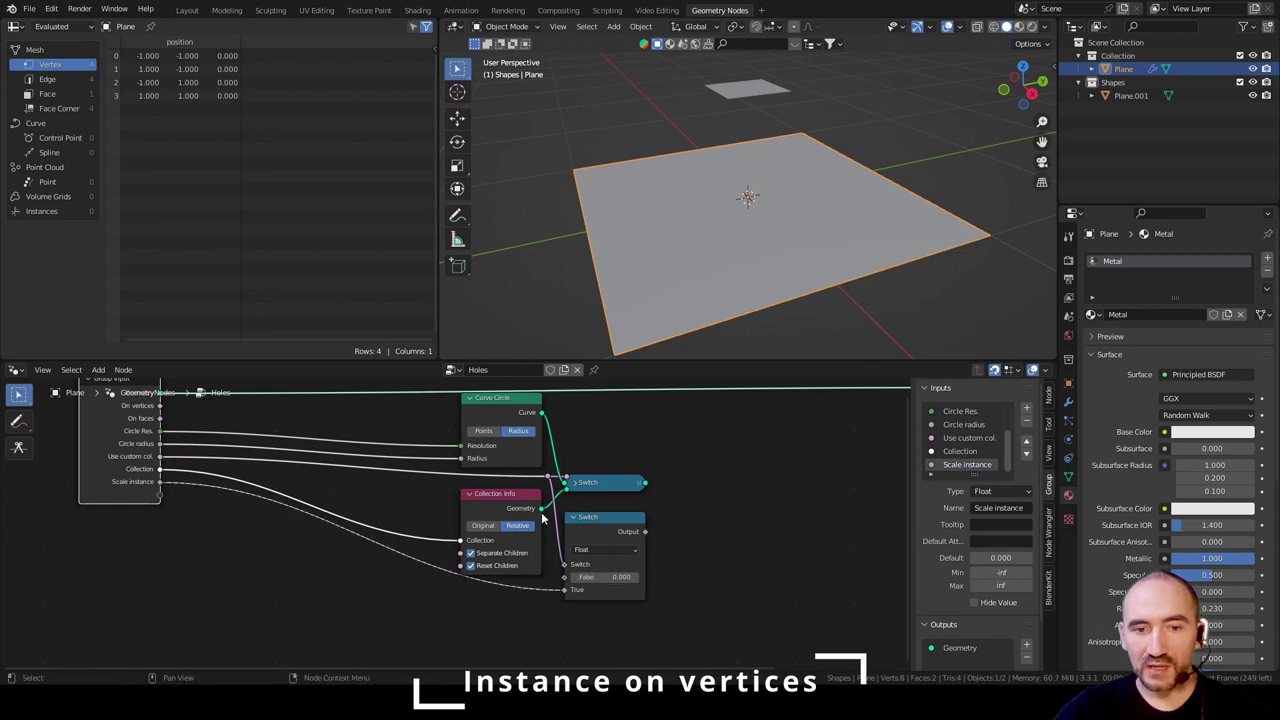
left_click(616, 577)
type("1")
key("Return")
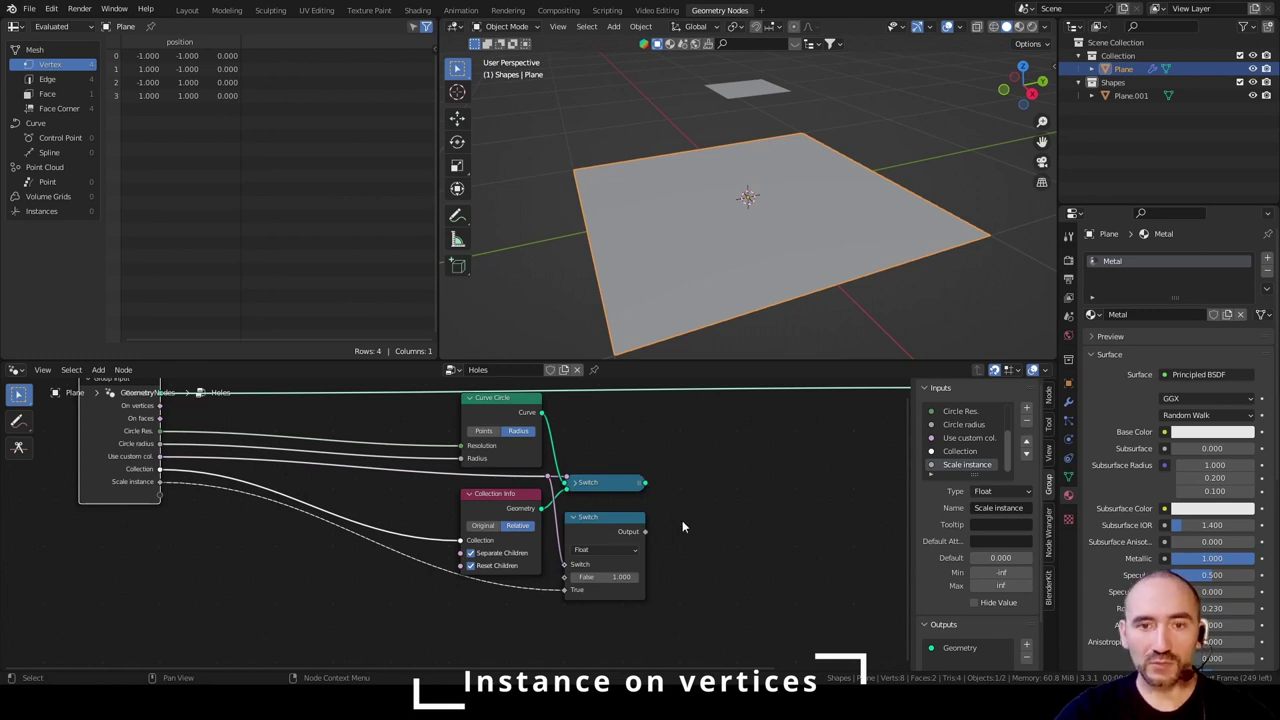
- Enclose the Curve Circle, Collection Info and both Switch nodes in a frame labelled "Choose instance and scale"
middle_click_drag(683, 523, 588, 538)
key("ctrl+j")
key("F2")
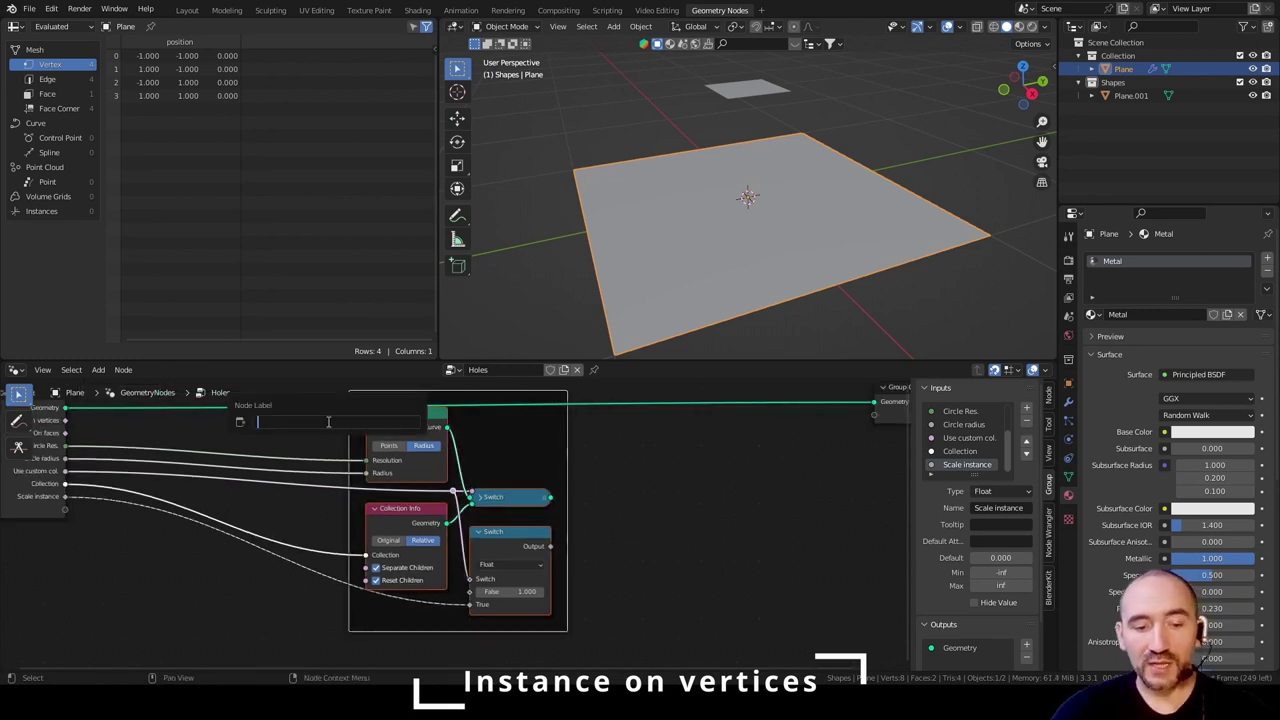
type("Choose instance")
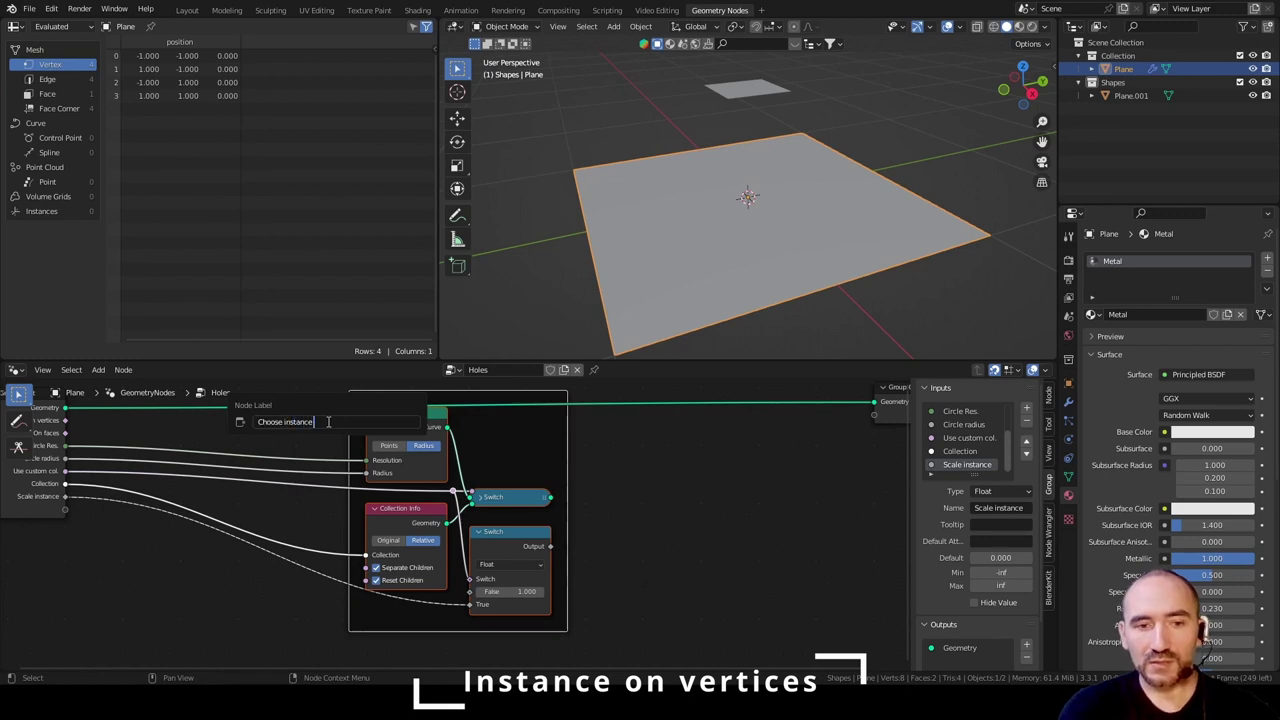
type(" and scale")
key("Return")
- Move the Group Output node farther from the frame to make room, and show the plane's modifier settings
middle_click_drag(700, 455, 450, 490)
scroll(480, 480, "down", 2)
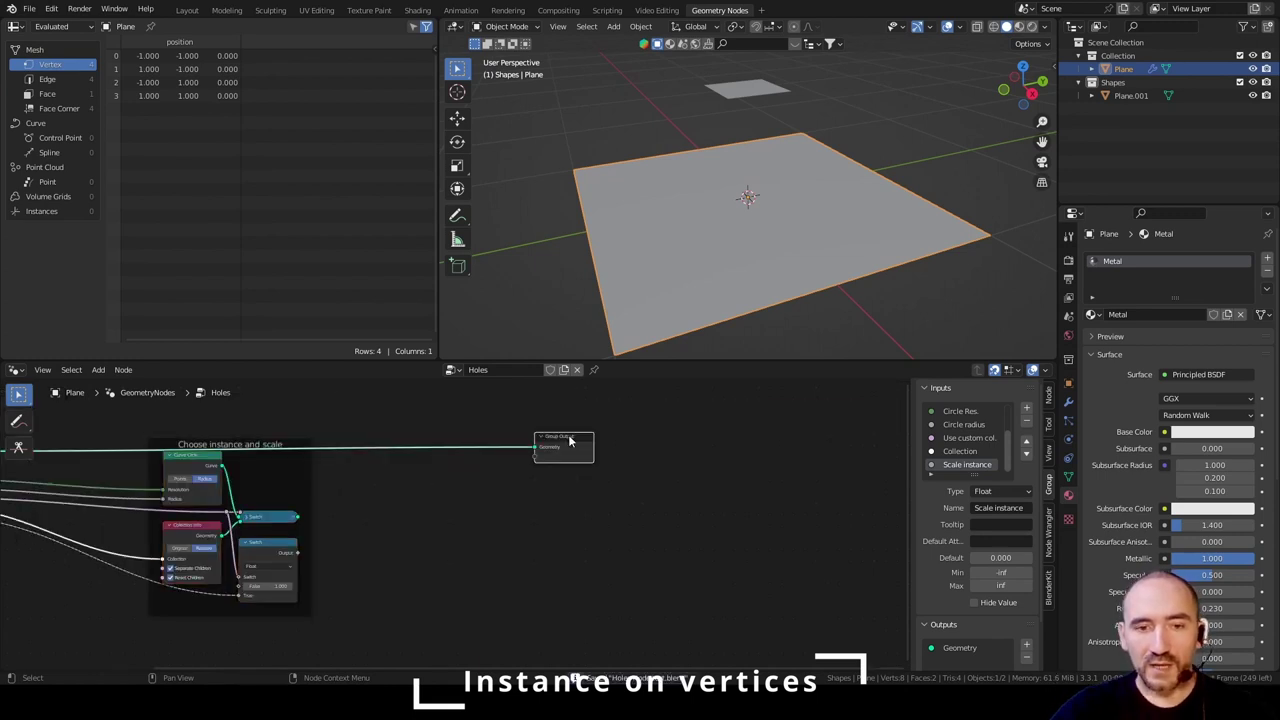
left_click_drag(568, 440, 800, 442)
middle_click_drag(531, 506, 415, 551)
scroll(415, 551, "down", 2)
left_click(1068, 401)
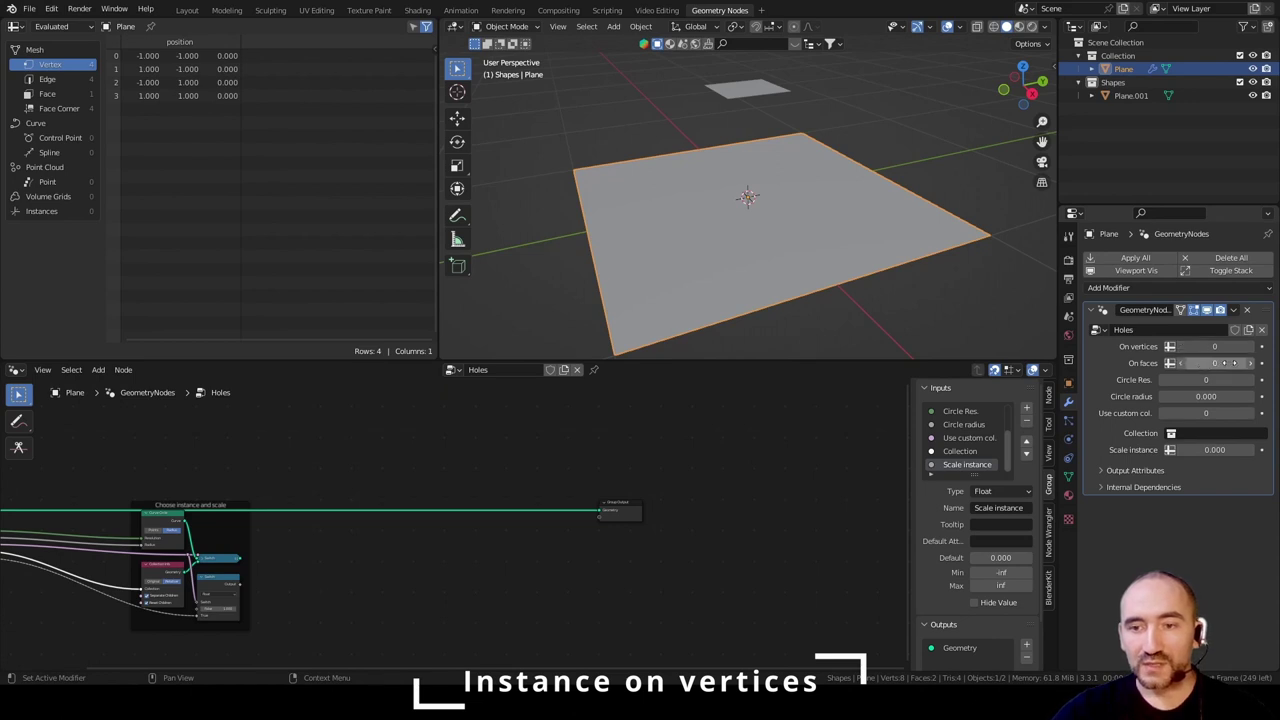
- Add an Instance on Points node above the main geometry link, between the frame and the Group Output
scroll(363, 572, "up", 2)
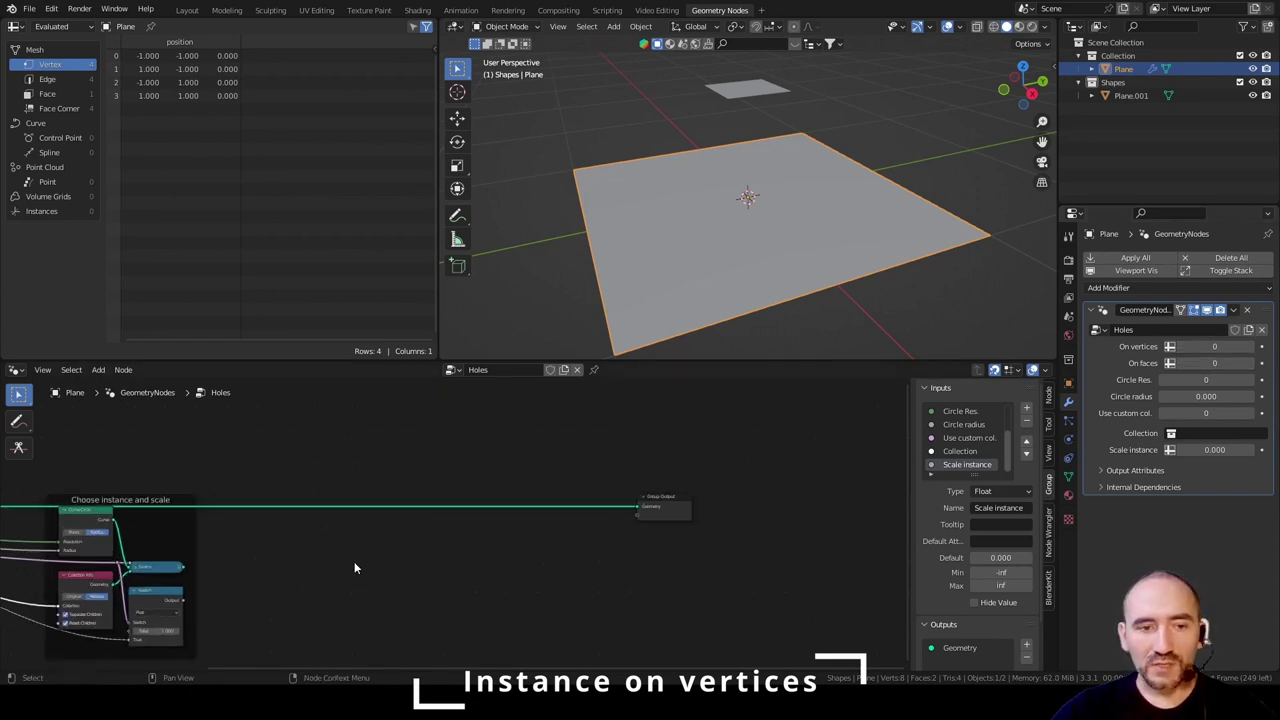
middle_click_drag(374, 549, 393, 580)
key("F3")
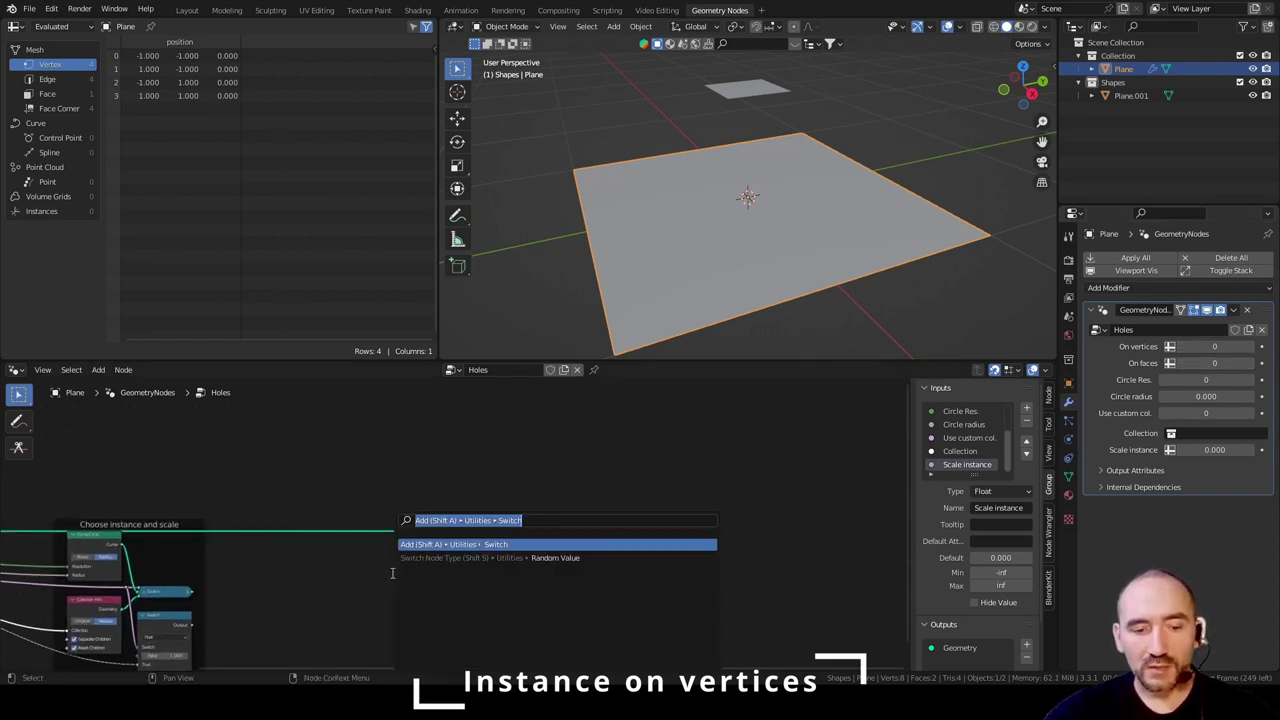
type("instance on")
key("Return")
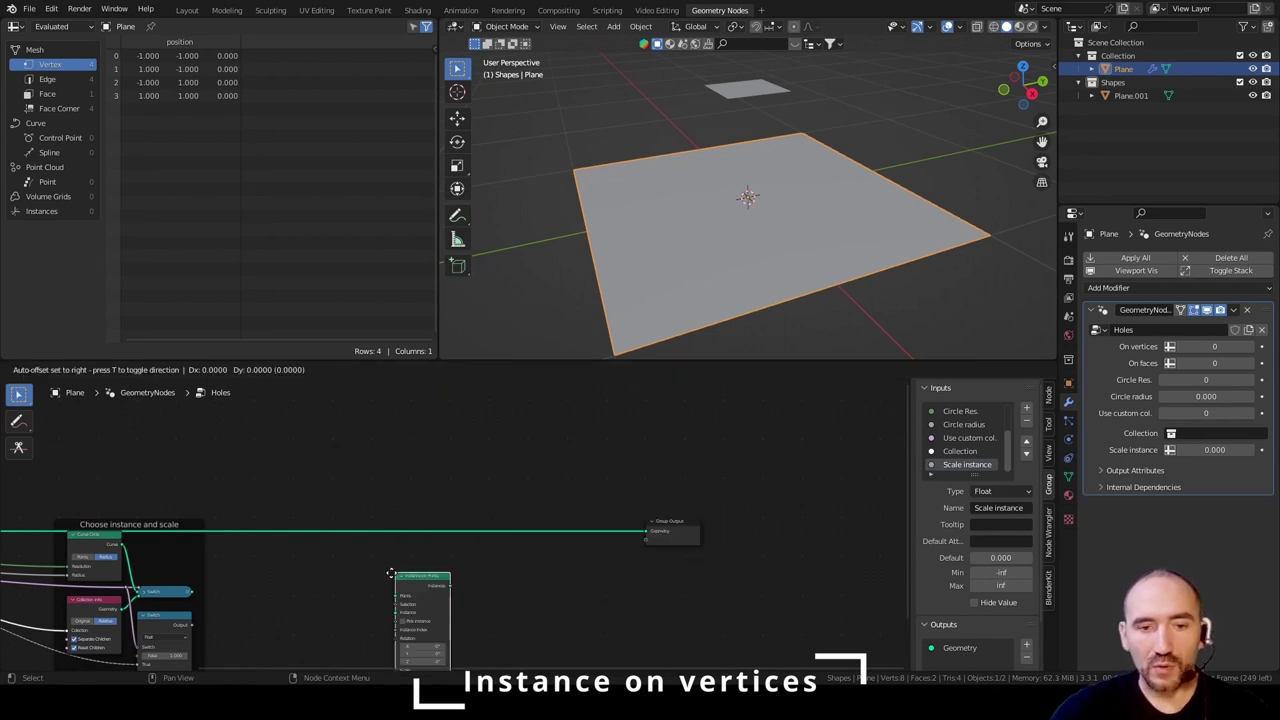
left_click(478, 417)
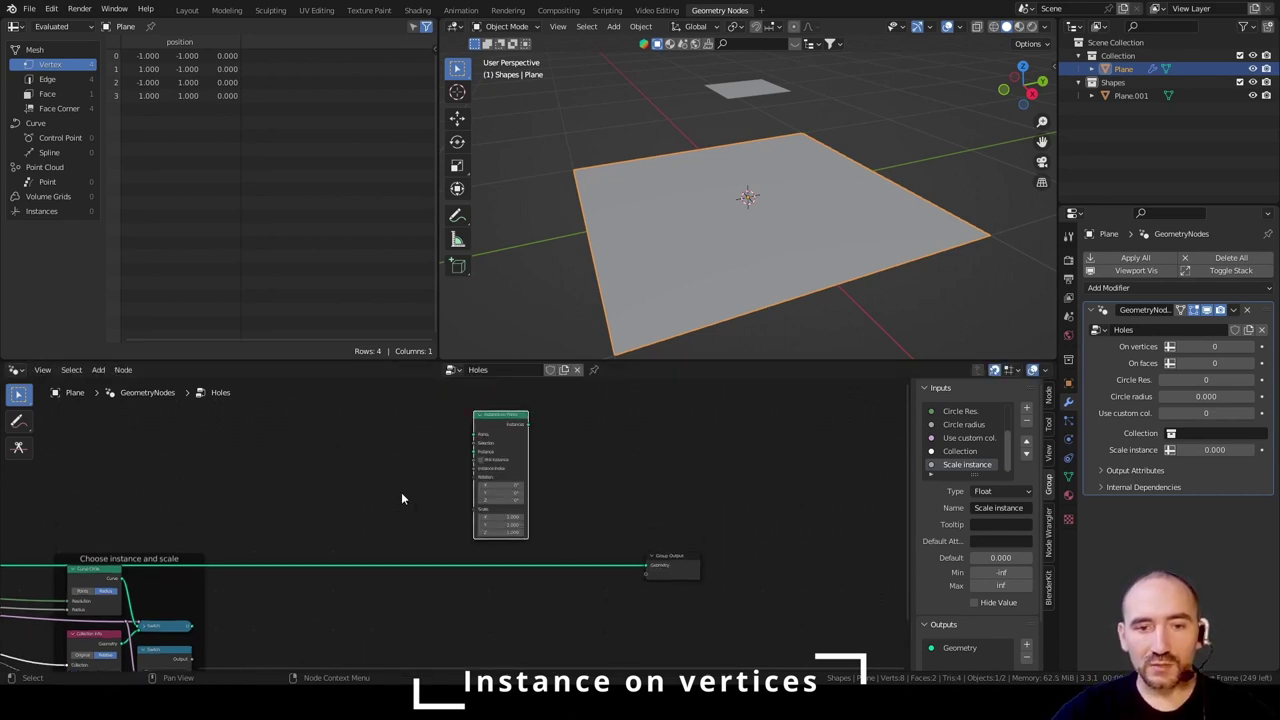
- Connect the Group Input's Geometry output to the Points socket of the Instance on Points node
scroll(350, 484, "up", 1)
middle_click_drag(350, 484, 449, 465)
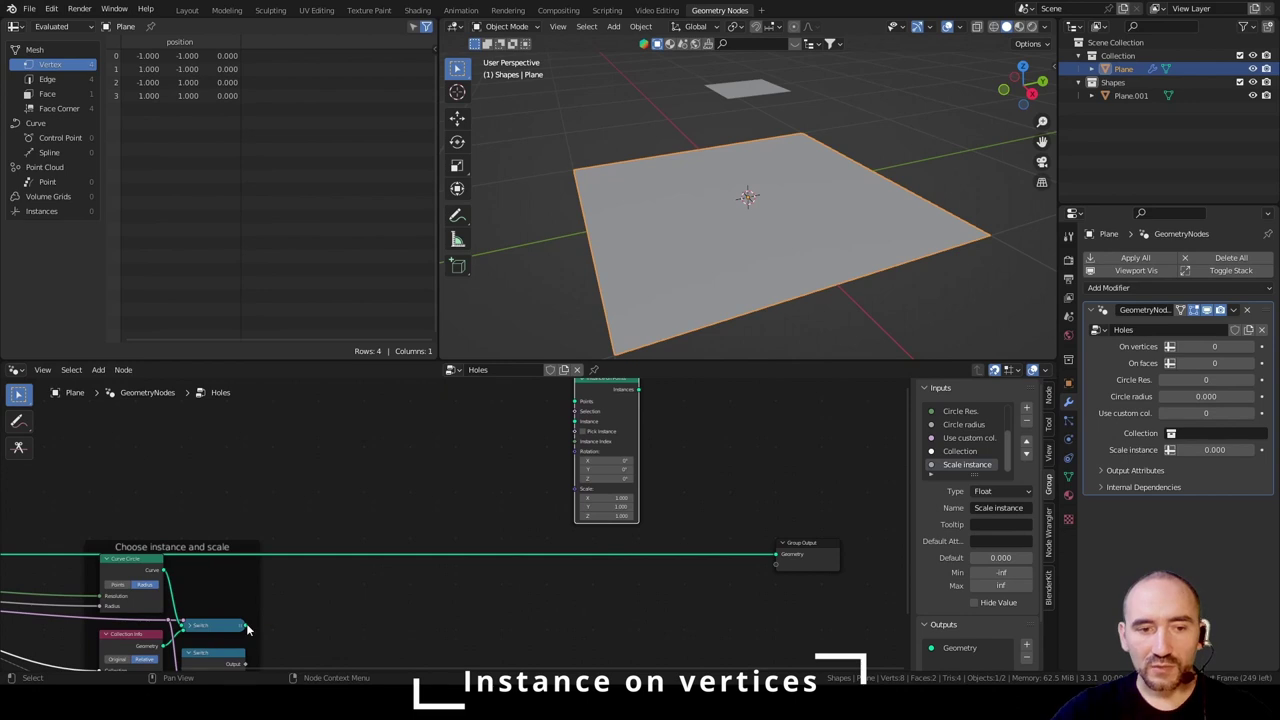
middle_click_drag(315, 572, 535, 572)
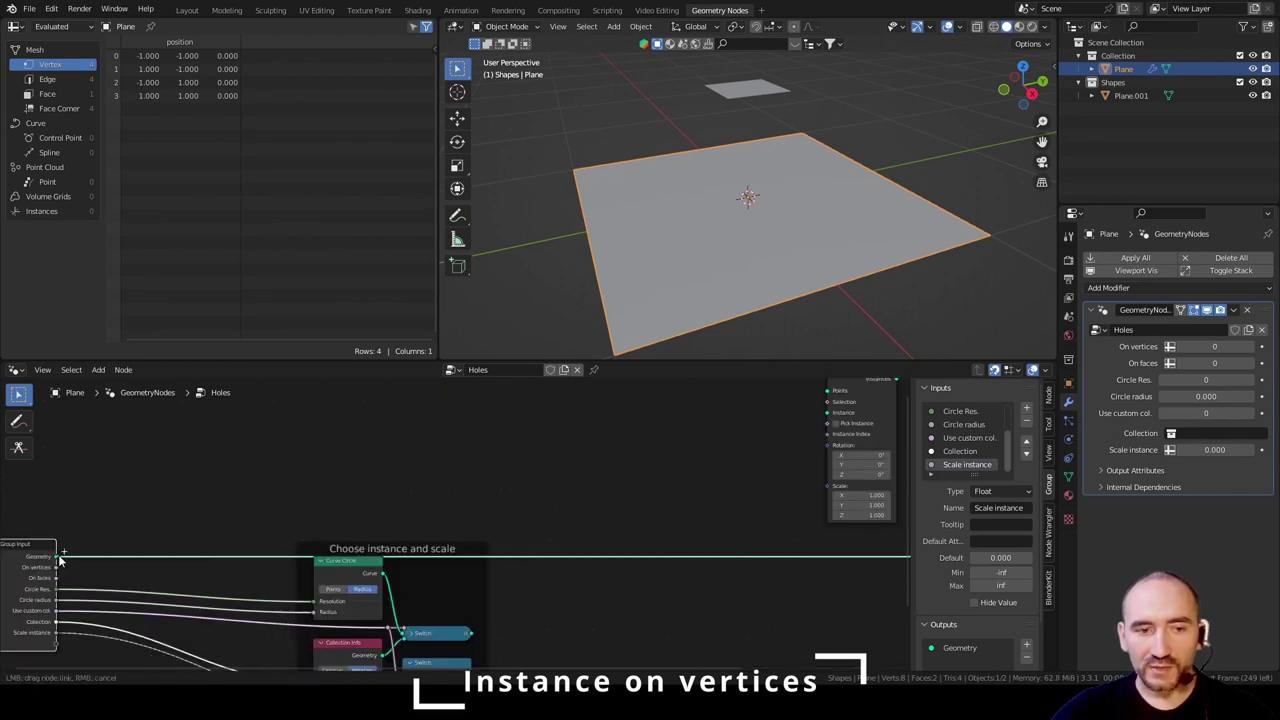
left_click_drag(55, 556, 831, 479)
- Connect the geometry Switch's output to the Instance socket and link the Instances output to the Group Output
middle_click_drag(723, 513, 523, 471)
scroll(523, 471, "up", 2)
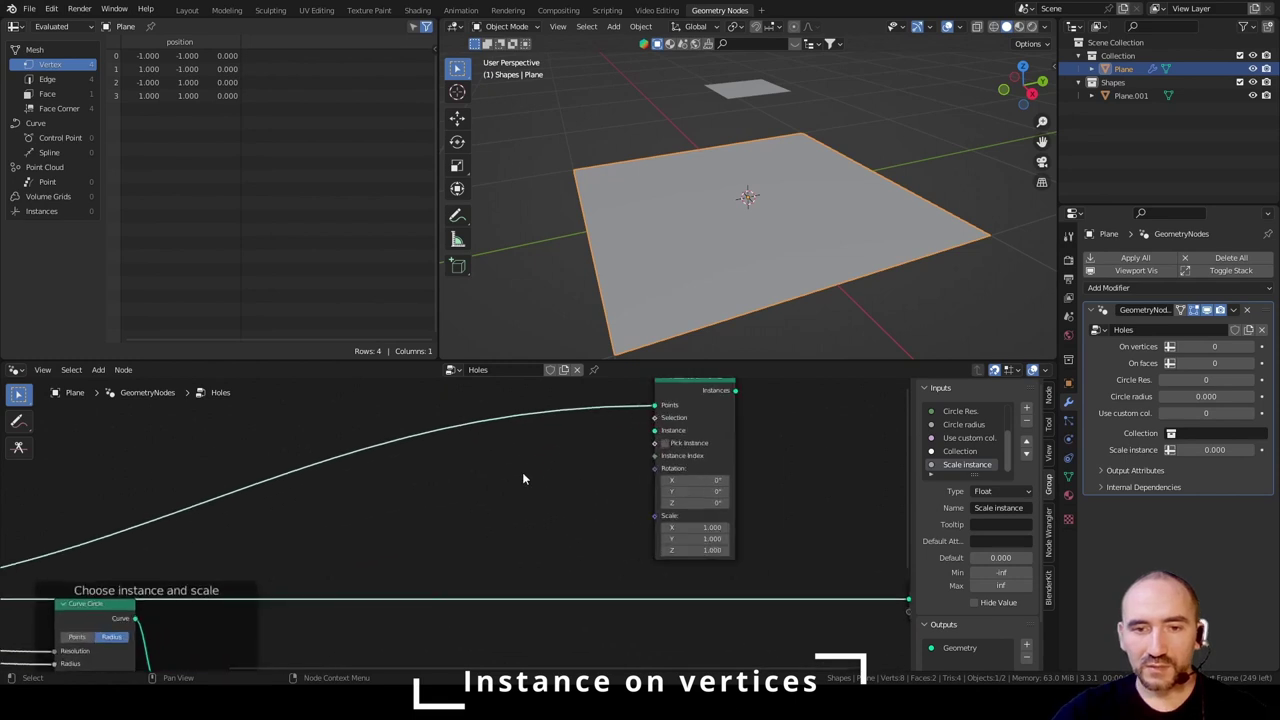
middle_click_drag(266, 606, 233, 515)
left_click_drag(129, 653, 486, 432)
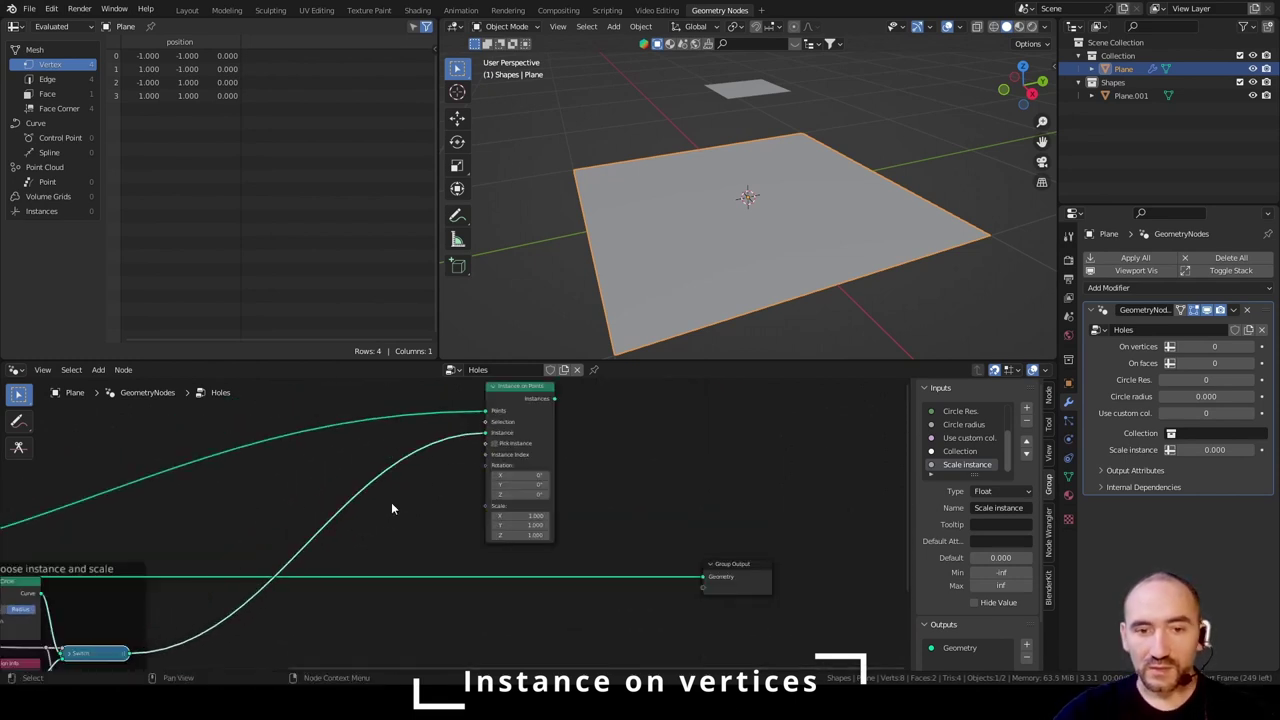
left_click(553, 440)
left_click(504, 390, "alt+shift")
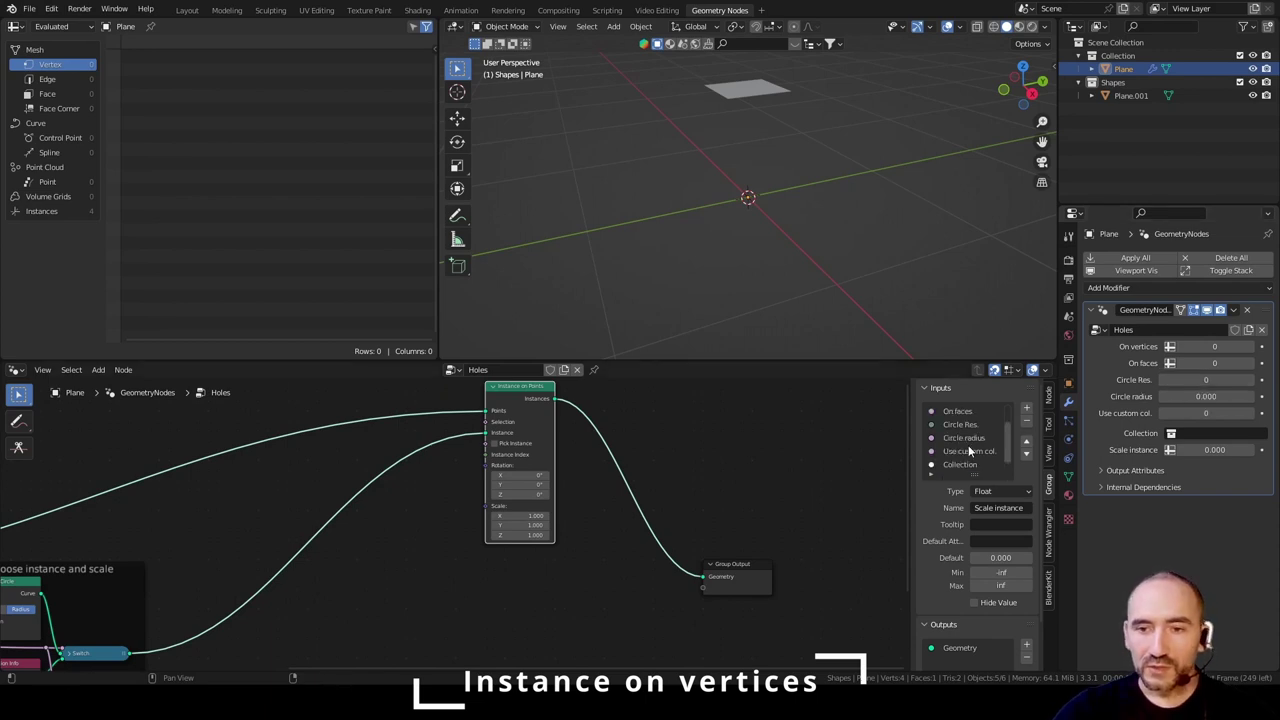
- Set the Circle Res. input's default and minimum to 3, and give the modifier a circle resolution of 14 and radius of 0.4
scroll(968, 445, "up", 1)
left_click(960, 425)
left_click(988, 557)
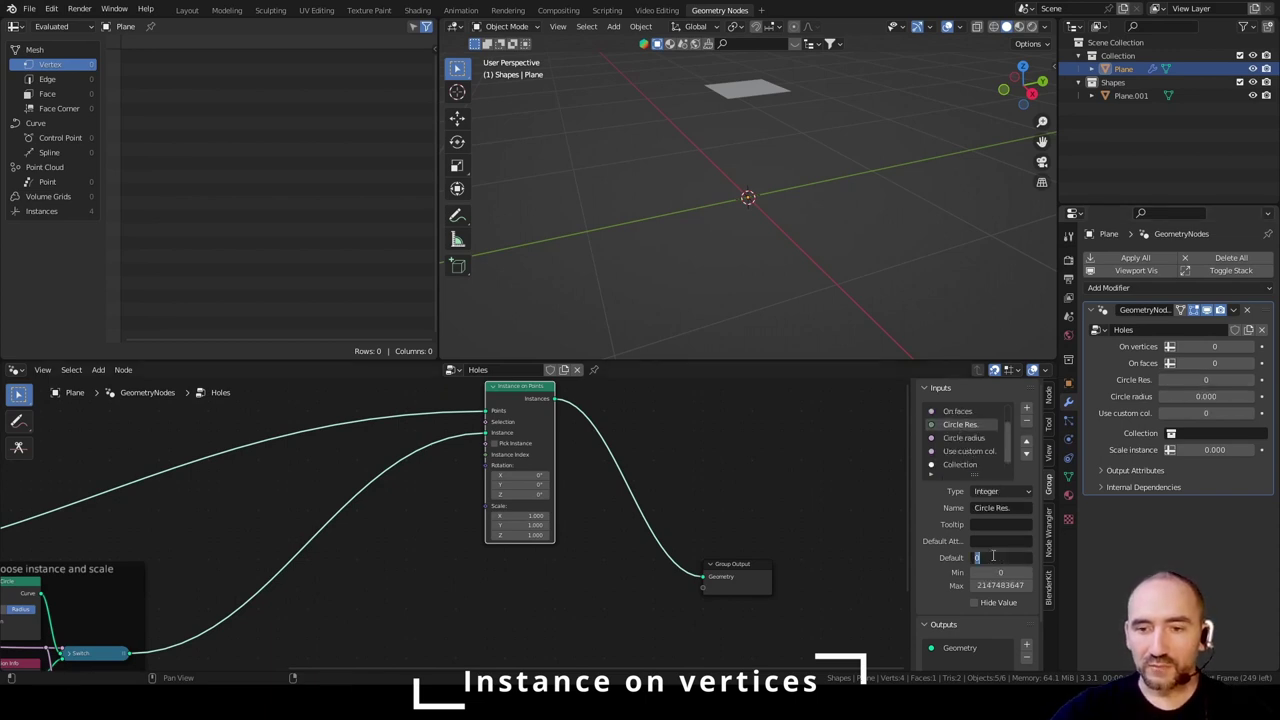
key("Tab")
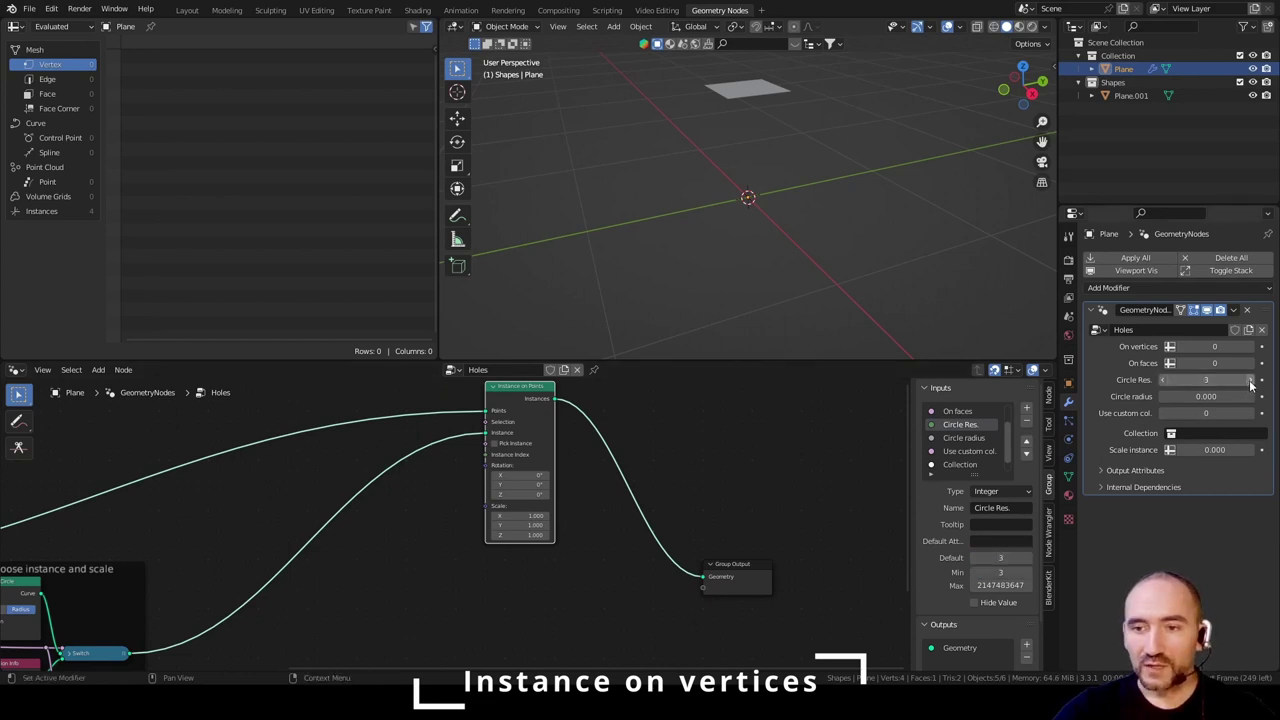
left_click_drag(1225, 396, 1251, 385)
scroll(777, 236, "down", 4)
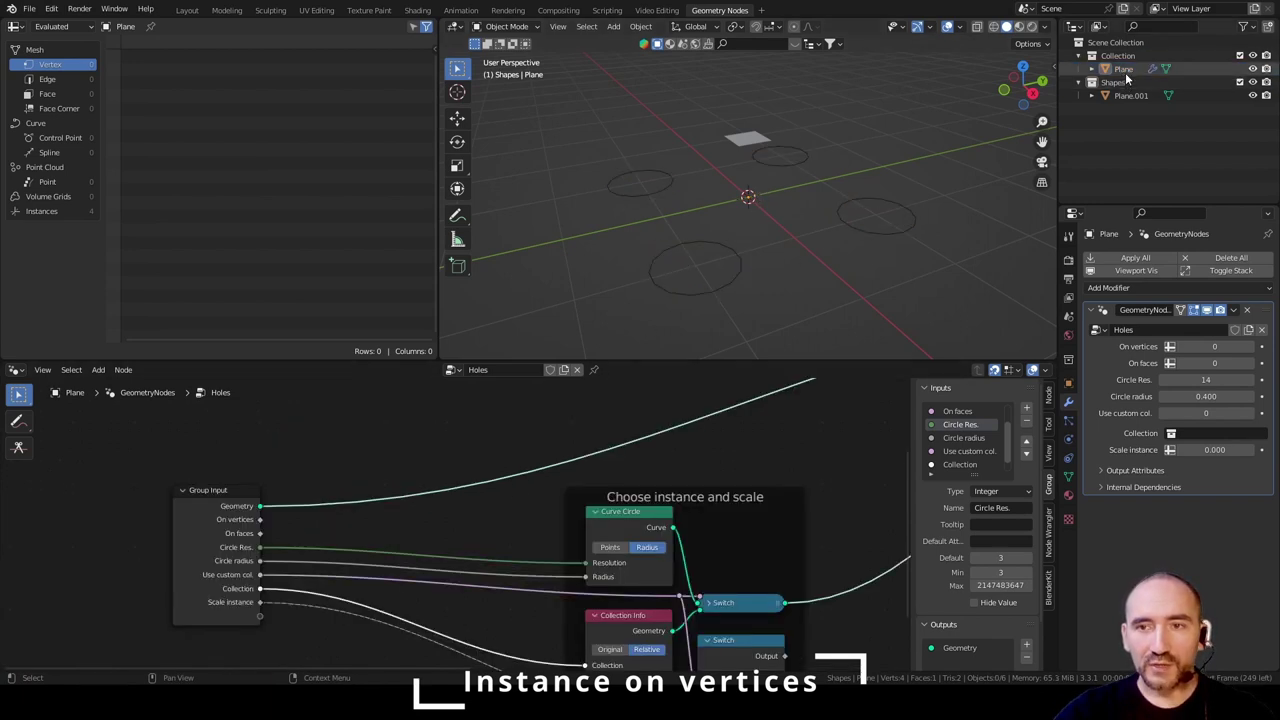
- Select the original plane carrying the Holes modifier and switch it to Edit Mode
left_click(1125, 69)
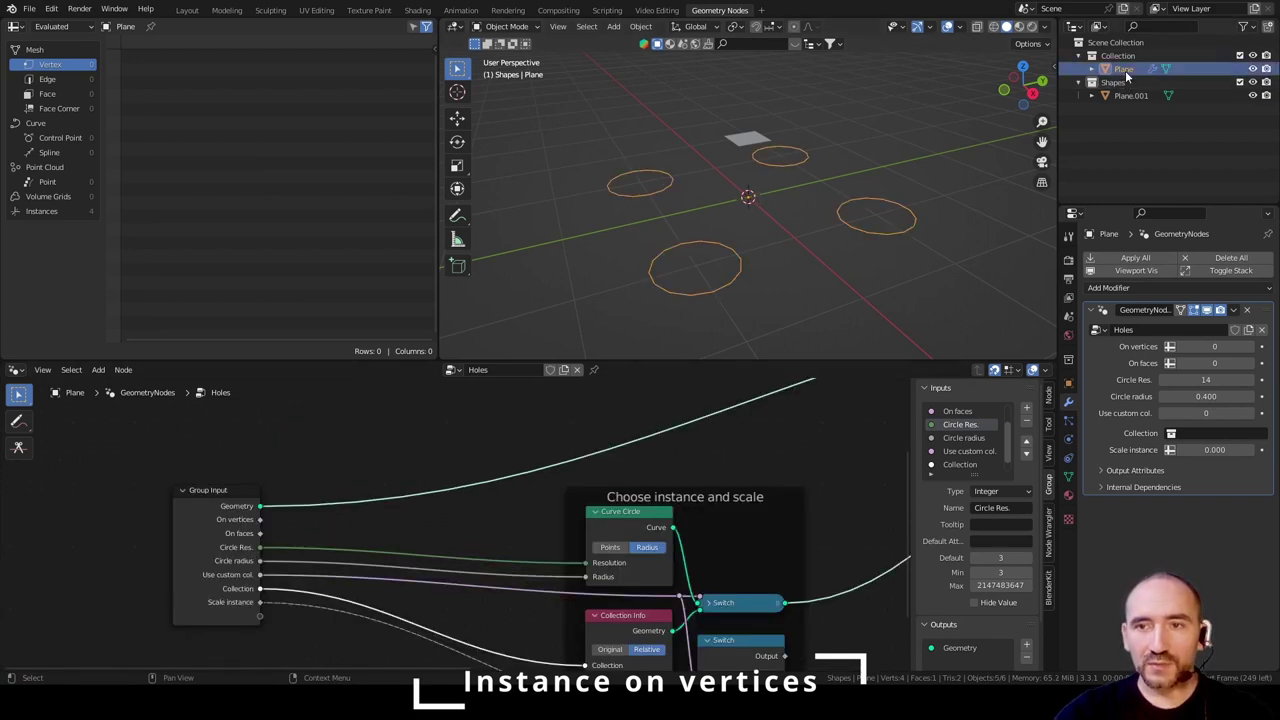
key("Tab")
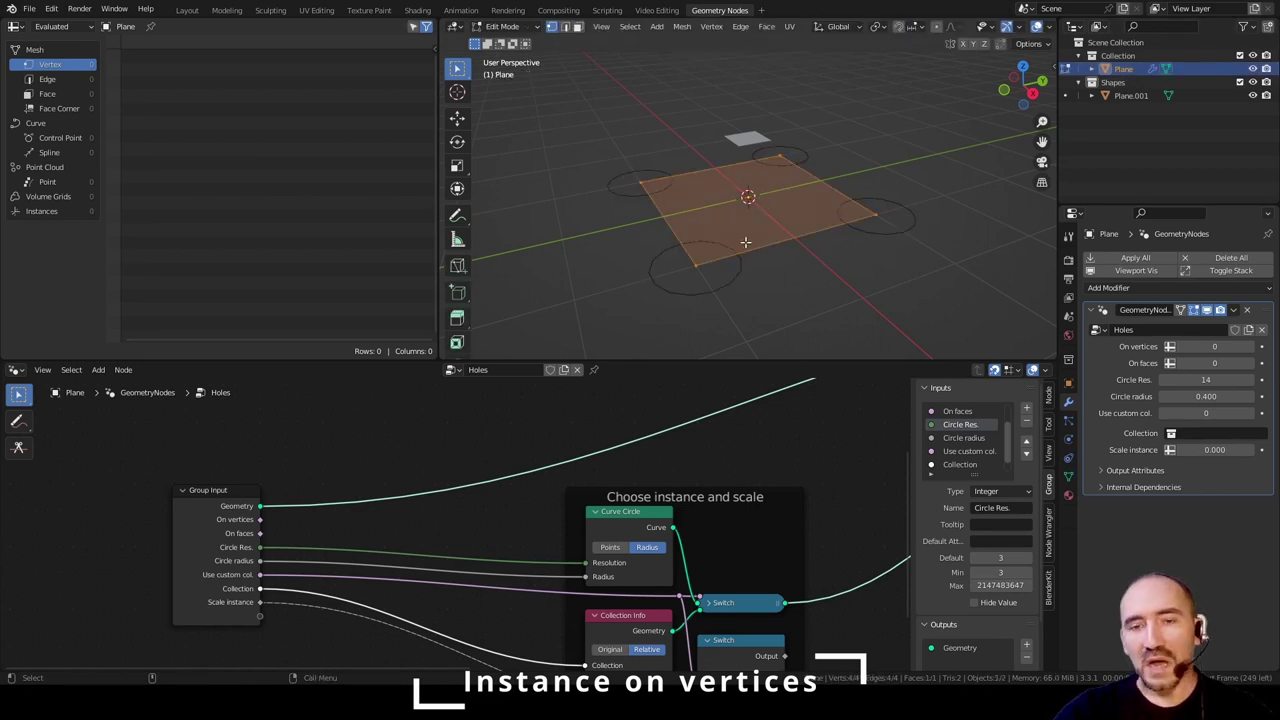
right_click(778, 176)
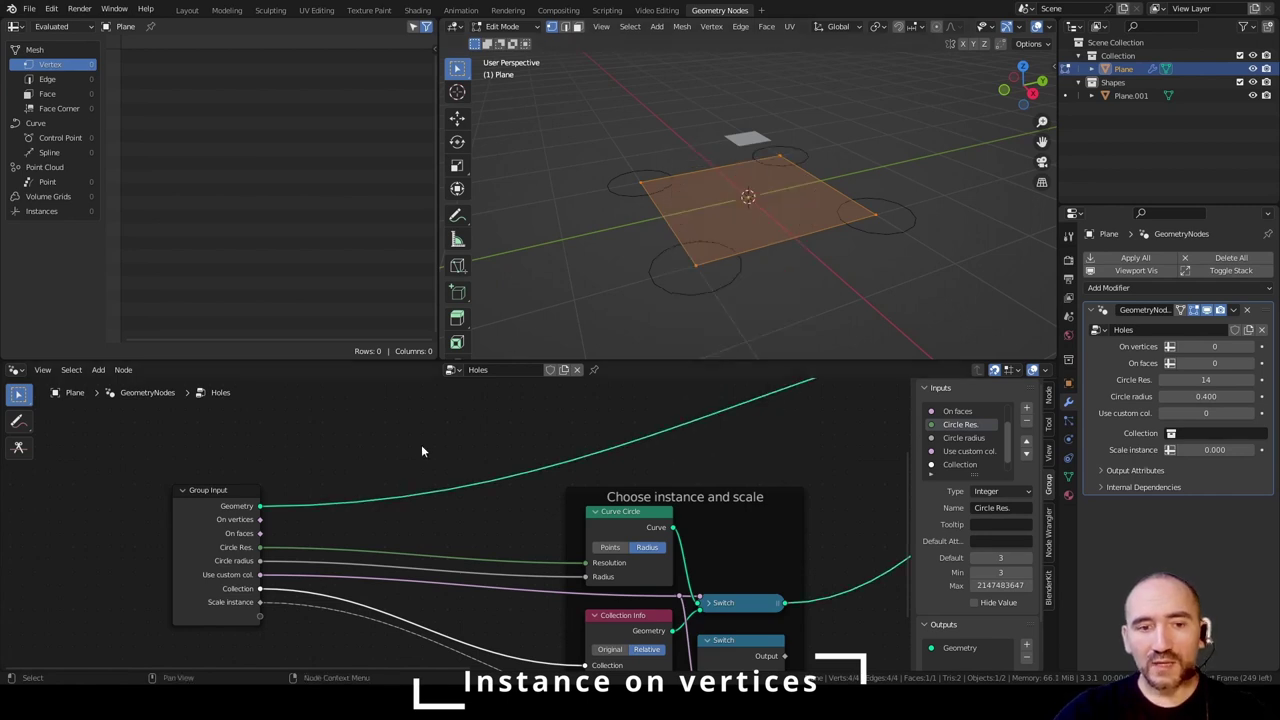
- Add an integer group input named "Subdivision" directly below On faces, with a minimum of 0
scroll(985, 440, "up", 2)
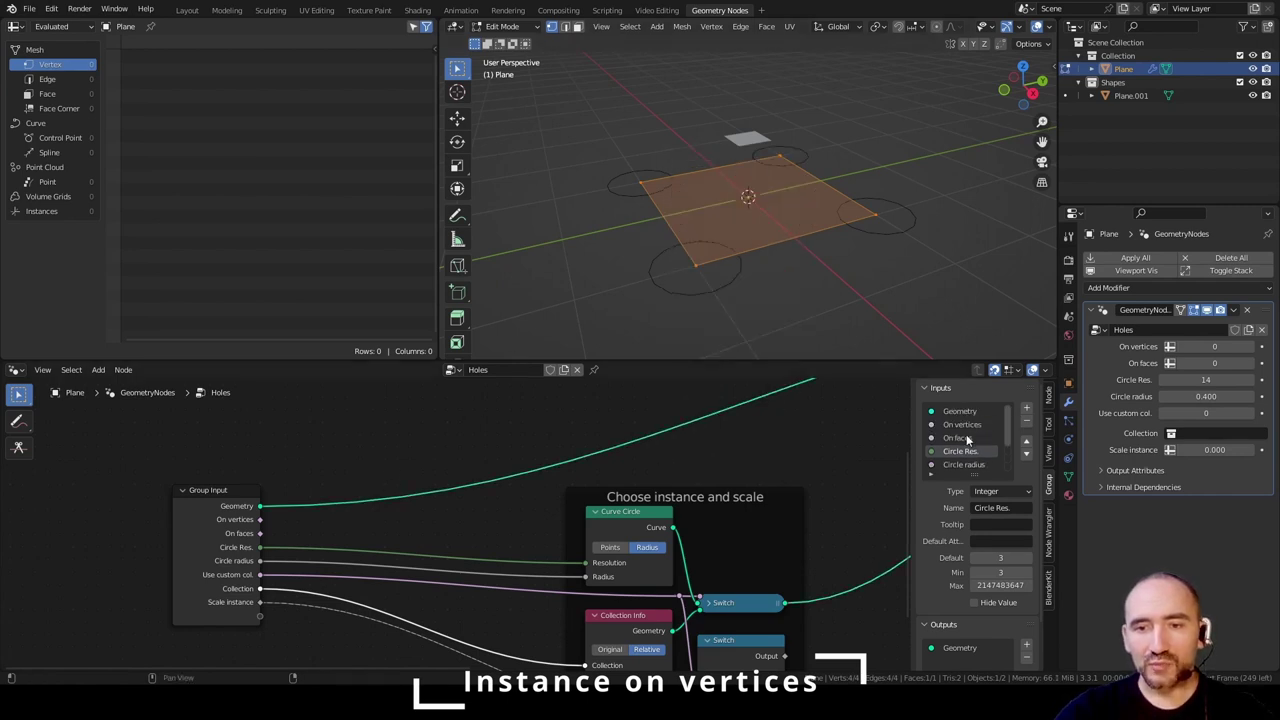
left_click(1027, 412)
left_click(1026, 441)
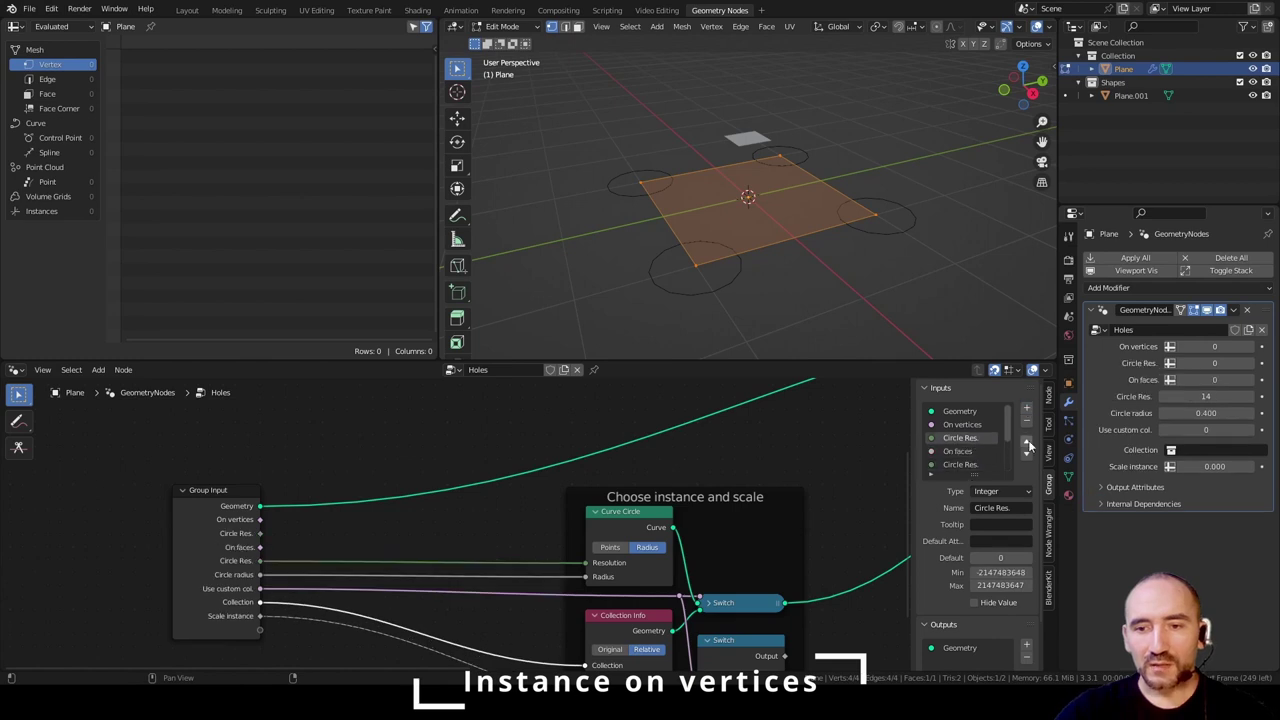
left_click(990, 508)
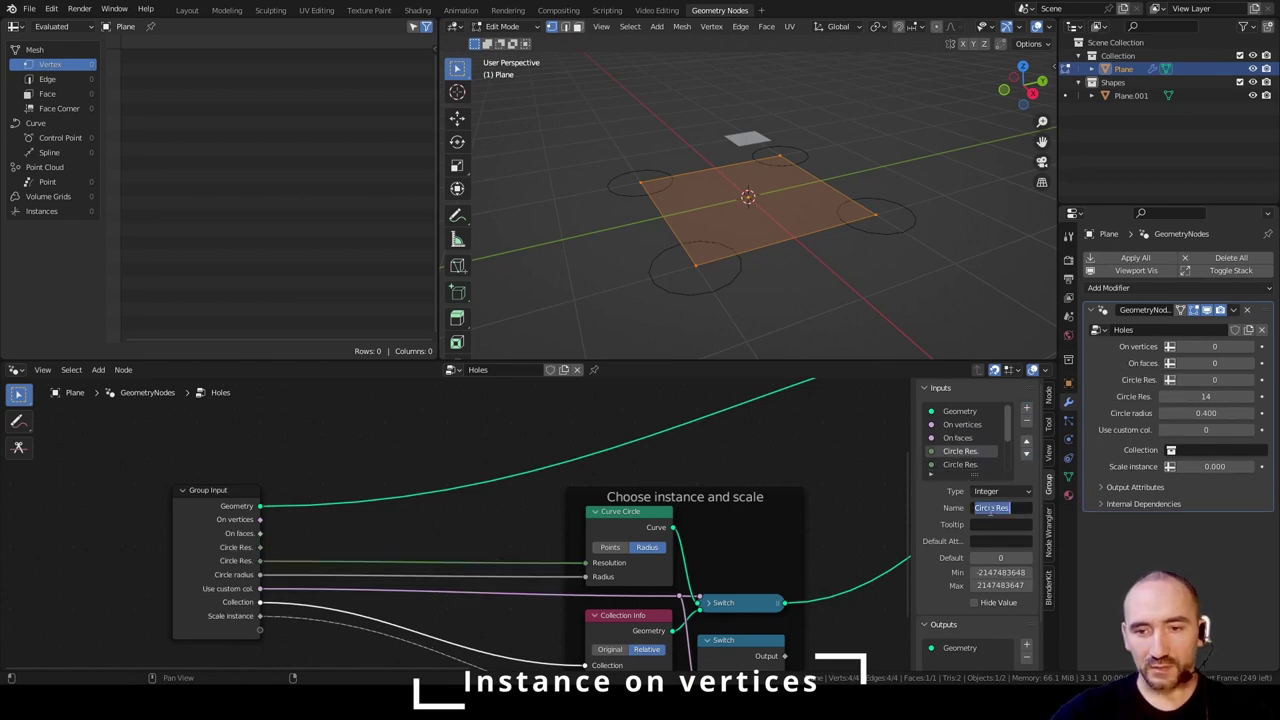
type("Sub")
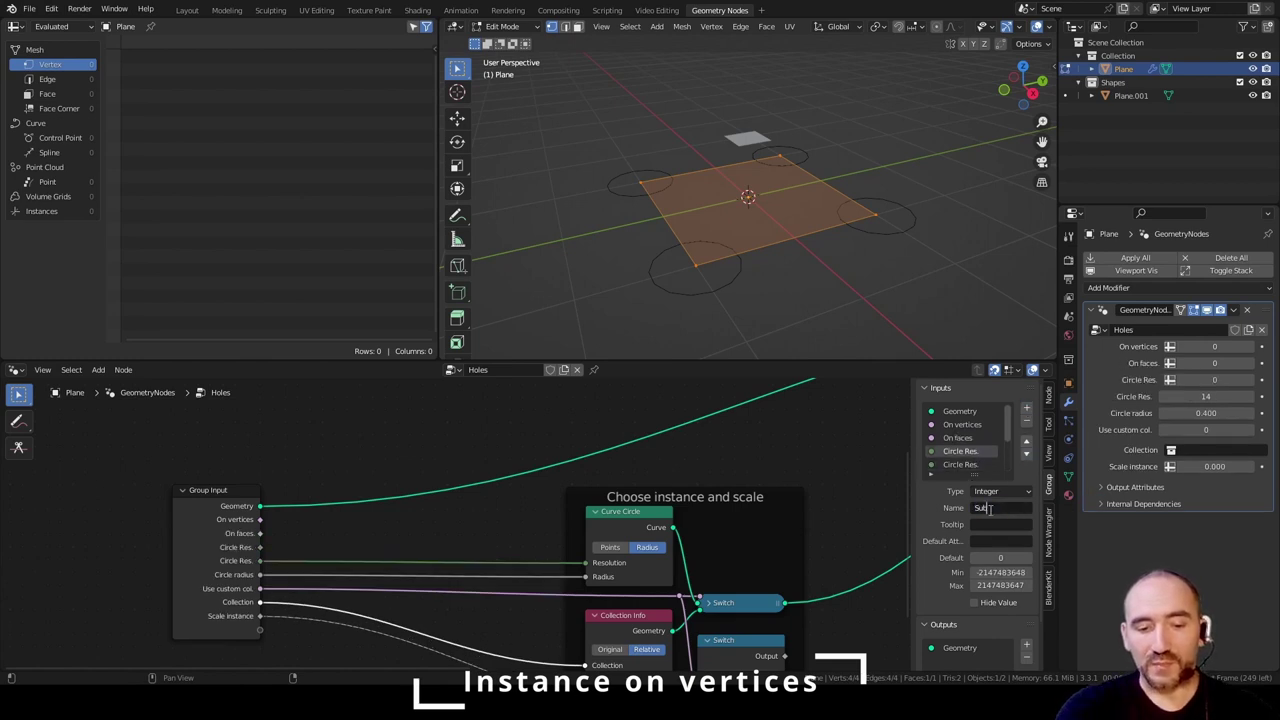
type("division")
key("Return")
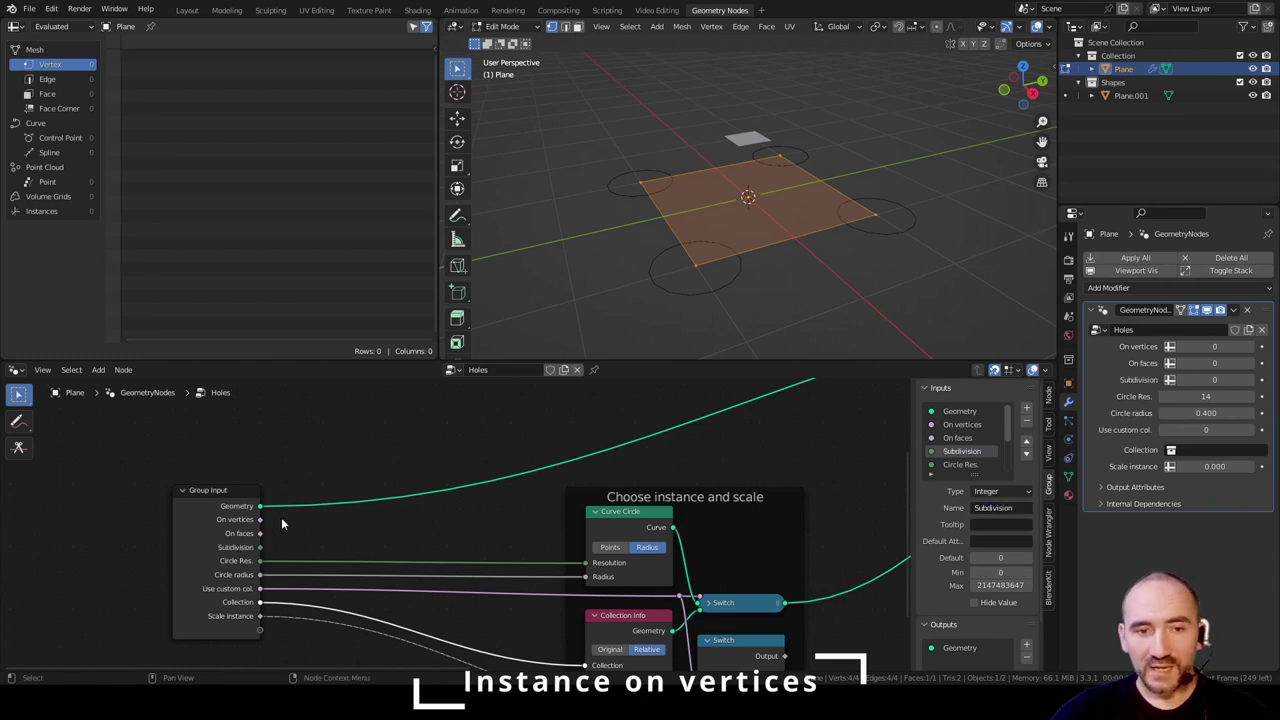
- Add a Subdivide Mesh node fed by the group's Geometry and Subdivision inputs and connect its Mesh output to the Instance on Points node's Points
left_click_drag(259, 507, 341, 520)
type("subd")
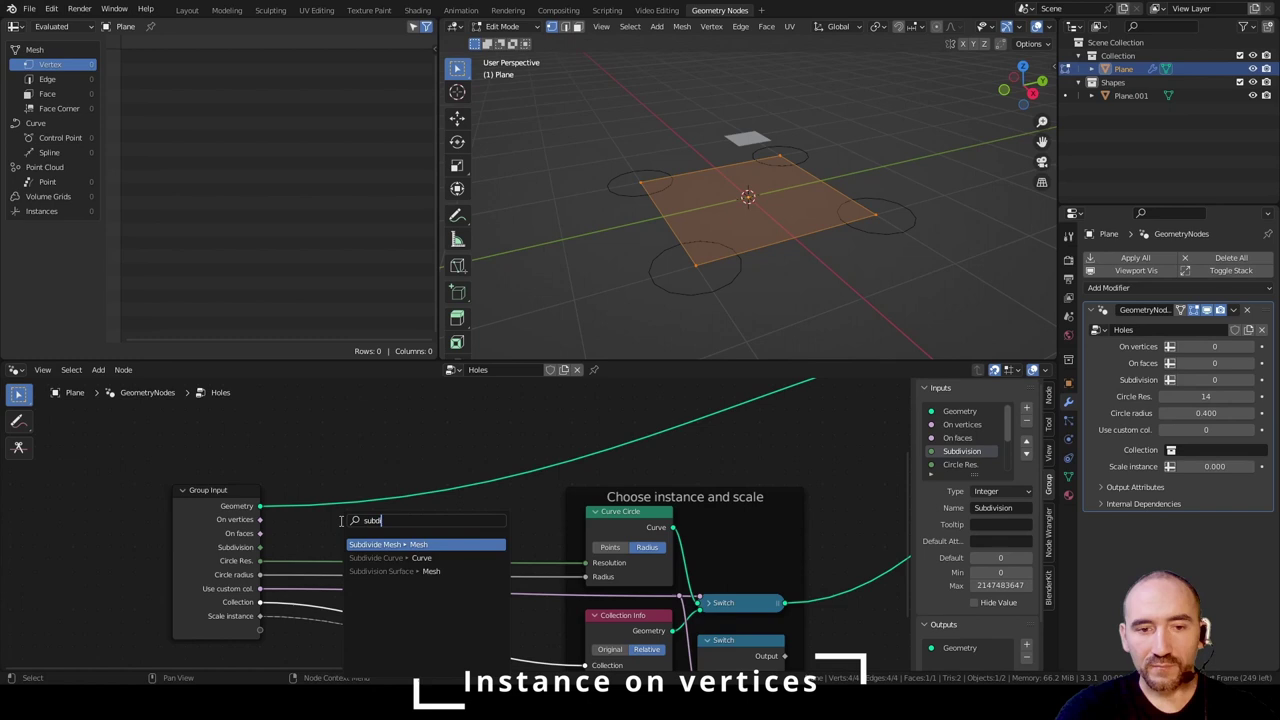
key("Return")
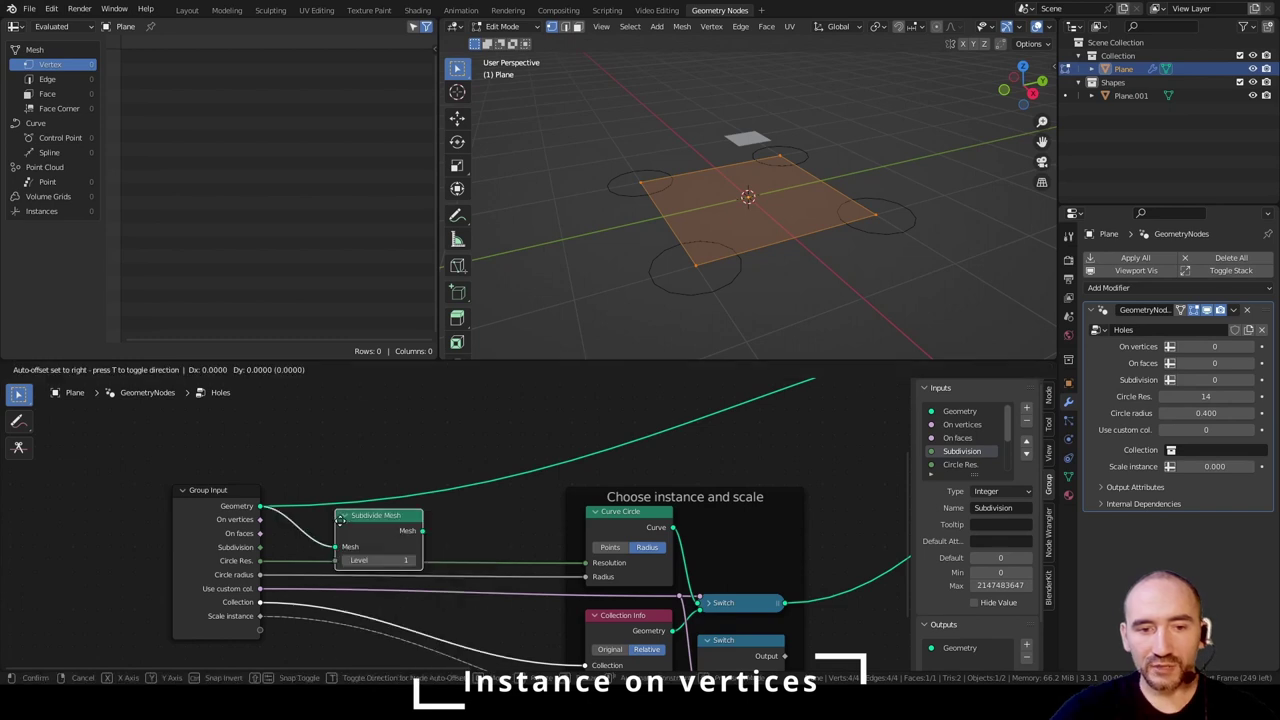
left_click(342, 467)
scroll(560, 466, "down", 5)
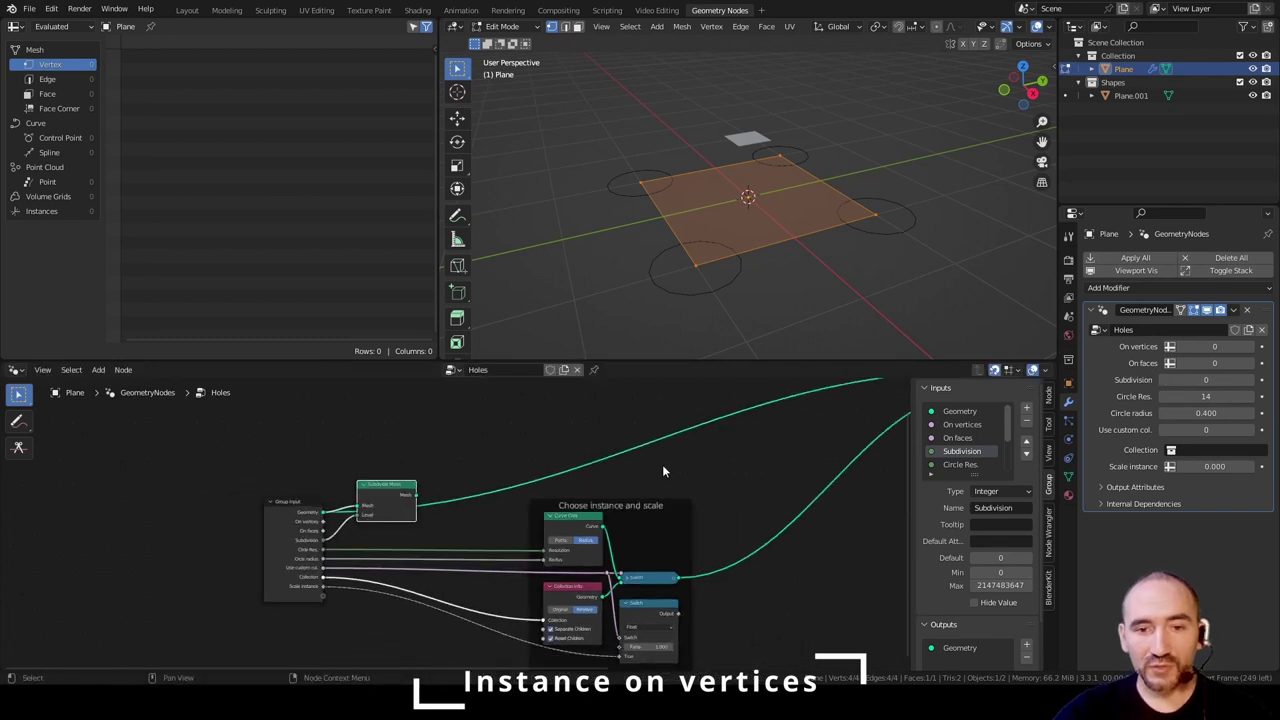
middle_click_drag(700, 465, 472, 522)
left_click_drag(190, 551, 760, 429)
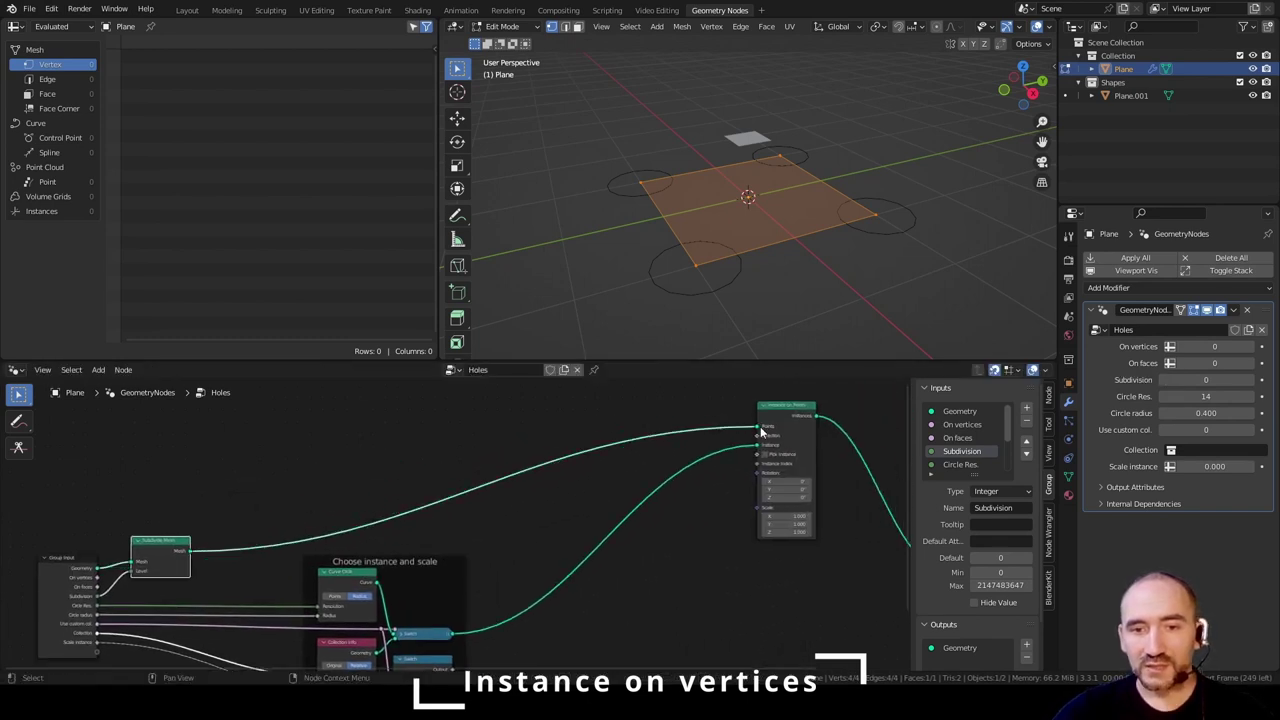
- Return the plane to Object Mode and set the modifier's Subdivision to 1
left_click(795, 278)
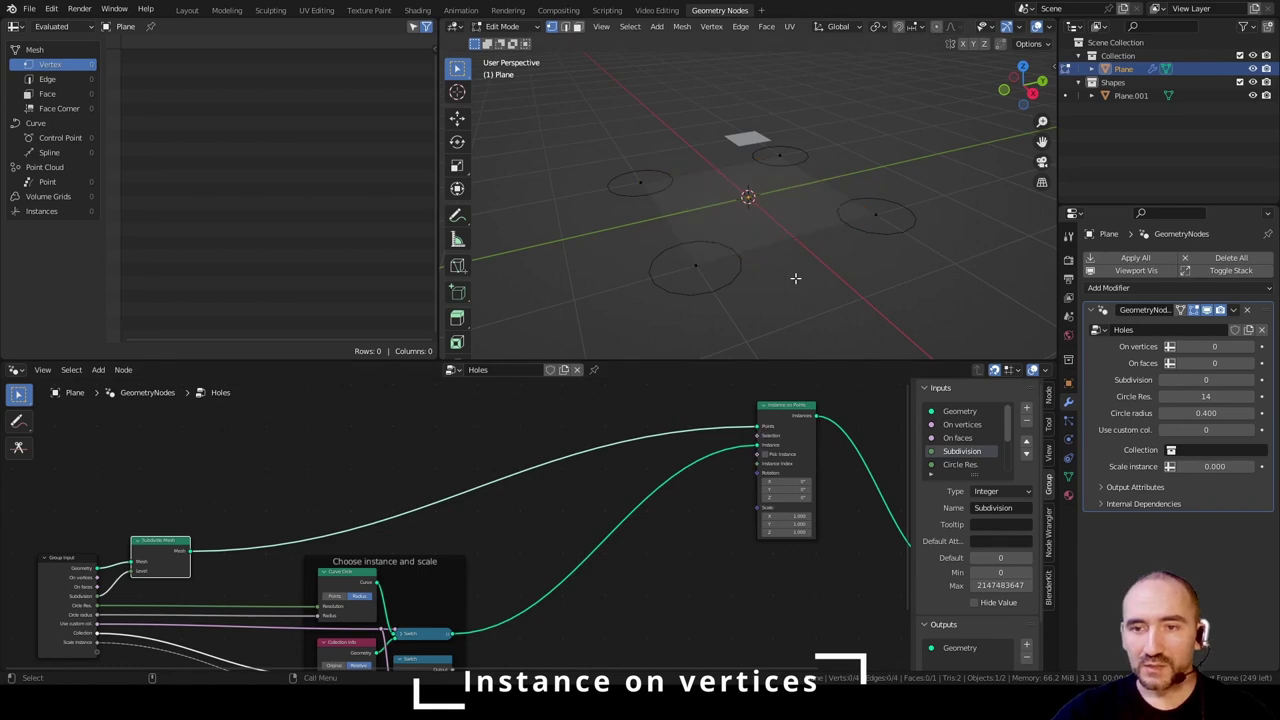
key("Tab")
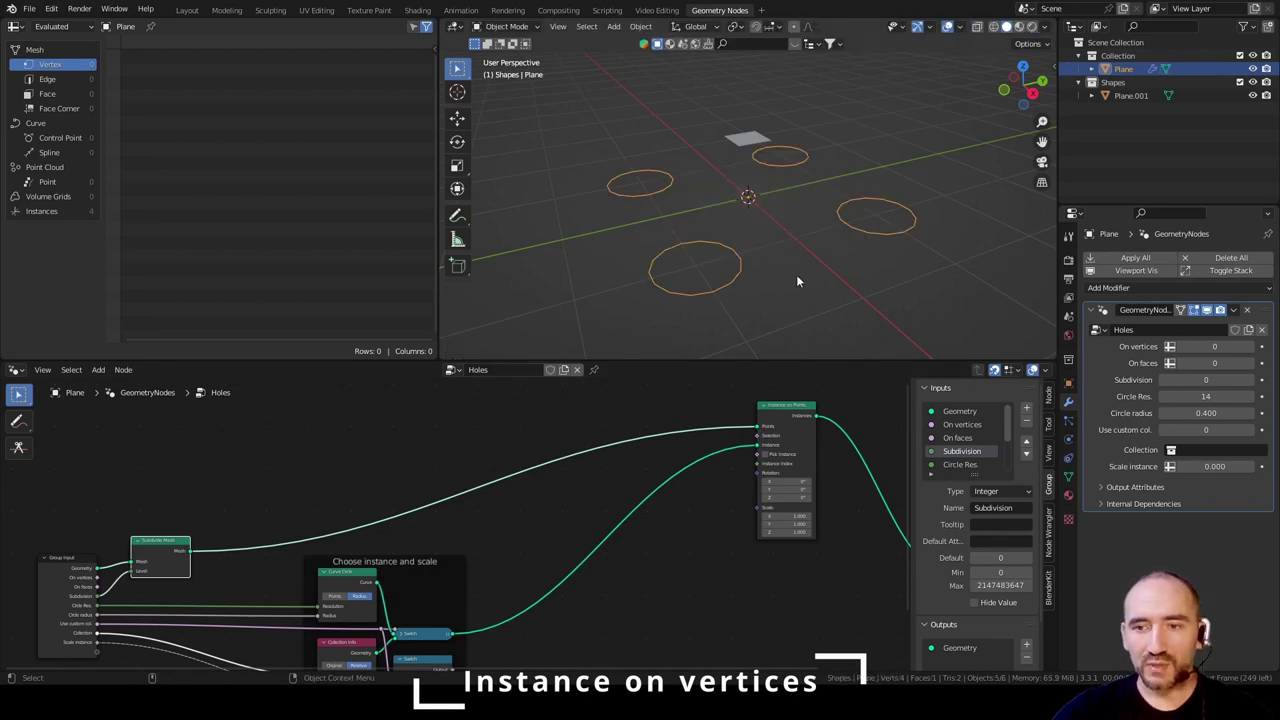
left_click(1255, 379)
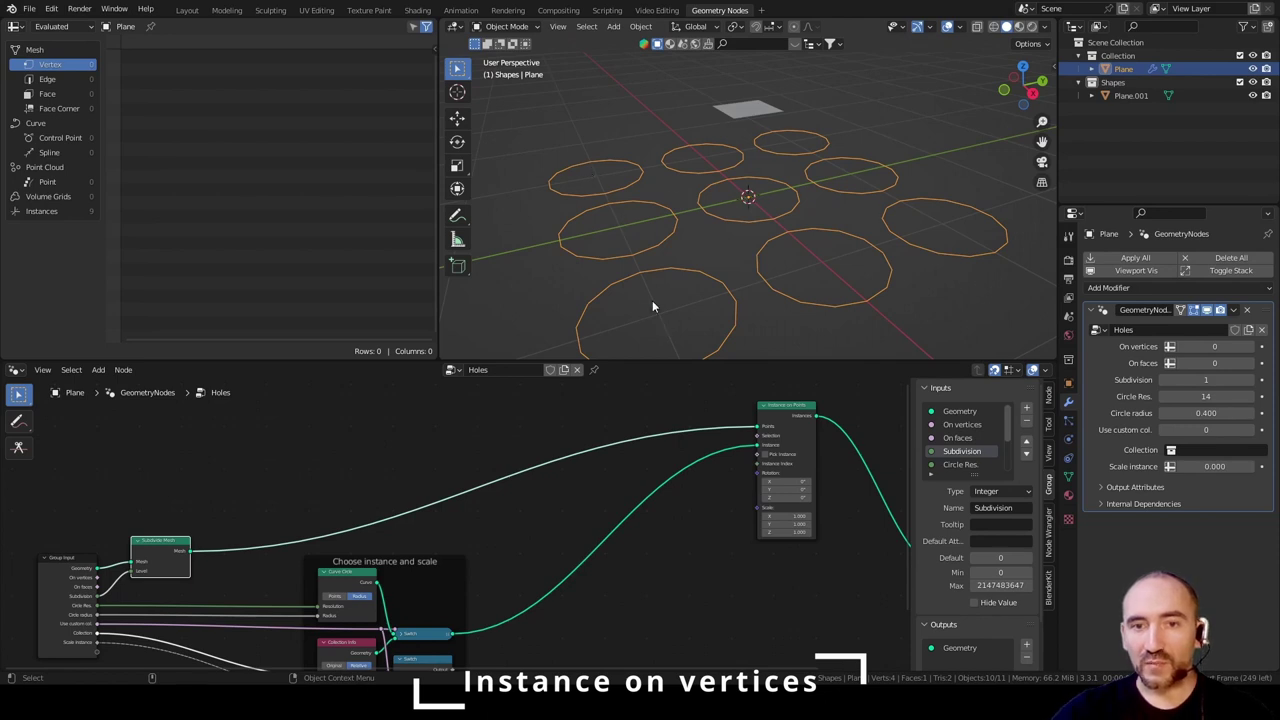
- Annotate the subdivided plane's outline and dividing lines, marking its corners 1, edge midpoints 2 and centre 4
middle_click_drag(686, 493, 507, 581)
scroll(550, 502, "up", 4)
left_click(415, 547)
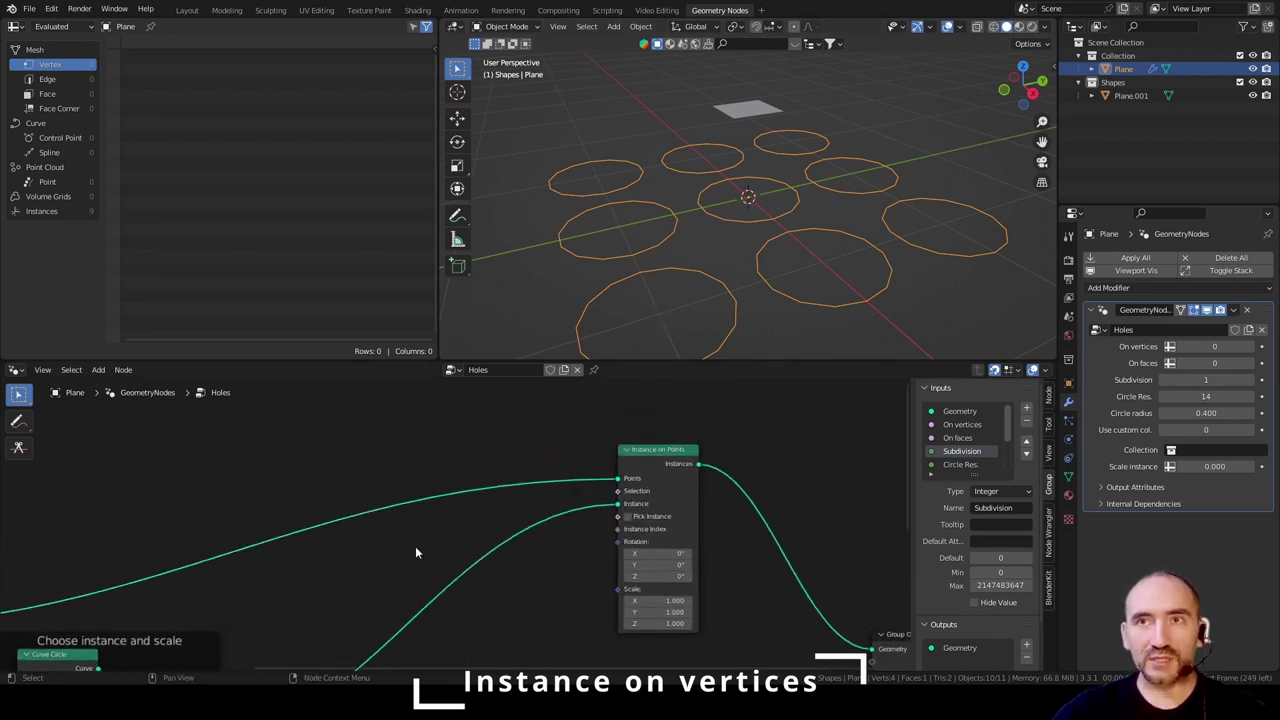
left_click(457, 215)
mouse_move(597, 180)
left_mouse_down()
mouse_move(652, 316)
mouse_move(928, 222)
mouse_move(843, 145)
mouse_move(808, 132)
mouse_move(598, 171)
left_mouse_up()
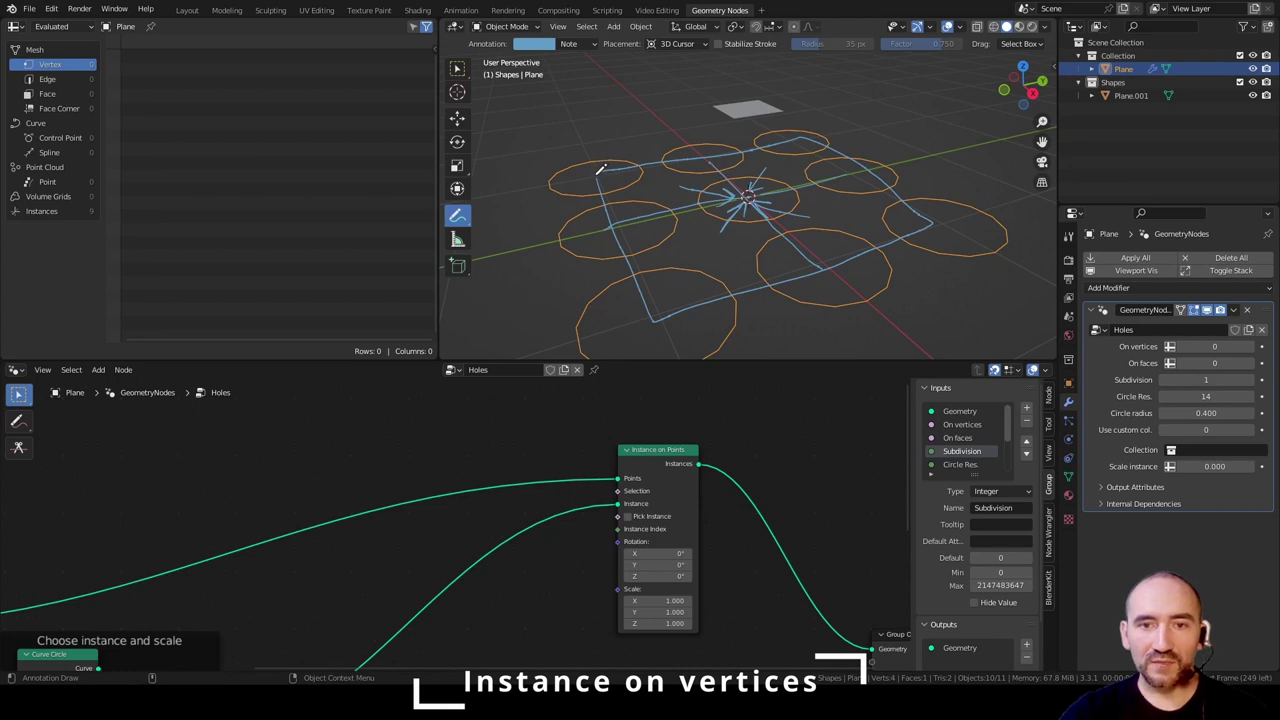
left_click_drag(570, 179, 587, 180)
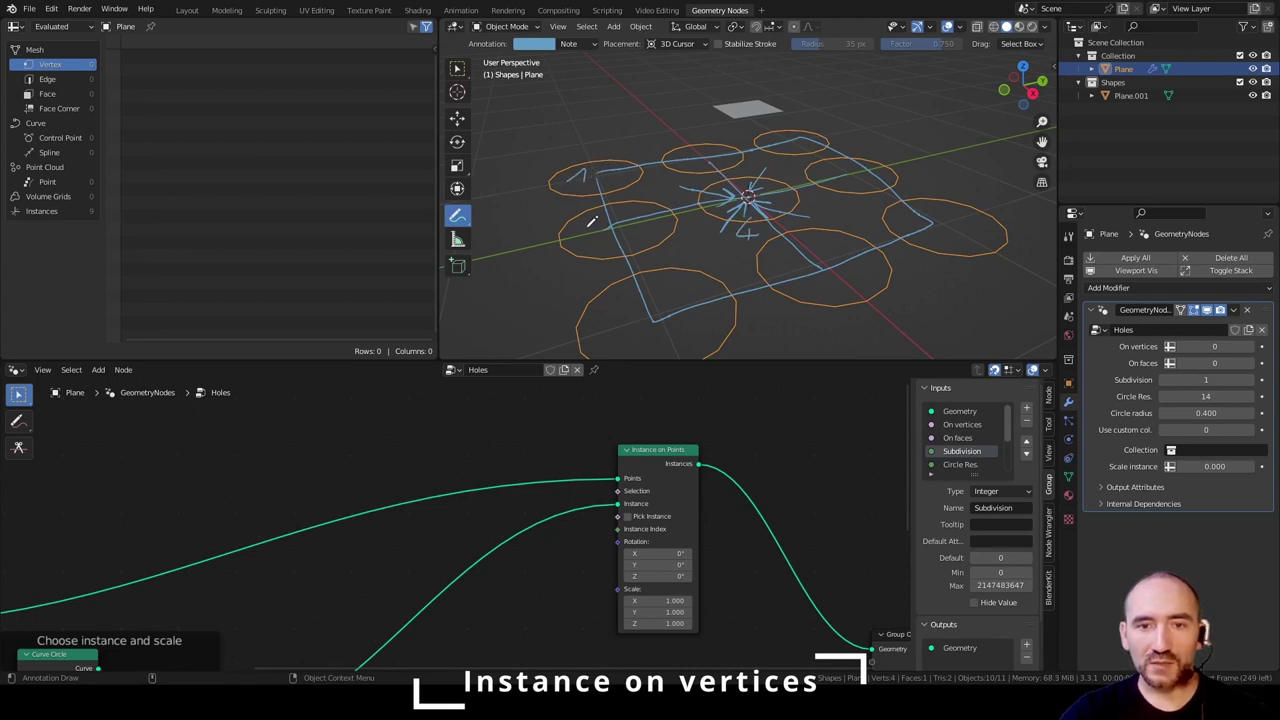
left_click_drag(590, 224, 603, 234)
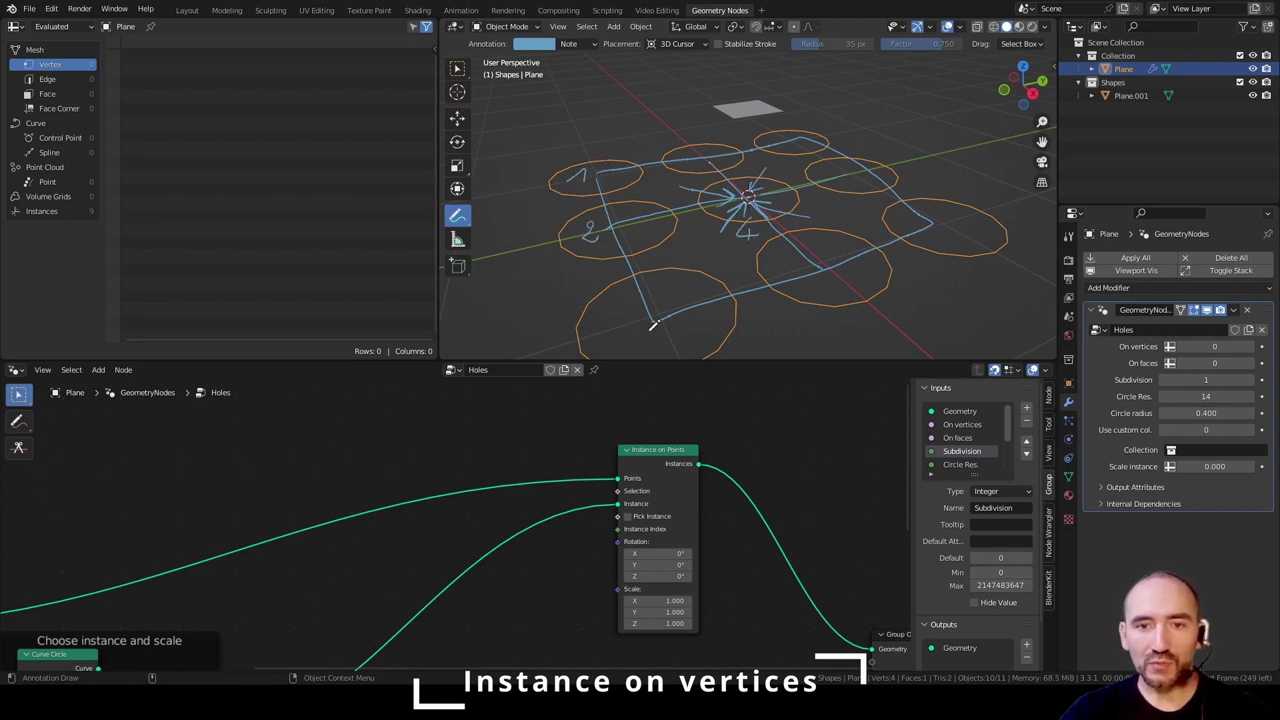
left_click_drag(650, 327, 642, 340)
left_click_drag(835, 275, 846, 286)
left_click_drag(938, 224, 945, 238)
left_click_drag(877, 155, 882, 168)
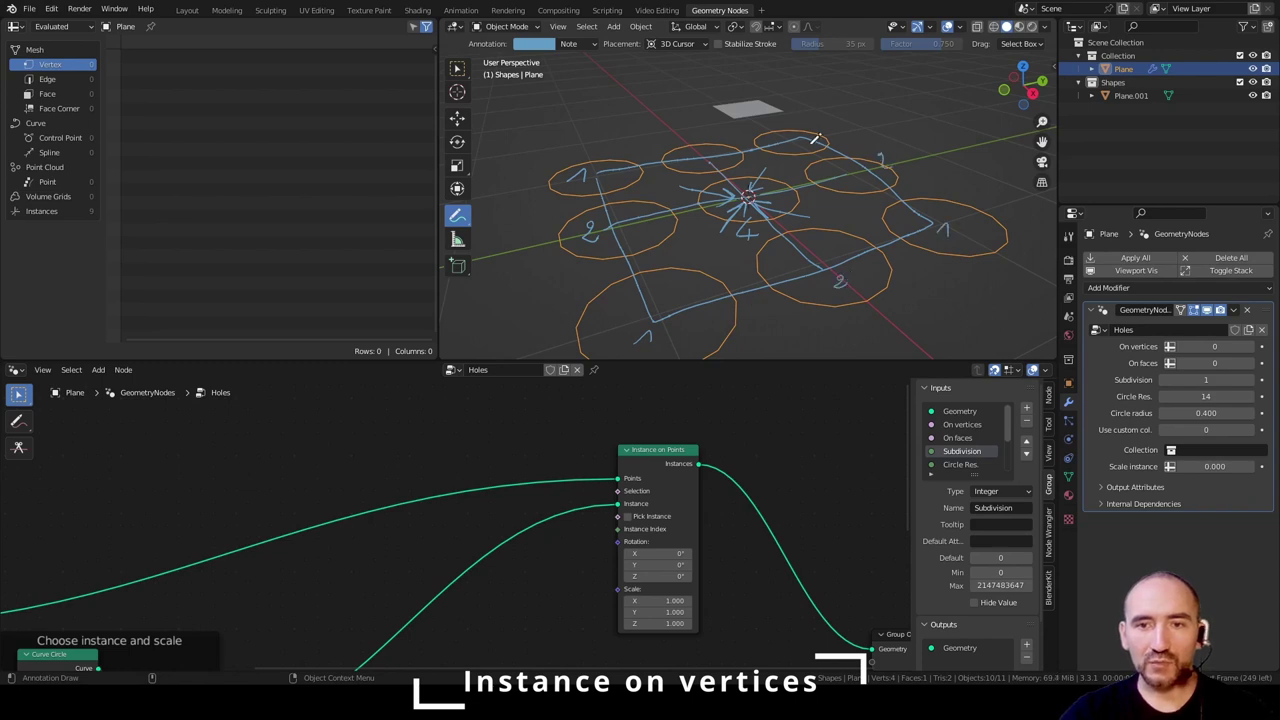
left_click_drag(797, 118, 800, 131)
left_click_drag(693, 143, 704, 151)
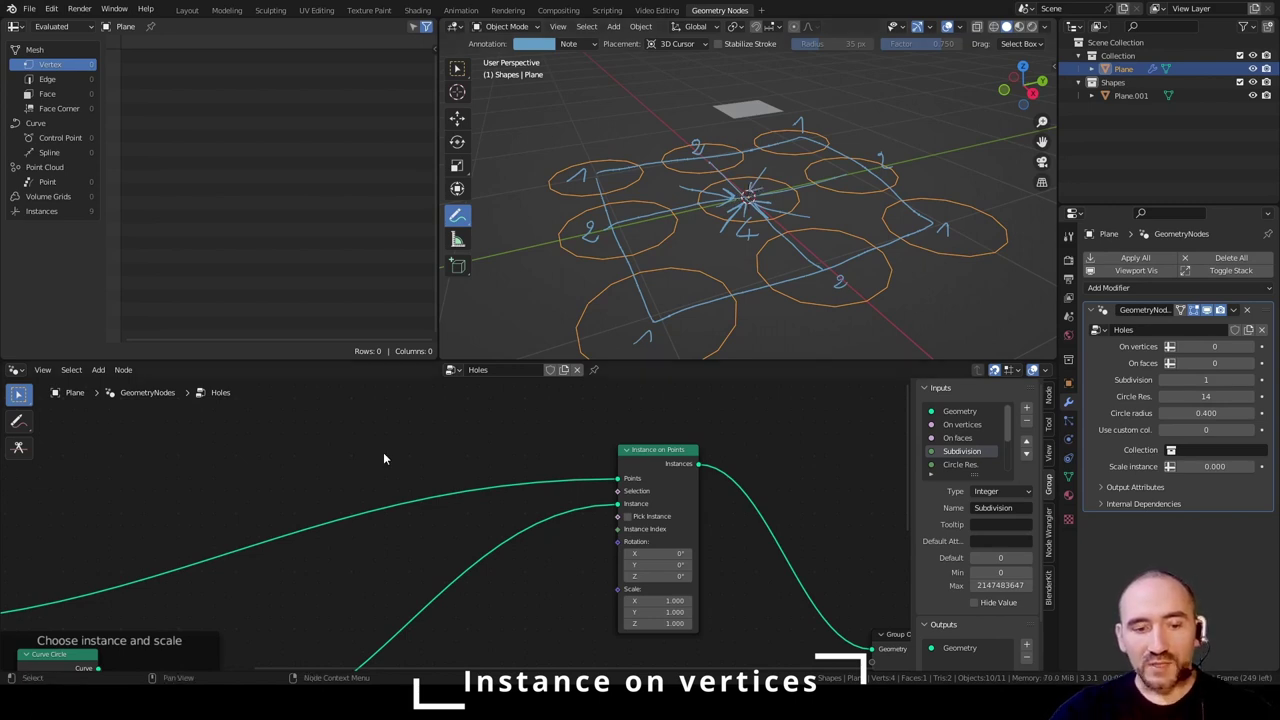
- Add a Vertex Neighbors node and feed its Face Count into a new integer Greater Than or Equal compare node
key("F3")
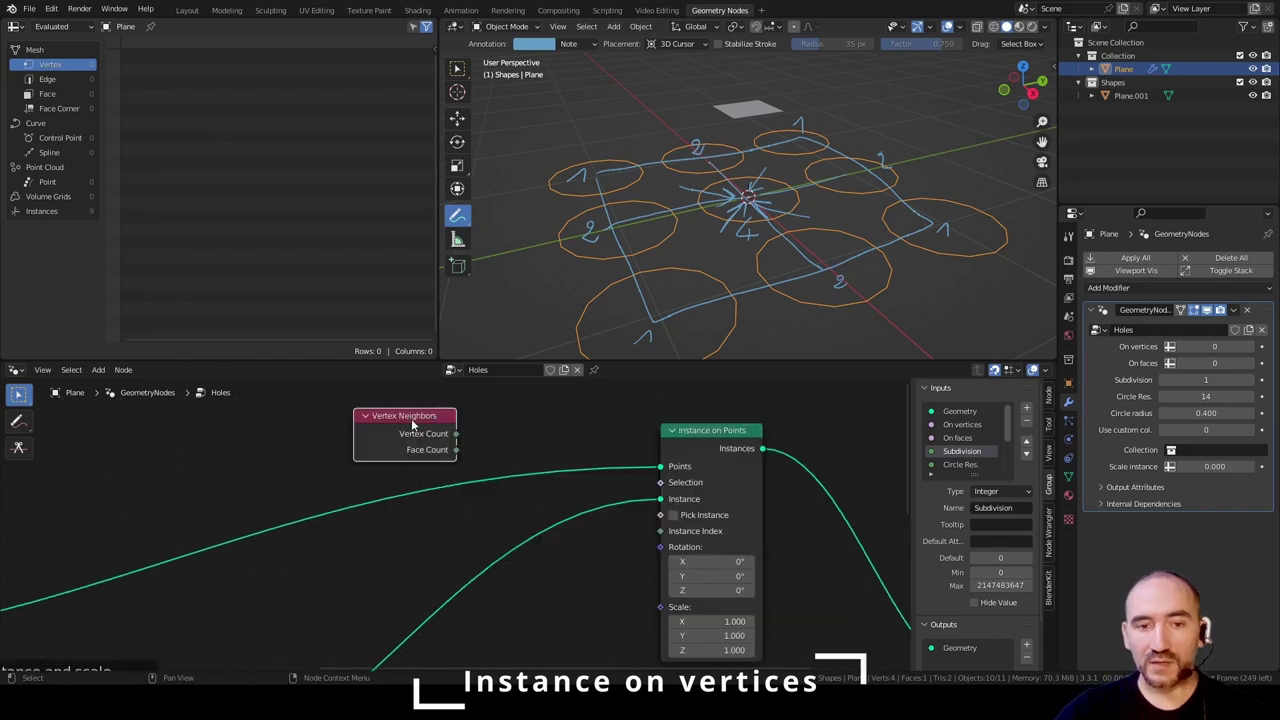
left_click(509, 441)
key("shift+a")
type("grea")
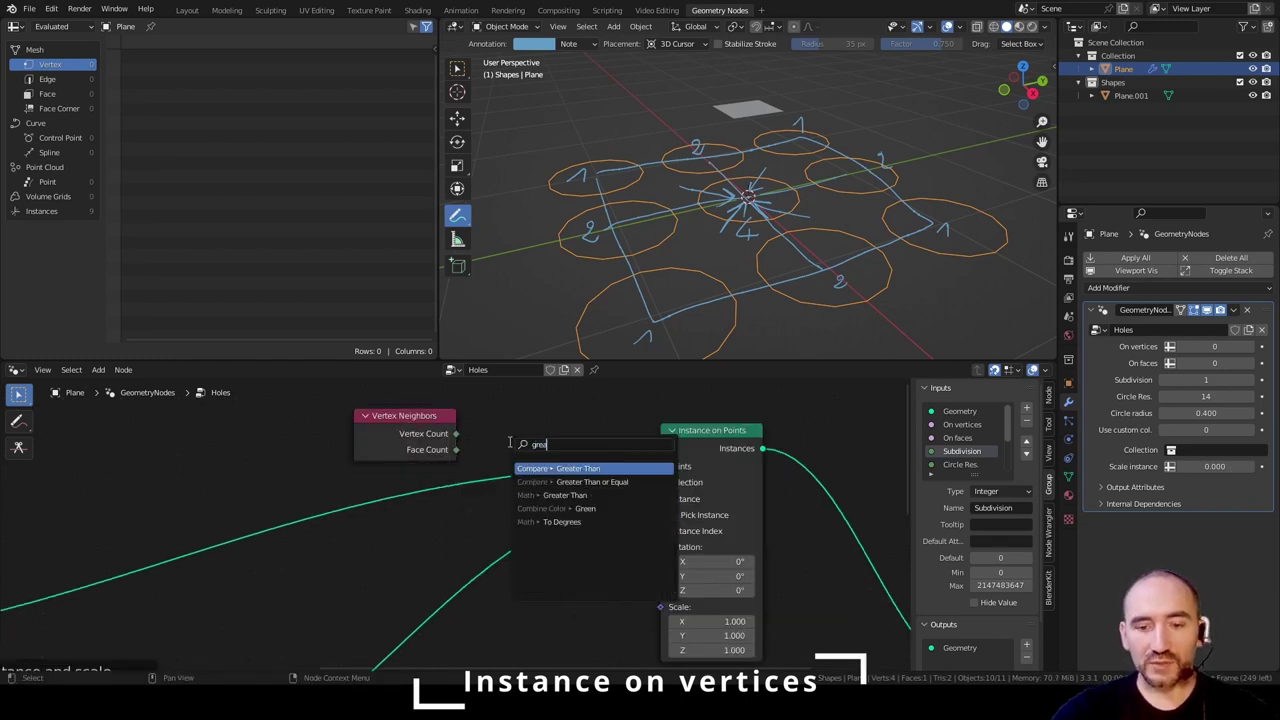
key("Down")
key("Return")
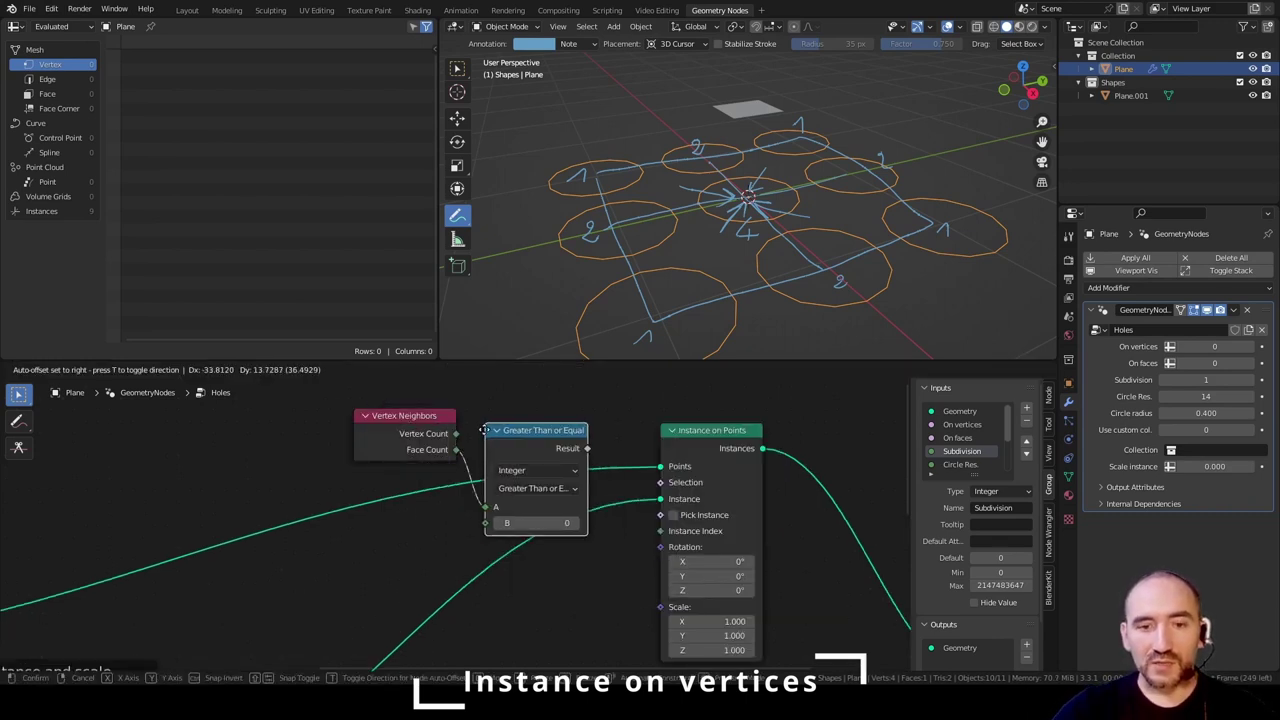
left_click(478, 428)
- Set the comparison's B value to 4 and connect its Result to the Selection socket of Instance on Points
left_click(525, 510)
type("4")
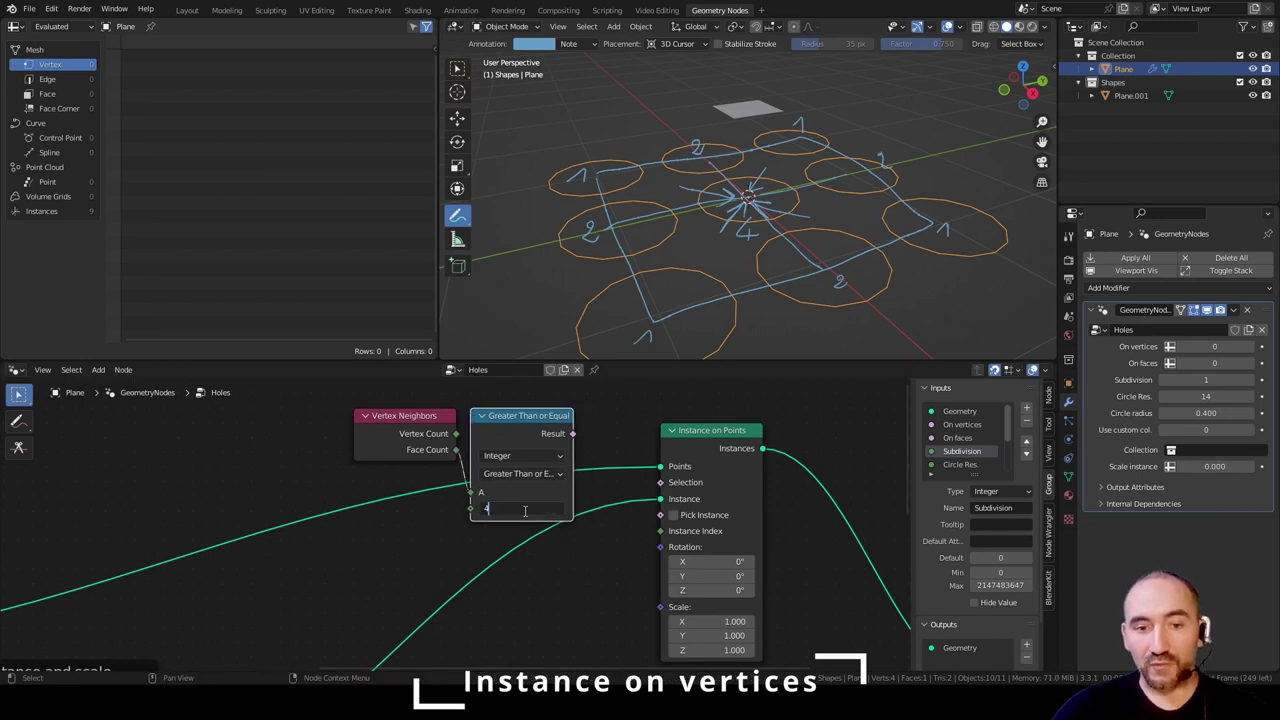
key("Return")
left_click_drag(573, 433, 660, 482)
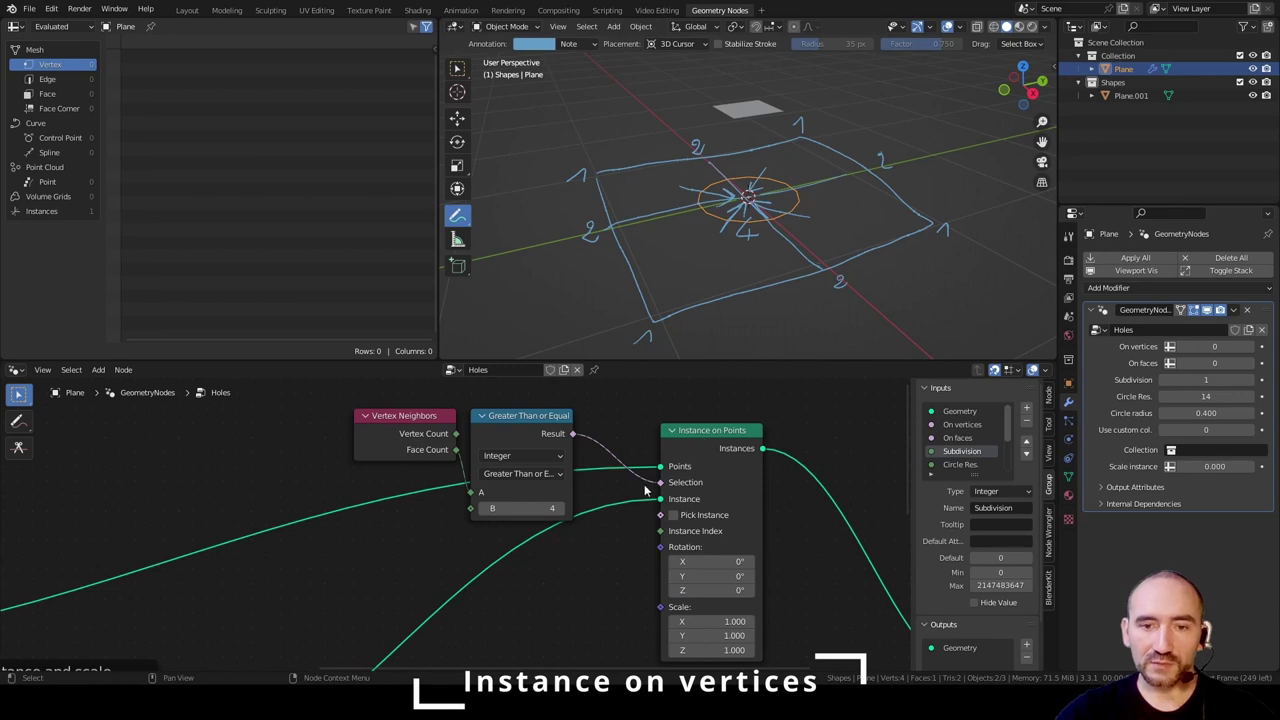
- Add a second Group Input node beside the Instance on Points node, beneath the comparison node
scroll(400, 475, "down", 3)
middle_click_drag(388, 601, 476, 534)
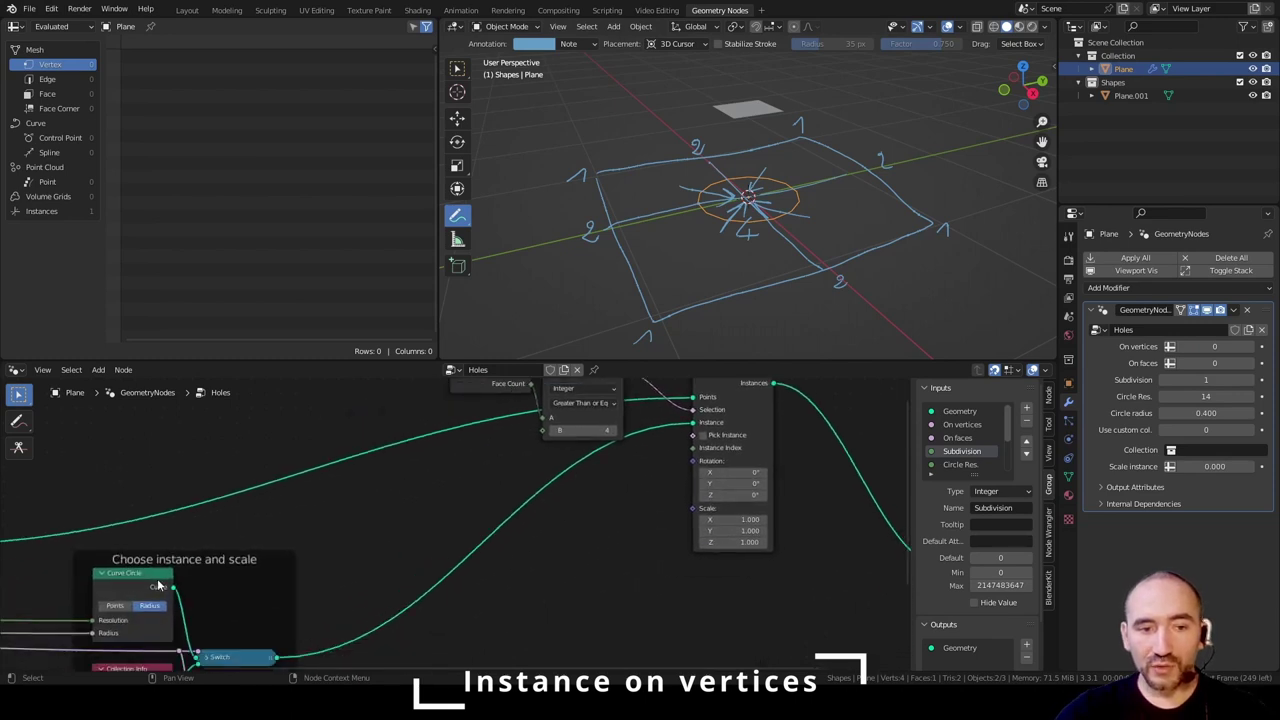
middle_click_drag(666, 469, 559, 534)
scroll(562, 532, "up", 4)
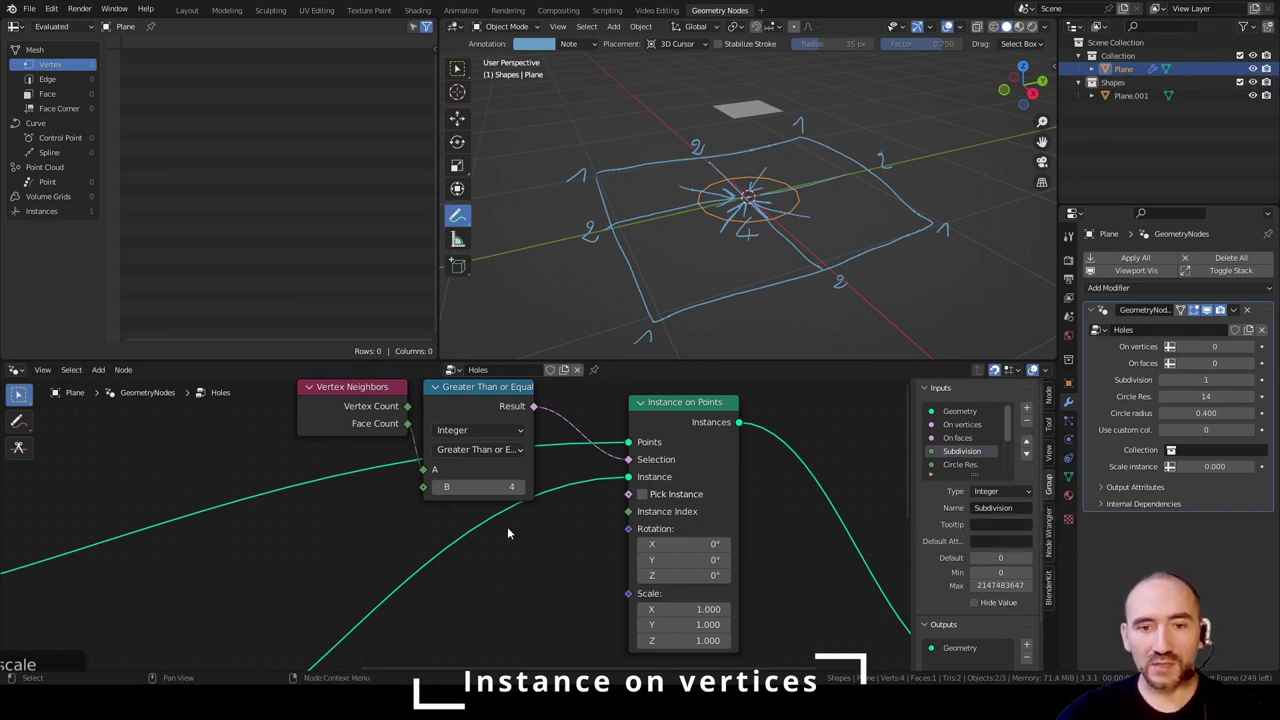
middle_click_drag(545, 537, 591, 466)
scroll(602, 466, "down", 6)
key("F3")
type("group")
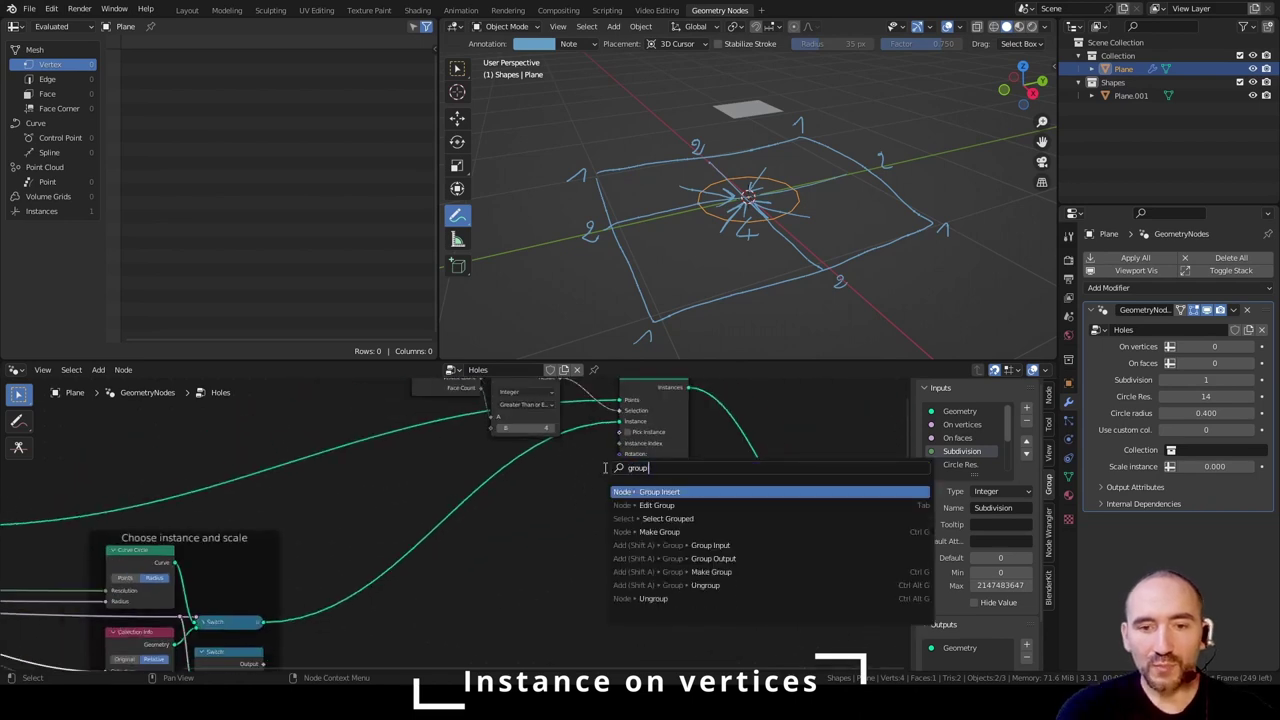
type(" inp")
key("Return")
left_click(512, 472)
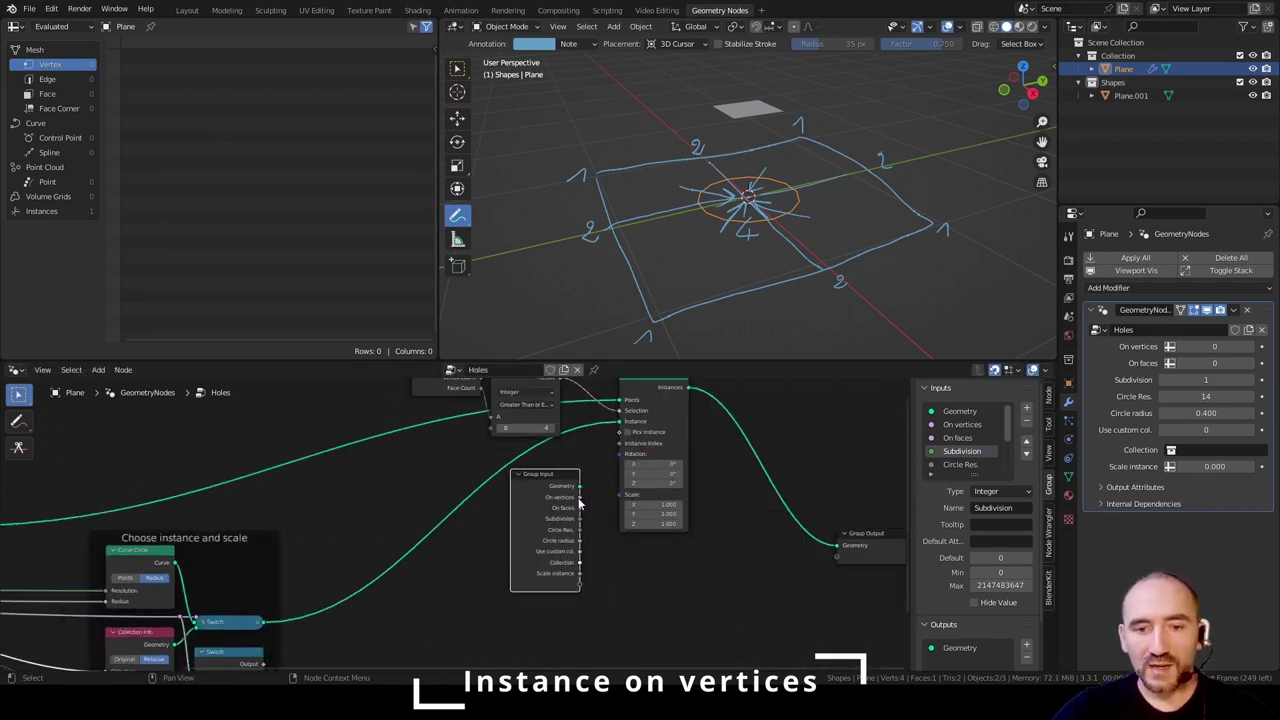
- Connect the new Group Input's Use custom col. to Pick Instance and hide that node's unused sockets
scroll(580, 508, "up", 3)
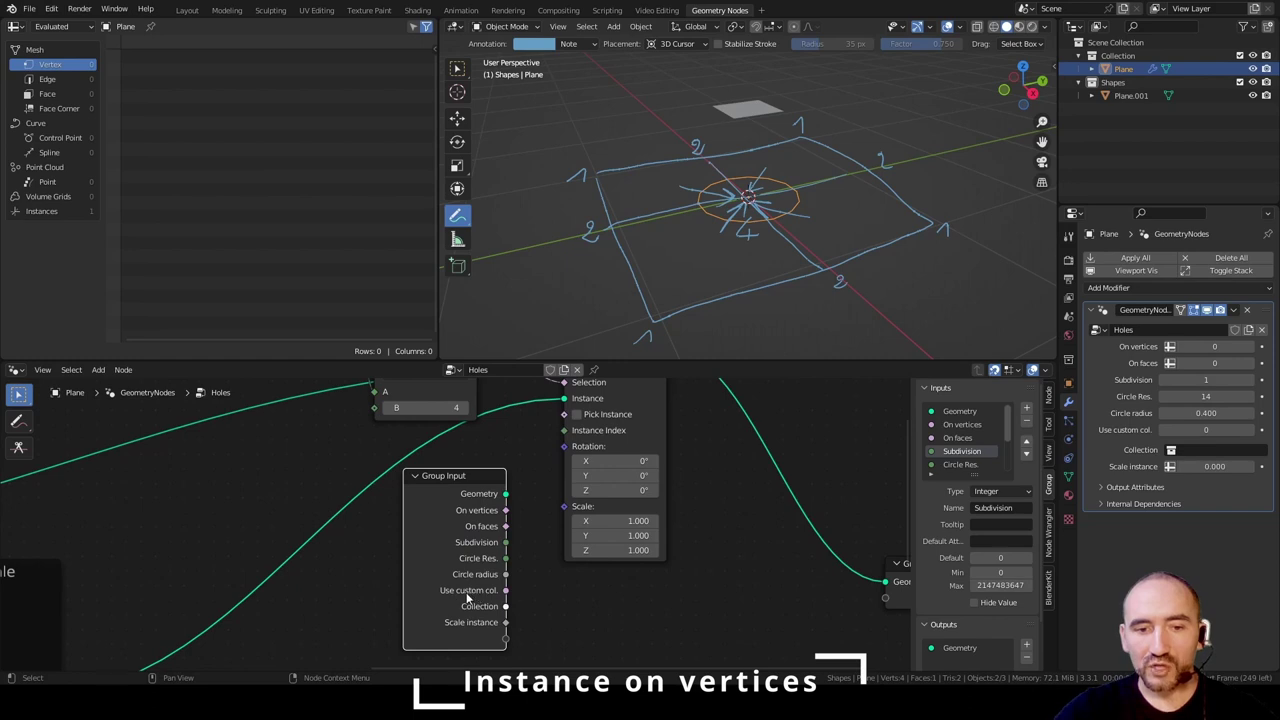
left_click_drag(506, 592, 564, 414)
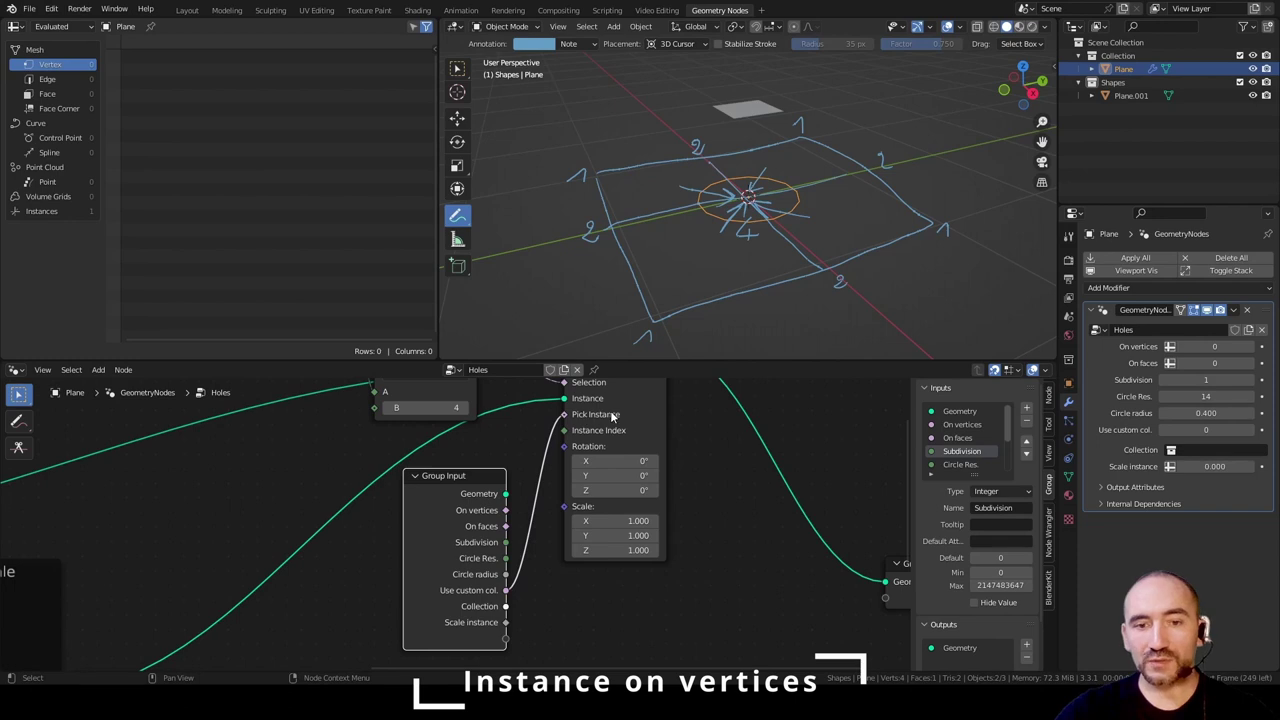
middle_click_drag(602, 415, 983, 401)
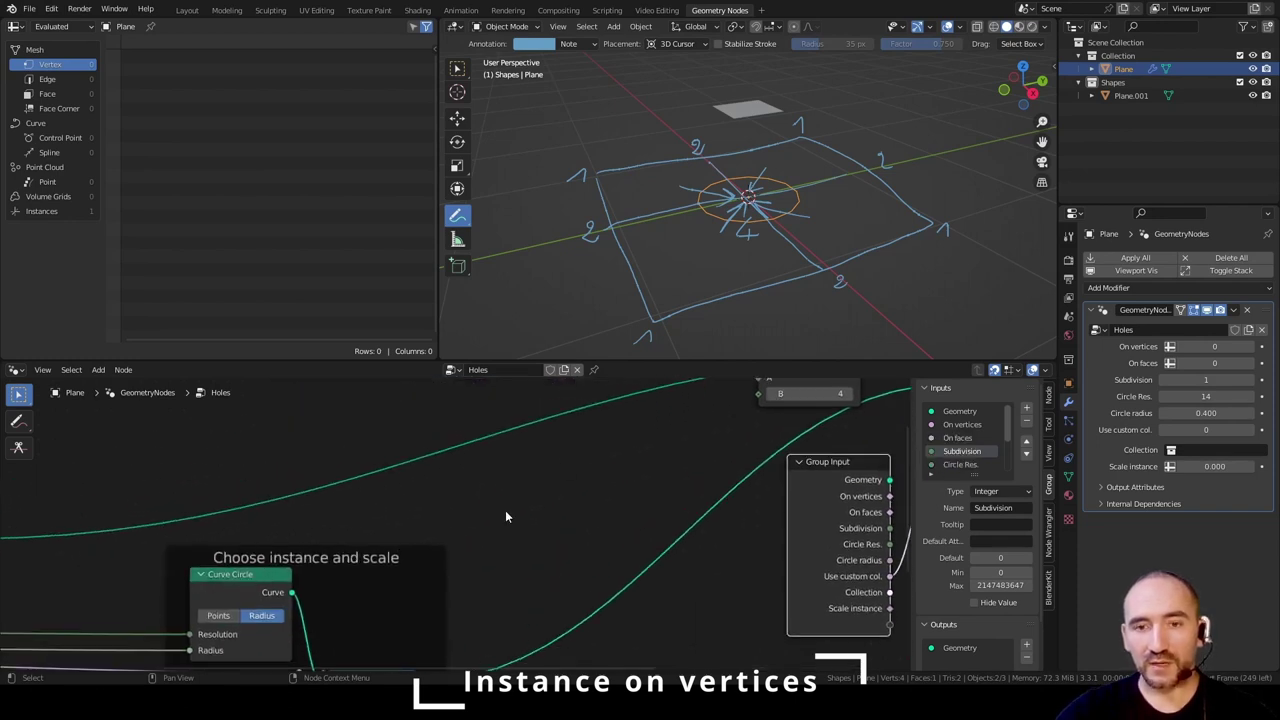
middle_click_drag(505, 516, 392, 489)
scroll(817, 222, "down", 3)
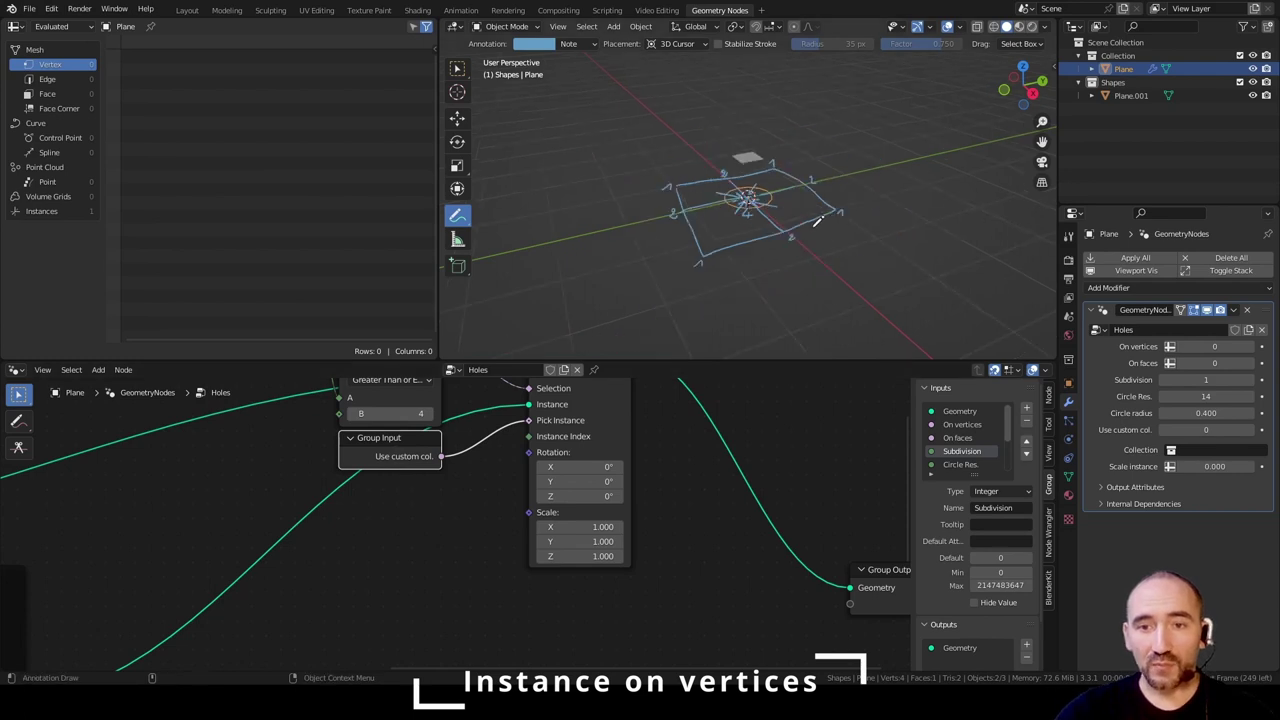
- Erase all the annotation strokes drawn over the plane in the viewport
scroll(817, 222, "up", 3)
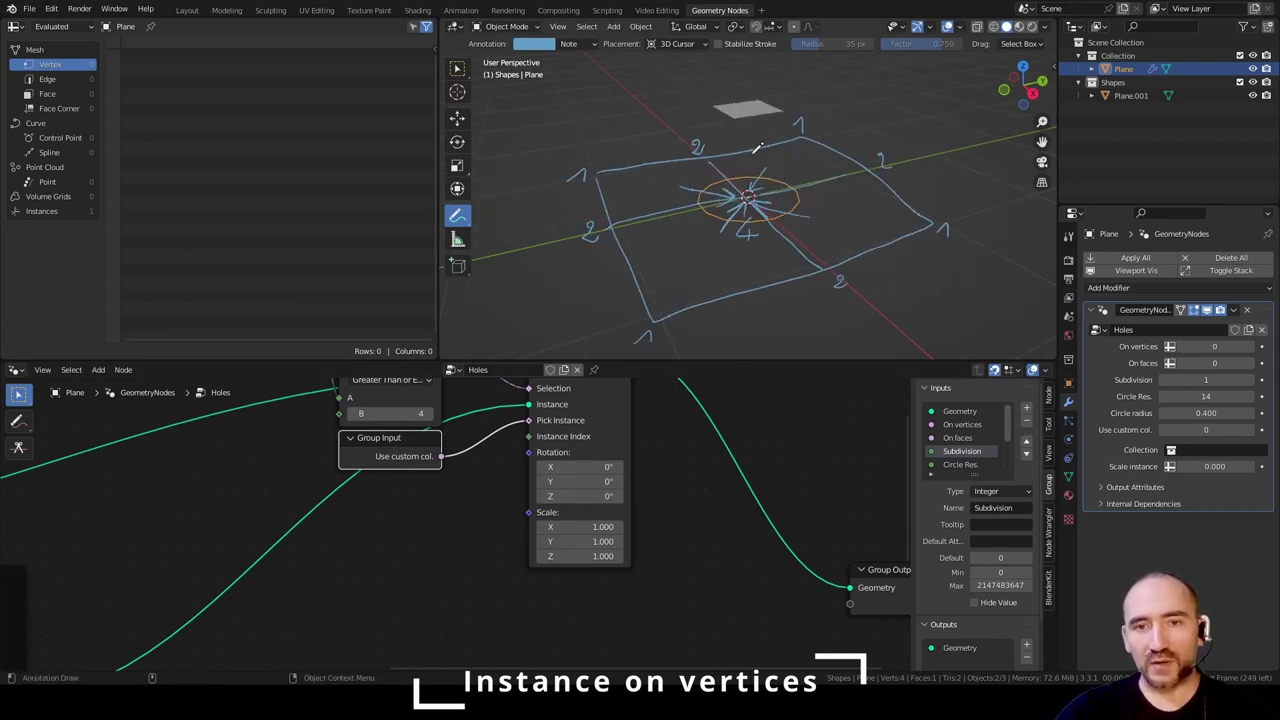
mouse_move(457, 215)
left_mouse_down()
mouse_move(508, 217)
mouse_move(518, 300)
left_mouse_up()
mouse_move(586, 160)
left_mouse_down()
mouse_move(851, 128)
mouse_move(571, 223)
mouse_move(994, 194)
left_mouse_up()
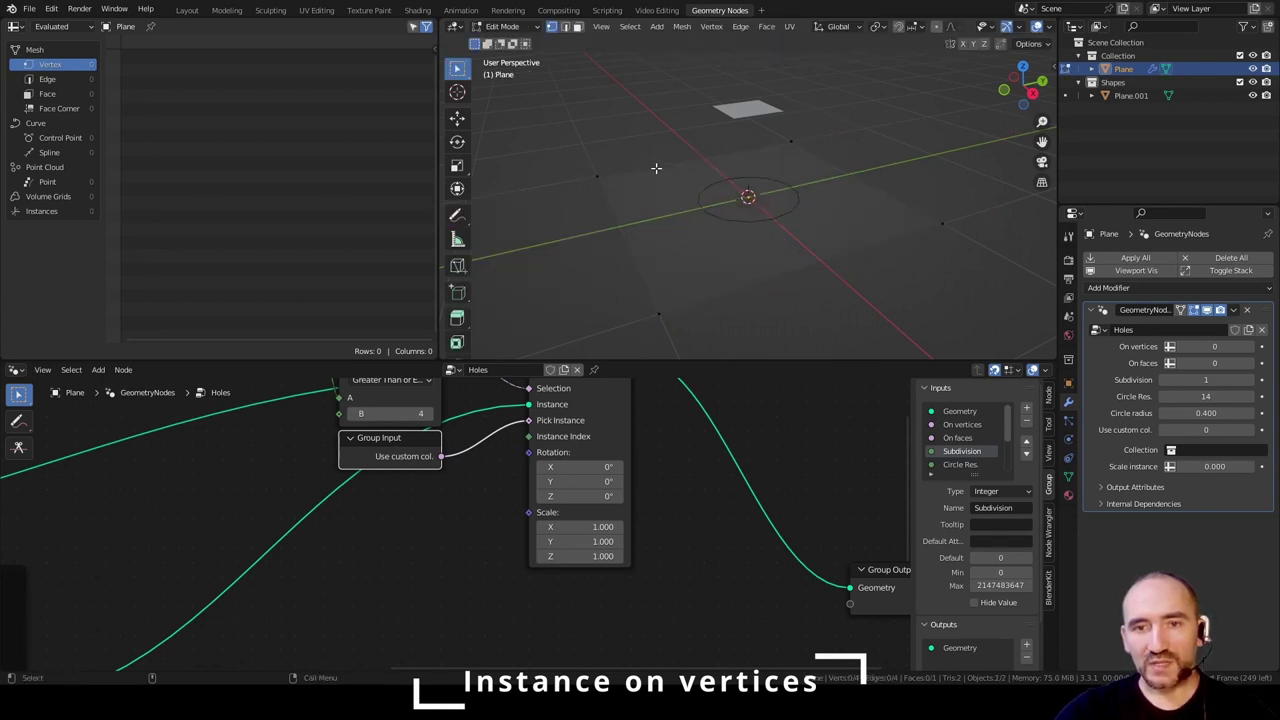
- In Edit Mode, extrude the plane's front edge -1 m along the global Z axis
scroll(796, 225, "down", 1)
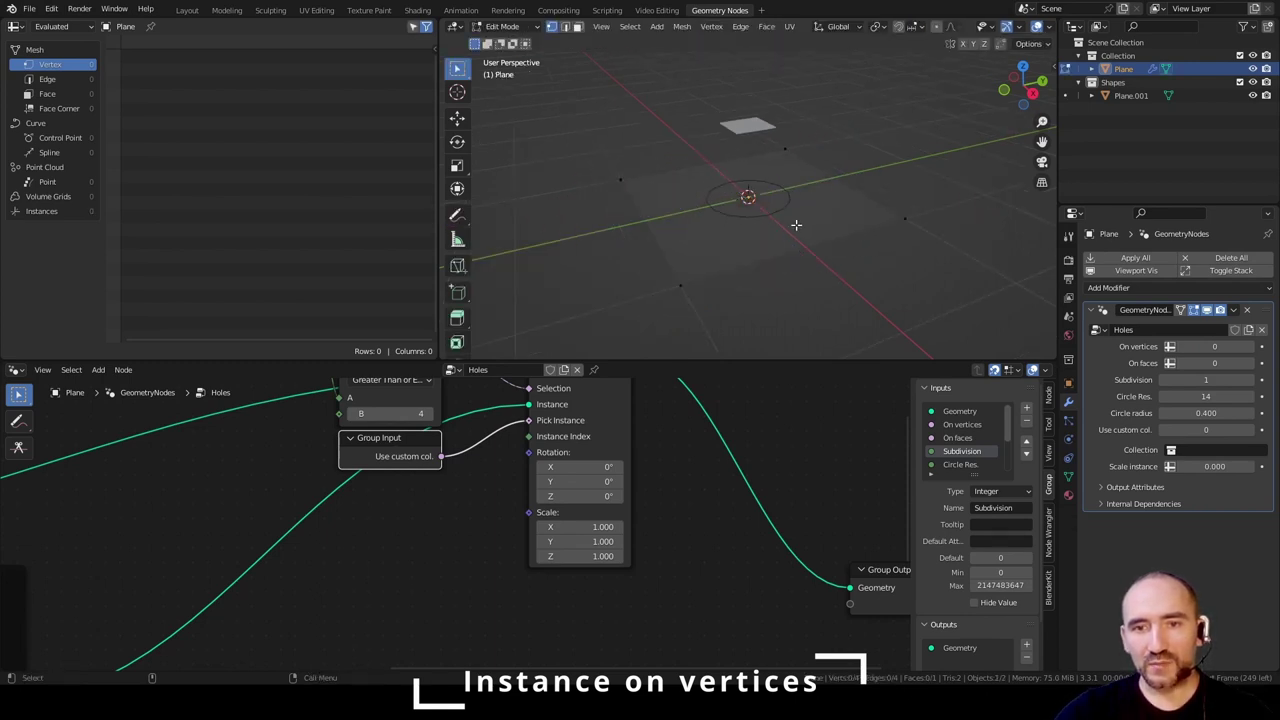
key("2")
left_click(851, 252)
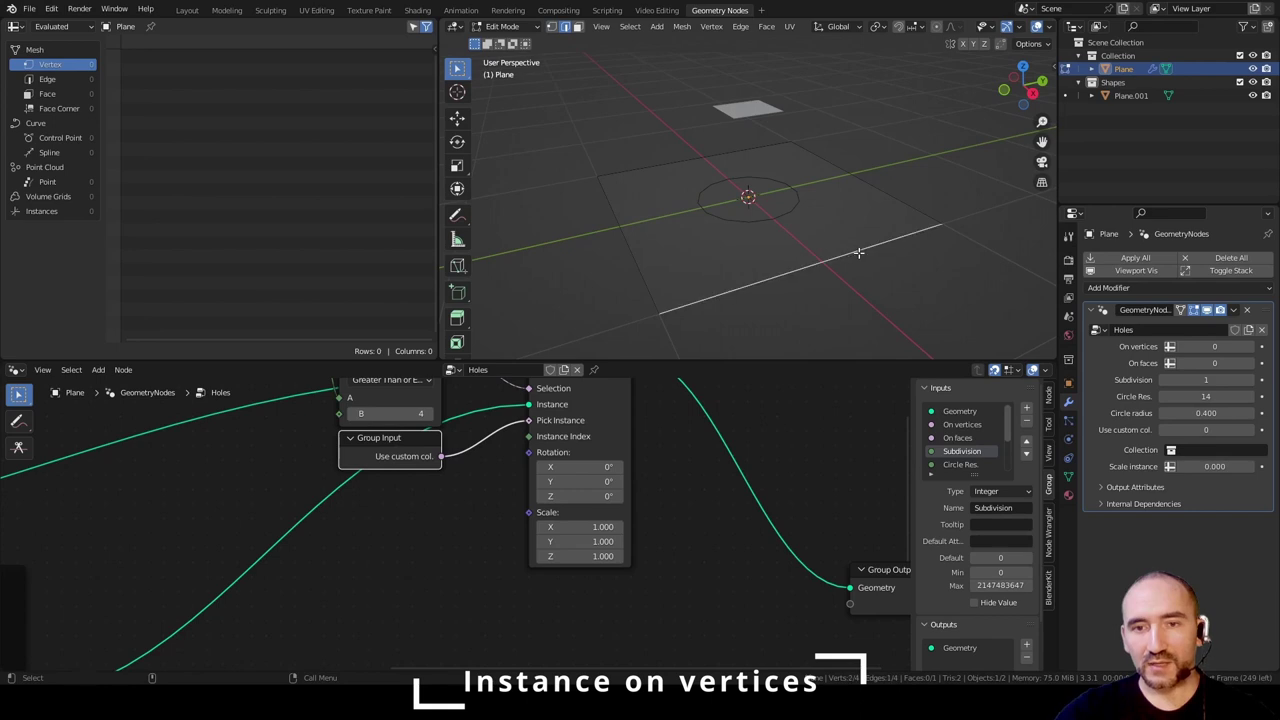
mouse_move(851, 252)
middle_mouse_down()
mouse_move(903, 289)
mouse_move(941, 249)
mouse_move(931, 269)
mouse_move(869, 251)
middle_mouse_up()
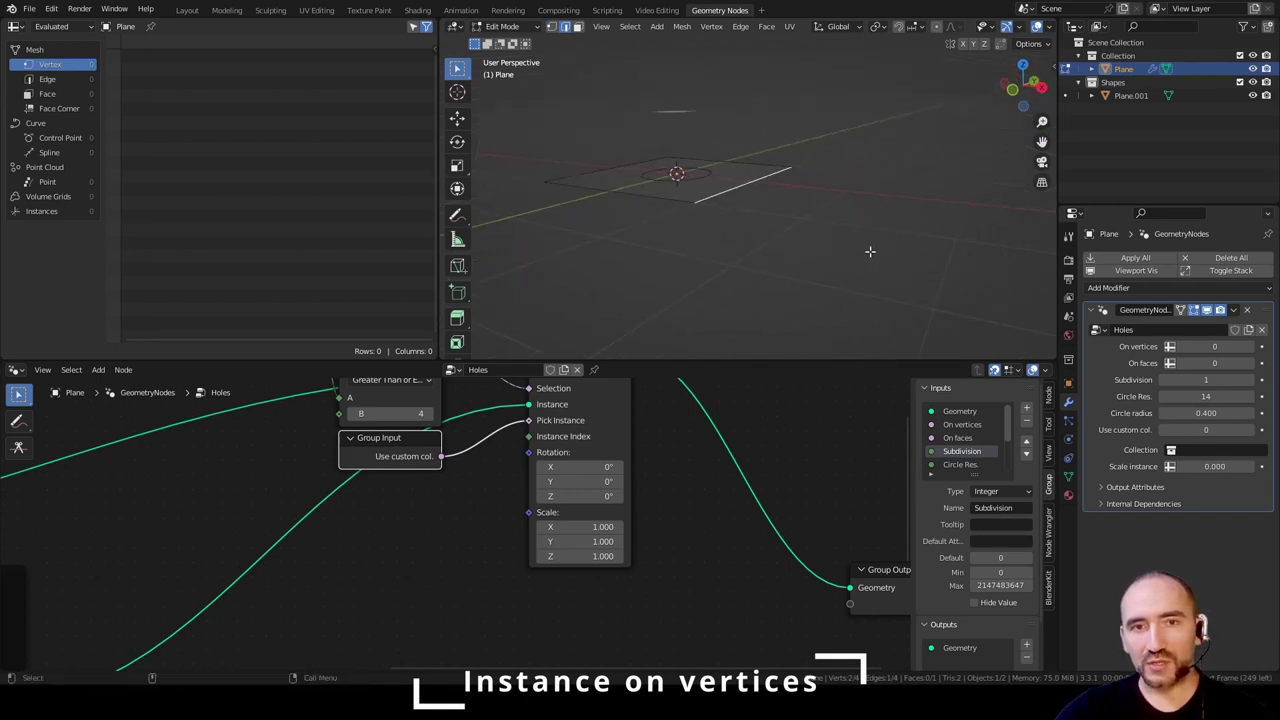
key("e")
key("z")
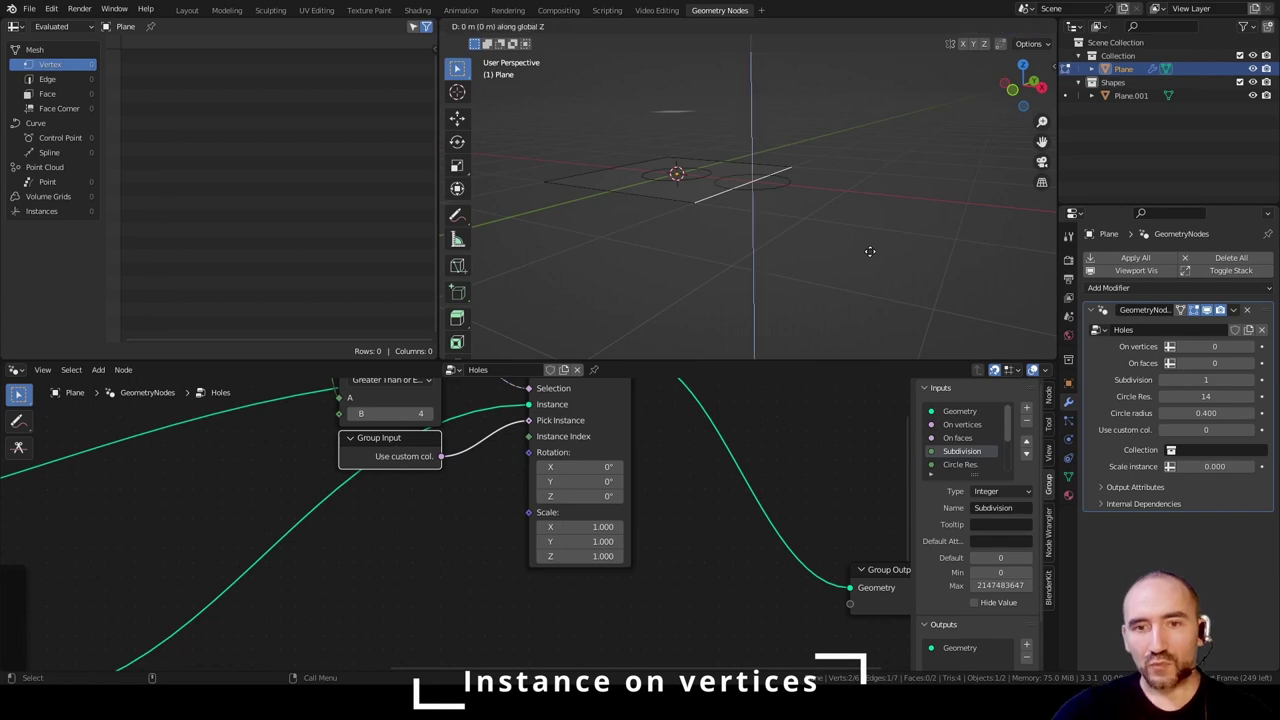
key("1")
key("minus")
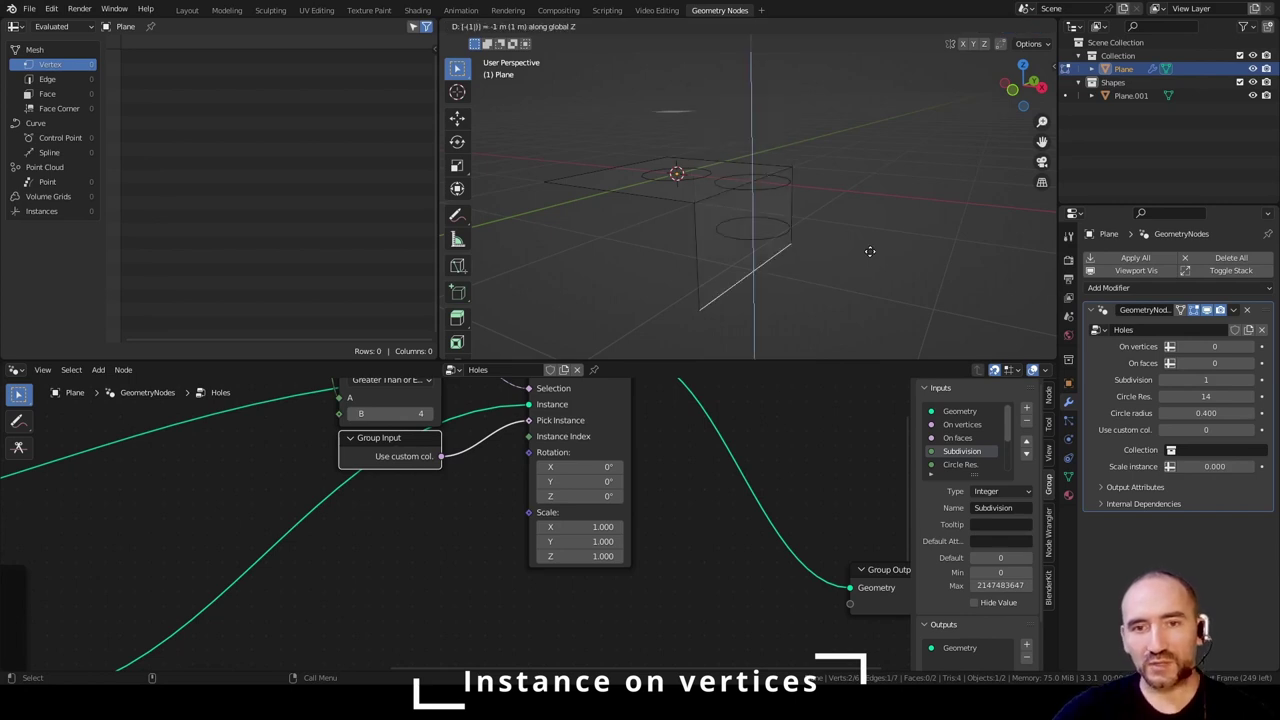
key("Return")
- Insert a Capture Attribute node between Subdivide Mesh and Instance on Points and set its data type to Vector
middle_click_drag(870, 251, 814, 203)
scroll(554, 494, "down", 4)
middle_click_drag(463, 521, 575, 571)
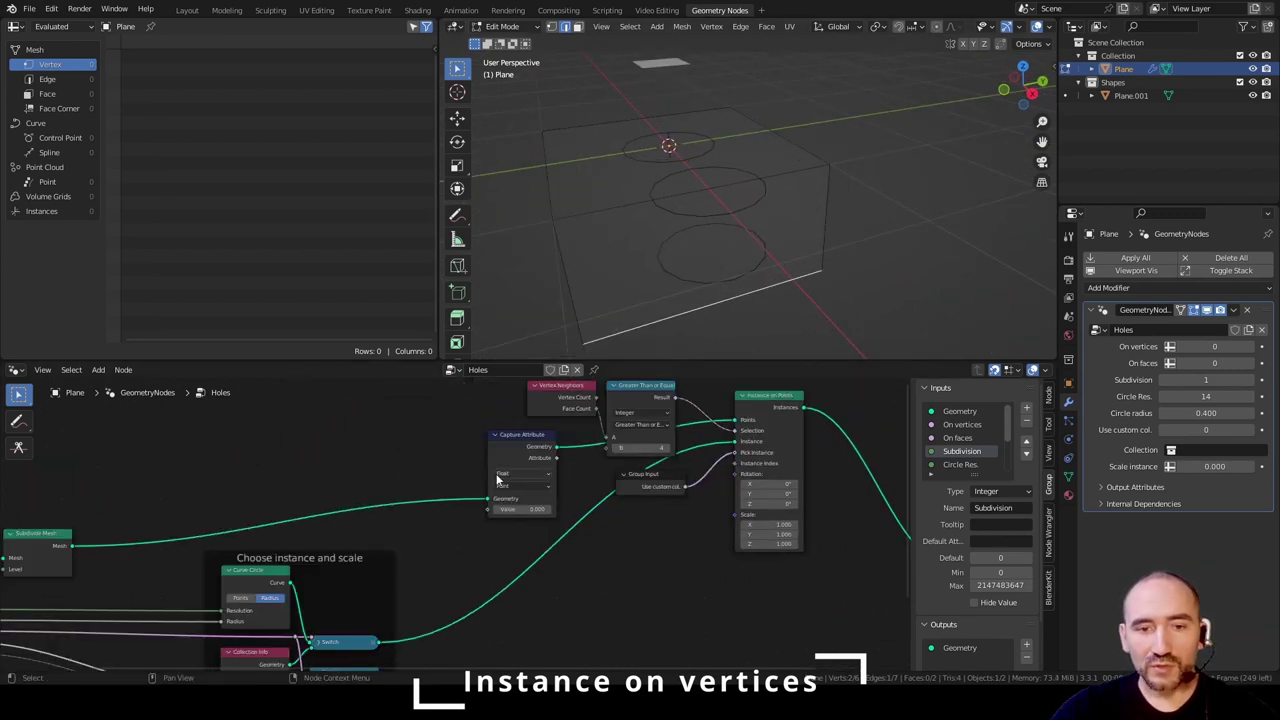
left_click(498, 476)
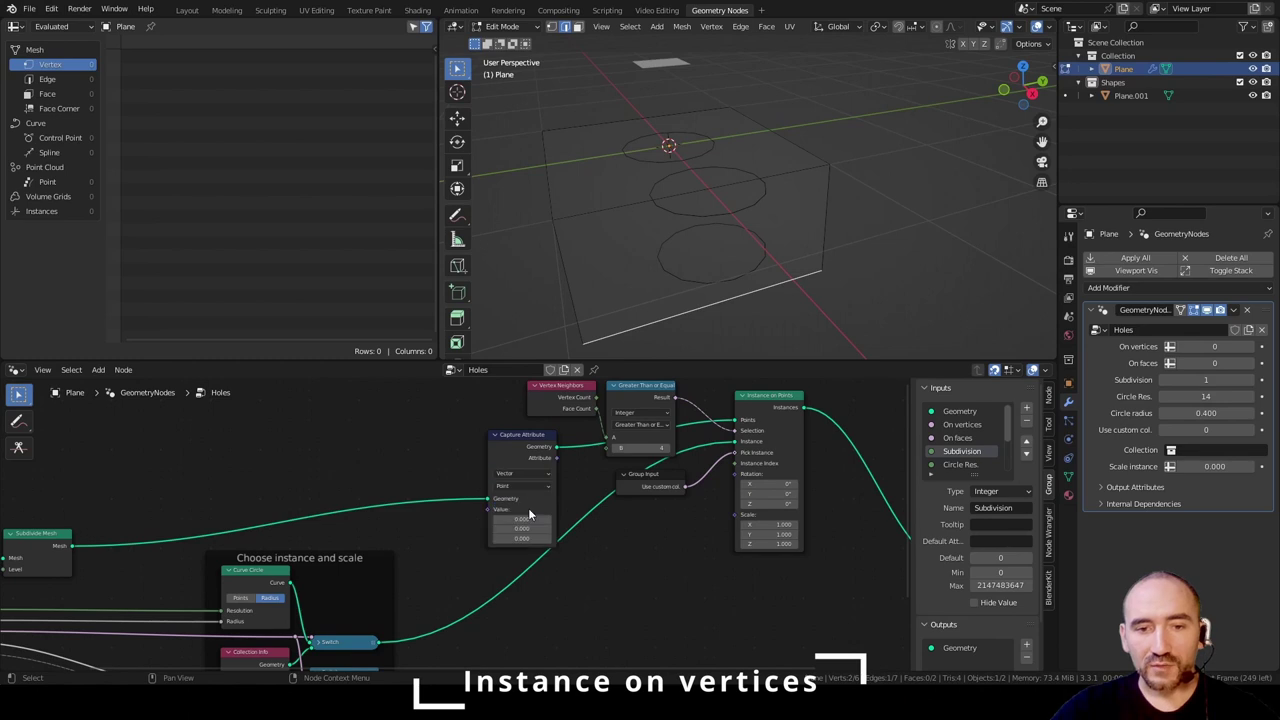
- Add a Normal node and connect its output to the Value input of the Capture Attribute node
left_click(528, 508)
scroll(433, 522, "up", 2)
key("shift+a")
type("snormal")
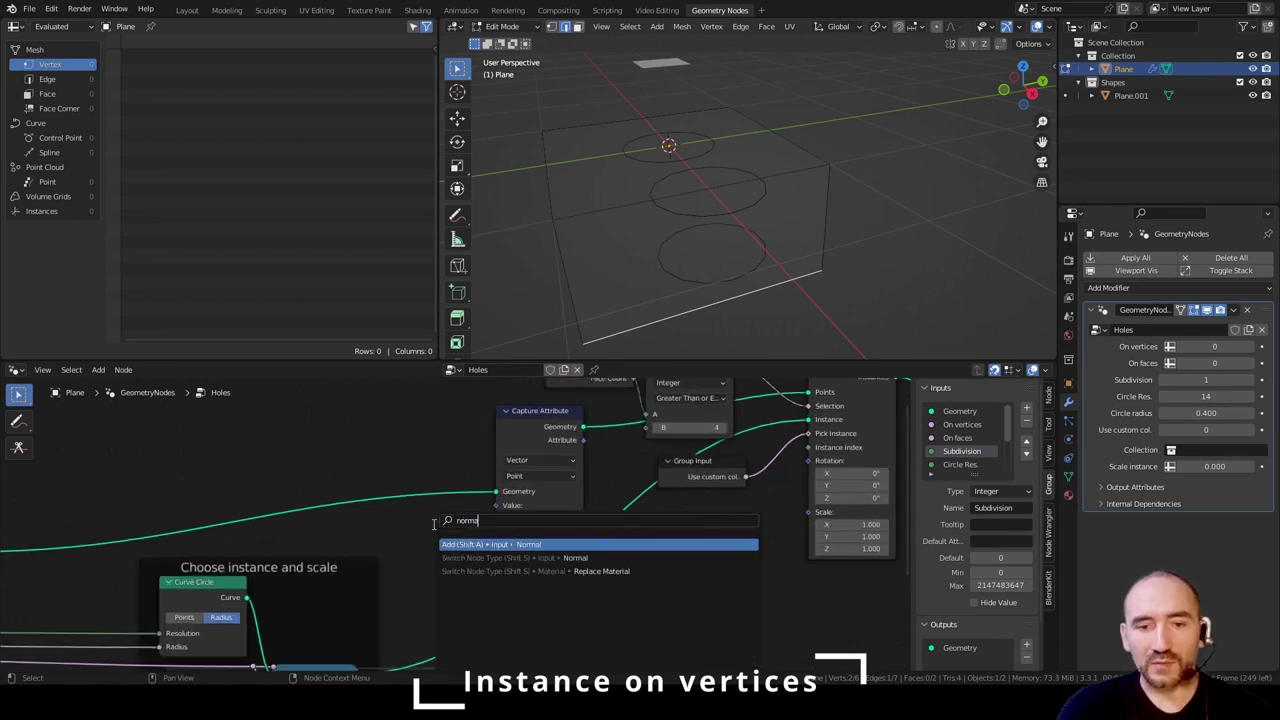
key("Return")
left_click(359, 516)
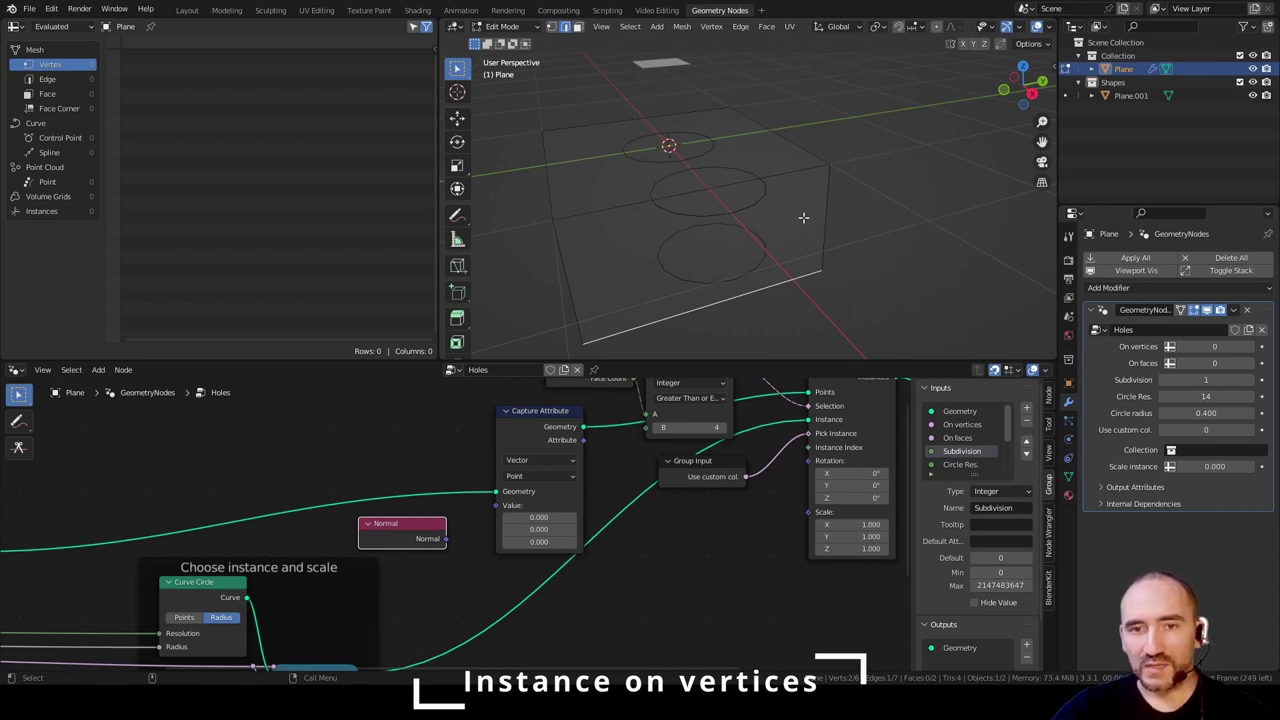
mouse_move(446, 538)
left_mouse_down()
mouse_move(498, 506)
mouse_move(438, 526)
mouse_move(454, 526)
left_mouse_up()
- Add an Align Euler to Vector node set to the Z axis, with the captured Attribute feeding its Vector input
middle_click_drag(640, 514, 466, 475)
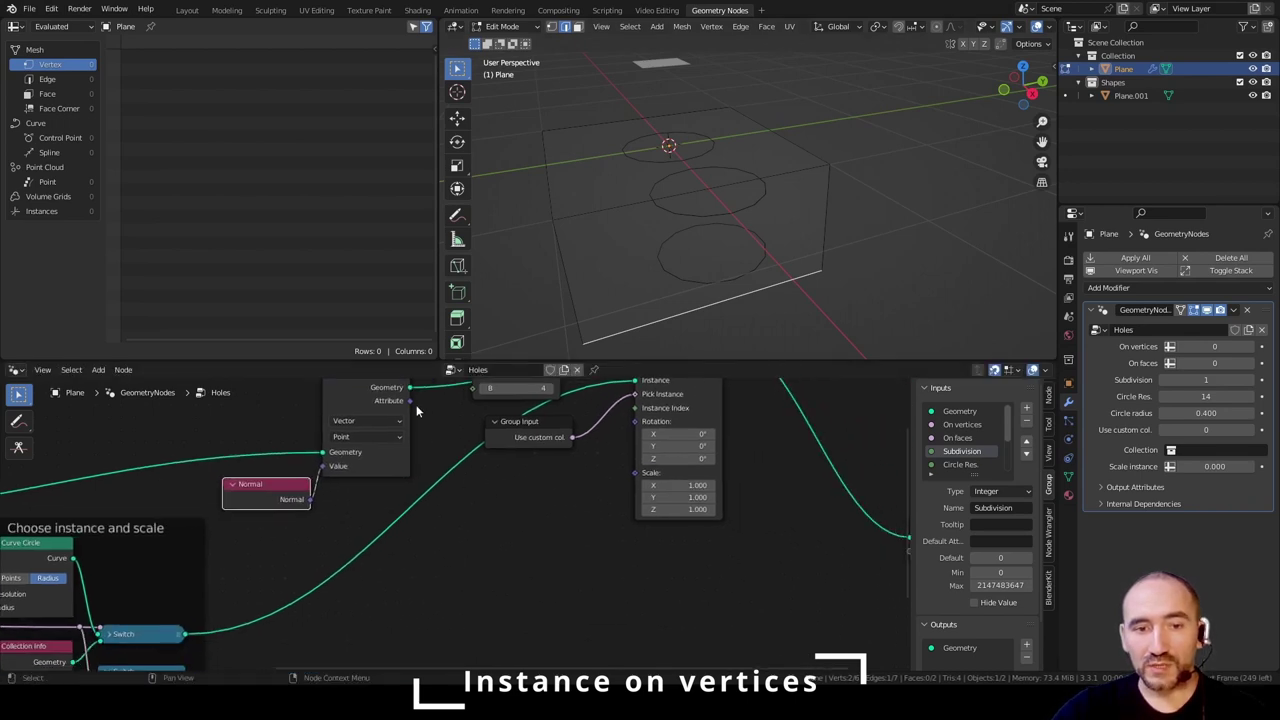
left_click_drag(410, 400, 490, 512)
type("align")
key("Return")
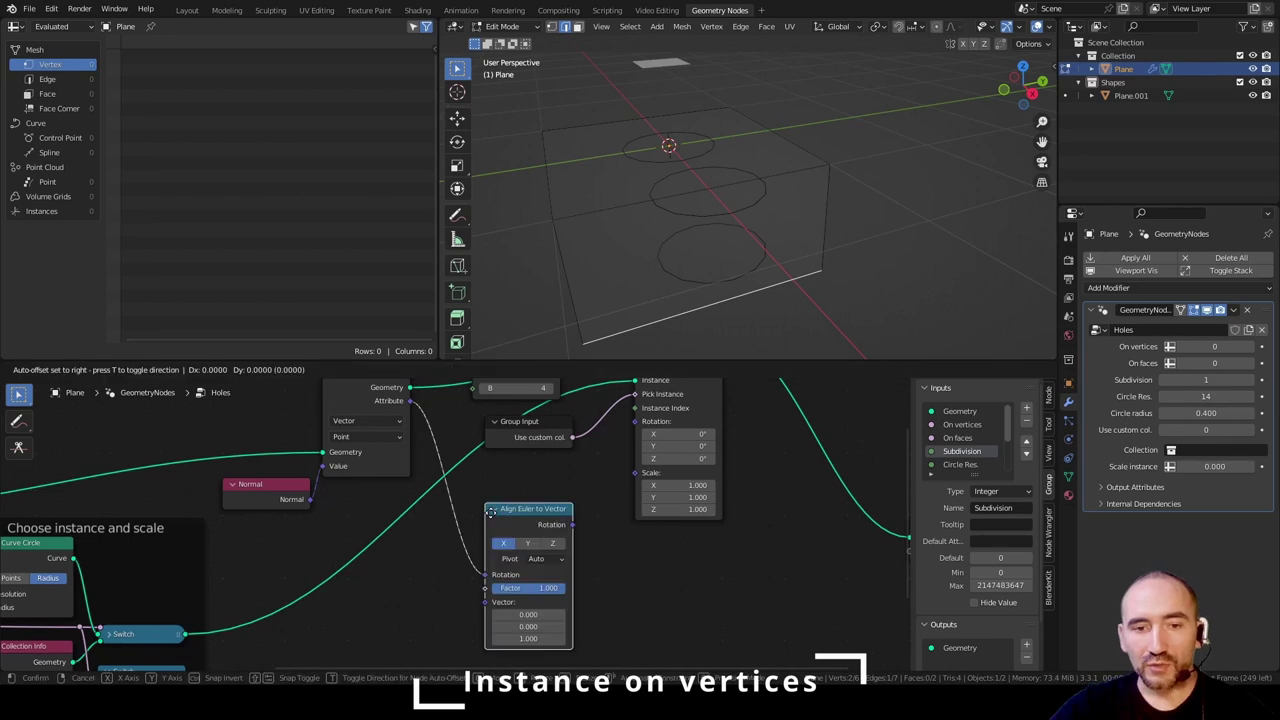
left_click(494, 476)
middle_click_drag(620, 488, 594, 516)
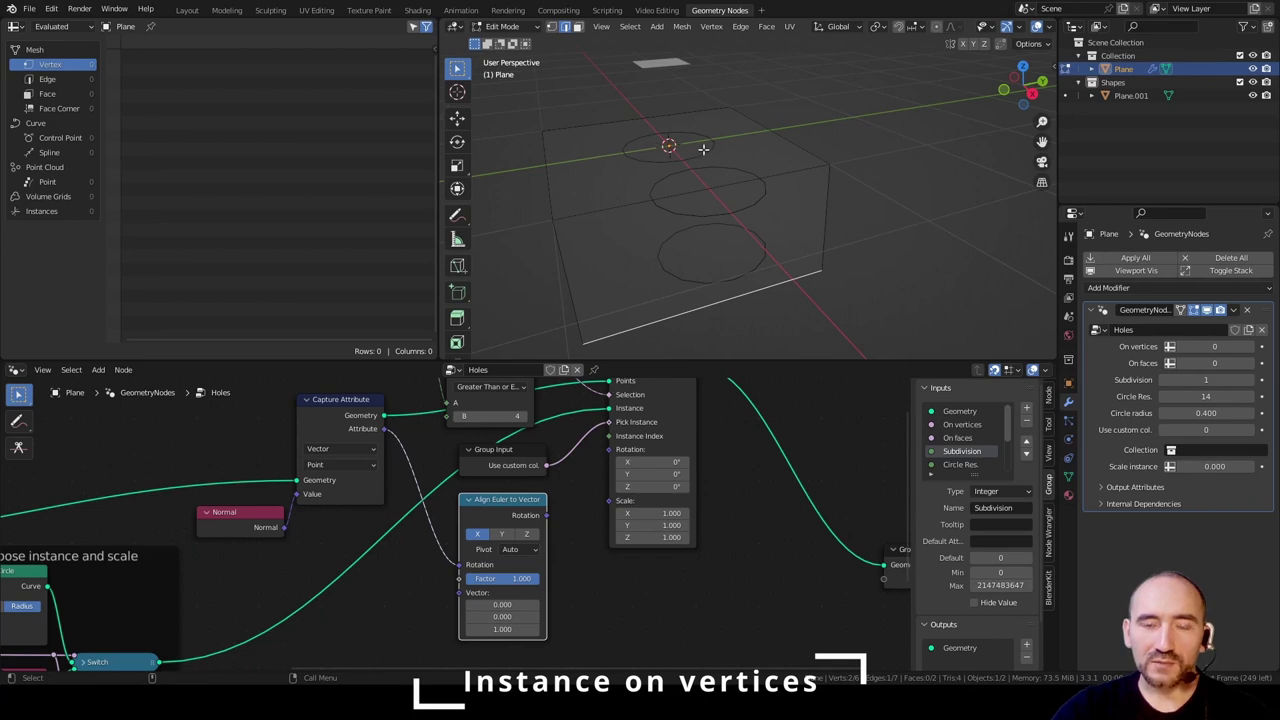
left_click(527, 534)
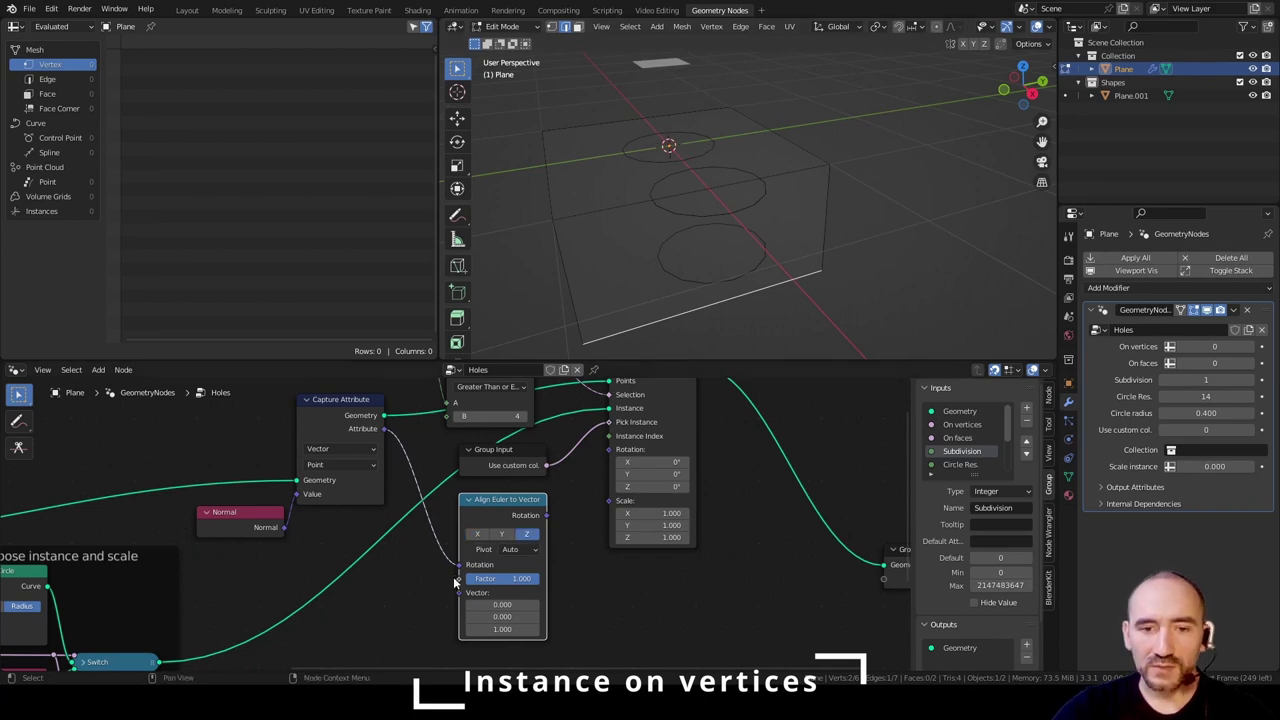
left_click_drag(456, 568, 459, 593)
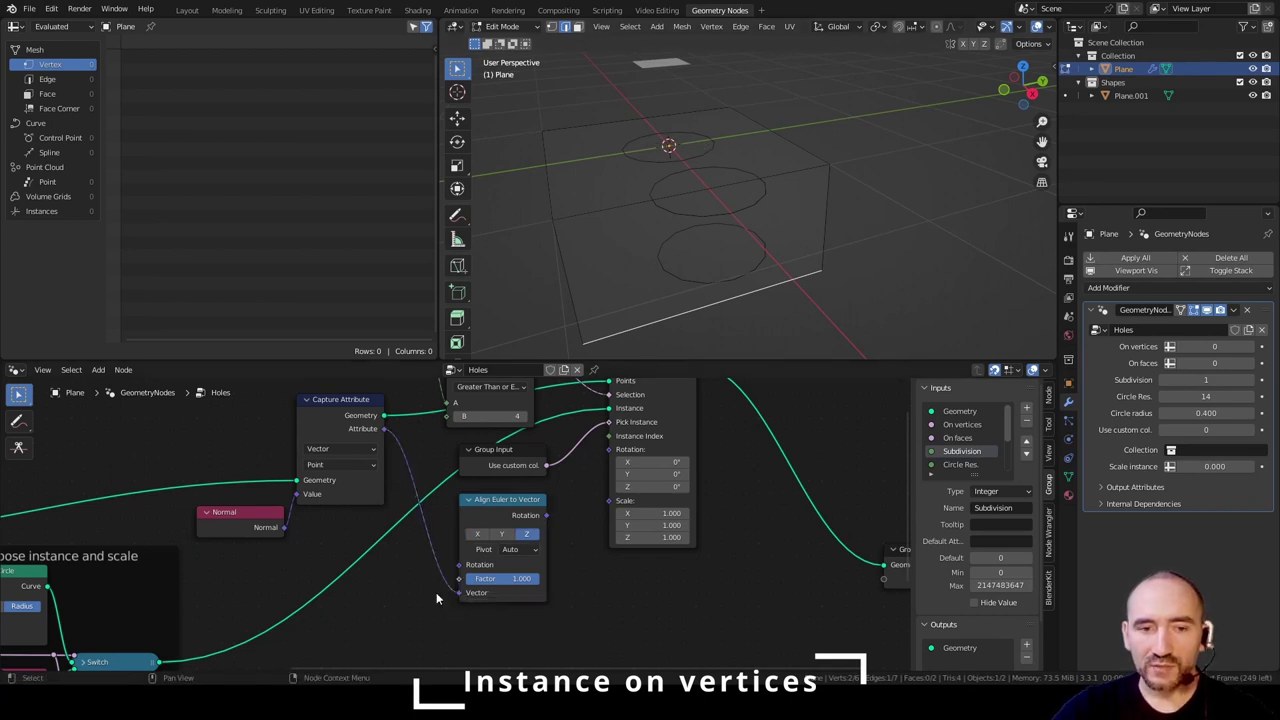
- Connect the Align Euler to Vector Rotation to Instance on Points' Rotation and reduce the modifier's Circle radius to 0.132
left_click_drag(546, 515, 609, 449)
middle_click_drag(650, 240, 660, 200)
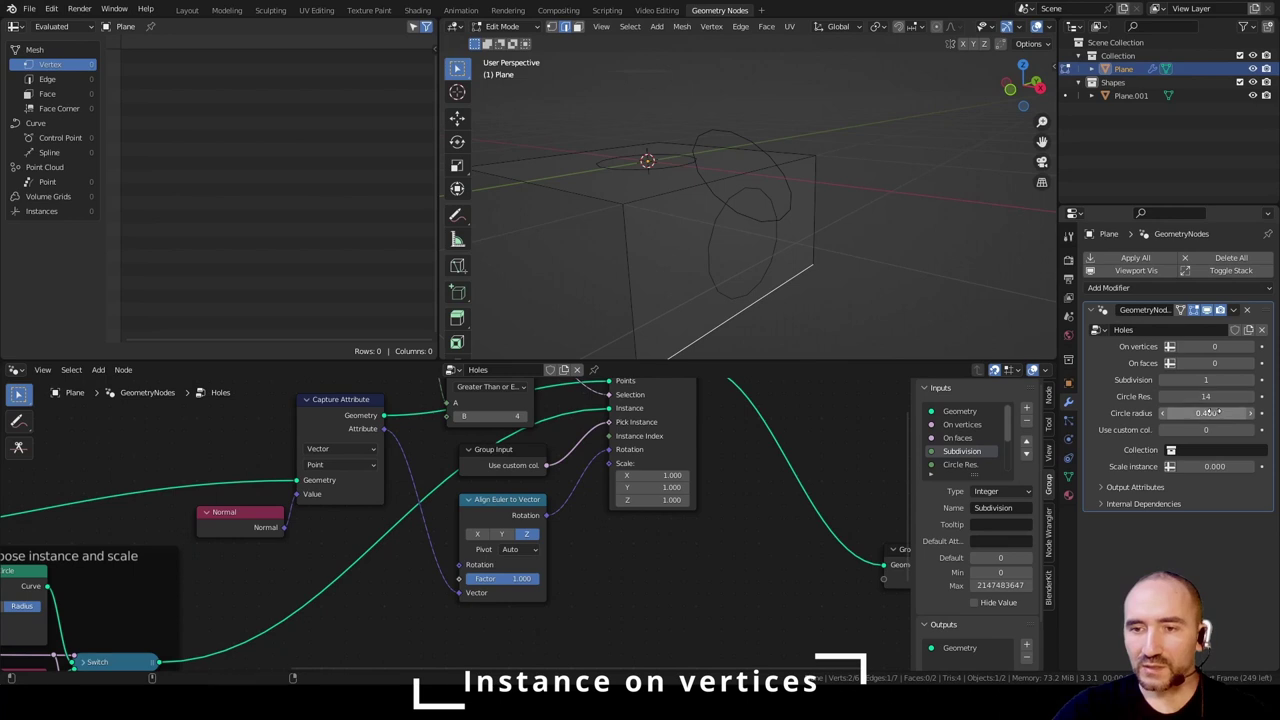
left_click_drag(1209, 412, 1110, 413)
- Connect the float Switch's Output in the Choose instance and scale frame to the Scale input of Instance on Points
middle_click_drag(333, 606, 390, 517)
scroll(430, 555, "down", 1)
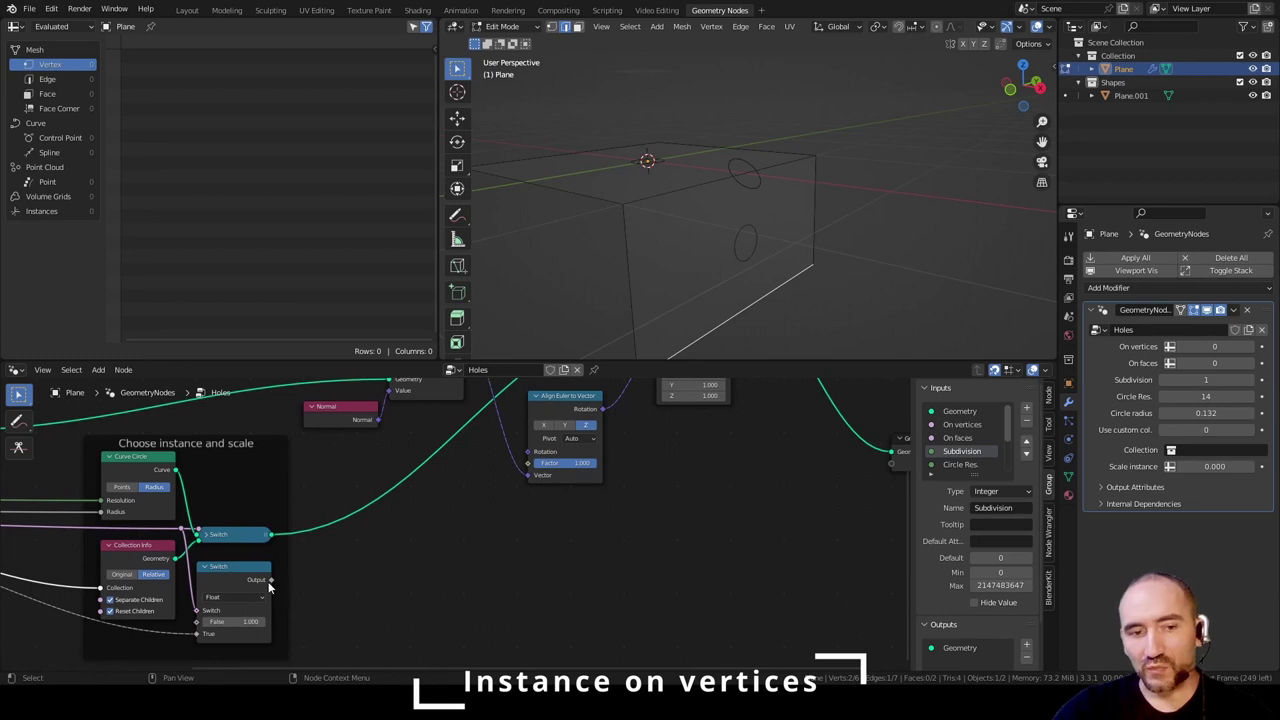
left_click_drag(270, 579, 596, 411)
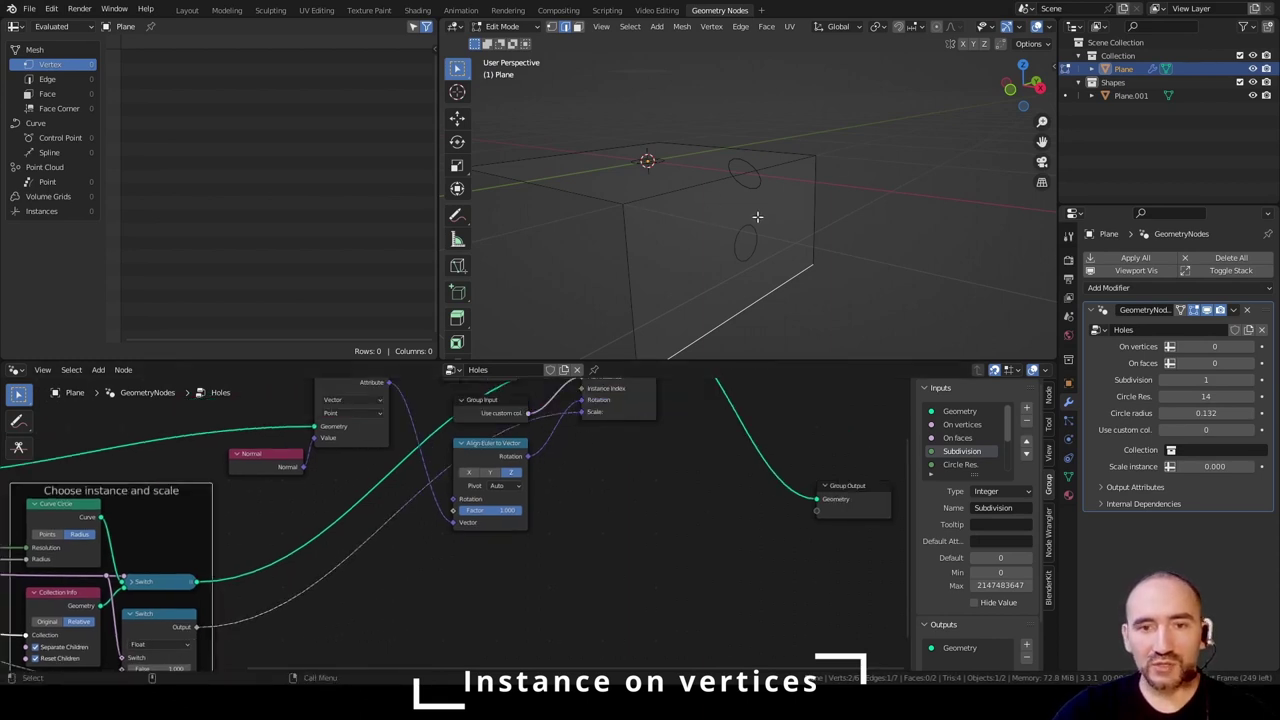
middle_click_drag(242, 618, 444, 519)
scroll(444, 519, "up", 1)
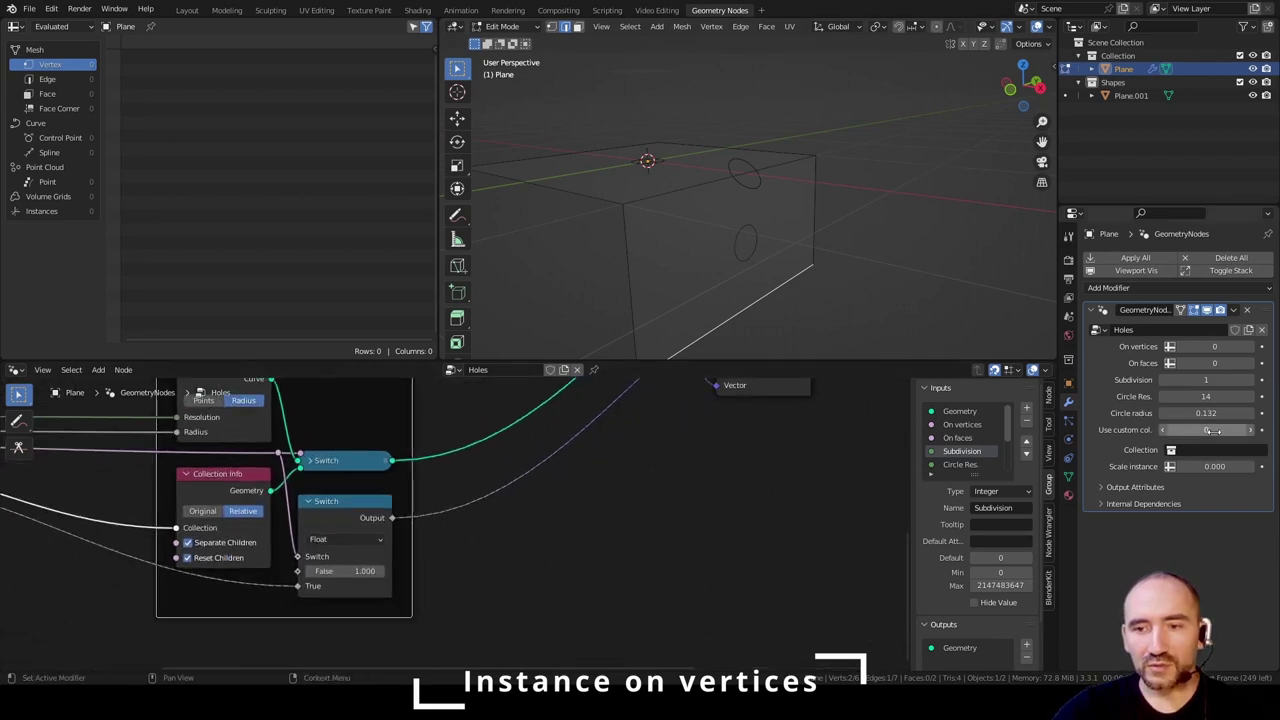
- Spread the instancing nodes and Group Output away from the Choose instance and scale frame to make room
middle_click_drag(412, 420, 468, 525)
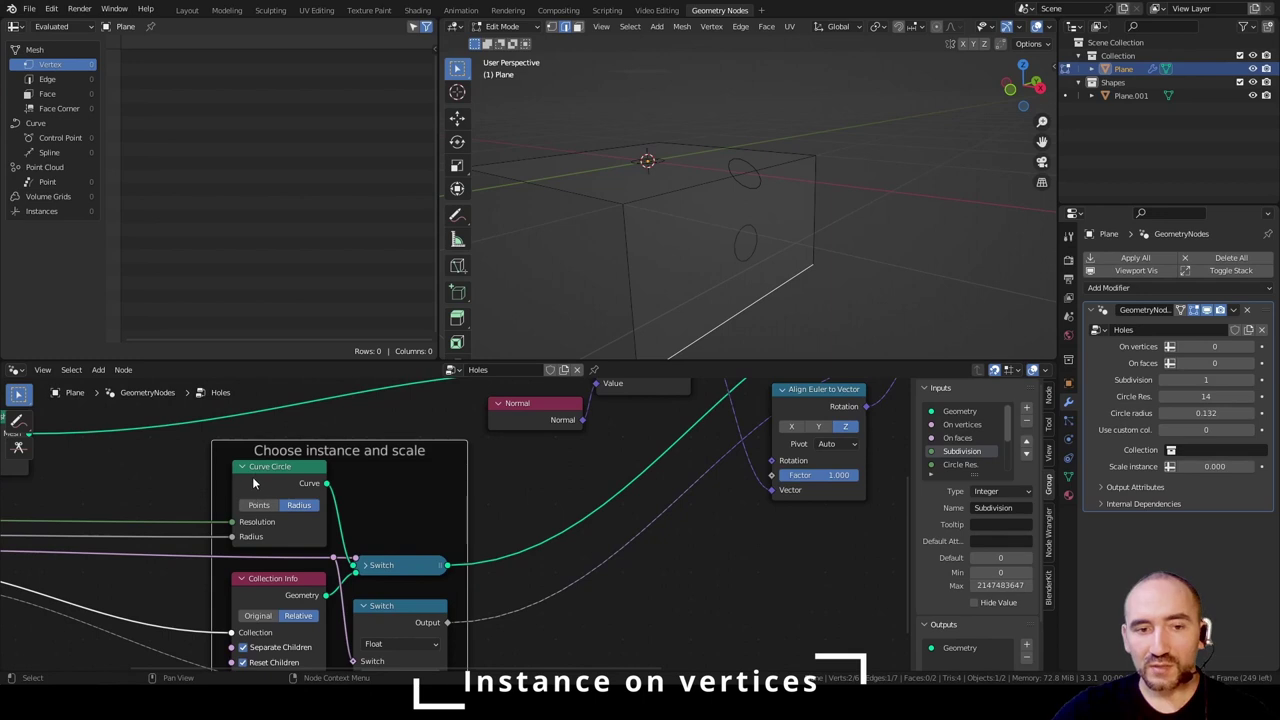
scroll(286, 552, "down", 3)
key("g")
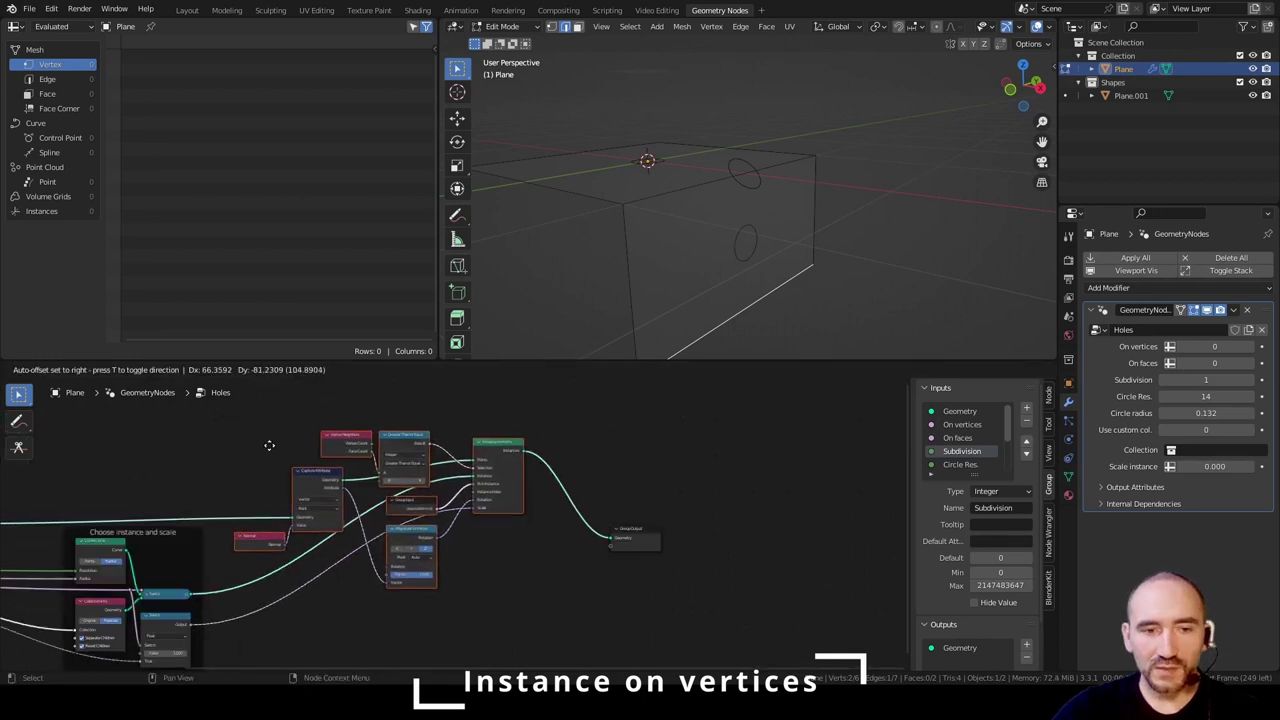
left_click(306, 449)
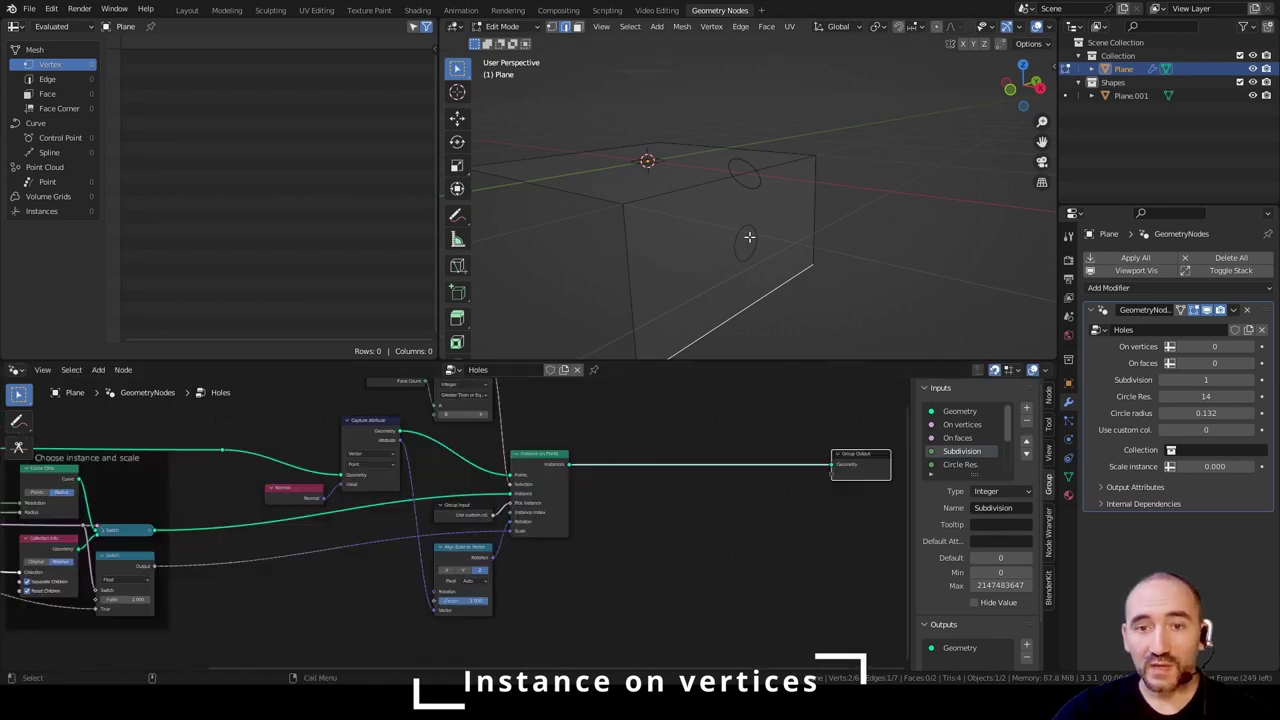
scroll(754, 229, "up", 2)
- In Object Mode, annotate capsule-shaped outlines around the three circles with an inward arrow, and return to Edit Mode
middle_click_drag(677, 231, 722, 216)
key("Tab")
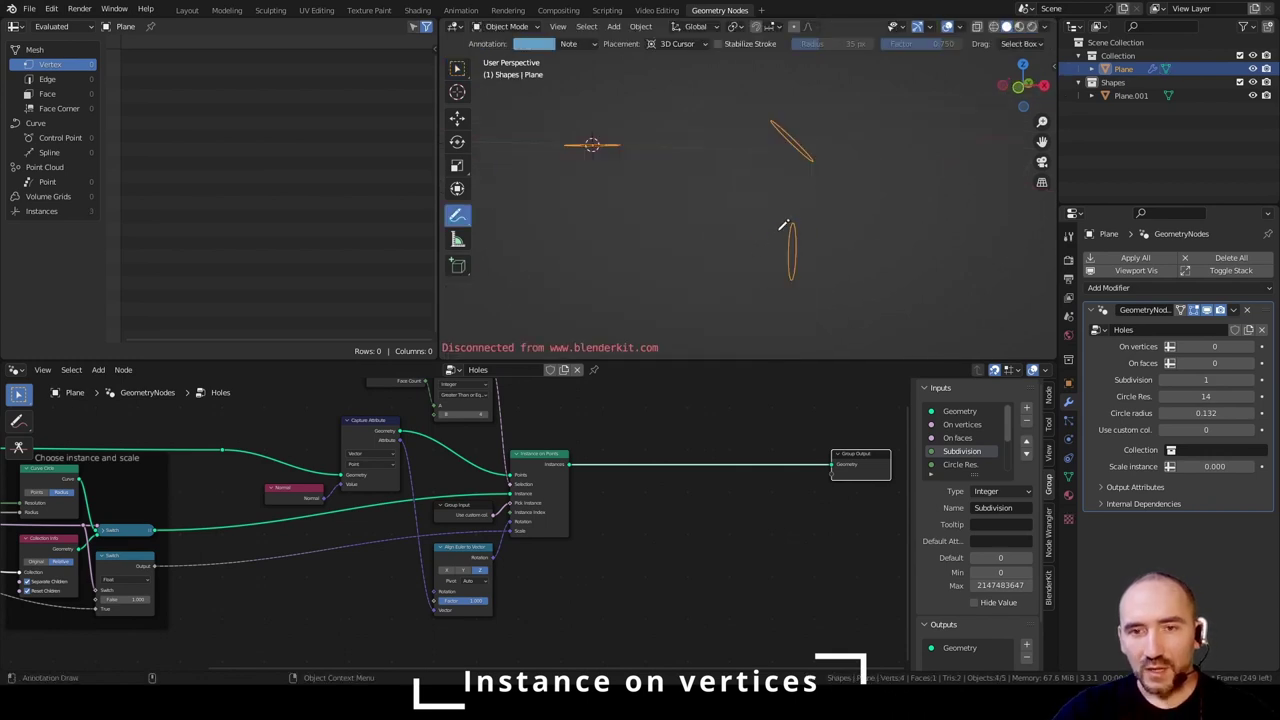
left_click_drag(790, 227, 763, 228)
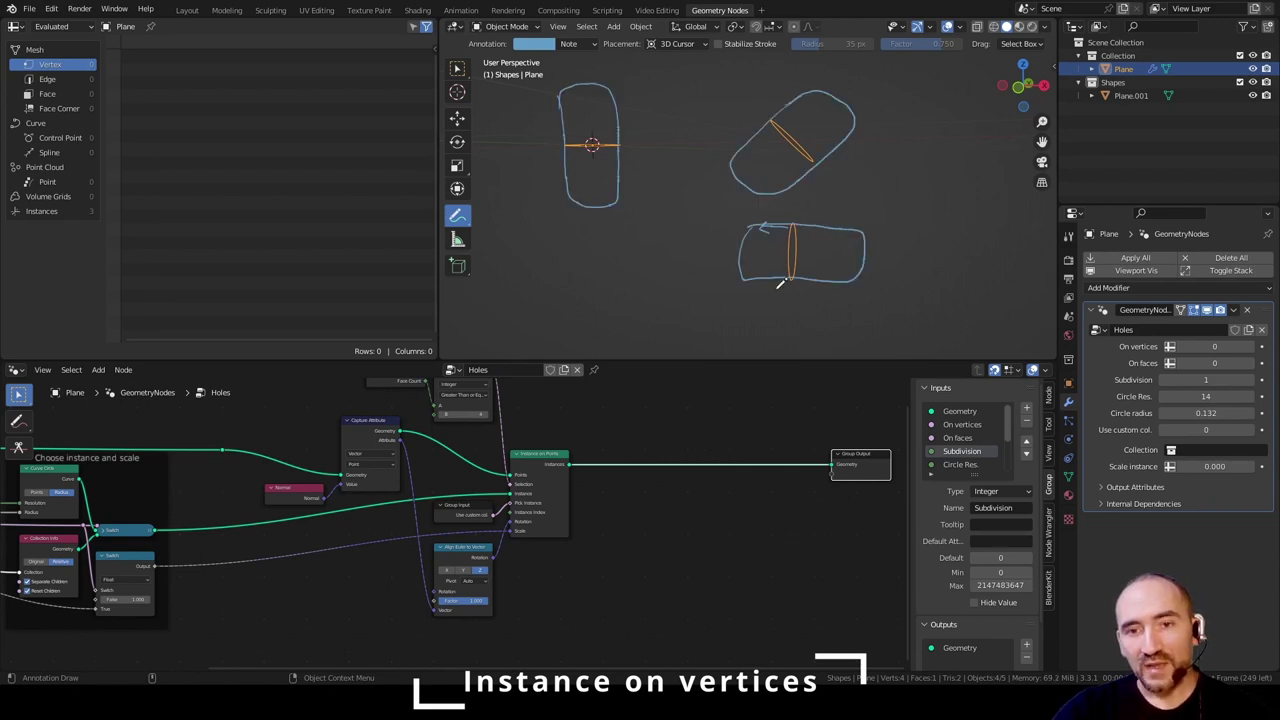
key("Tab")
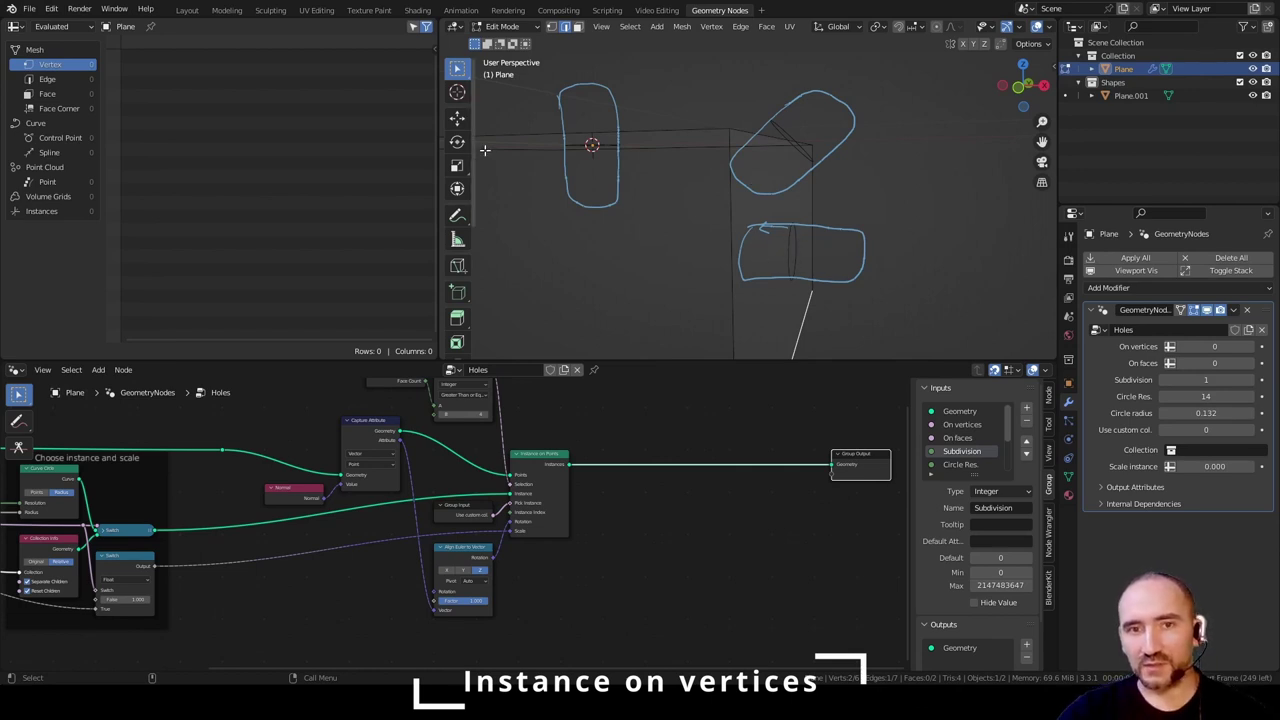
- Insert a Translate Instances node between Instance on Points and Group Output
key("F3")
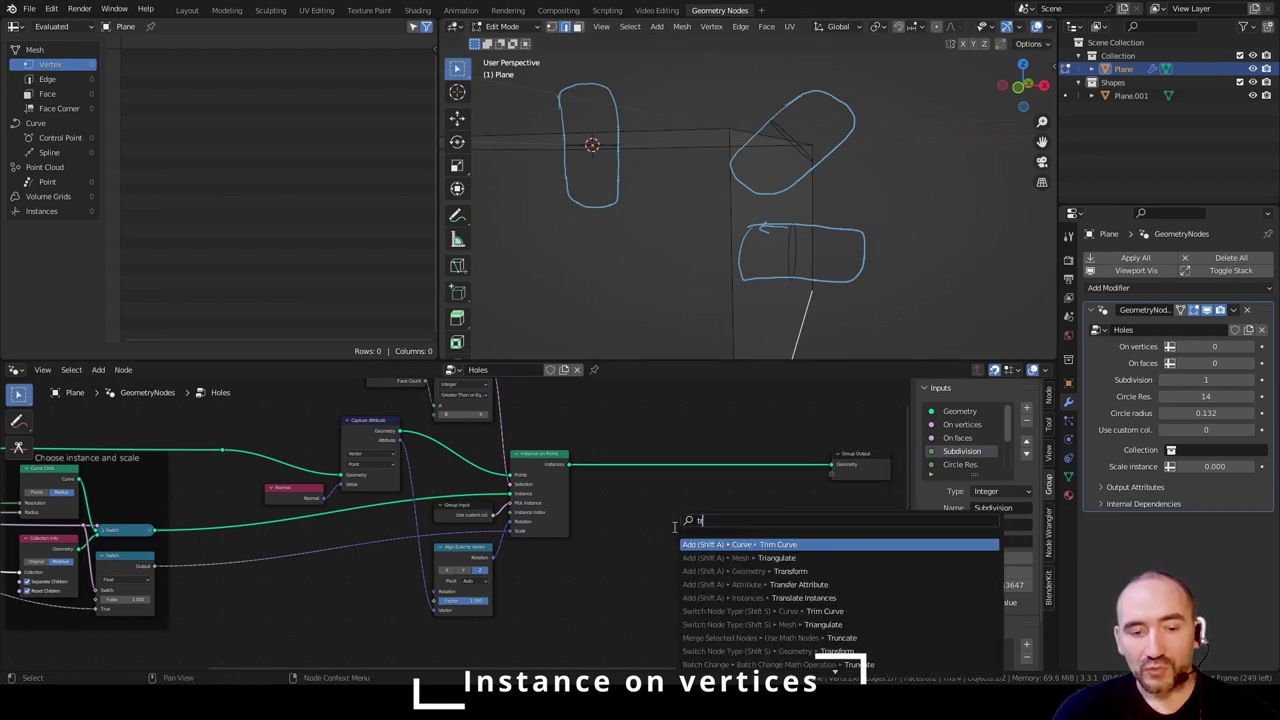
type("transla")
key("Return")
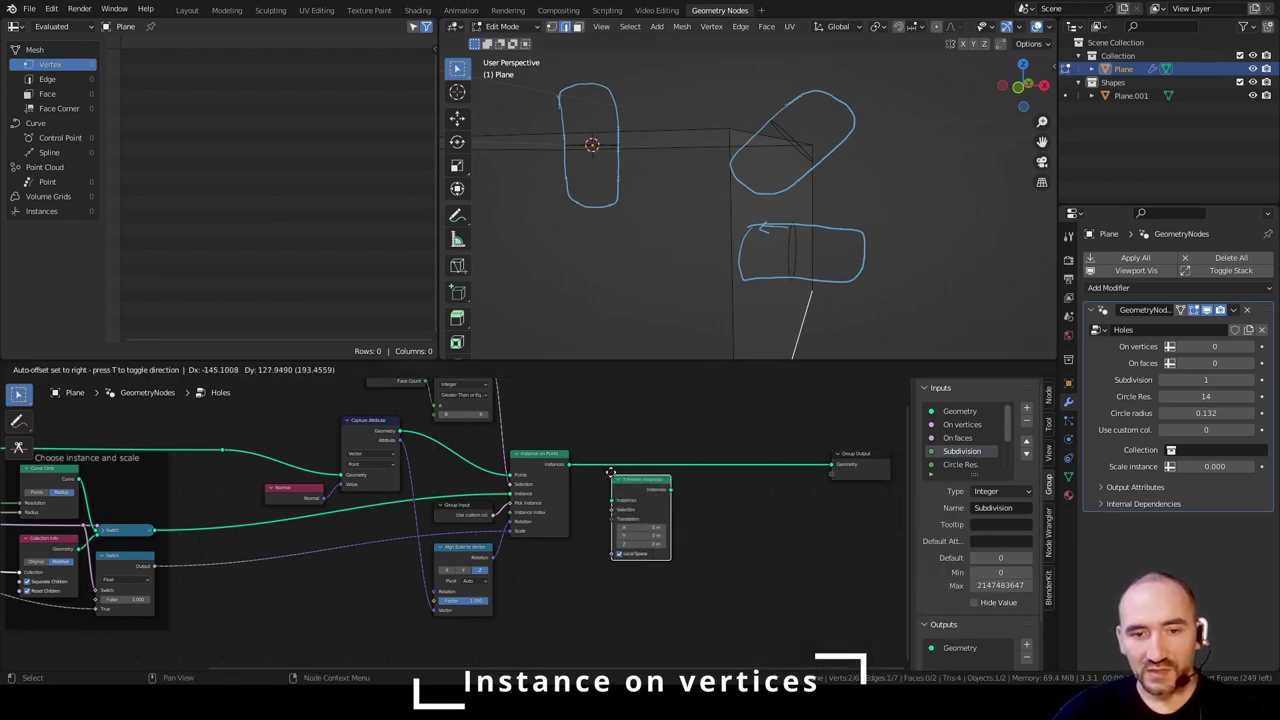
left_click(610, 487)
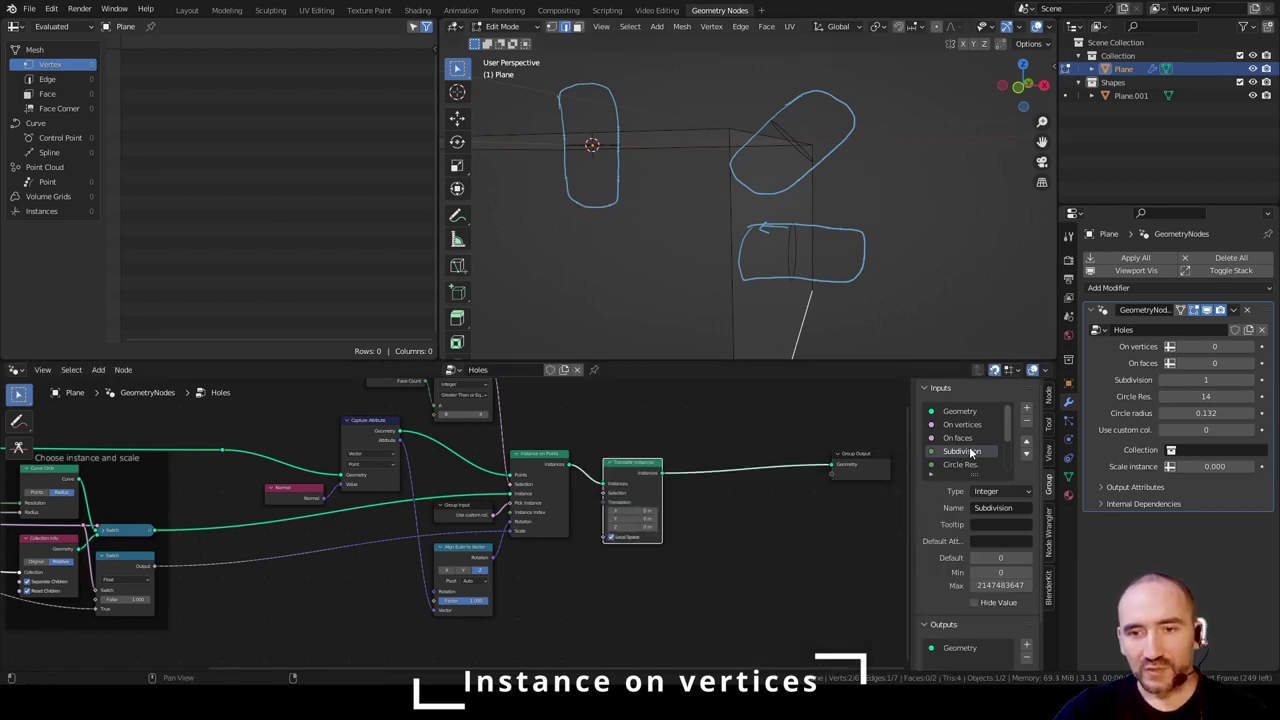
- Add a new group input and move it to the end of the inputs, below Scale instance
scroll(968, 445, "down", 3)
left_click(1027, 411)
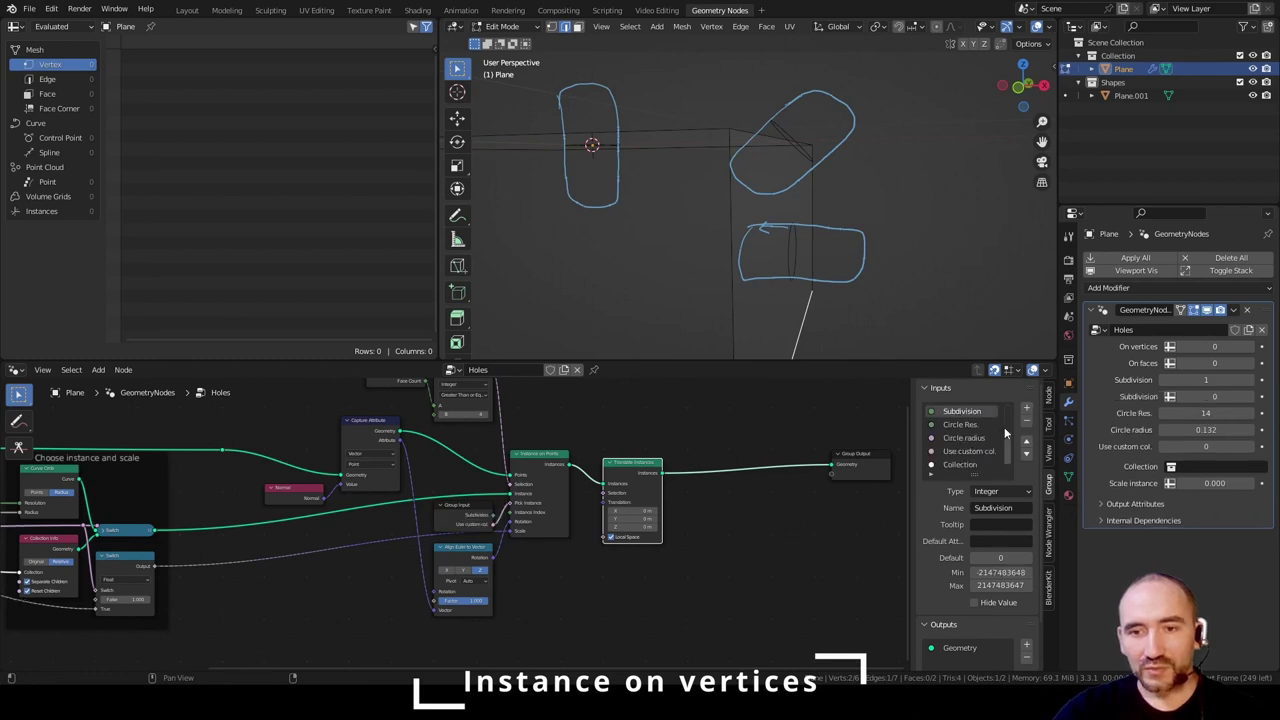
left_click(1026, 453)
left_click(1026, 453)
left_click(1026, 453)
left_click(1026, 453)
left_click(1026, 453)
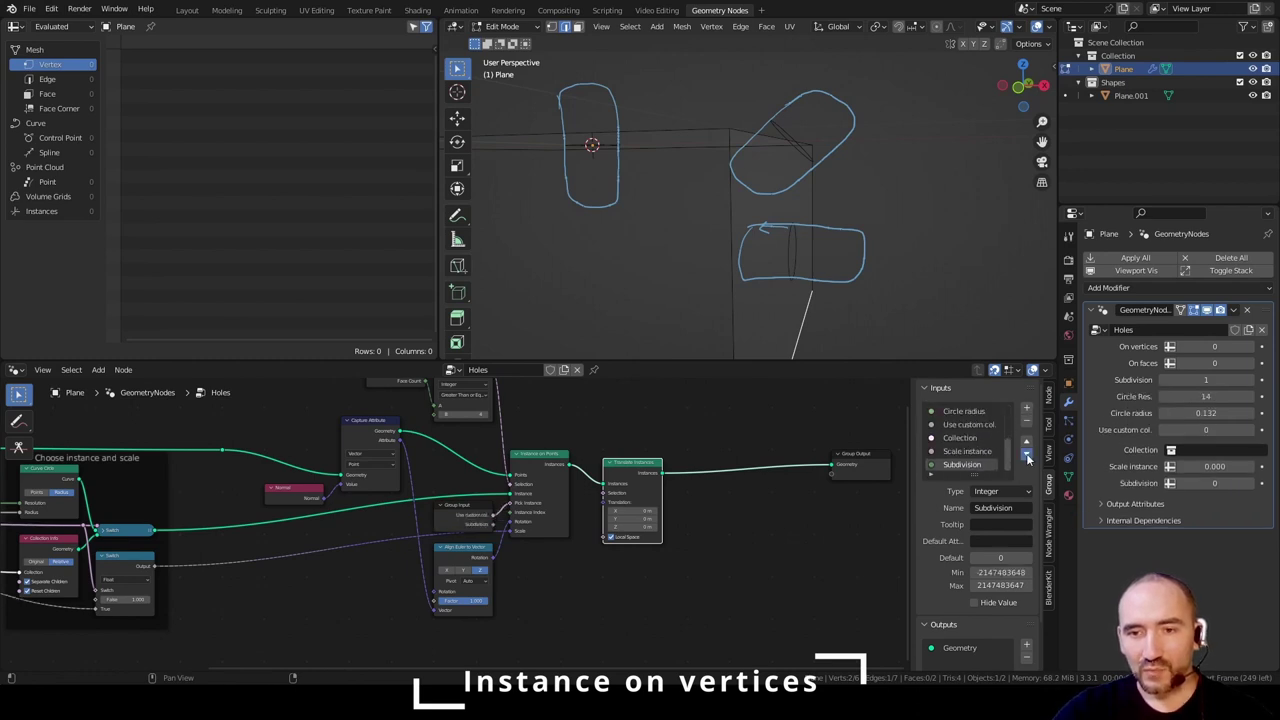
- Rename the new group input to Threshold and set its type to Float
left_click(1011, 505)
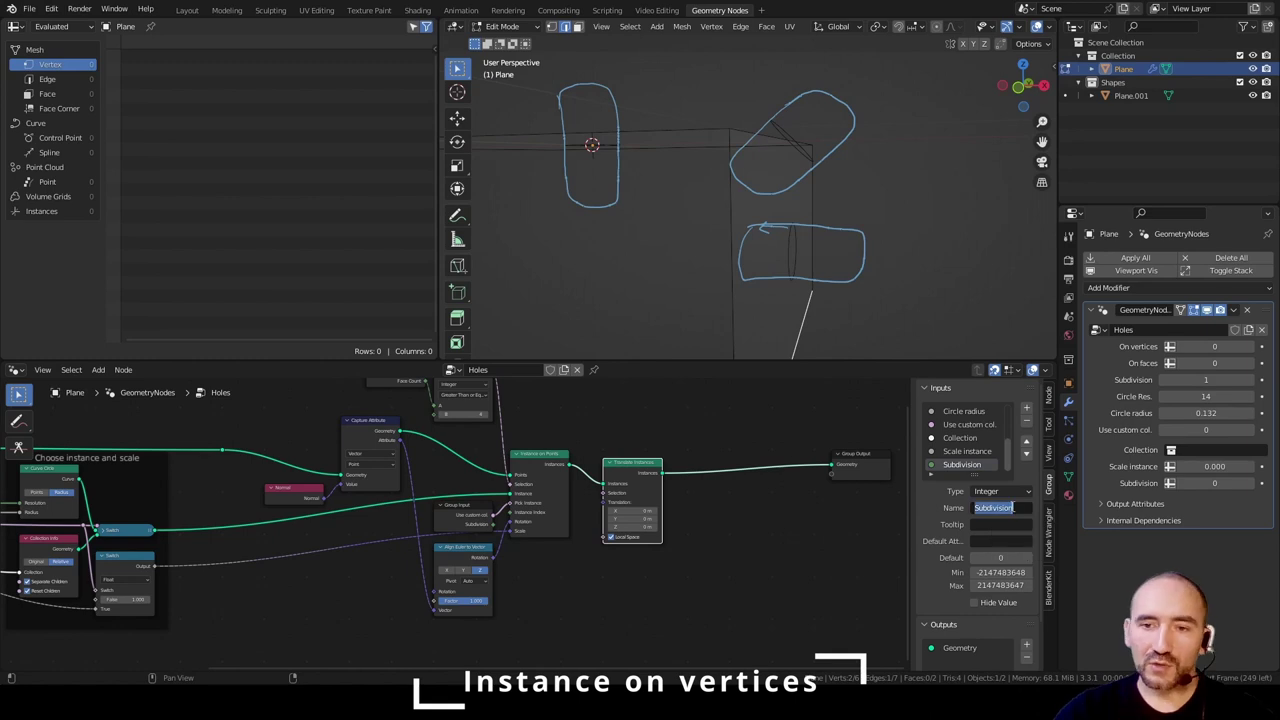
type("Threshold")
key("Return")
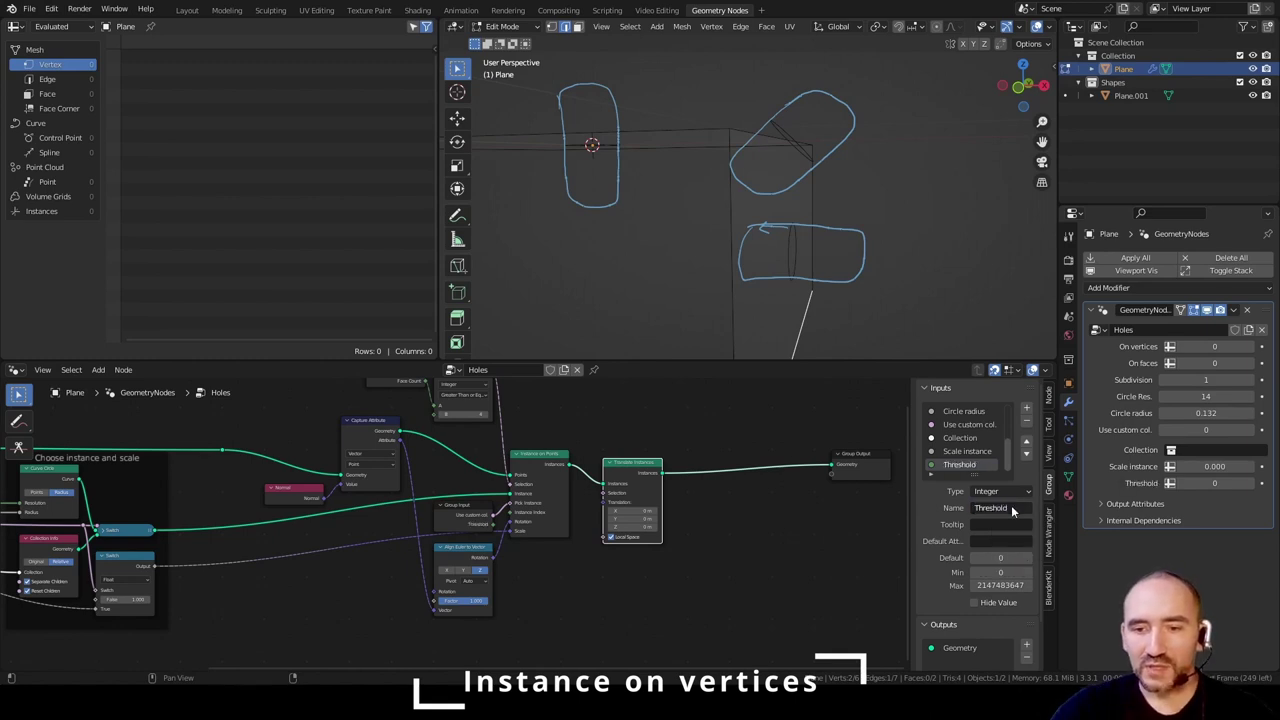
left_click(1000, 491)
left_click(1025, 538)
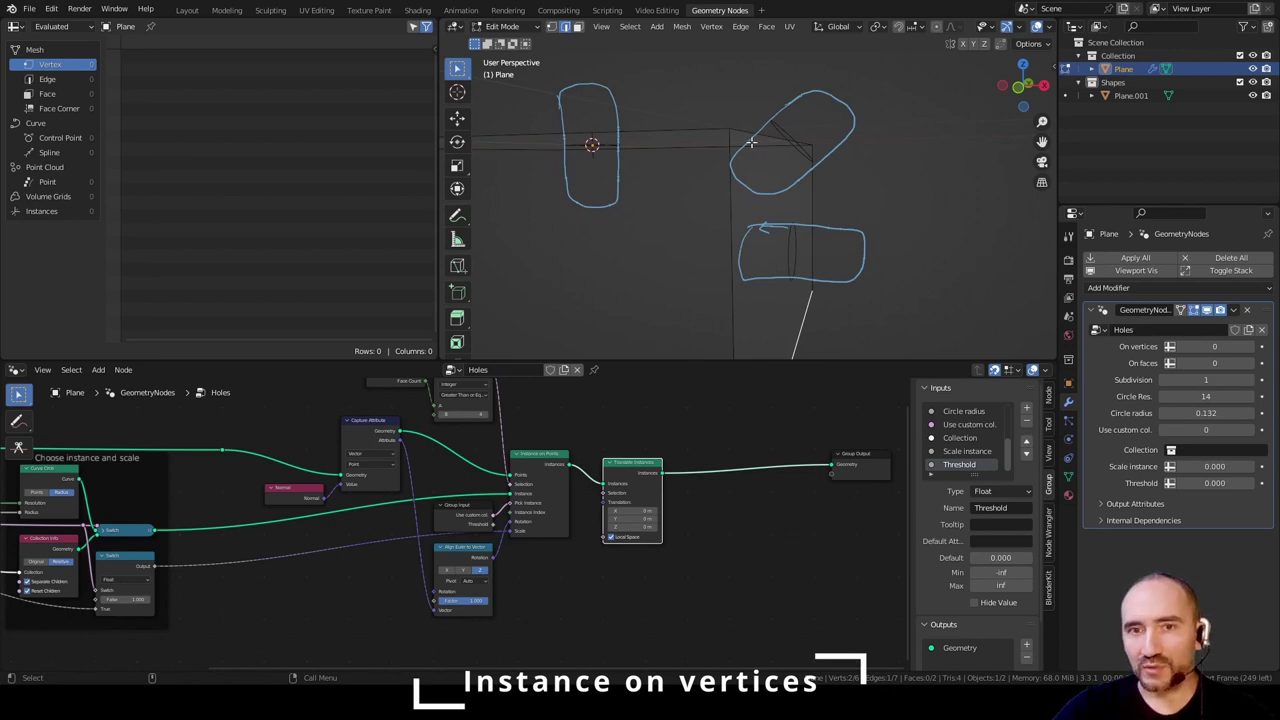
- In Object Mode, annotate an inward-offset copy of the box outline and arrows from the circles along the inward direction
scroll(626, 517, "up", 3)
key("Tab")
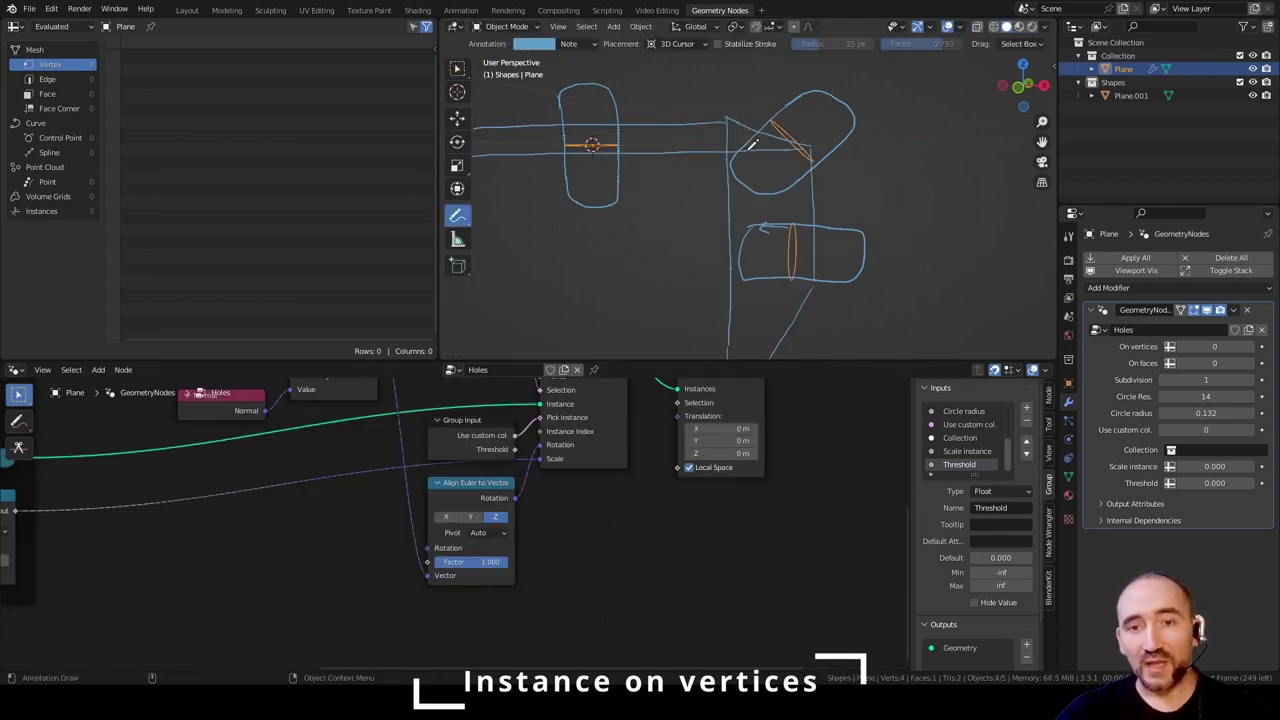
left_click_drag(728, 120, 668, 186)
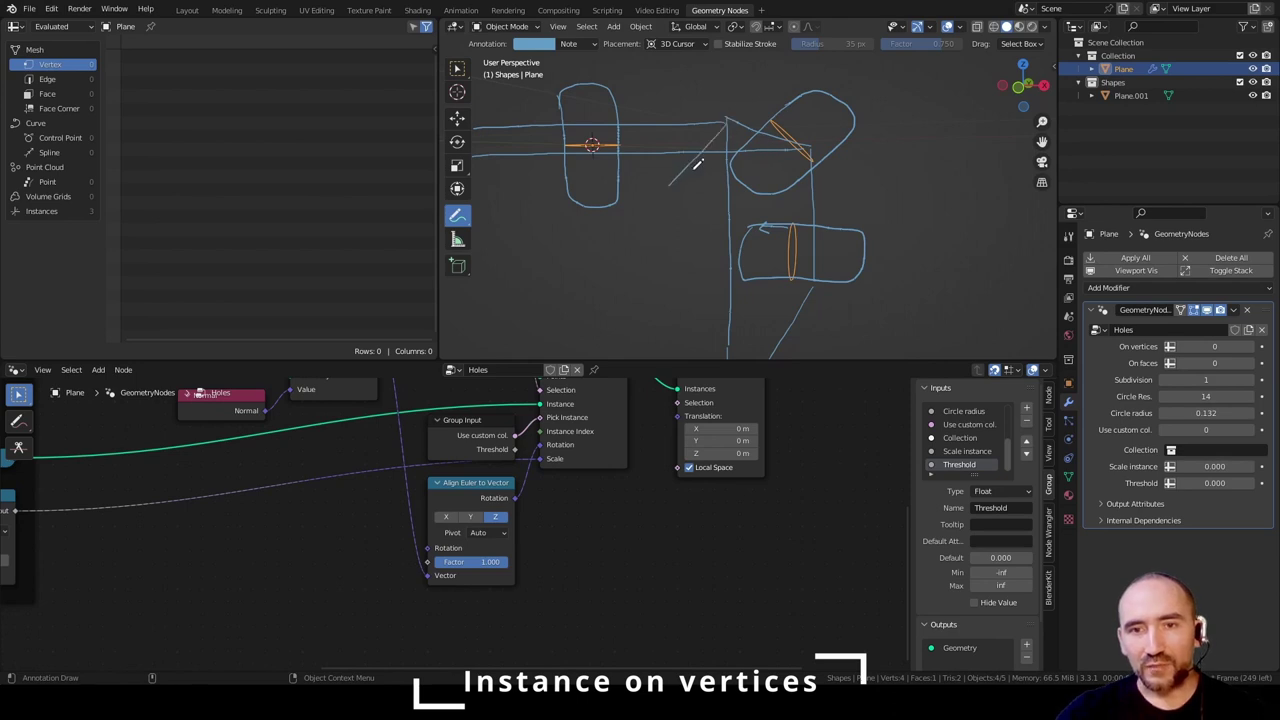
left_click_drag(783, 173, 762, 192)
left_click_drag(762, 192, 766, 326)
left_click_drag(670, 186, 676, 350)
left_click_drag(762, 193, 670, 186)
left_click_drag(473, 189, 657, 186)
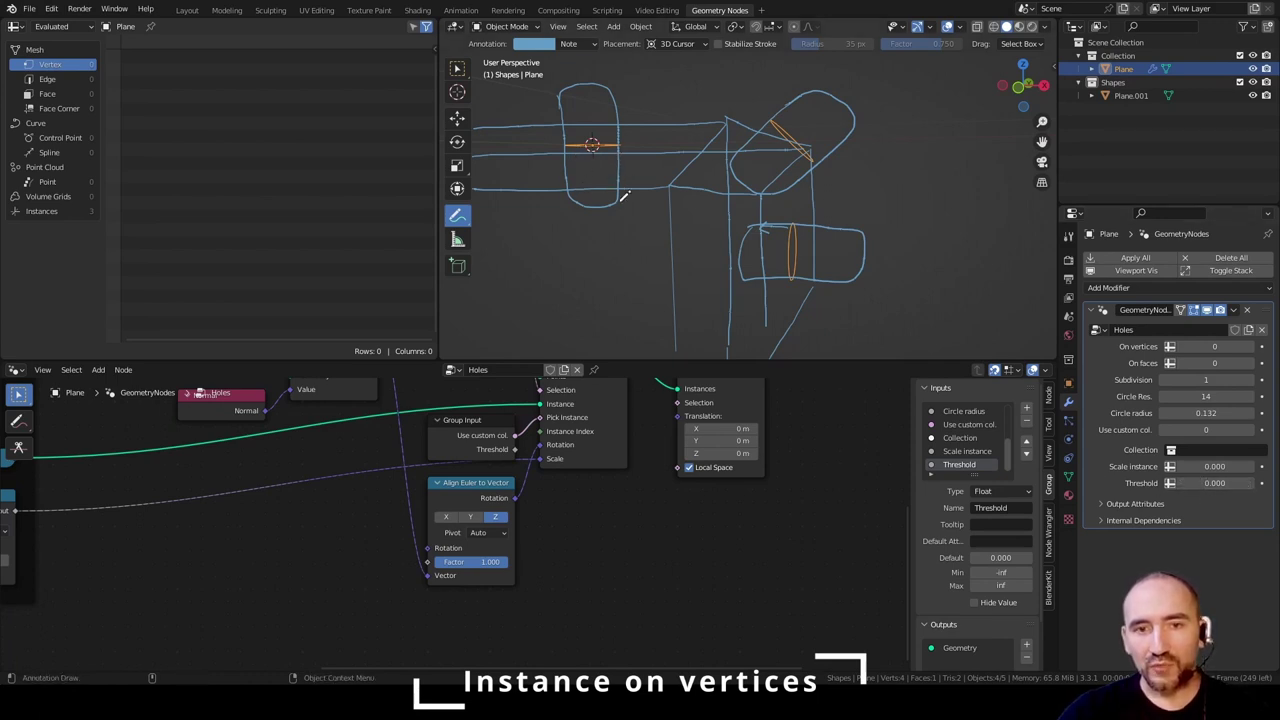
left_click_drag(614, 151, 613, 212)
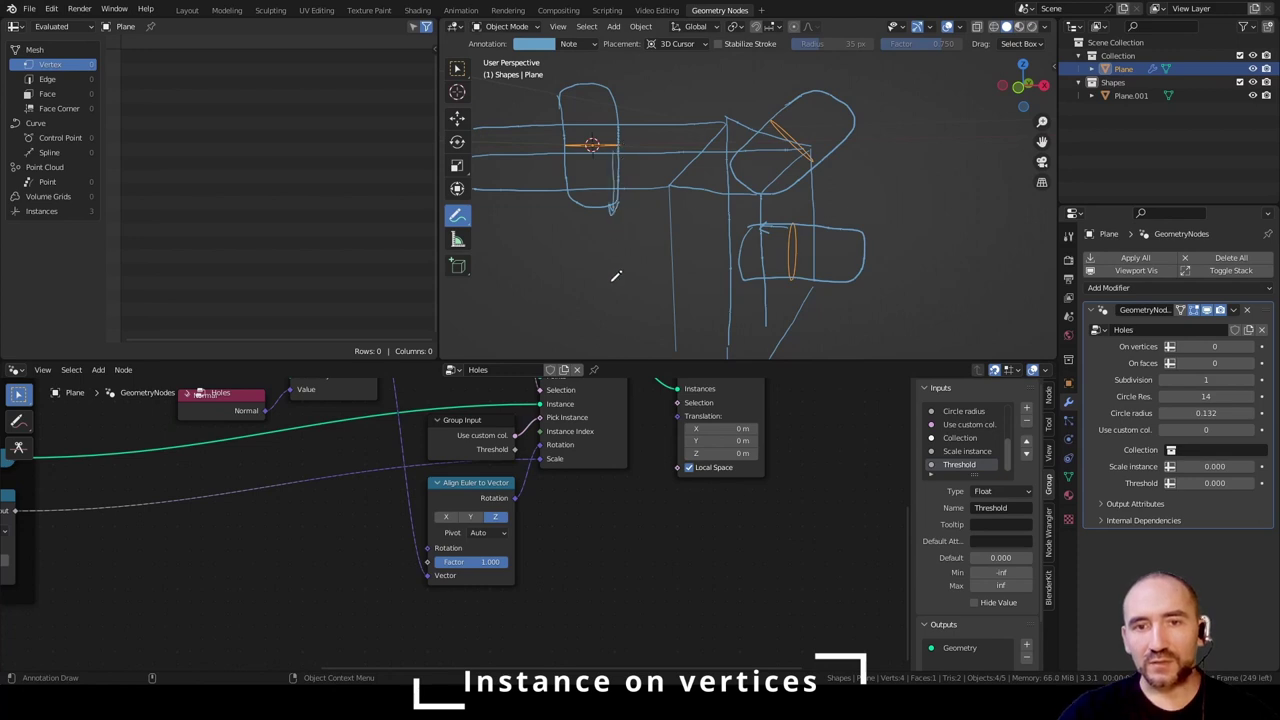
left_click_drag(805, 155, 722, 224)
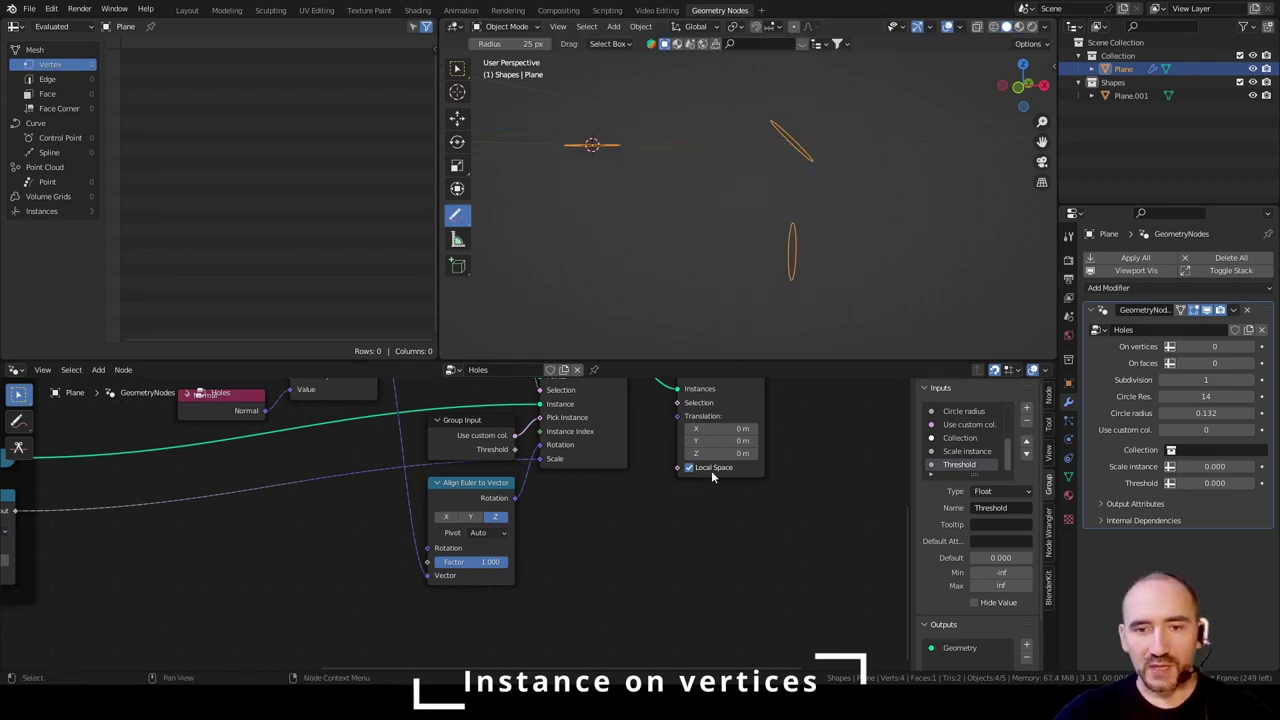
- Turn off Local Space on Translate Instances and place another Group Input node beside Align Euler to Vector
left_click(712, 468)
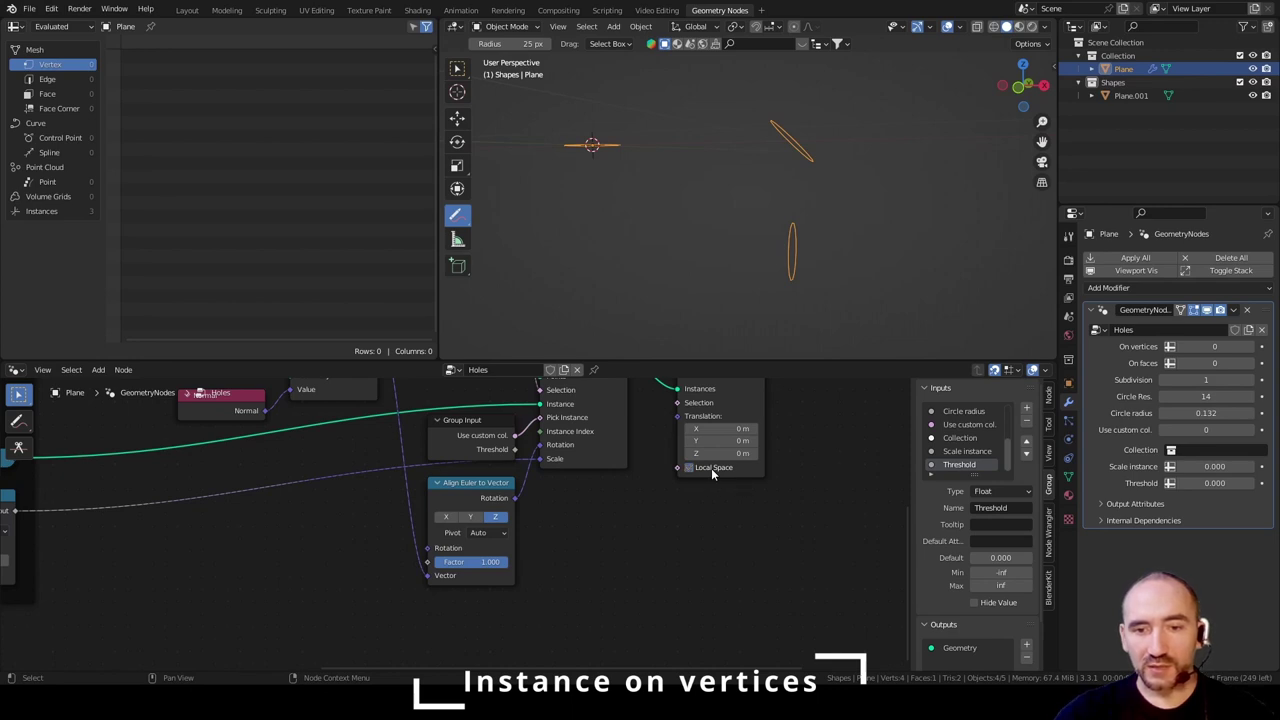
key("F3")
type("grou")
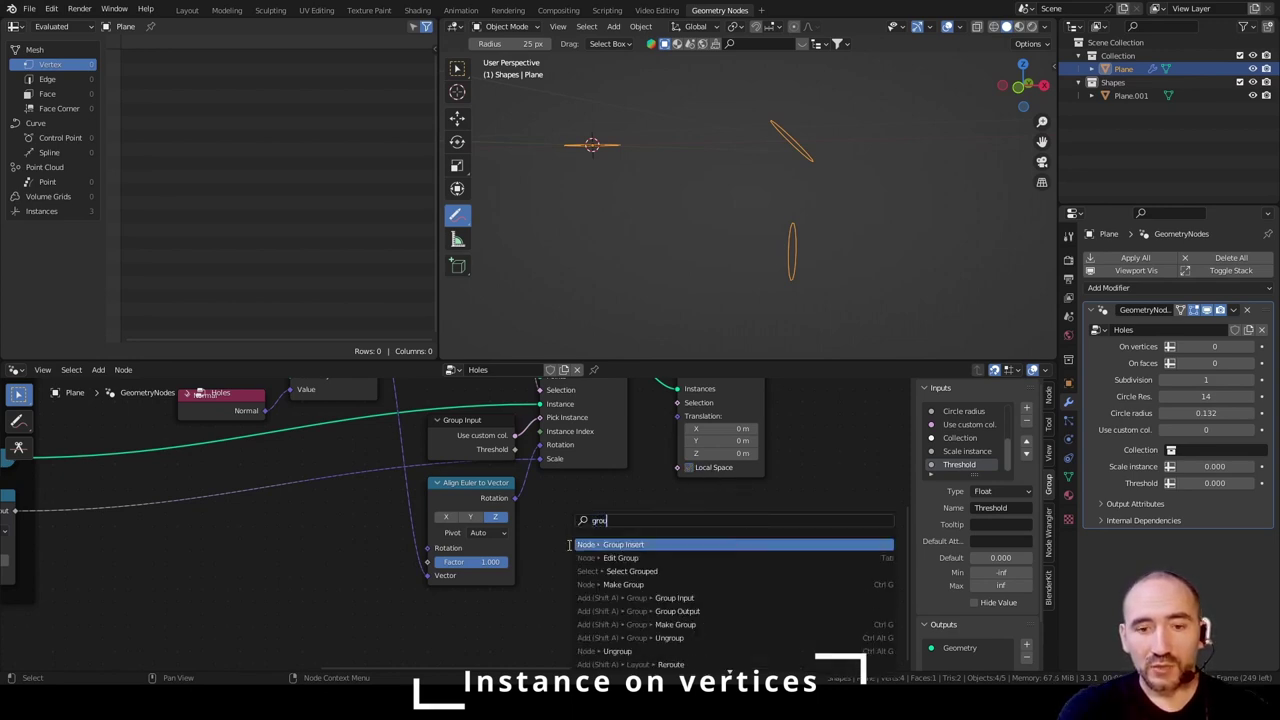
type("p inp")
key("Return")
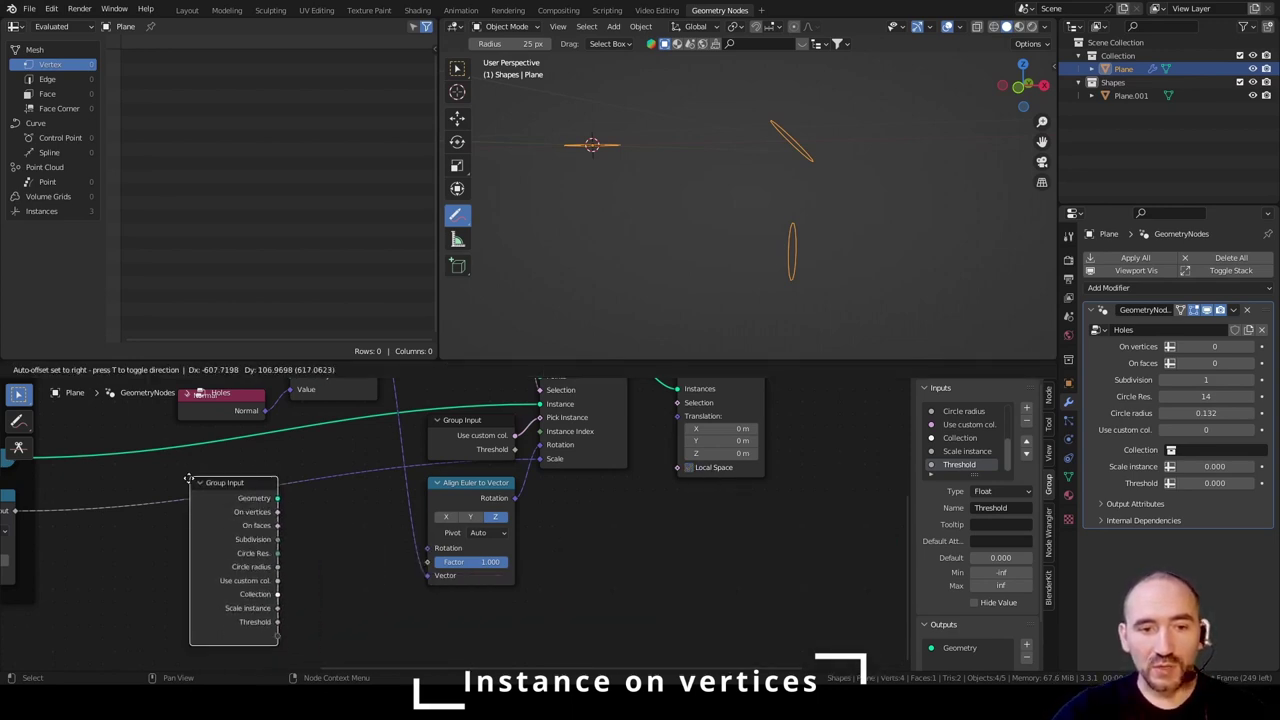
left_click(196, 465)
scroll(391, 489, "down", 2)
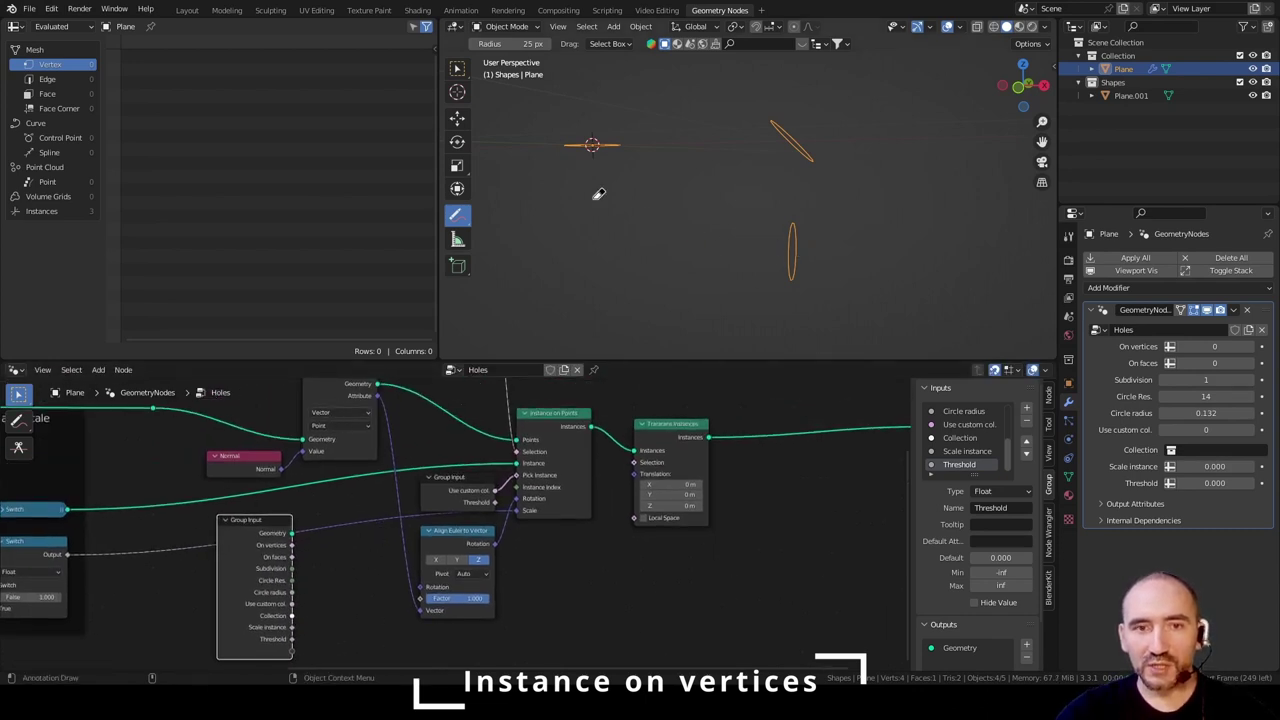
left_click(458, 70)
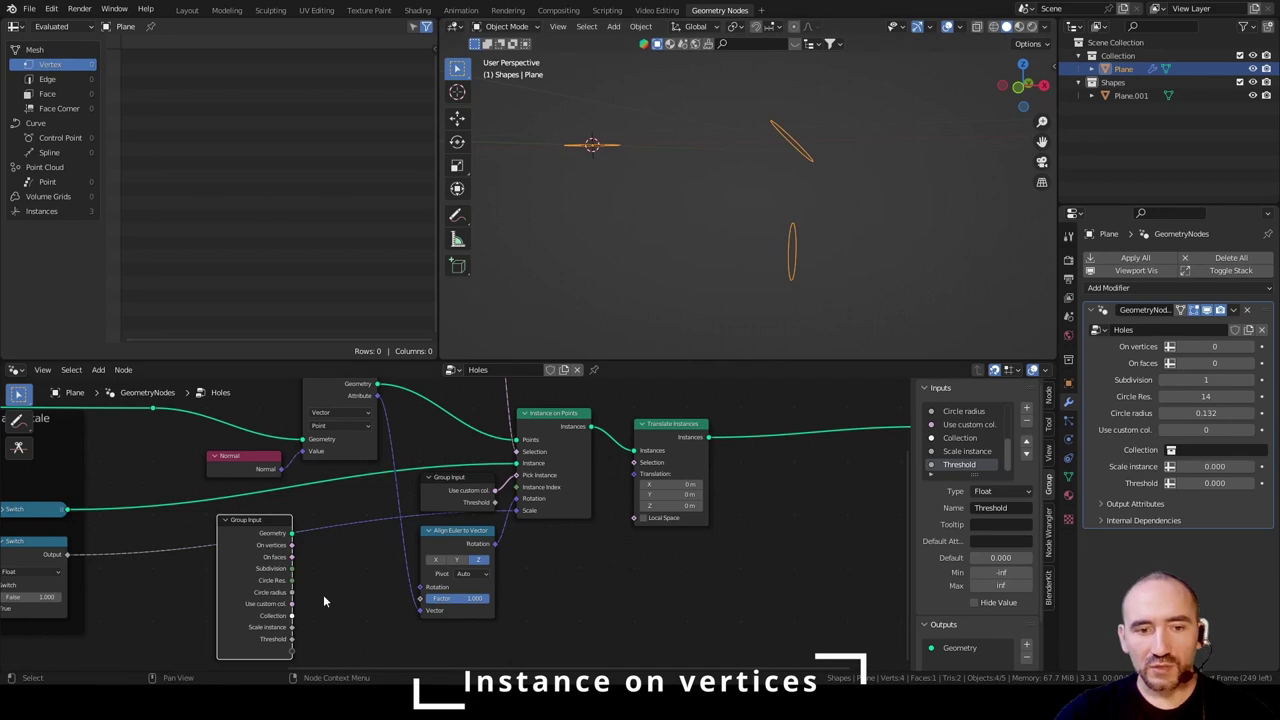
- Add a reroute on the captured normal link and branch it into a vector Scale node placed below Align Euler to Vector
scroll(323, 592, "up", 3)
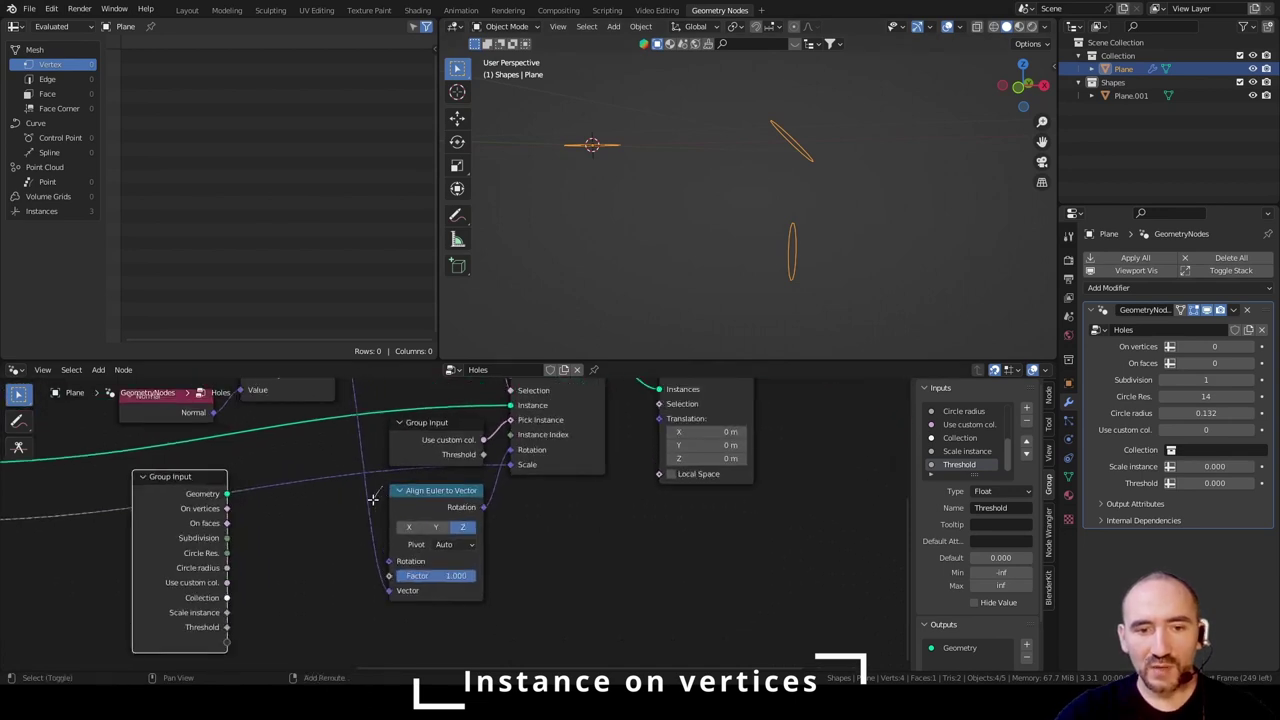
right_click_drag(374, 497, 357, 540, "shift")
left_click_drag(368, 505, 347, 598)
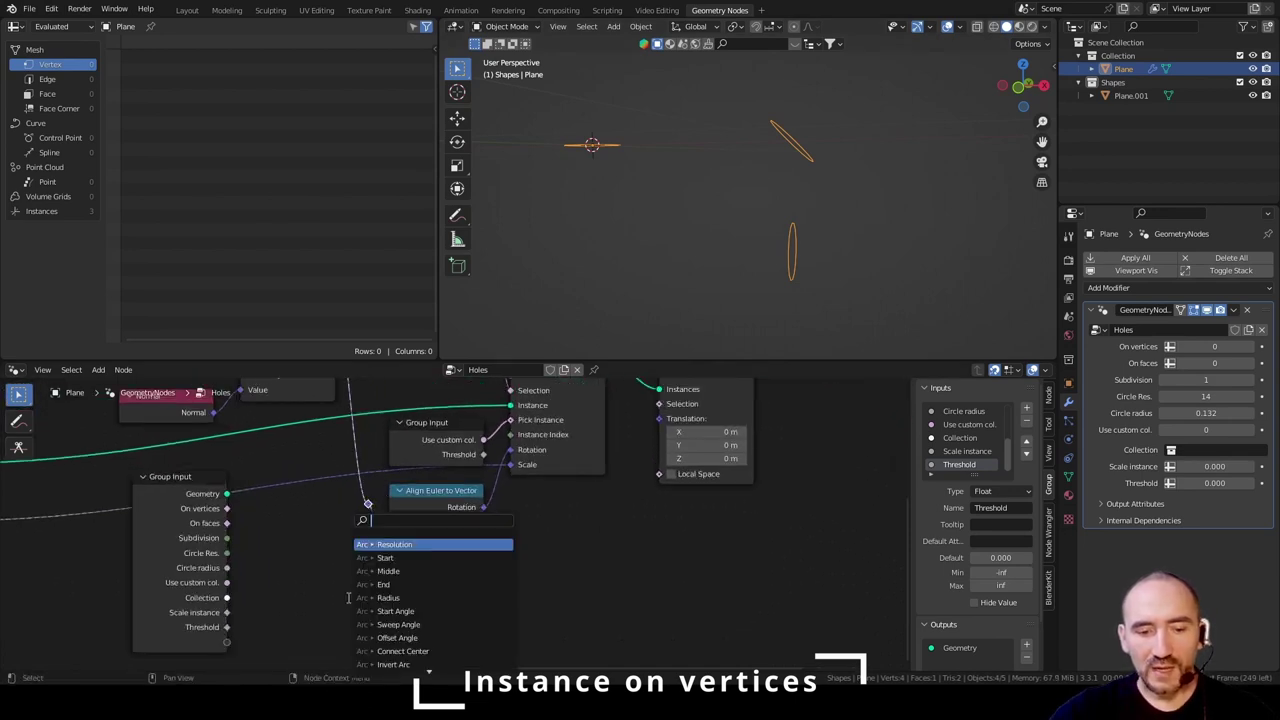
type("scal")
key("Return")
left_click(389, 625)
middle_click_drag(416, 619, 431, 536)
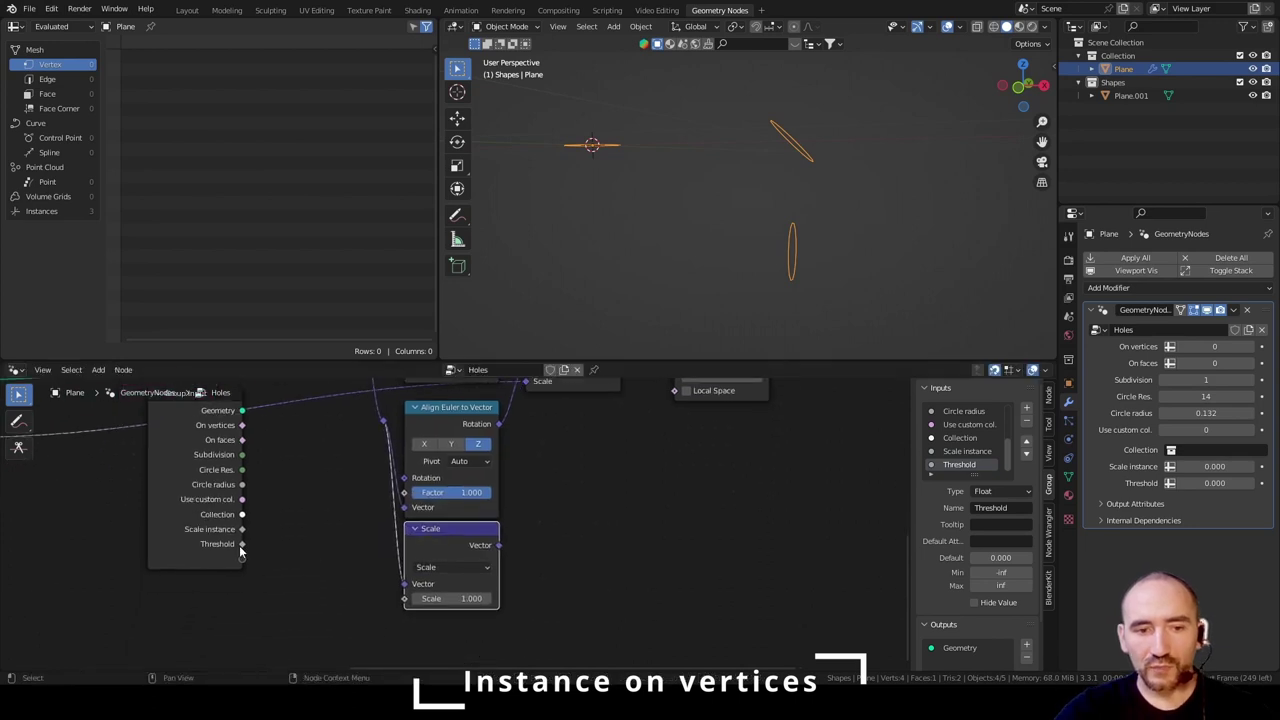
- Link Threshold to the Scale node's factor and its vector to Translate Instances' Translation, then try a Threshold of -0.102
left_click_drag(244, 546, 405, 598)
left_click_drag(499, 545, 675, 430)
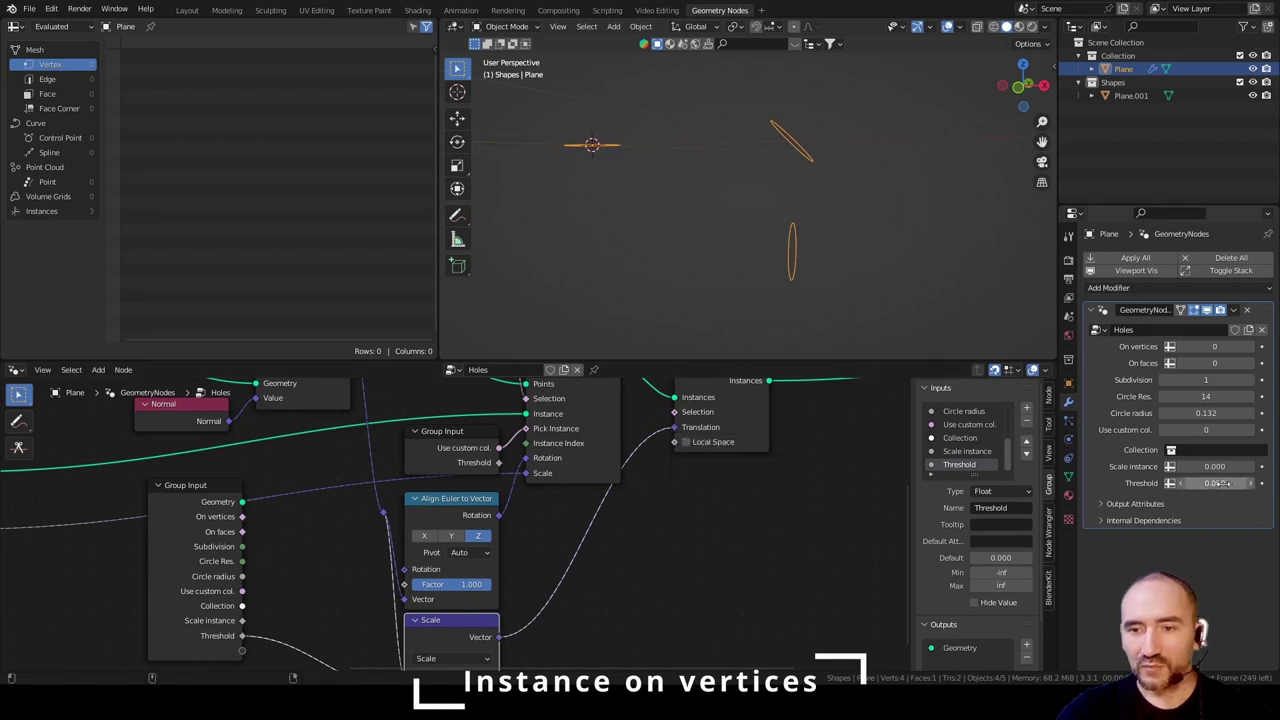
left_click_drag(1221, 484, 1190, 483)
- Insert a Multiply node with a value of -1 between the Threshold input and the Scale node's factor
middle_click_drag(505, 616, 612, 511)
left_click_drag(349, 531, 394, 491)
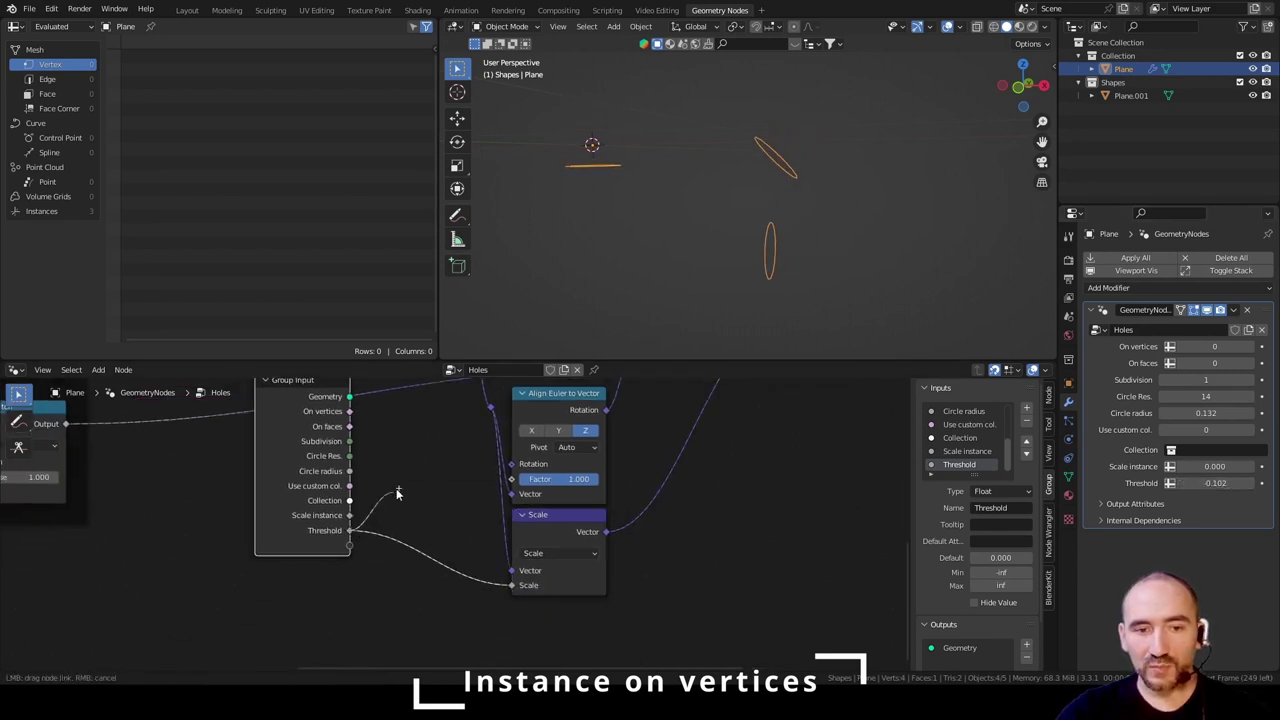
type("mul")
key("Return")
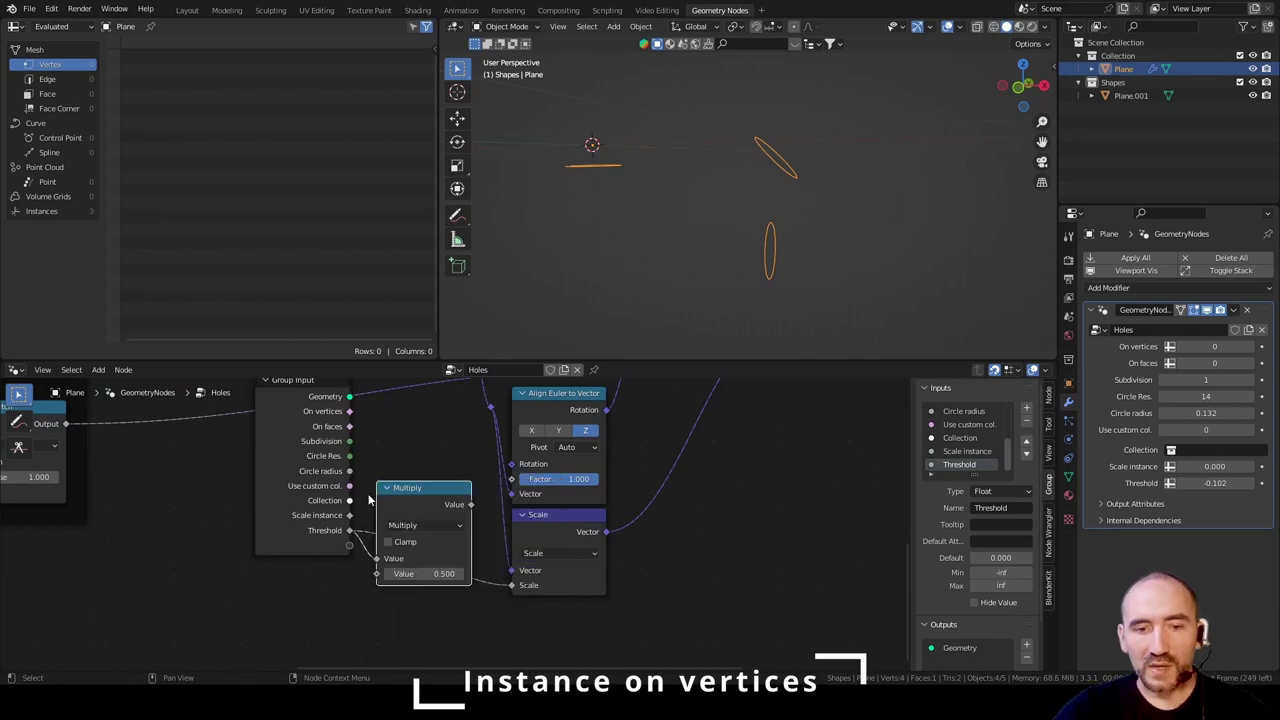
left_click(423, 571)
type("-1")
key("Return")
left_click_drag(470, 504, 511, 585)
- Reset the modifier's Threshold to 0 and switch the plane to Edit Mode to show the box outline
left_click(1213, 483)
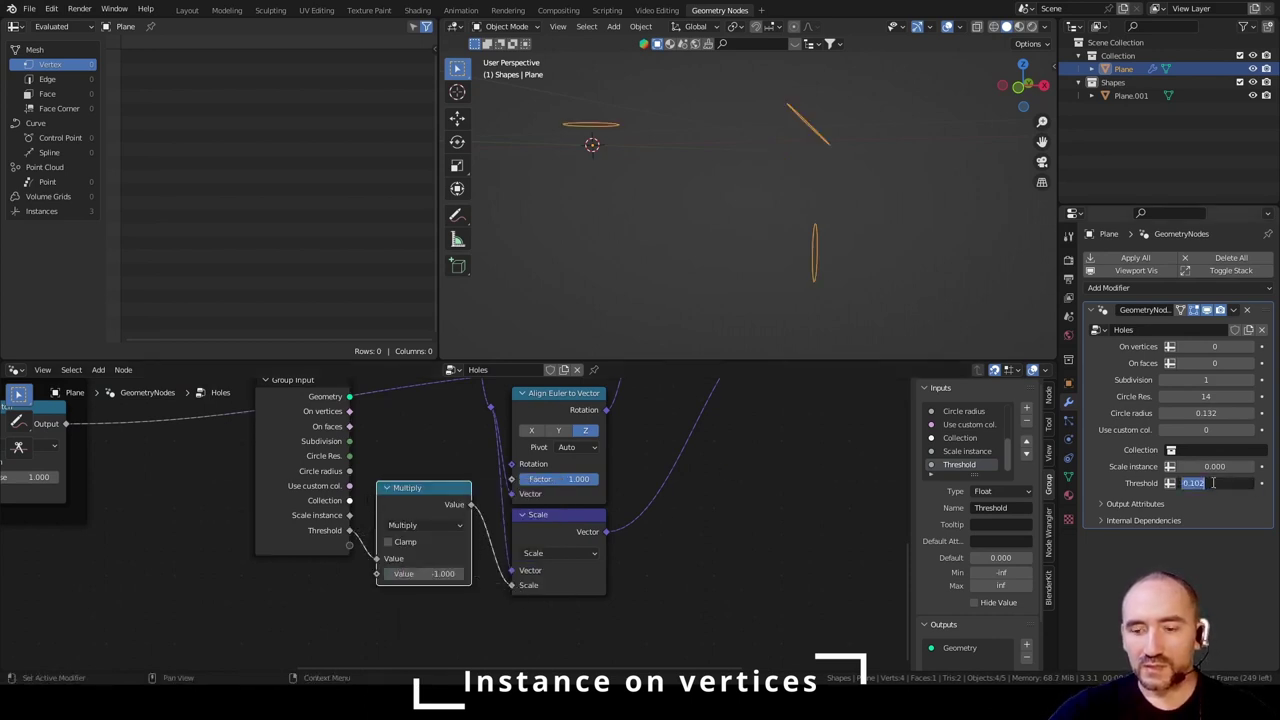
type("0")
key("Return")
key("Tab")
middle_click_drag(911, 234, 828, 233)
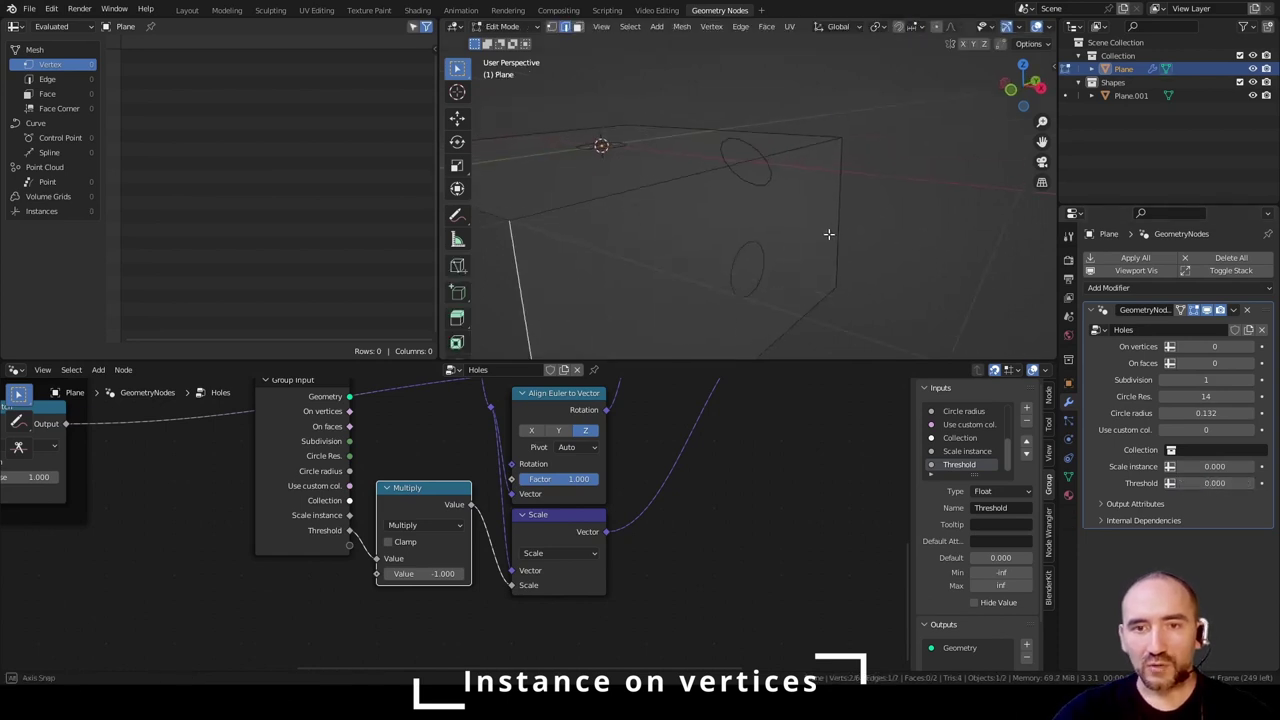
- Try Threshold values of 0.04, 0.184, 0.231 and 0.101 to shift the circles relative to the box edges
left_click(1213, 483)
type("0.04")
key("Return")
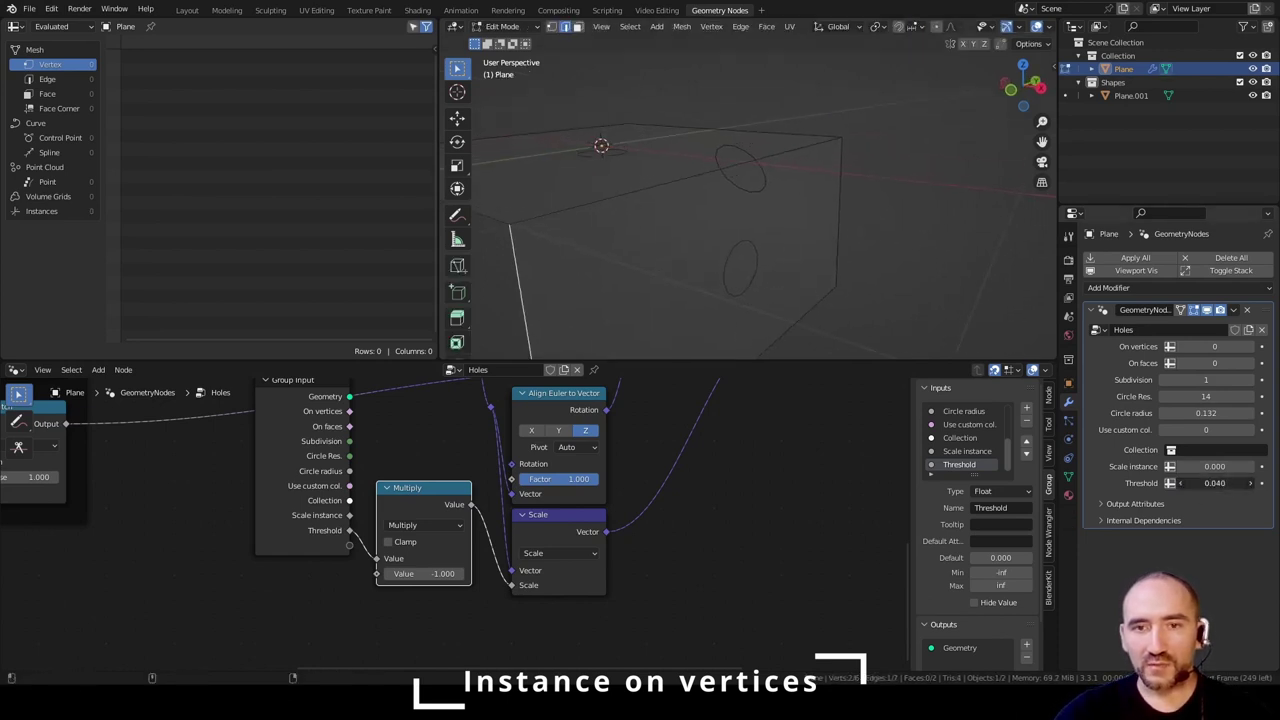
left_click_drag(1213, 483, 1230, 483)
middle_click_drag(672, 285, 717, 280)
left_click_drag(1213, 483, 1217, 483)
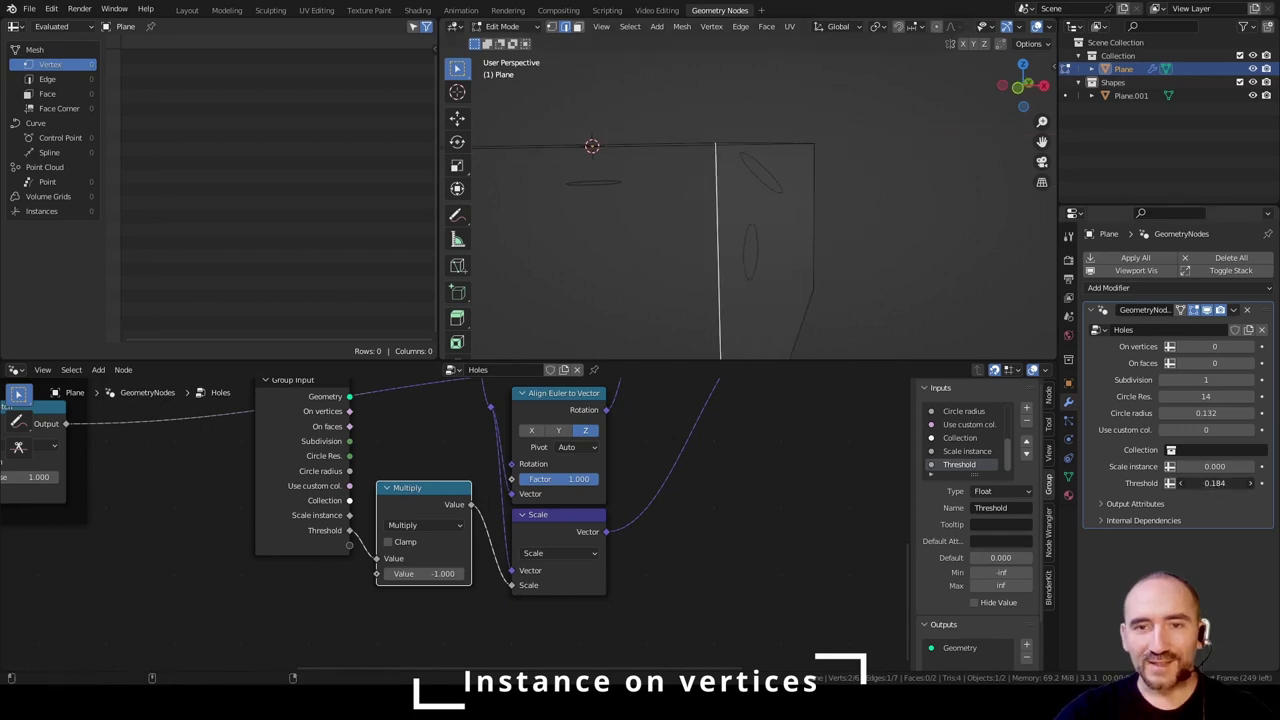
middle_click_drag(760, 180, 809, 195)
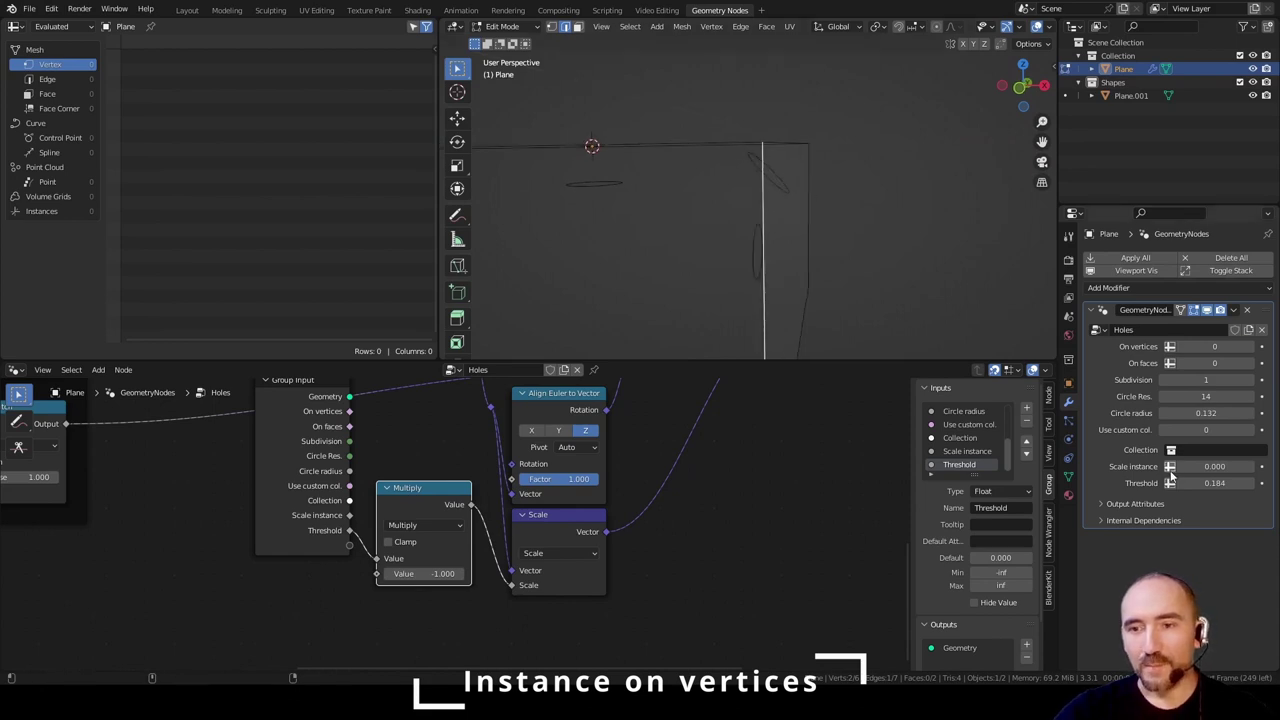
left_click_drag(1204, 482, 1230, 482)
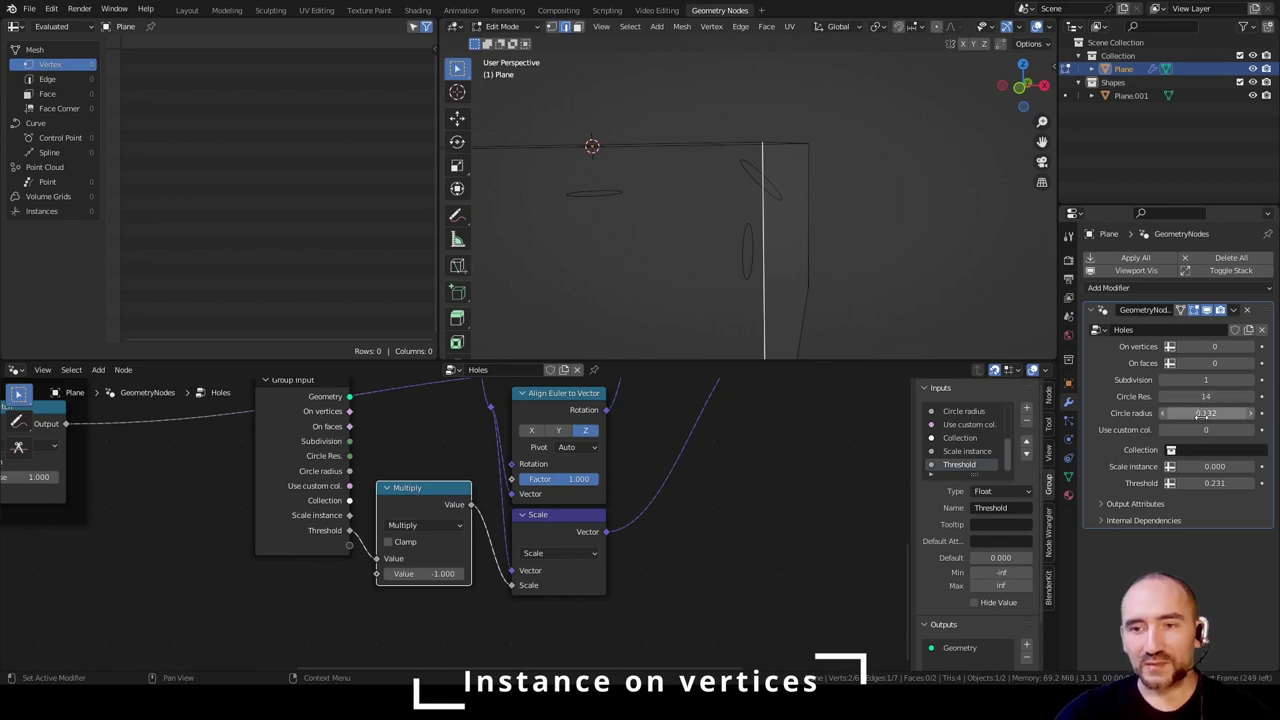
left_click_drag(1214, 483, 1168, 483)
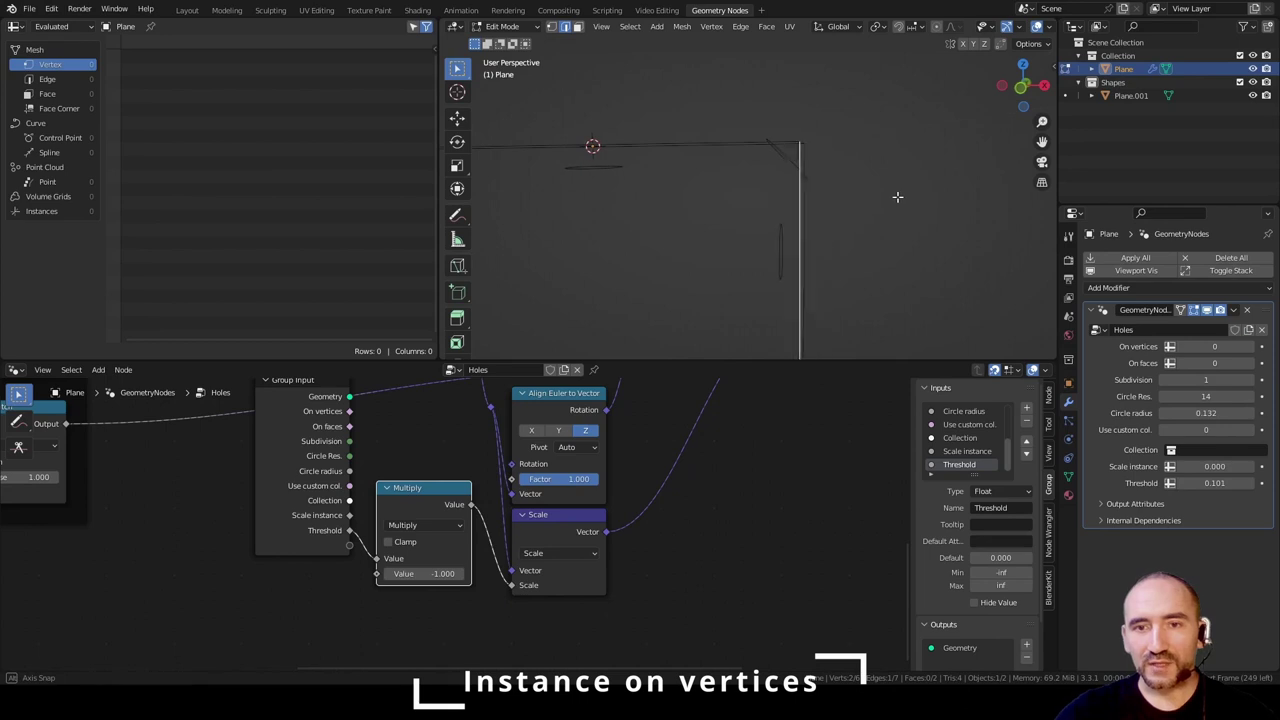
- In front view, raise the Threshold to 0.173 so the corner circle lies inside the box outline
middle_click_drag(894, 194, 735, 145)
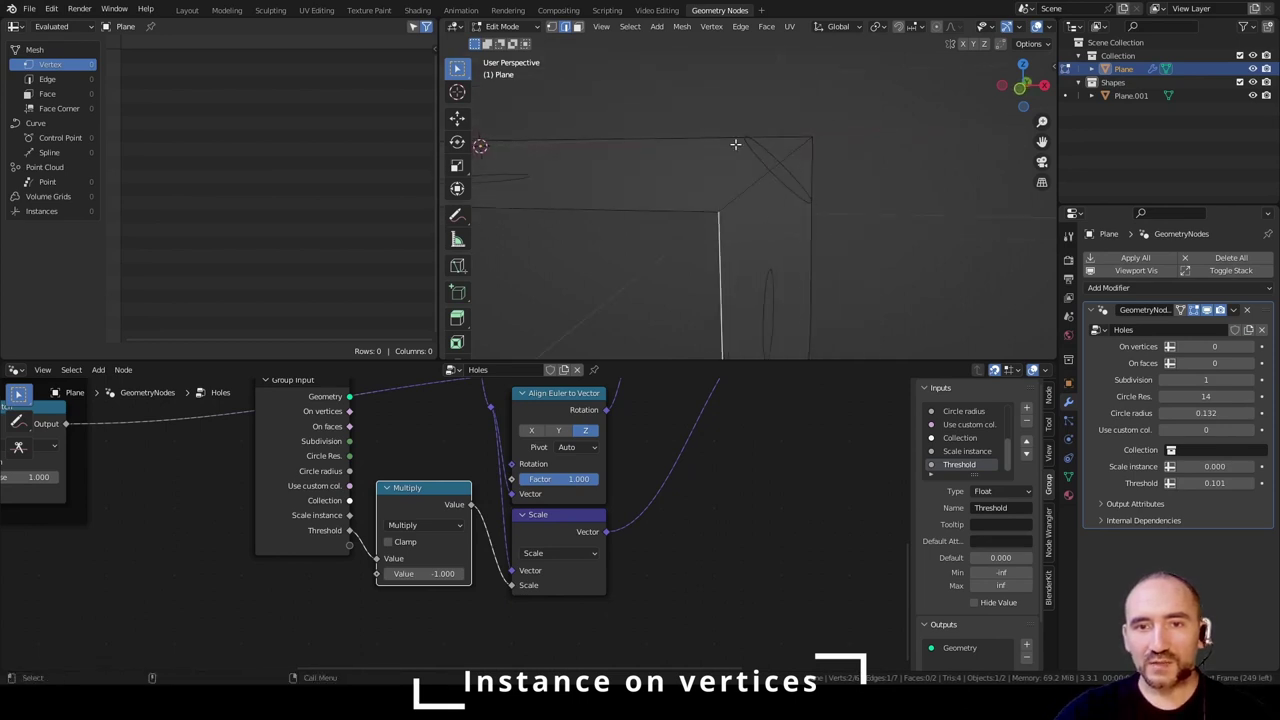
key("KP_1")
scroll(854, 157, "up", 2)
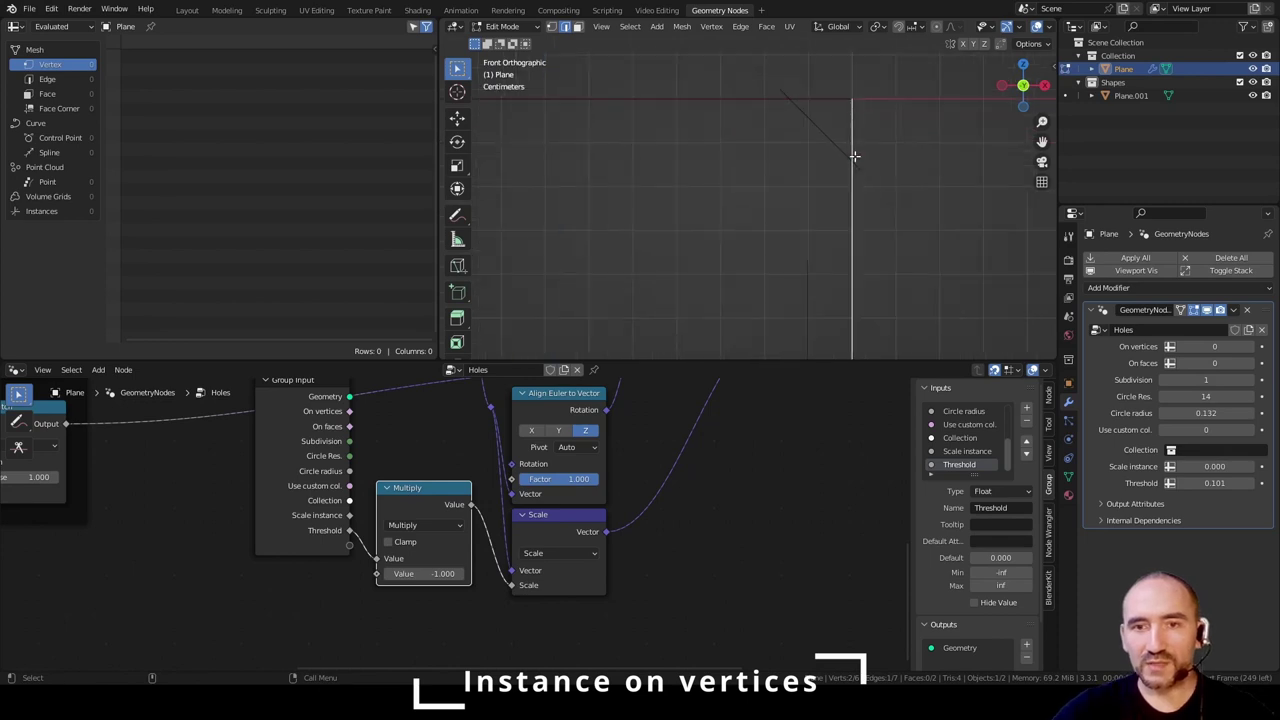
middle_click_drag(854, 157, 785, 184, "shift")
scroll(783, 184, "up", 1)
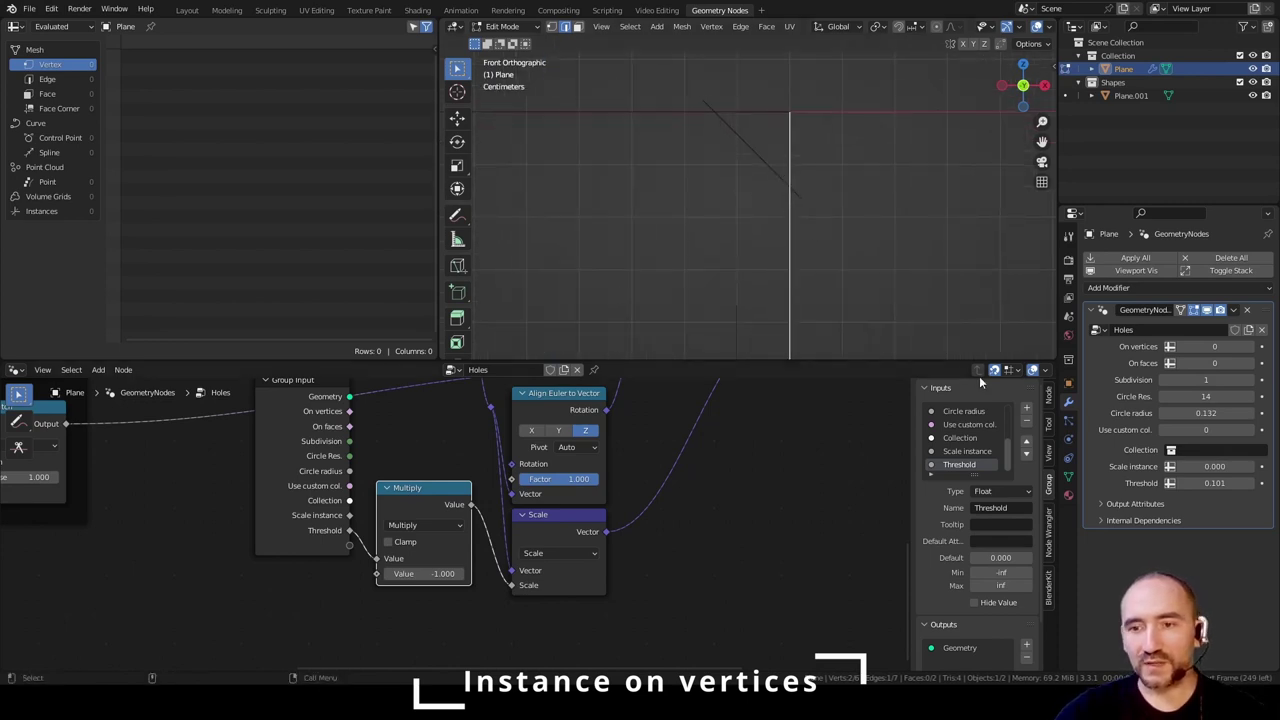
left_click_drag(1213, 484, 1255, 483)
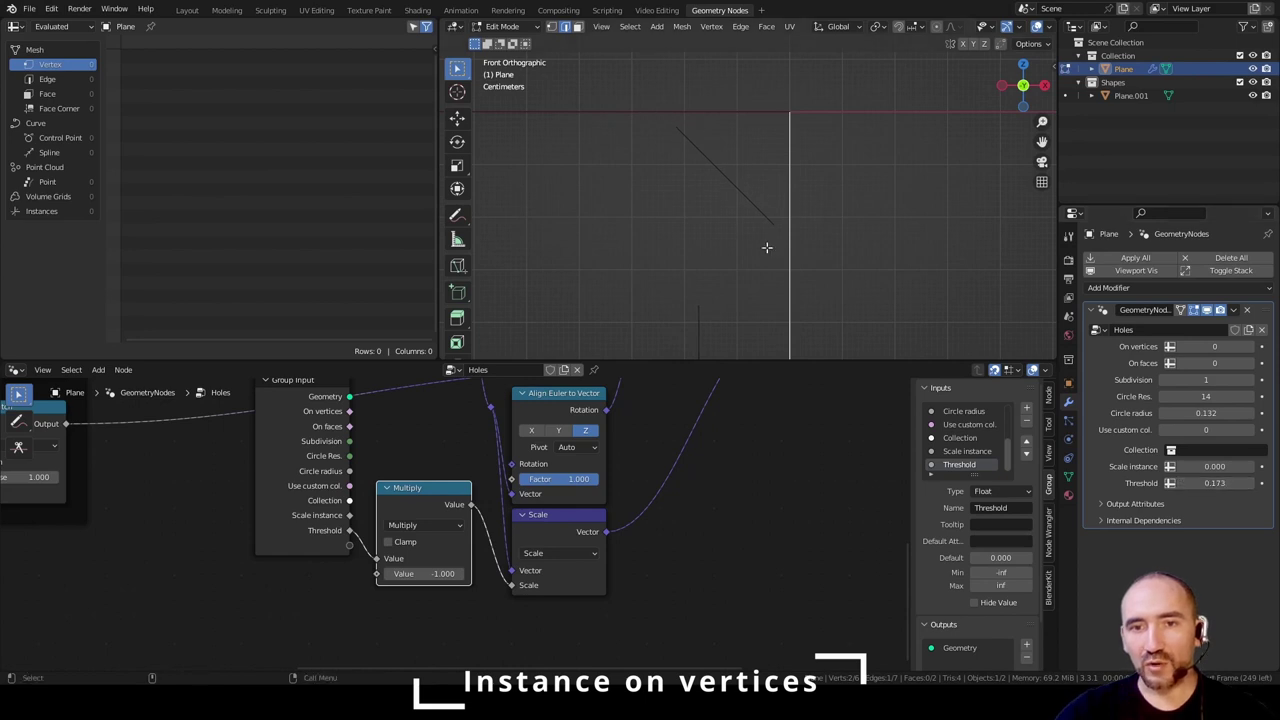
- Collapse the Scale node, hide the unused sockets on the Threshold Group Input, and align that node beside Multiply
scroll(751, 165, "down", 5)
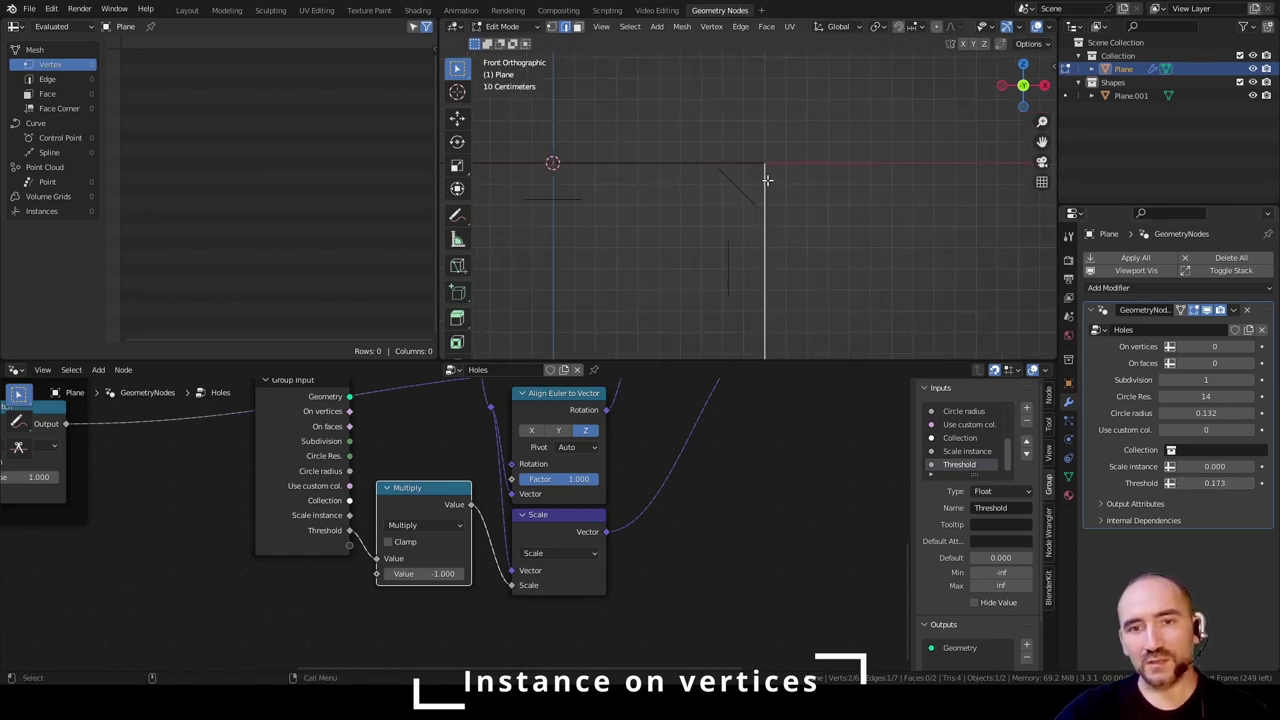
middle_click_drag(711, 171, 766, 127, "shift")
scroll(460, 604, "down", 4)
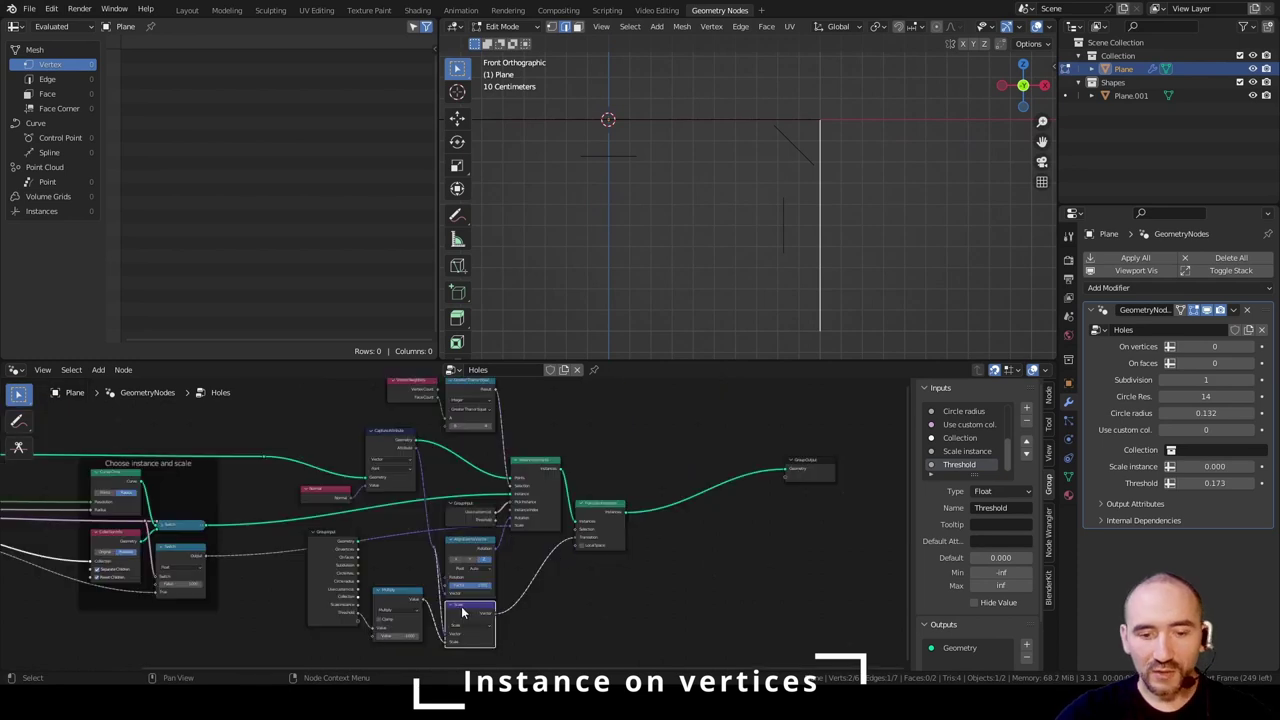
left_click_drag(461, 606, 461, 612)
left_click(335, 568)
key("ctrl+h")
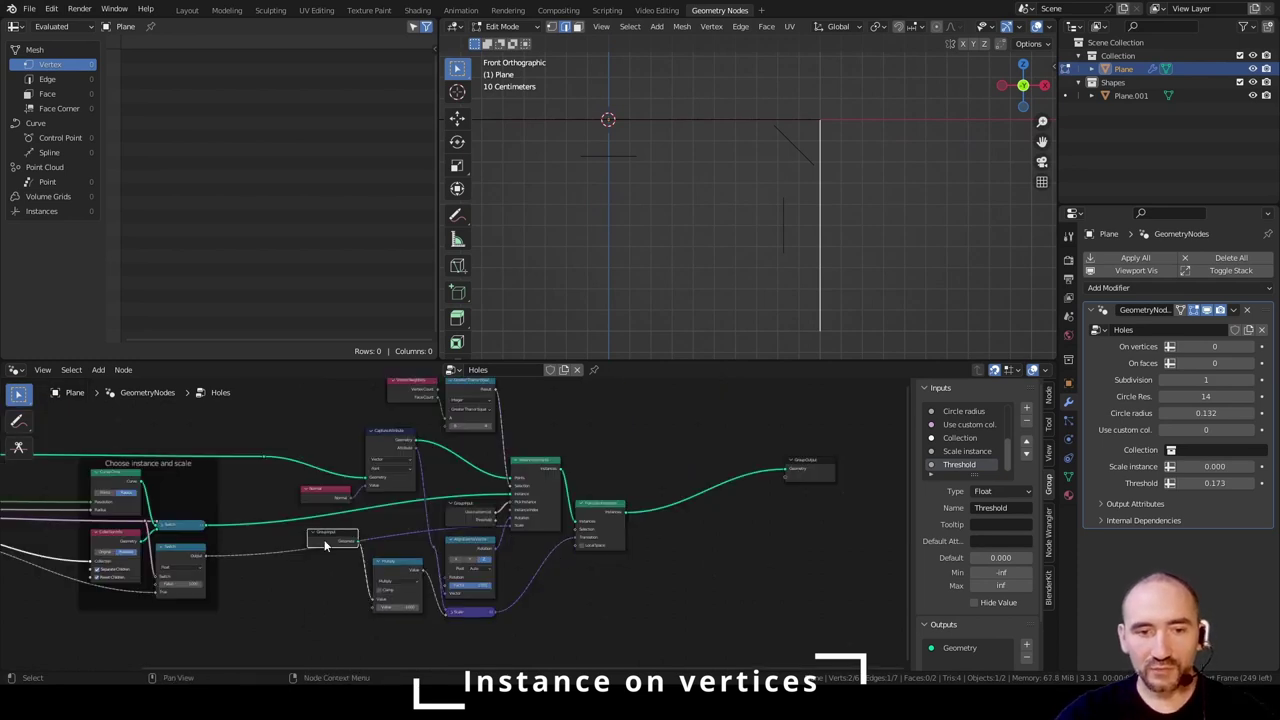
left_click_drag(326, 544, 330, 591)
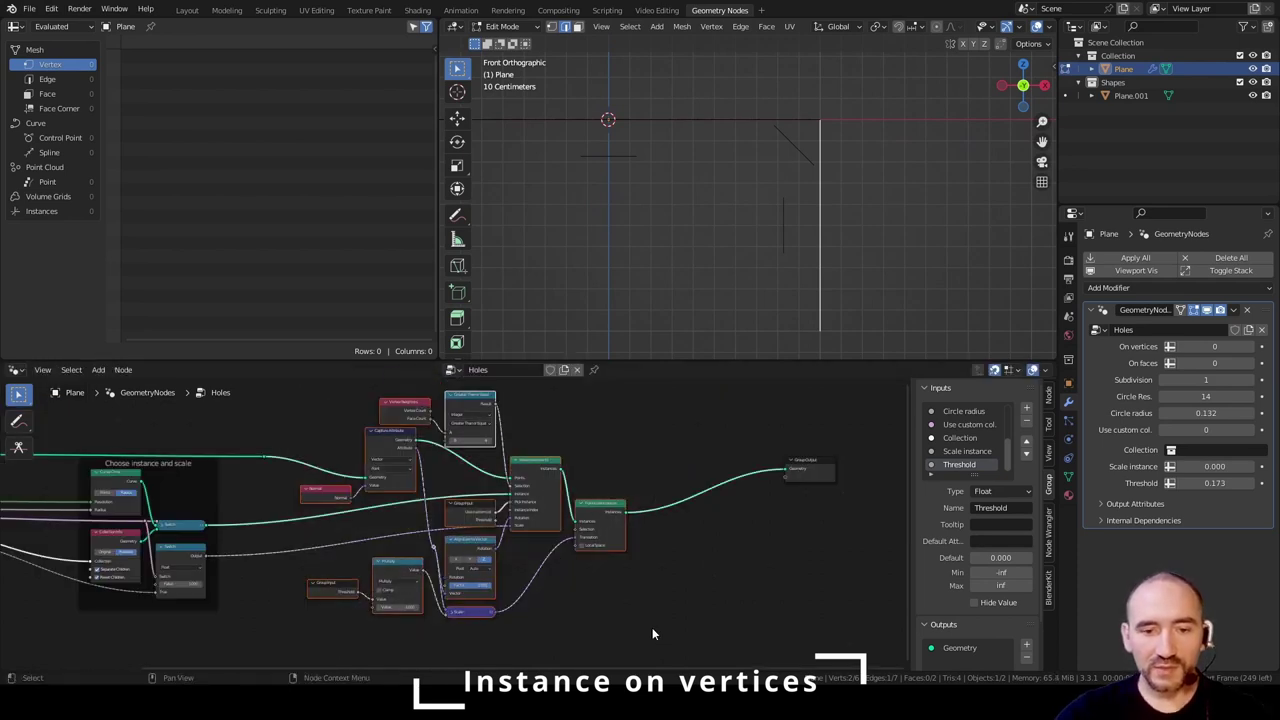
- Enclose the selected instancing nodes in a frame labelled "Instance on vertices"
key("ctrl+j")
key("F2")
type("In")
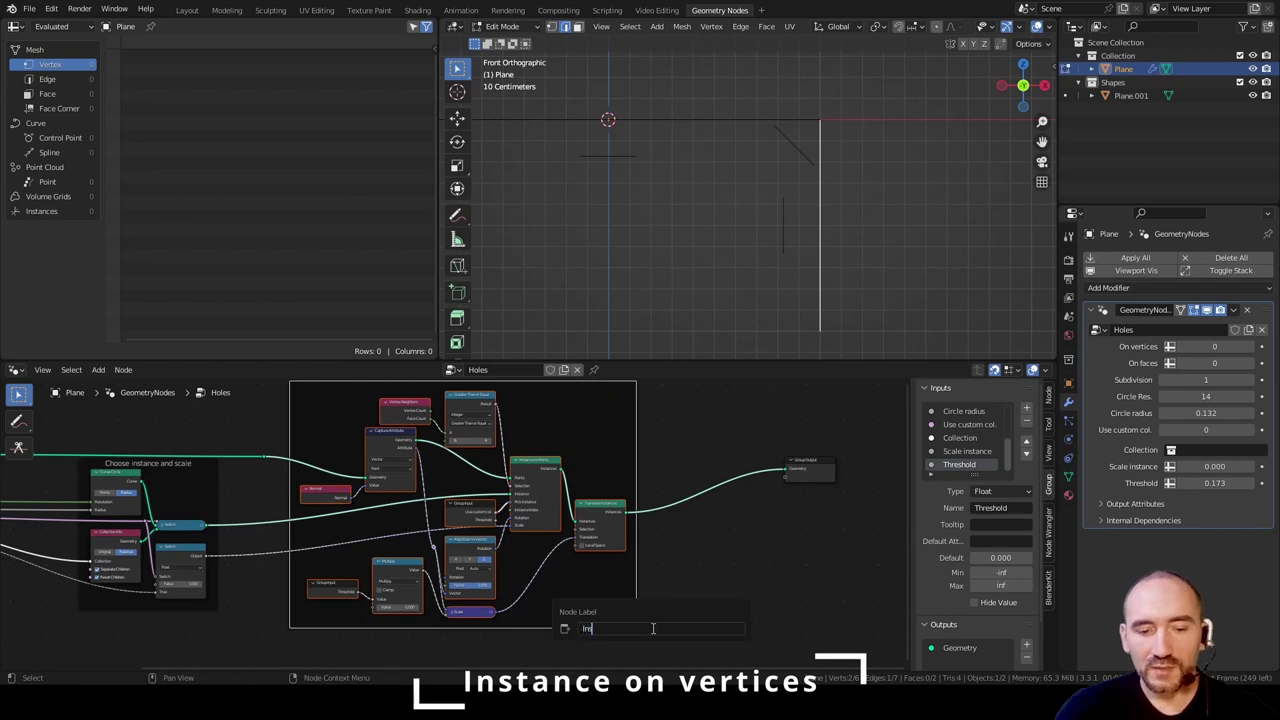
type("stance on ve")
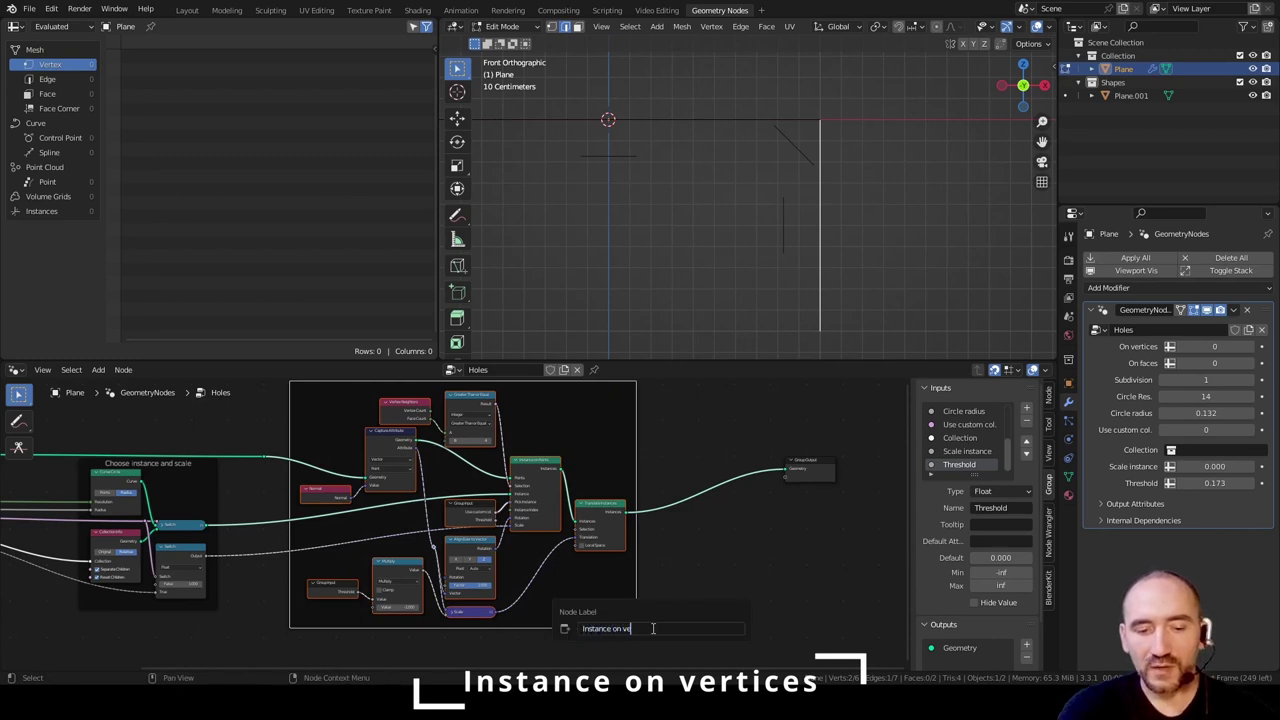
type("rtices")
key("Return")
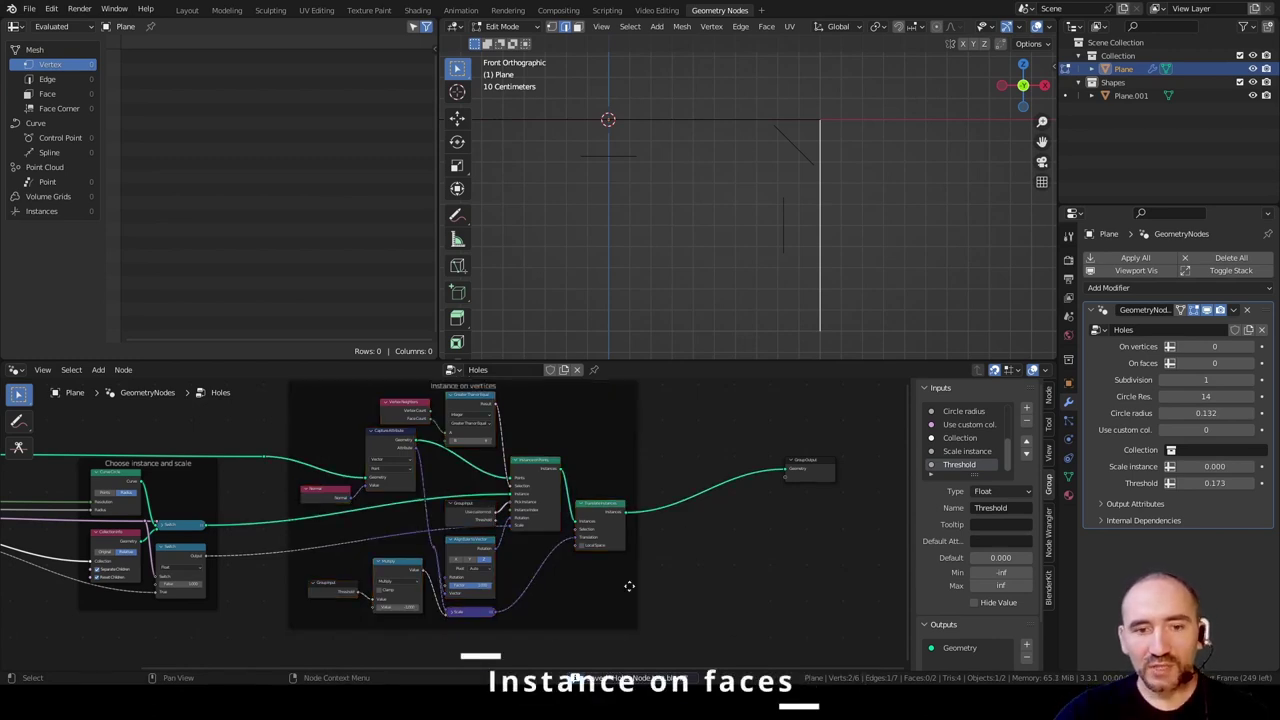
- Duplicate the whole "Instance on vertices" frame with its nodes and place the copy directly below the original
scroll(687, 476, "down", 2)
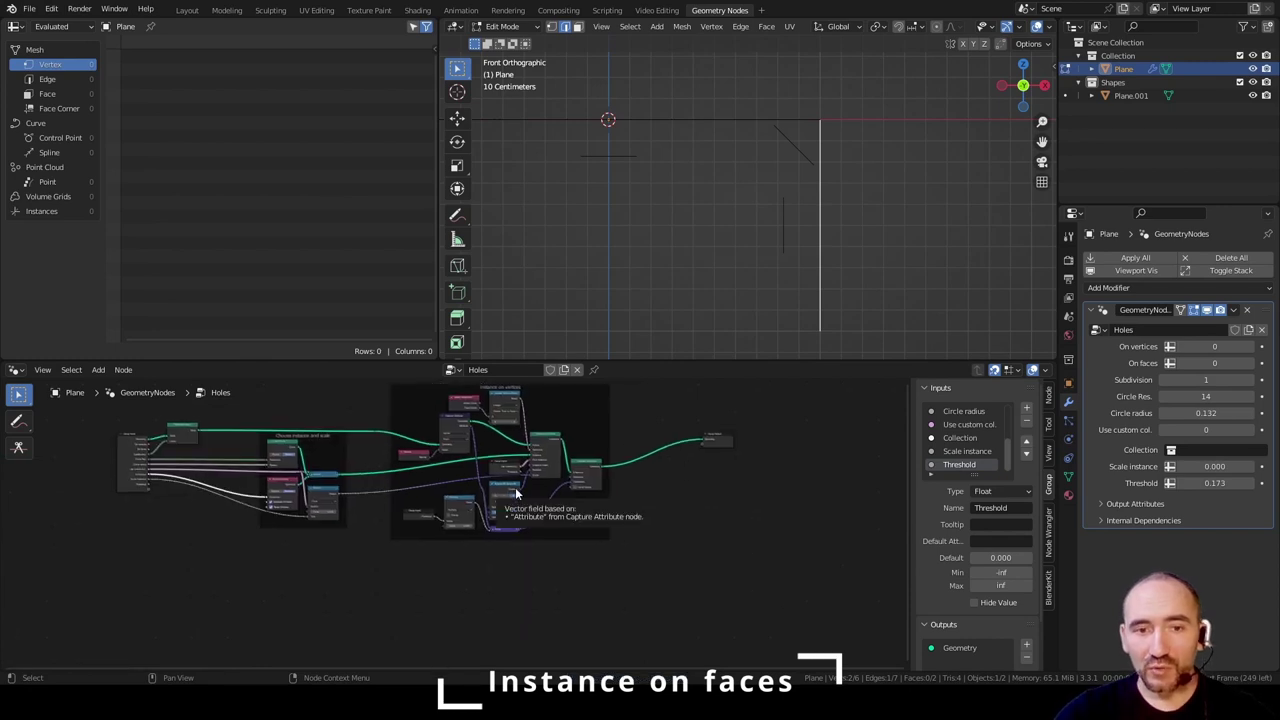
scroll(515, 500, "up", 2)
scroll(430, 420, "down", 3)
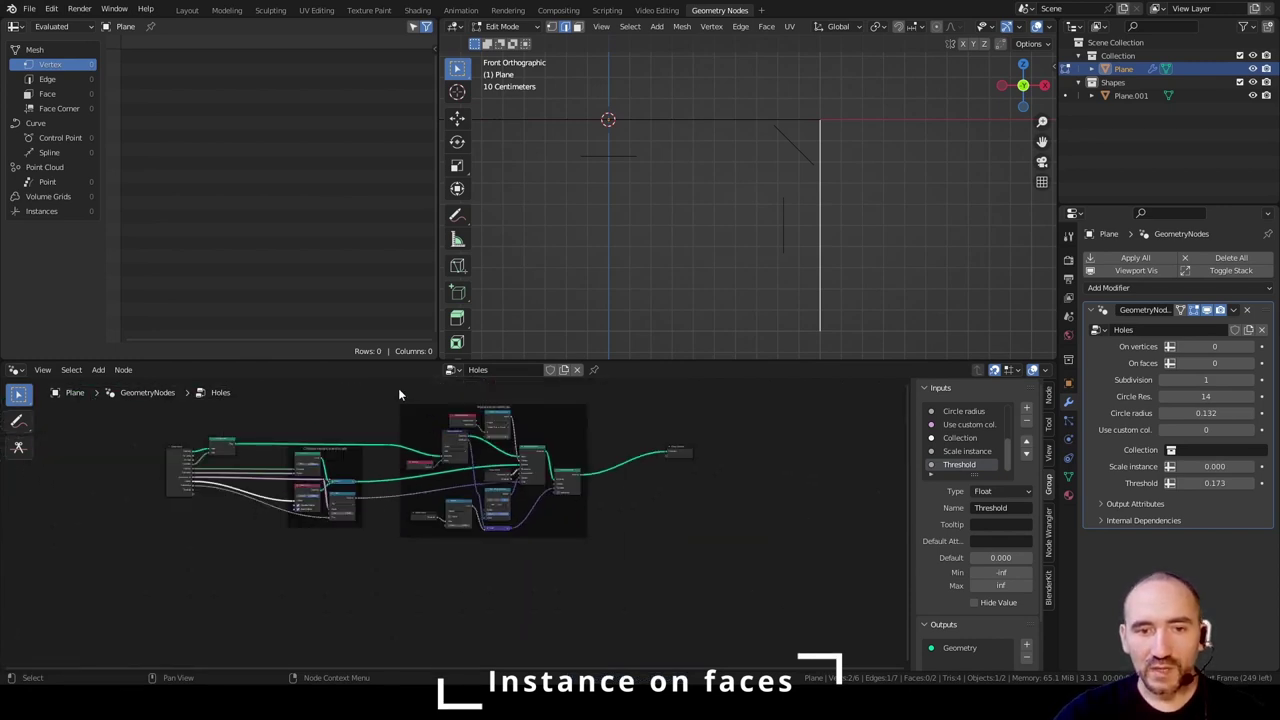
left_click_drag(398, 388, 596, 558)
key("shift+d")
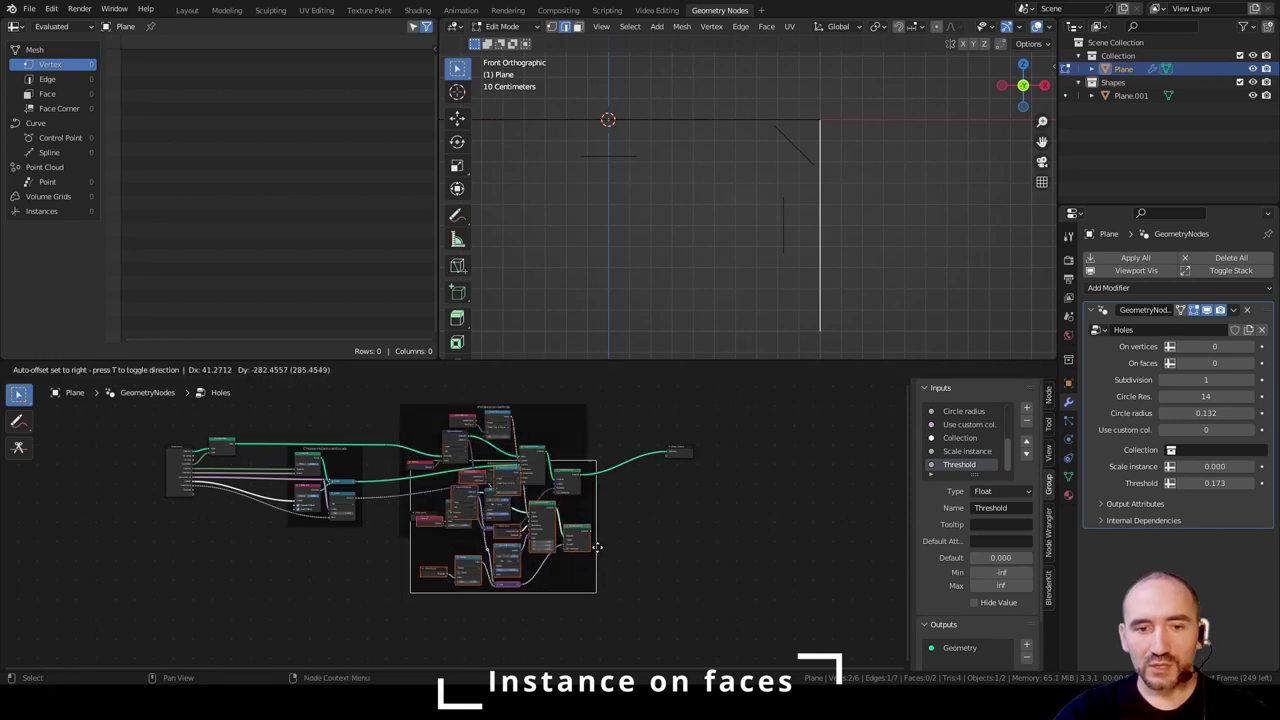
left_click(592, 624)
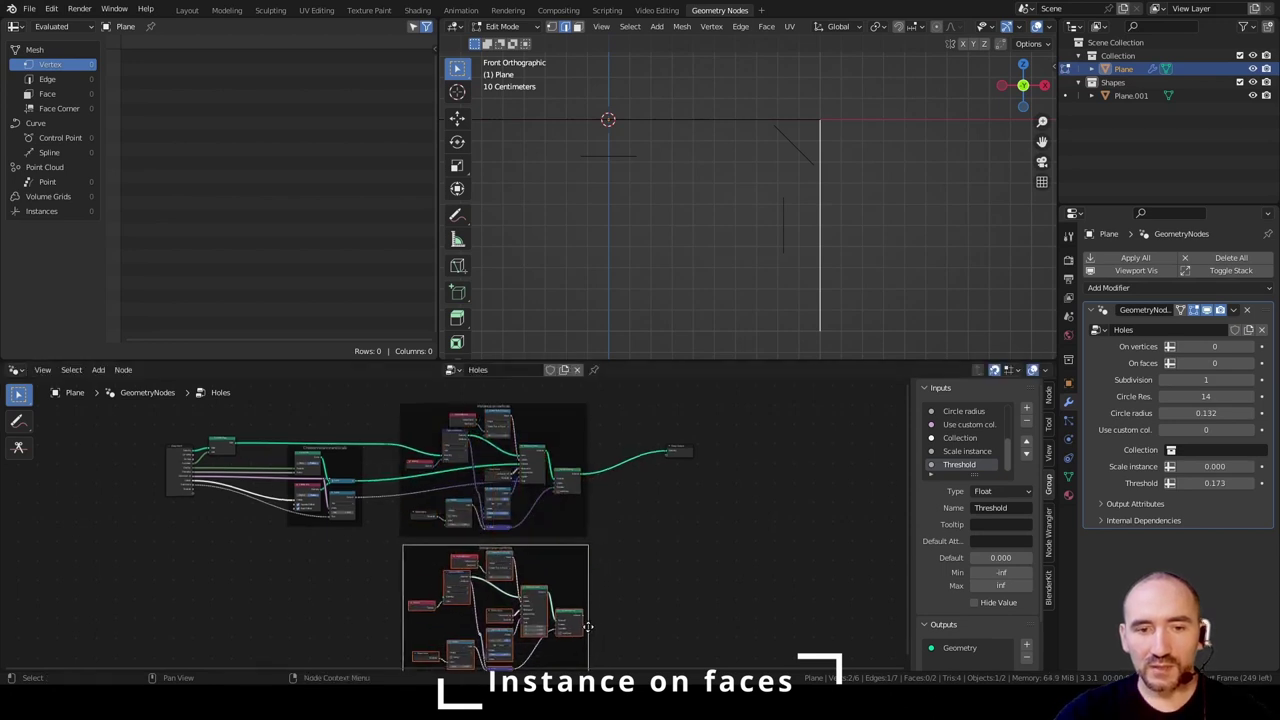
- Link the subdivided mesh geometry to the duplicated frame's Capture Attribute node and set its domain to Face
scroll(540, 505, "up", 3)
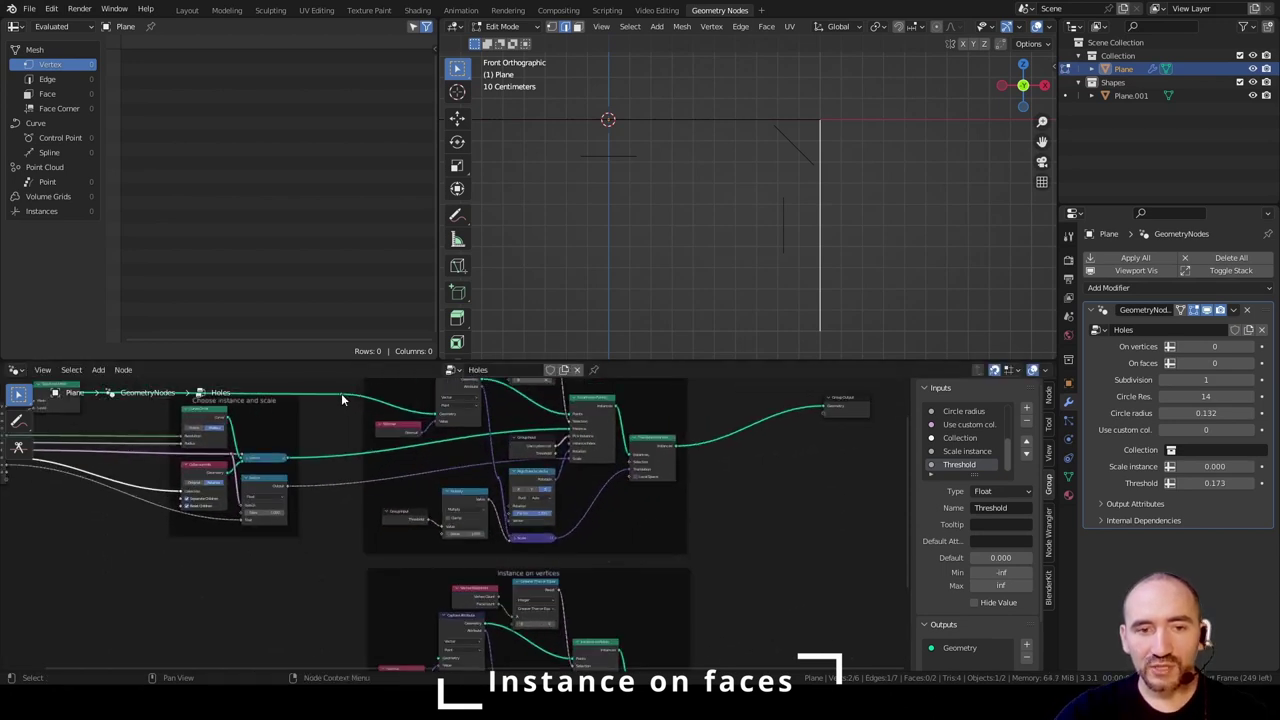
left_click_drag(341, 399, 440, 620)
scroll(440, 620, "up", 3)
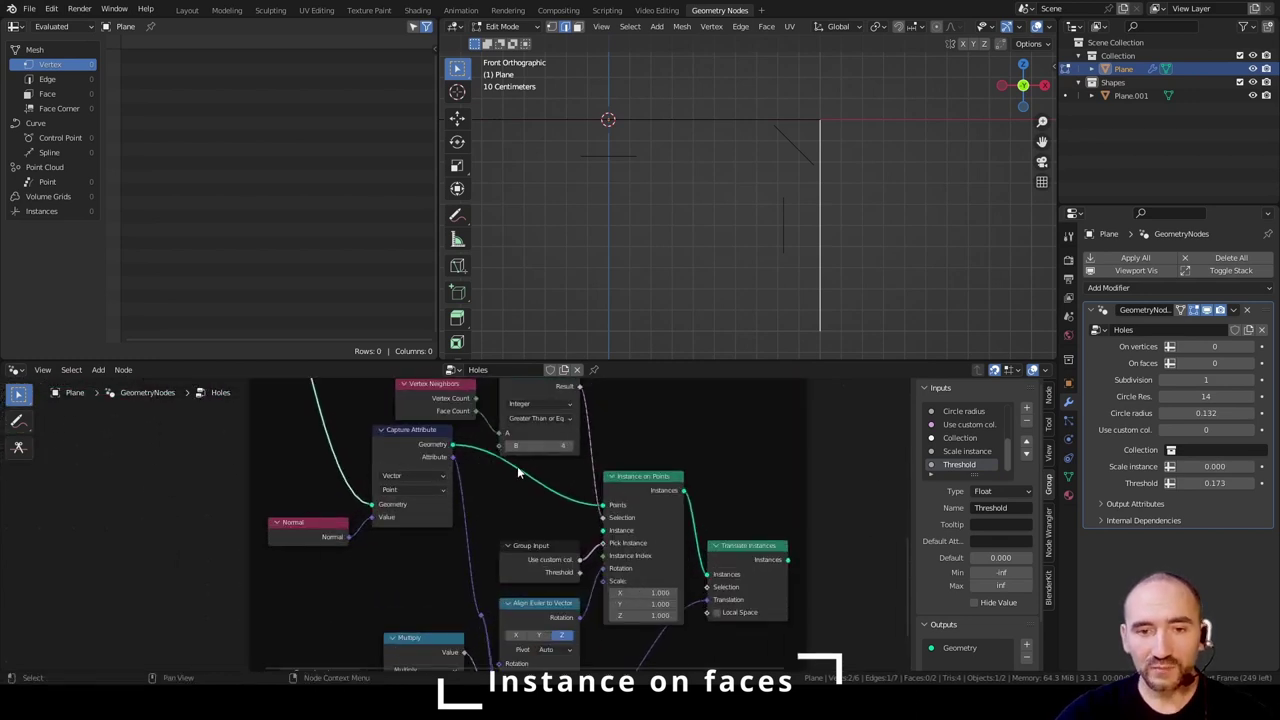
middle_click_drag(437, 535, 401, 509)
scroll(401, 509, "up", 1)
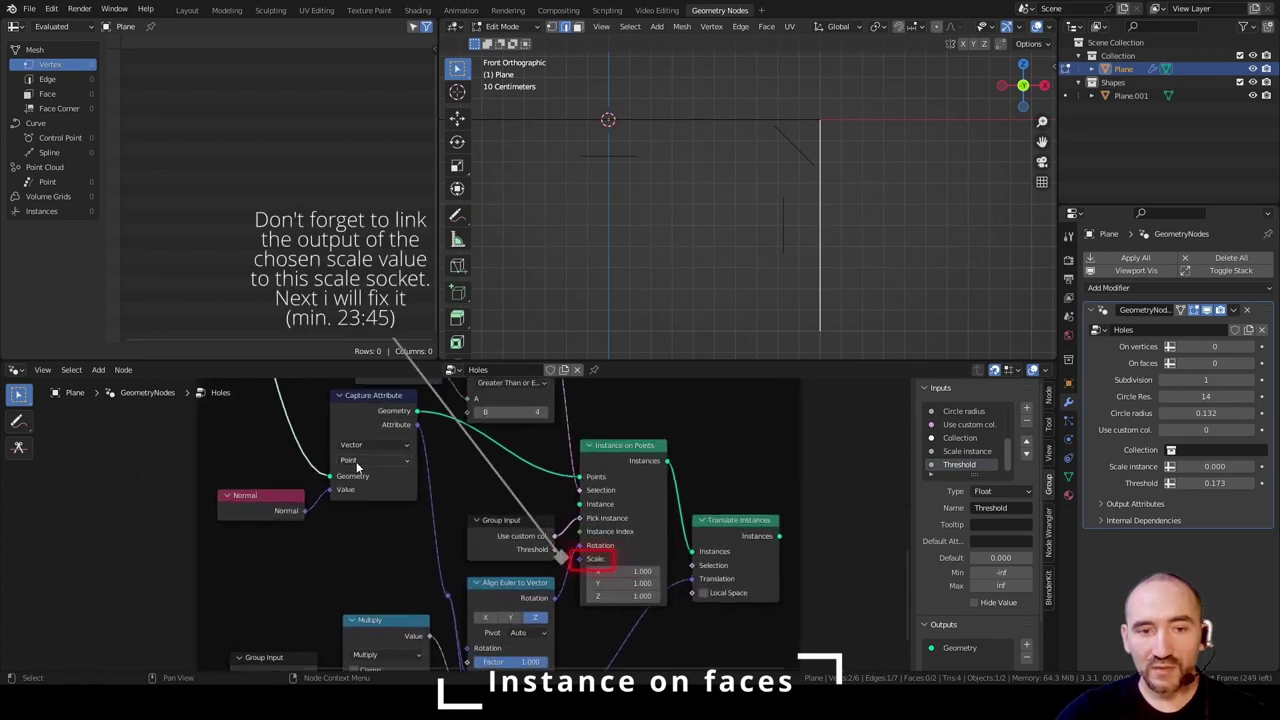
left_click(358, 463)
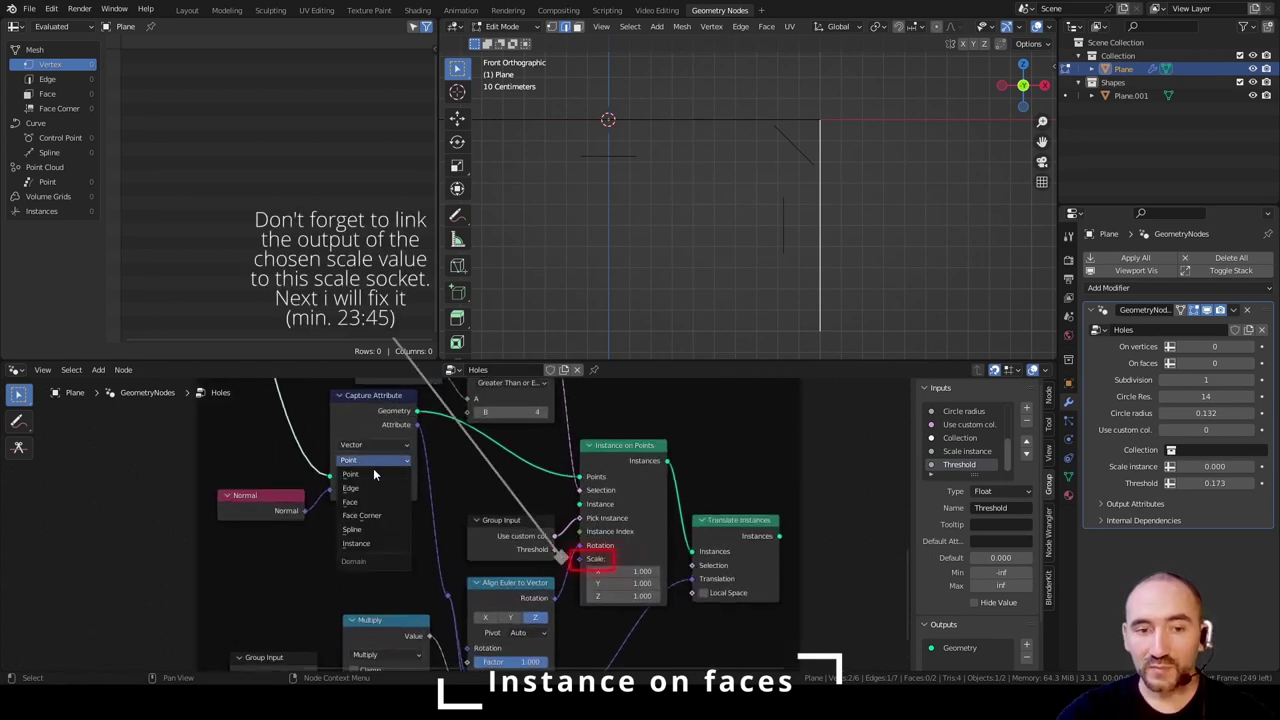
left_click(376, 502)
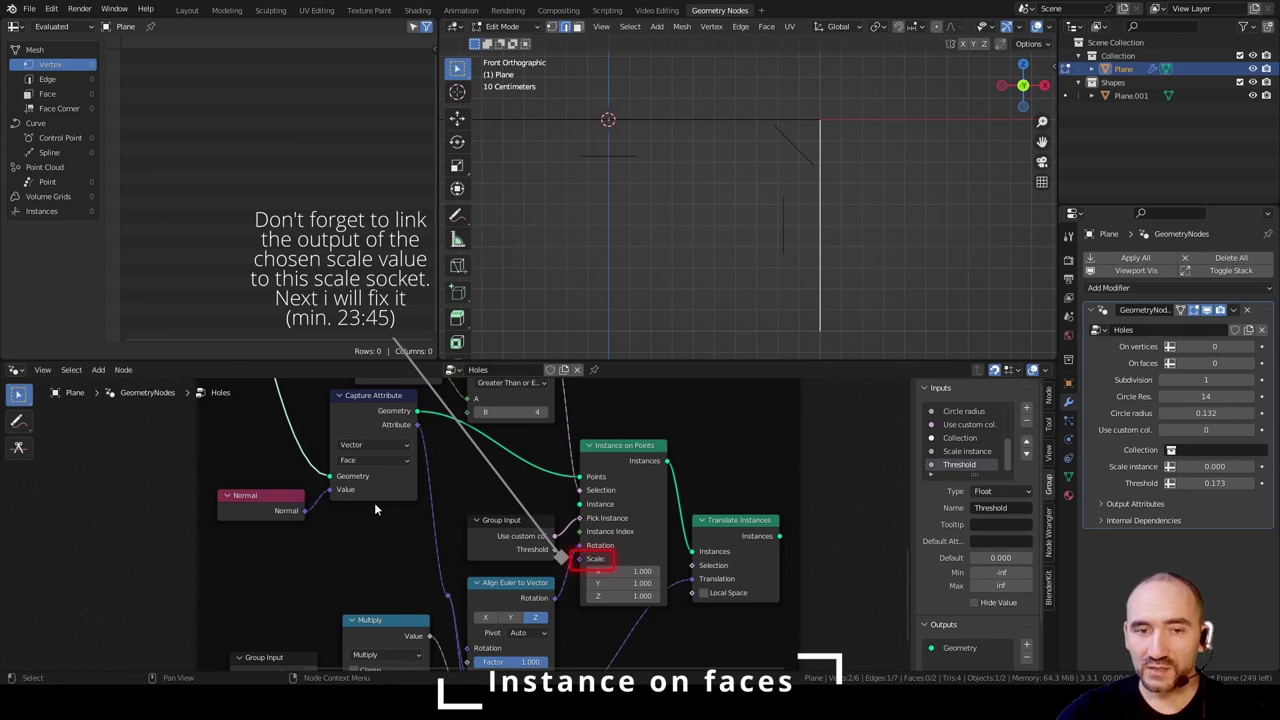
middle_click_drag(820, 200, 611, 214)
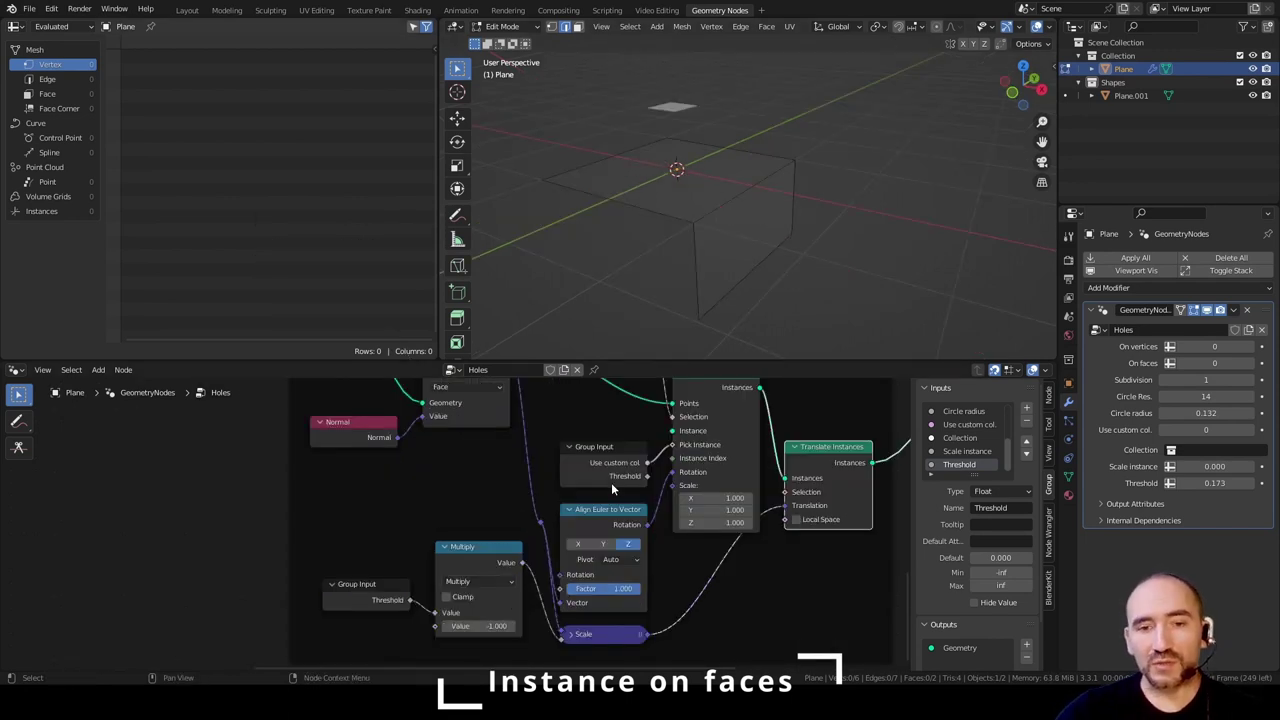
middle_click_drag(471, 475, 462, 547)
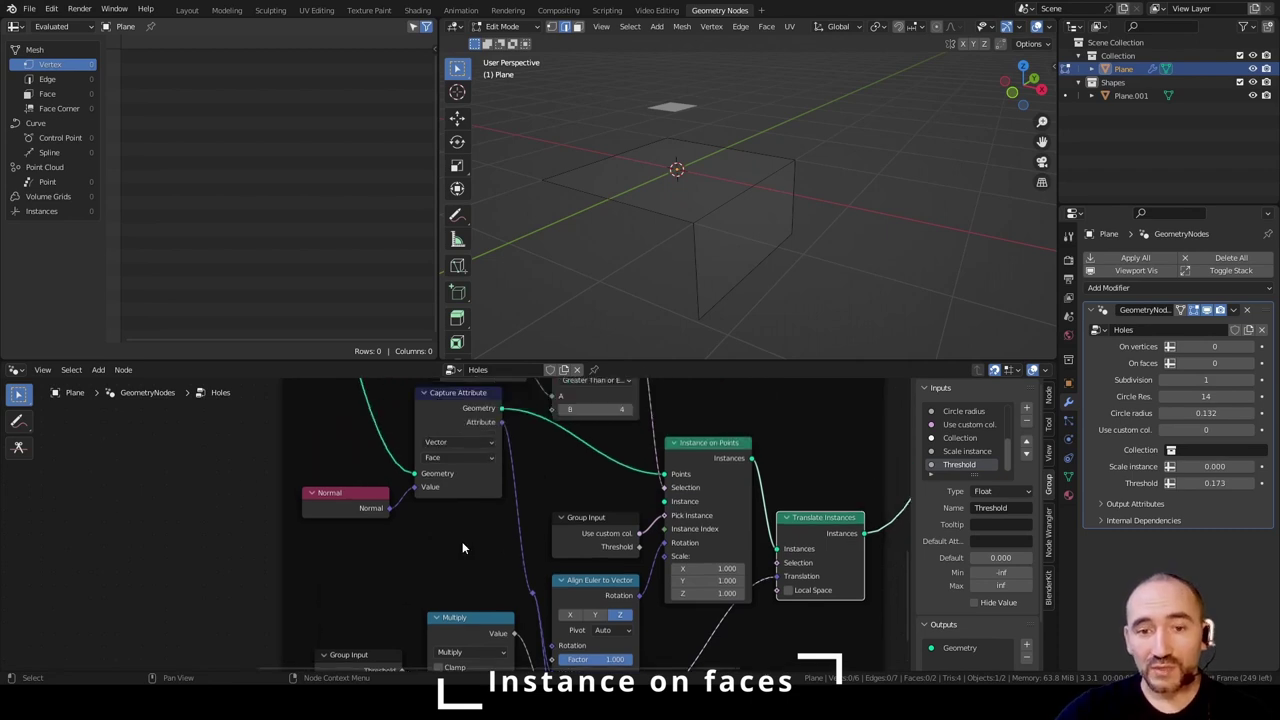
- Add a Transfer Attribute node outside the duplicated frame, below and left of its Normal node
middle_click_drag(530, 465, 588, 538)
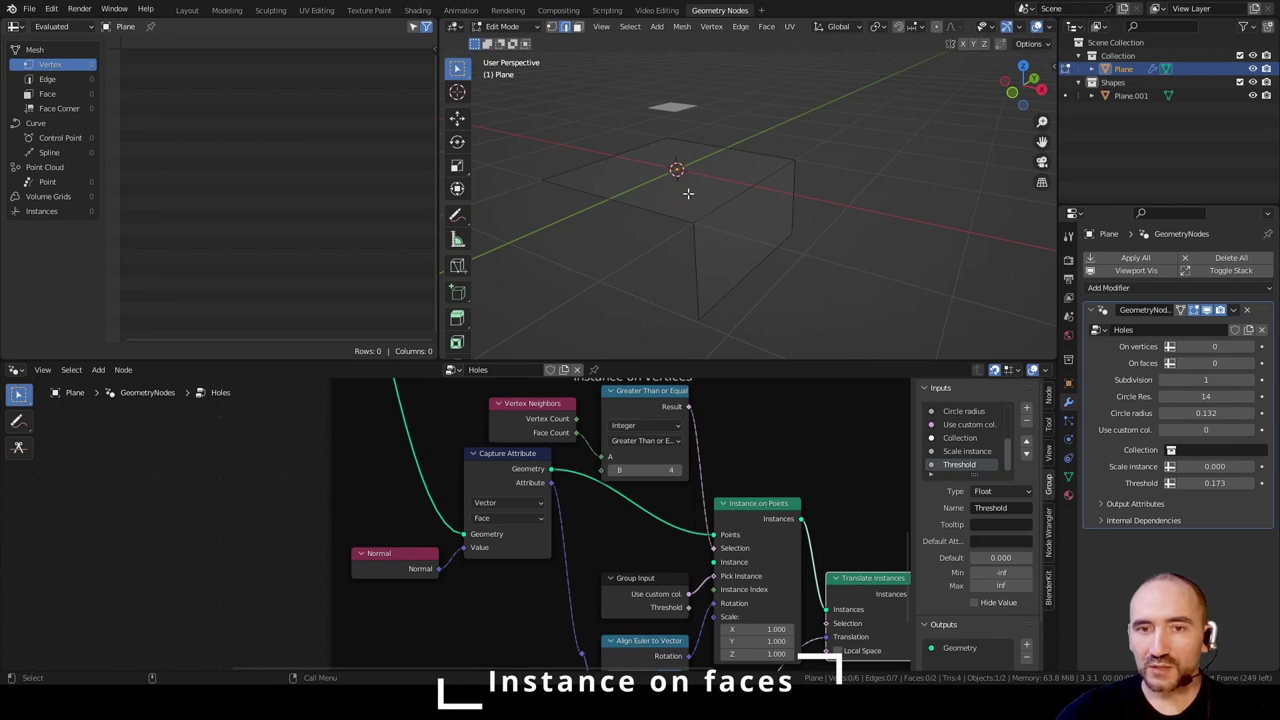
middle_click_drag(354, 562, 367, 480)
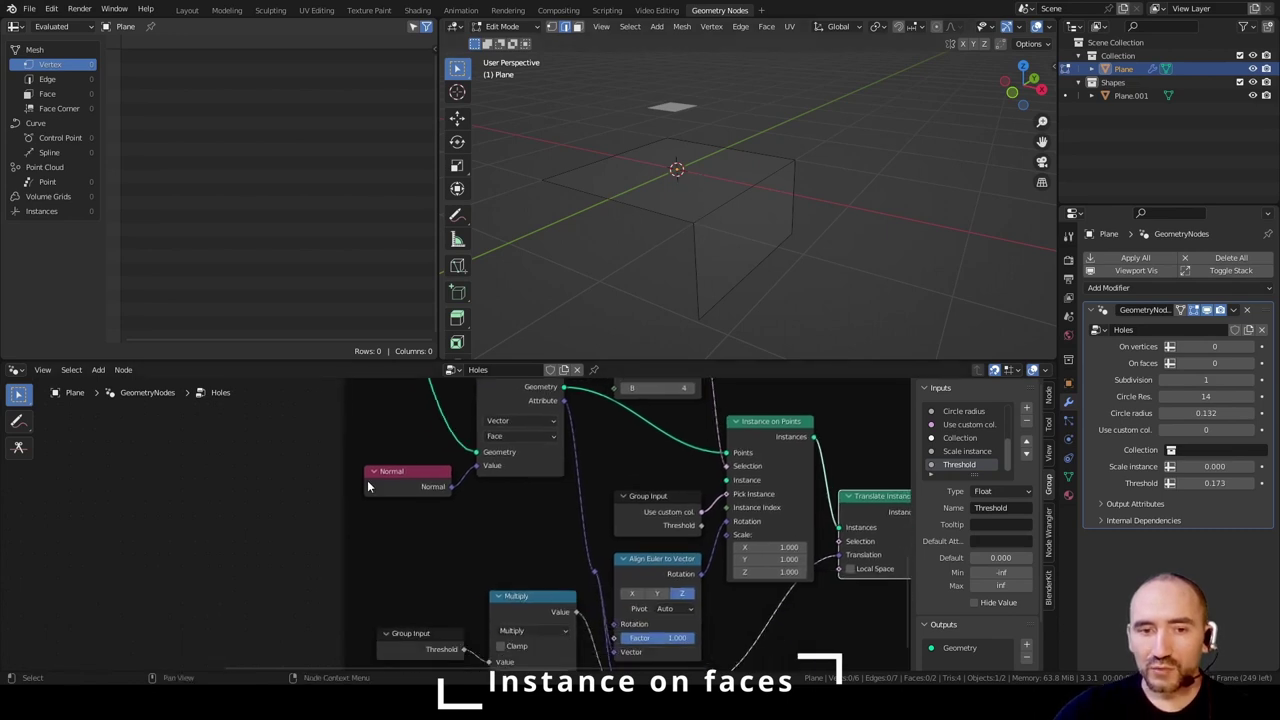
key("F3")
type("trasr")
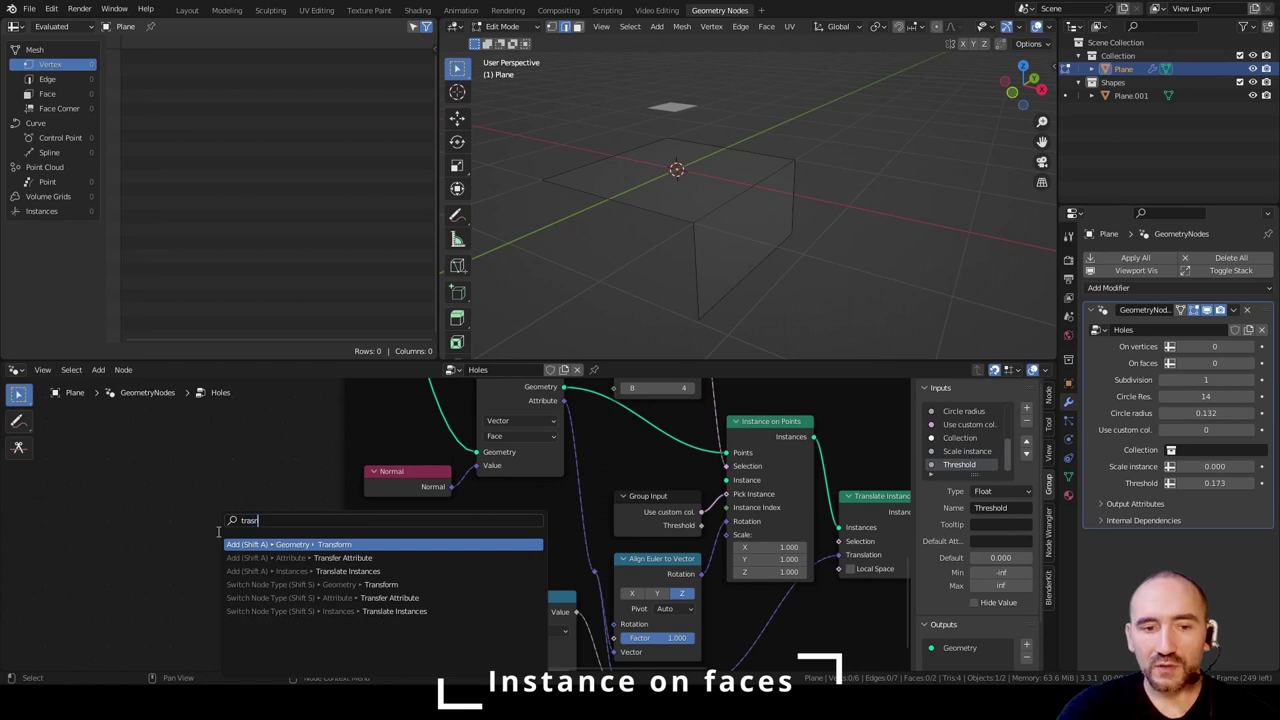
key("Down")
key("Return")
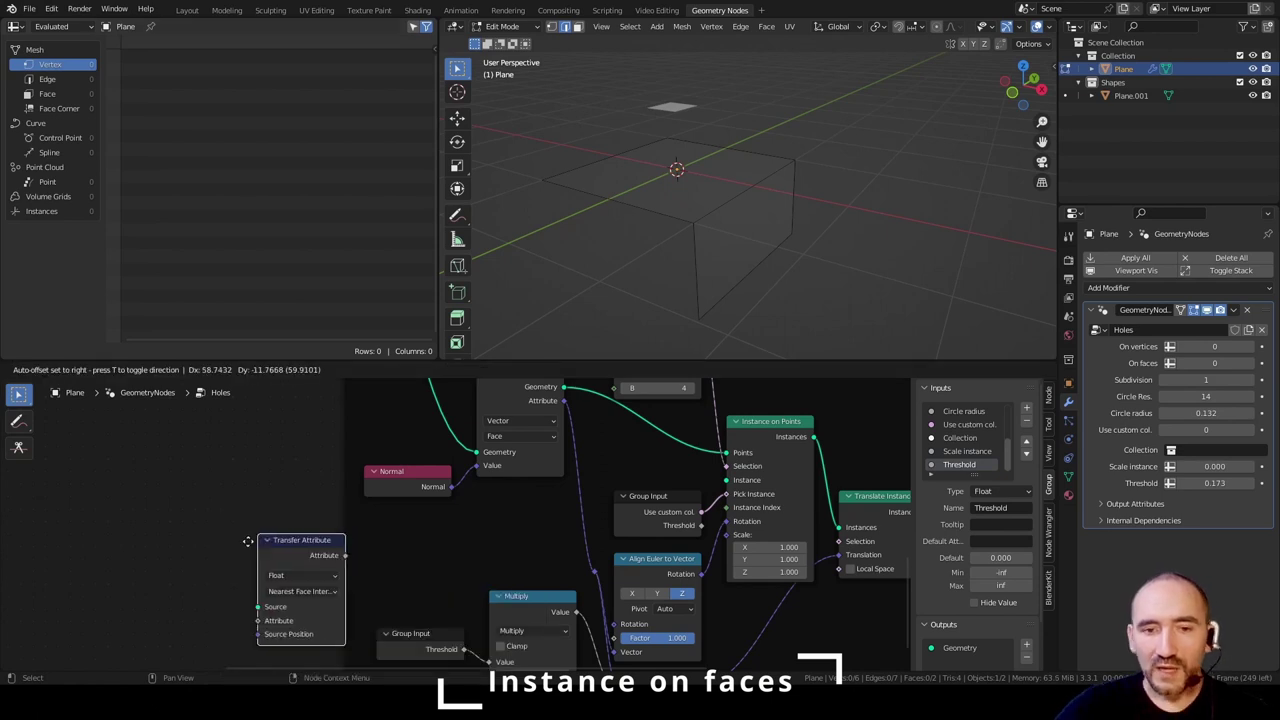
left_click(255, 550)
- Add a Points node and place it directly above the Transfer Attribute node
key("F3")
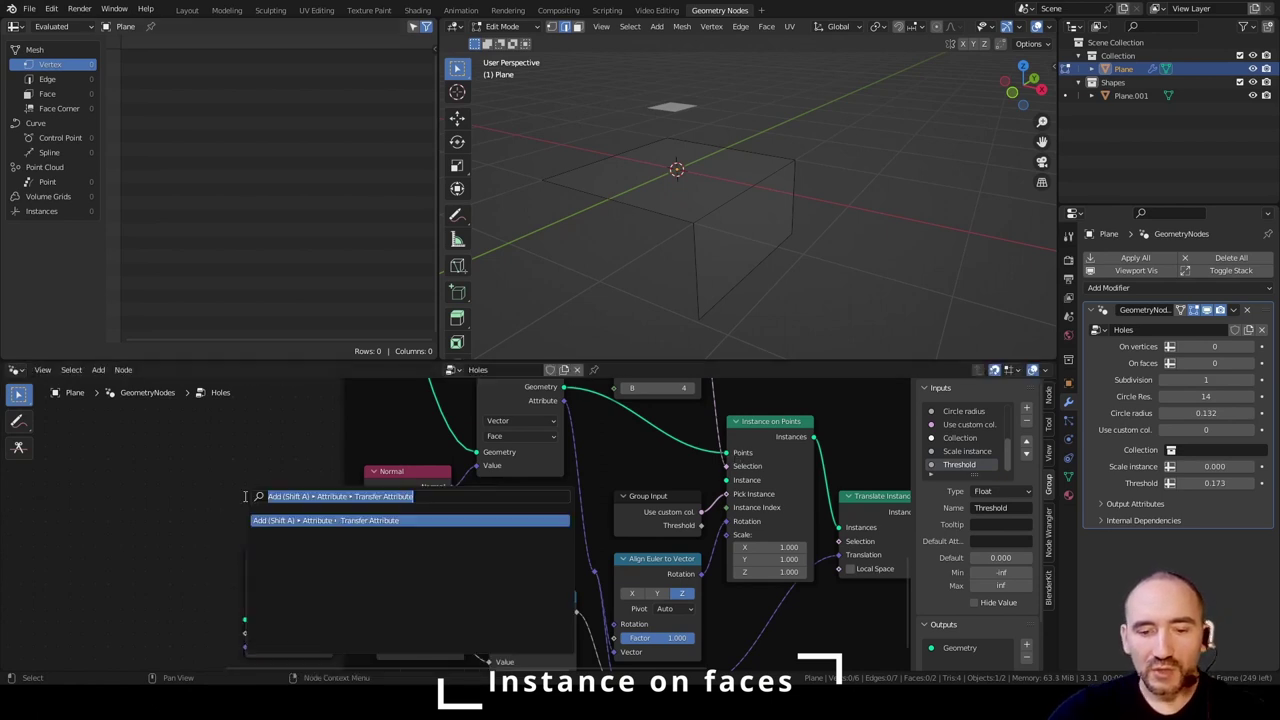
type("points")
key("Return")
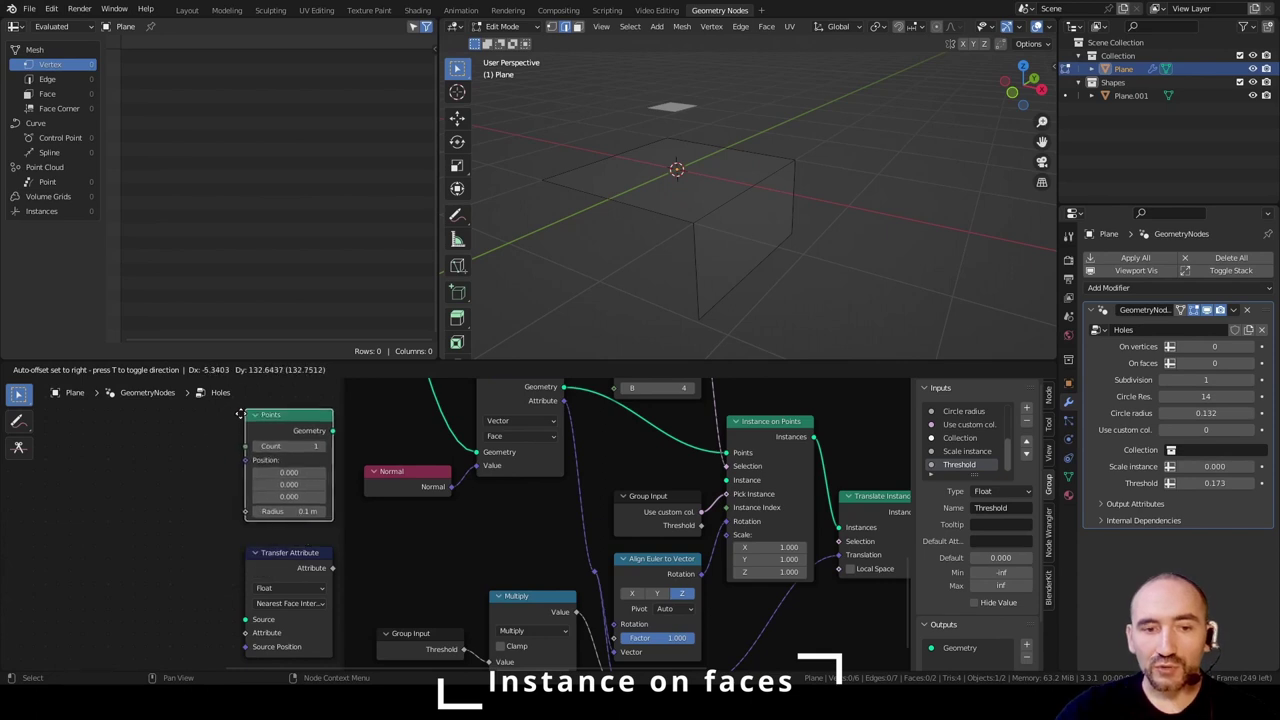
left_click(250, 433)
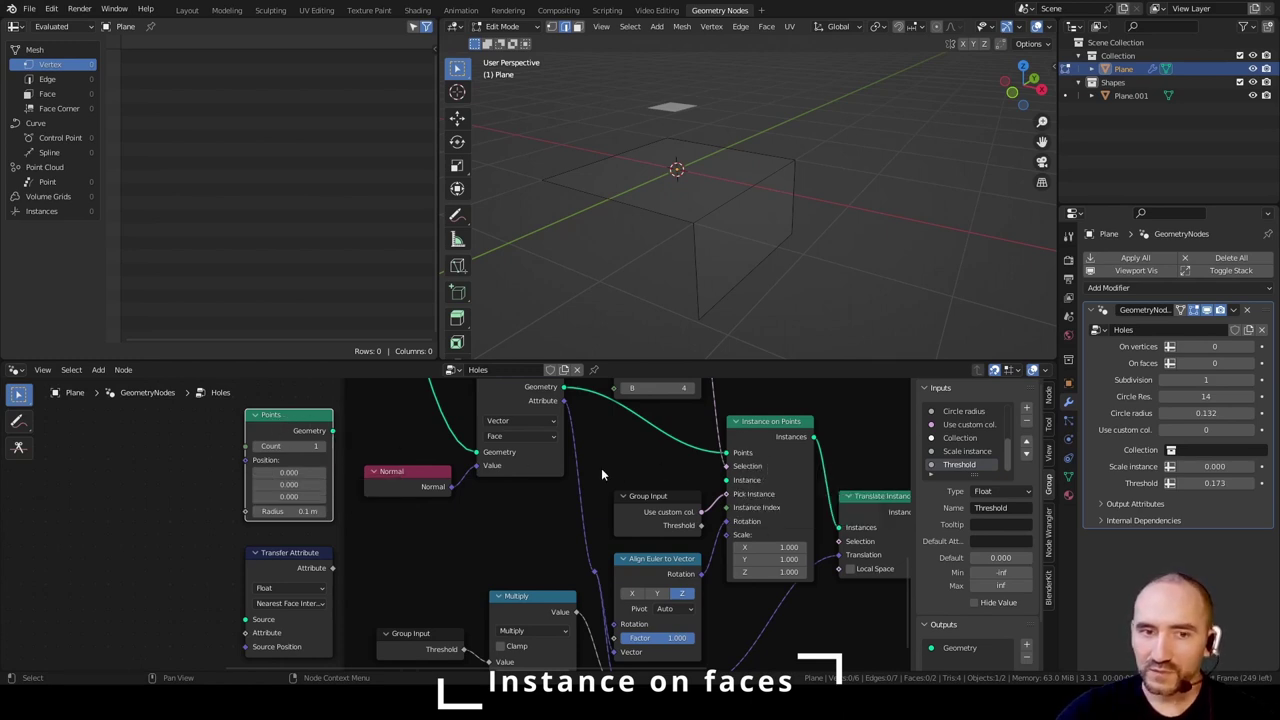
- Feed the Points node's geometry into the Points input of the duplicated Instance on Points node and preview the Points output
left_click_drag(728, 466, 726, 453)
scroll(427, 469, "down", 1)
left_click(341, 443, "ctrl+shift")
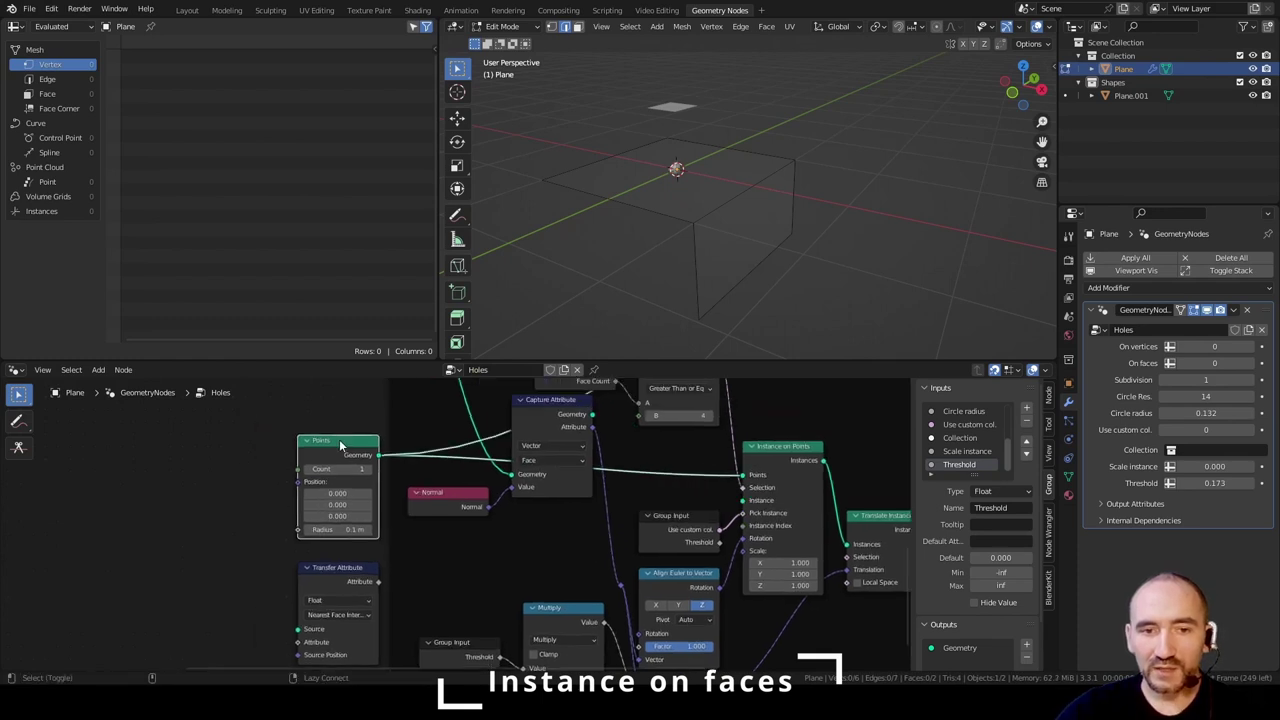
scroll(682, 173, "up", 2)
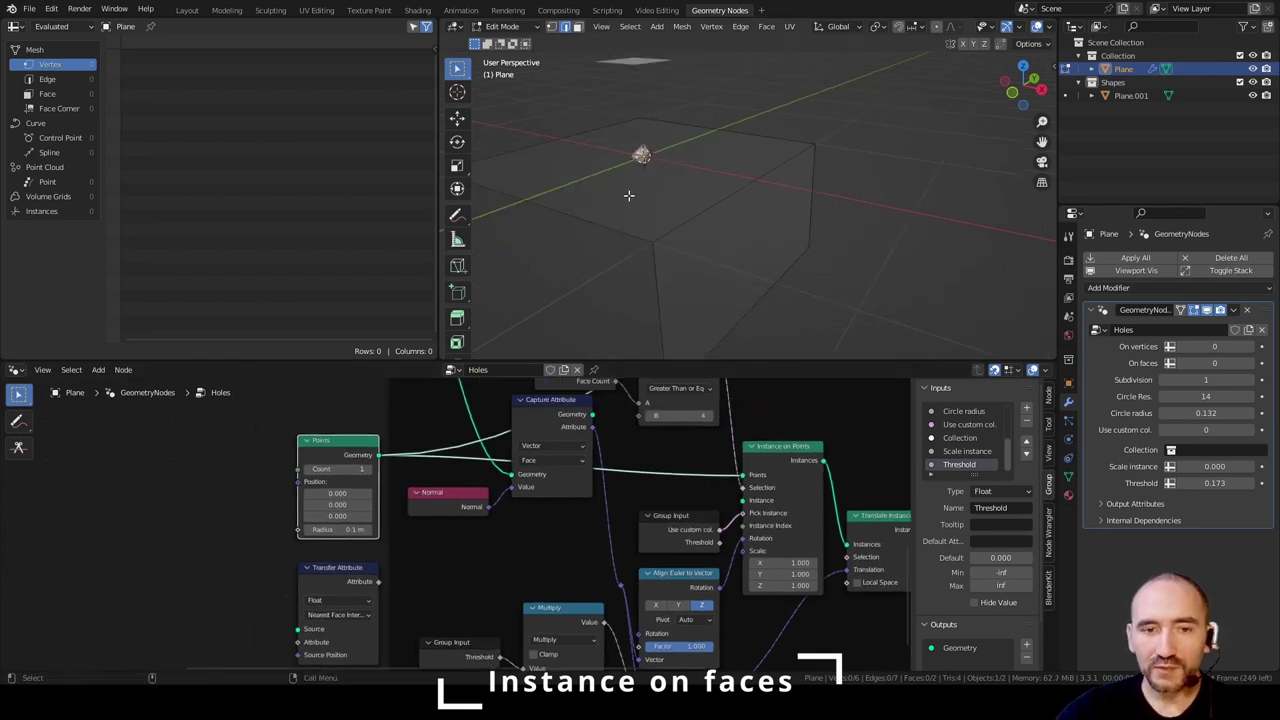
- Add an Attribute Statistic node to the left of the Points node
middle_click_drag(334, 468, 470, 430)
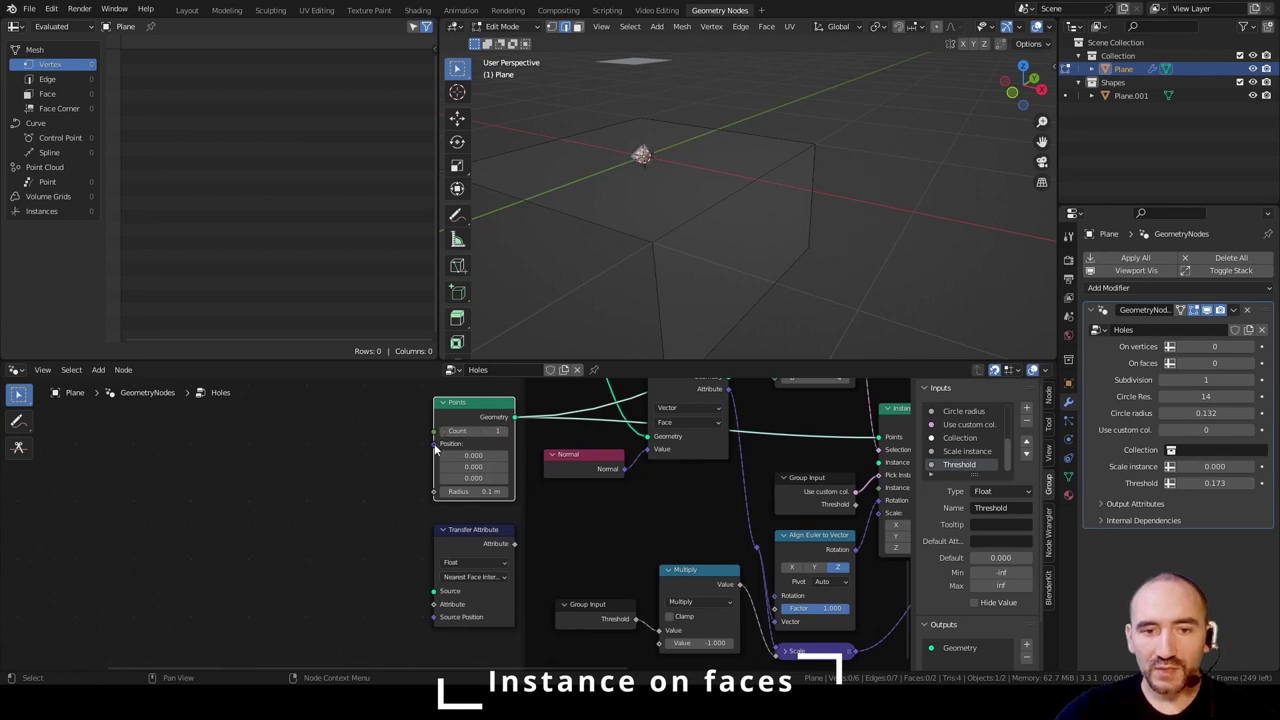
key("F3")
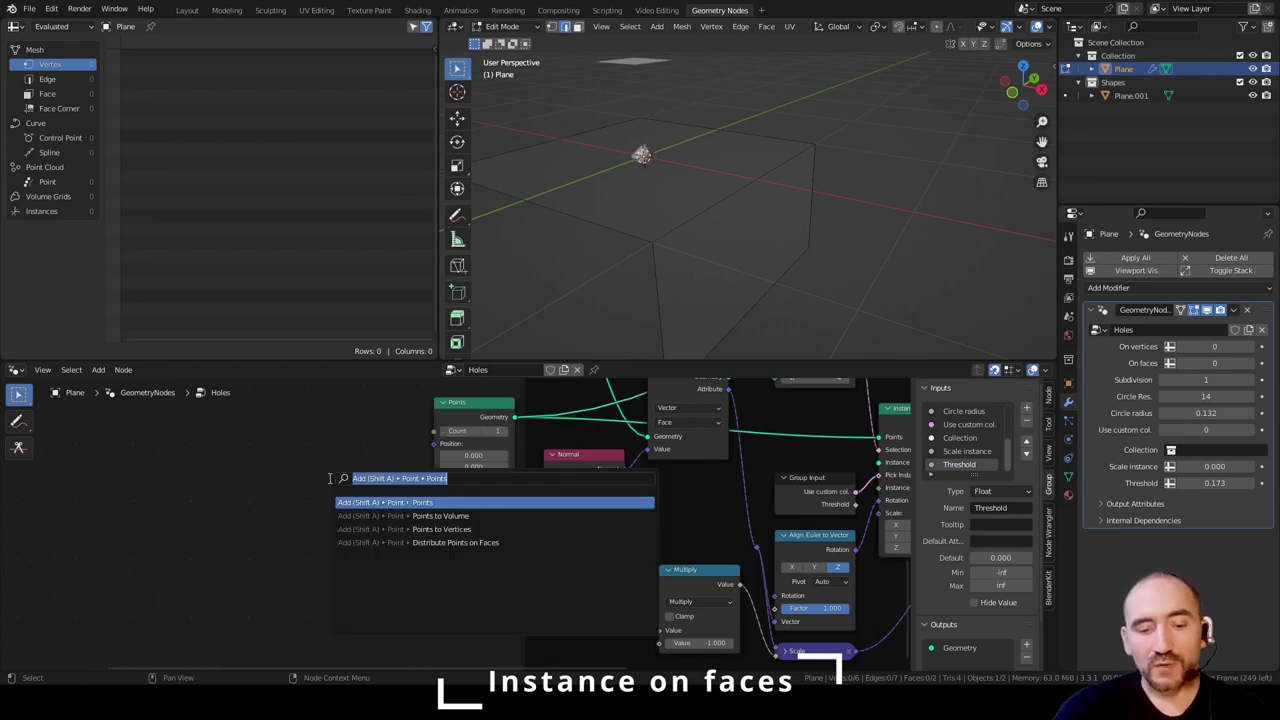
type("attribu")
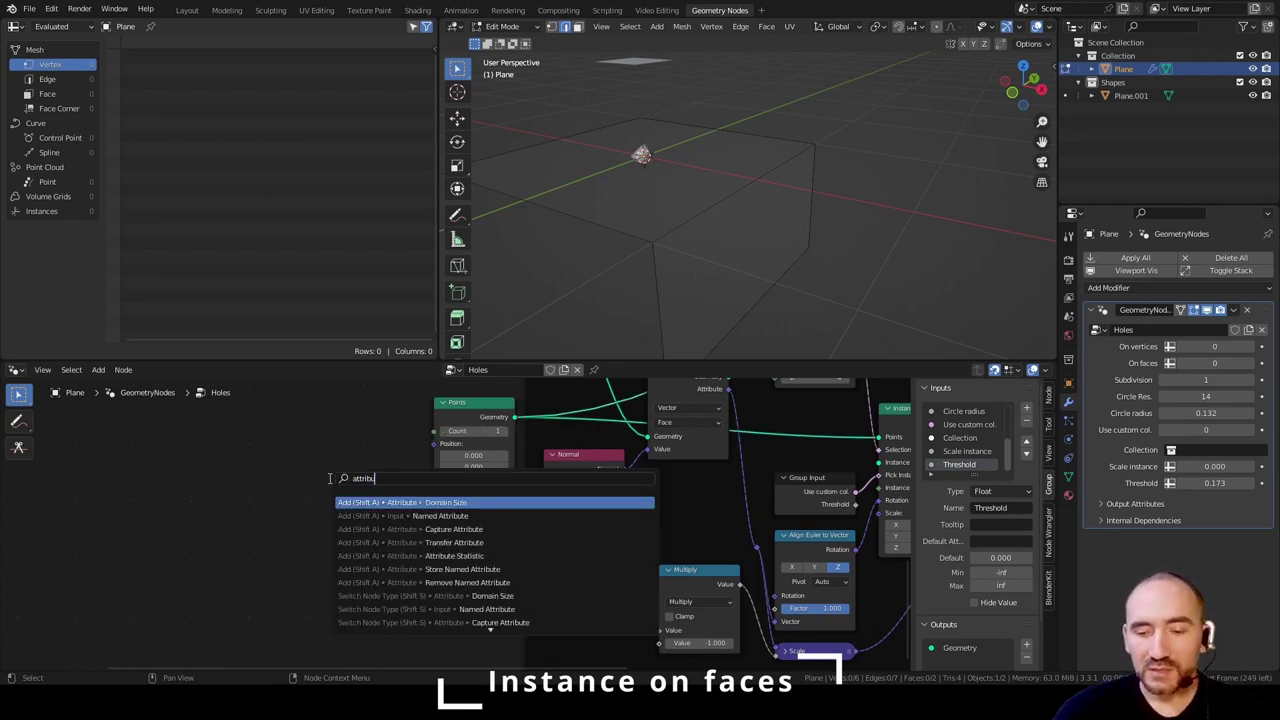
key("Down")
key("Down")
key("Down")
key("Down")
key("Return")
left_click(306, 420)
- Add a reroute on the subdivided mesh link and connect it to the Attribute Statistic node's Geometry input
scroll(453, 388, "down", 6)
middle_click_drag(453, 388, 466, 533)
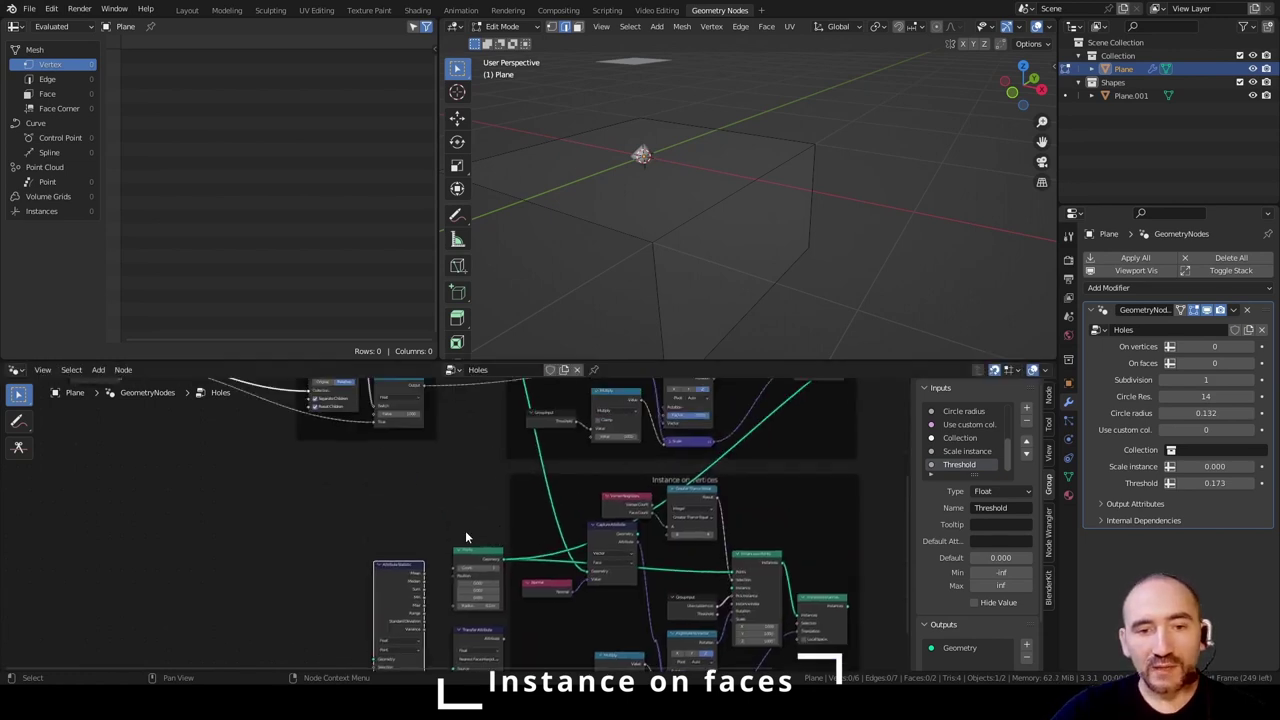
right_click_drag(509, 471, 507, 472, "shift")
scroll(315, 472, "down", 4)
middle_click_drag(315, 472, 427, 562)
scroll(437, 520, "down", 1)
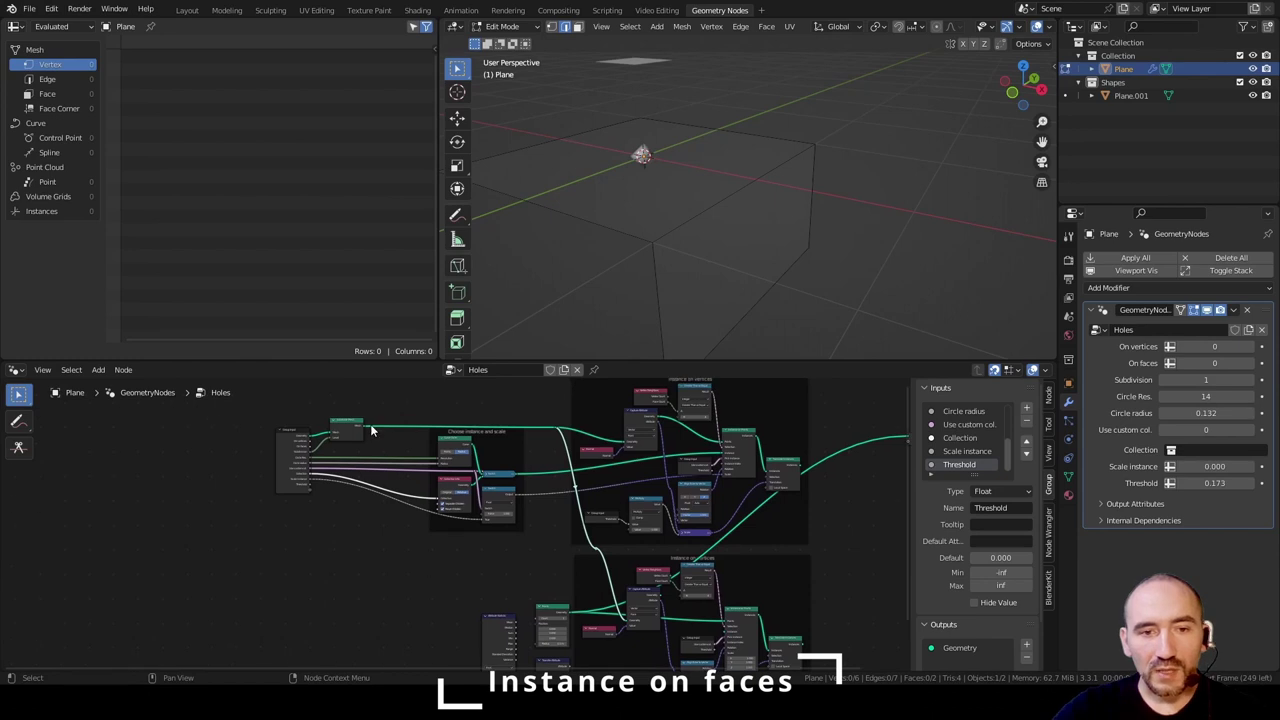
right_click_drag(376, 412, 377, 446, "shift")
middle_click_drag(380, 519, 394, 471)
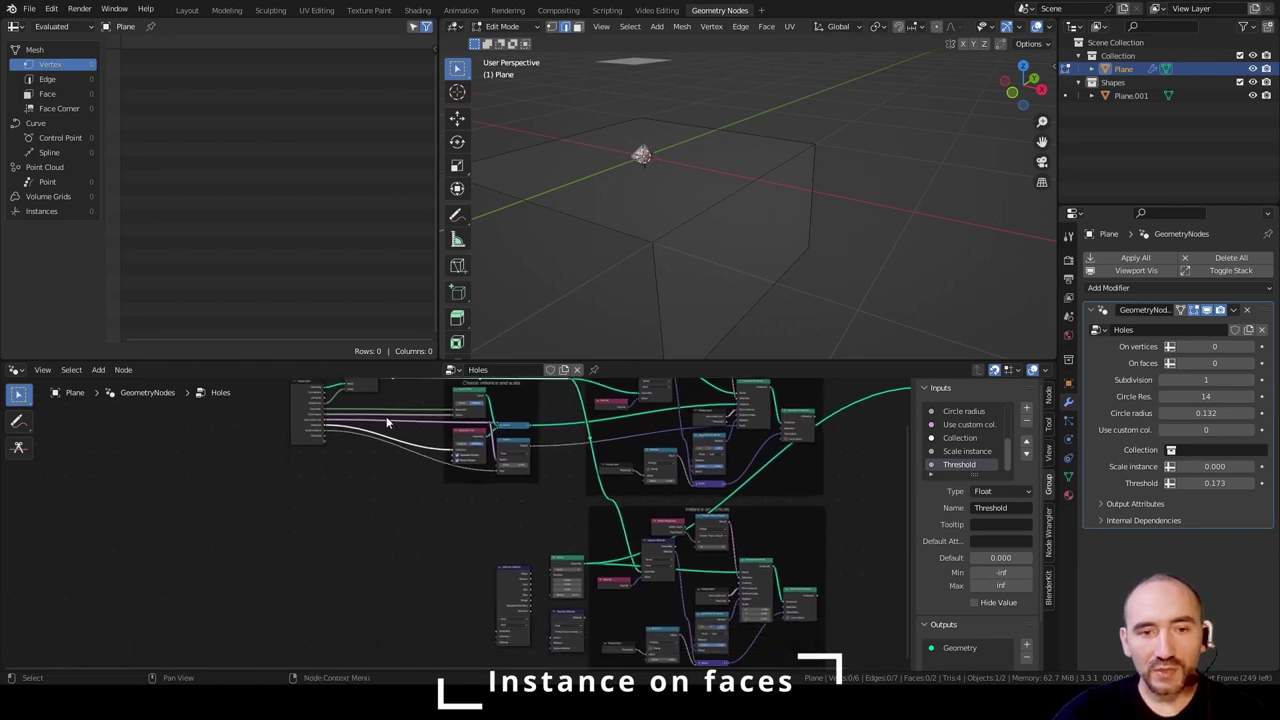
left_click_drag(392, 379, 498, 630)
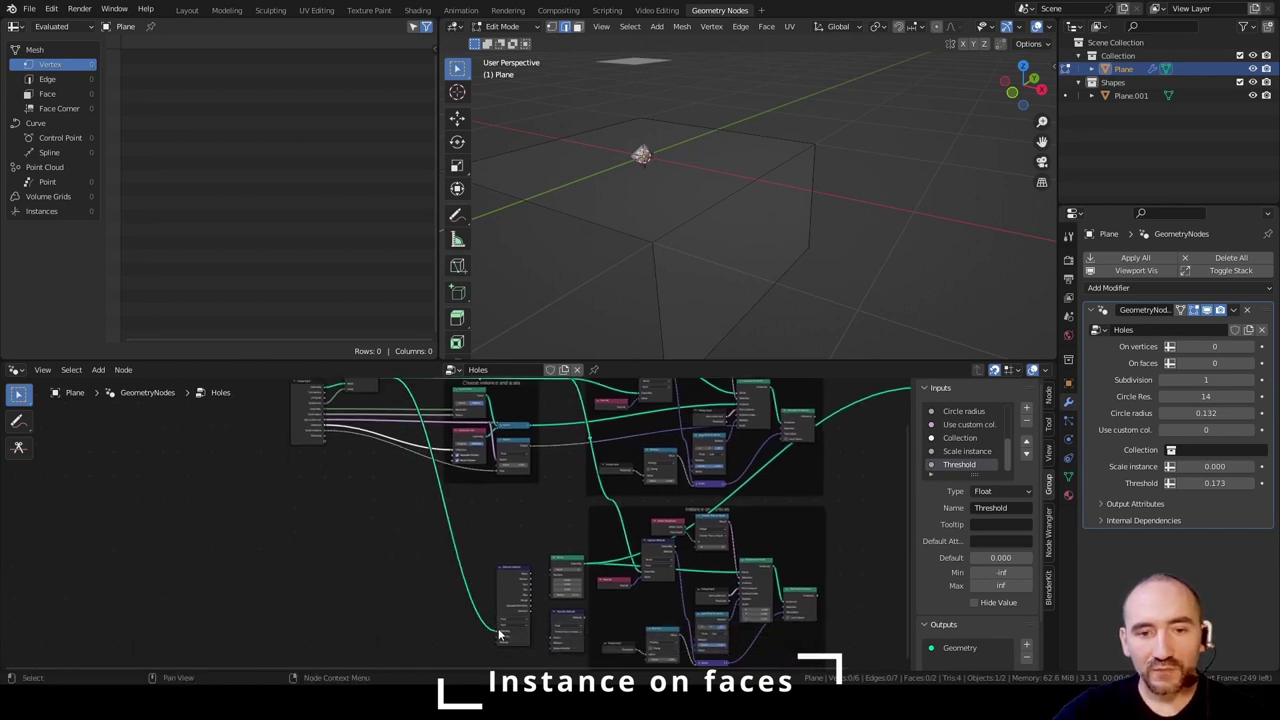
- Keep Attribute Statistic on Float, add an Index node and link it to the Attribute input
middle_click_drag(530, 606, 417, 523)
scroll(425, 552, "up", 12)
left_click(406, 533)
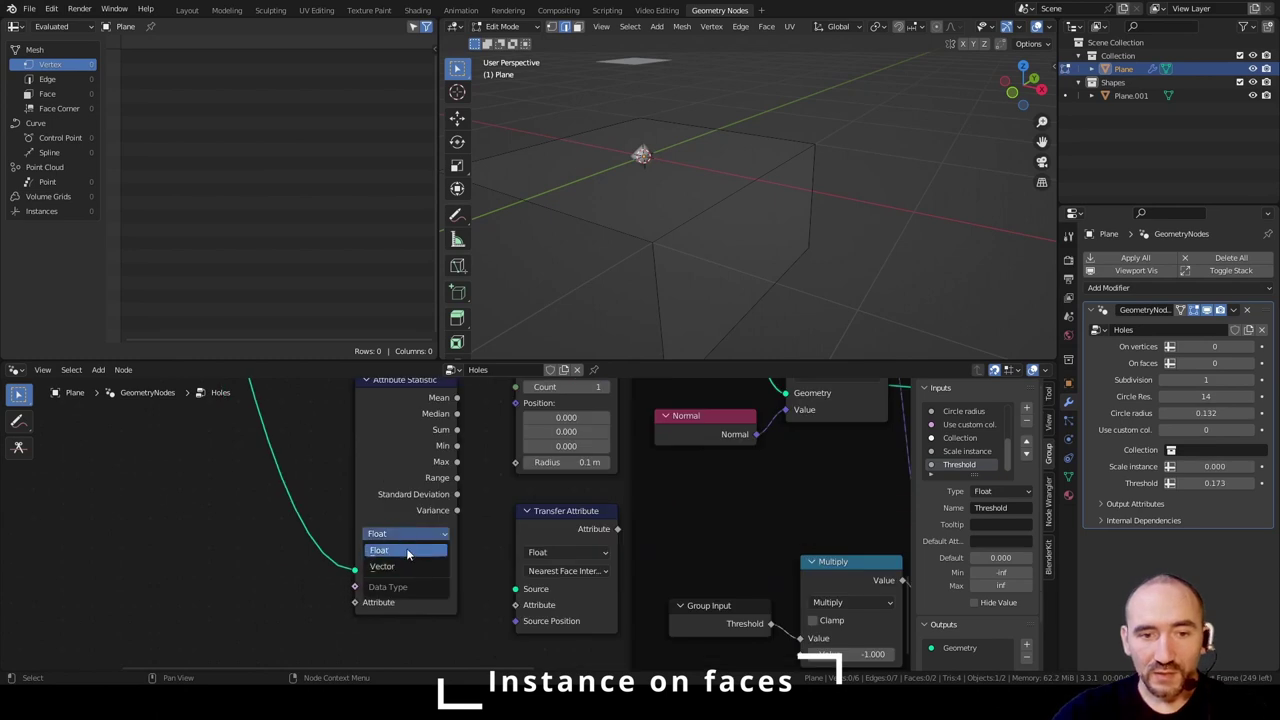
left_click(408, 551)
key("F3")
type("index")
key("Return")
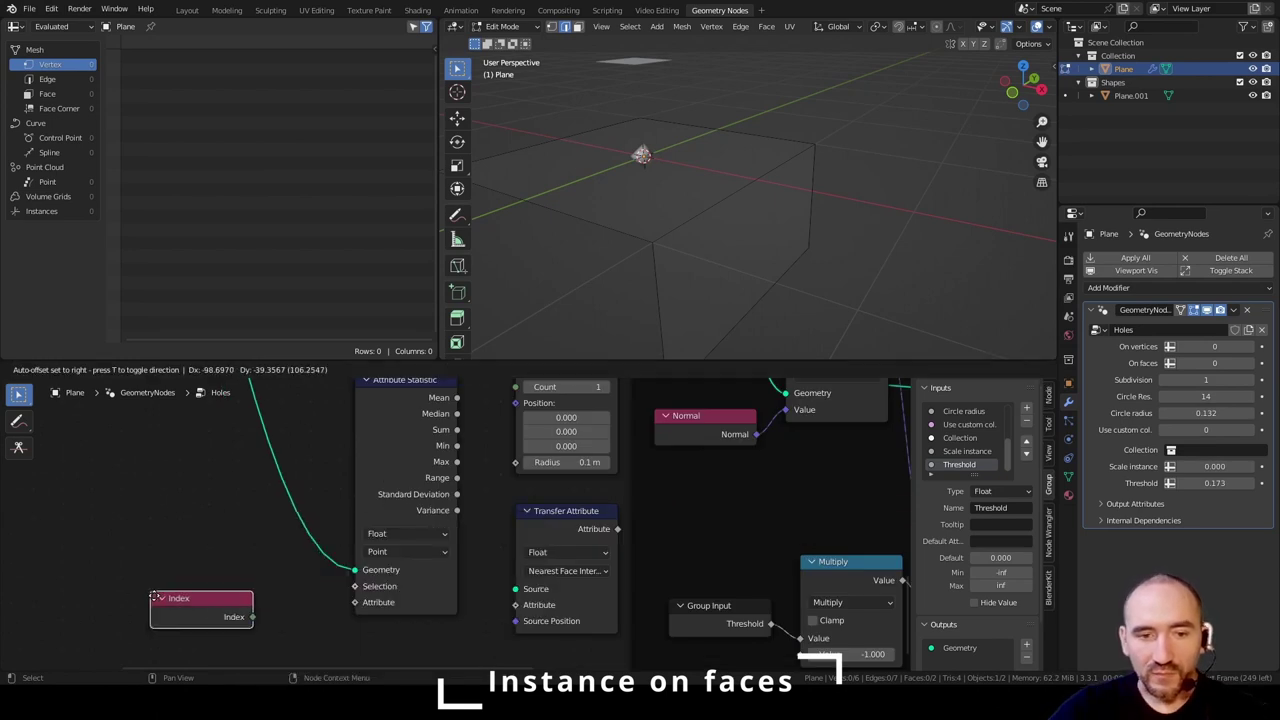
left_click(222, 587)
left_click_drag(310, 617, 355, 602)
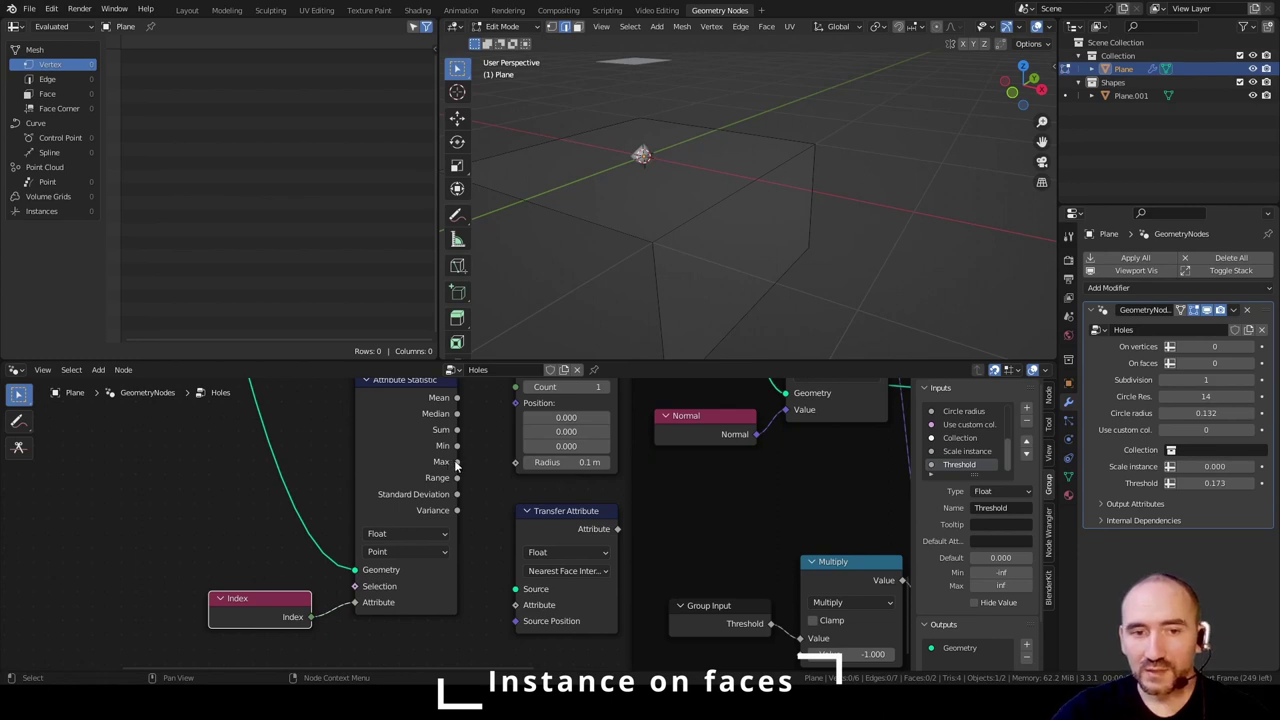
- Attach a Math node set to Add to the statistic's Max output, with a second value of 1
left_click_drag(457, 463, 488, 482)
type("math")
key("Return")
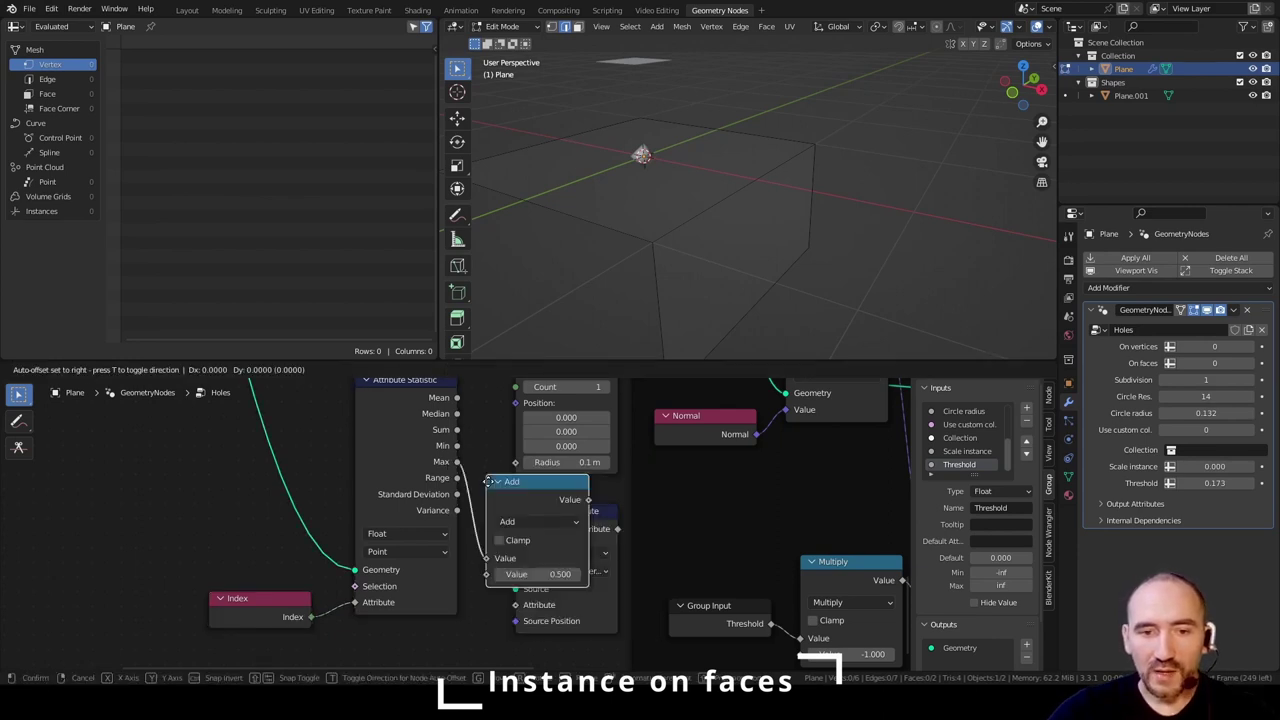
left_click(490, 482)
left_click(546, 572)
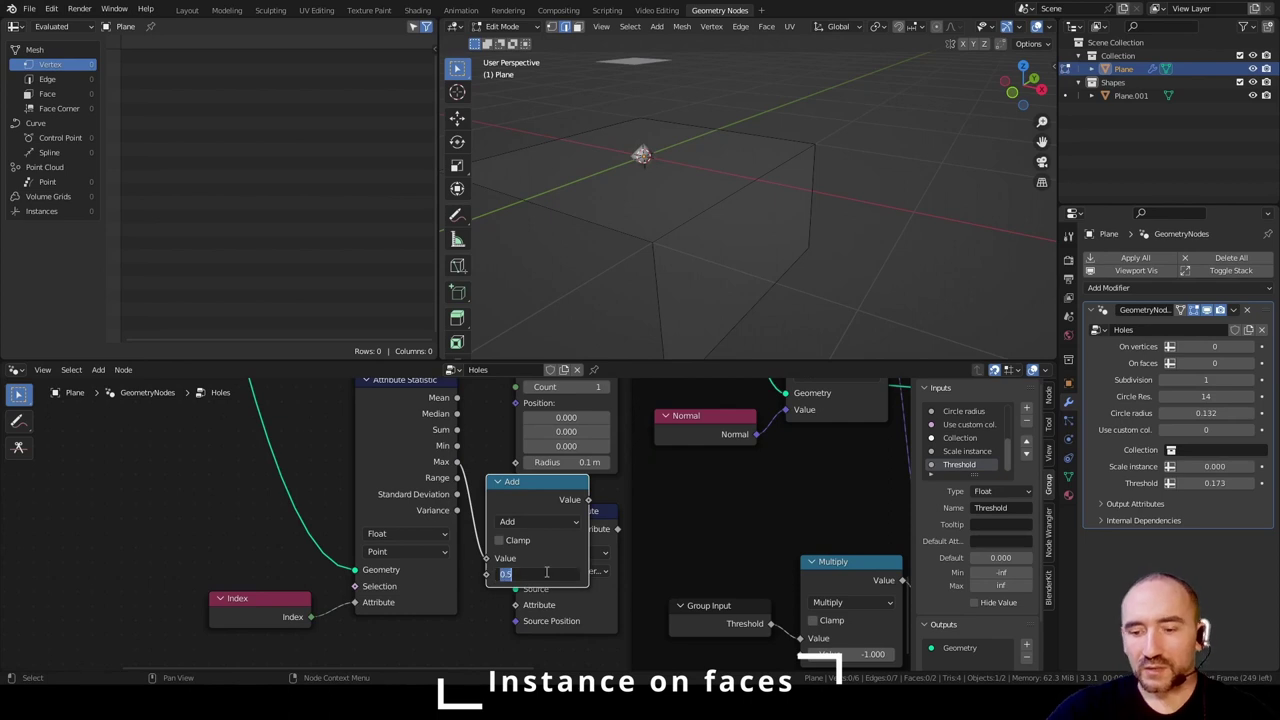
type("1")
key("Return")
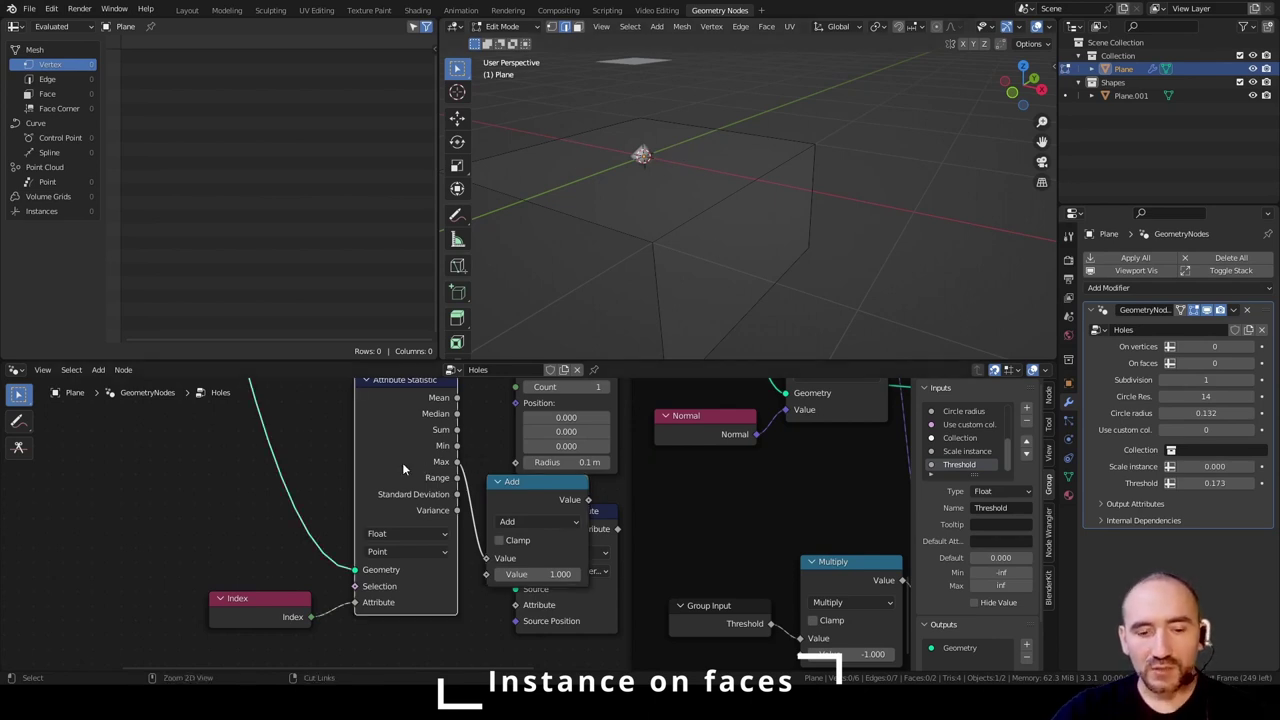
- Hide Attribute Statistic's unused sockets, line up Index, Attribute Statistic and Add, and link Add's result to the Points Count
key("ctrl+h")
scroll(379, 505, "down", 2)
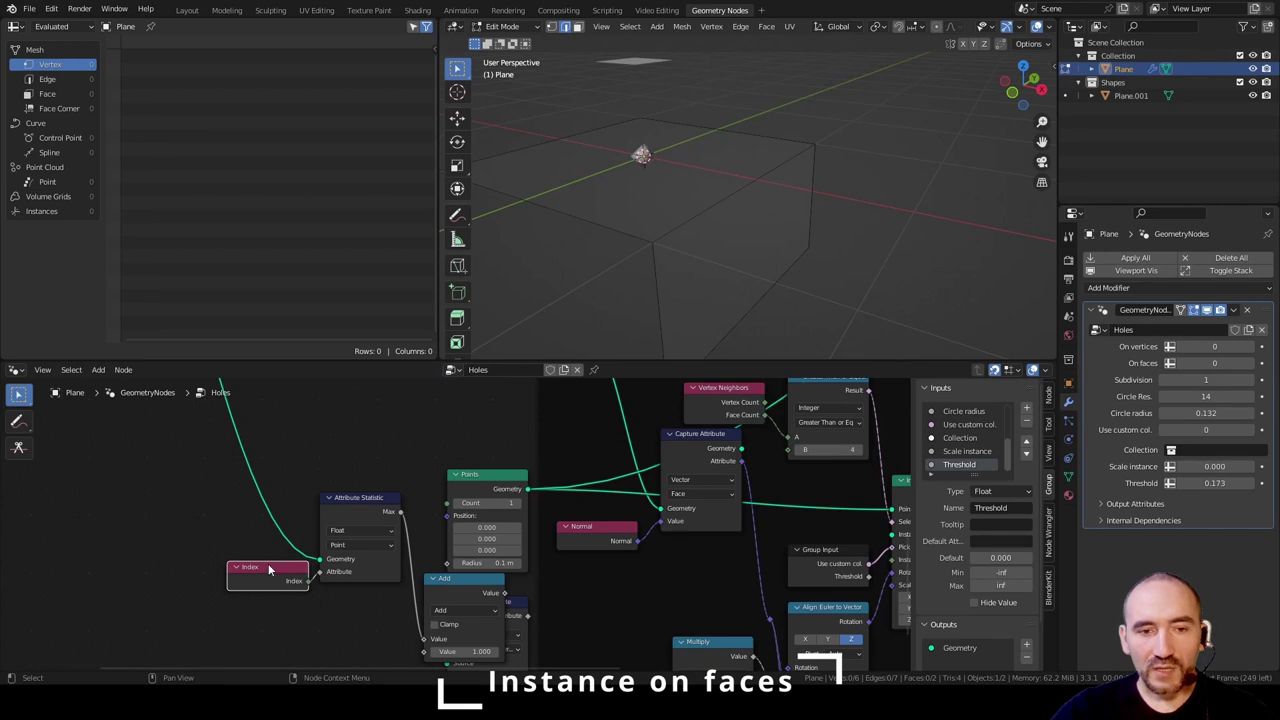
left_click_drag(269, 570, 212, 570)
left_click_drag(363, 506, 304, 506)
left_click_drag(458, 583, 453, 505)
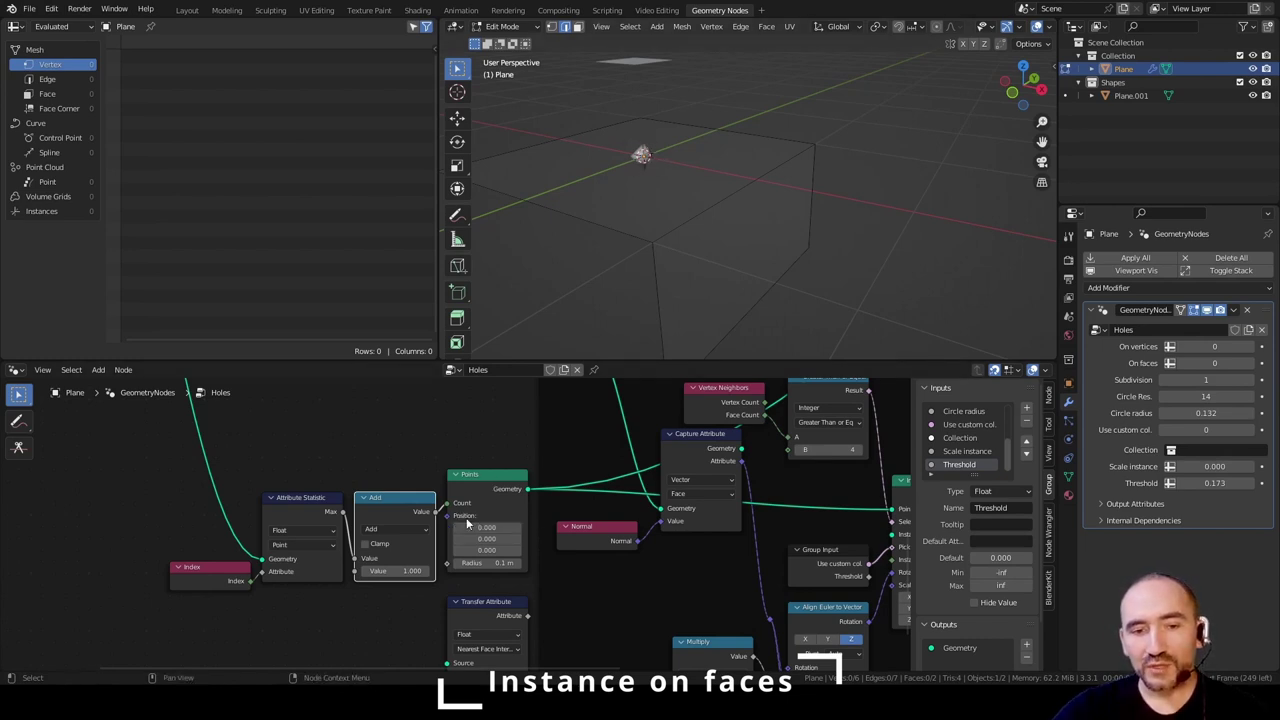
- Move Transfer Attribute below the Add node and link the subdivided mesh to its Source through a new reroute
scroll(475, 522, "up", 2)
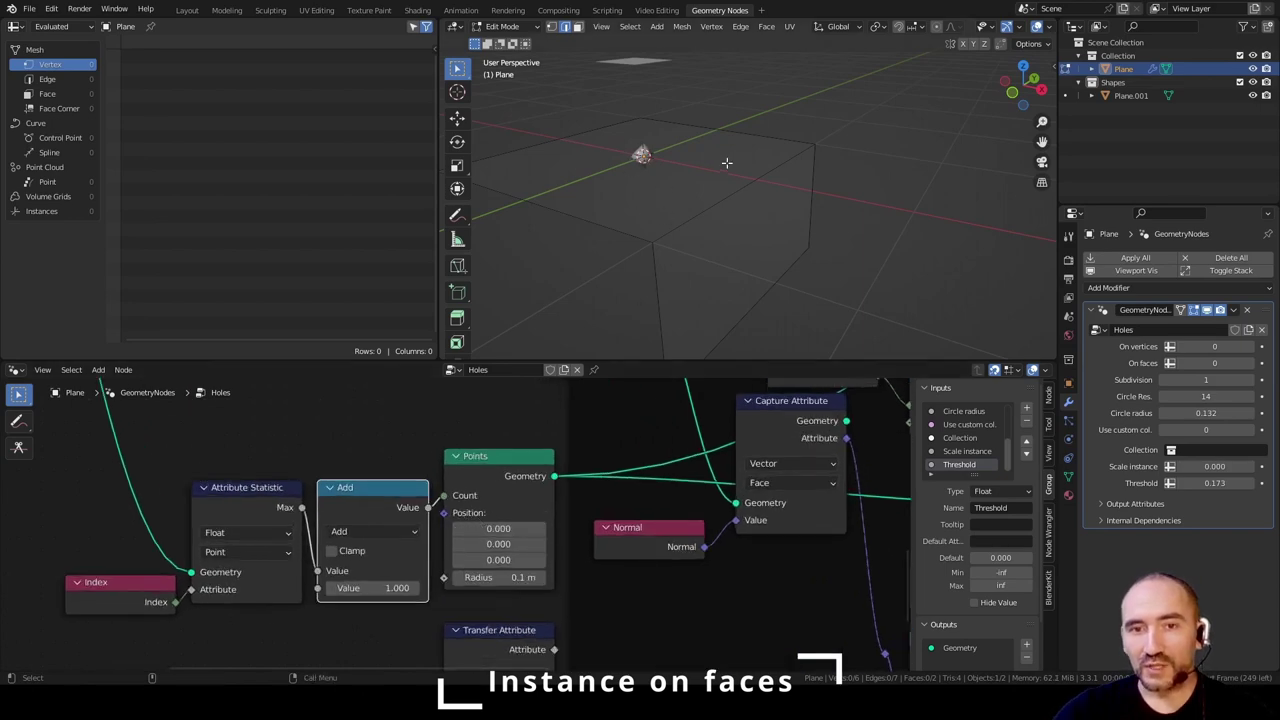
middle_click_drag(584, 630, 564, 466)
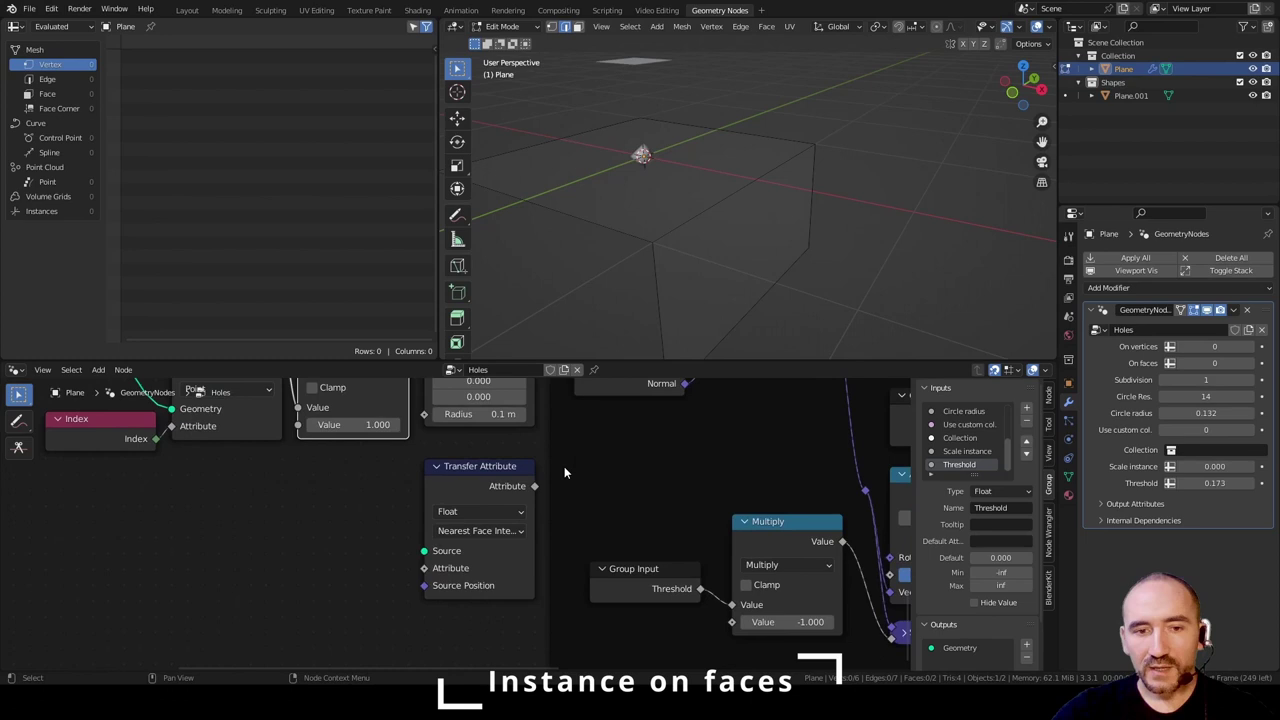
left_click(473, 476)
left_click_drag(472, 478, 348, 478)
scroll(300, 465, "down", 2)
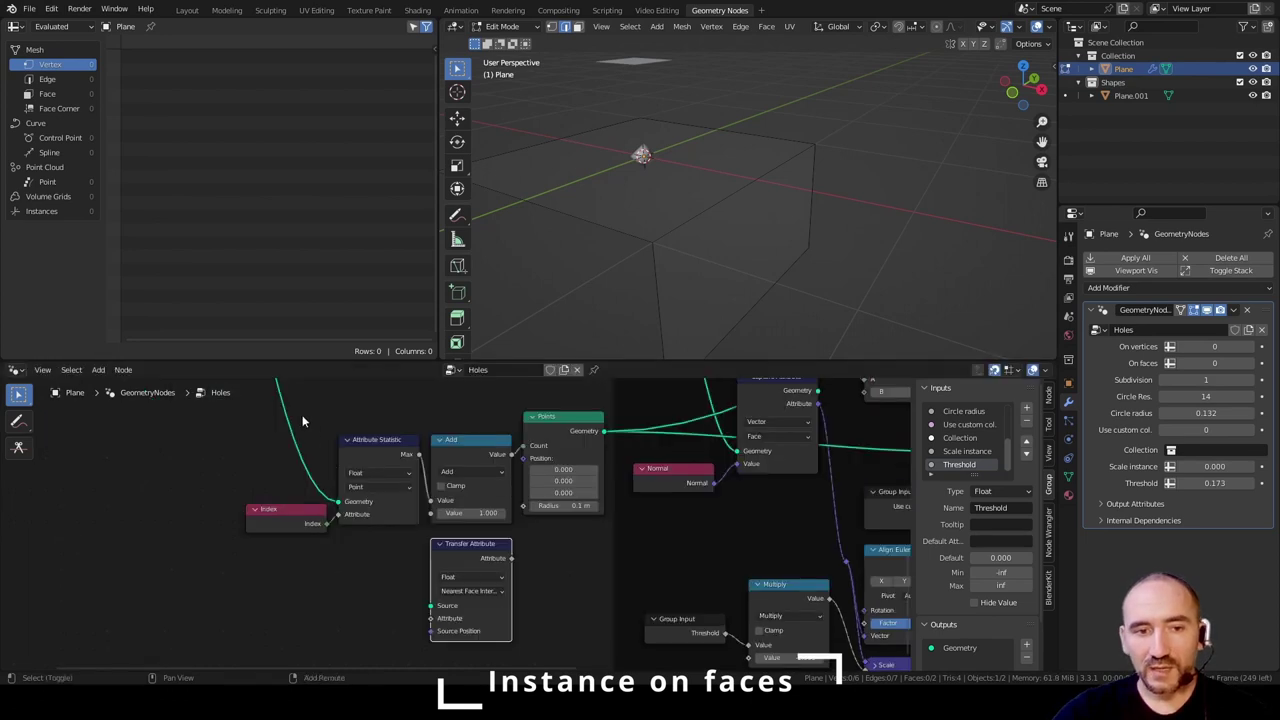
left_click_drag(289, 428, 431, 606)
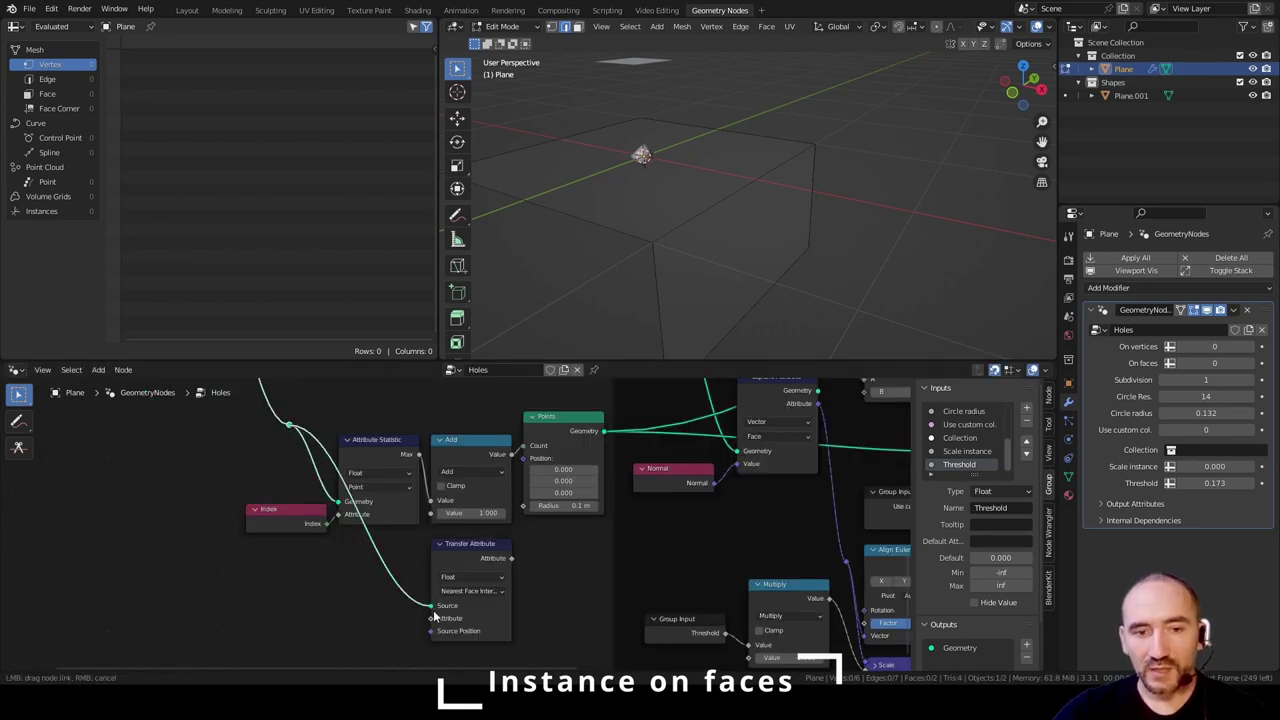
- Configure Transfer Attribute with data type Vector, mapping Index and domain Face
scroll(451, 536, "up", 3)
left_click(458, 556)
left_click(468, 609)
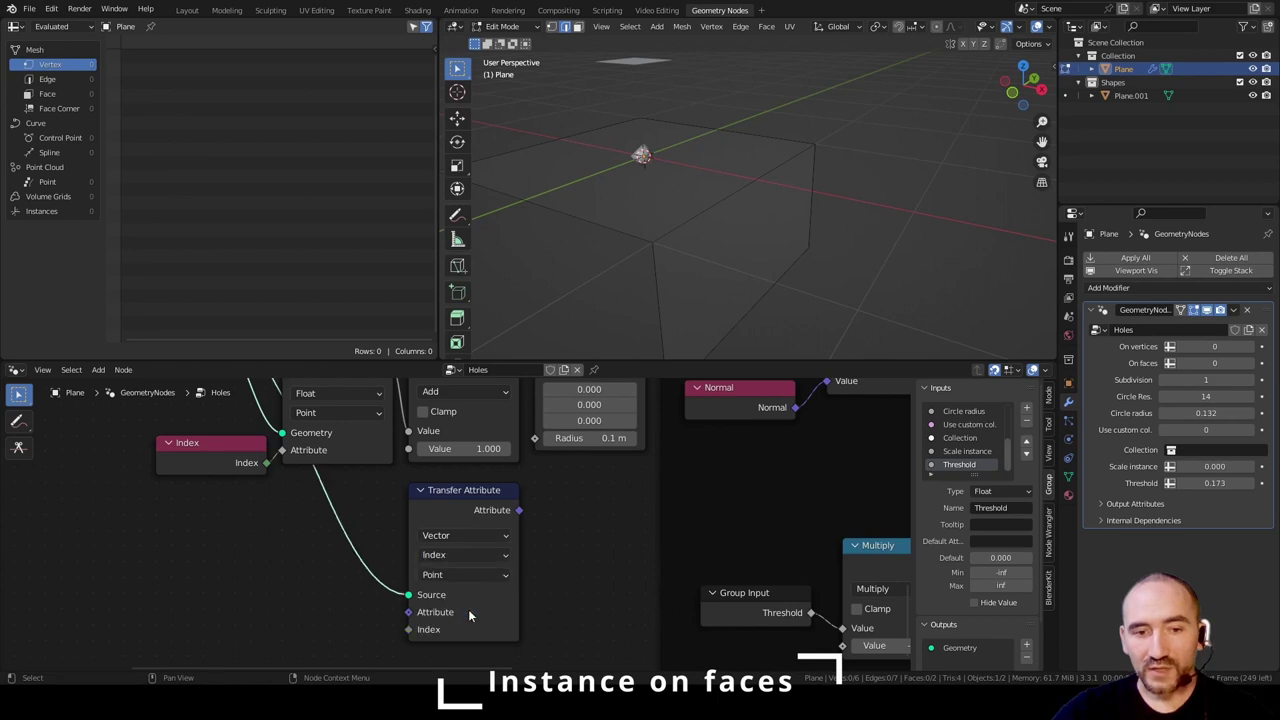
left_click(443, 576)
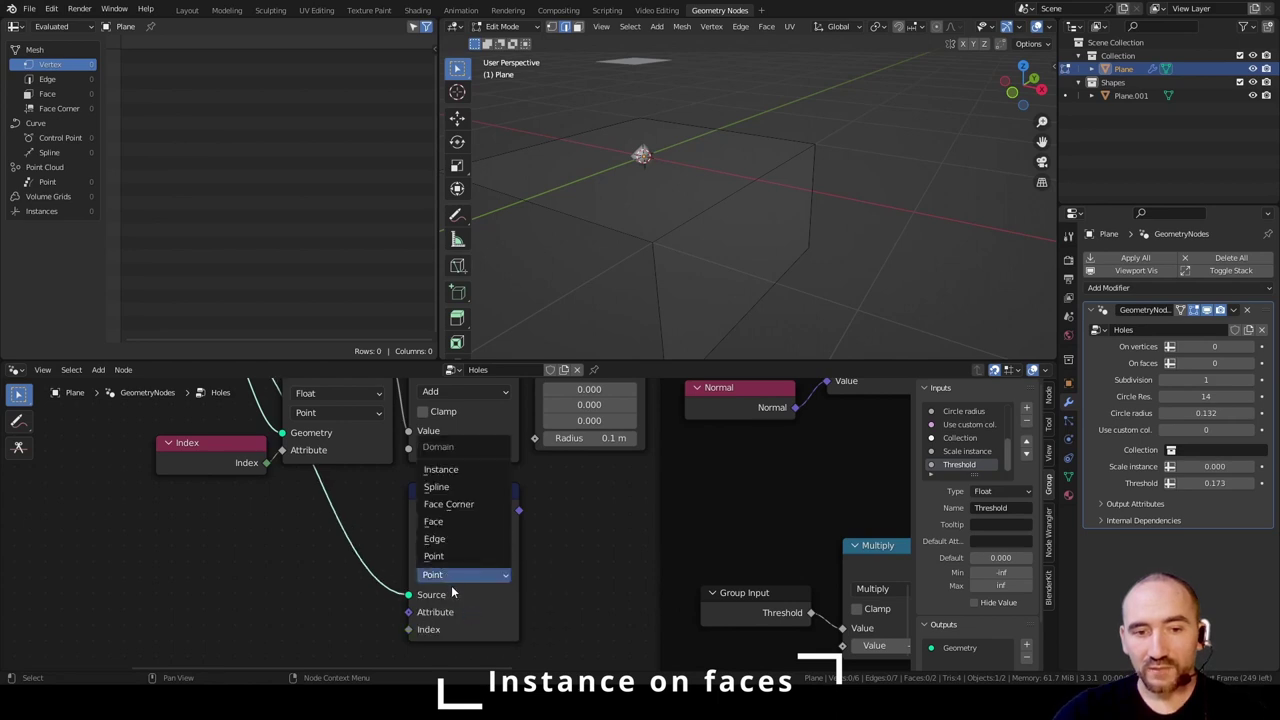
left_click(468, 522)
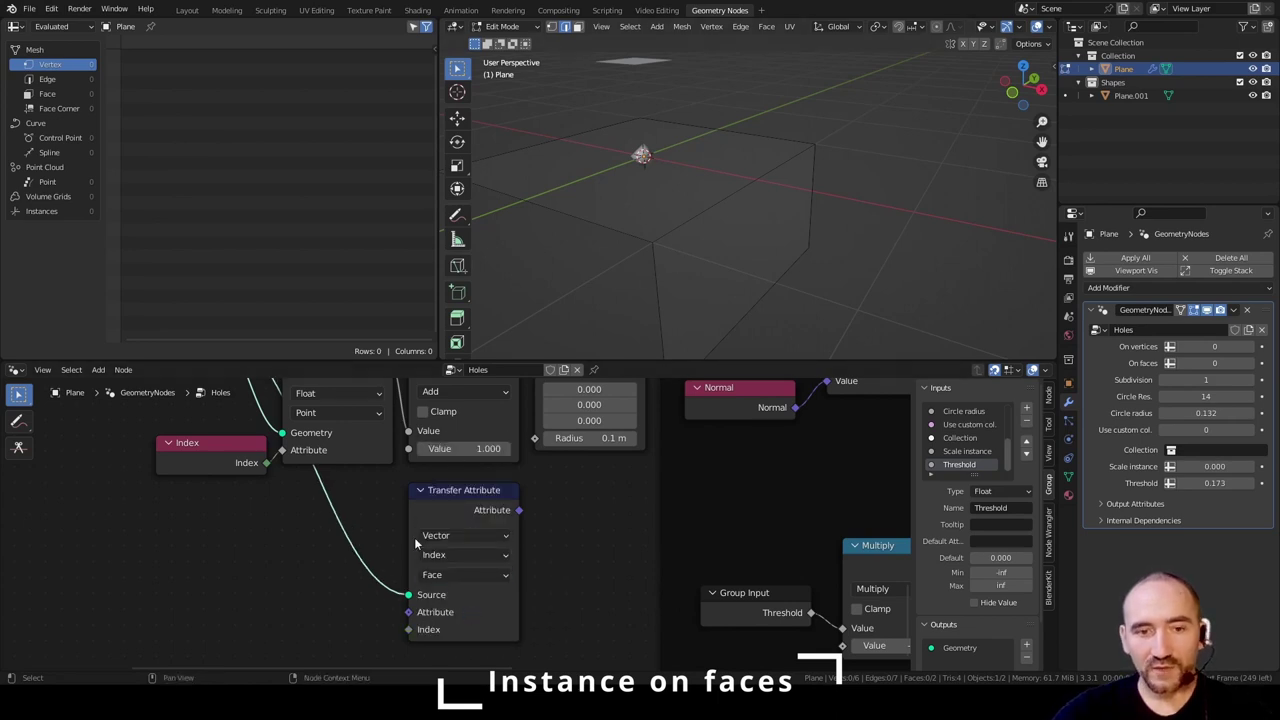
- Add a Position node, link it to Transfer Attribute's Attribute input, and place it close beside that node
middle_click_drag(282, 594, 364, 536)
key("F3")
type("pos")
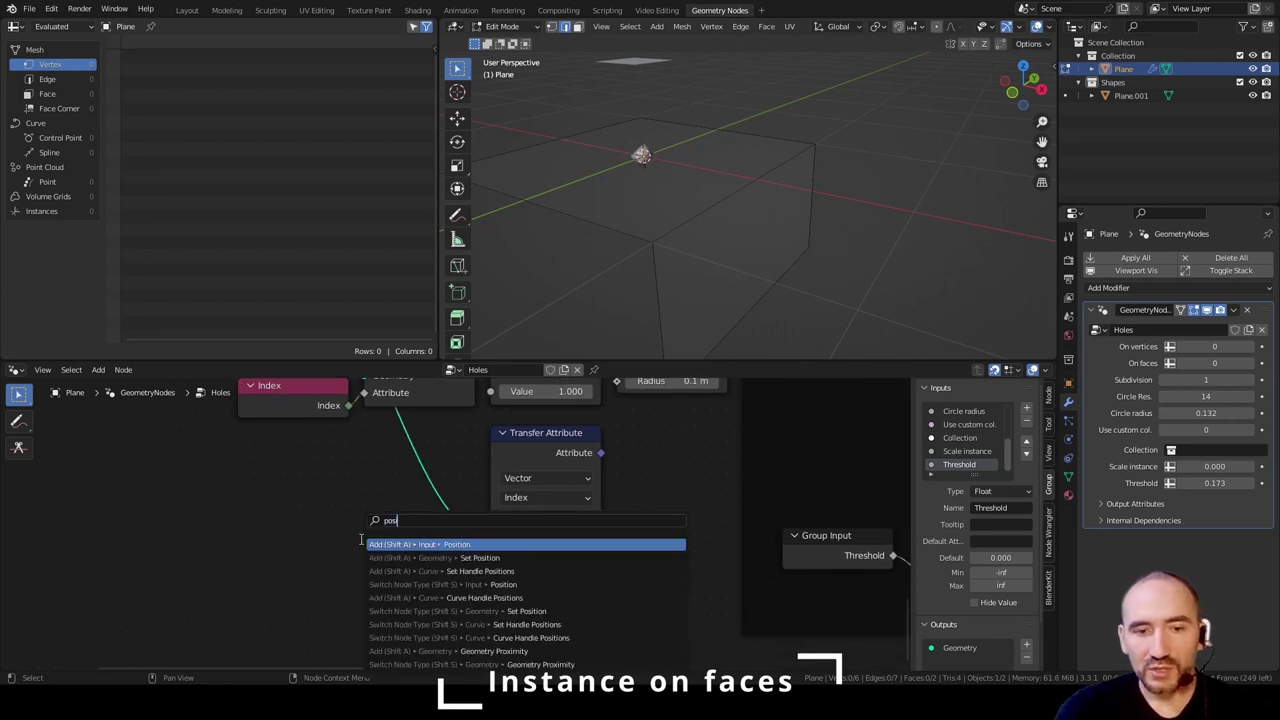
key("Return")
left_click(333, 541)
left_click_drag(441, 565, 490, 554)
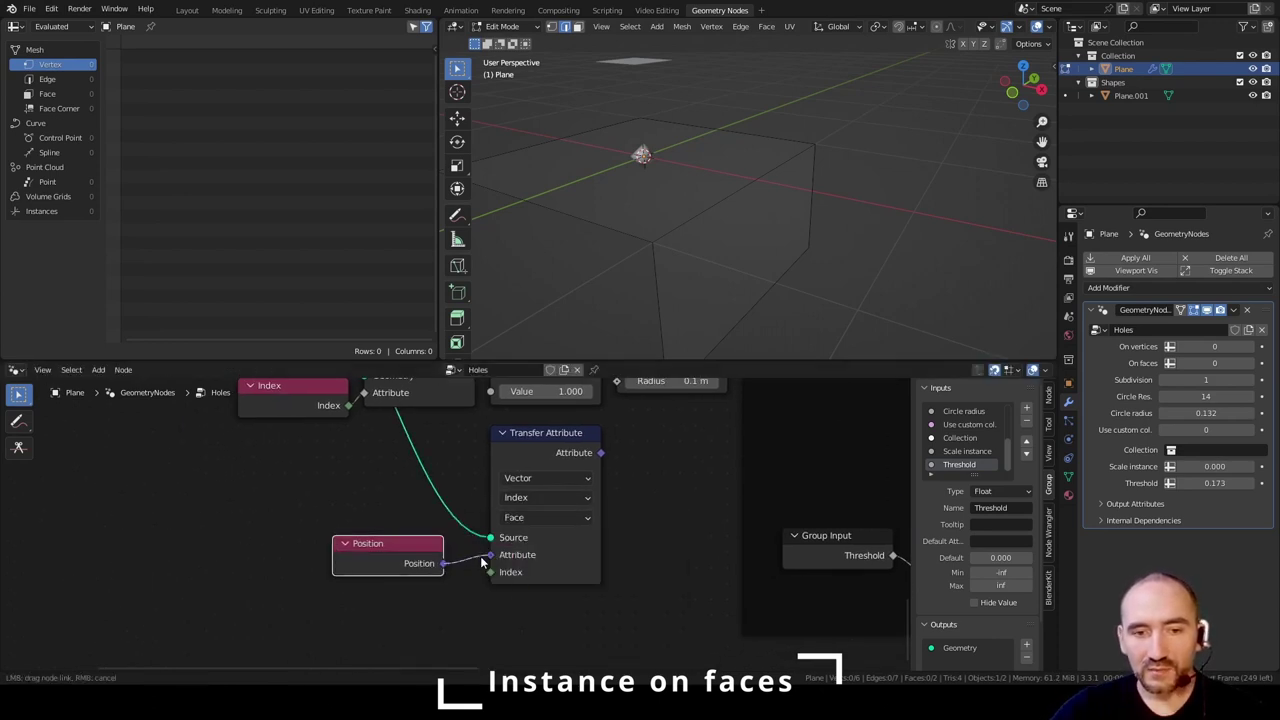
left_click_drag(403, 542, 440, 542)
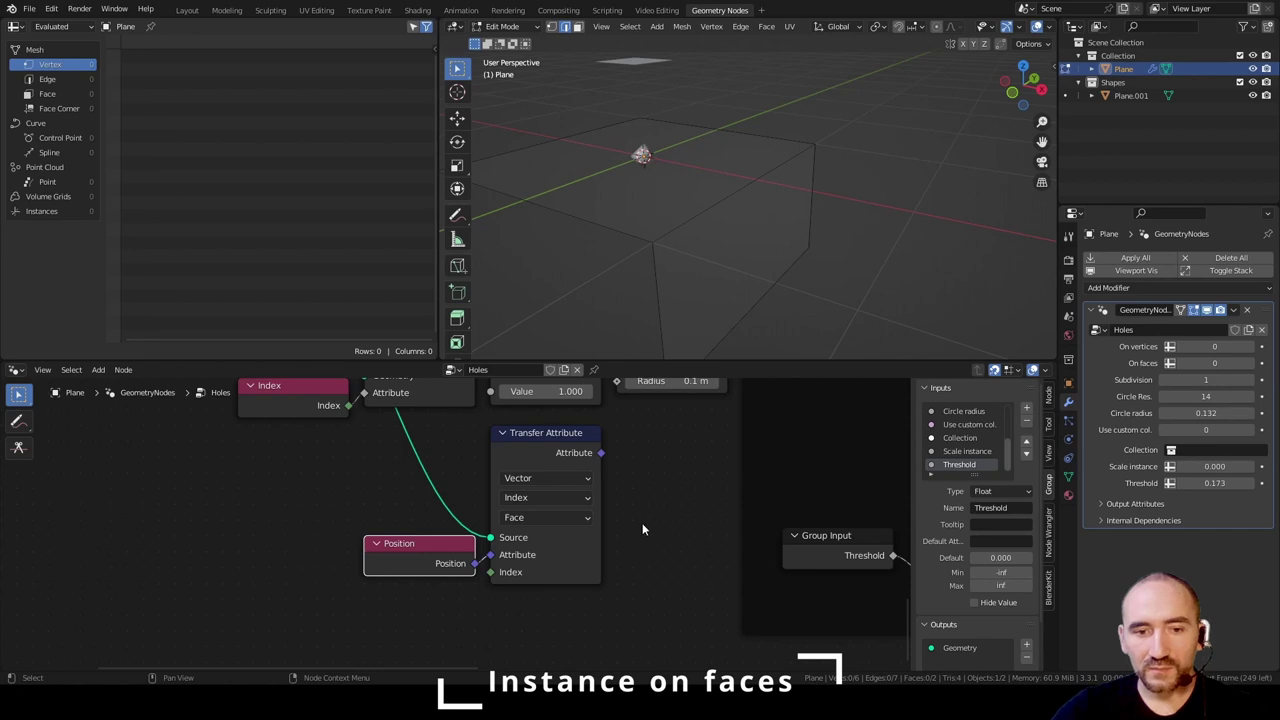
middle_click_drag(662, 480, 284, 592)
scroll(359, 560, "down", 1)
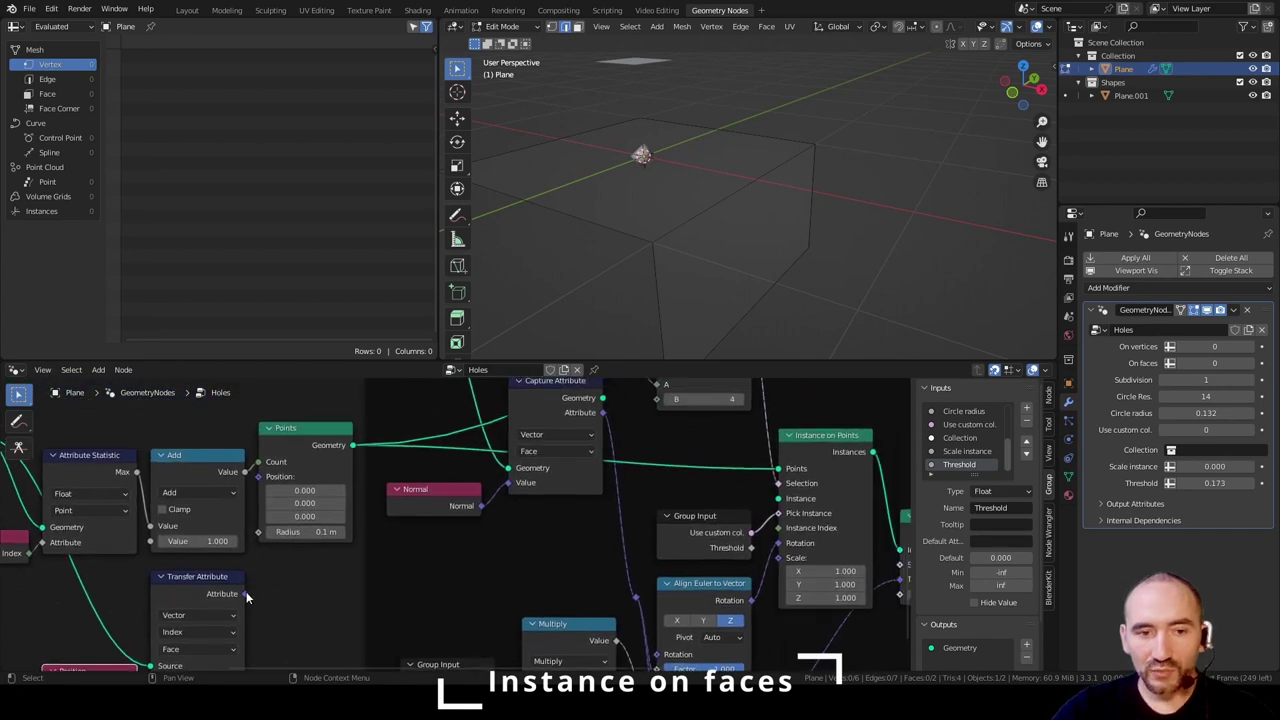
- Link Transfer Attribute's Attribute output to the Points node's Position and check the point placement on the box
left_click_drag(246, 594, 259, 477)
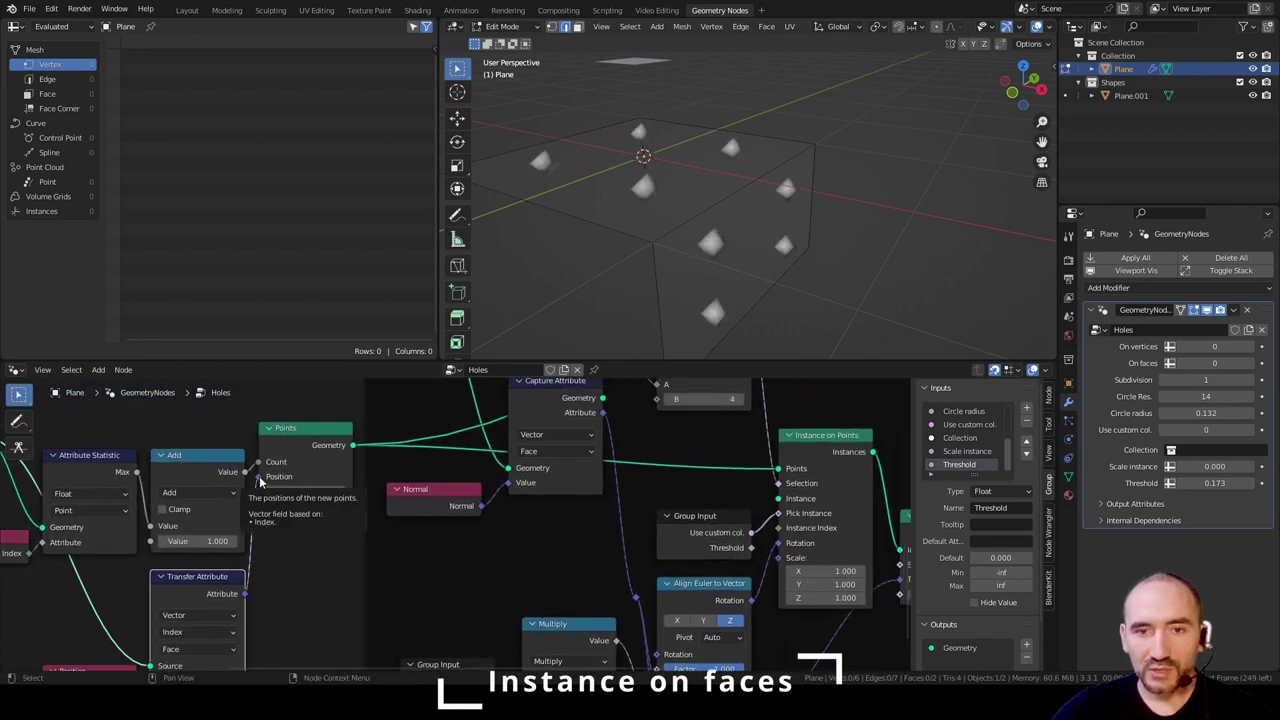
middle_click_drag(829, 203, 808, 210)
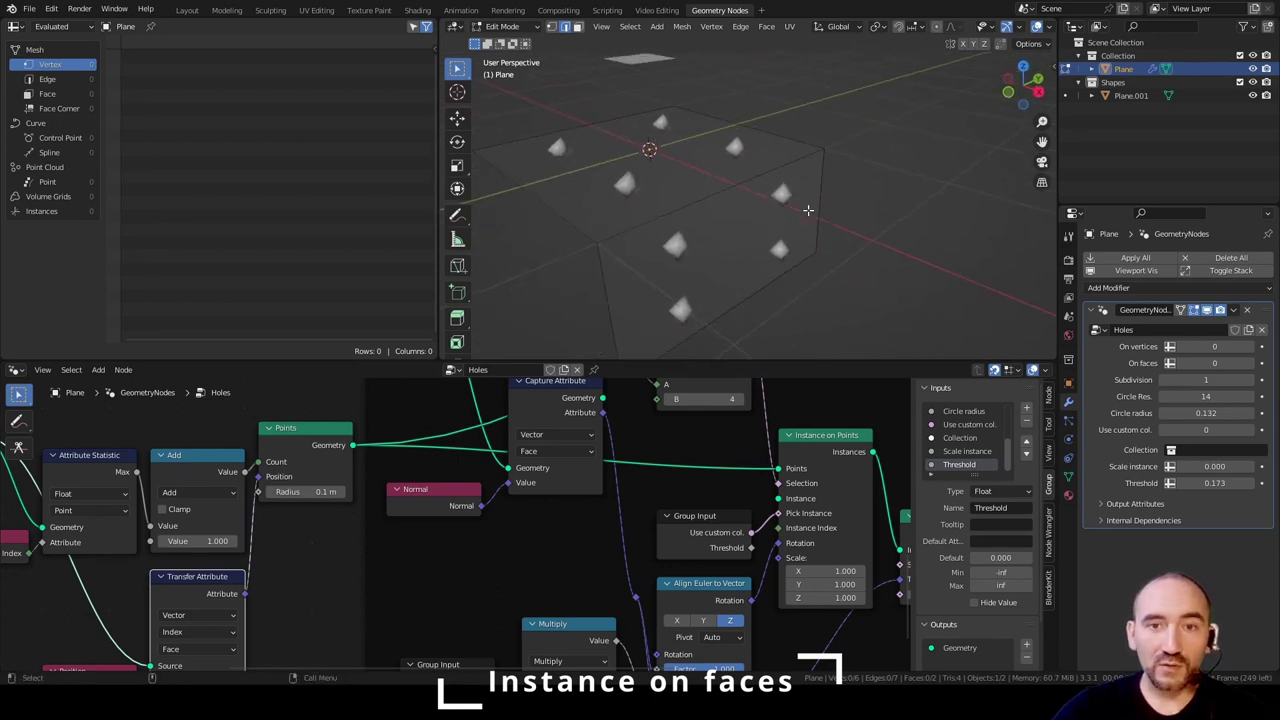
- Link the geometry Switch from the instance-and-scale frame to the lower Instance on Points' Instance input, and preview that node
scroll(537, 524, "down", 5)
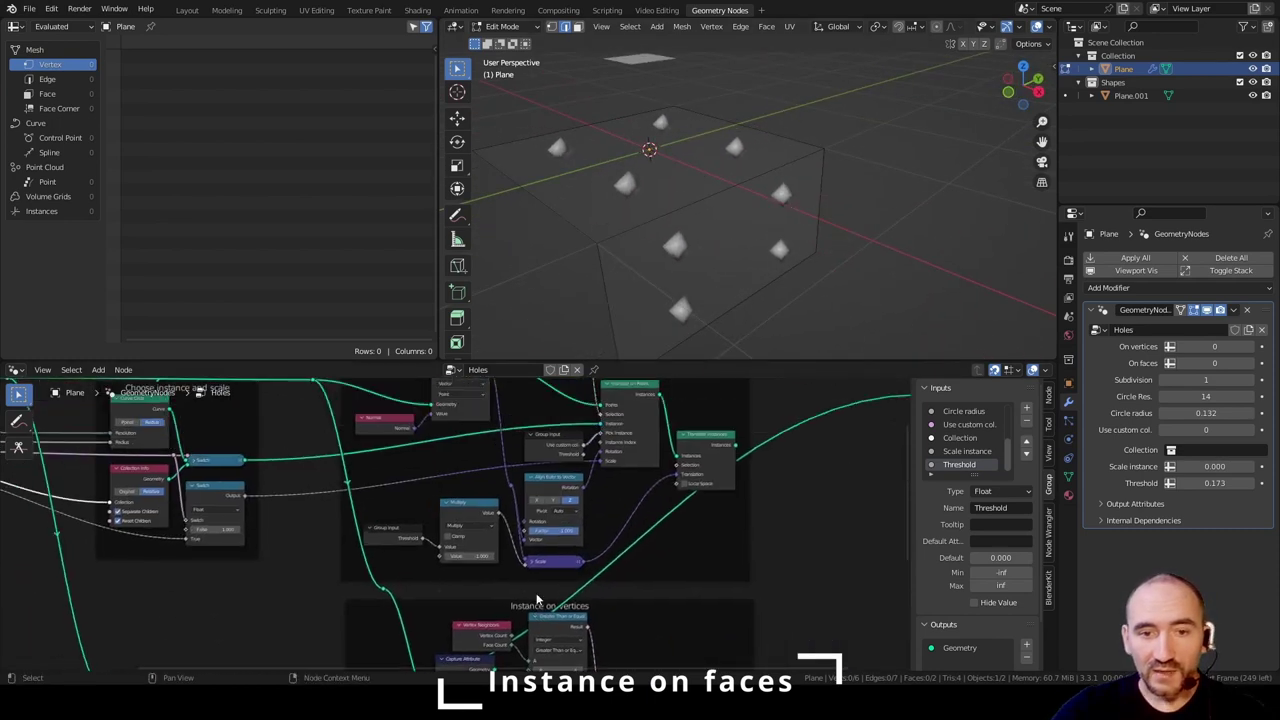
middle_click_drag(331, 505, 345, 475)
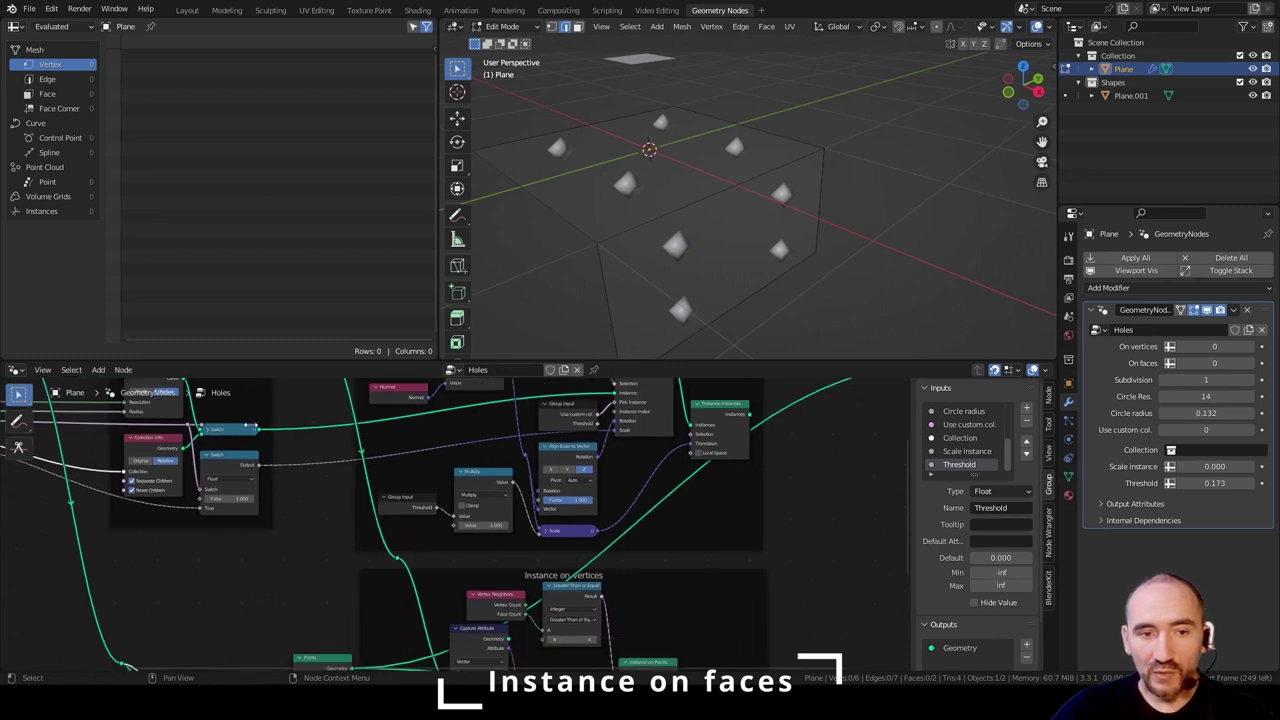
mouse_move(232, 432)
middle_mouse_down()
mouse_move(318, 505)
mouse_move(213, 445)
middle_mouse_up()
left_click_drag(195, 427, 555, 550)
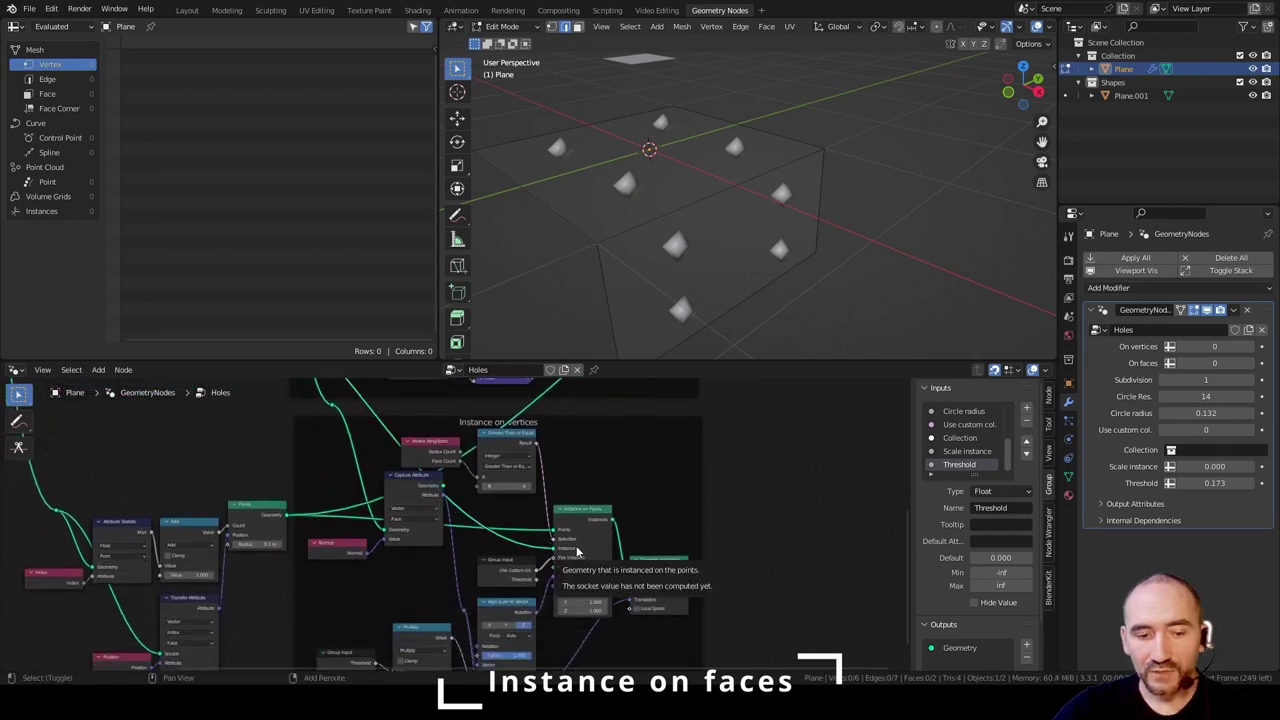
left_click(584, 510, "ctrl+shift")
- Delete the Vertex Neighbors and Greater Than or Equal nodes from the lower frame and check the circles on the box
scroll(584, 510, "up", 2)
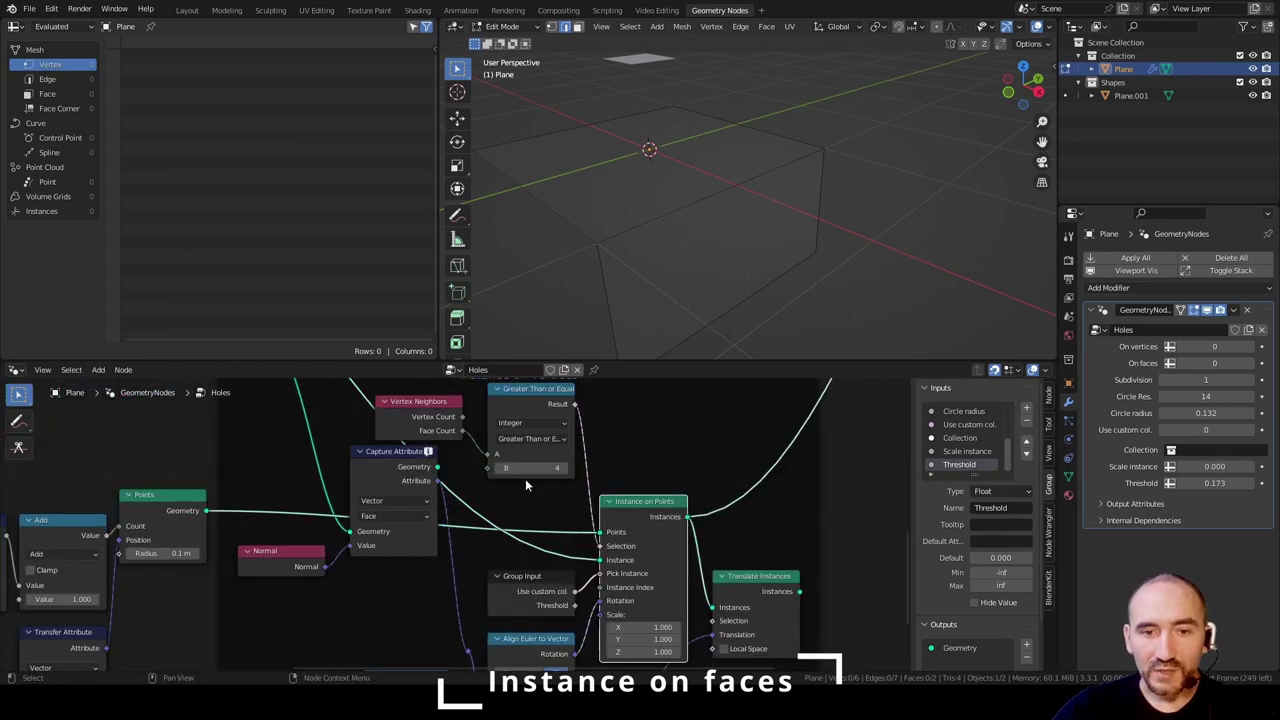
middle_click_drag(525, 479, 517, 550)
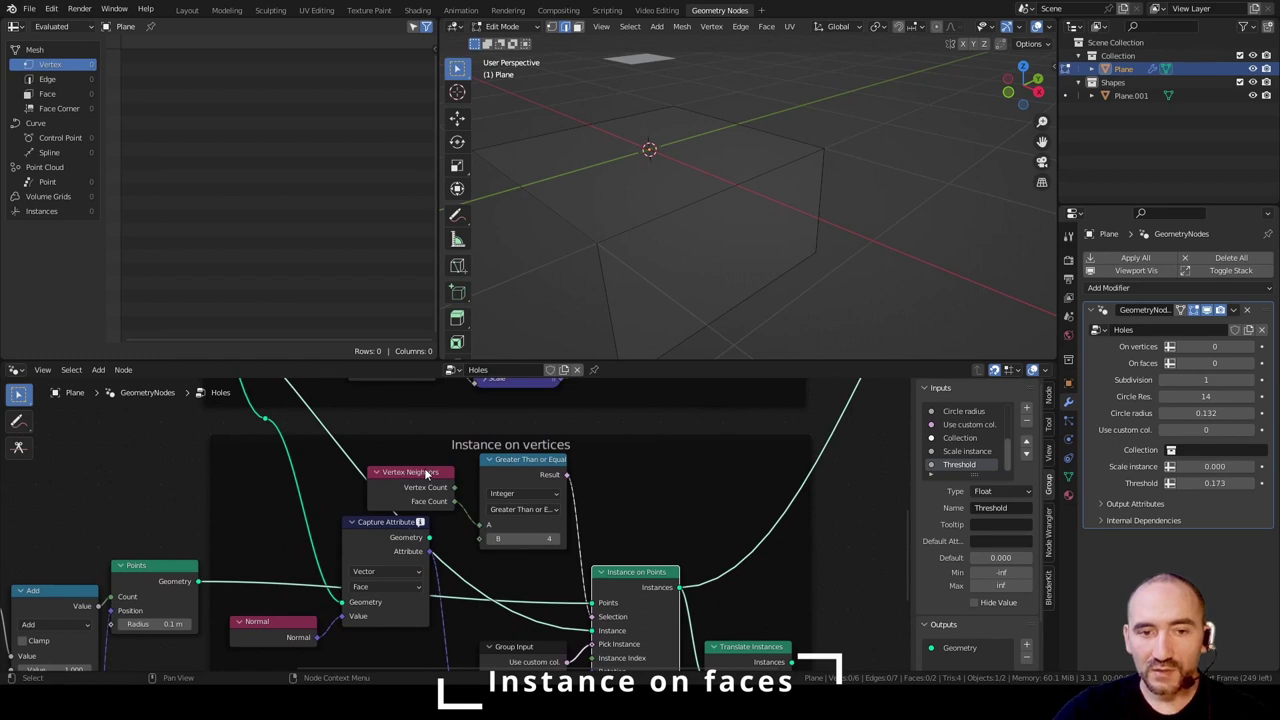
left_click(492, 476)
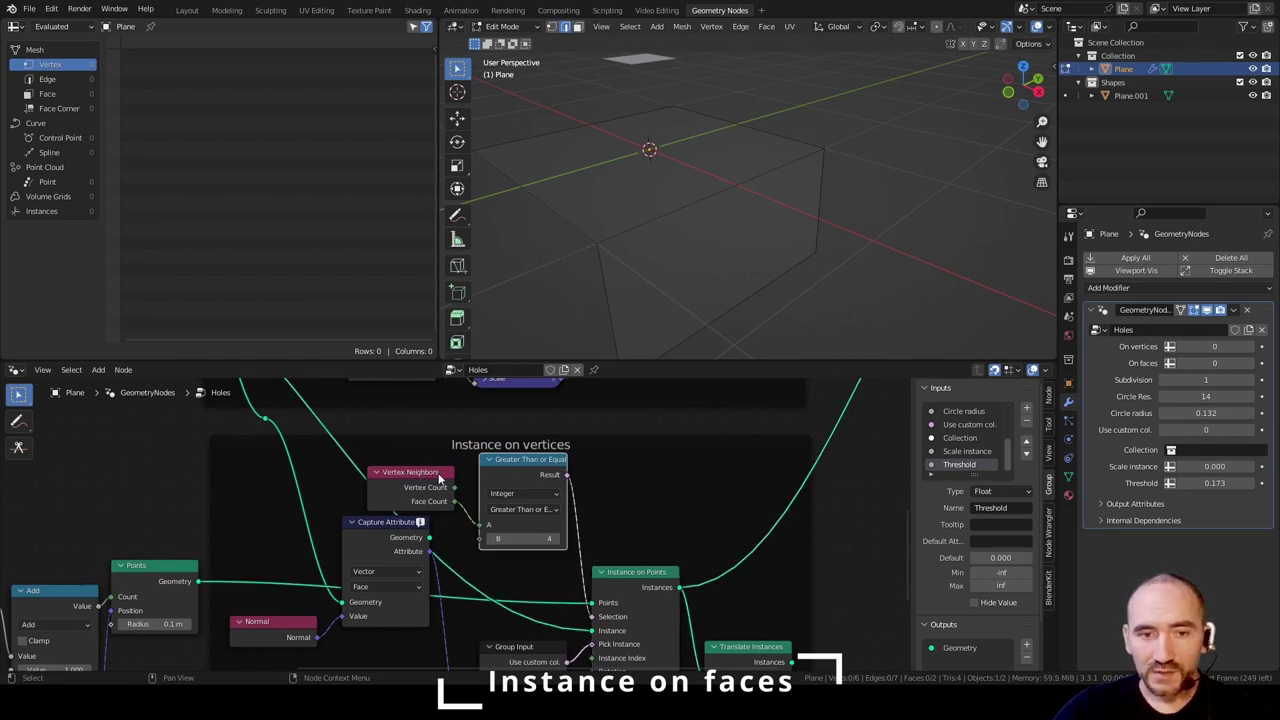
left_click(428, 478, "shift")
key("x")
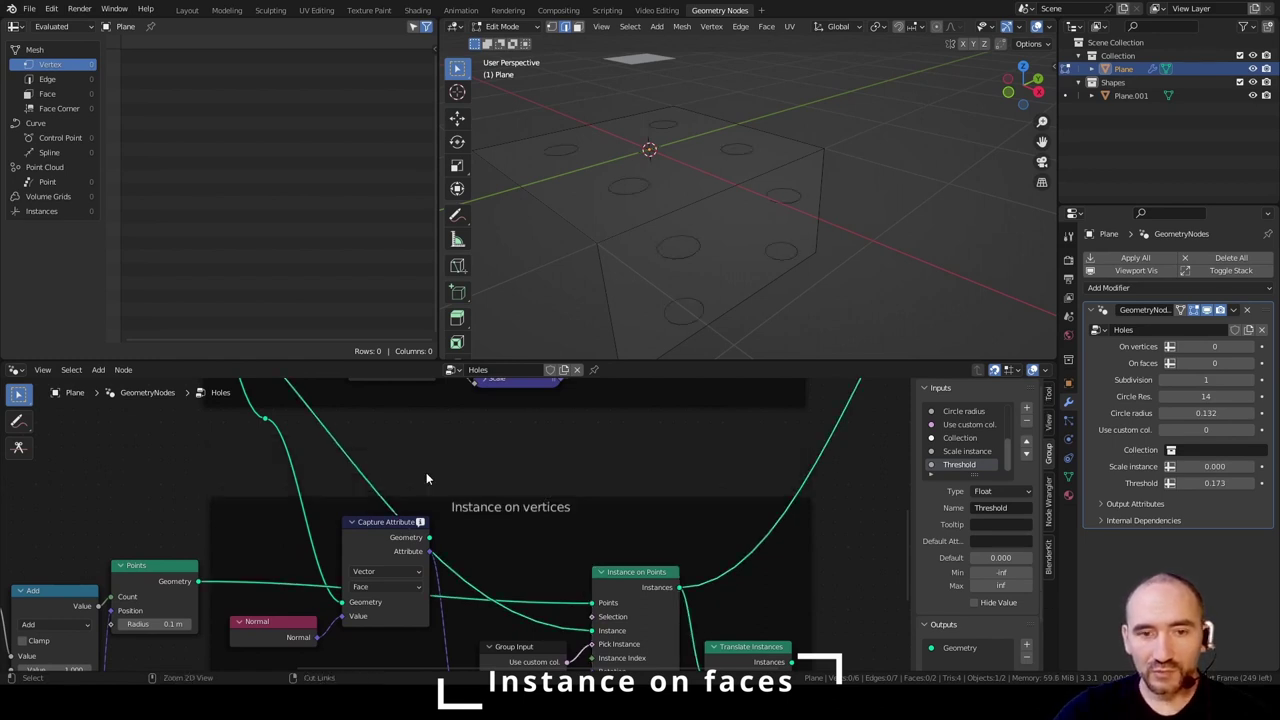
middle_click_drag(648, 236, 590, 233)
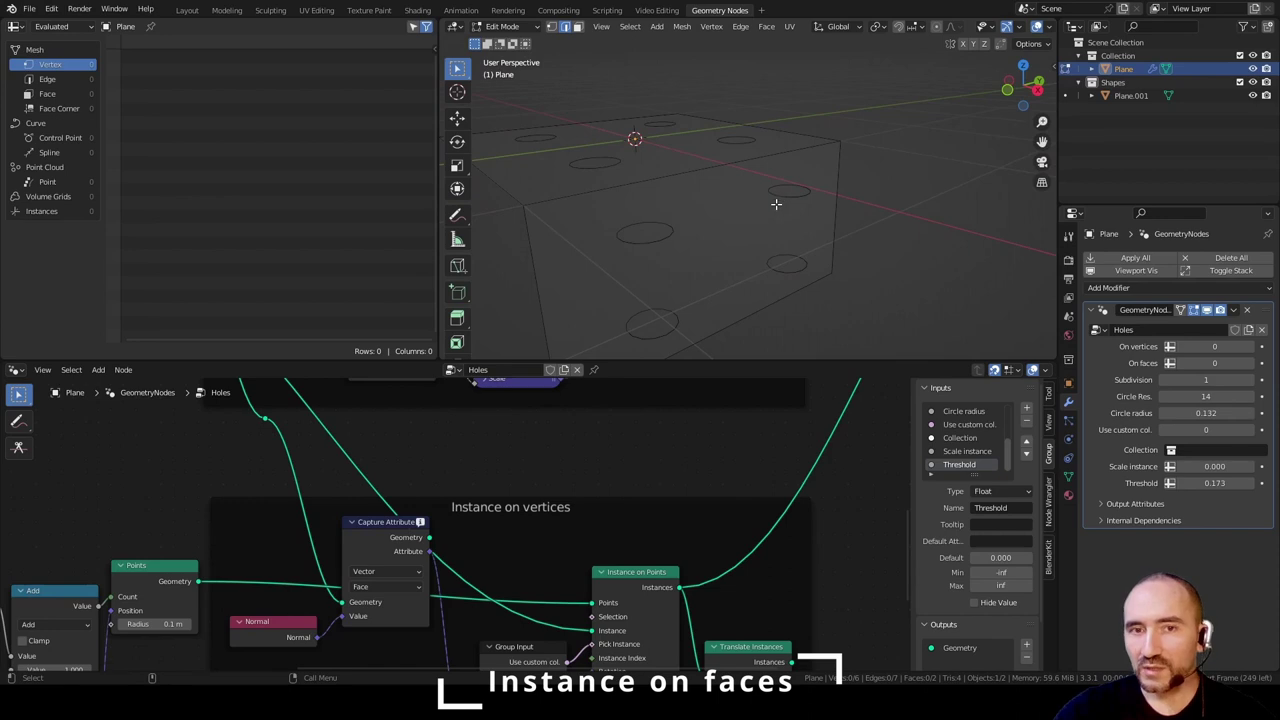
middle_click_drag(436, 569, 482, 556)
scroll(523, 535, "up", 2)
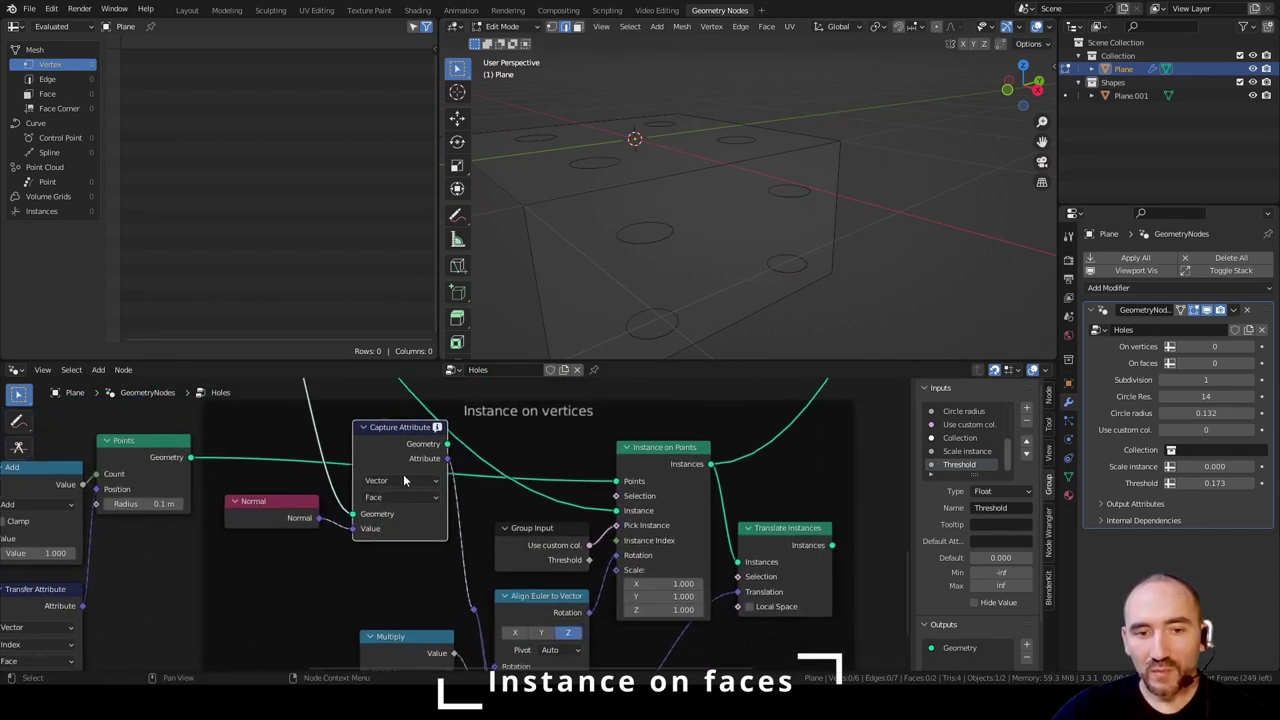
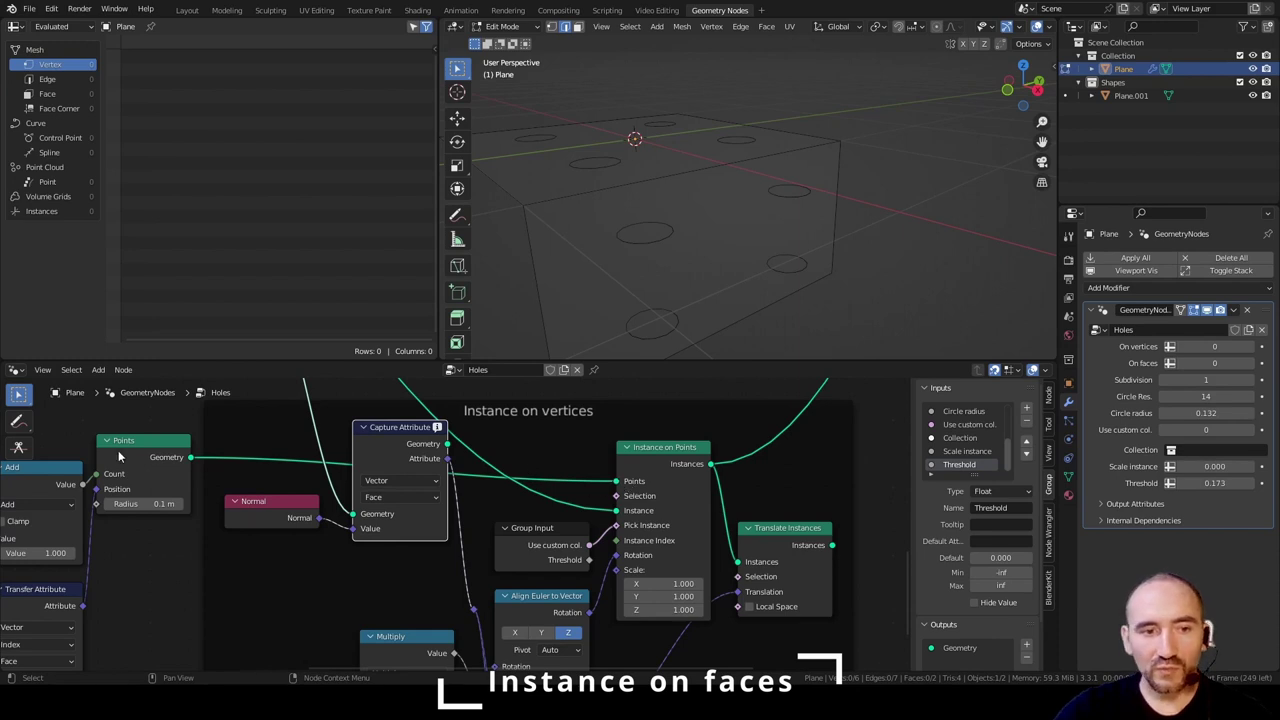
middle_click_drag(172, 480, 387, 502)
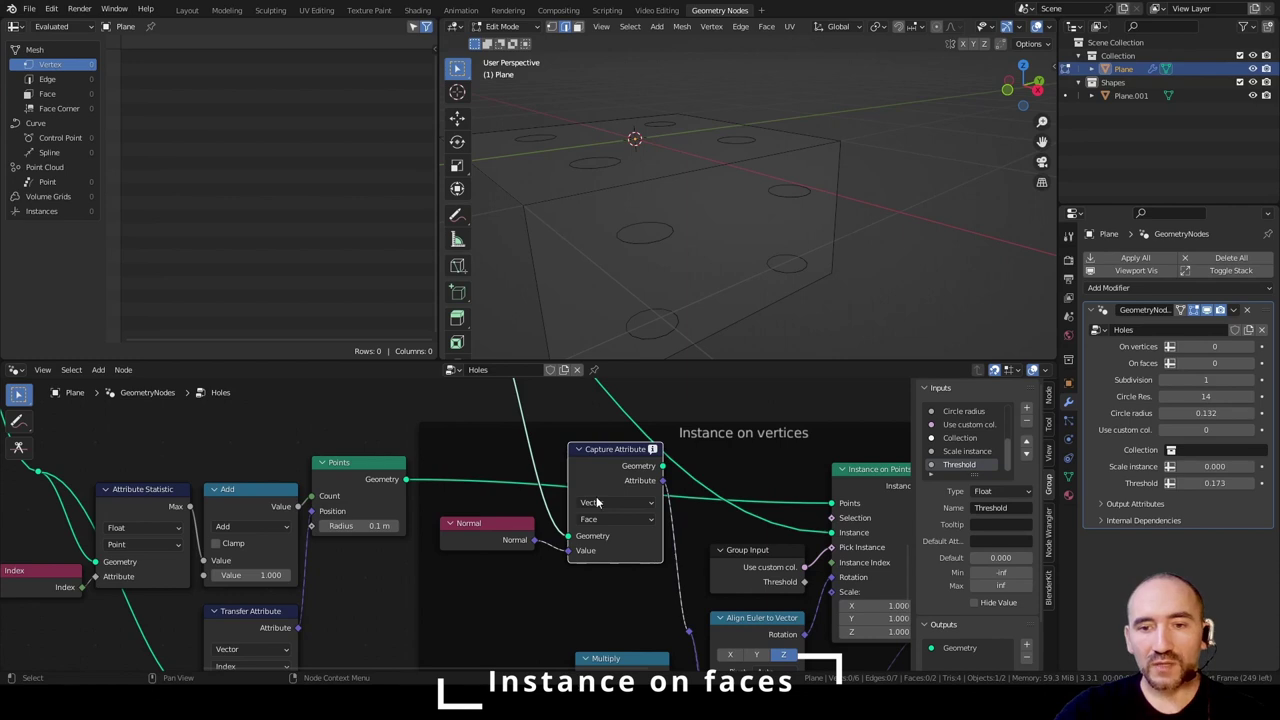
middle_click_drag(778, 503, 566, 496)
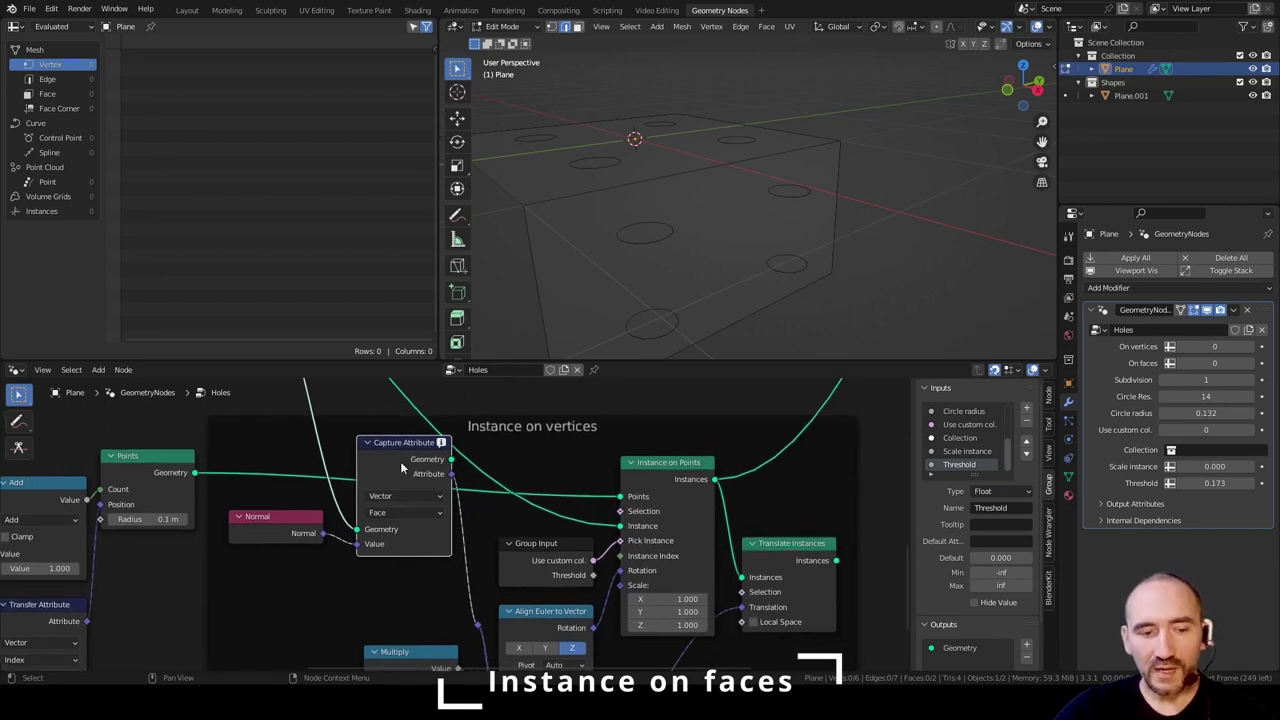
- Add a Transfer Attribute node below the Normal node and feed its Source from a new reroute on the Capture Attribute's geometry link
key("F3")
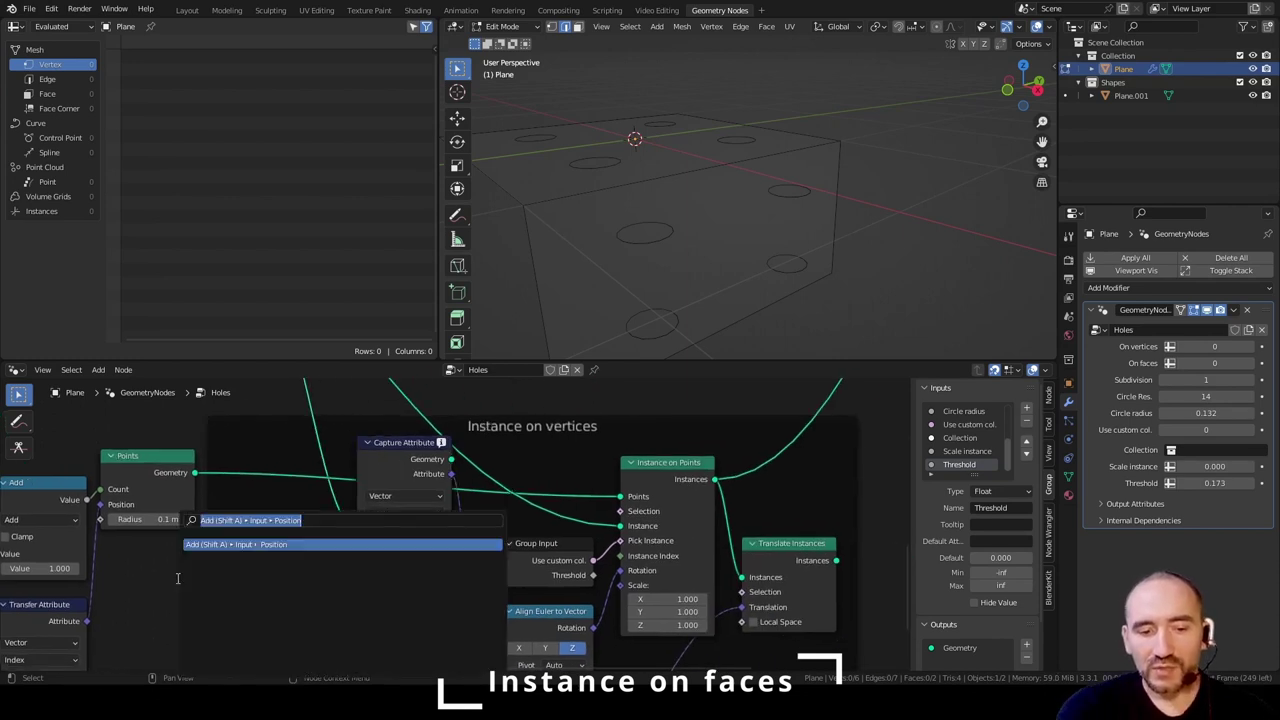
type("trasnfe")
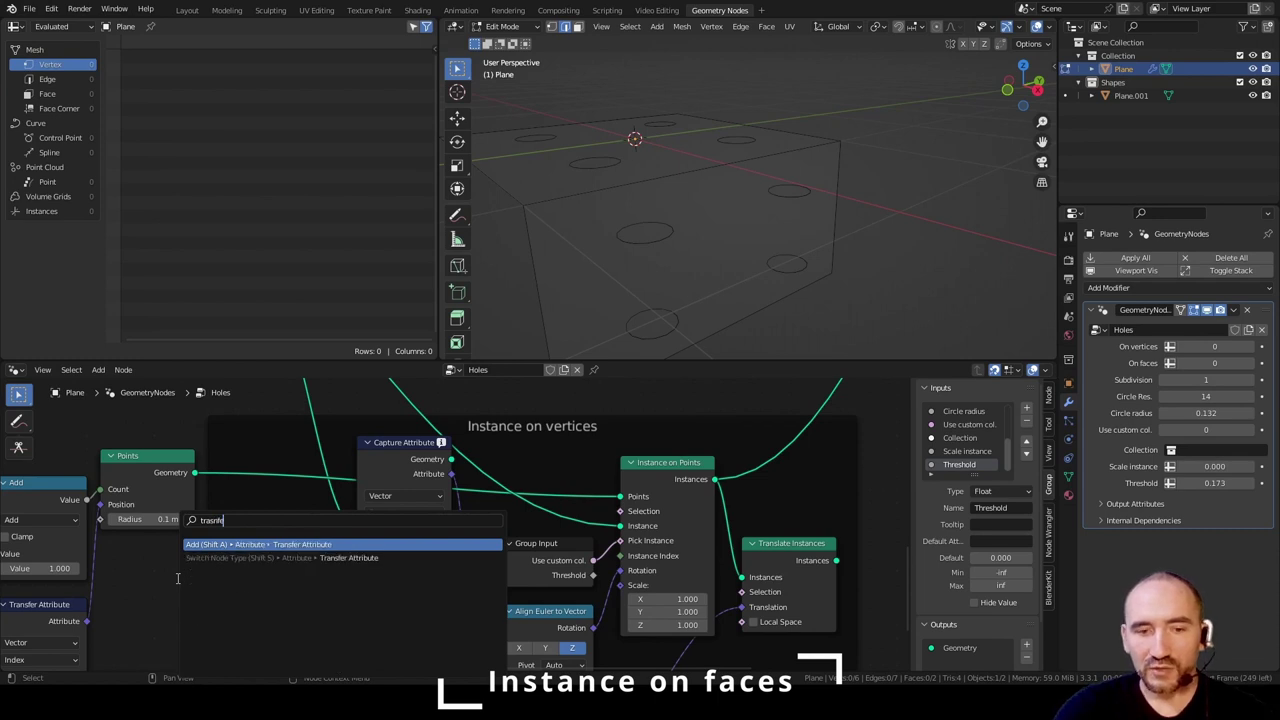
key("Return")
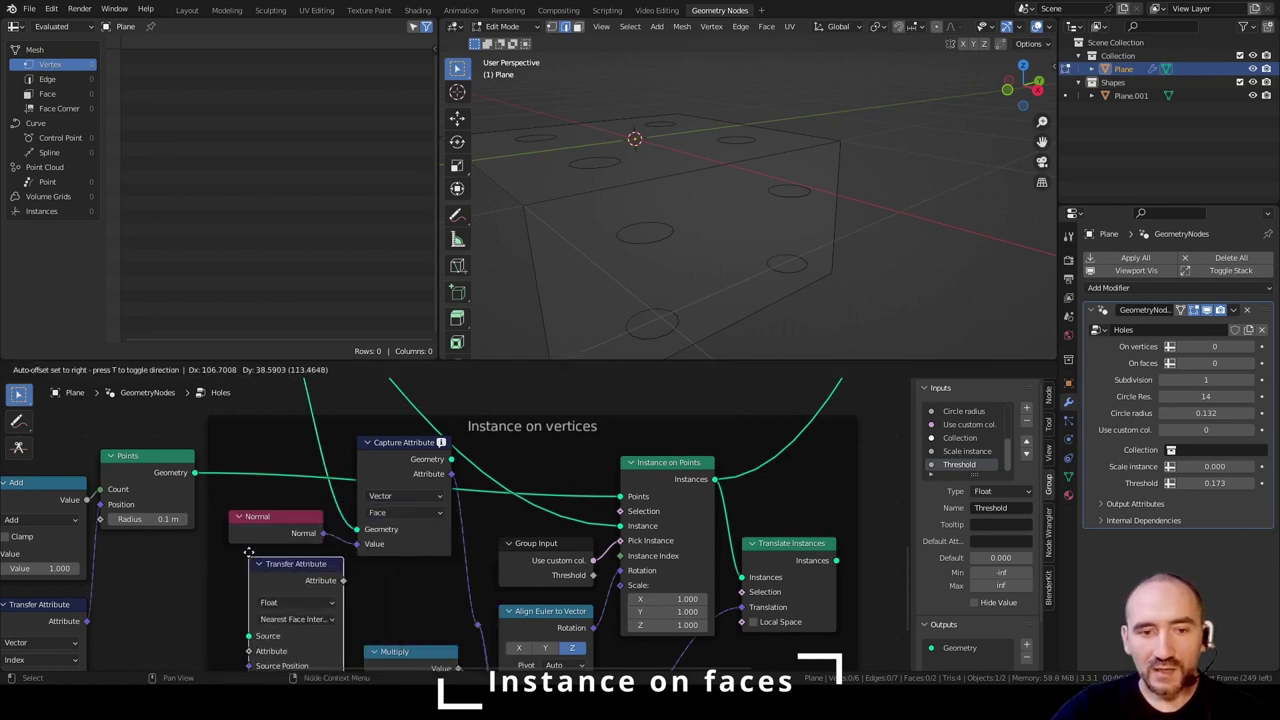
left_click(249, 552)
right_click_drag(331, 434, 286, 468, "shift")
left_click_drag(319, 443, 249, 636)
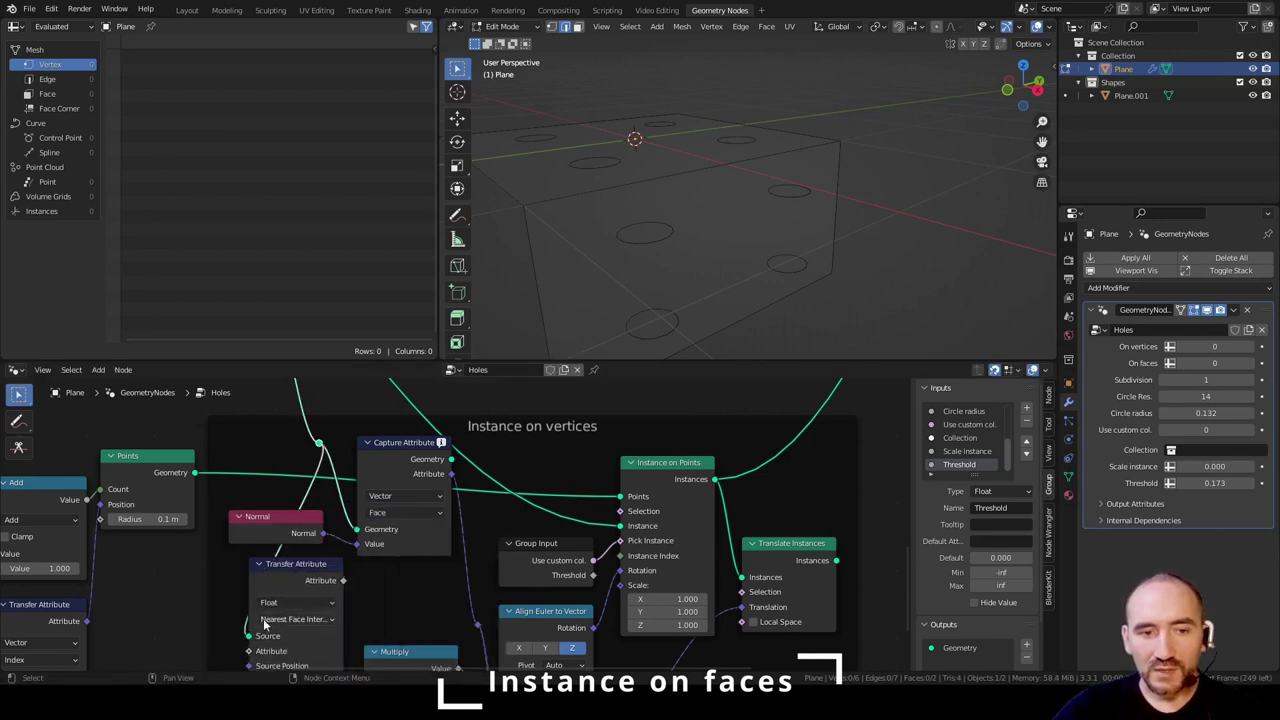
- Set the new Transfer Attribute node to Vector, Index and Face, with Normal linked to its Attribute input
middle_click_drag(327, 572, 378, 493)
left_click(345, 523)
left_click(348, 556)
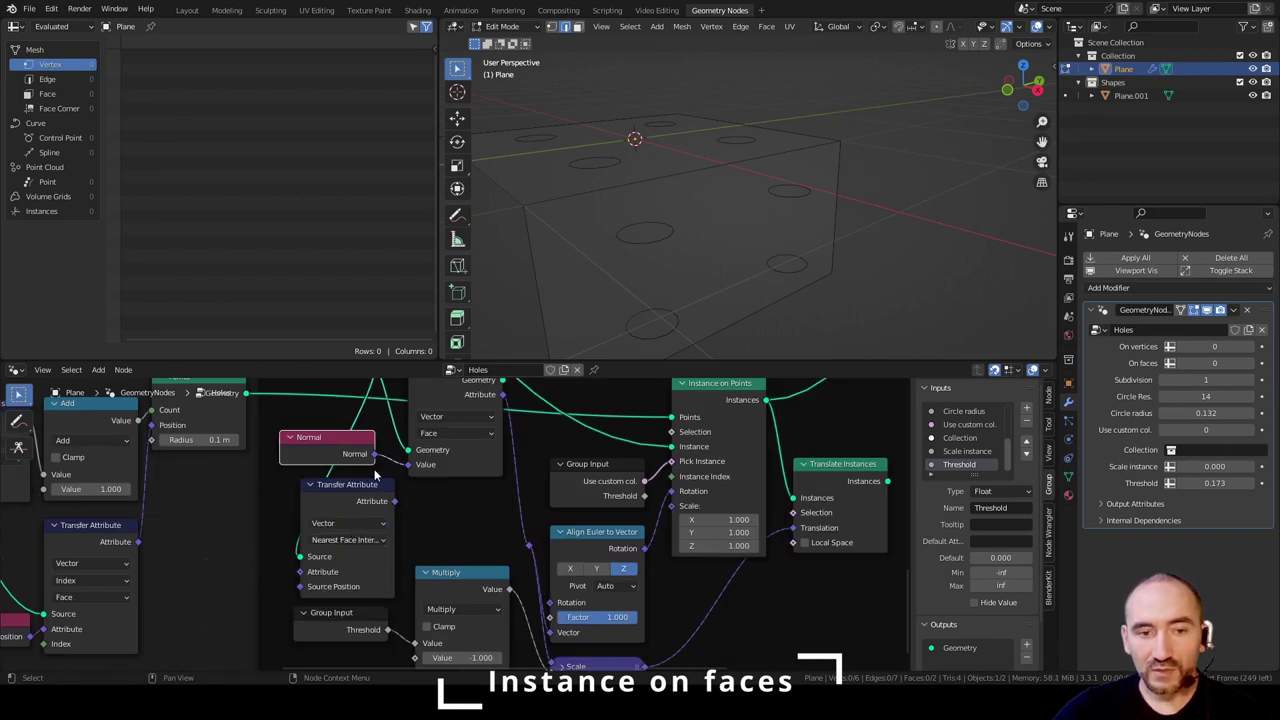
left_click_drag(375, 455, 306, 578)
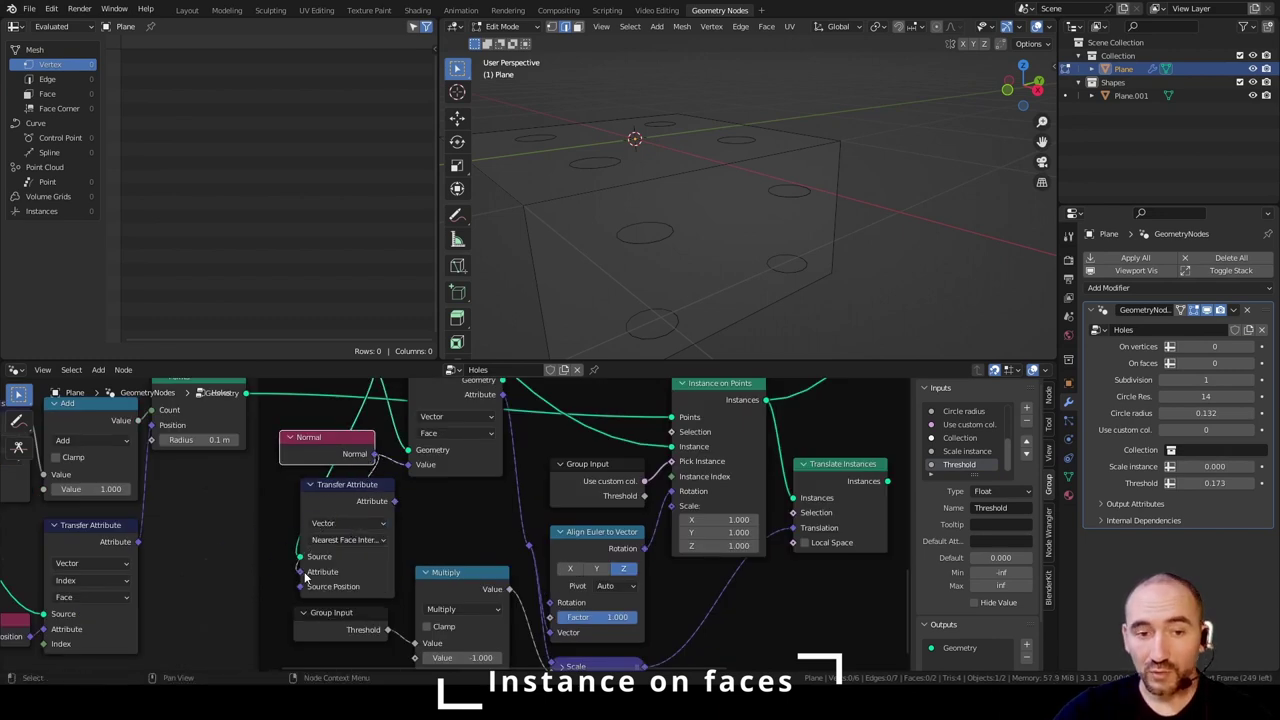
left_click(348, 540)
left_click(350, 584)
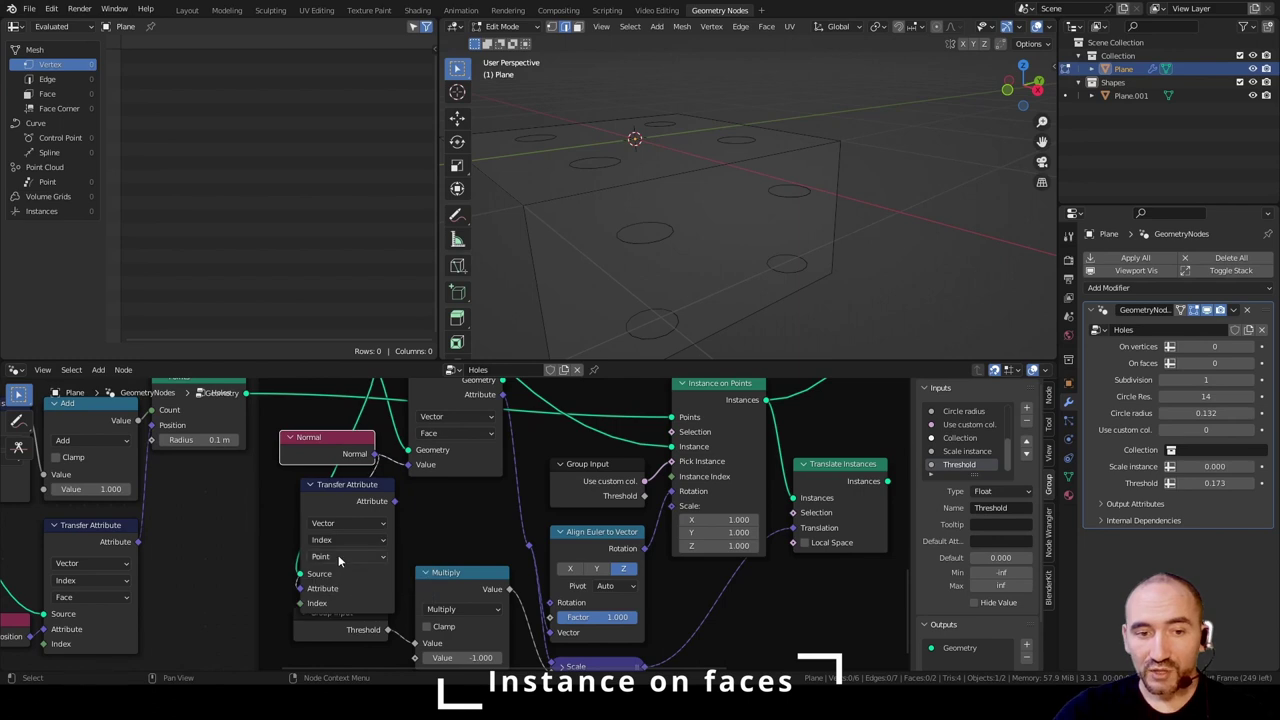
left_click(340, 557)
left_click(353, 599)
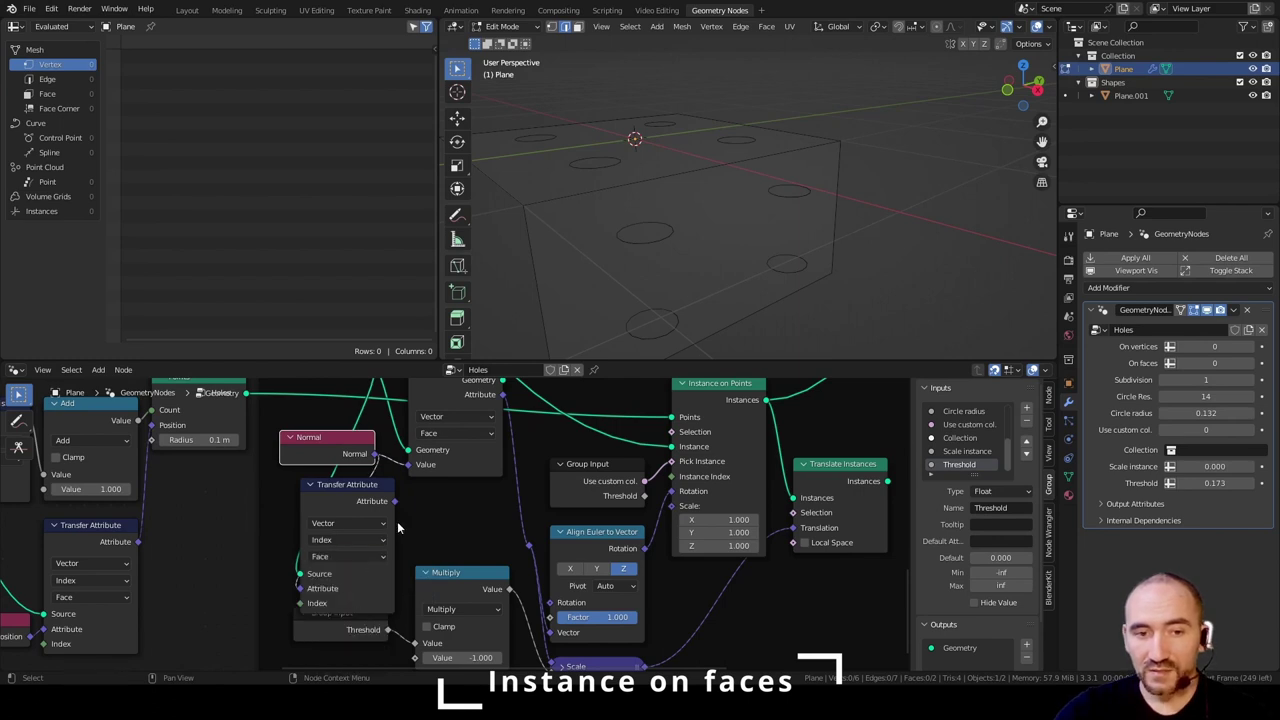
- Link the Transfer Attribute output to the reroute feeding Align Euler to Vector, replacing and removing the Capture Attribute node
left_click_drag(397, 503, 452, 518)
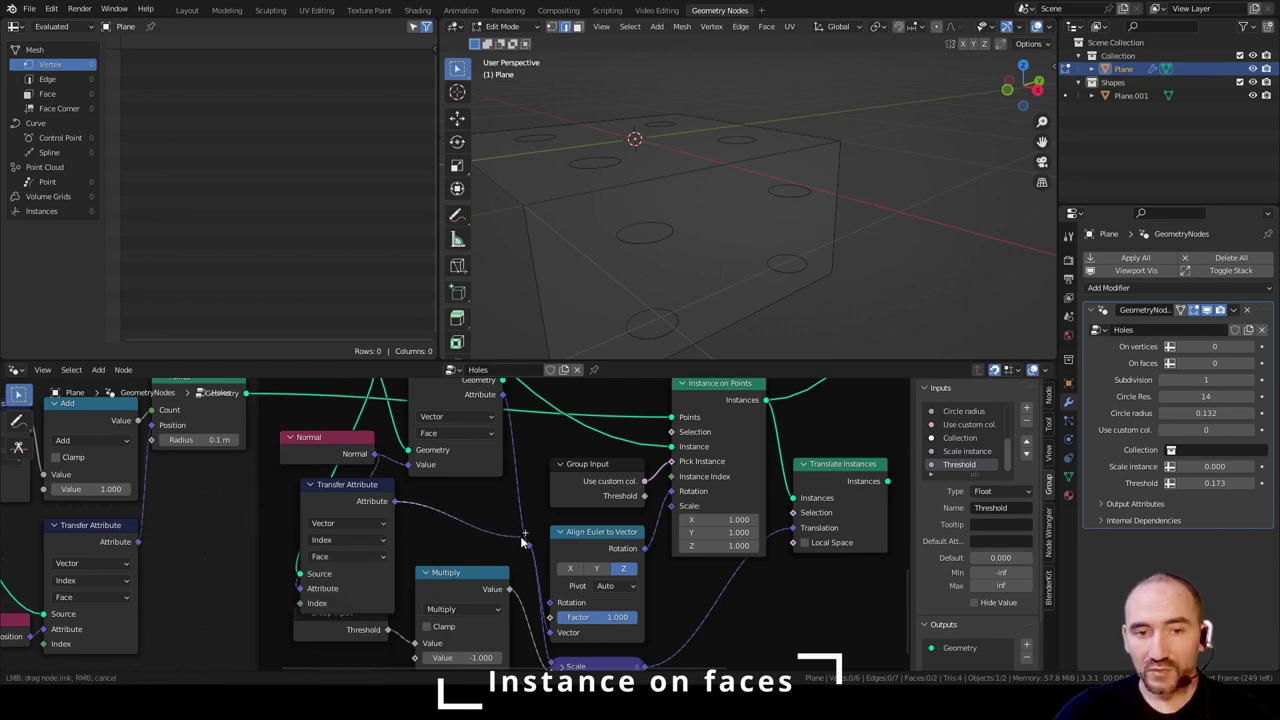
left_click_drag(522, 541, 540, 550)
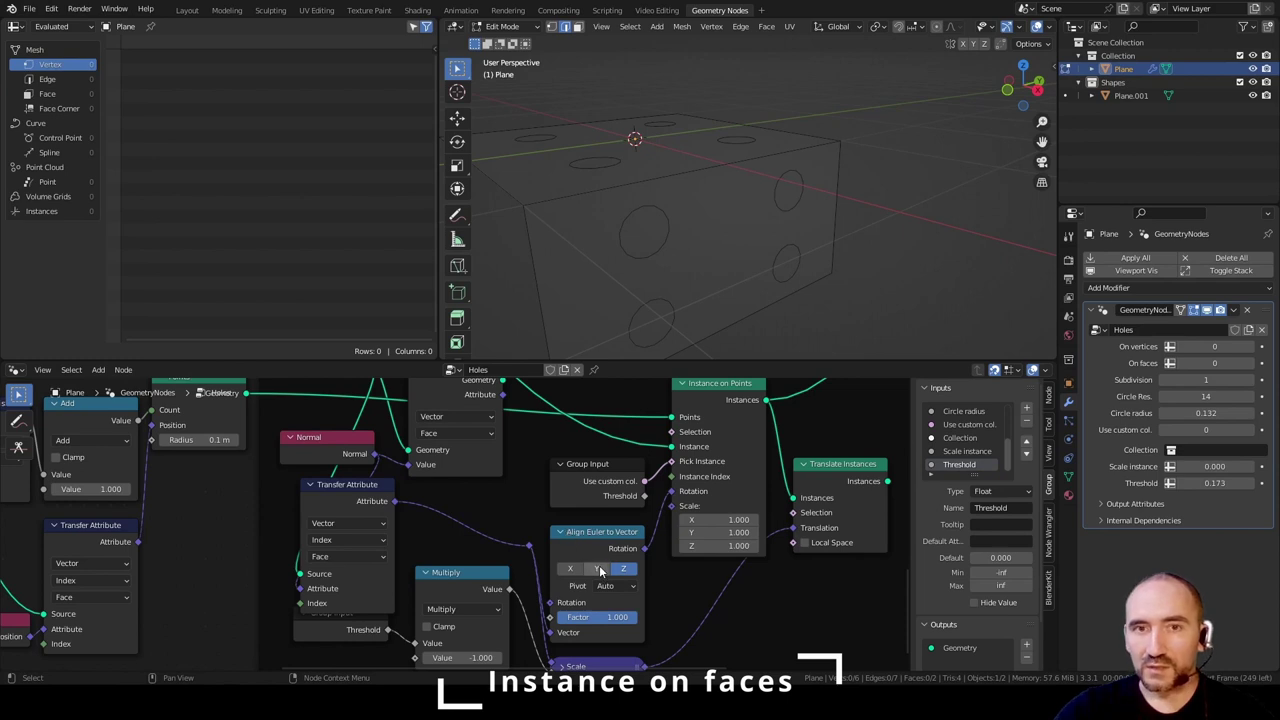
middle_click_drag(546, 489, 518, 595)
left_click(410, 474)
key("ctrl+x")
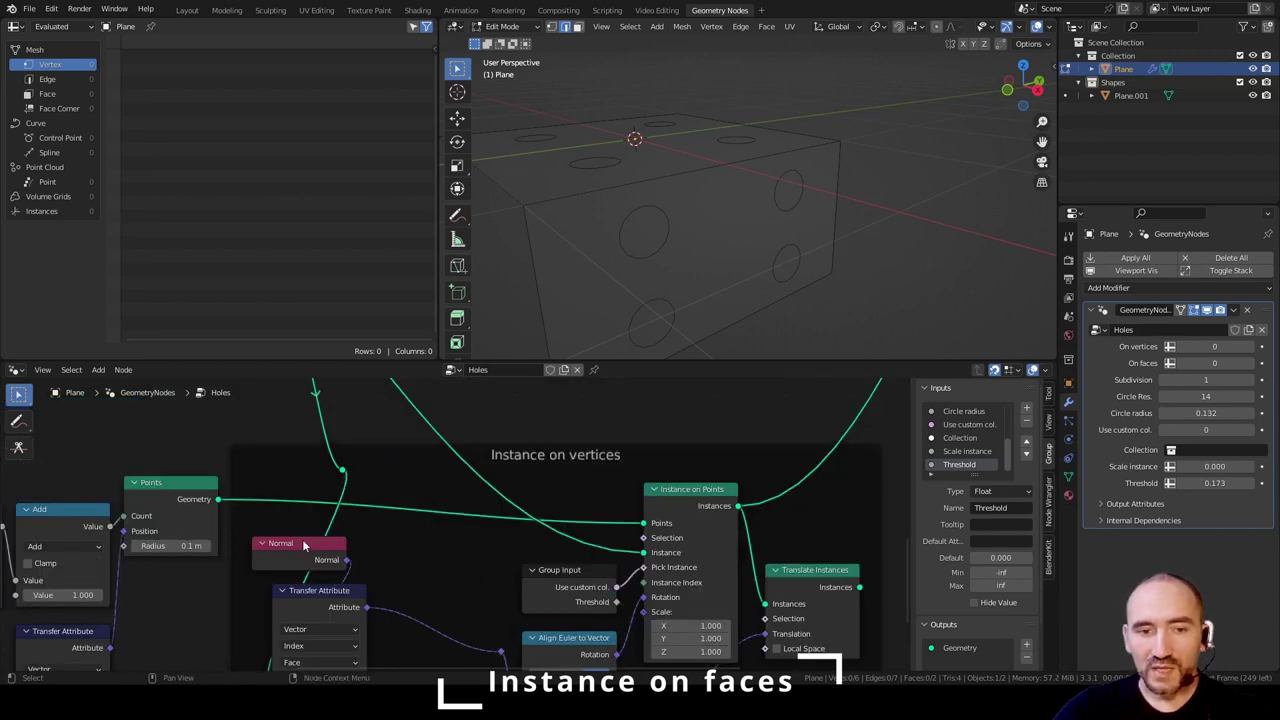
- Tidy the frame by moving Transfer Attribute above the Multiply node and placing Normal beside it
left_click_drag(302, 543, 227, 603)
left_click_drag(318, 593, 438, 554)
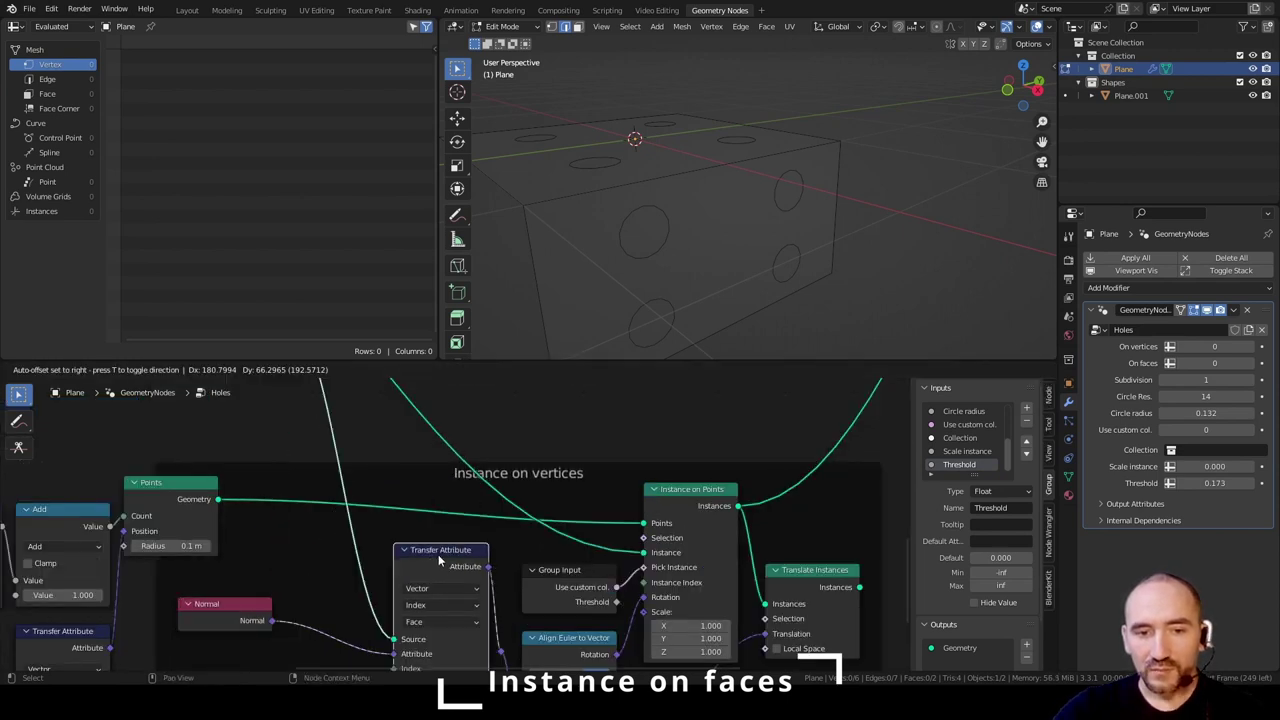
left_click_drag(210, 622, 317, 615)
scroll(433, 620, "down", 4, "shift")
key("minus")
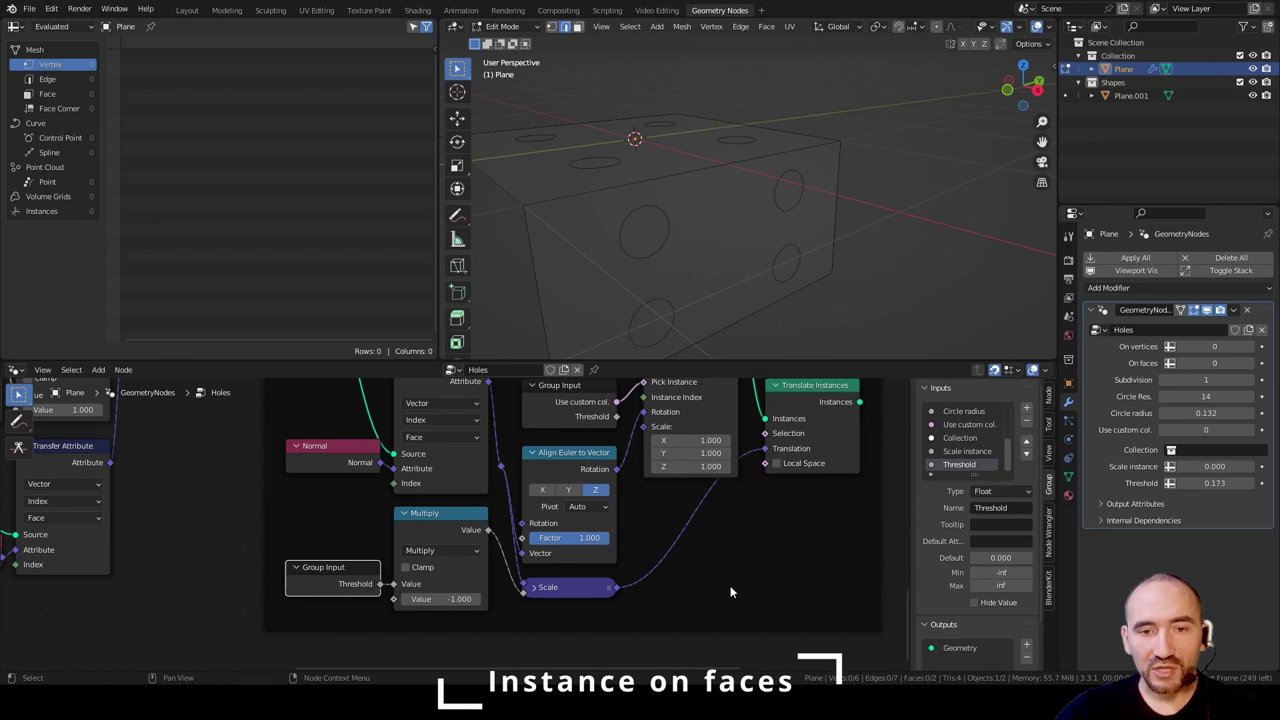
- Bring the point-generating nodes into the lower frame and relabel the frame "Instance on faces"
scroll(730, 592, "down", 5)
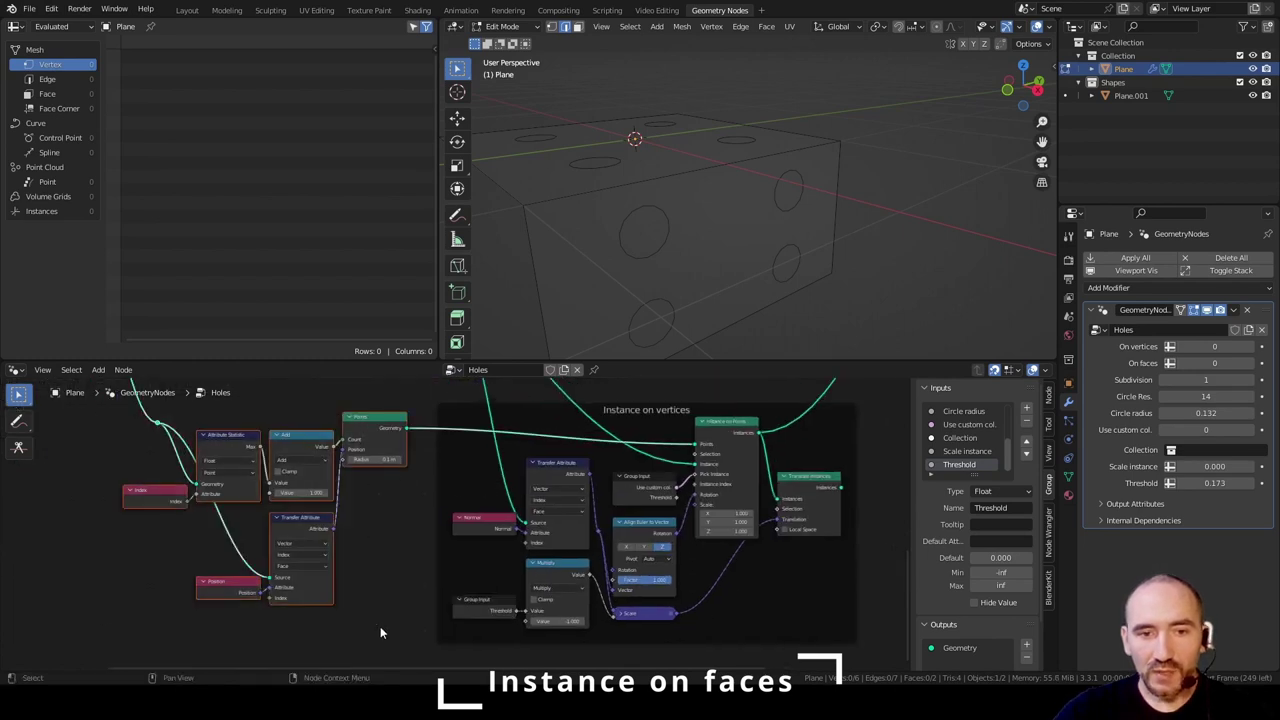
left_click_drag(374, 425, 172, 612)
key("F2")
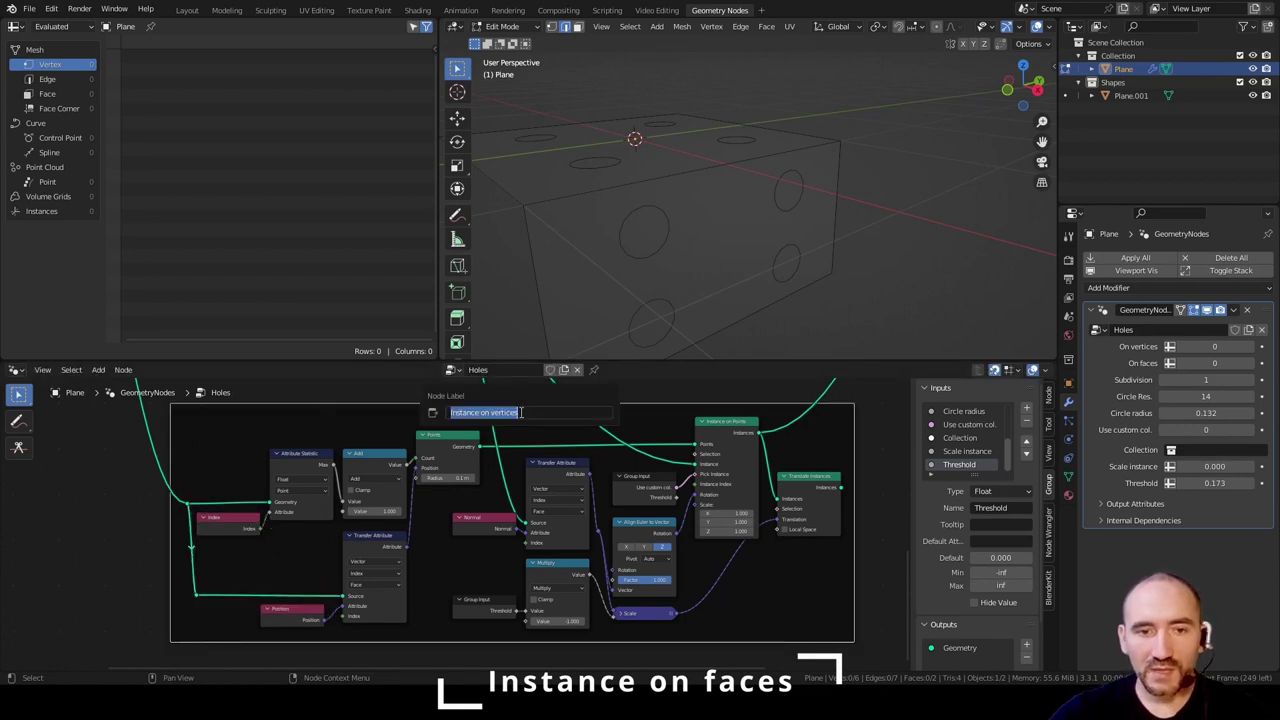
key("End")
key("ctrl+shift+Left")
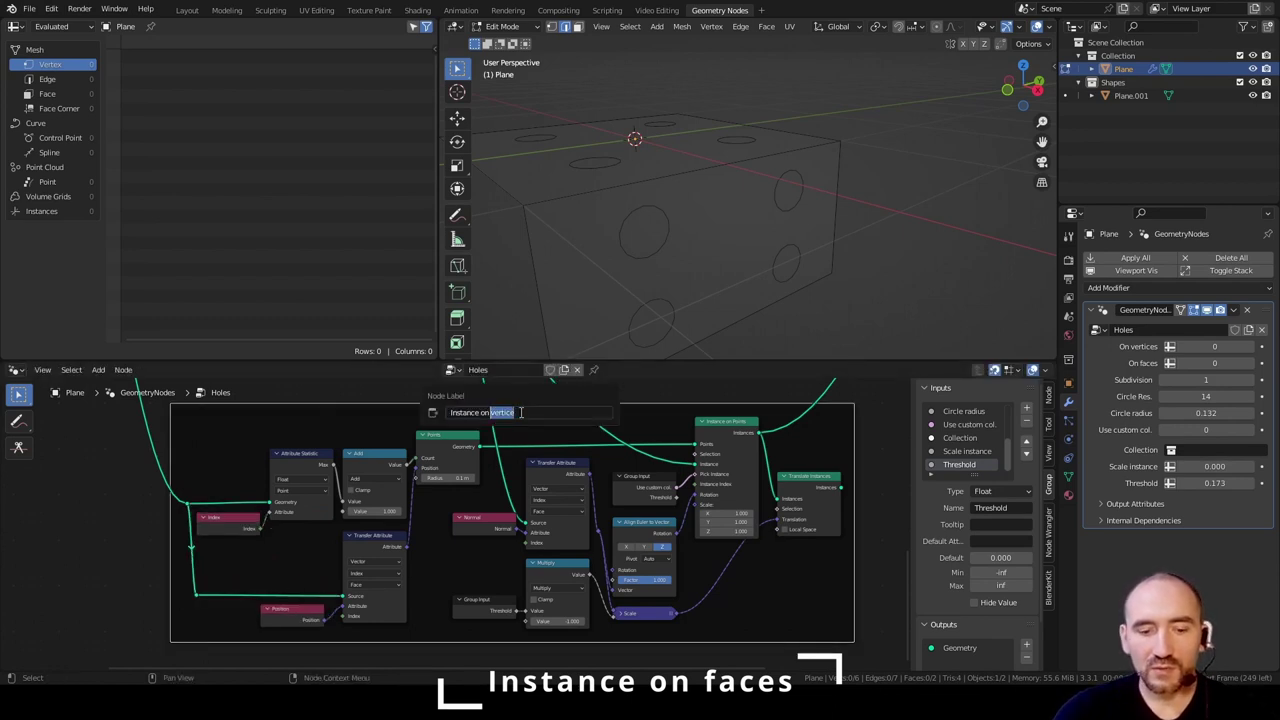
type("faces")
key("Return")
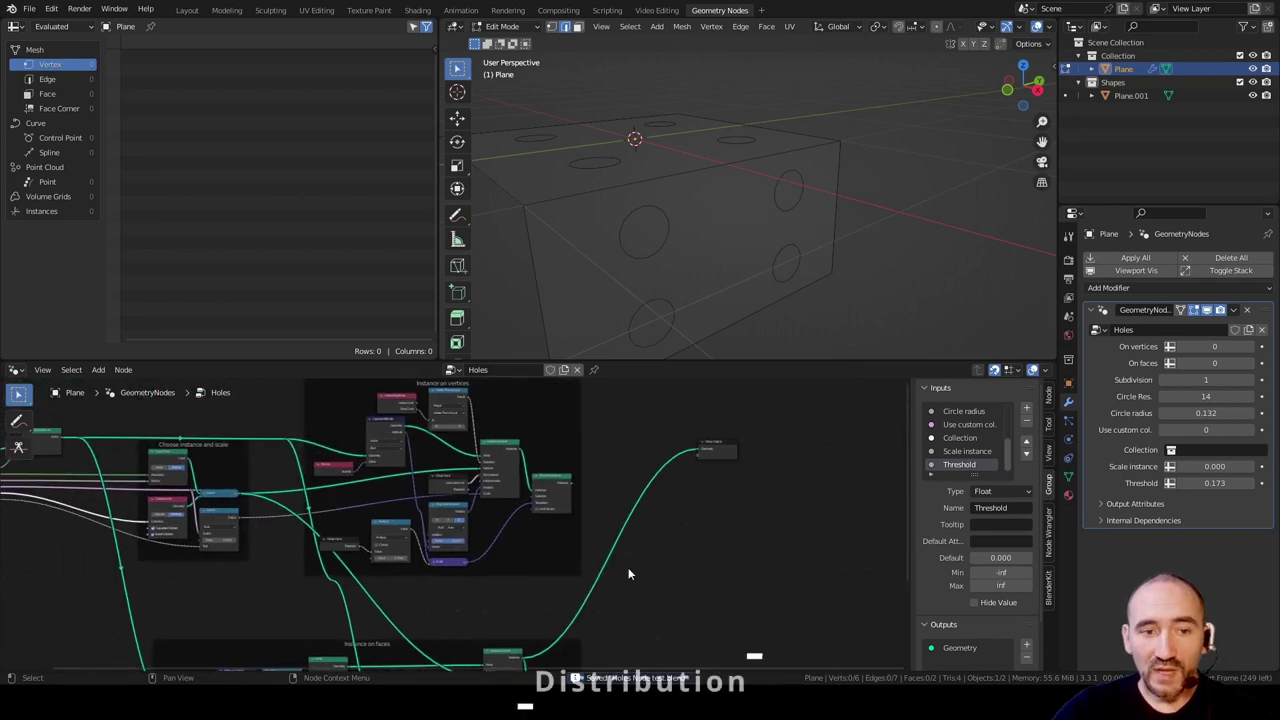
- Move the Group Output node down and away from the instance frames to free space for new nodes
scroll(628, 567, "up", 3)
middle_click_drag(560, 480, 502, 594)
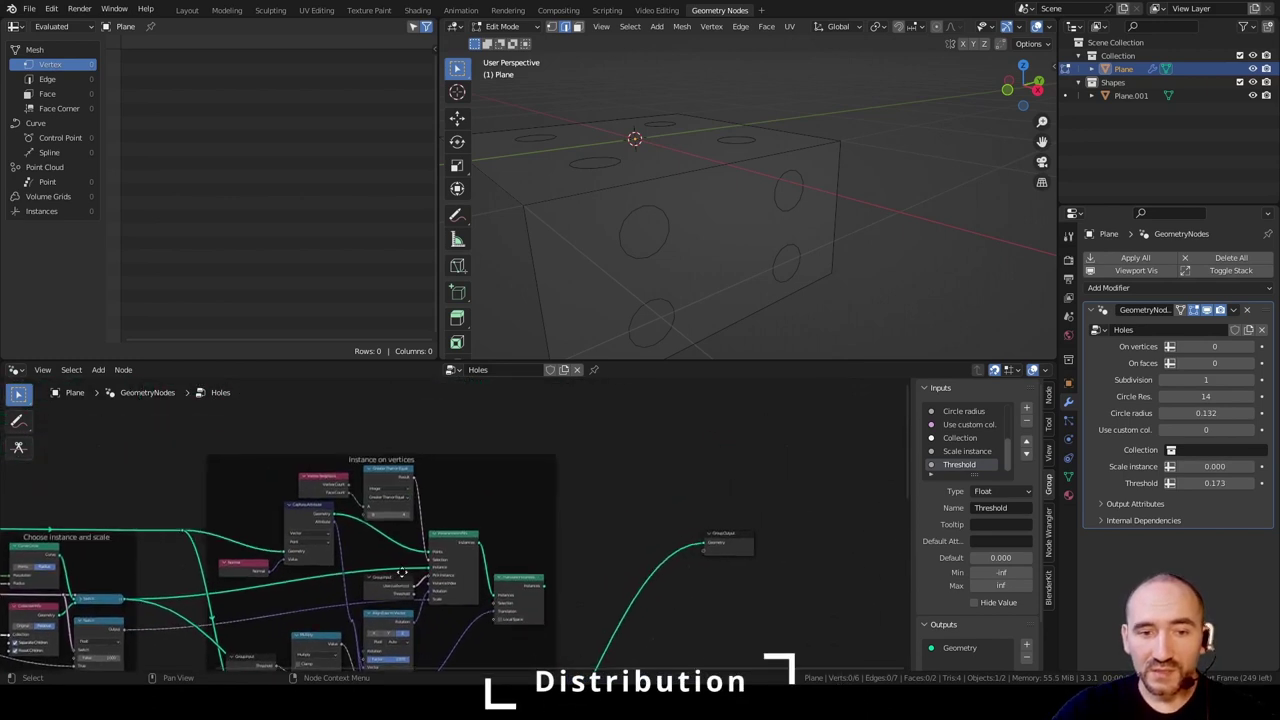
middle_click_drag(403, 577, 255, 499)
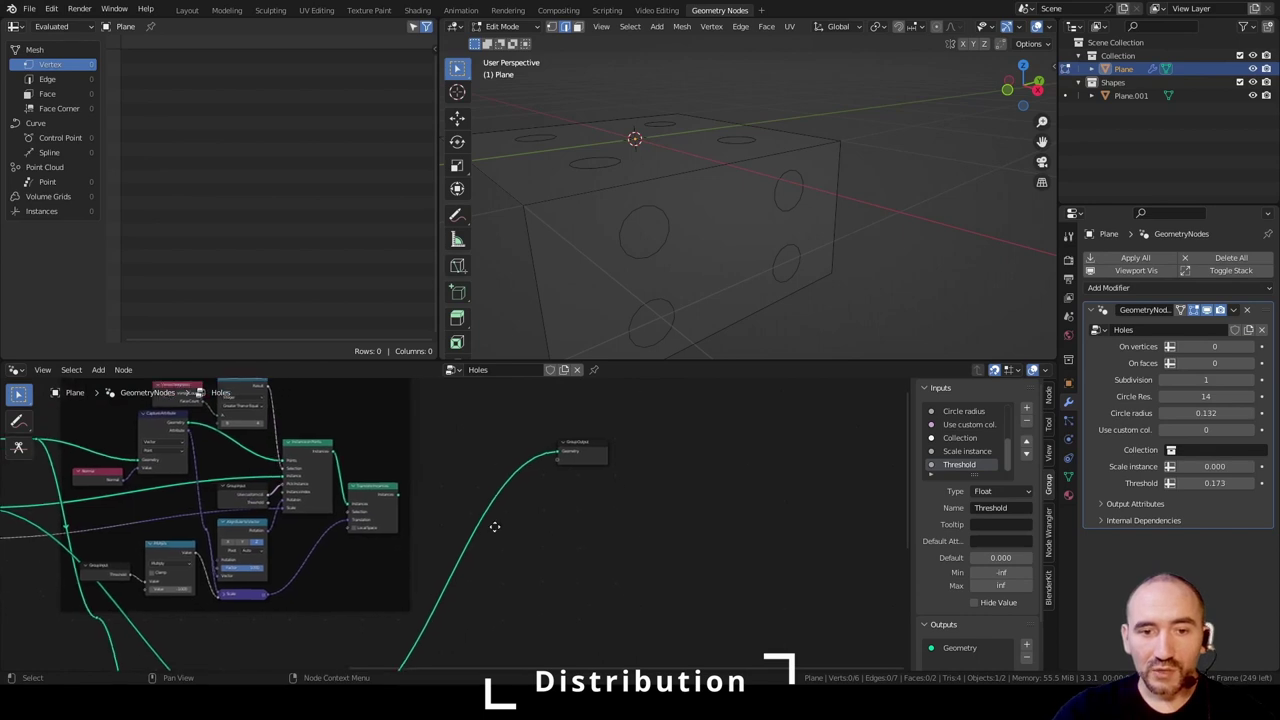
middle_click_drag(623, 507, 555, 455)
left_click_drag(526, 404, 709, 601)
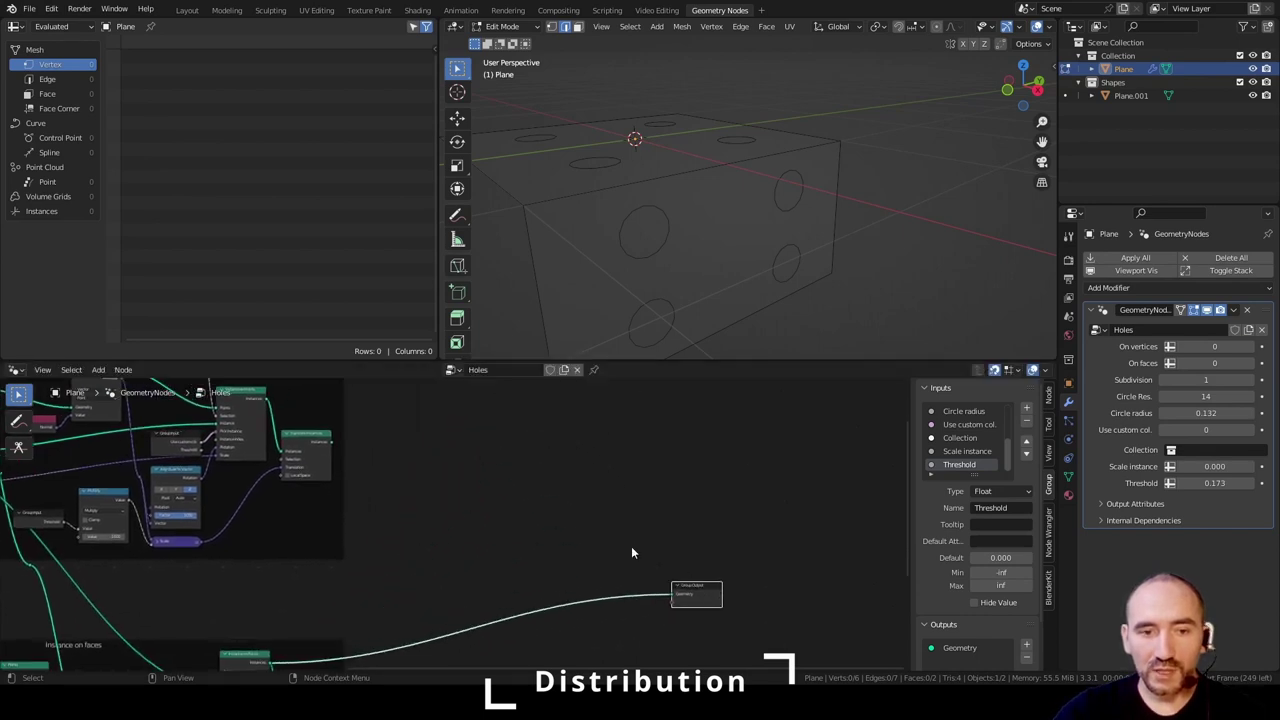
- Add a geometry Switch node in the free area between the "Instance on vertices" frame and the Group Output
scroll(477, 528, "up", 2)
key("F3")
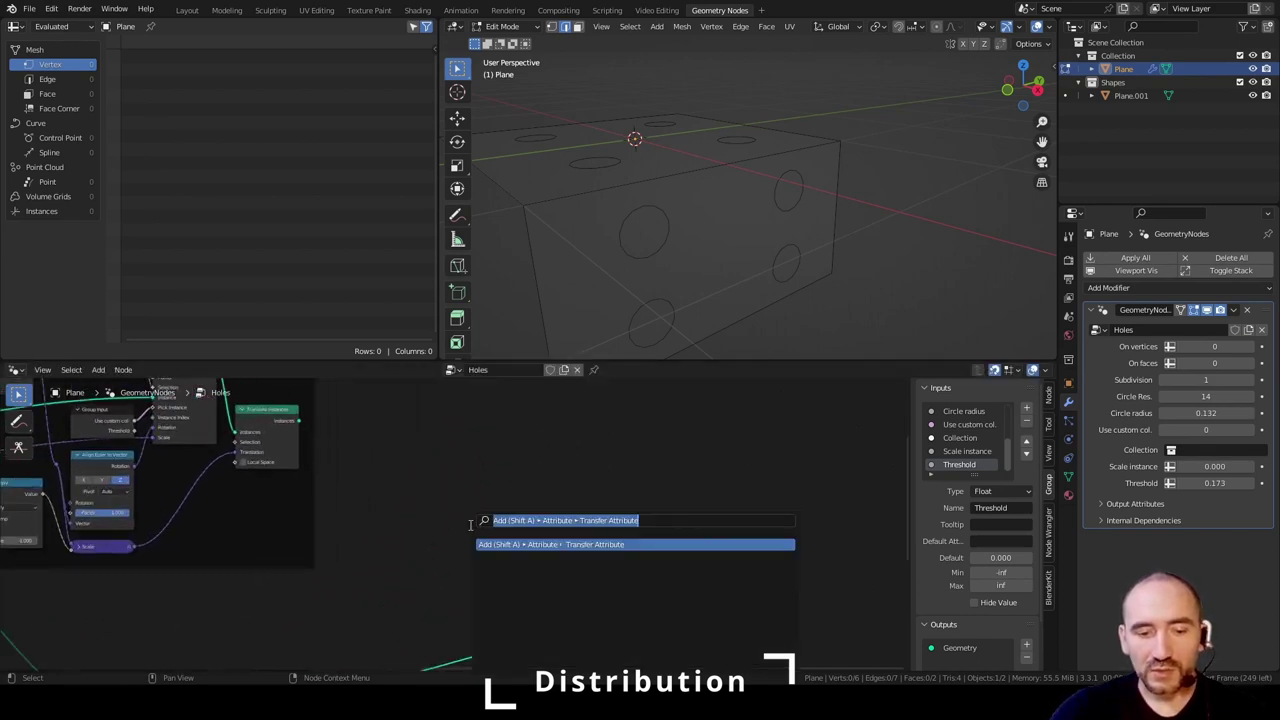
type("sw")
key("Return")
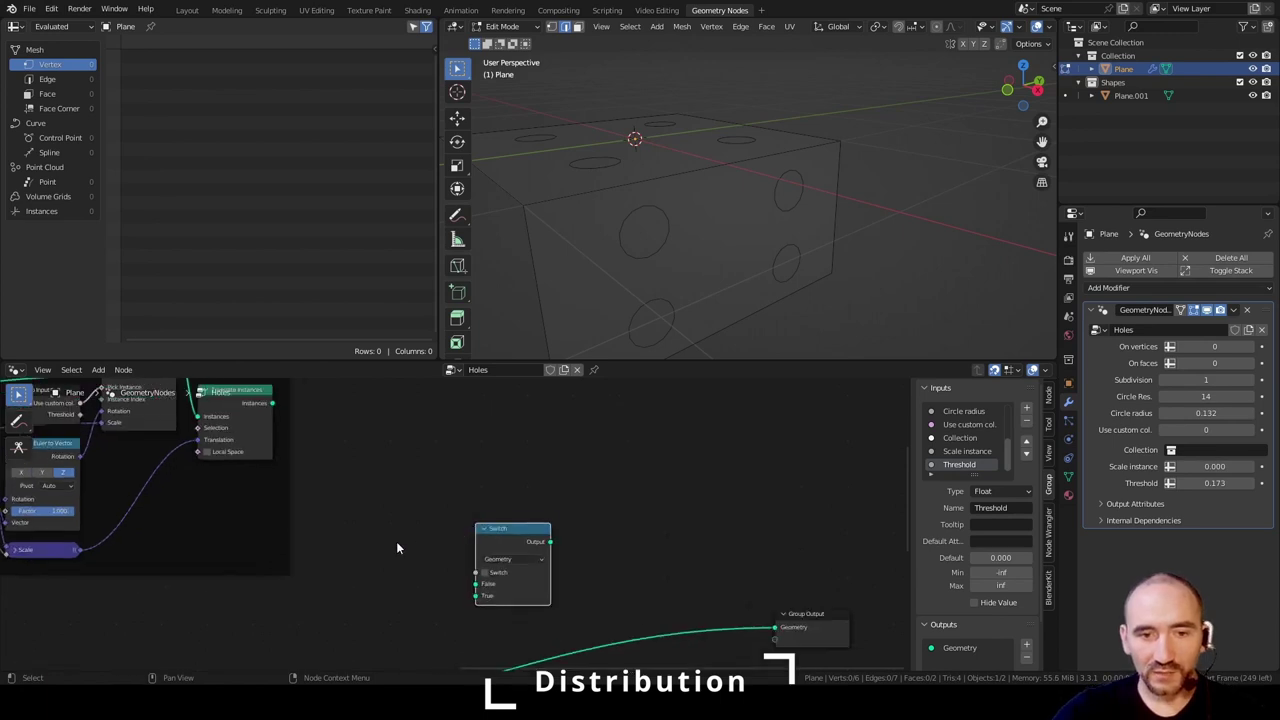
left_click(532, 474)
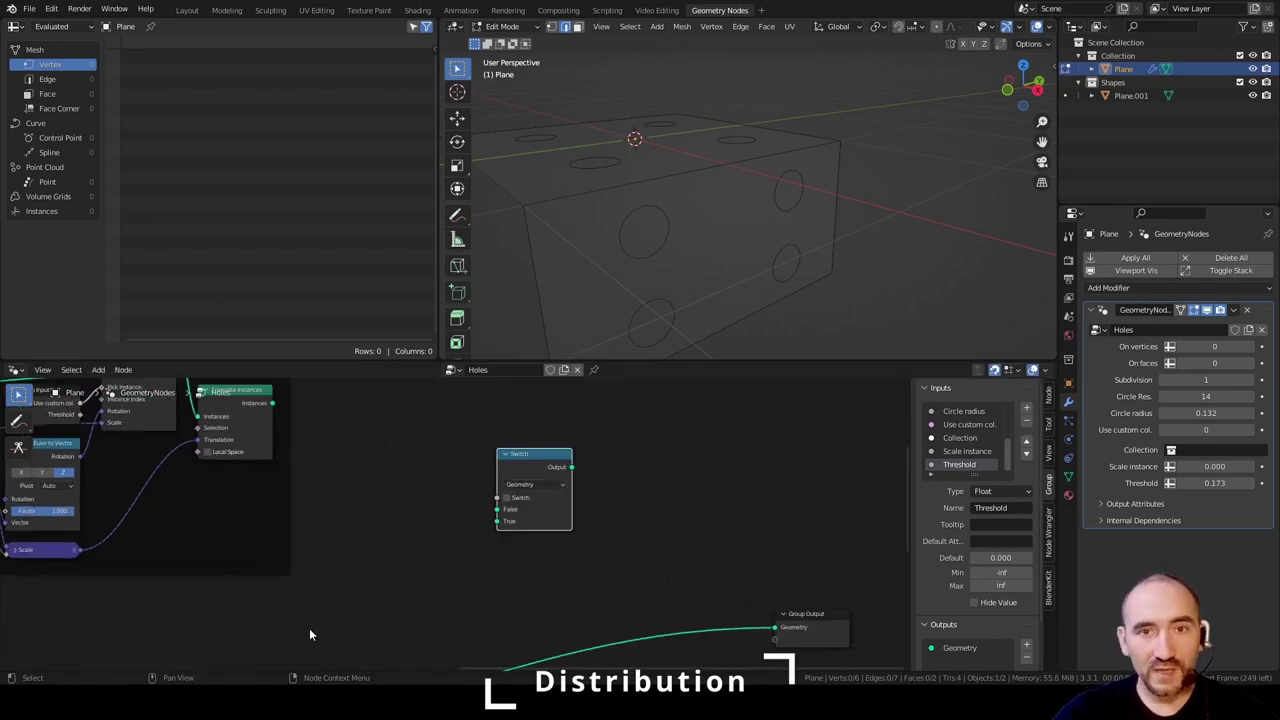
- Add a Group Input node beside the Switch and link On vertices to its Switch input
key("F3")
type("group int")
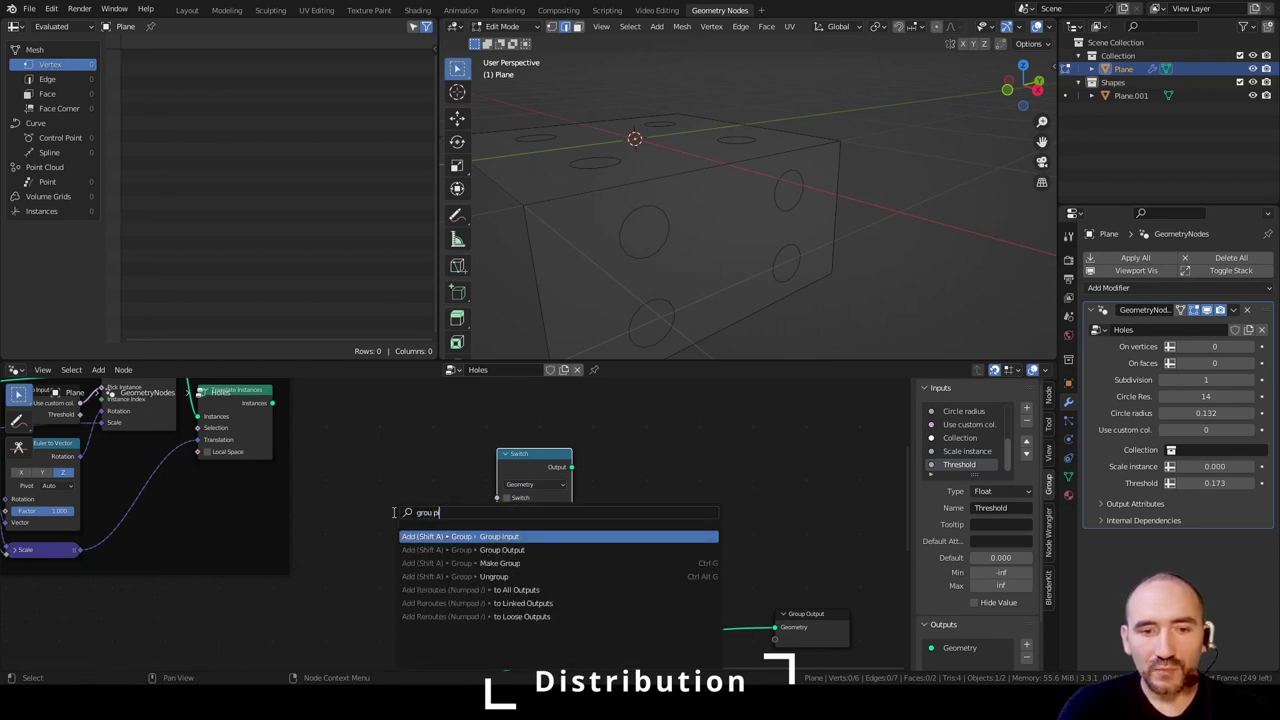
key("BackSpace")
key("BackSpace")
key("Return")
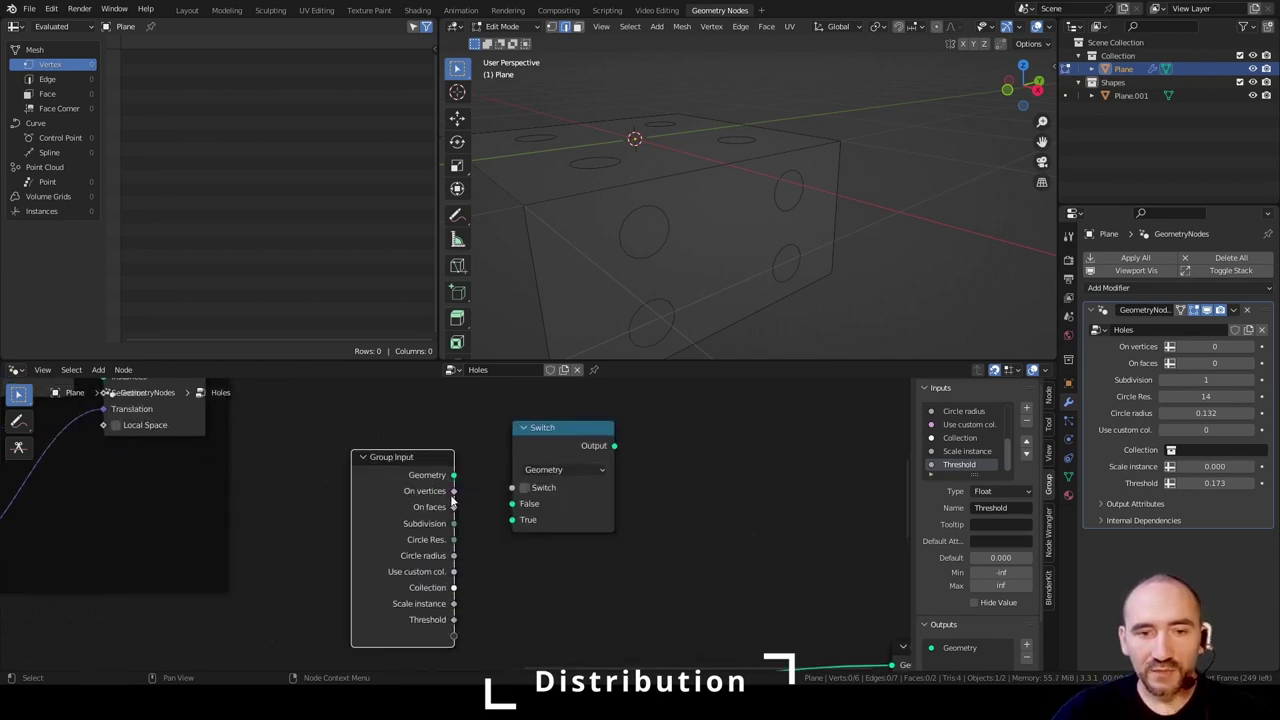
left_click_drag(453, 493, 512, 488)
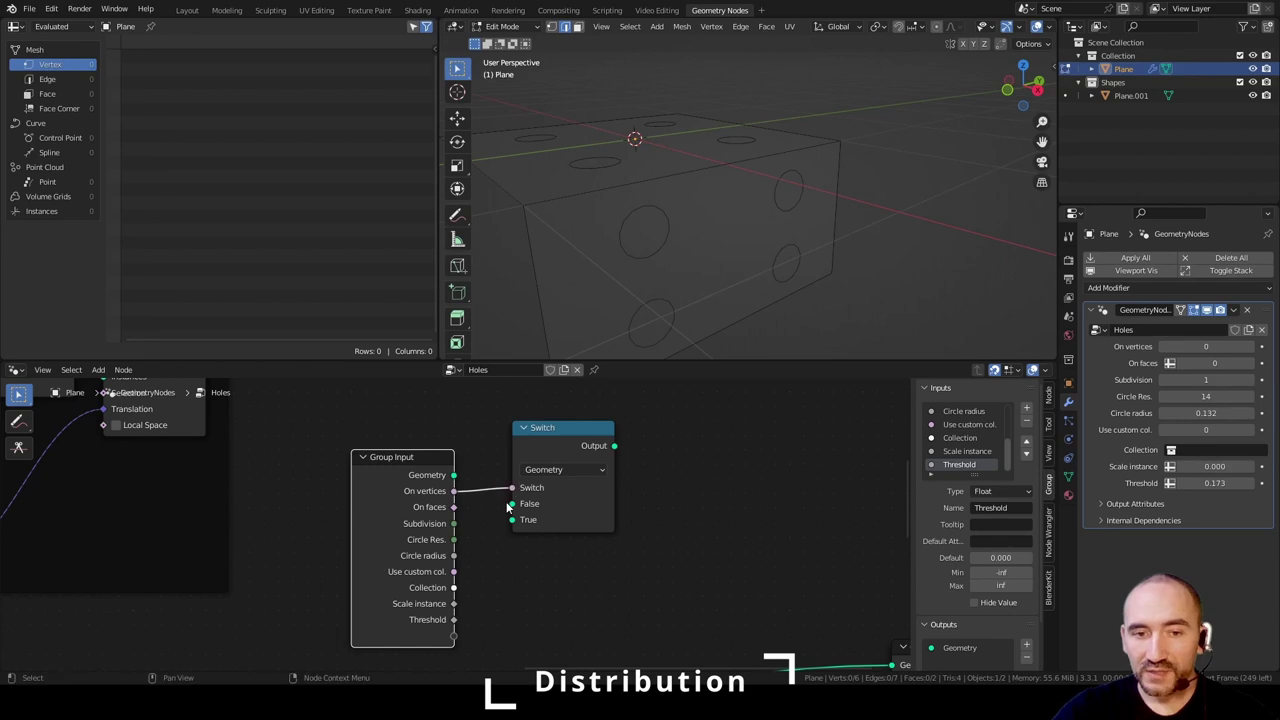
- Link the Translate Instances output of the "Instance on vertices" frame to the Switch node's True input
scroll(454, 515, "down", 2)
scroll(305, 446, "up", 1)
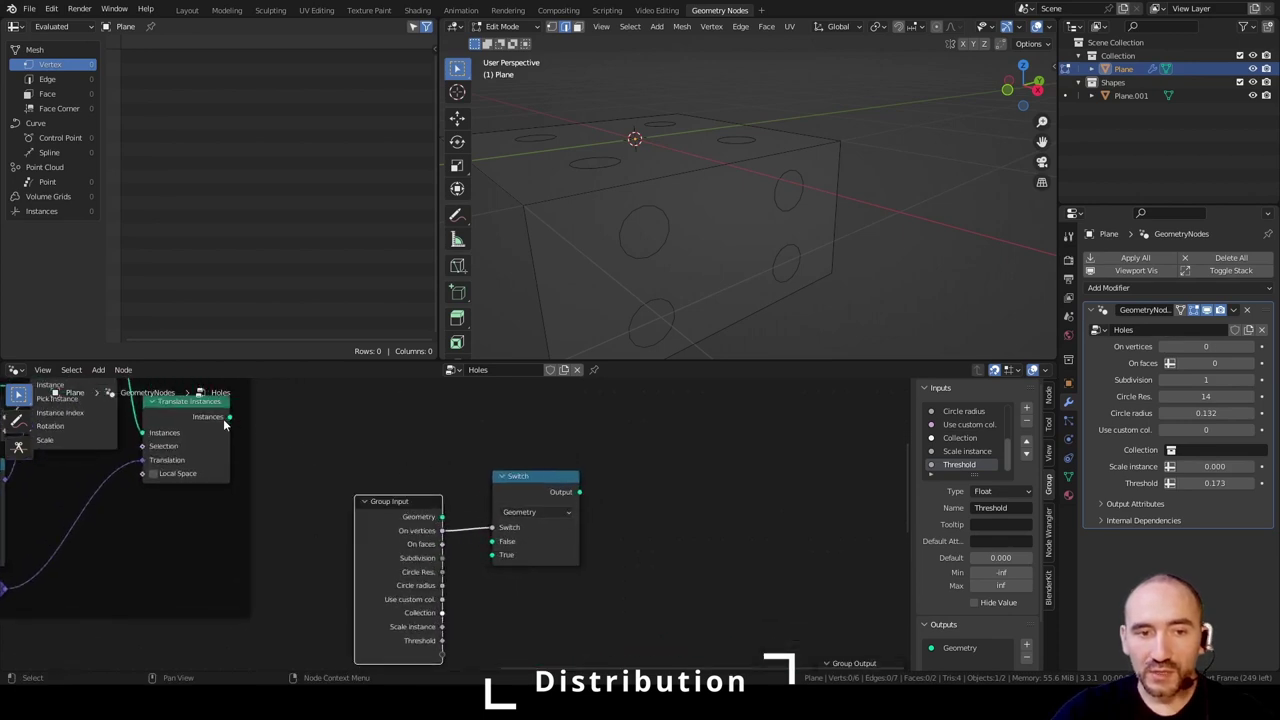
left_click_drag(229, 417, 492, 557)
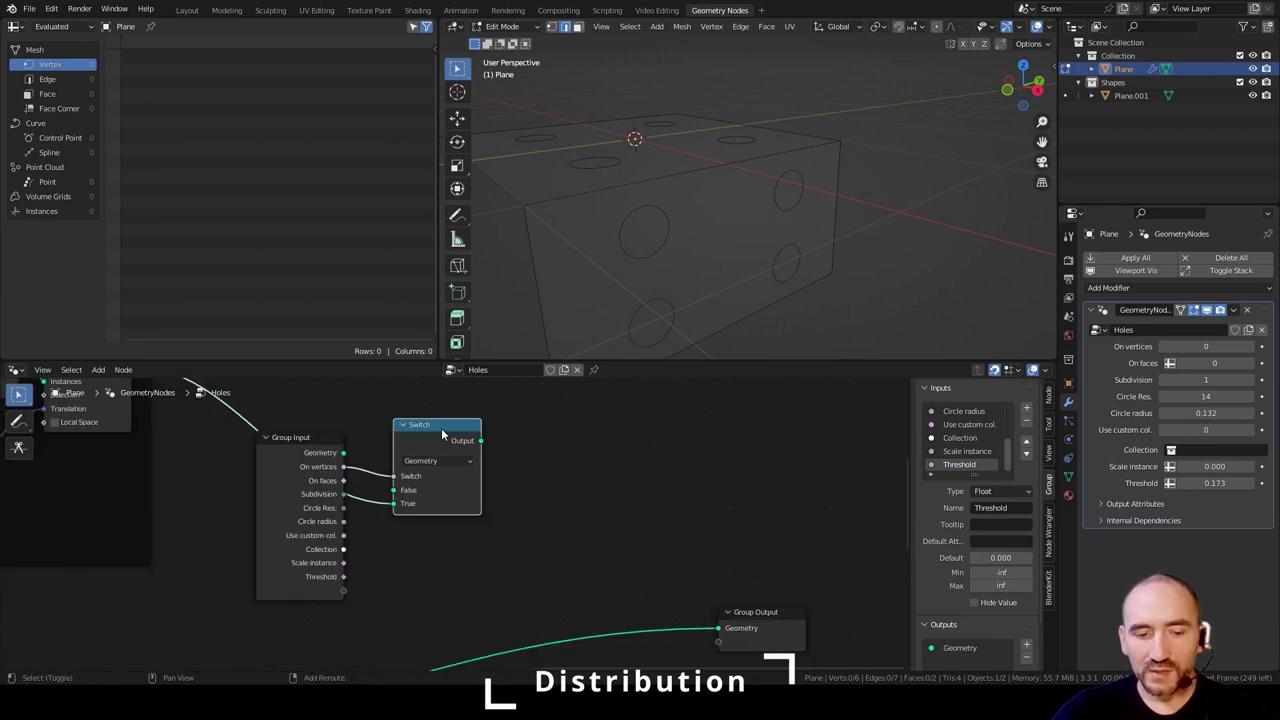
- Duplicate the Switch node below the original, collapse both, and link On faces to the copy's Switch input
key("shift+d")
left_click(438, 533)
left_click(458, 507)
key("h")
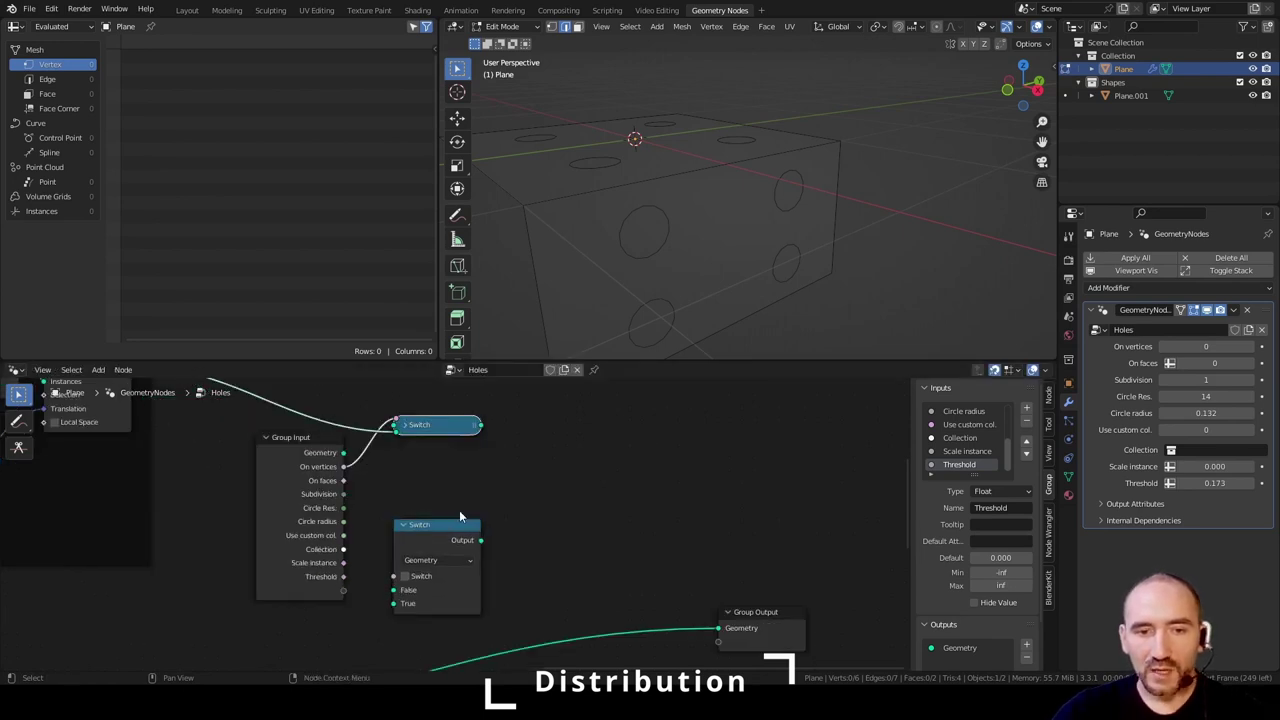
left_click(442, 533)
key("h")
left_click_drag(343, 481, 399, 523)
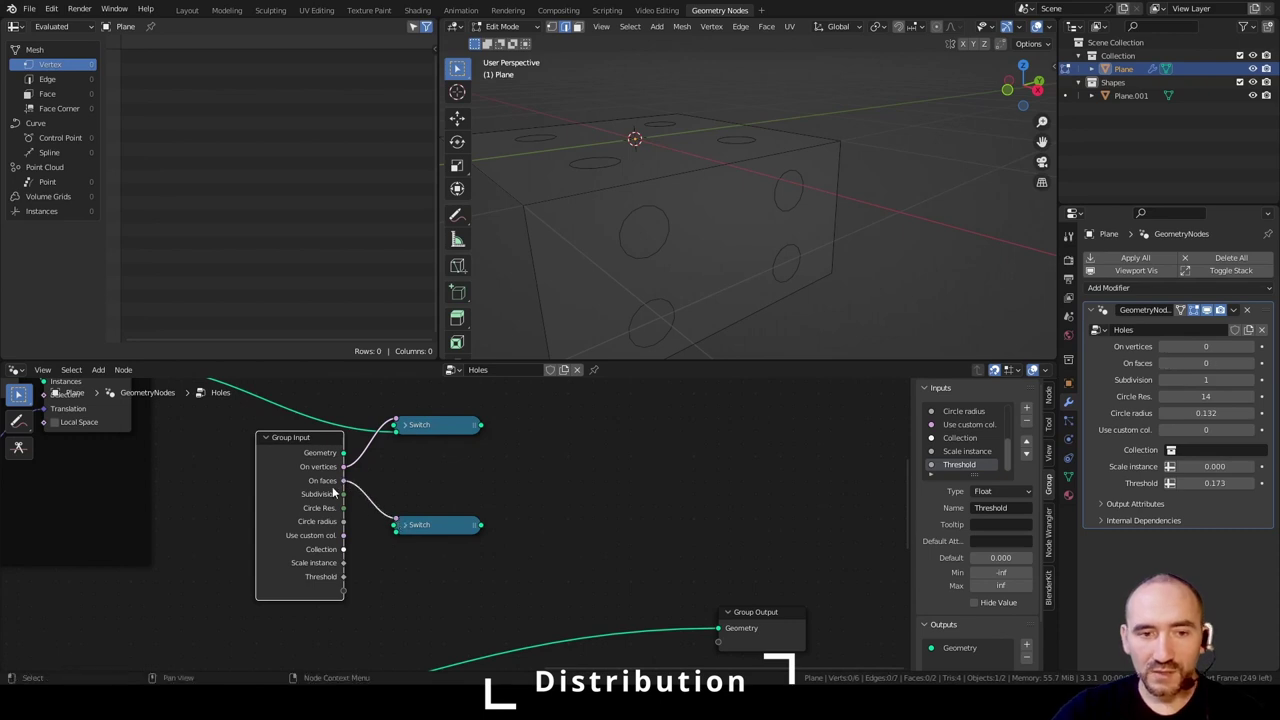
- Link the Translate Instances output of the "Instance on faces" frame to the second Switch node's True input
scroll(300, 565, "down", 2)
middle_click_drag(281, 608, 314, 504)
scroll(314, 504, "up", 1)
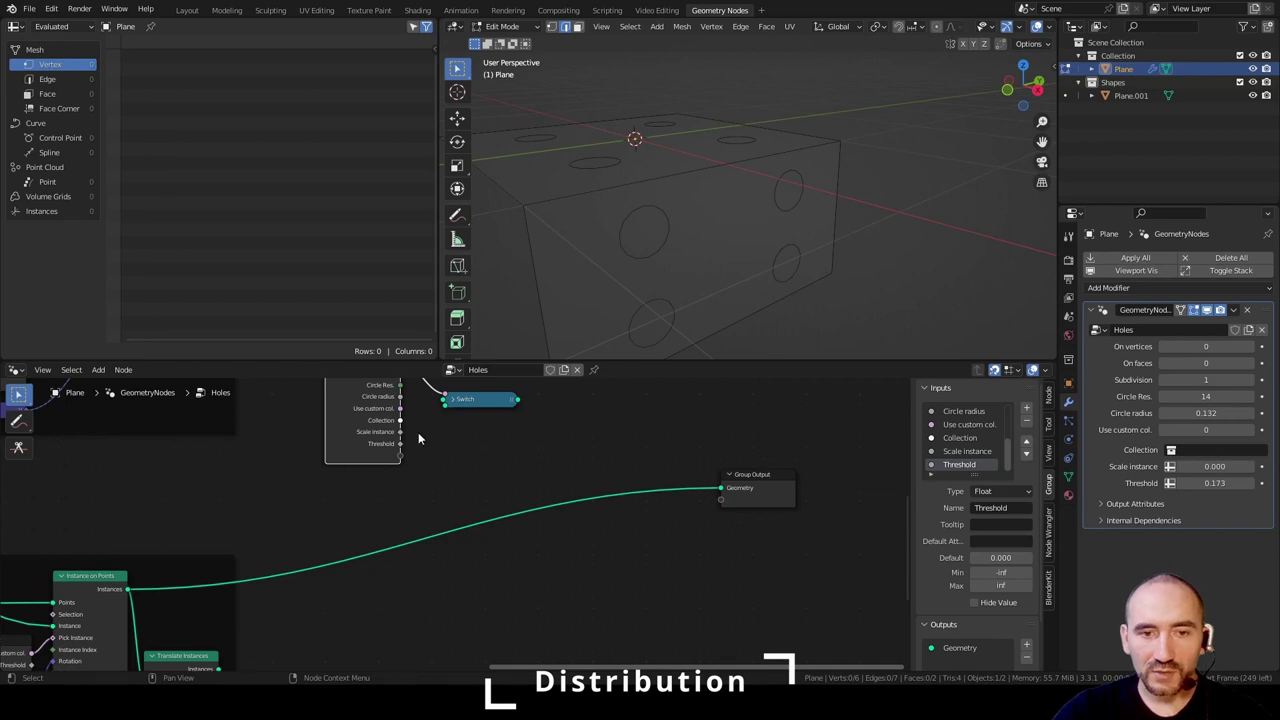
scroll(80, 600, "down", 1)
left_click_drag(197, 660, 392, 438)
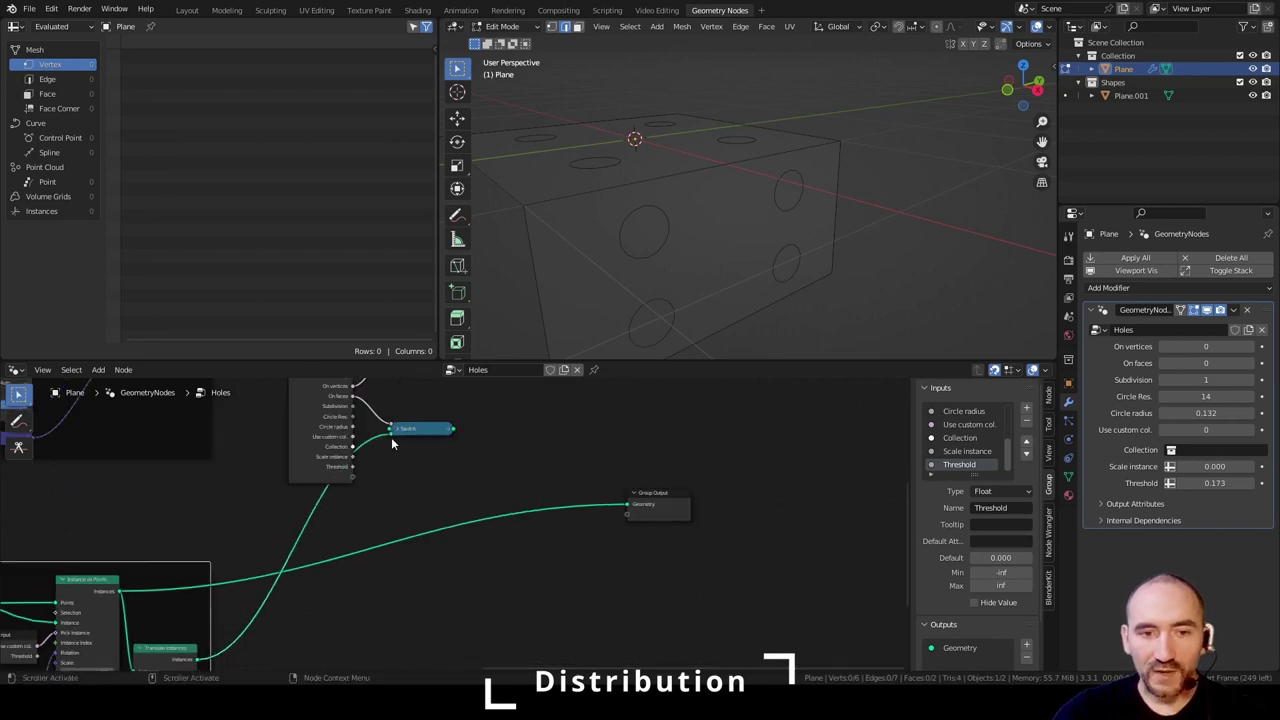
- Hide the Group Input's unused sockets and gather it with both Switch nodes between the two instance frames
scroll(412, 569, "up", 3)
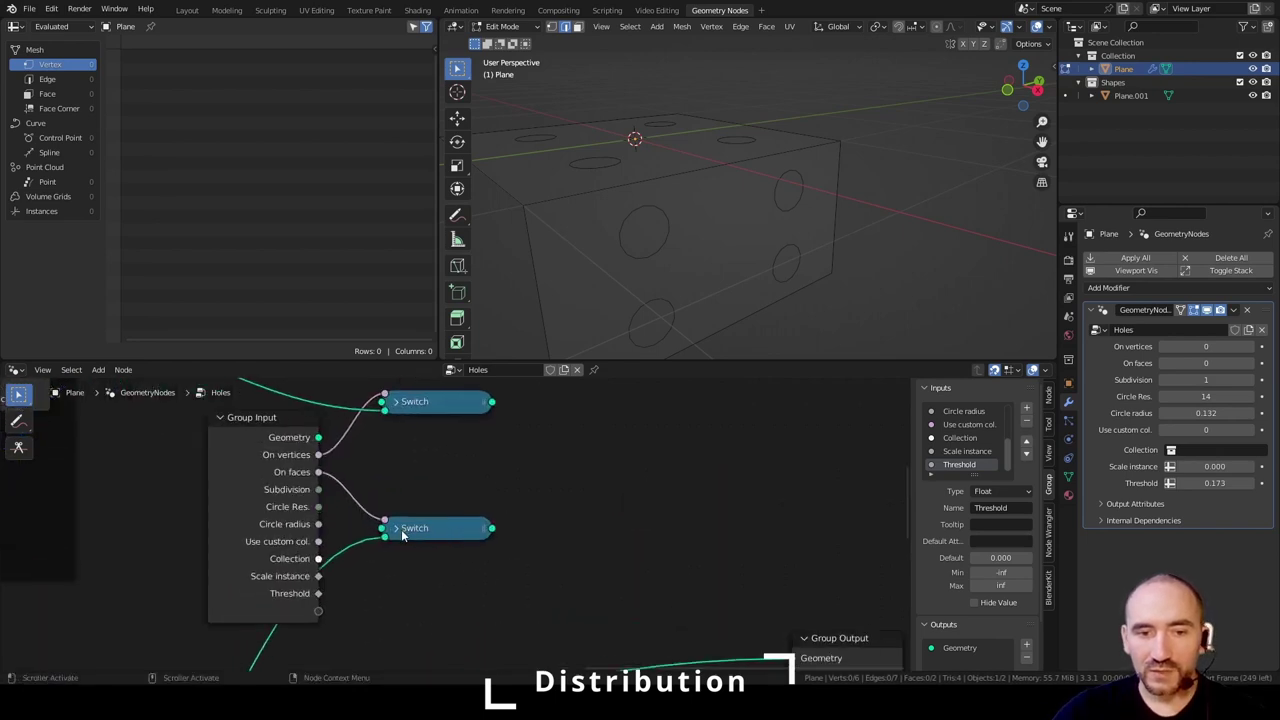
key("ctrl+h")
scroll(508, 362, "down", 4)
key("g")
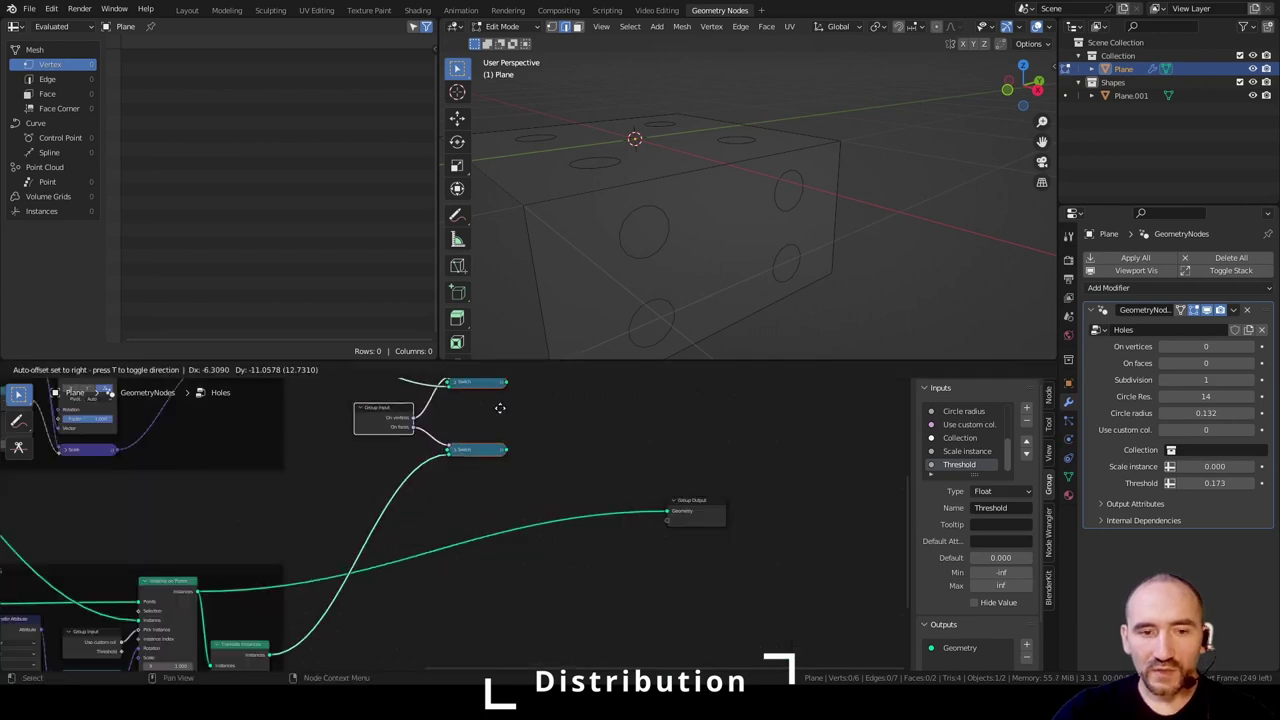
left_click(471, 510)
scroll(445, 548, "up", 2)
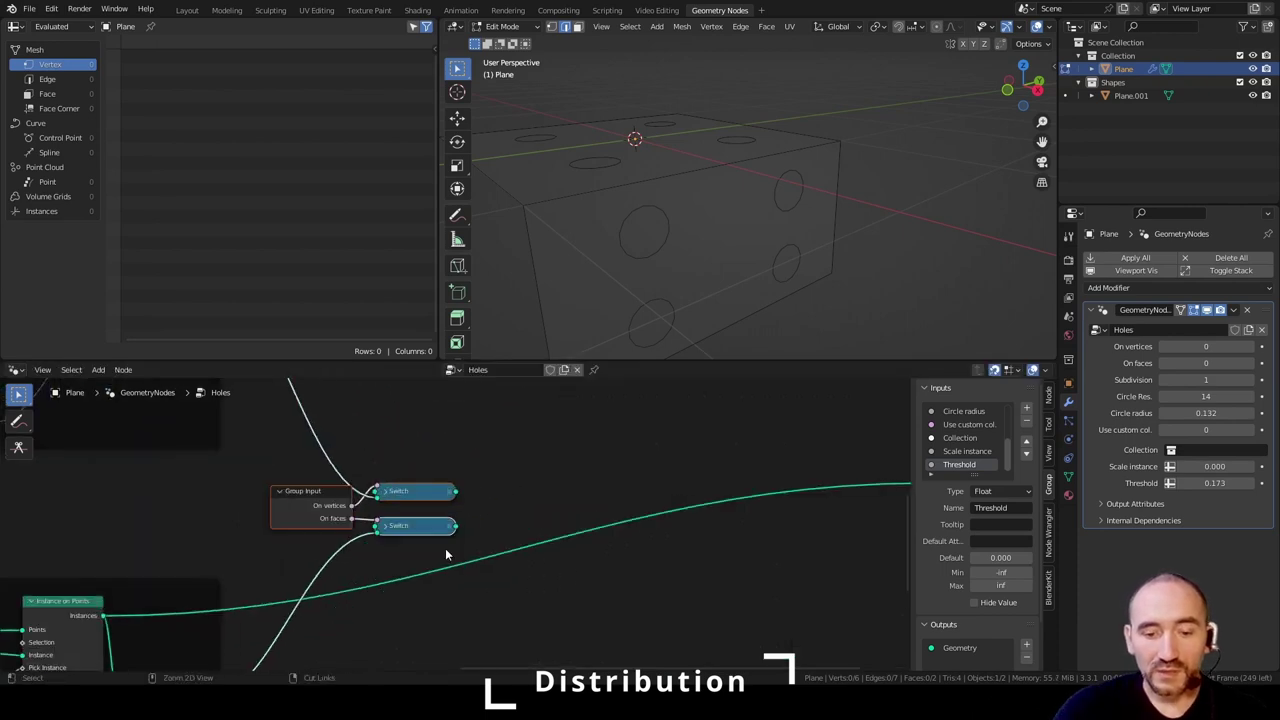
- Frame the Group Input and both Switch nodes together and label the frame "Distribution"
key("ctrl+j")
key("F2")
type("Distri")
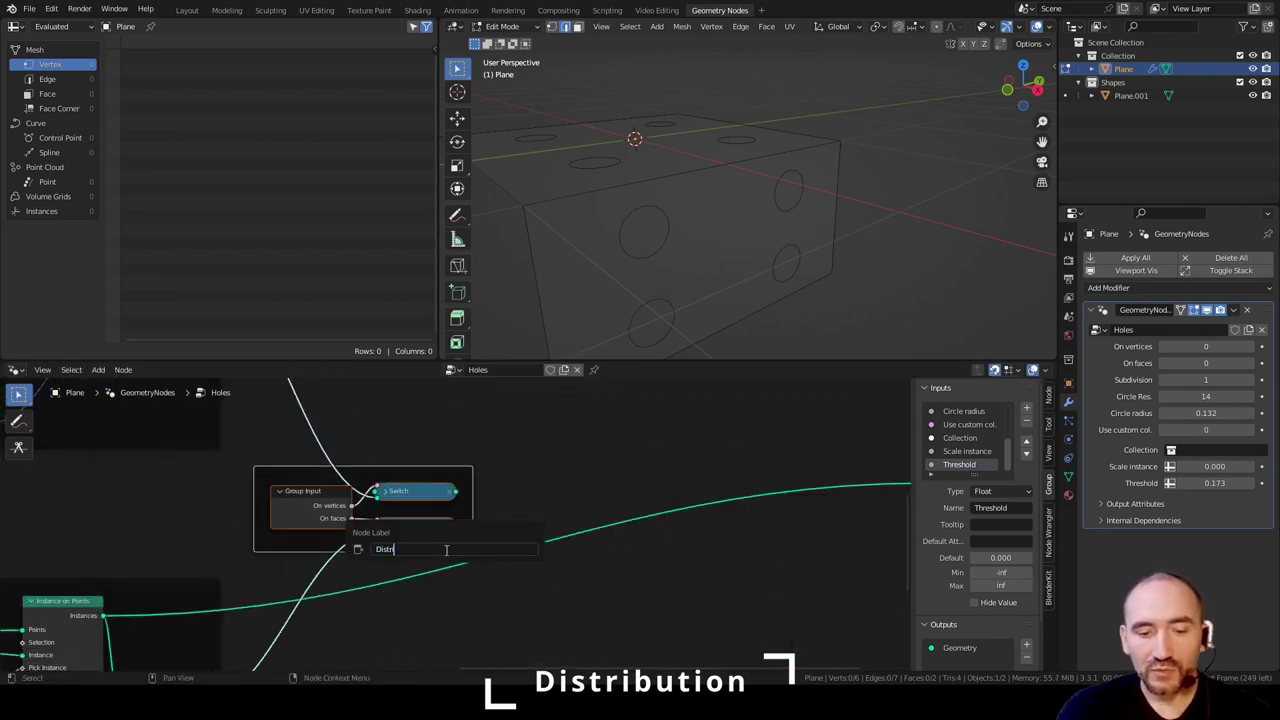
type("but")
type("ion")
key("Return")
scroll(450, 536, "up", 1)
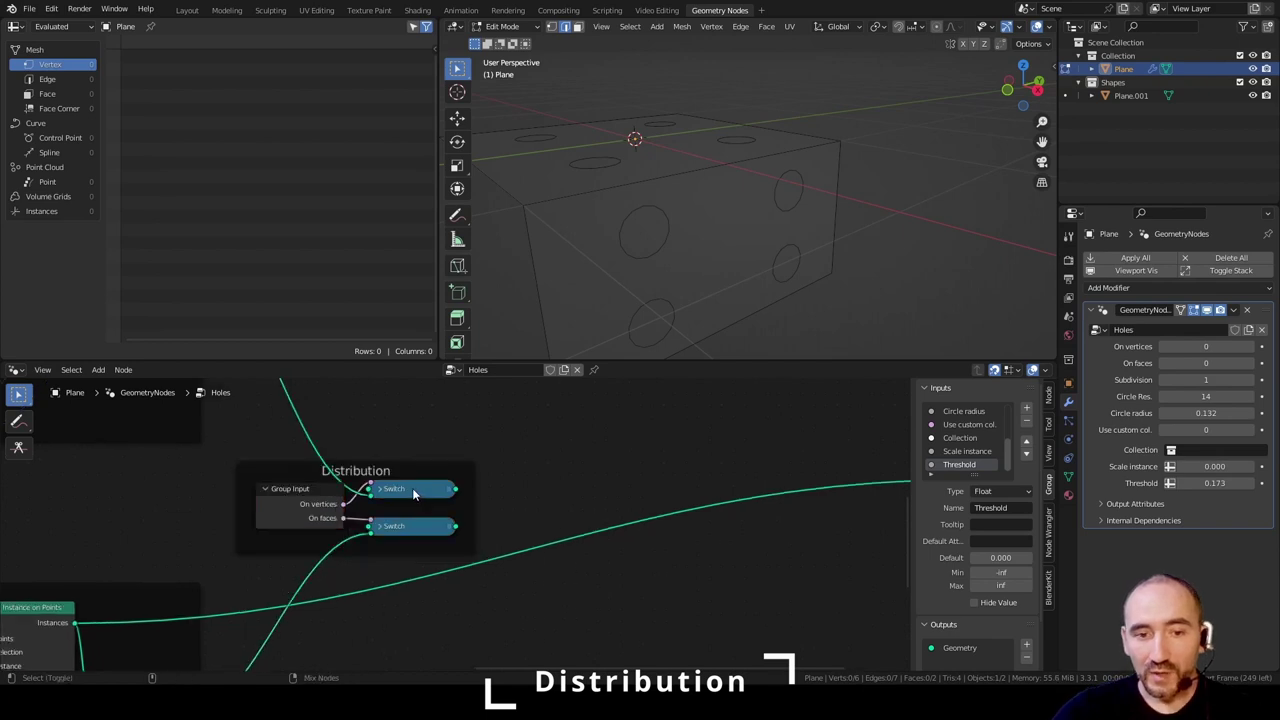
- Merge both Switch outputs with a Join Geometry node beside the Distribution frame and connect it to the Group Output
right_click_drag(414, 491, 414, 523, "ctrl+shift")
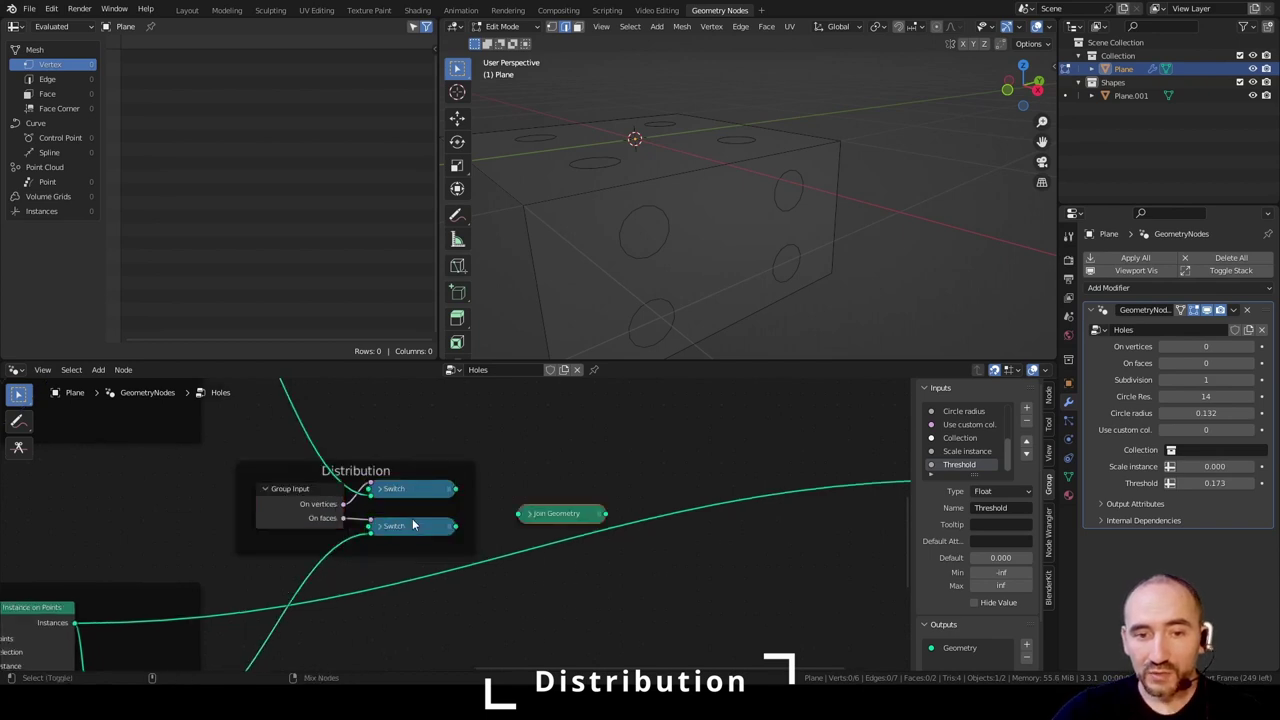
left_click(556, 519)
left_click_drag(457, 489, 493, 502)
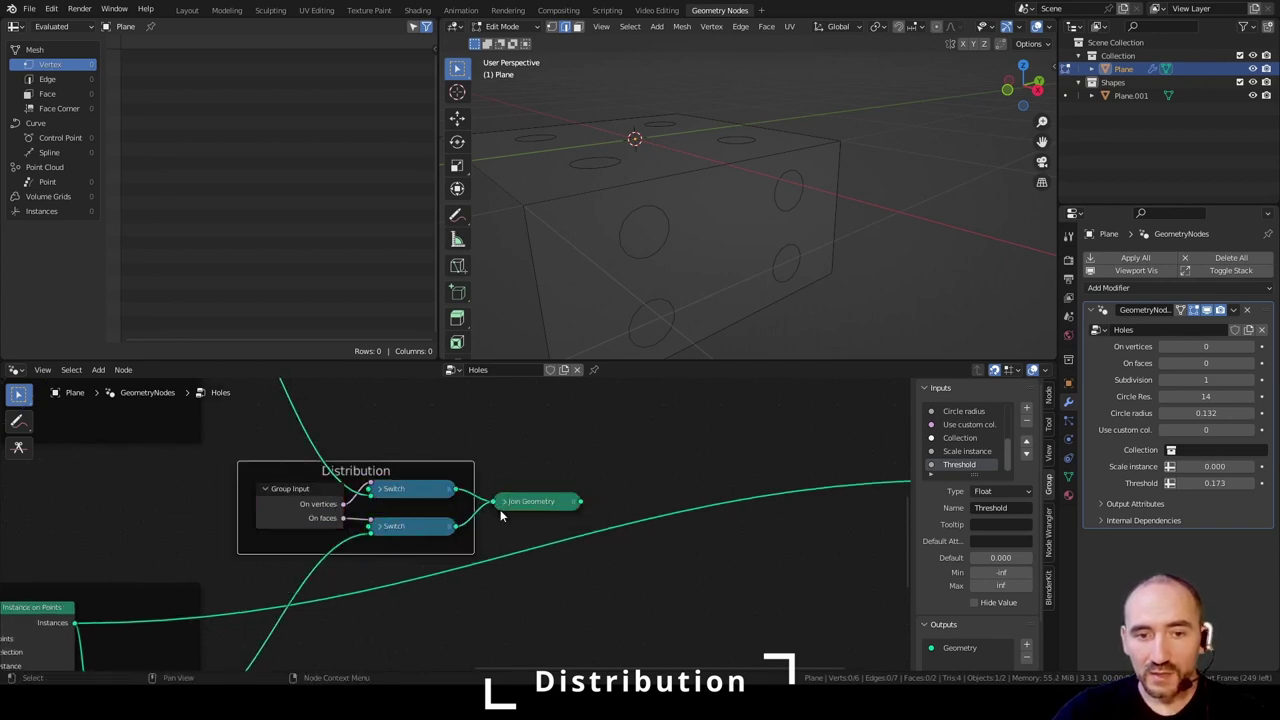
left_click(541, 502)
left_click(541, 502, "ctrl+shift")
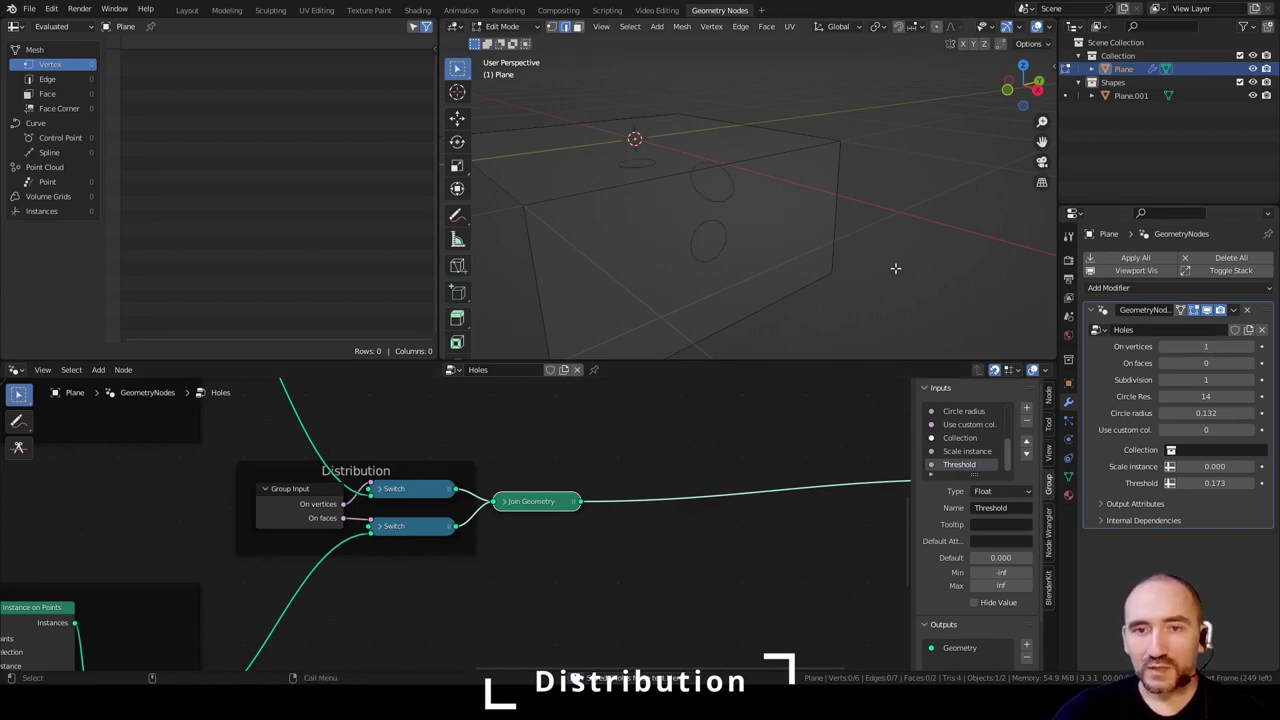
- Set On vertices and On faces to 1 in the modifier and check both distributions on the model
middle_click_drag(700, 200, 781, 244)
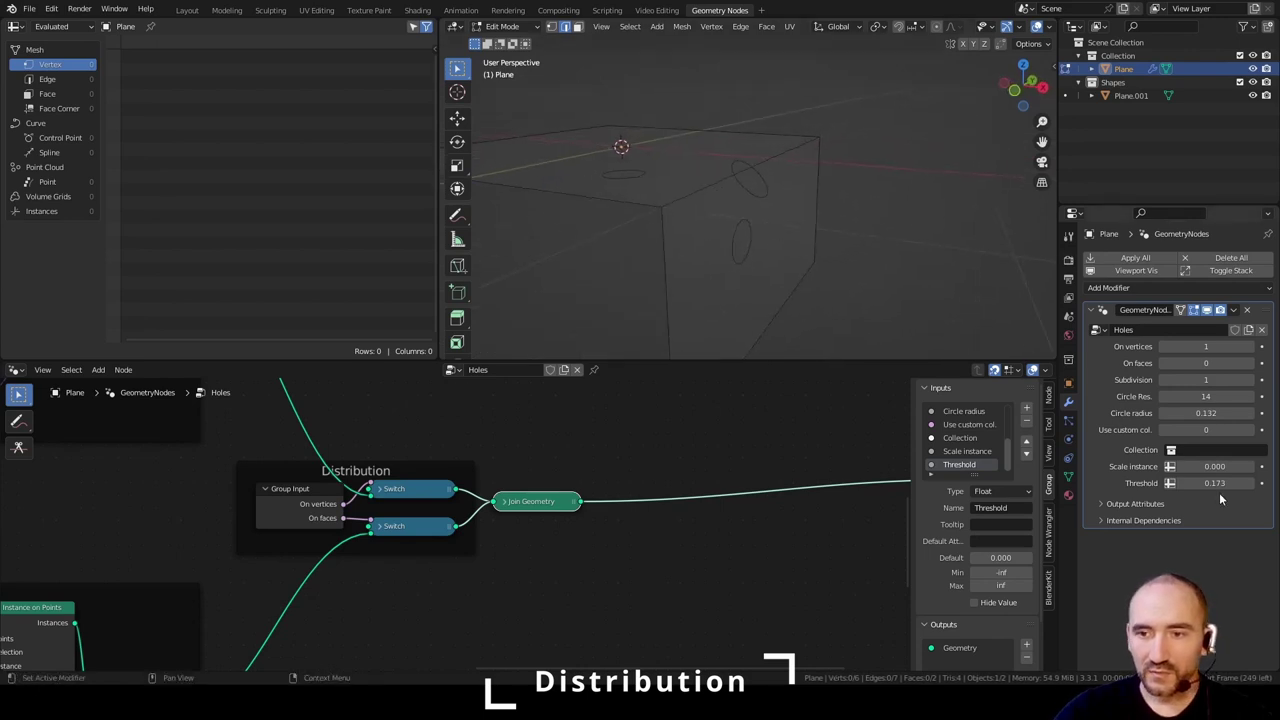
left_click(1252, 367)
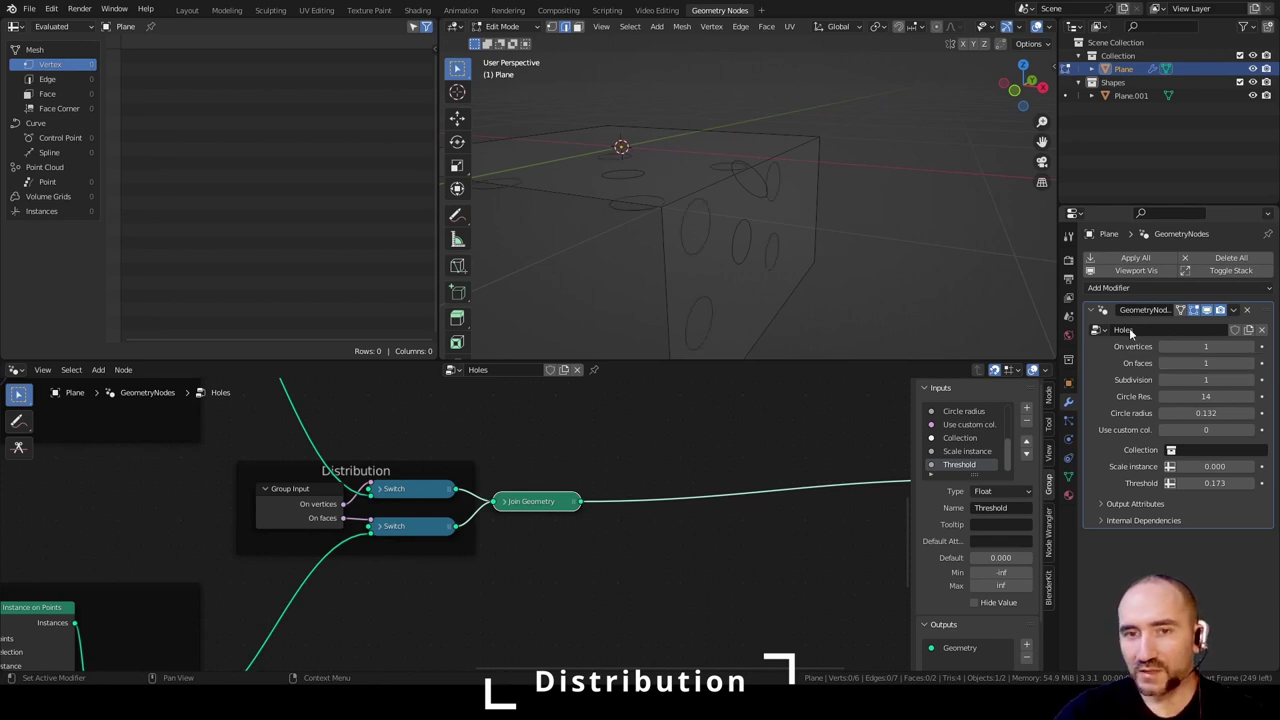
middle_click_drag(760, 220, 845, 227)
- Move the Group Output node farther away from Join Geometry to make room for more nodes
scroll(642, 474, "down", 4)
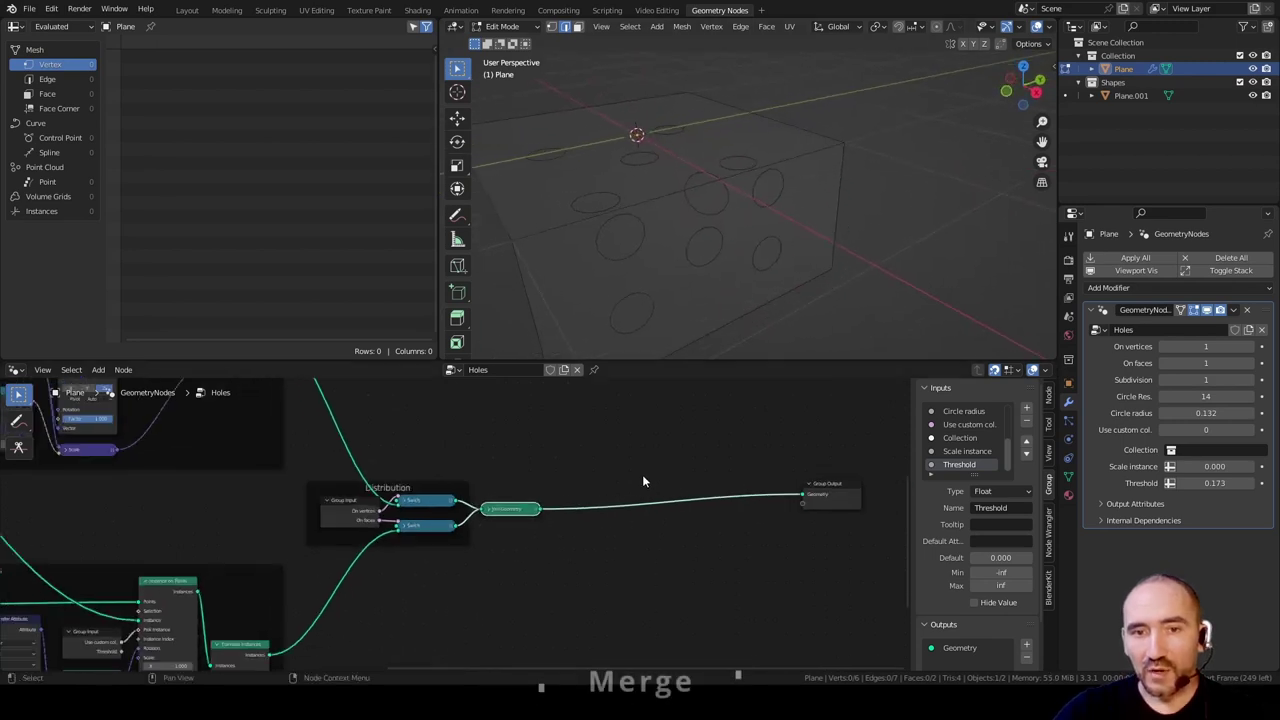
middle_click_drag(642, 474, 392, 494)
left_click_drag(540, 505, 826, 521)
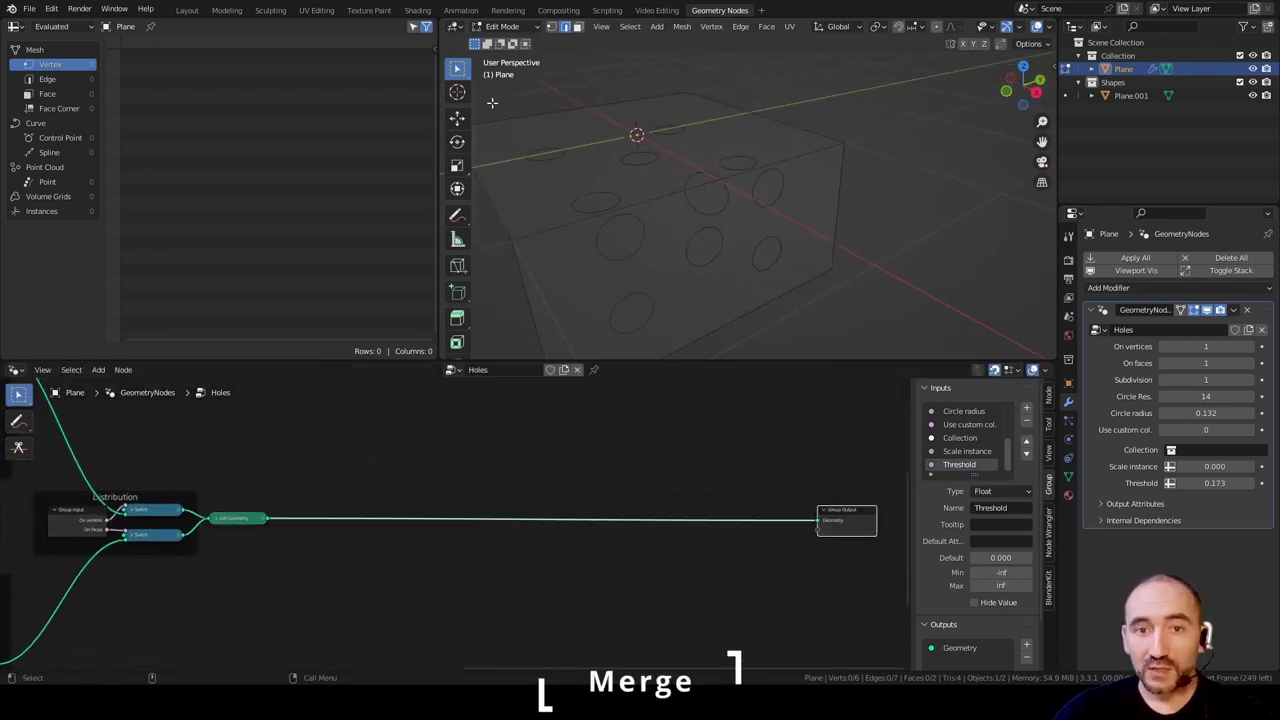
- Switch the Plane to Object Mode and enable the Face Orientation overlay in the 3D viewport
scroll(363, 449, "up", 2)
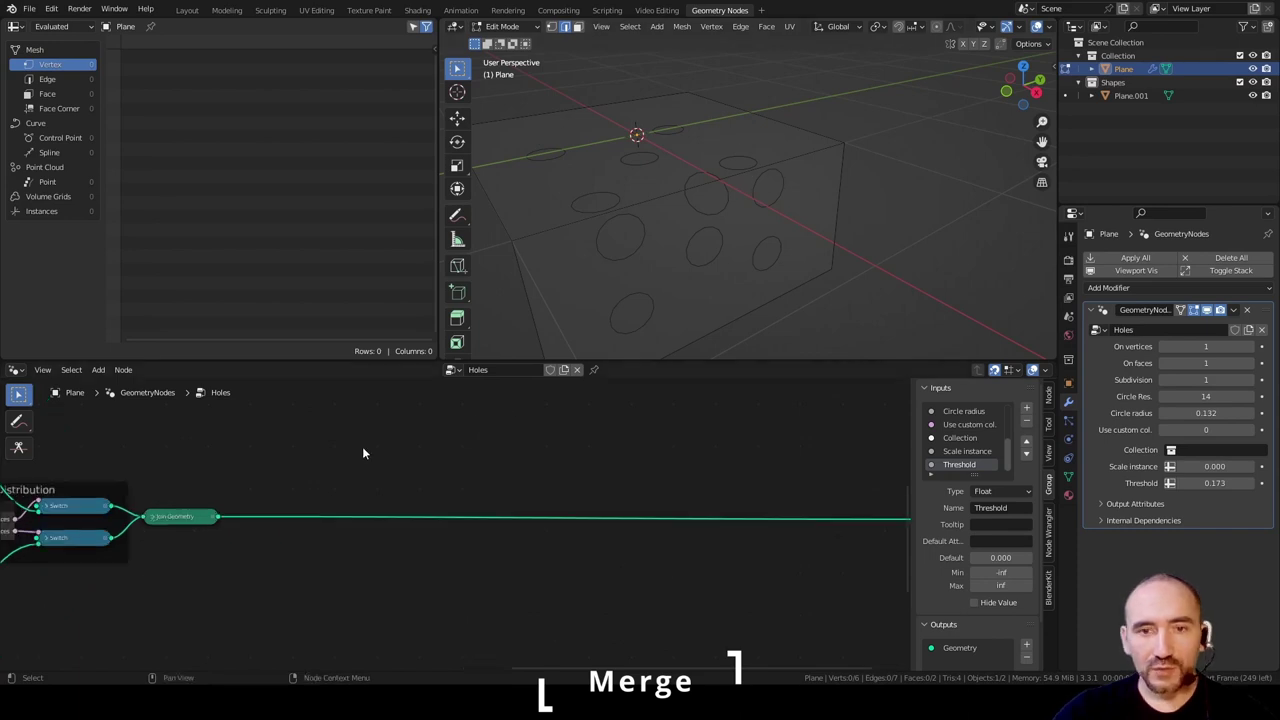
key("Tab")
left_click(960, 27)
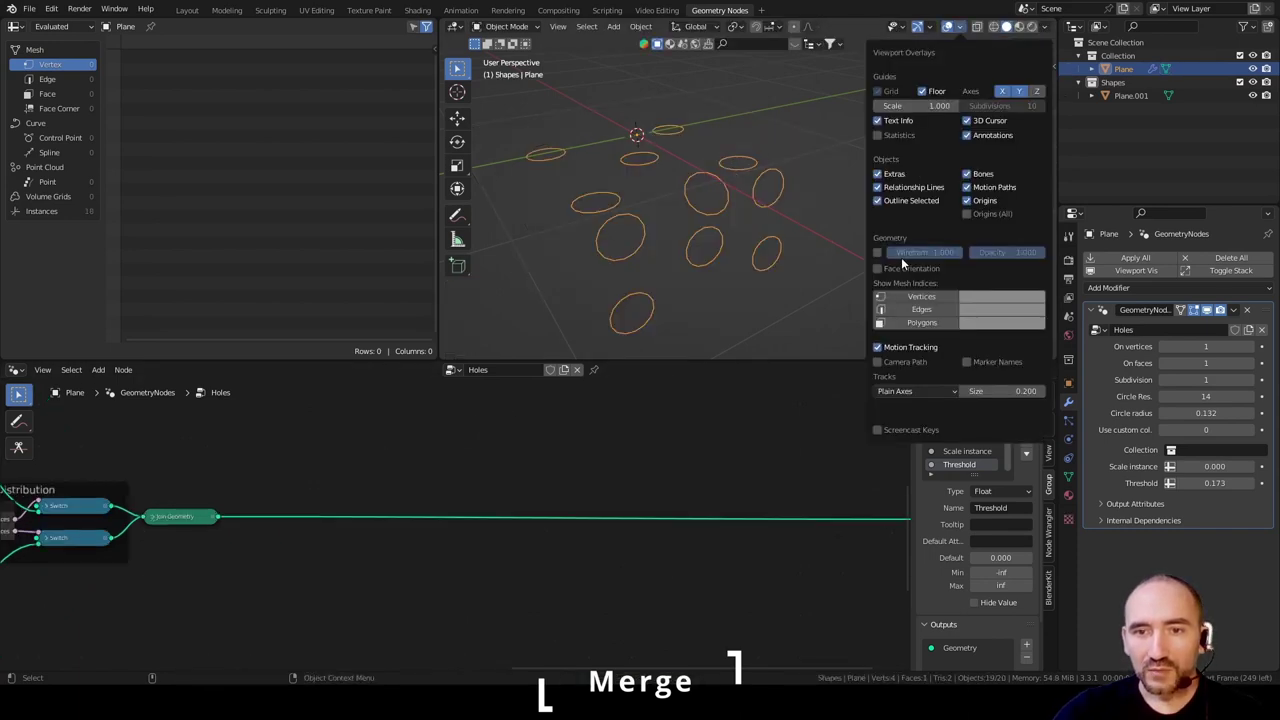
left_click(878, 268)
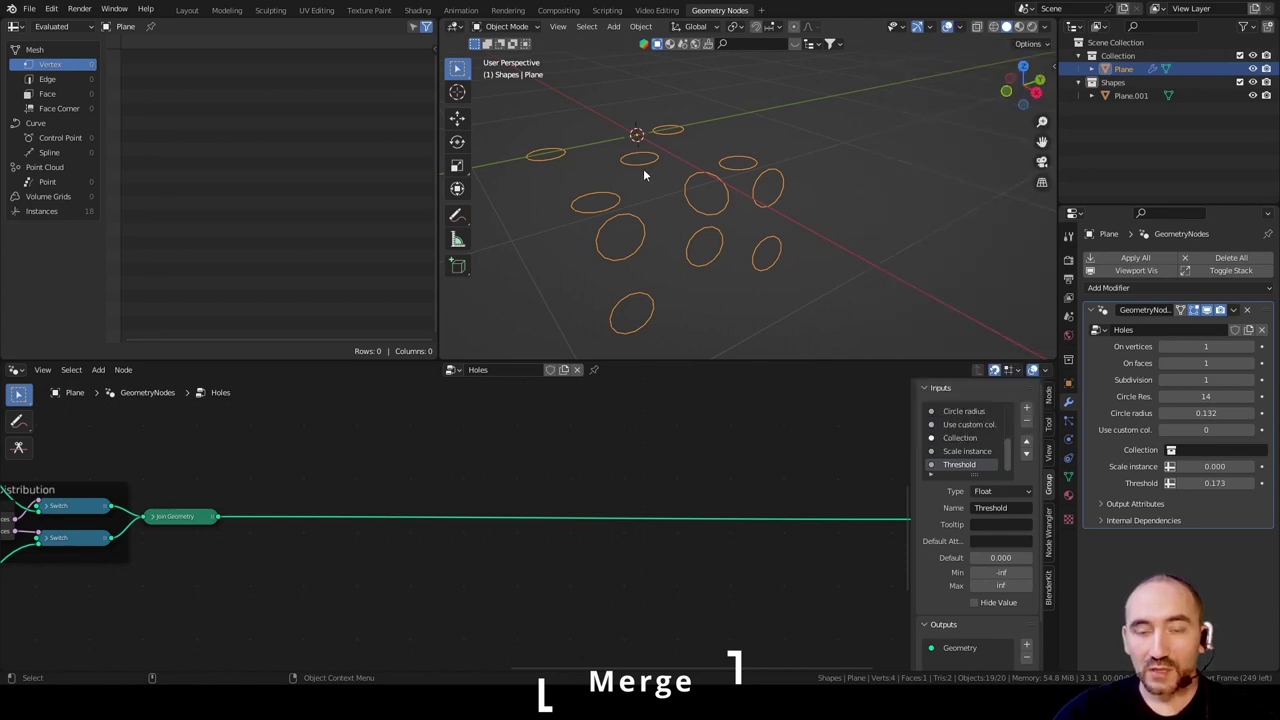
middle_click_drag(643, 173, 705, 205)
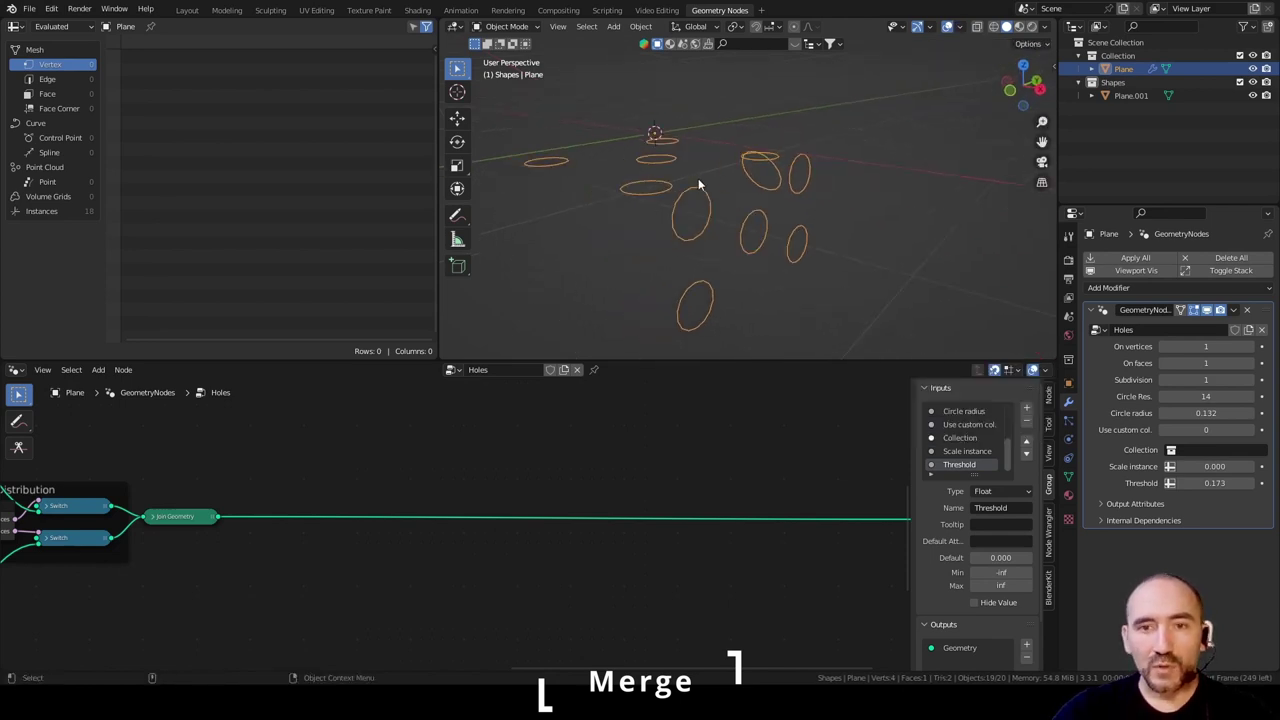
- Insert a Fill Curve node between Join Geometry and the Group Output, keeping the Triangles mode
key("F3")
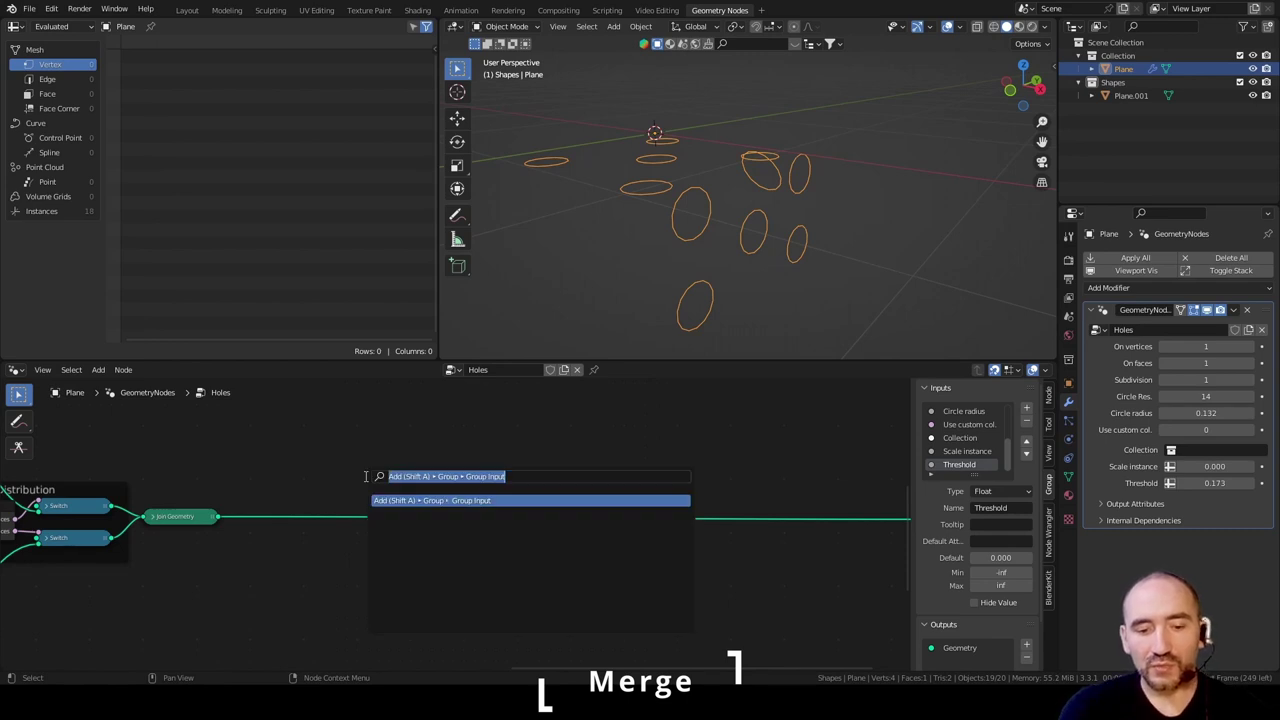
type("fil")
key("Return")
left_click(341, 476)
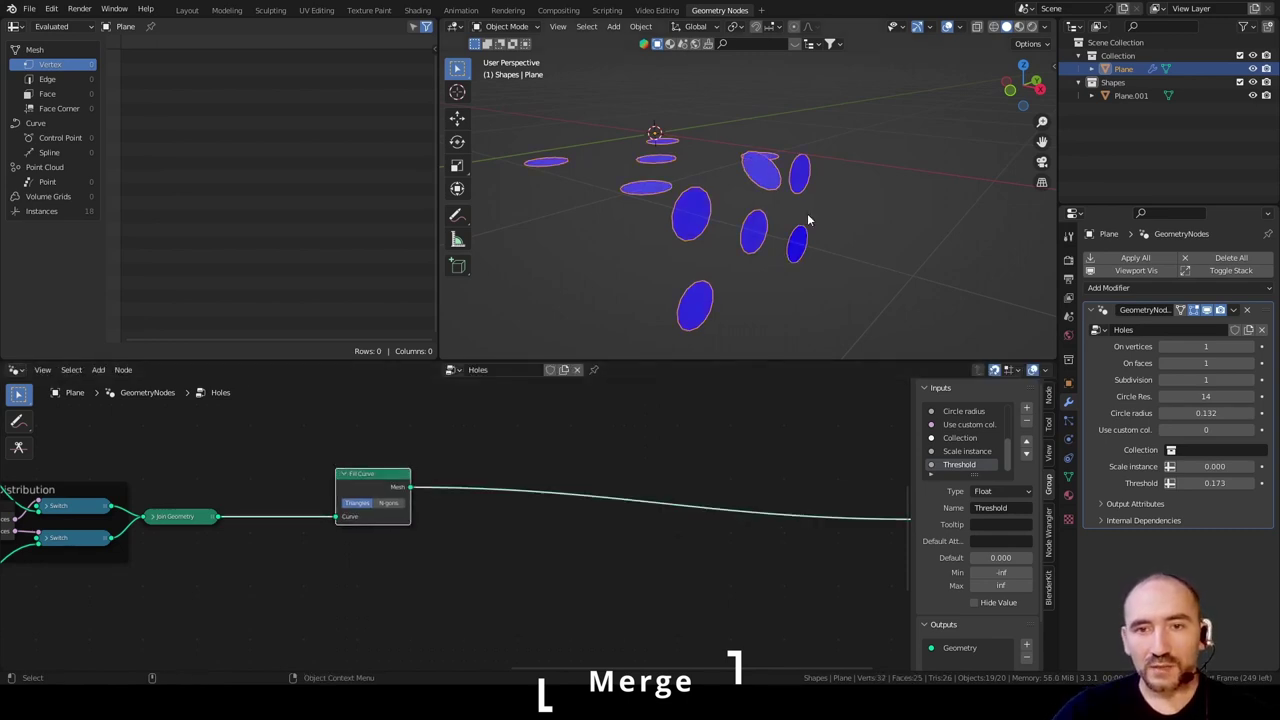
middle_click_drag(808, 220, 671, 250)
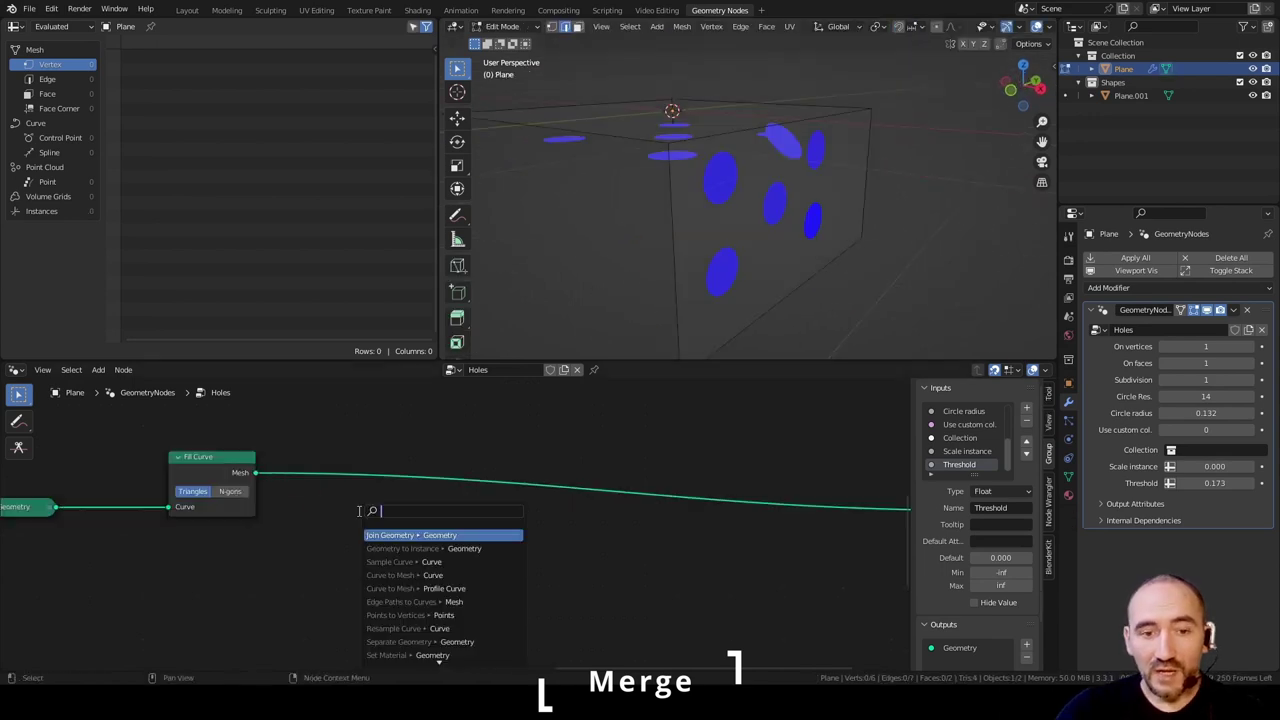
- Insert an Extrude Mesh node after Fill Curve and inspect the face orientation of the extruded shapes
type("ex")
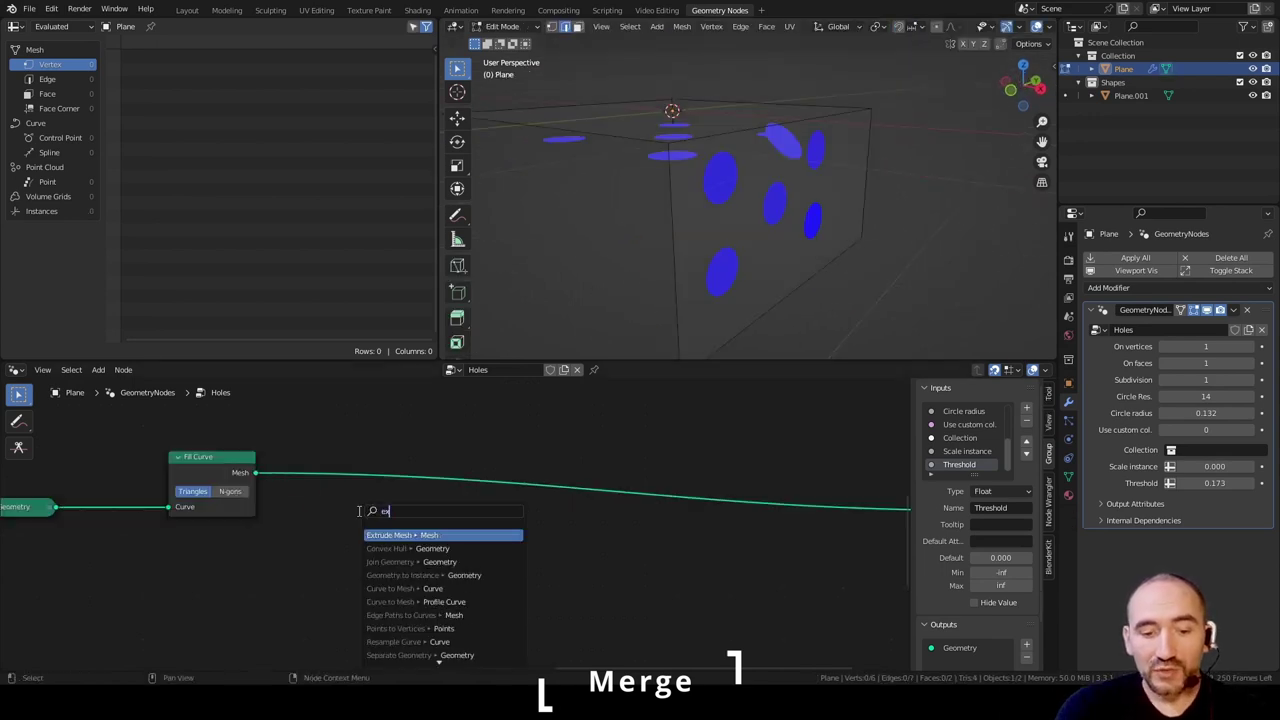
type("tr")
key("Return")
left_click(366, 466)
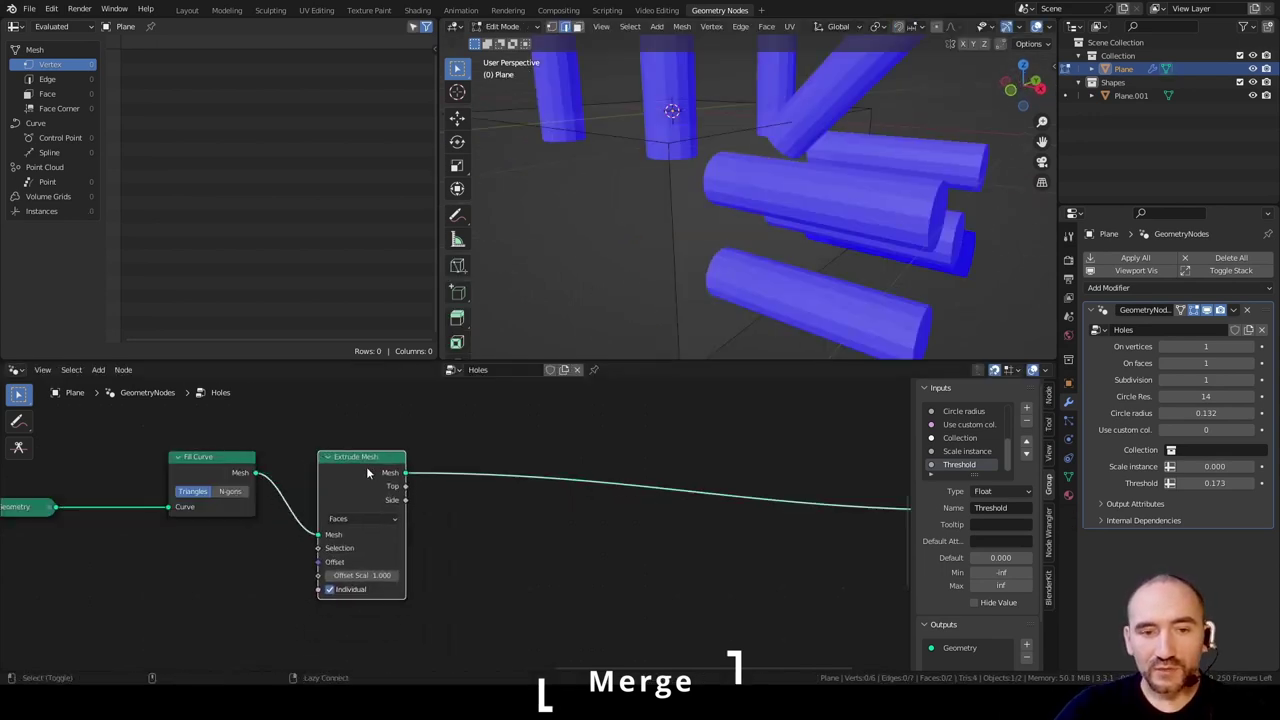
middle_click_drag(717, 217, 784, 162)
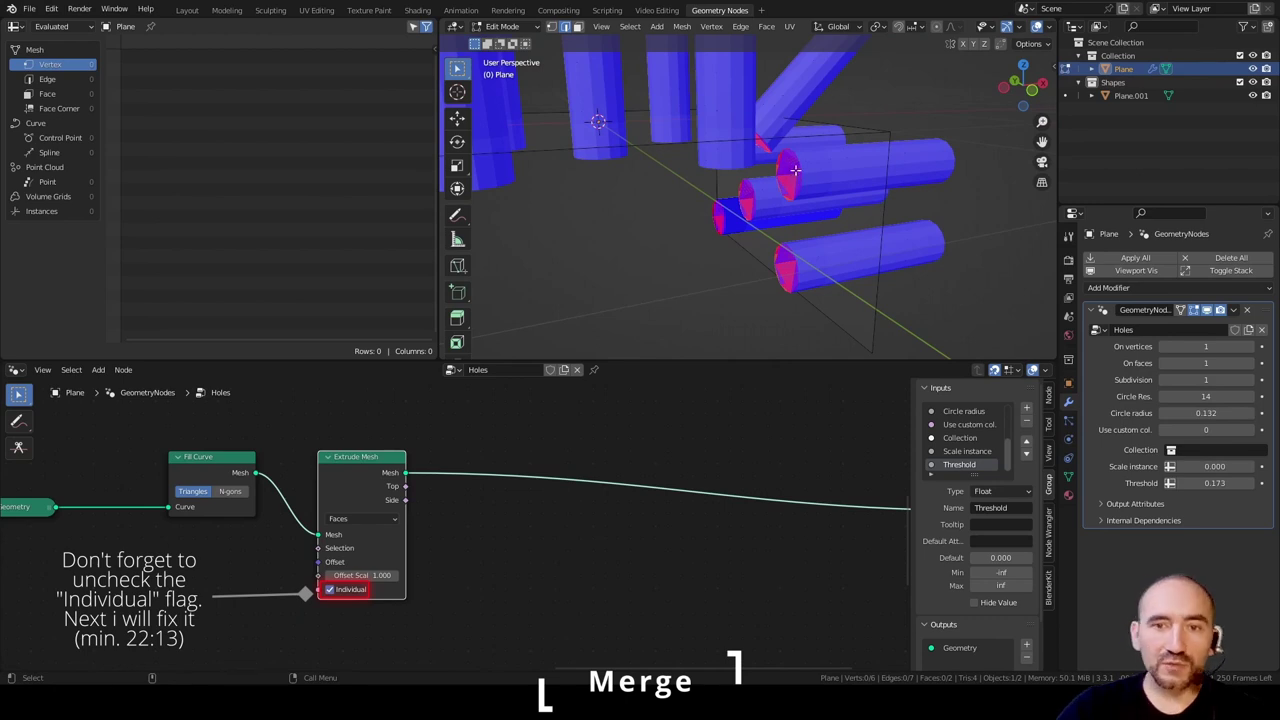
scroll(795, 171, "up", 1)
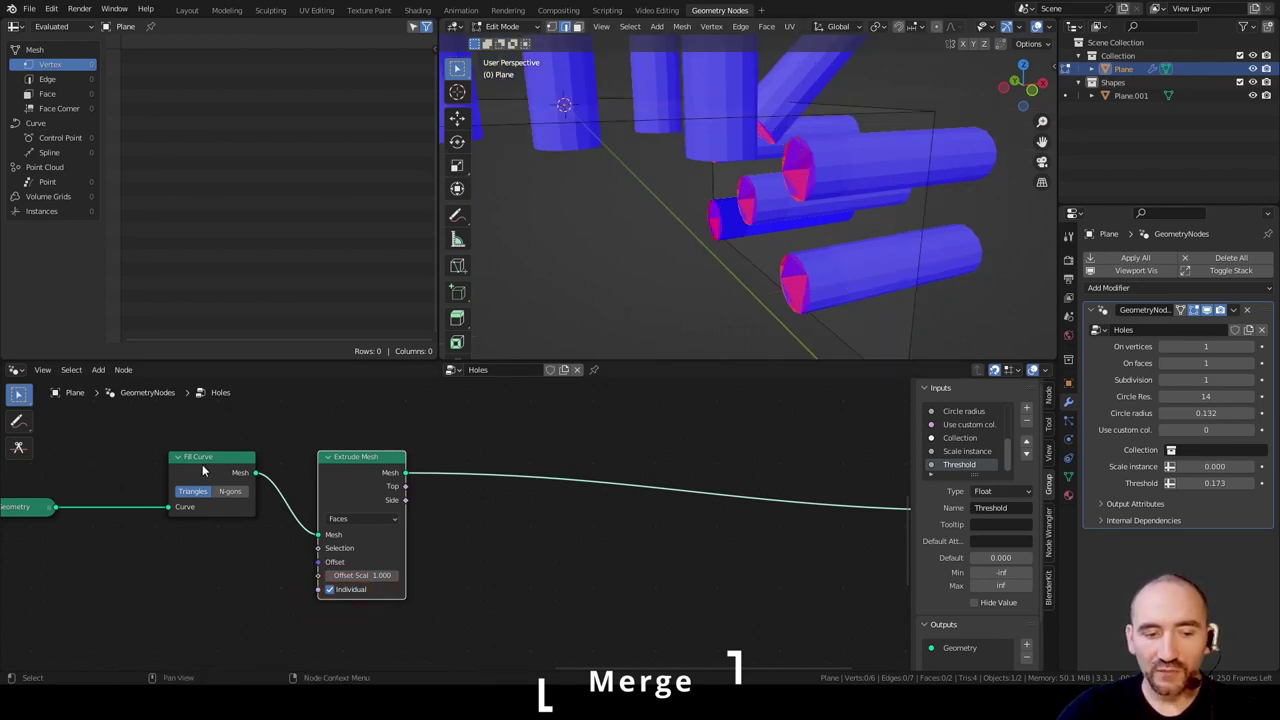
- Preview the Fill Curve output, lower the Extrude Mesh node, and add a Flip Faces node above it fed by Fill Curve
left_click(200, 461, "ctrl+shift")
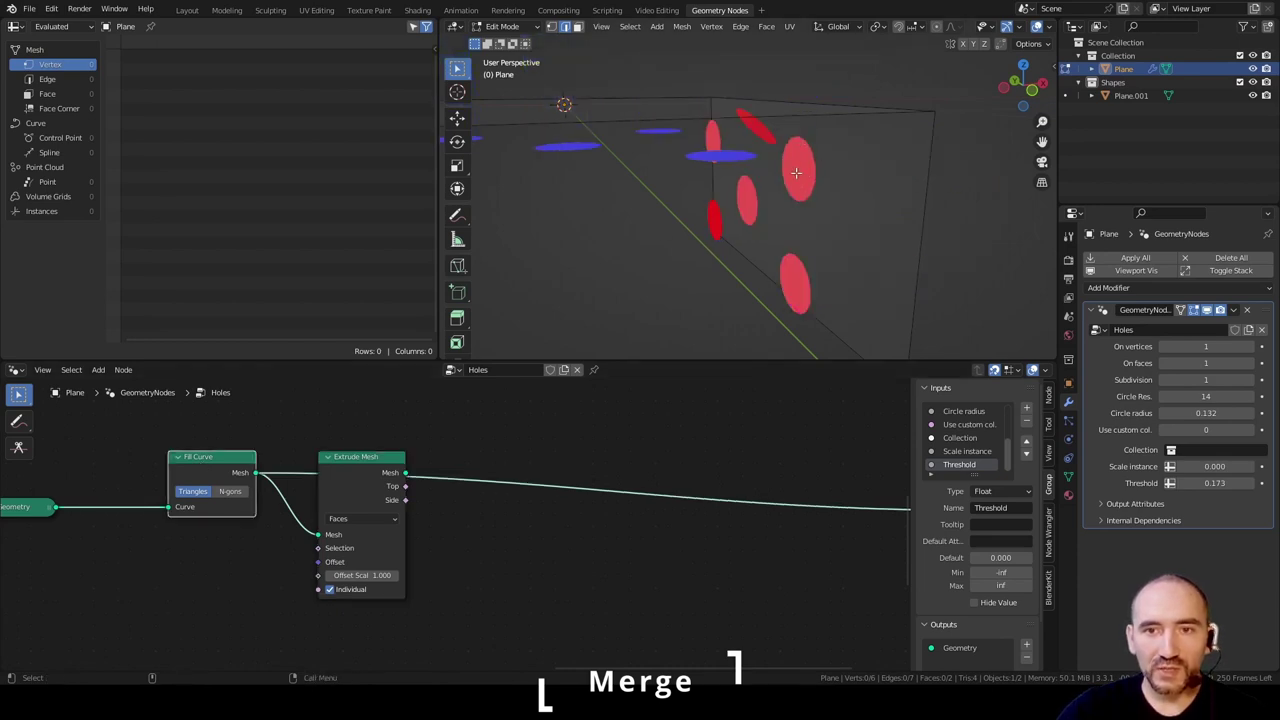
left_click_drag(351, 466, 351, 504)
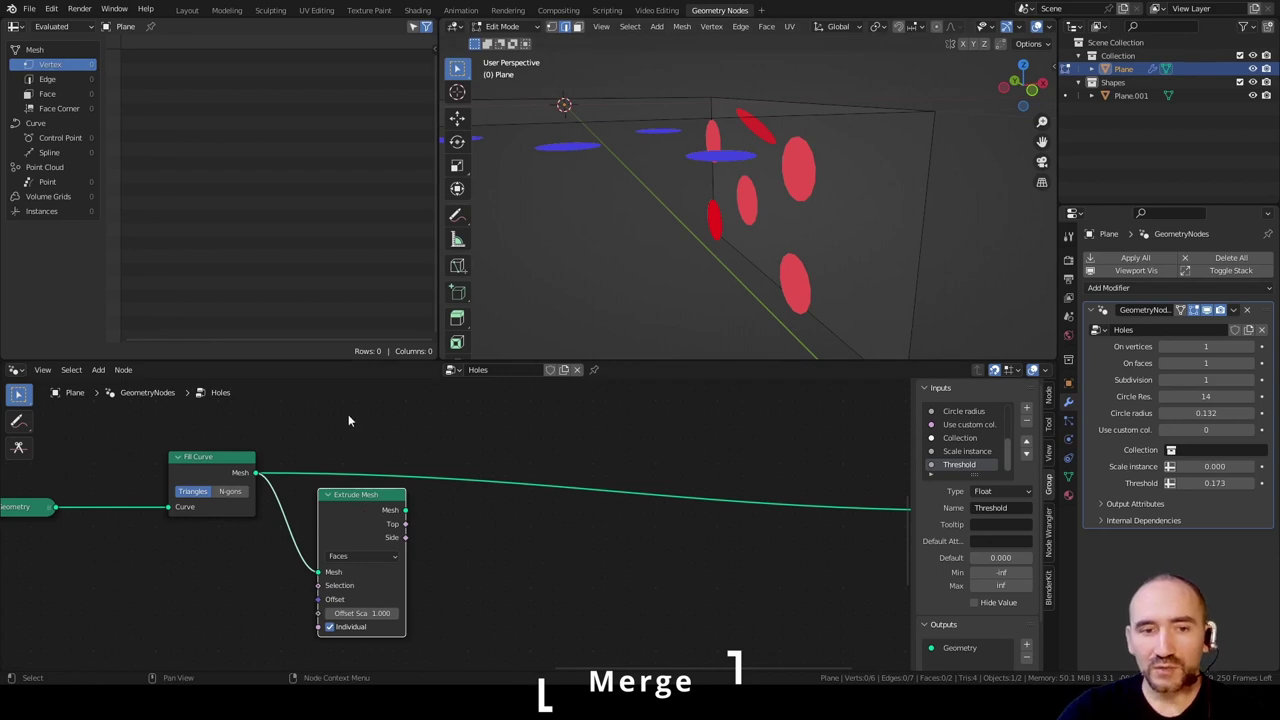
key("shift+a")
type("flip")
key("BackSpace")
key("Return")
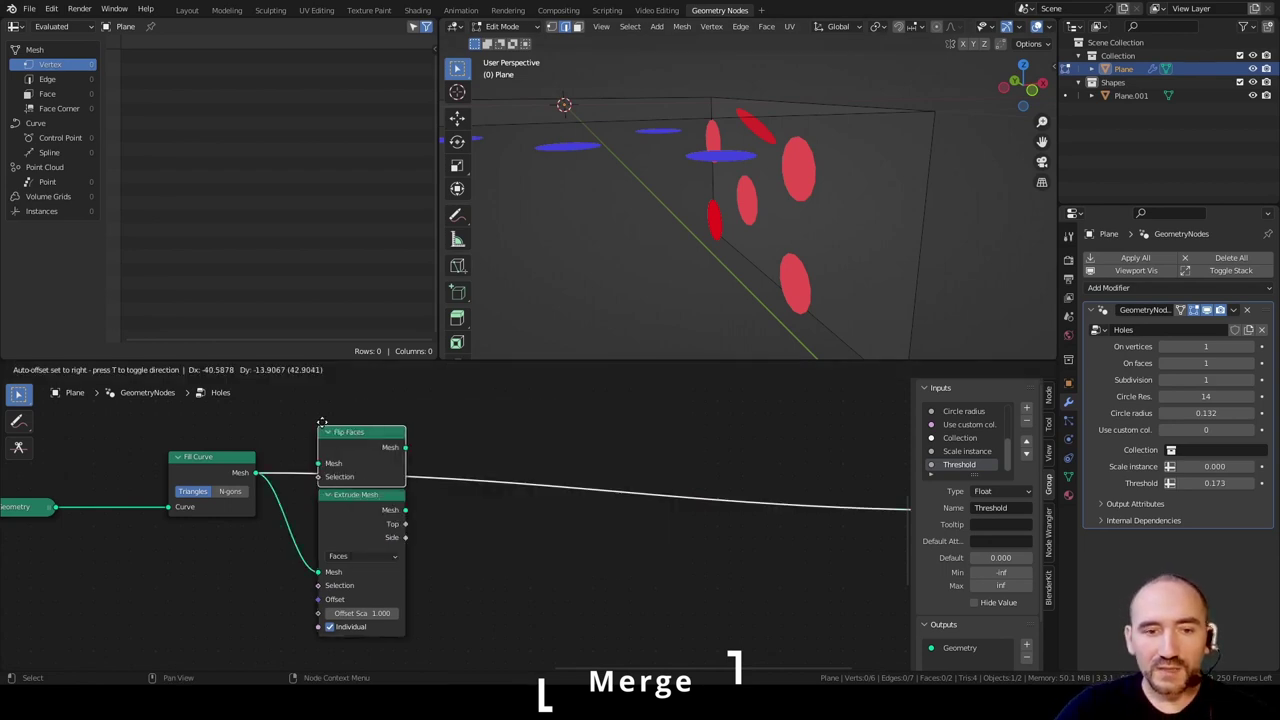
left_click(321, 423)
- Combine the Flip Faces and Extrude Mesh outputs with a Join Geometry node feeding the Group Output
left_click_drag(365, 505, 365, 518)
left_click(365, 518, "alt+shift")
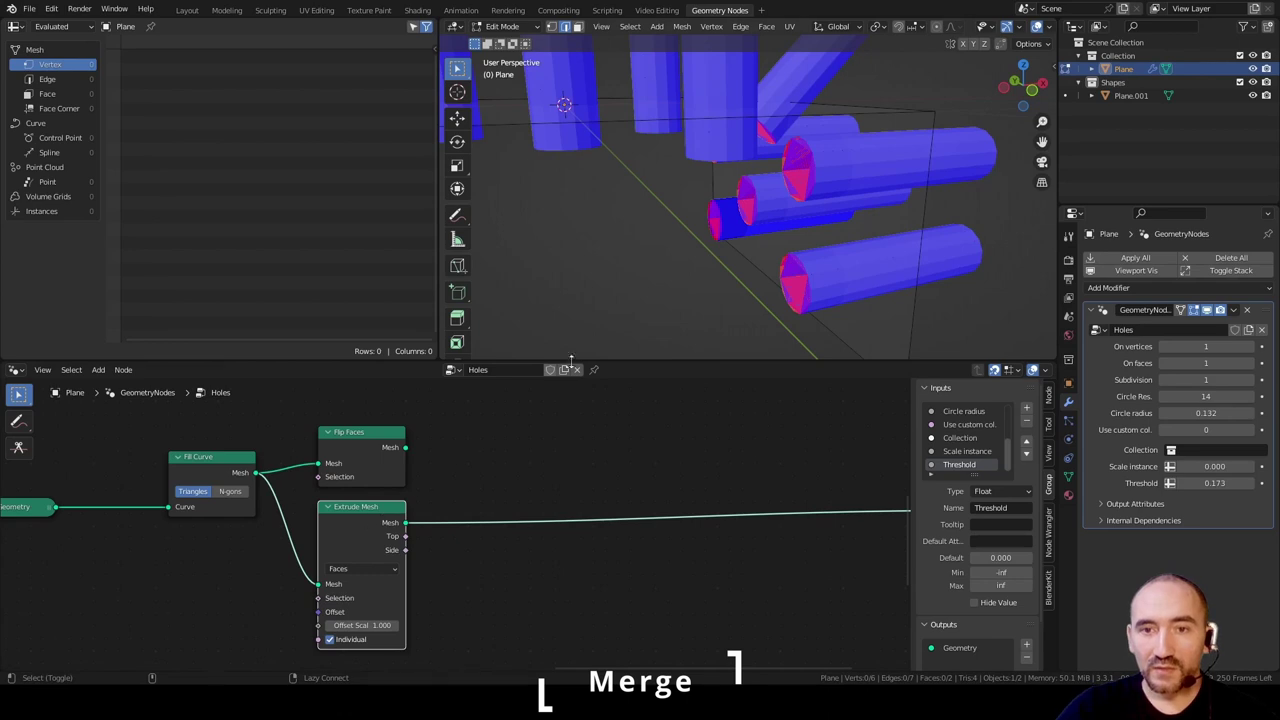
left_click(360, 460, "shift")
right_click_drag(360, 460, 354, 546, "ctrl+shift")
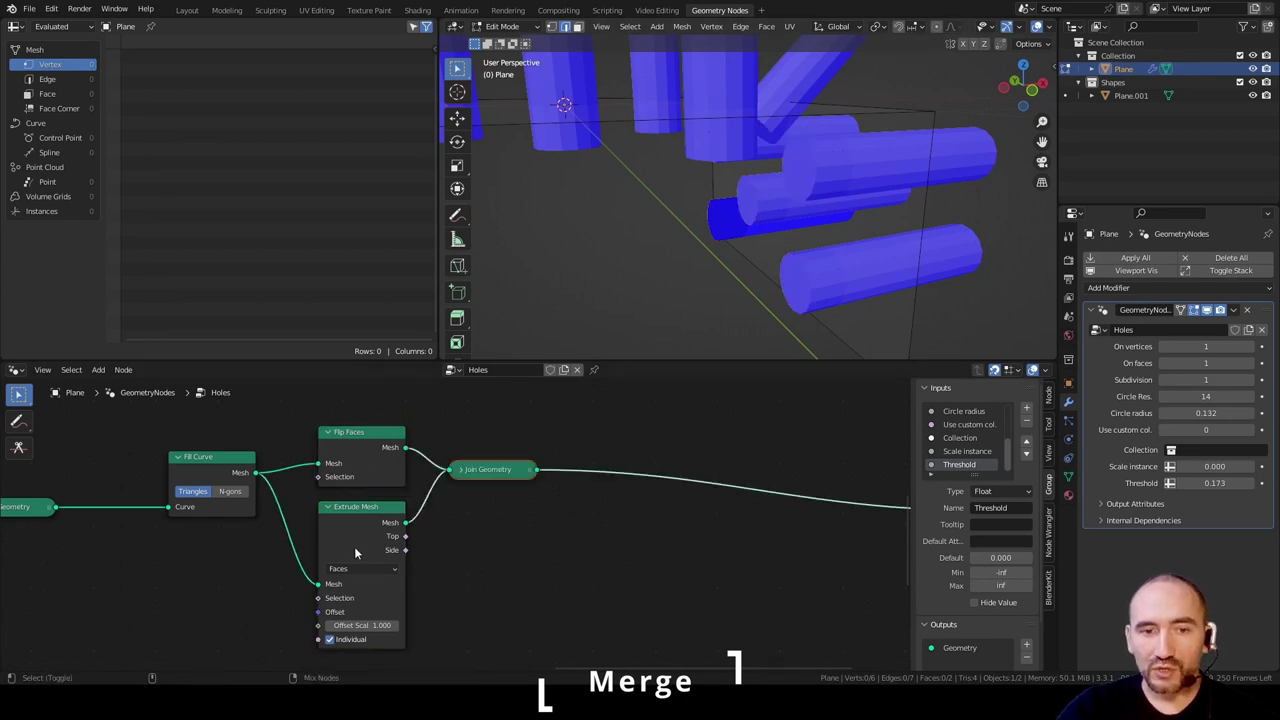
- Inspect the closed cylinders and add a Group Input node below Fill Curve
middle_click_drag(893, 210, 656, 207)
middle_click_drag(258, 584, 390, 531)
scroll(390, 531, "up", 2)
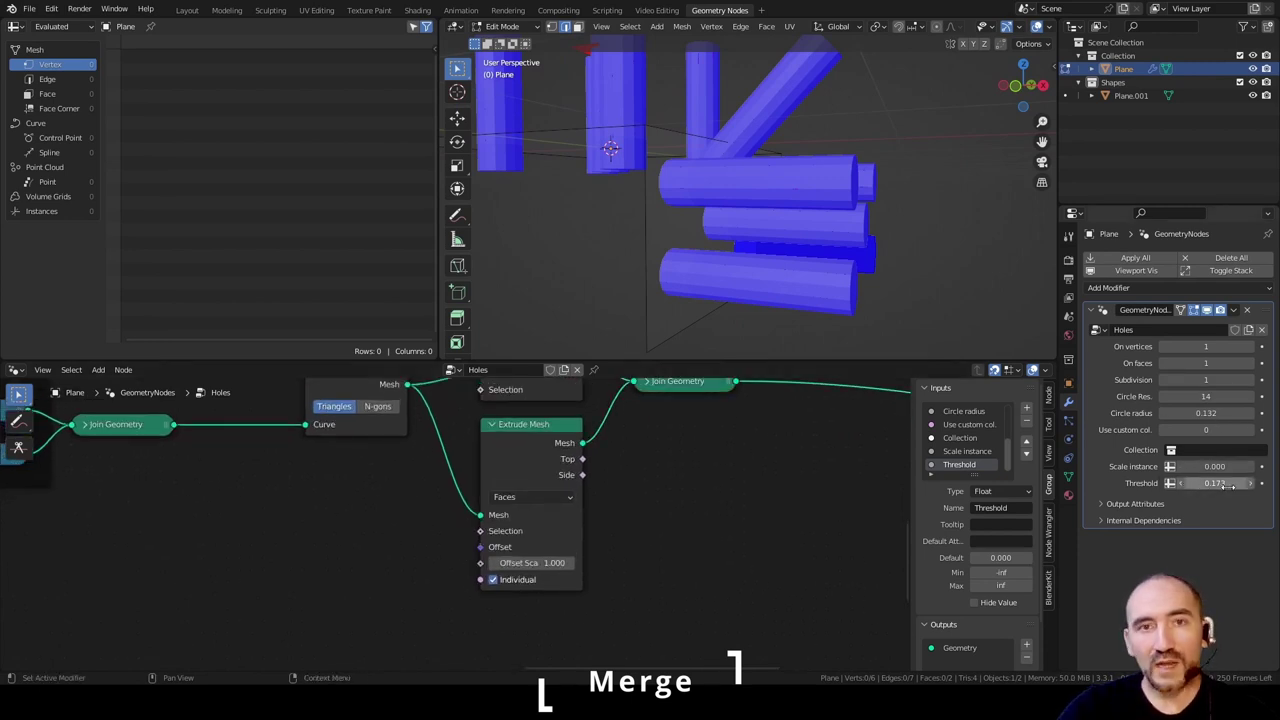
middle_click_drag(740, 225, 771, 229)
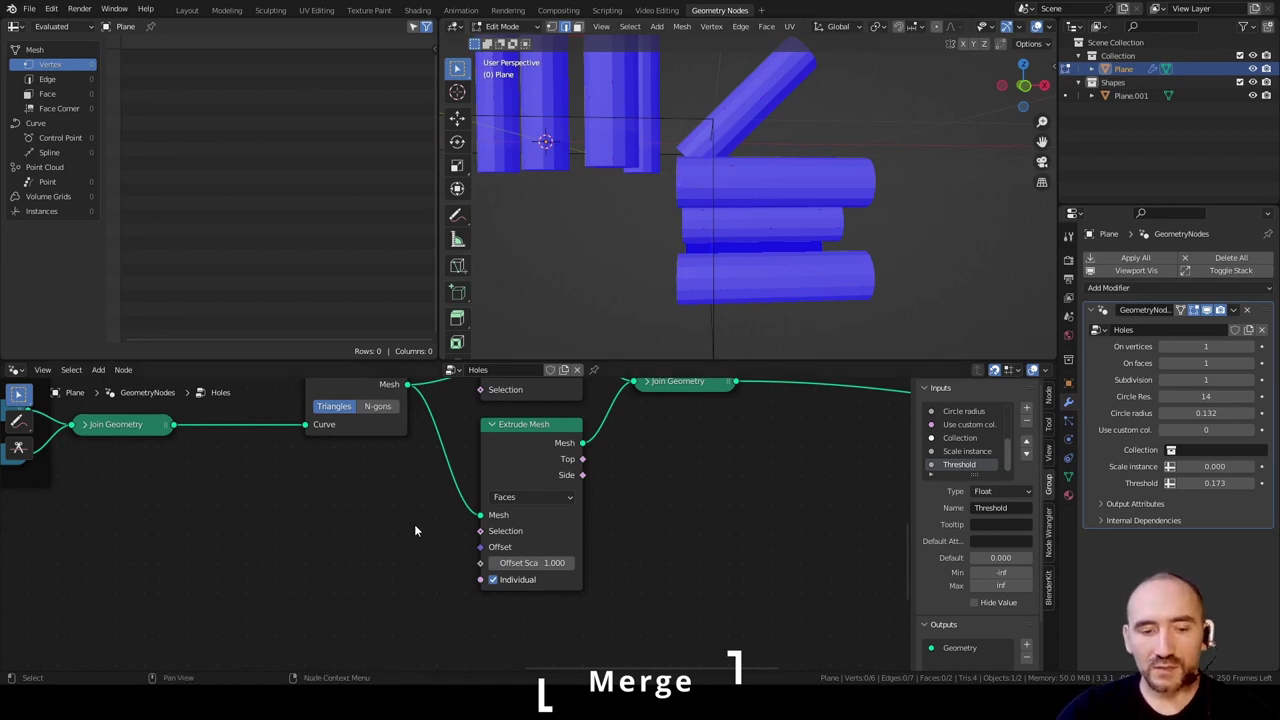
key("F3")
type("group i")
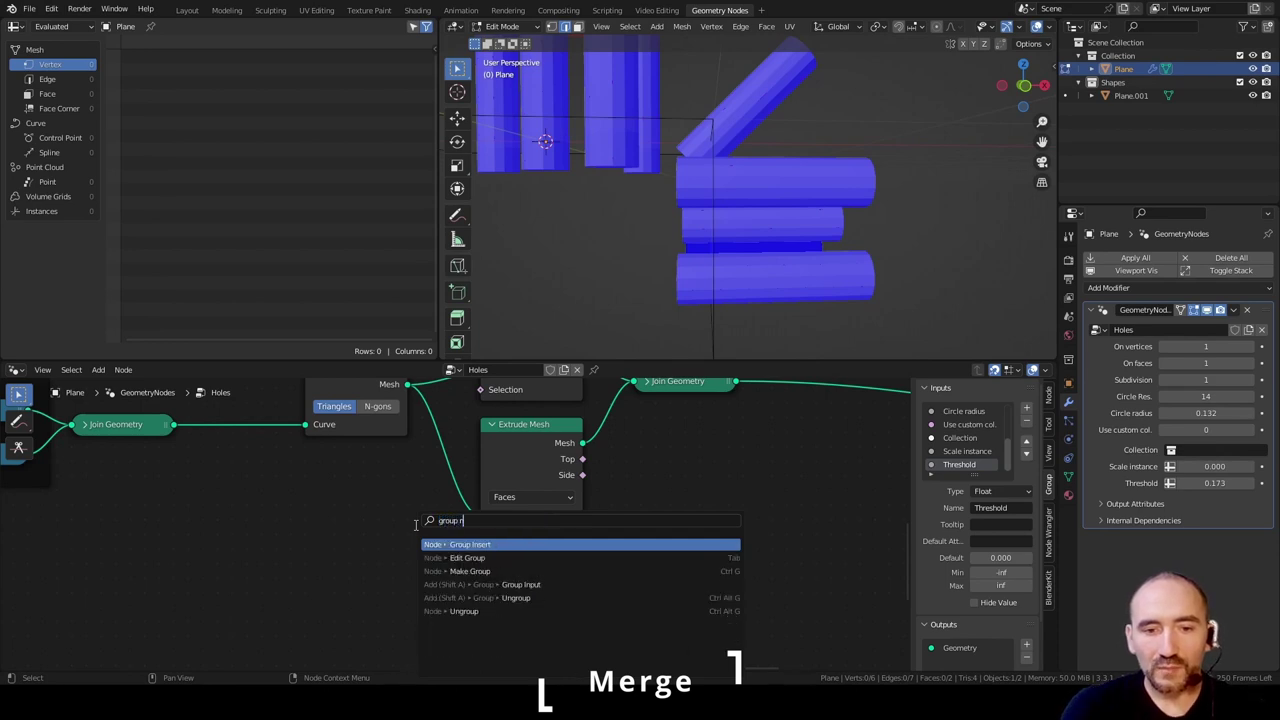
key("BackSpace")
- Multiply the Group Input's Threshold by 2.000 with a Math node and link the result to Extrude Mesh's Offset Scale
left_click_drag(407, 617, 458, 623)
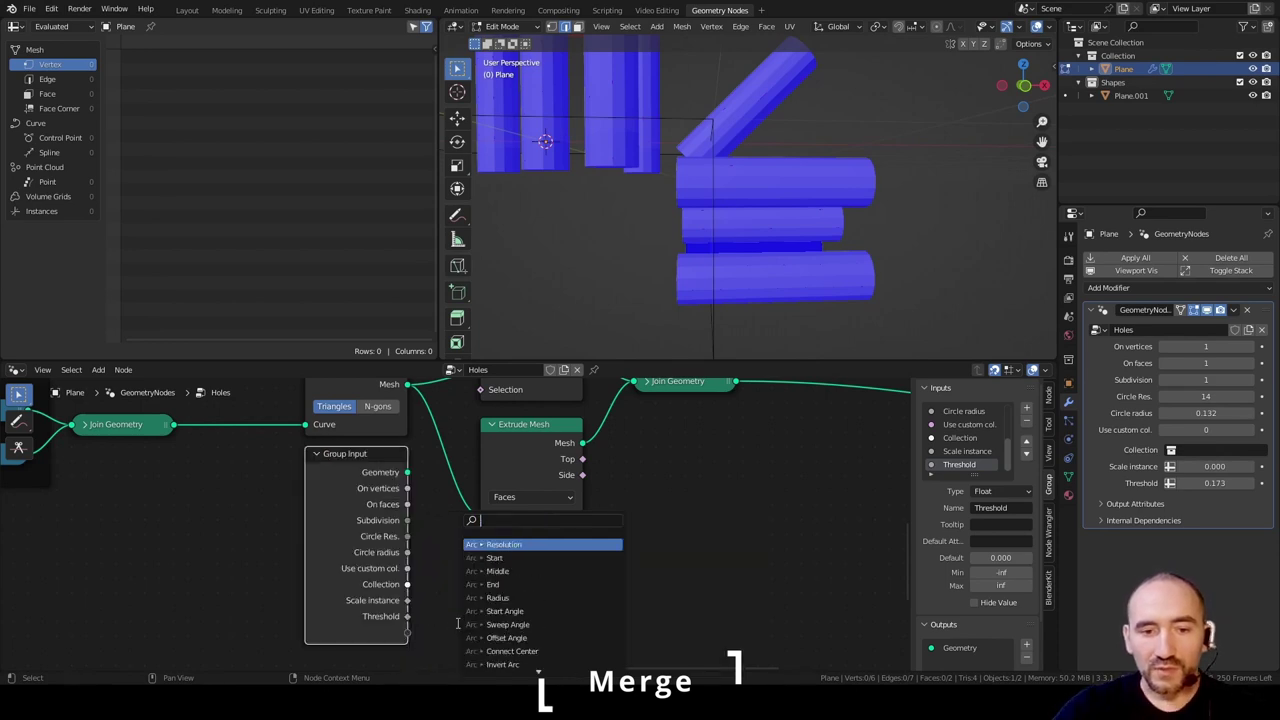
type("mult")
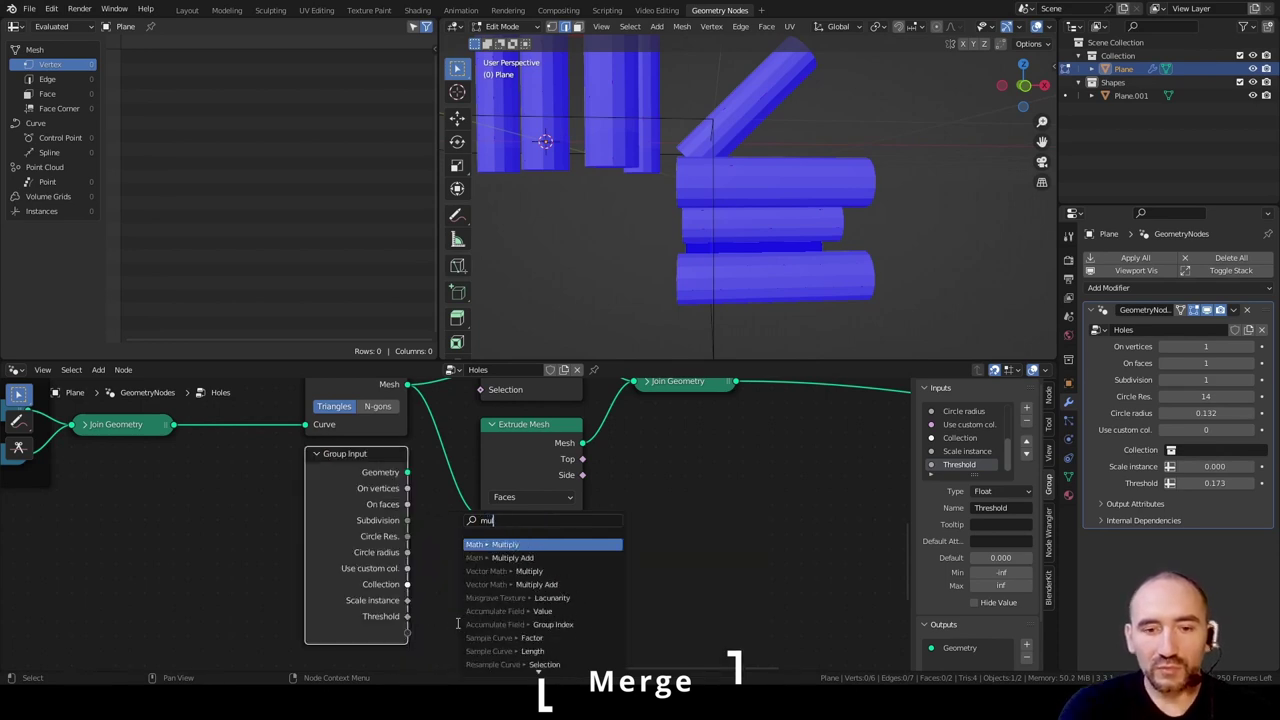
key("Return")
left_click(356, 549)
left_click_drag(451, 560, 481, 567)
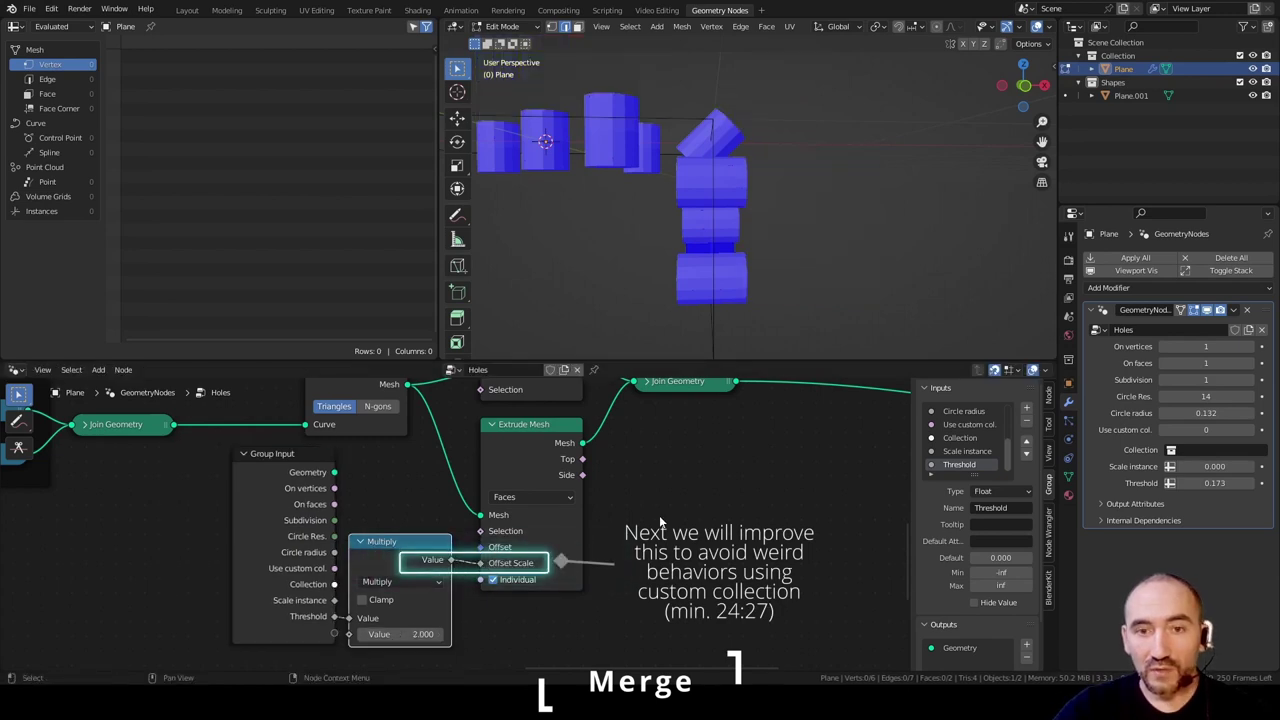
middle_click_drag(720, 230, 758, 224)
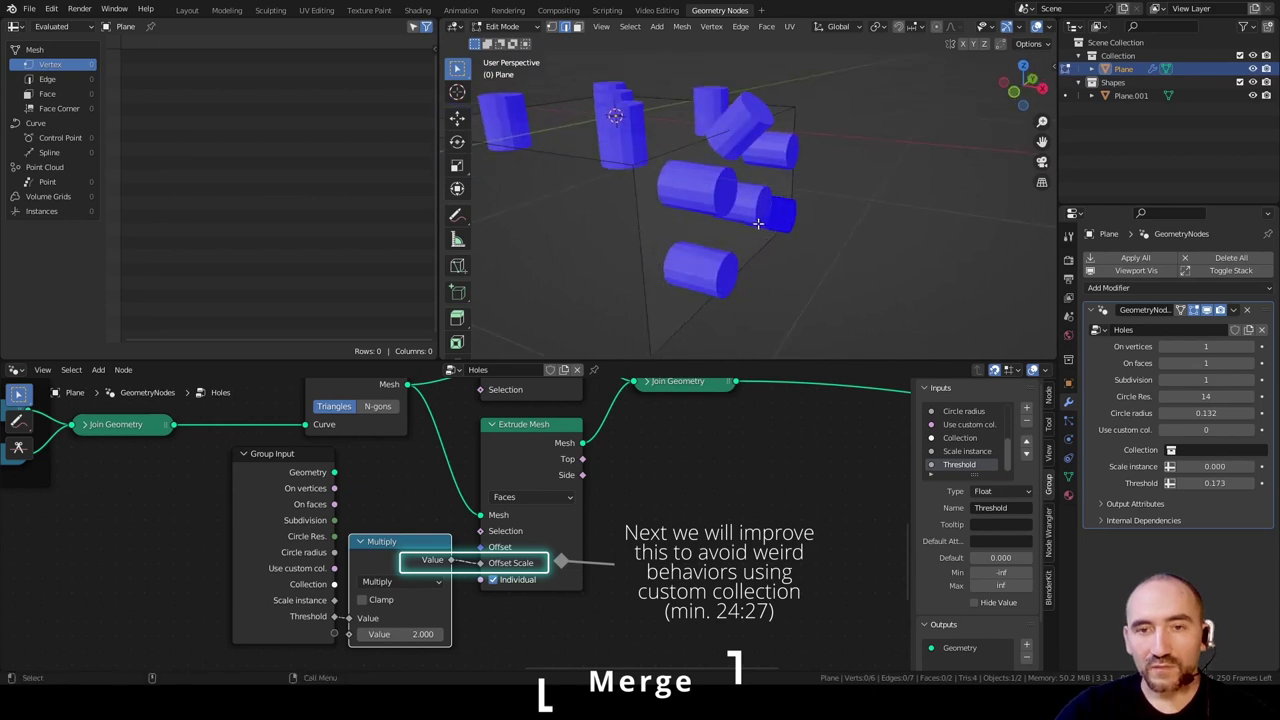
- Insert a Merge by Distance node set to Connected between the last Join Geometry and the Group Output
scroll(700, 420, "down", 2)
middle_click_drag(254, 502, 363, 552)
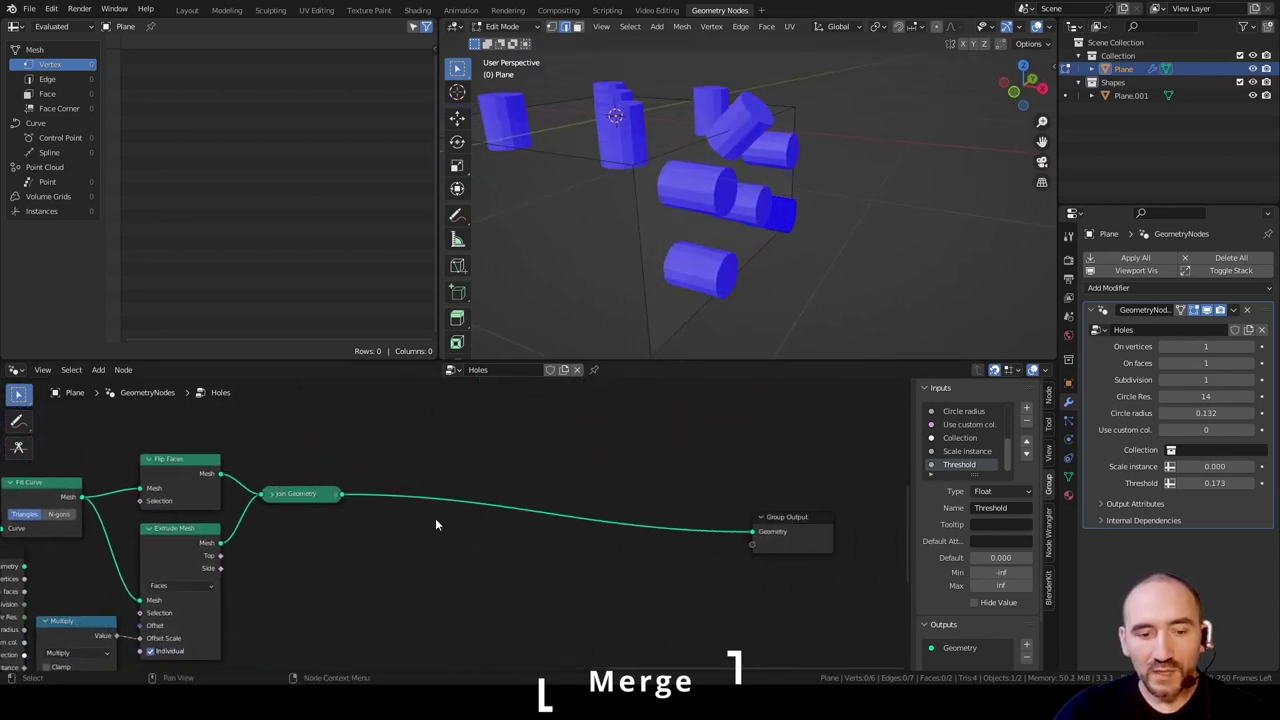
key("F3")
type("merge")
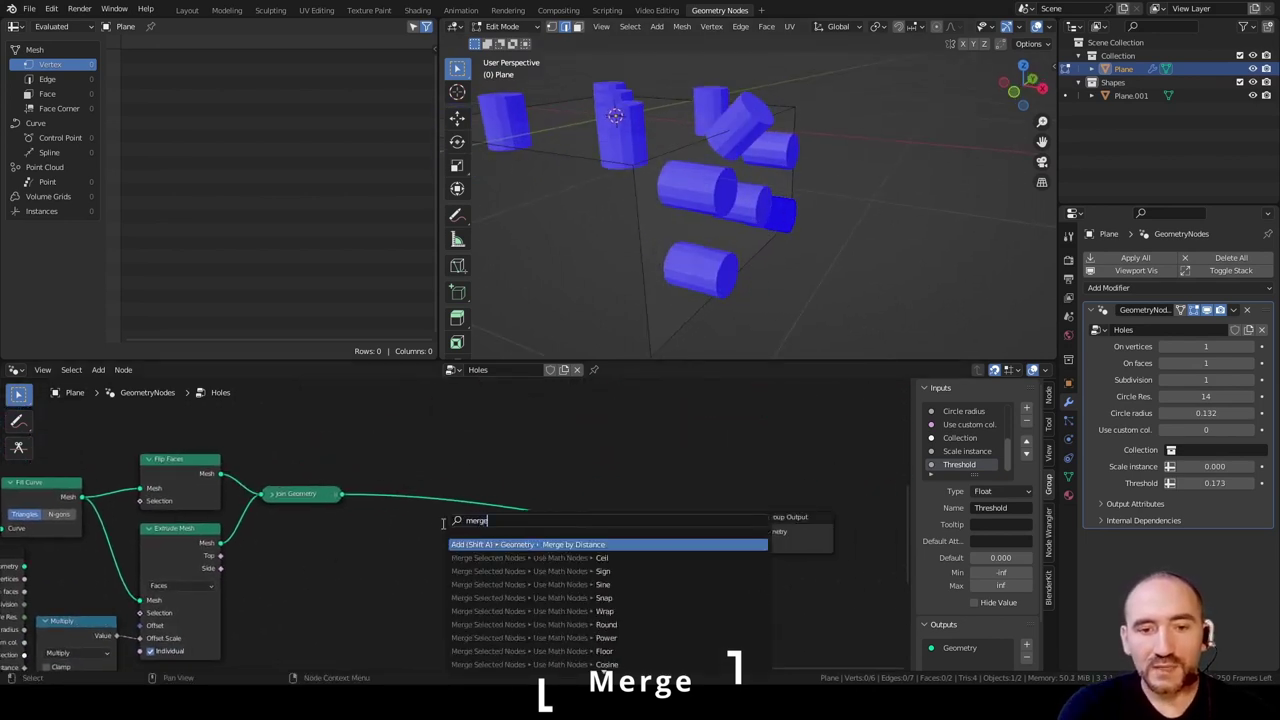
key("Return")
left_click(436, 543)
left_click_drag(416, 496, 384, 460)
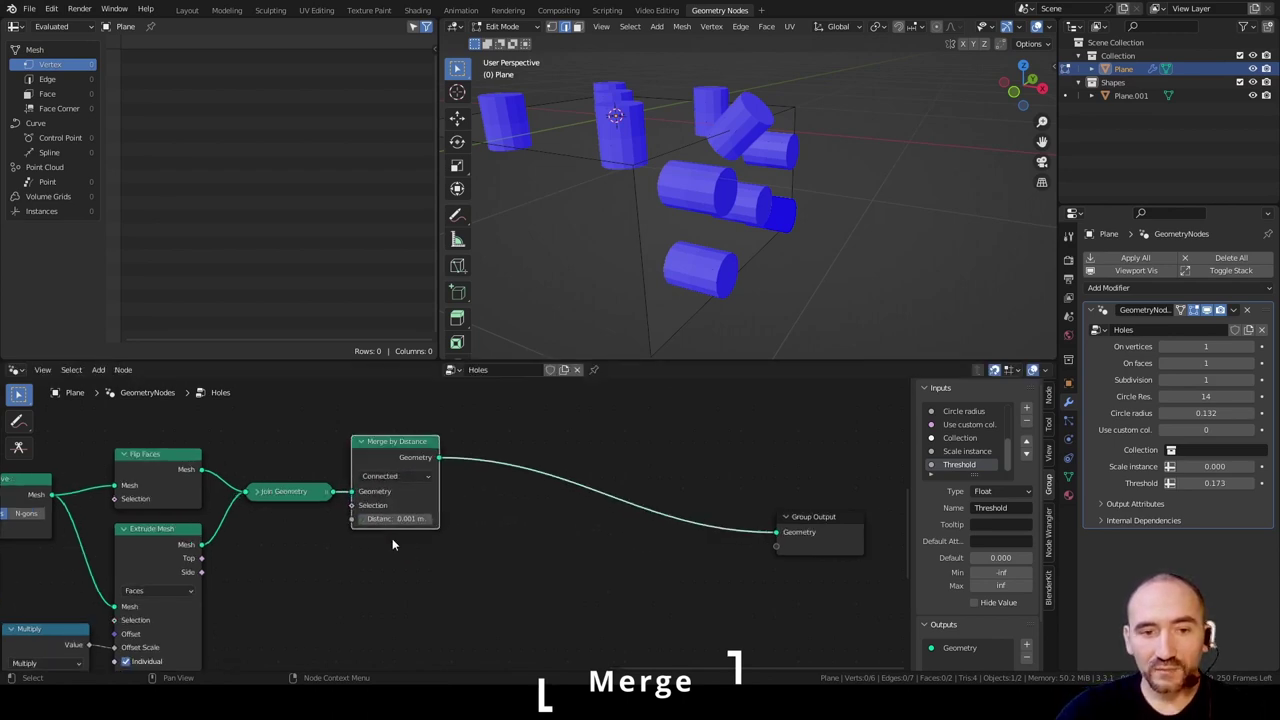
- Set Merge by Distance to All and examine the instances of its output through a Viewer node, with the plane in Object Mode
scroll(629, 238, "up", 1)
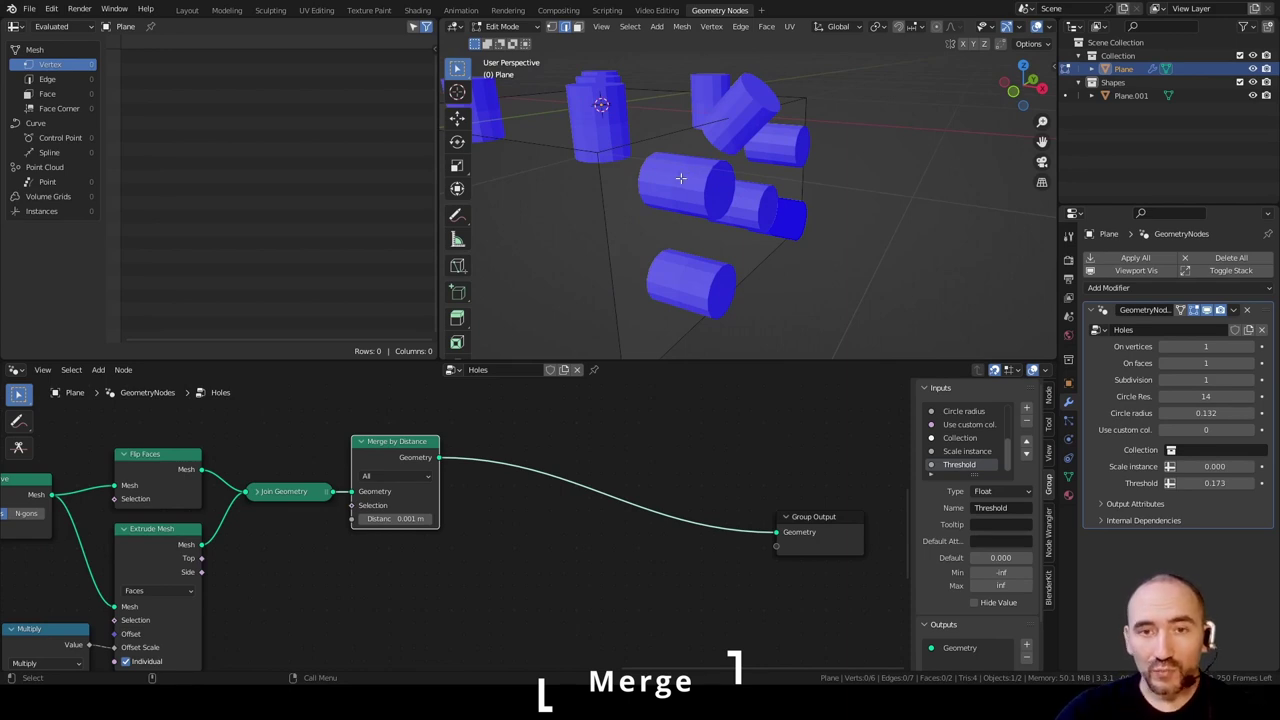
left_click(385, 458, "ctrl+shift")
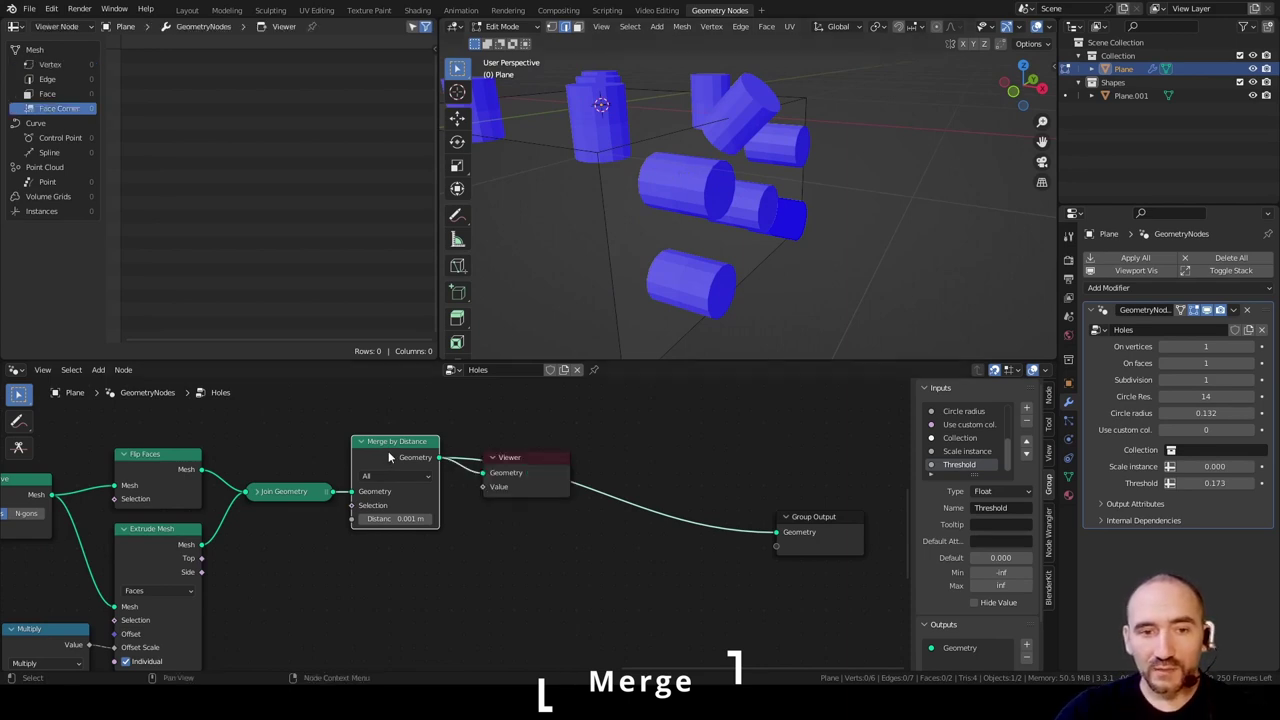
key("Tab")
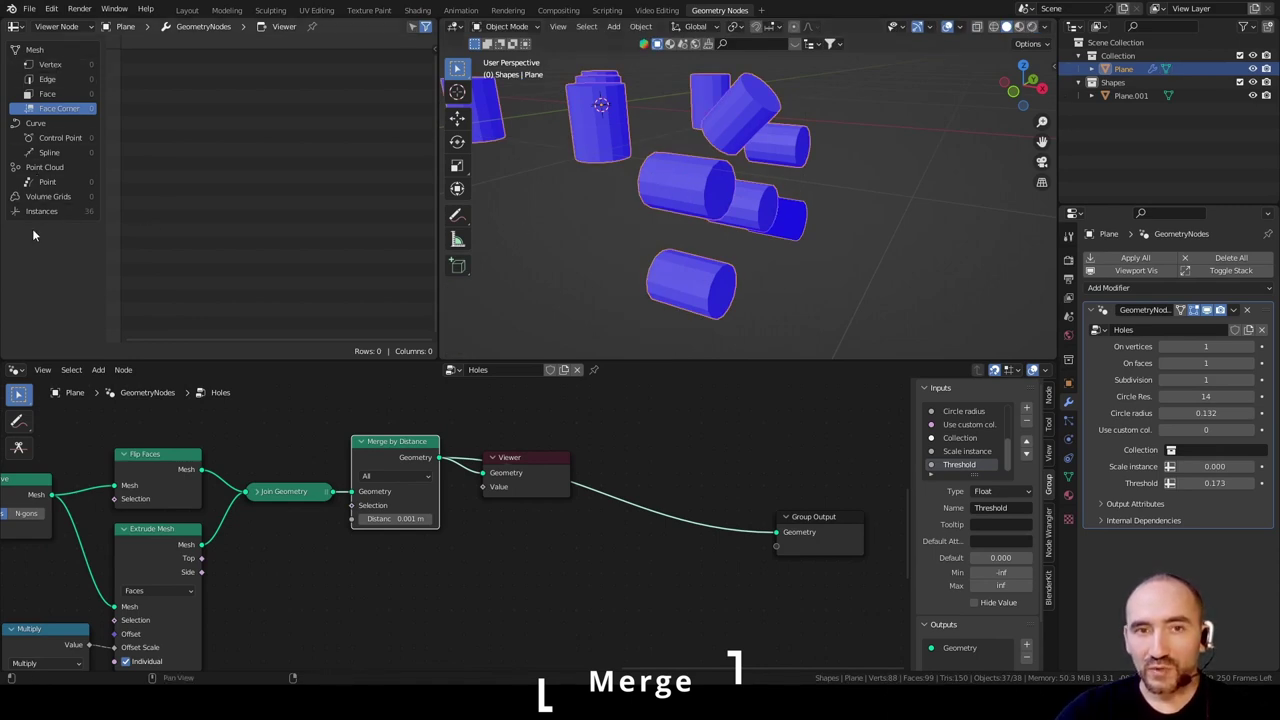
key("Tab")
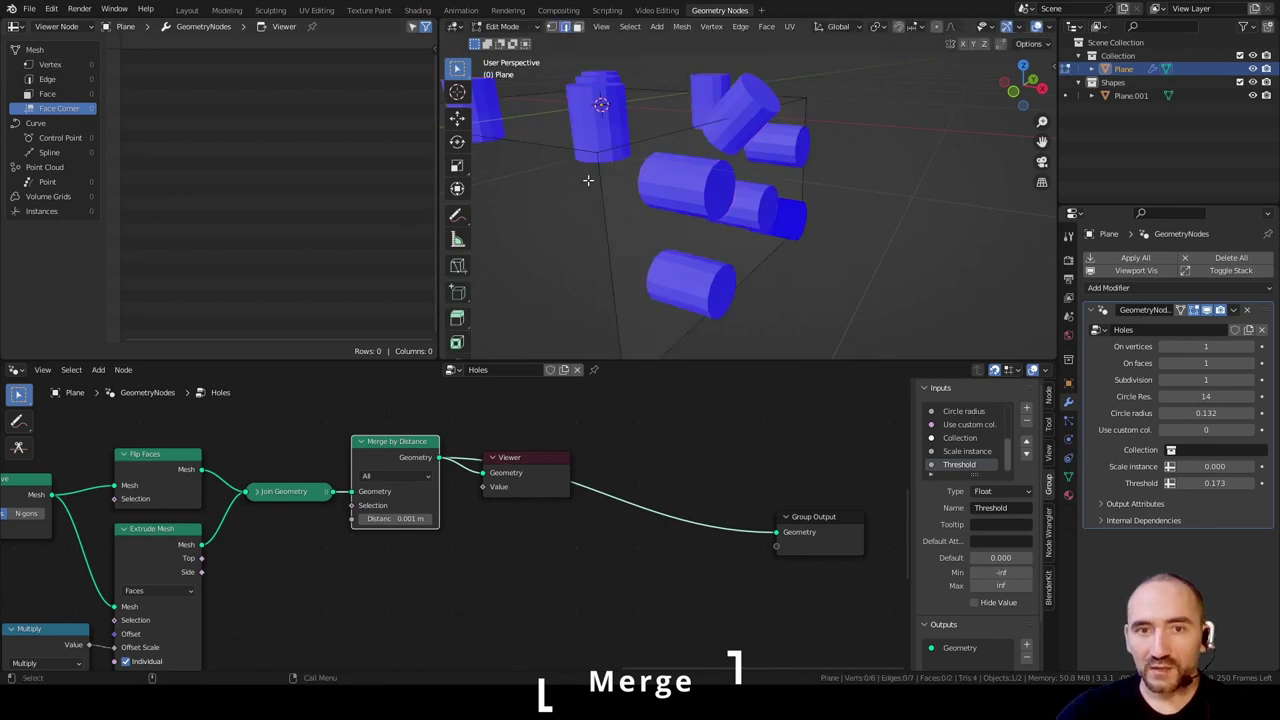
key("Tab")
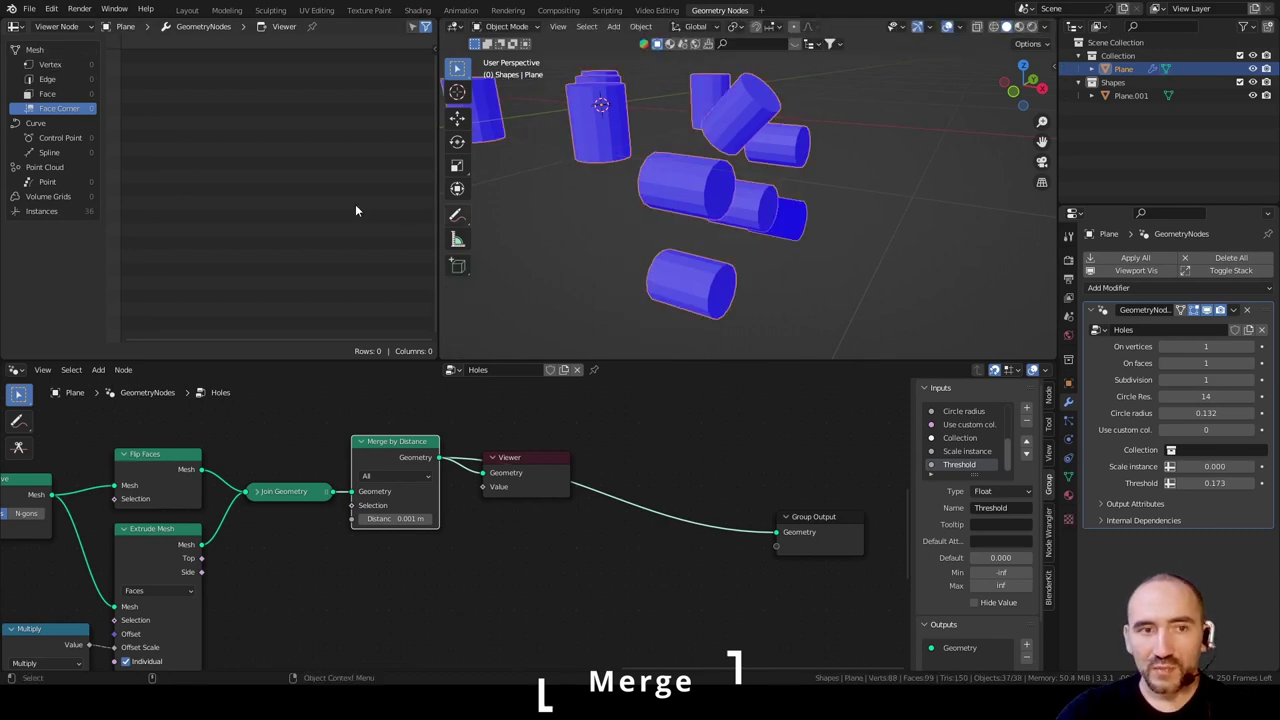
left_click(21, 213)
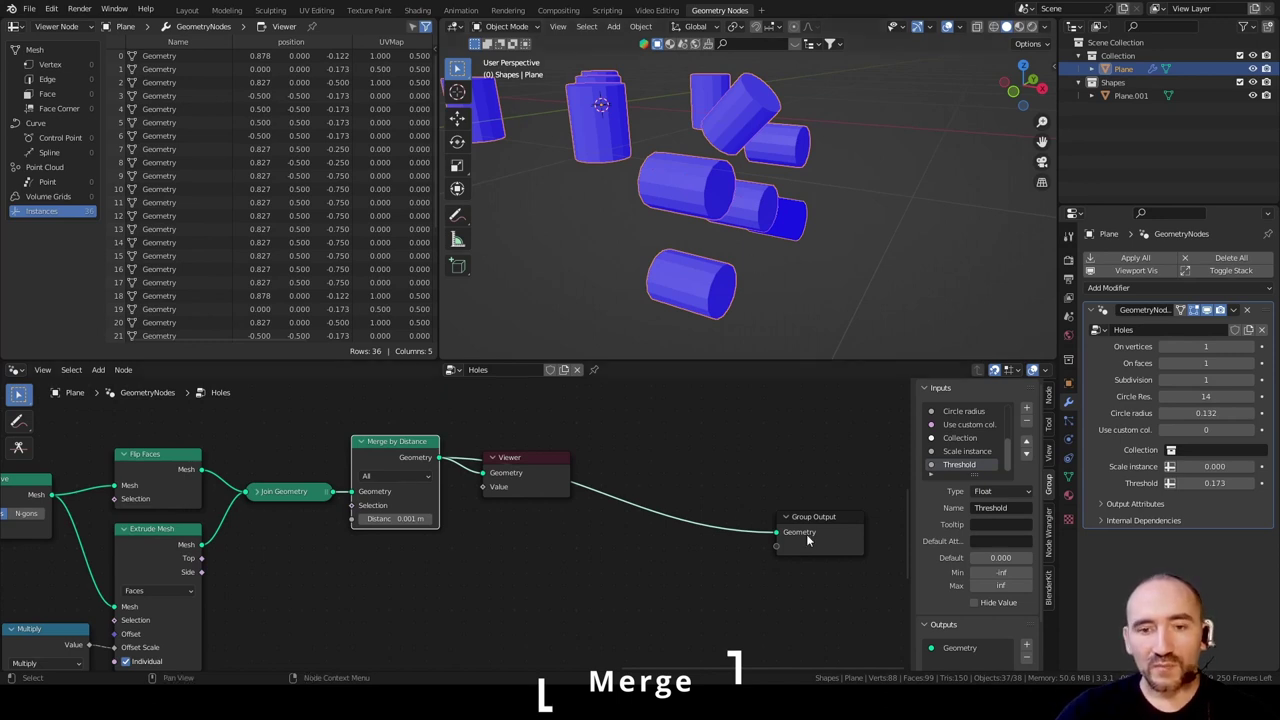
- Insert a Realize Instances node between Merge by Distance and the Group Output, and align it beside Merge by Distance
left_click_drag(813, 516, 826, 441)
key("F3")
type("realize")
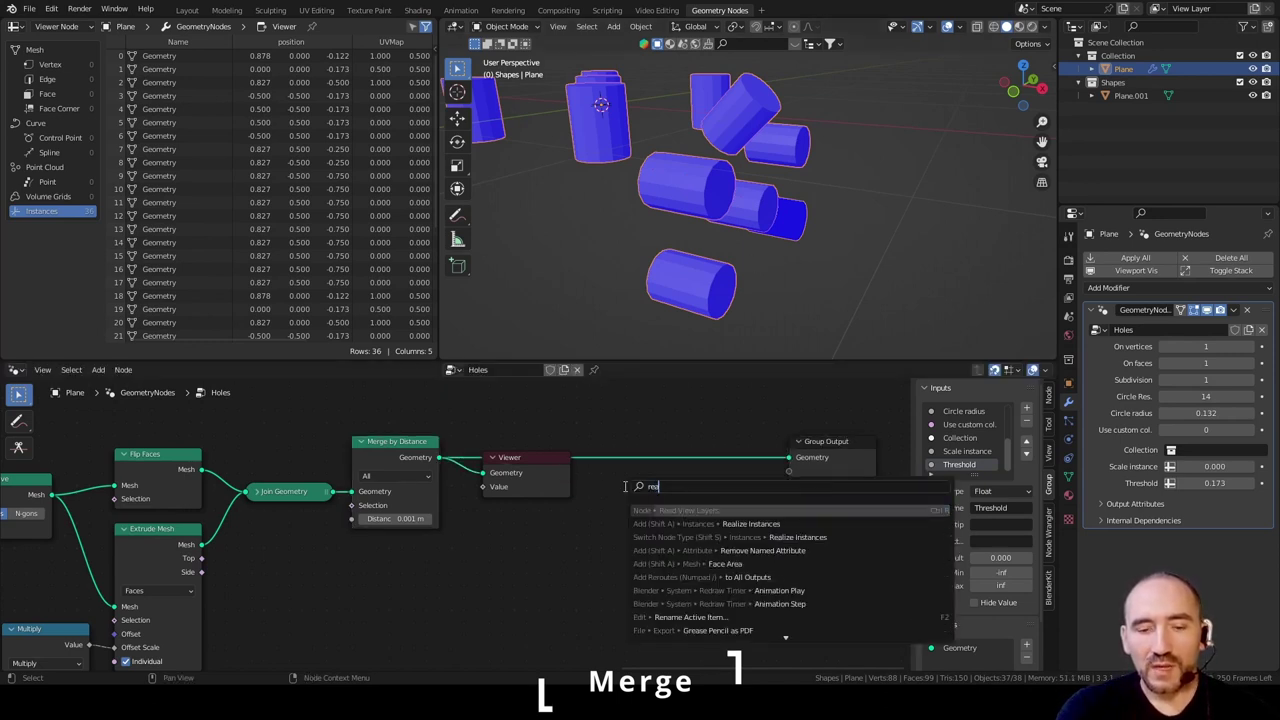
key("Return")
left_click(588, 447)
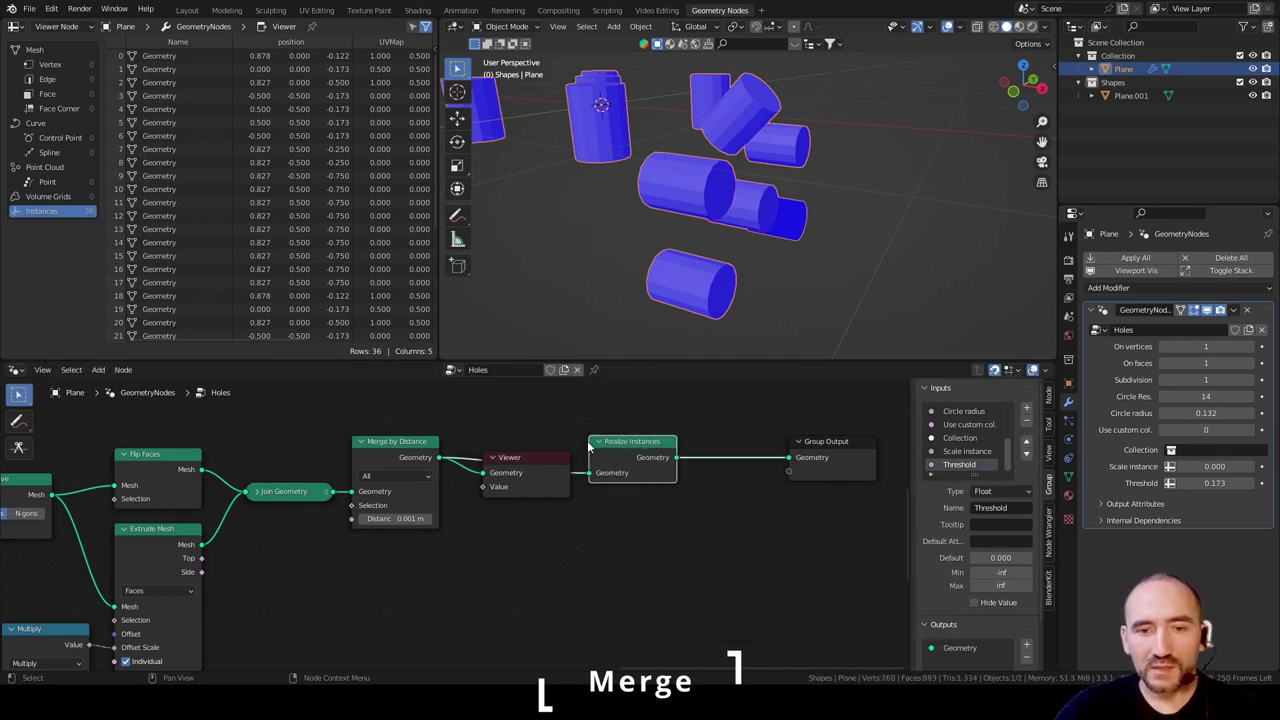
left_click_drag(616, 451, 487, 452)
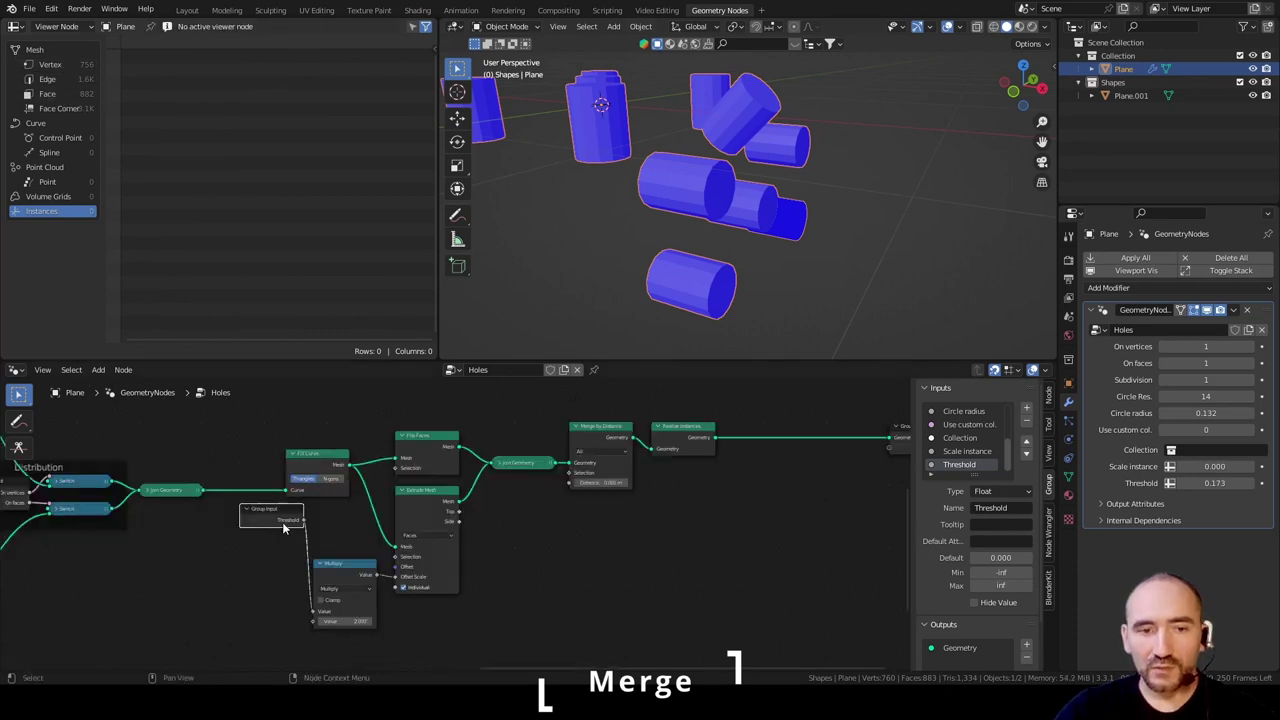
- Tidy the Group Input and Multiply nodes, and frame everything from the first Join Geometry to Realize Instances with the label Merge
left_click_drag(337, 578, 337, 558)
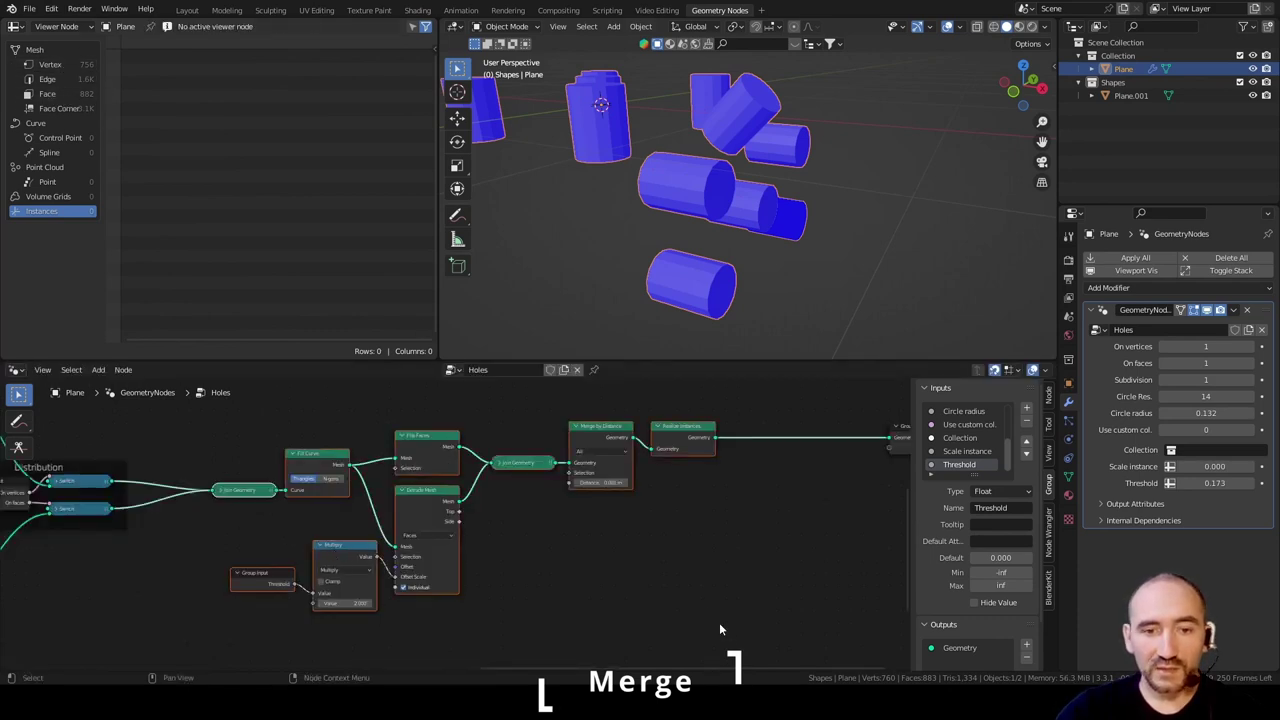
key("ctrl+j")
key("KP_Decimal")
key("F2")
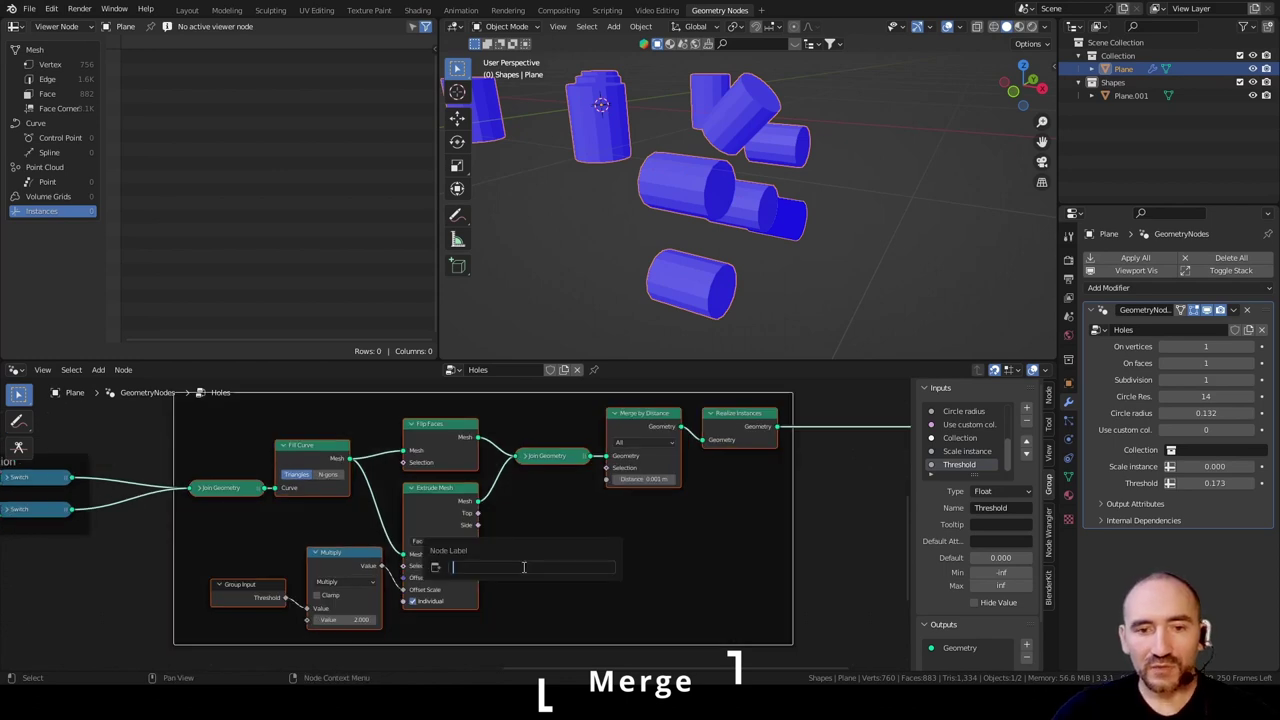
type("Merge")
key("Return")
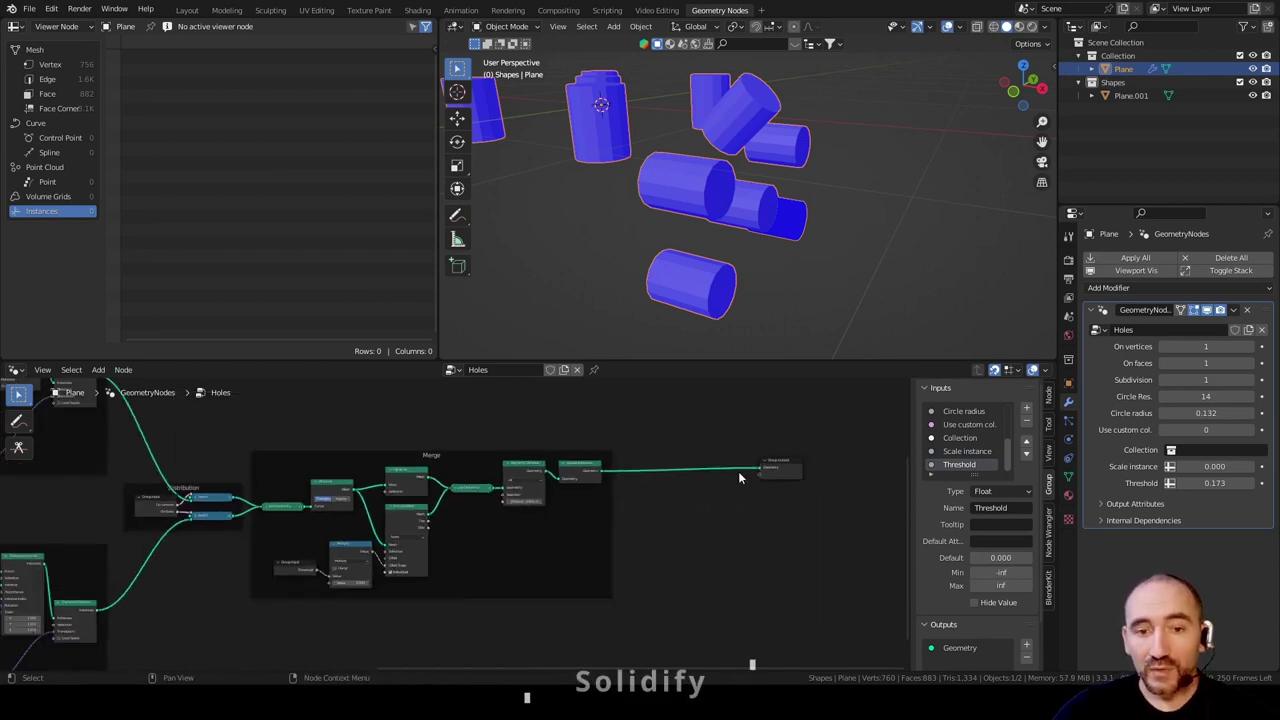
- Return the plane to Edit Mode
middle_click_drag(740, 474, 620, 564)
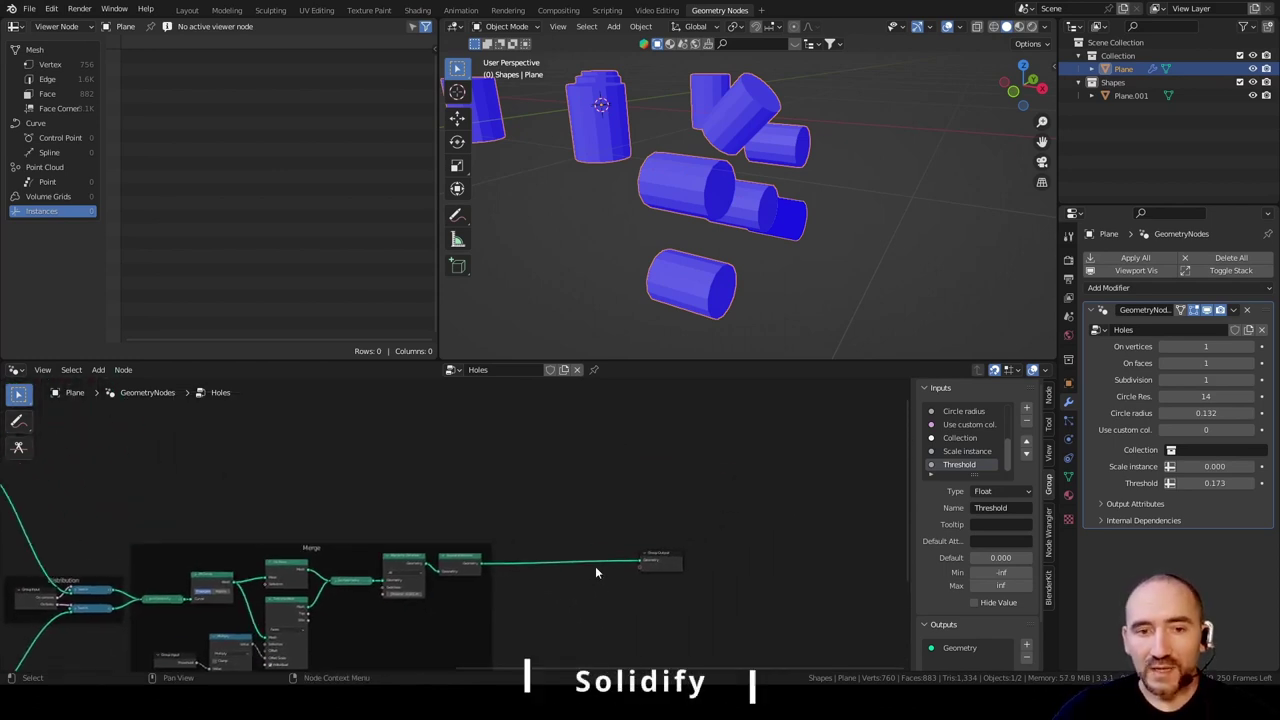
middle_click_drag(481, 481, 638, 504)
scroll(636, 500, "up", 1)
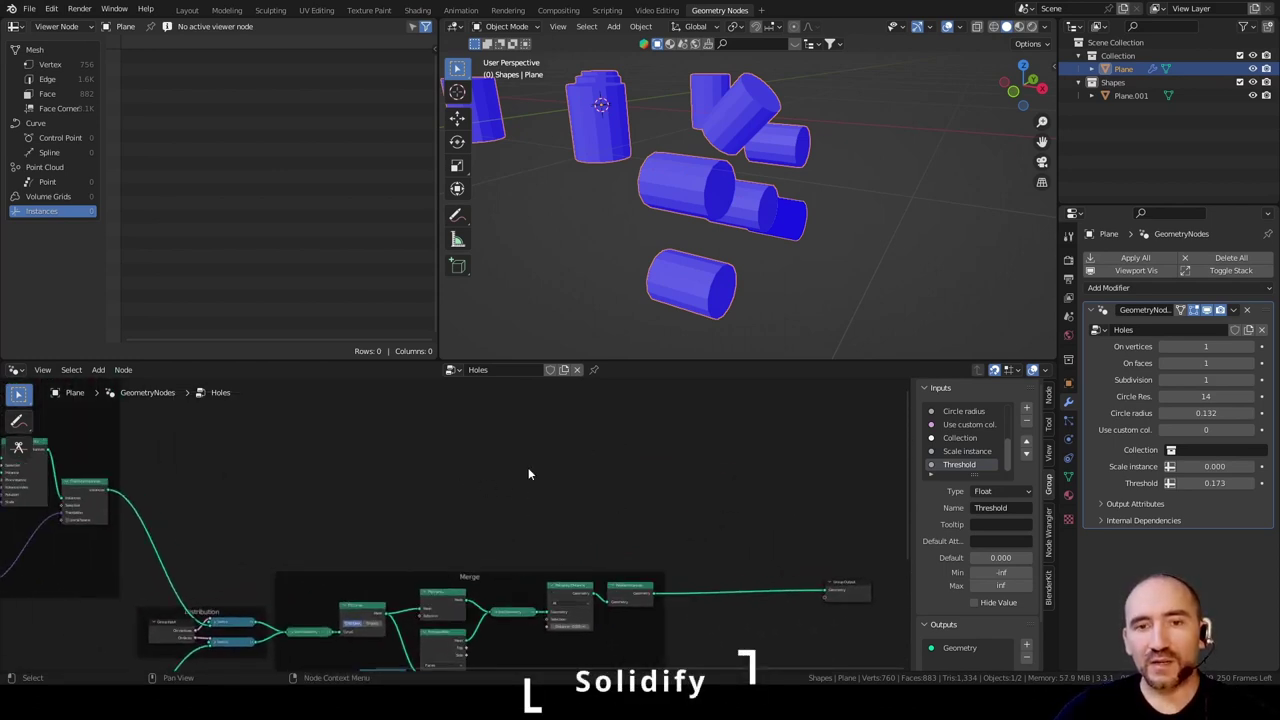
key("Tab")
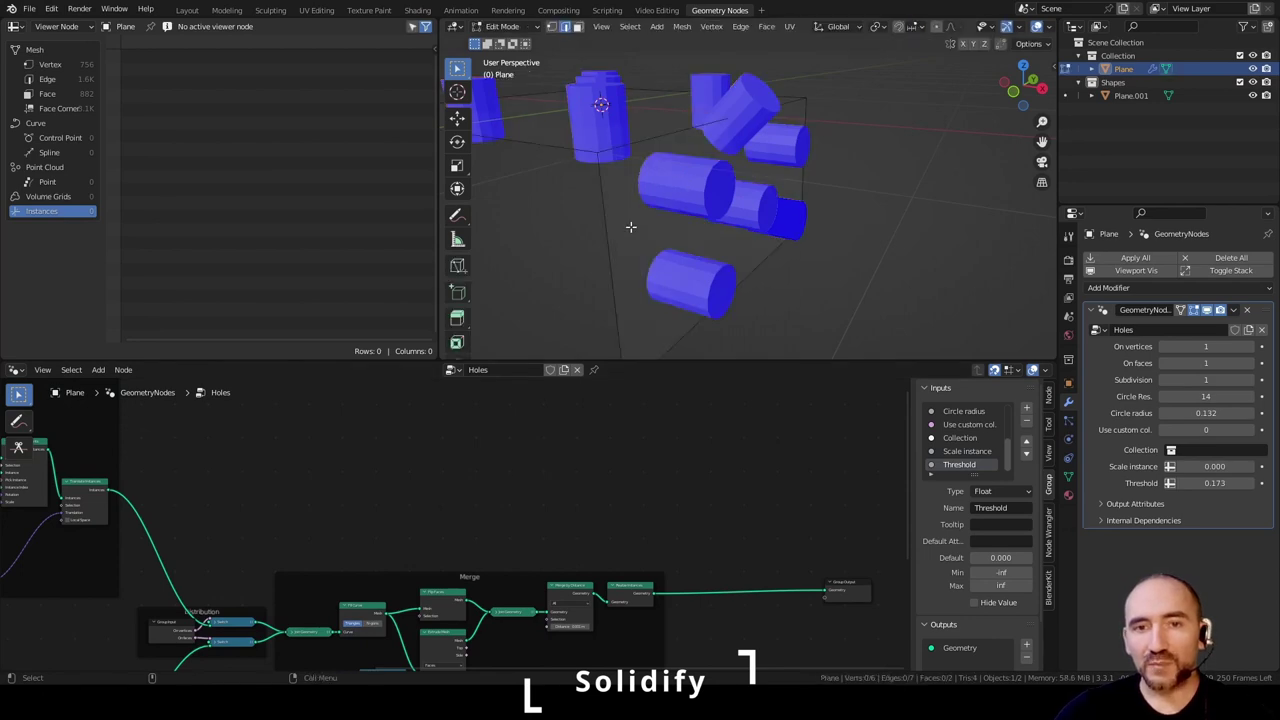
- Add a Float group input named Thickness with a minimum of 0 and place it above Threshold
middle_click_drag(690, 537, 396, 495)
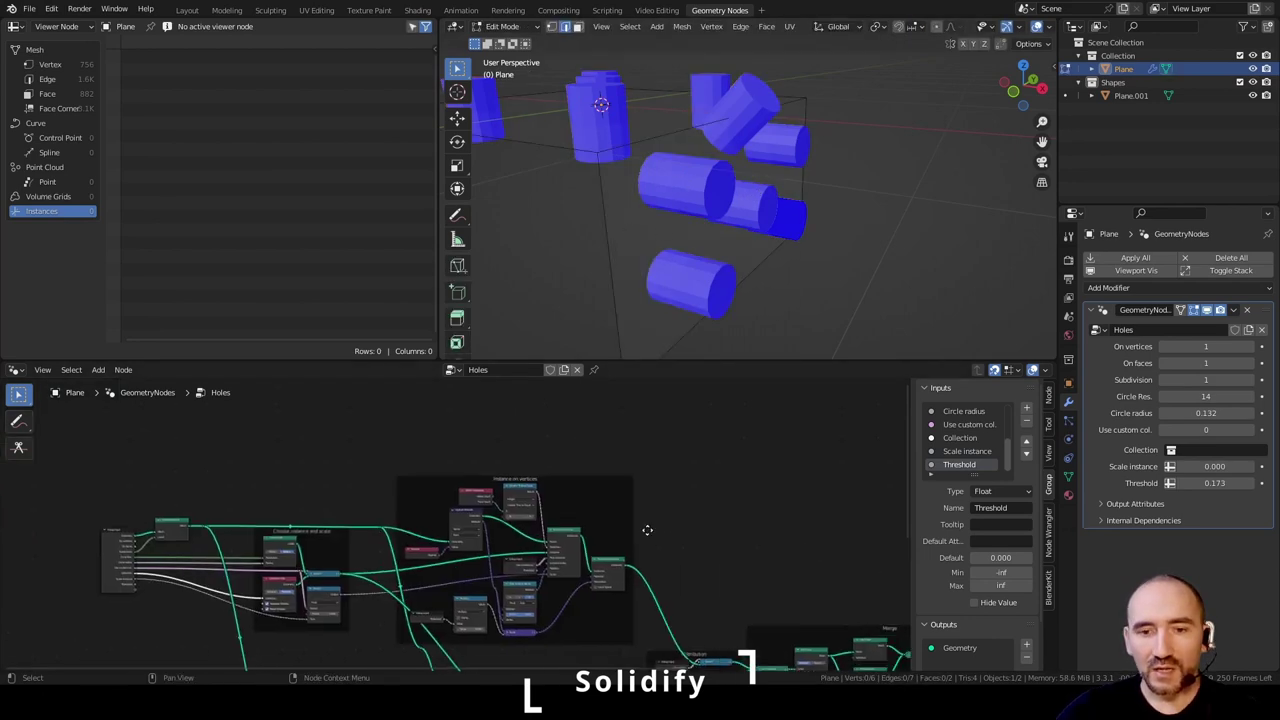
scroll(647, 465, "up", 6)
middle_click_drag(699, 502, 467, 469)
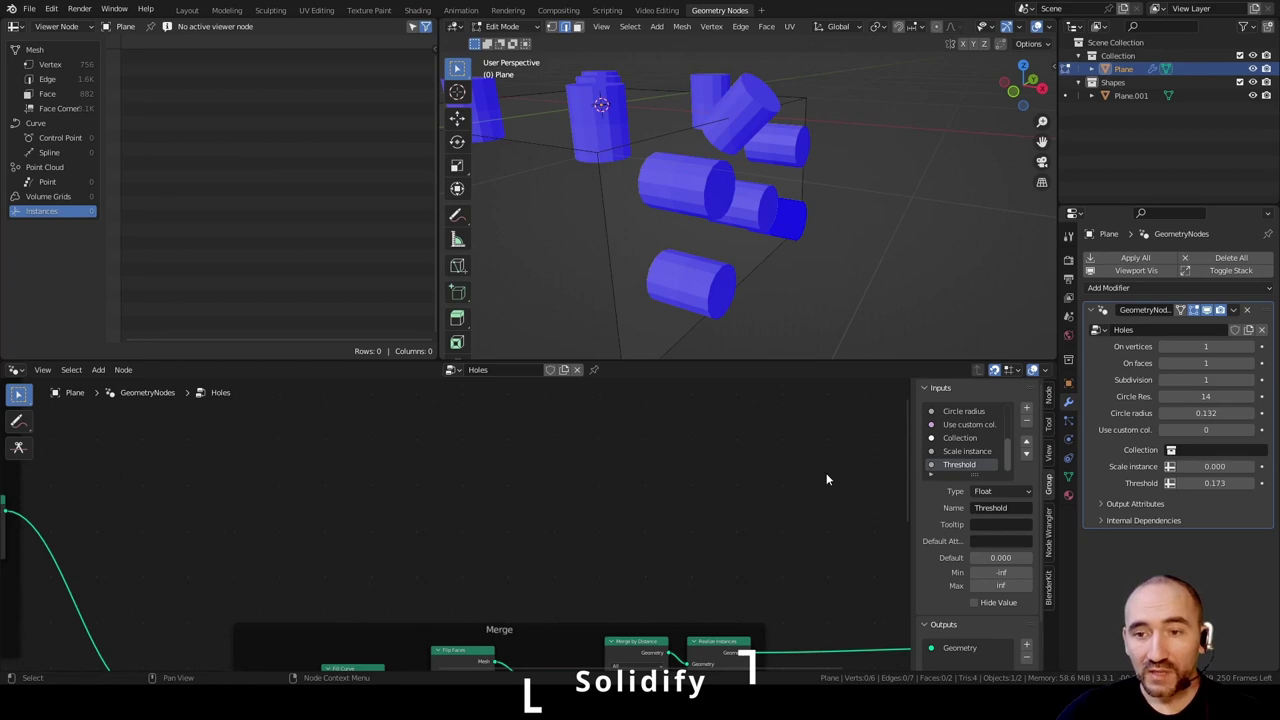
left_click(1026, 408)
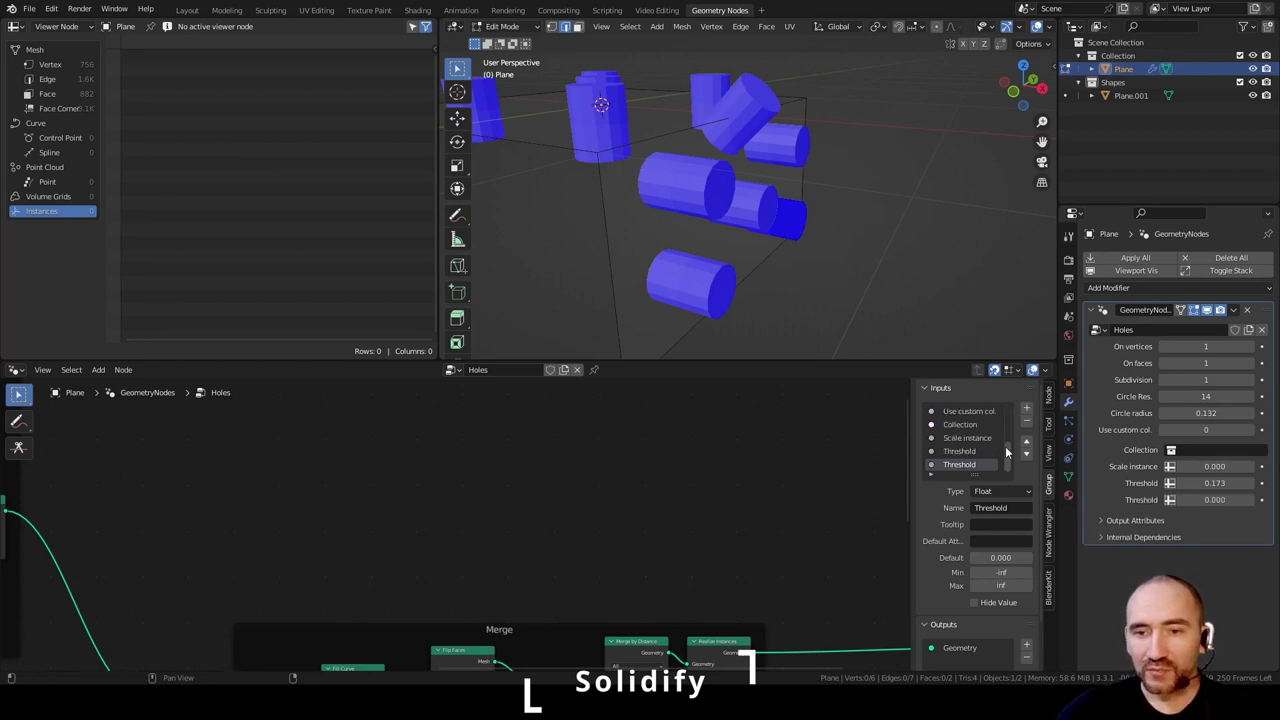
left_click(1000, 507)
type("t")
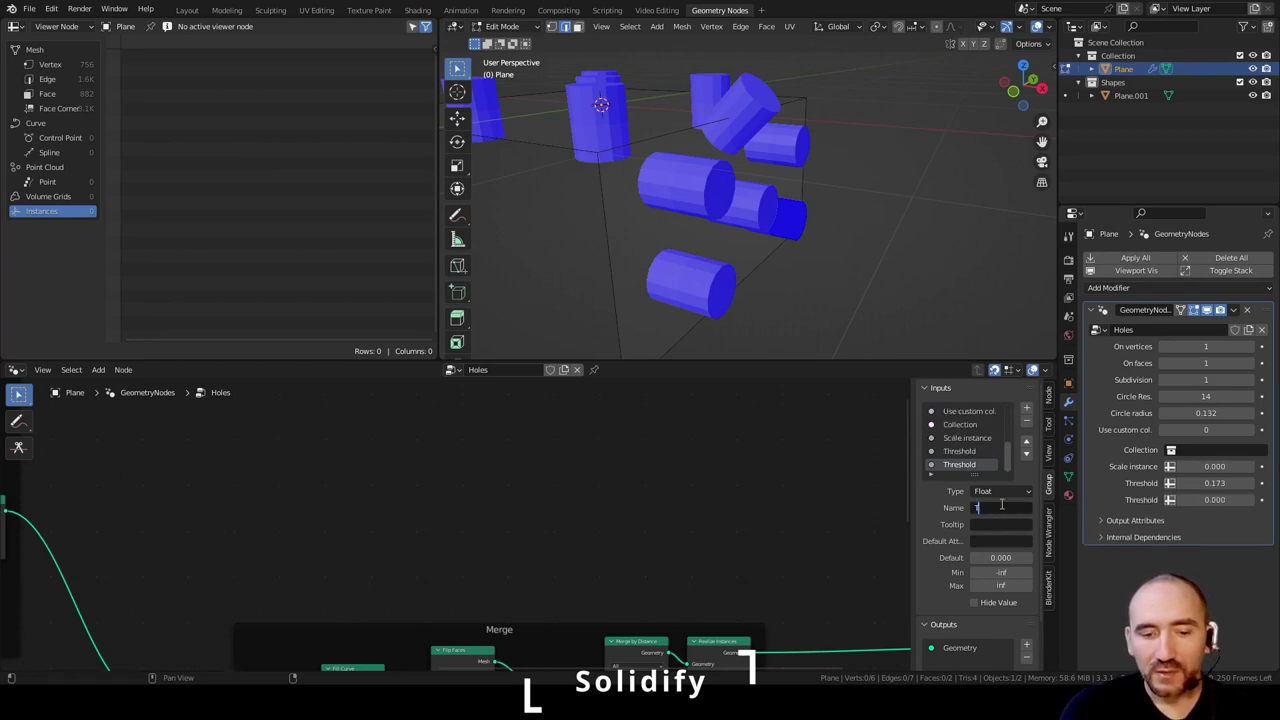
type("hickness")
key("Tab")
key("Tab")
key("Tab")
key("Tab")
type("0")
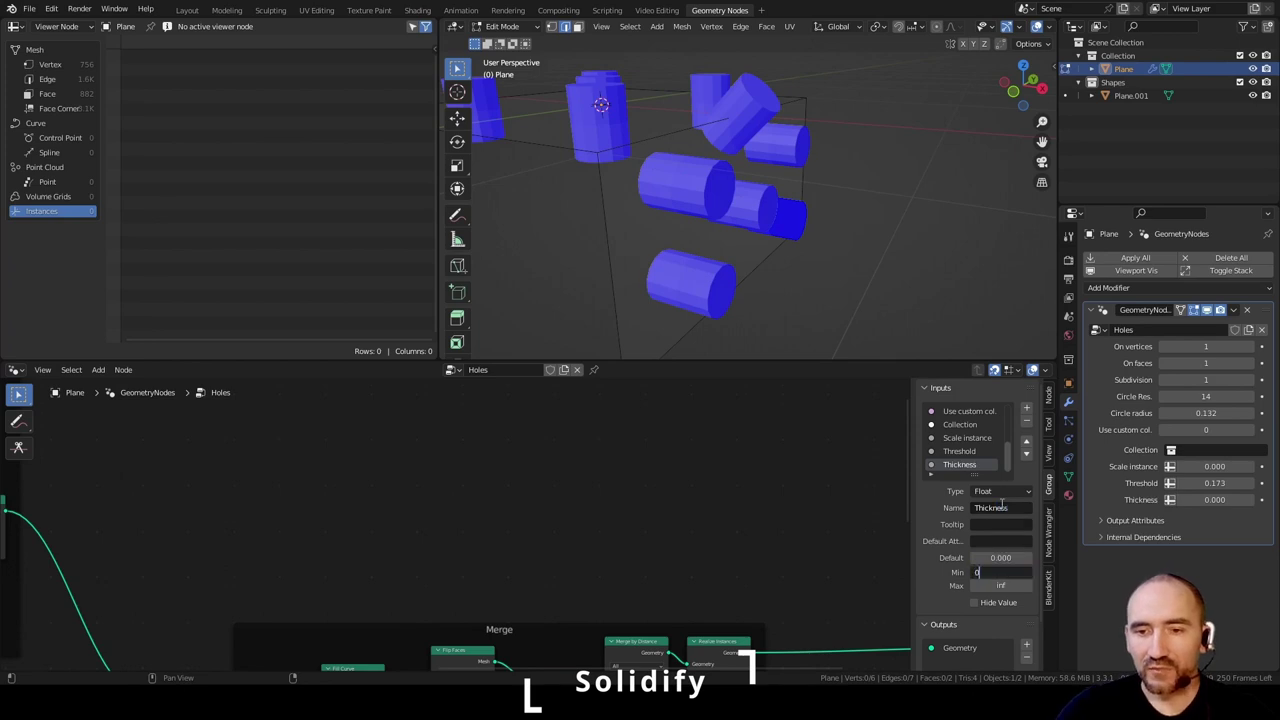
key("Return")
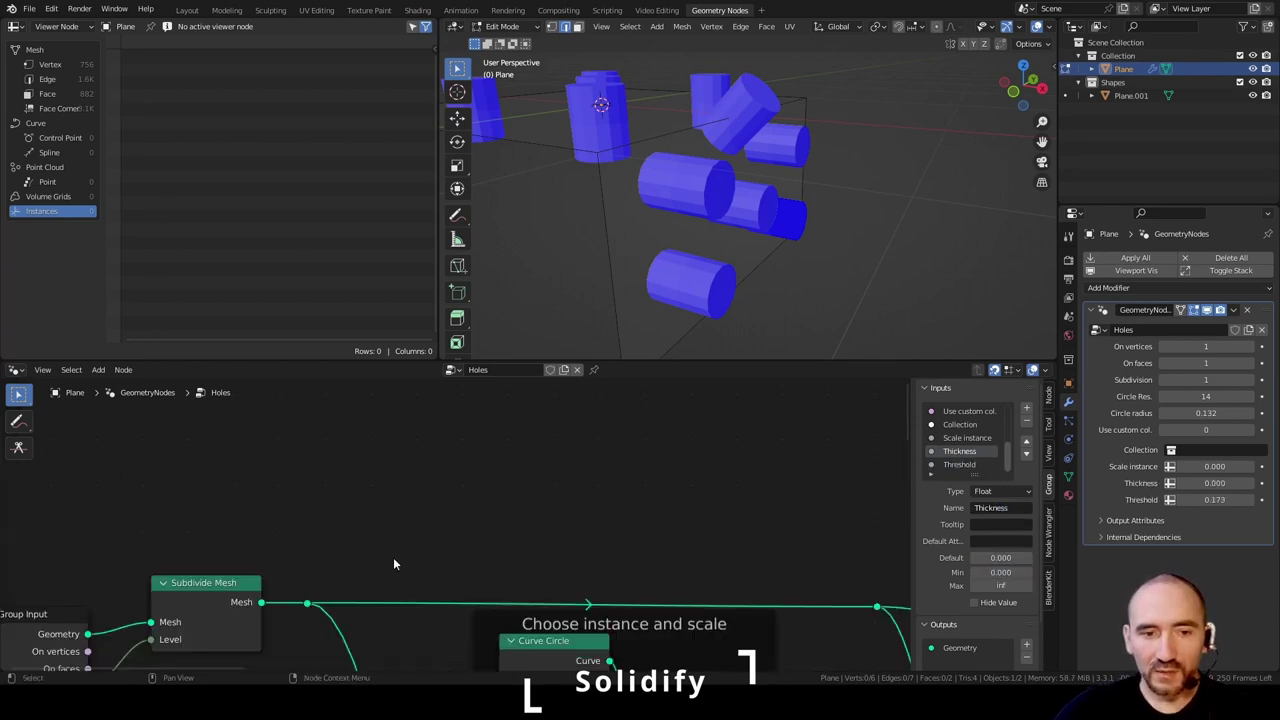
- Add a reroute linked to the Subdivide Mesh output and place it above the Instance on vertices frame
middle_click_drag(394, 564, 270, 514)
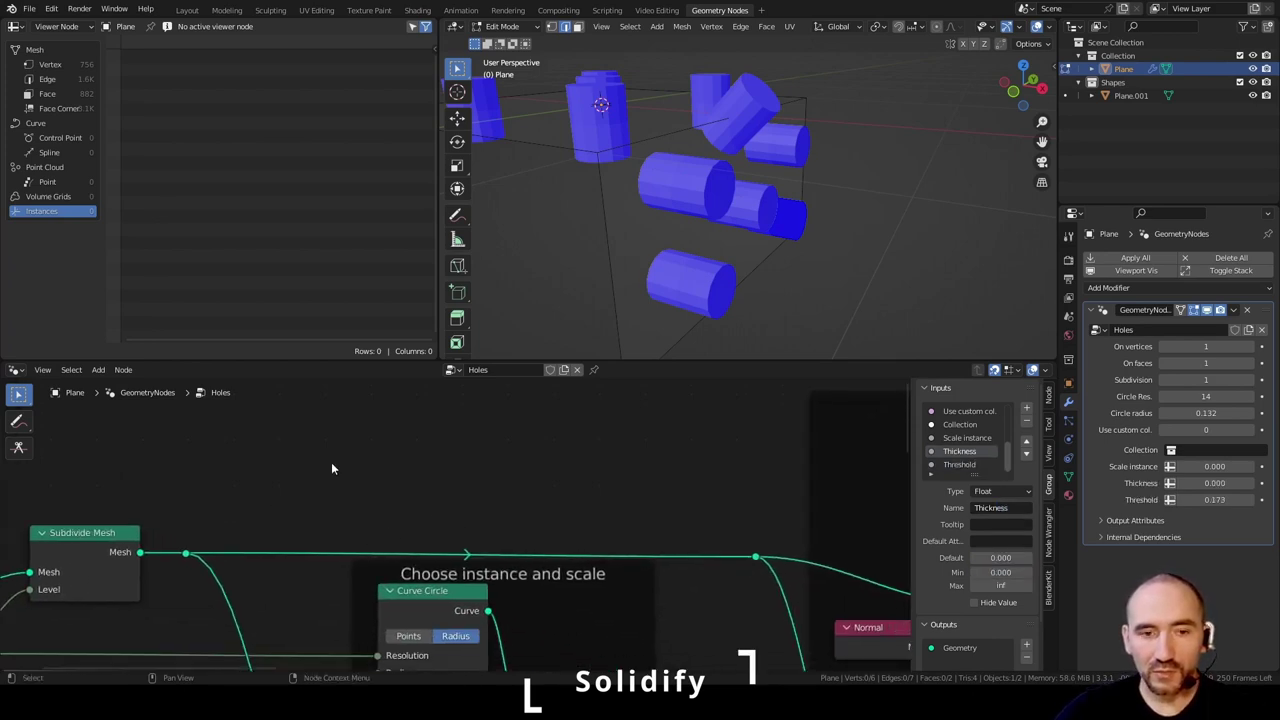
key("F3")
type("rer")
key("Return")
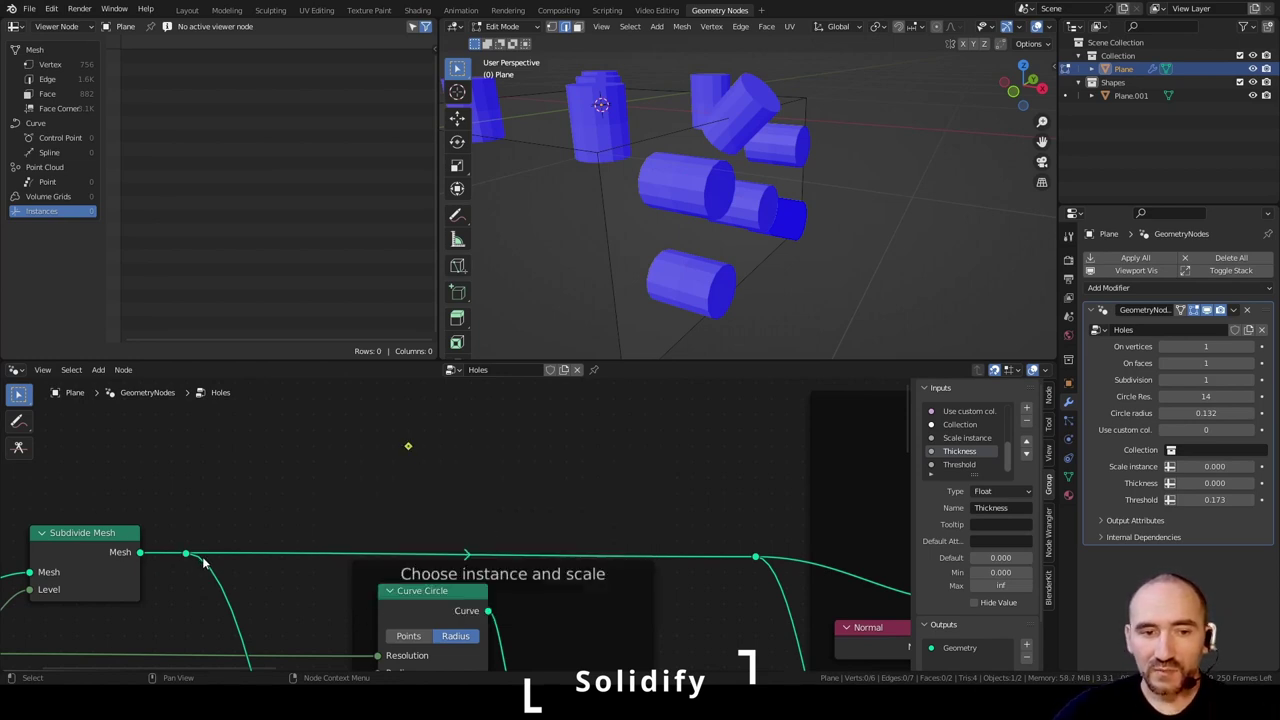
left_click_drag(188, 553, 408, 446)
scroll(466, 479, "down", 6)
key("g")
left_click(697, 433)
middle_click_drag(722, 434, 349, 446)
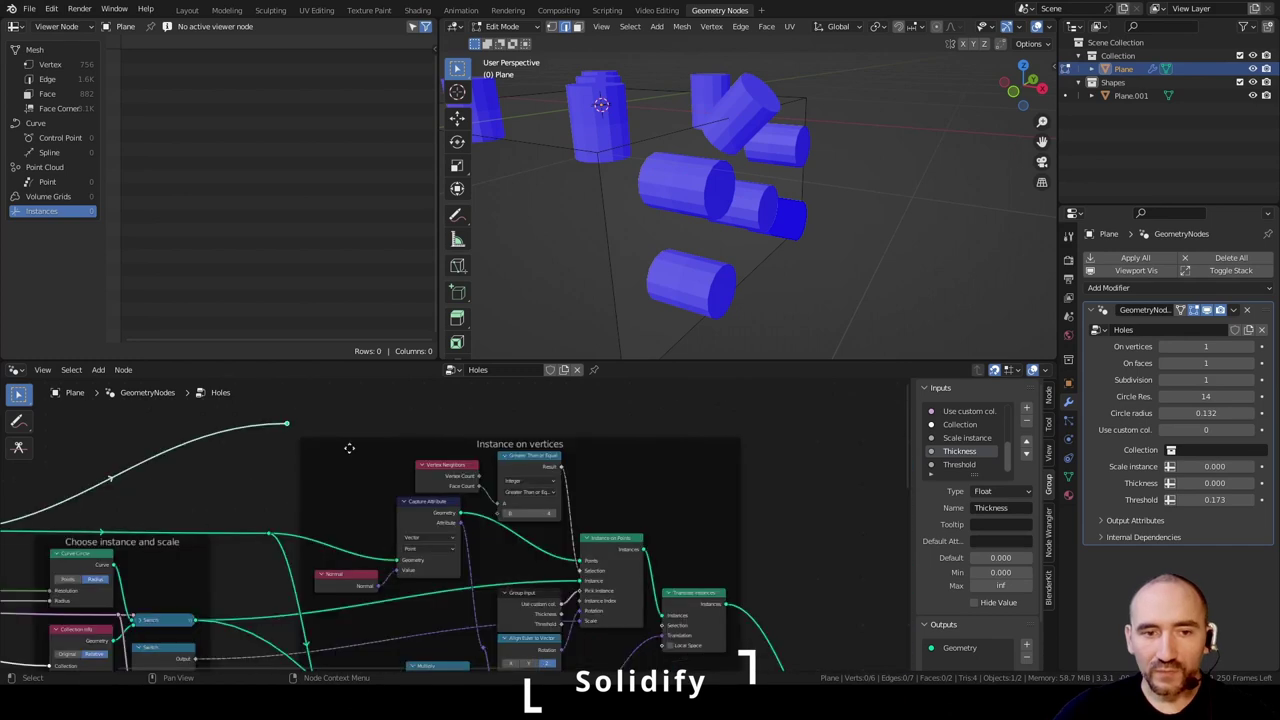
- Duplicate the reroute to the far side of the Instance on vertices frame and link the two reroutes together
scroll(735, 510, "down", 5)
middle_click_drag(740, 511, 397, 494)
key("shift+d")
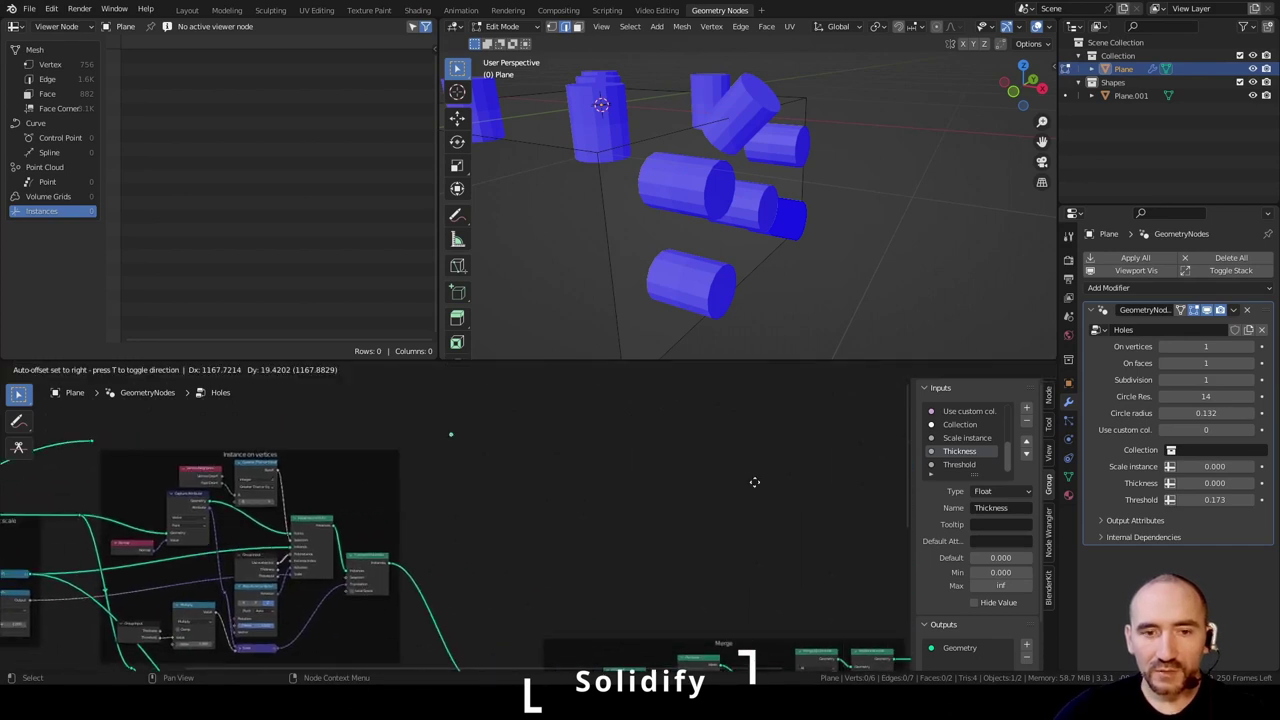
left_click(798, 494)
left_click_drag(92, 441, 500, 441)
middle_click_drag(712, 548, 449, 526)
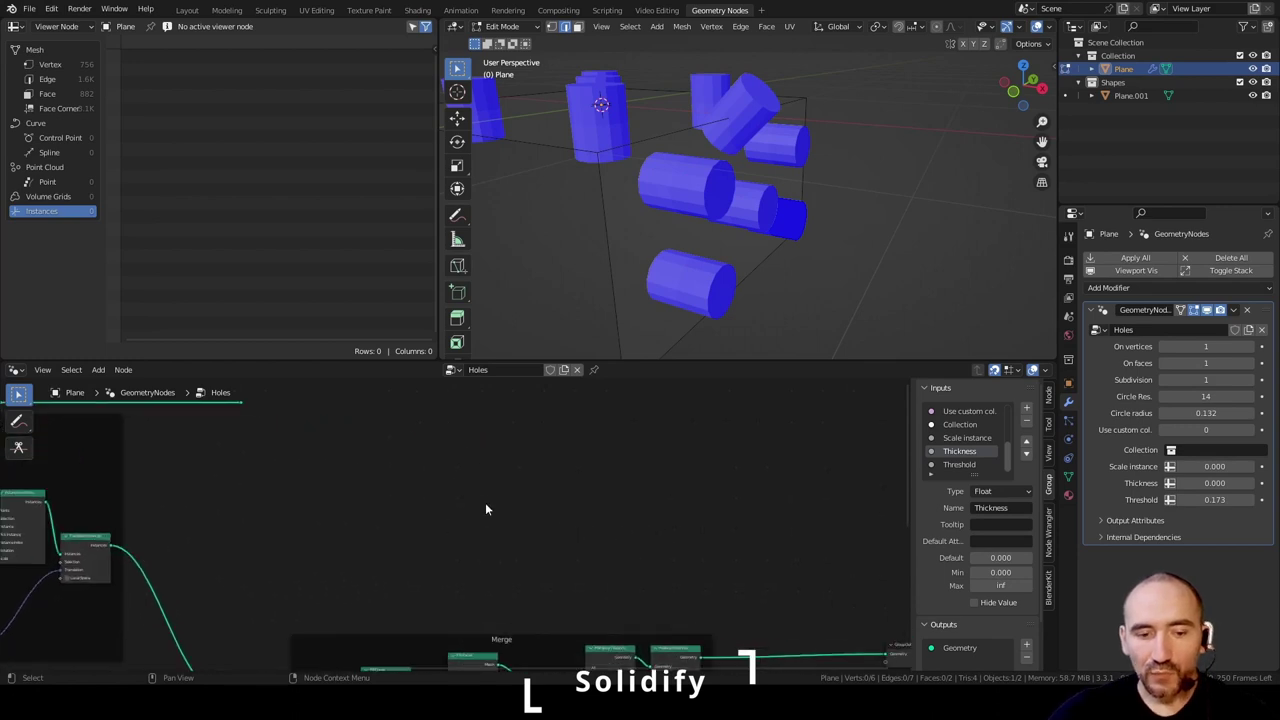
- Add an Extrude Mesh node above the Merge frame and link the last reroute to its Mesh input
key("F3")
type("extrude")
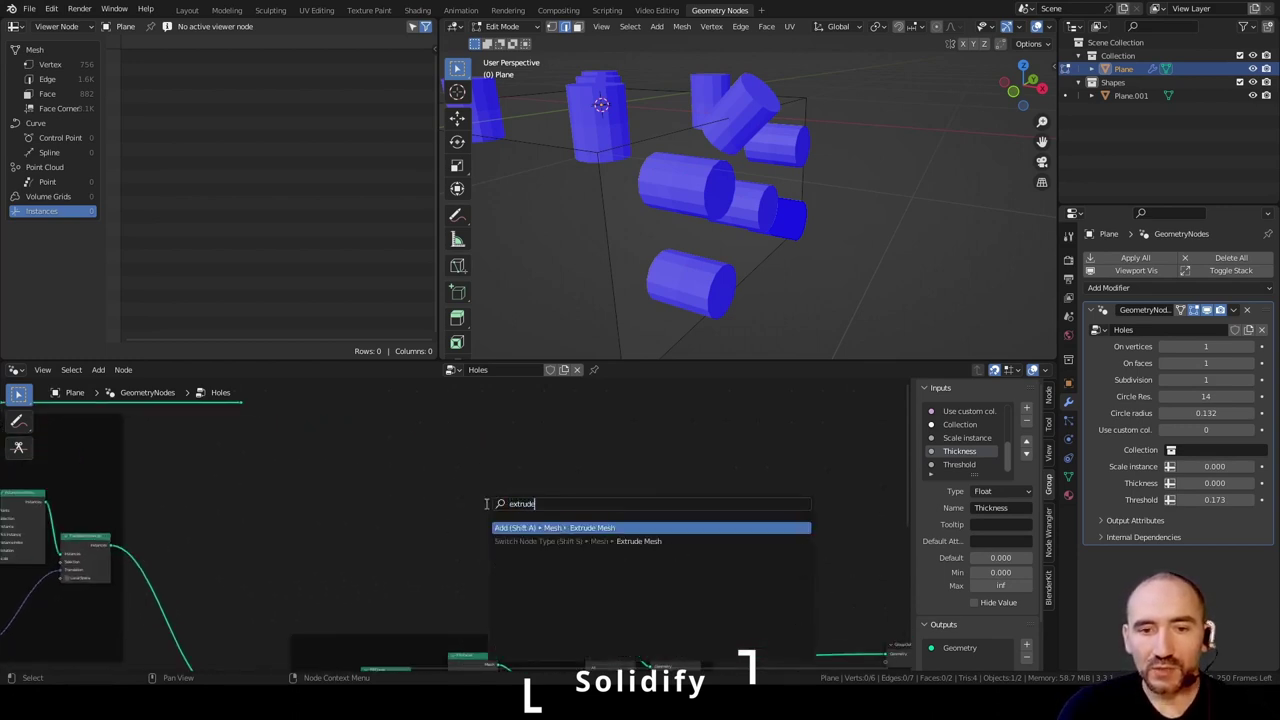
key("Return")
left_click(344, 447)
left_click_drag(242, 403, 343, 502)
scroll(347, 530, "up", 4)
scroll(345, 525, "up", 1)
middle_click_drag(345, 525, 443, 568)
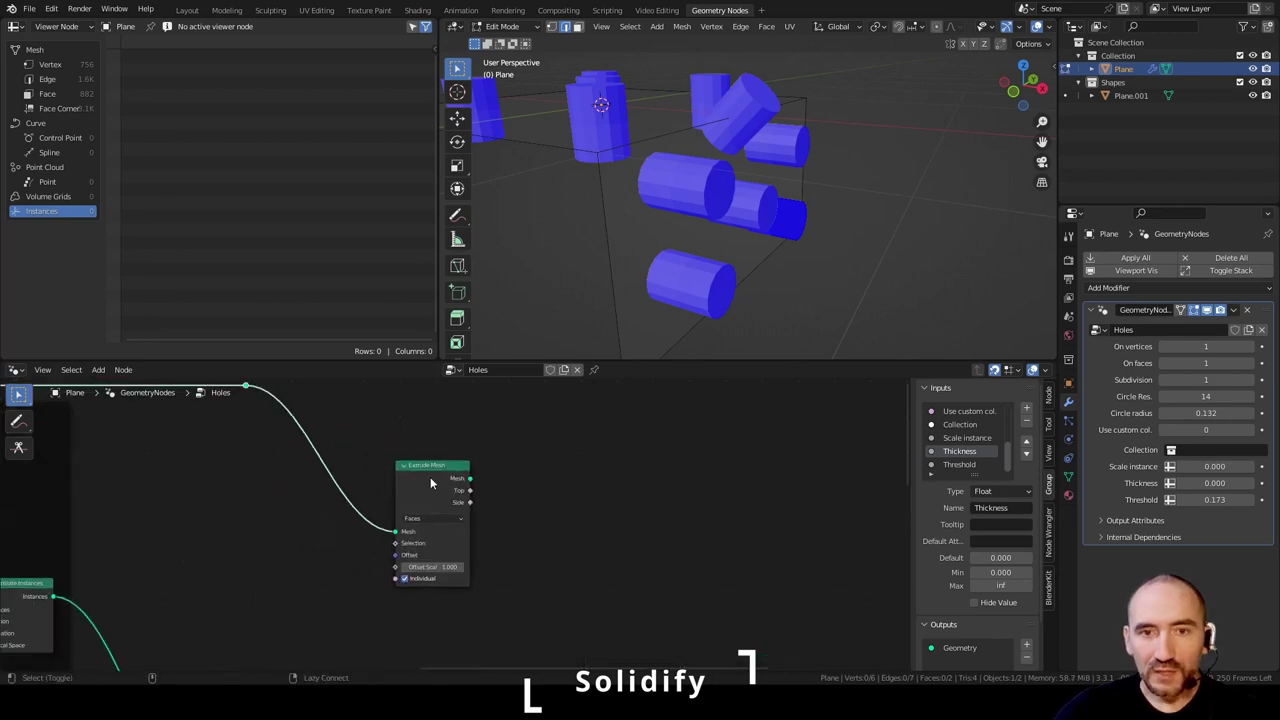
- Preview the new Extrude Mesh node through the Group Output and examine the extruded plane
left_click(430, 477, "ctrl+shift")
scroll(666, 209, "down", 5)
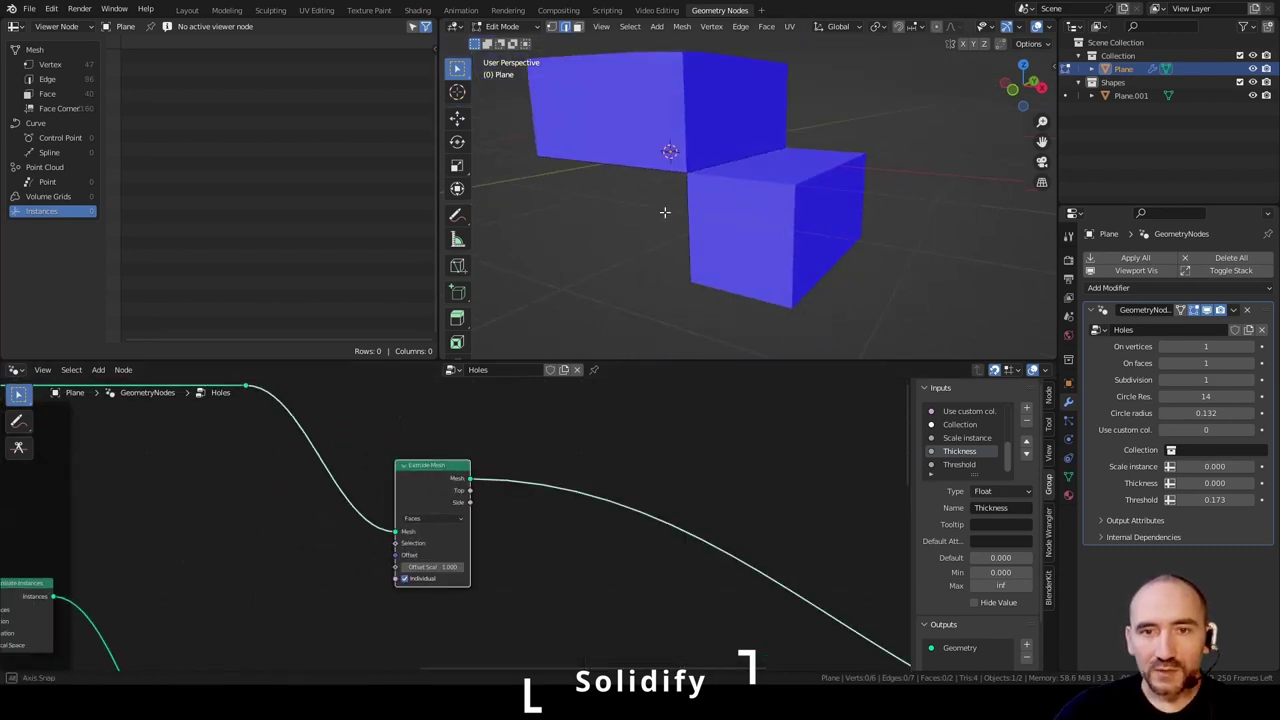
scroll(678, 224, "up", 2)
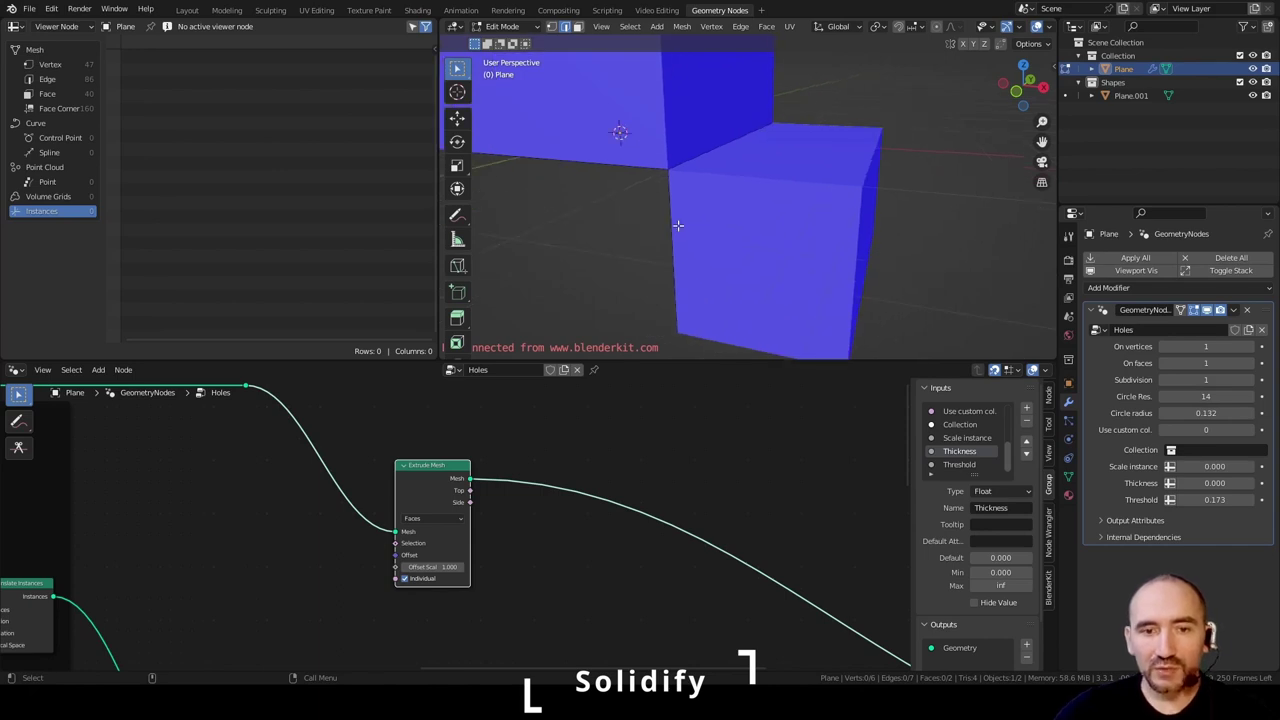
scroll(457, 522, "up", 1)
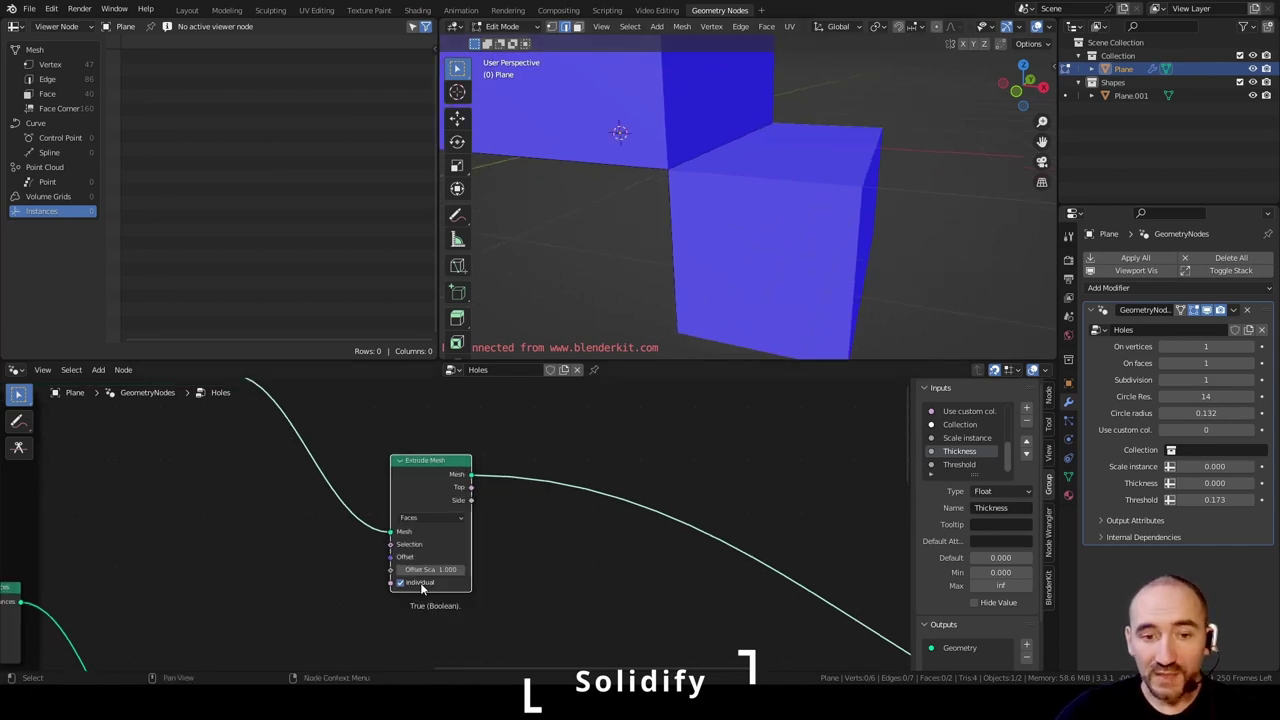
- Disable Individual on the new Extrude Mesh node, check the joined corner, and set Offset Scale to -0.300
left_click(421, 586)
middle_click_drag(720, 206, 620, 146)
scroll(640, 146, "down", 2)
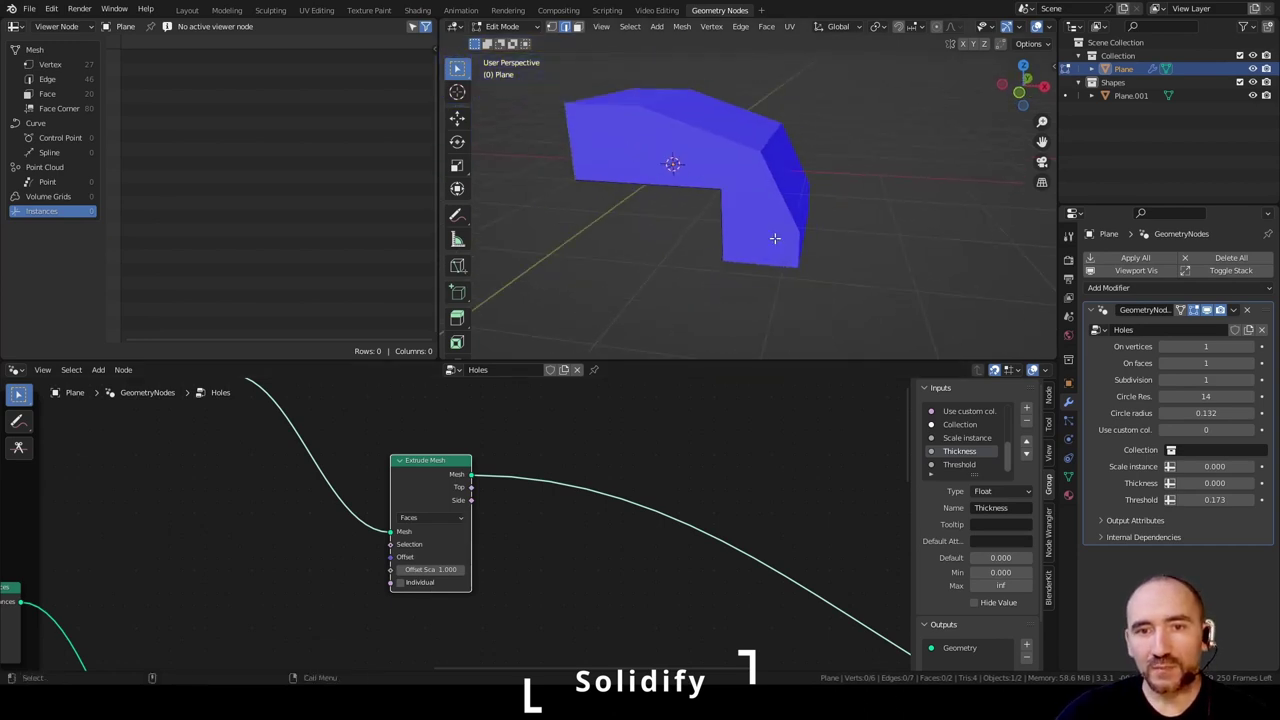
scroll(773, 236, "up", 2)
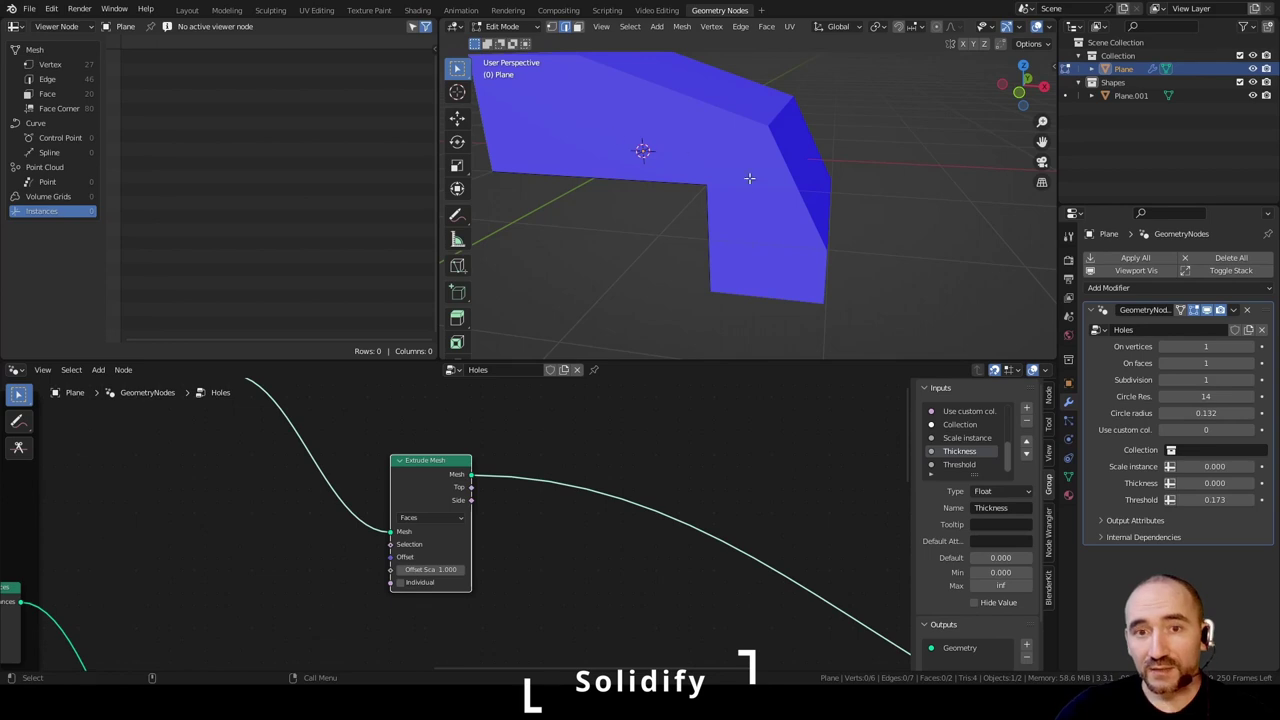
left_click_drag(429, 569, 339, 569)
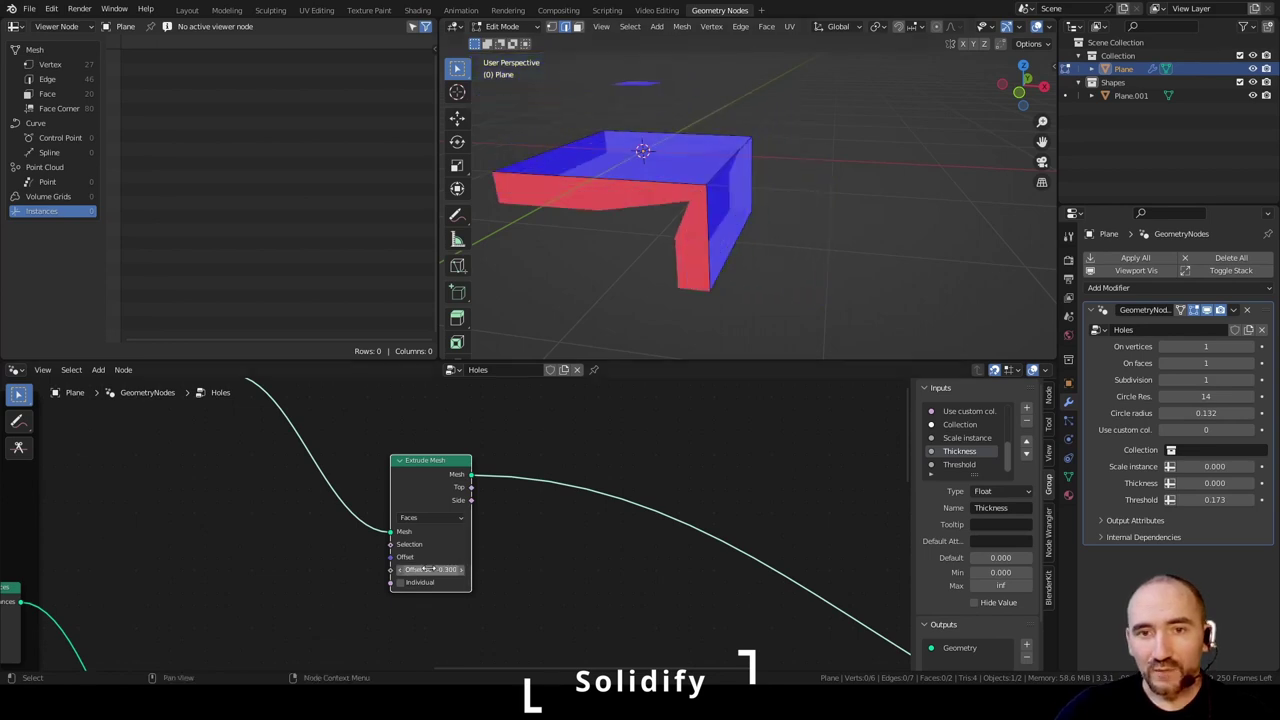
scroll(455, 519, "up", 1)
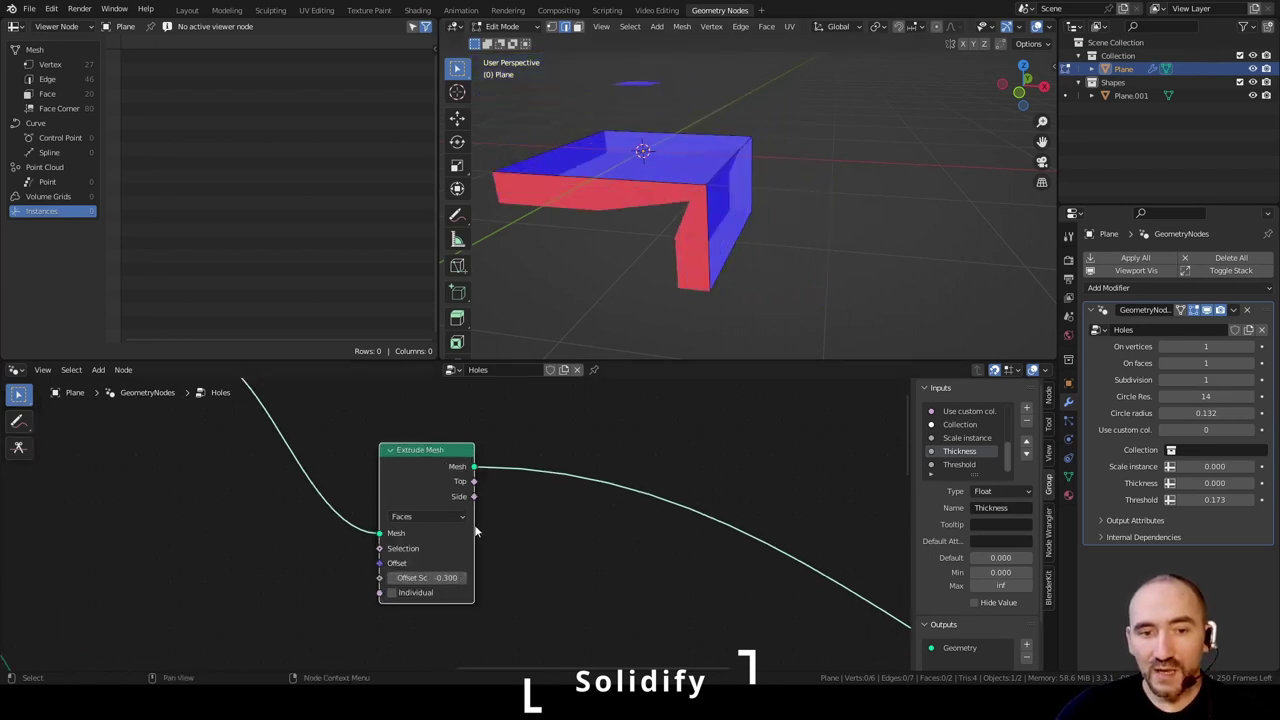
- Add a Group Input node beside the new Extrude Mesh node
left_click_drag(475, 526, 513, 525)
middle_click_drag(421, 524, 607, 493)
scroll(477, 500, "up", 1)
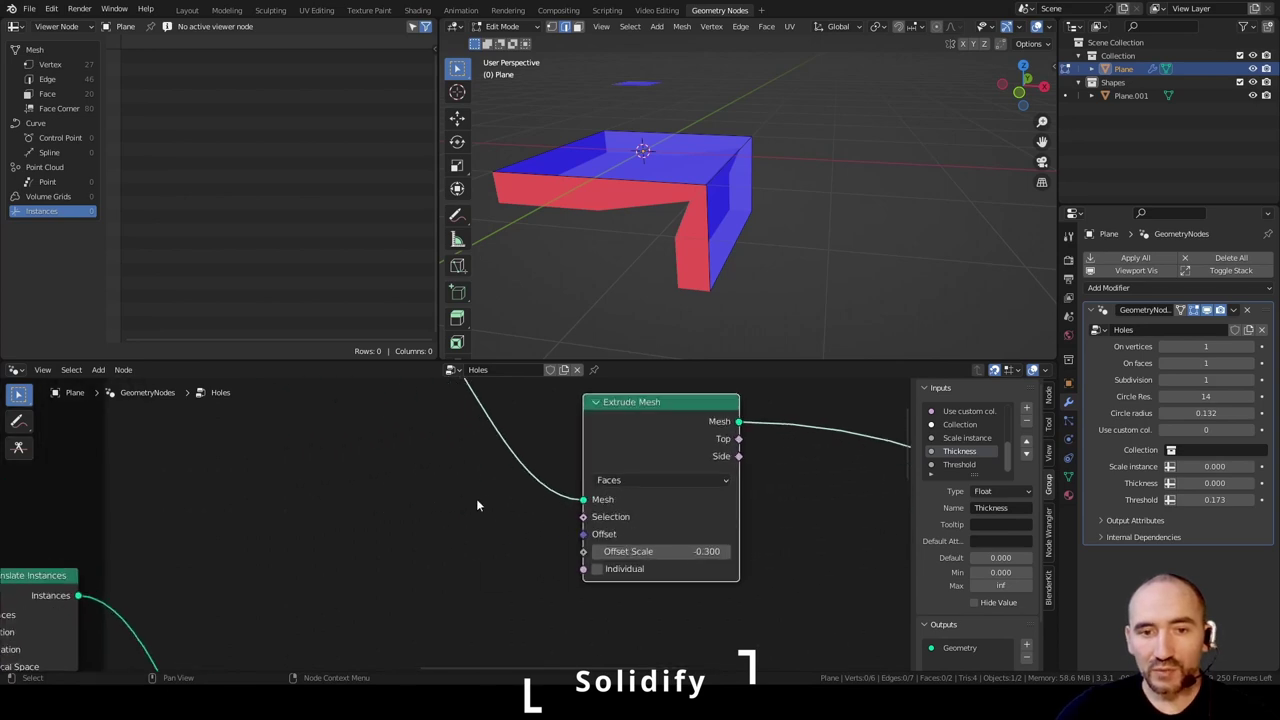
key("F3")
type("group in")
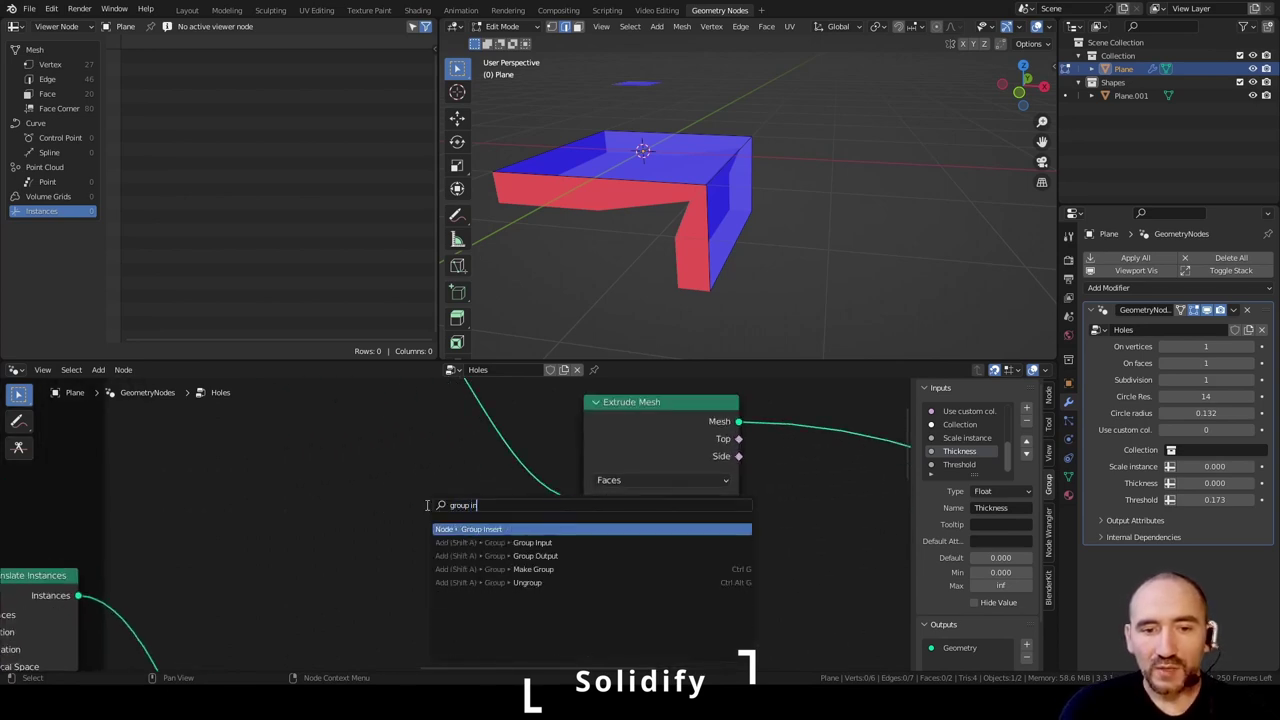
type("p")
key("Return")
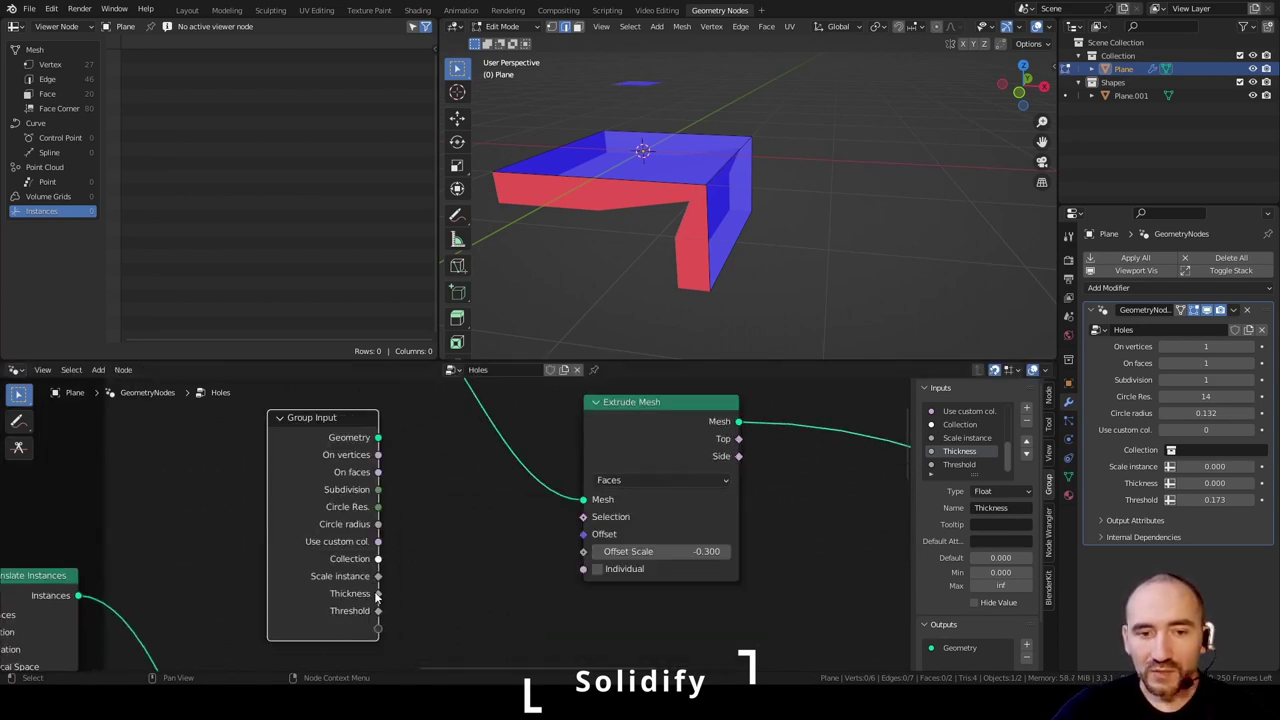
- Insert a Multiply node fed by the Group Input's Thickness and set its second value to -1
left_click_drag(381, 598, 505, 512)
type("mult")
key("Return")
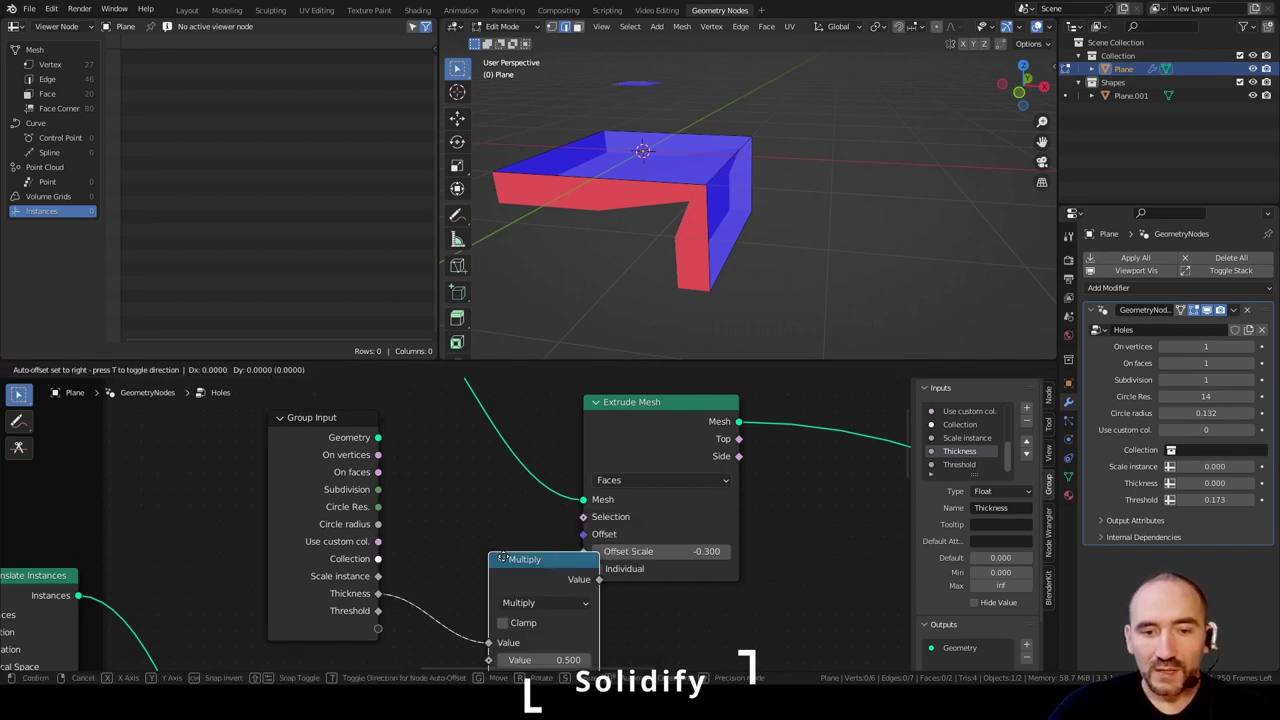
left_click(438, 505)
left_click(482, 612)
type("-1")
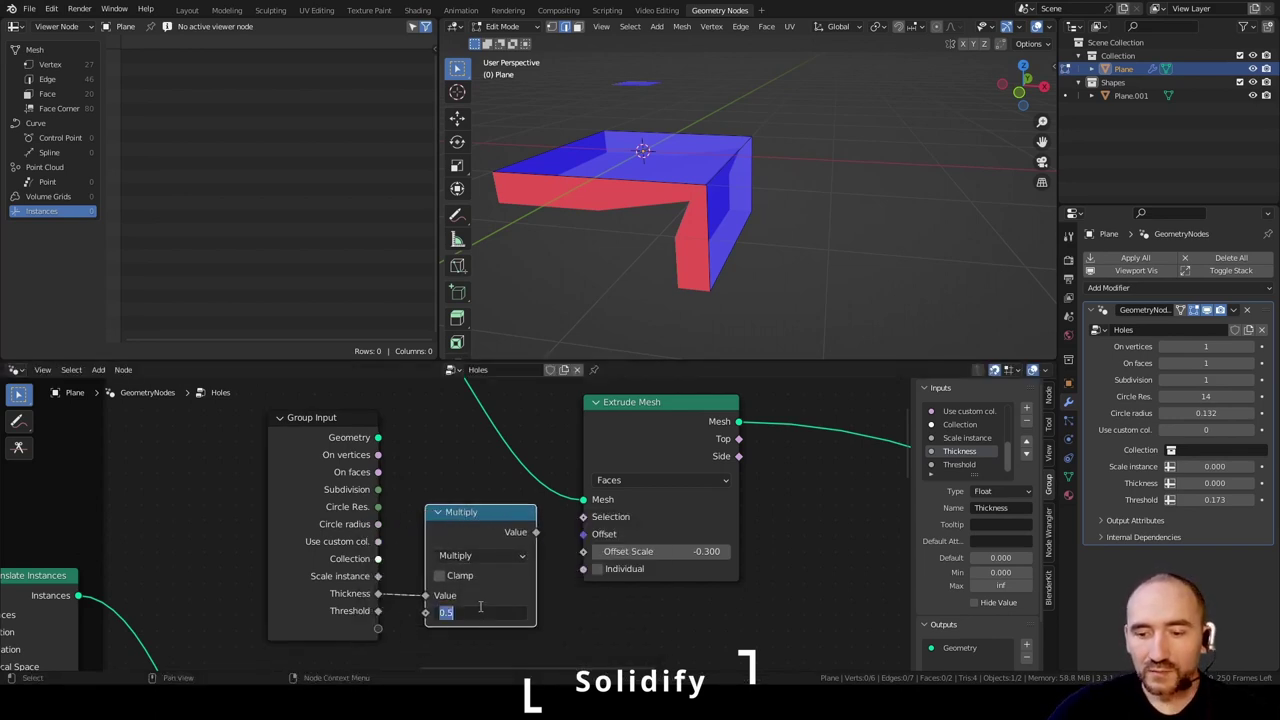
key("Return")
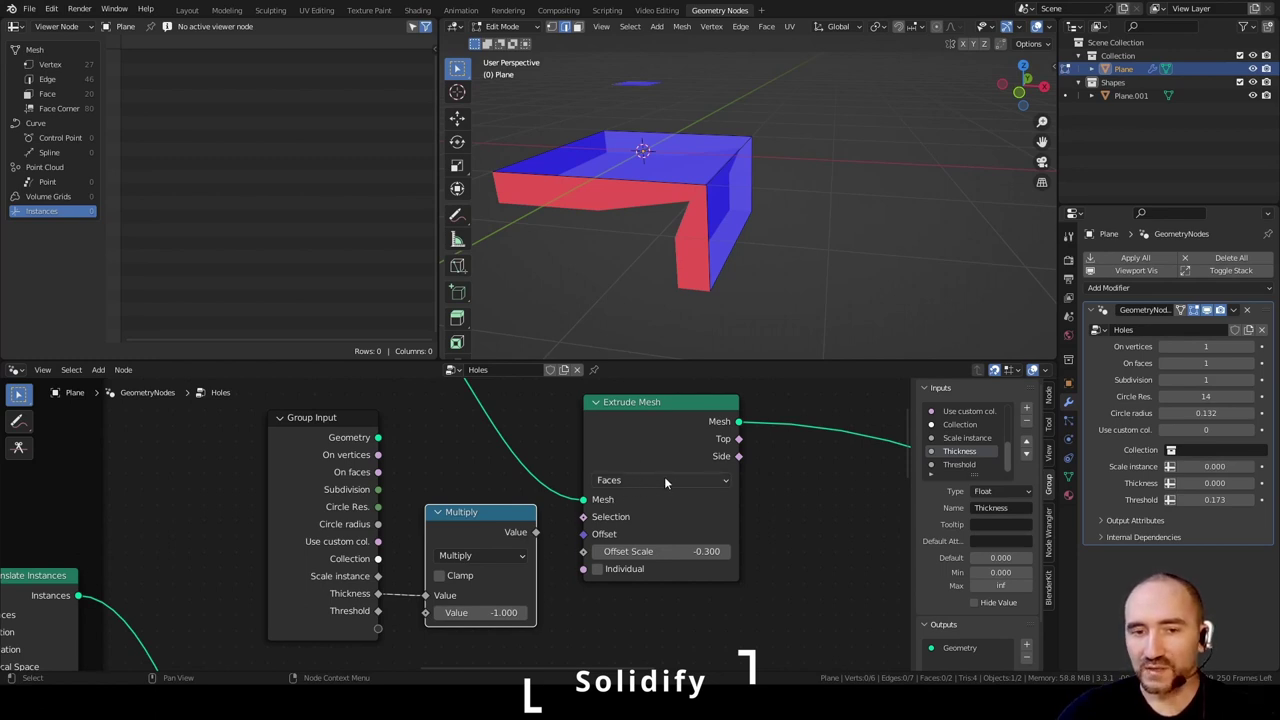
- Link the Multiply value to the Extrude Mesh Offset Scale and set the modifier's Thickness to 0.043
left_click(631, 480)
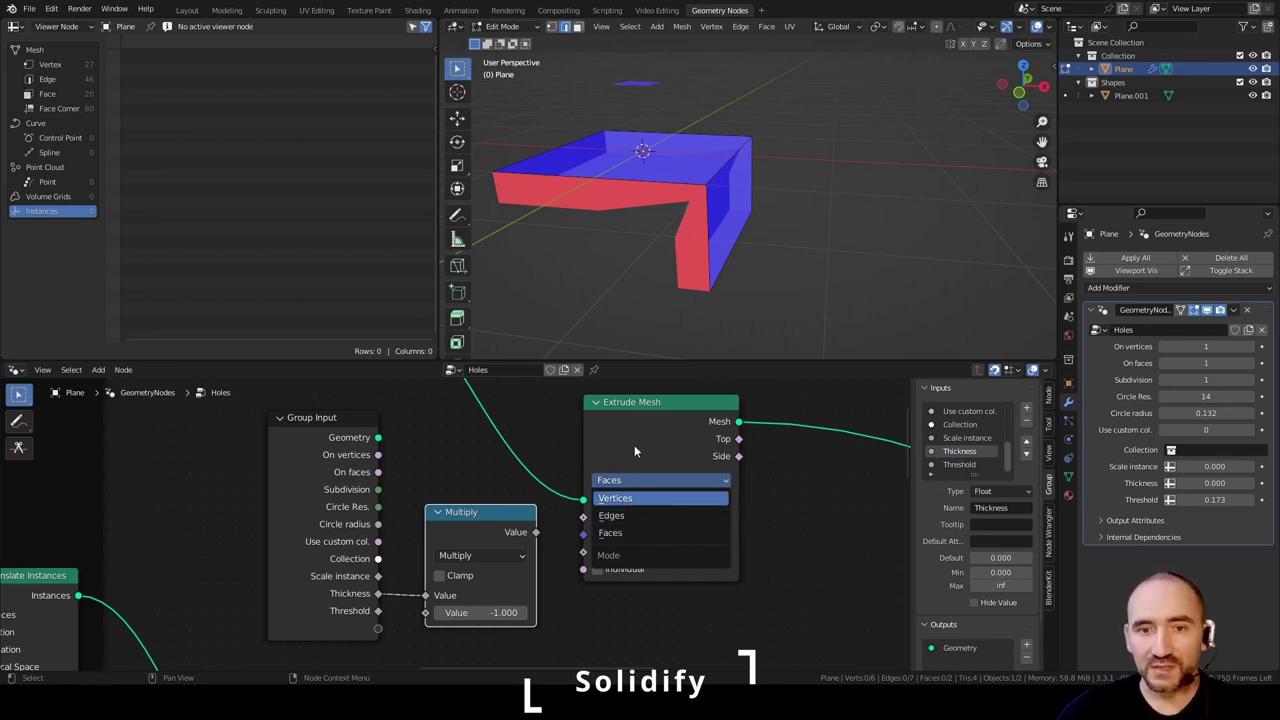
left_click_drag(536, 531, 590, 565)
scroll(750, 300, "up", 3)
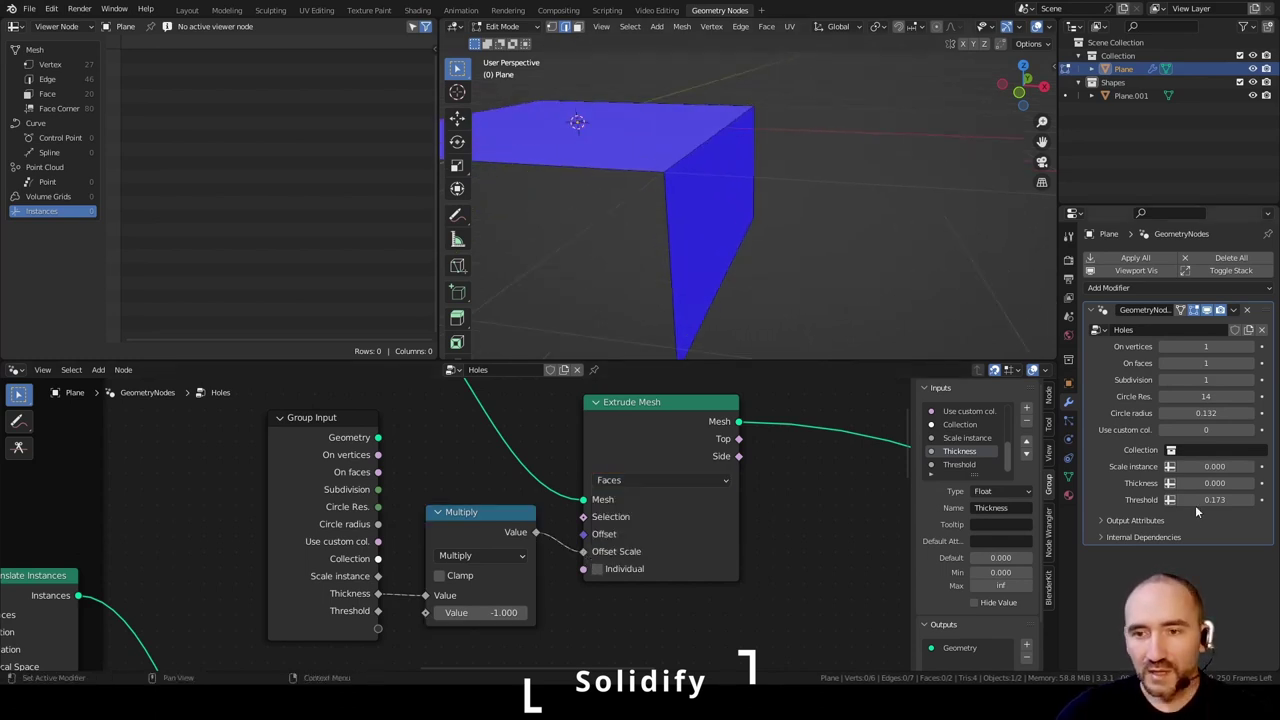
left_click_drag(1214, 483, 1260, 483)
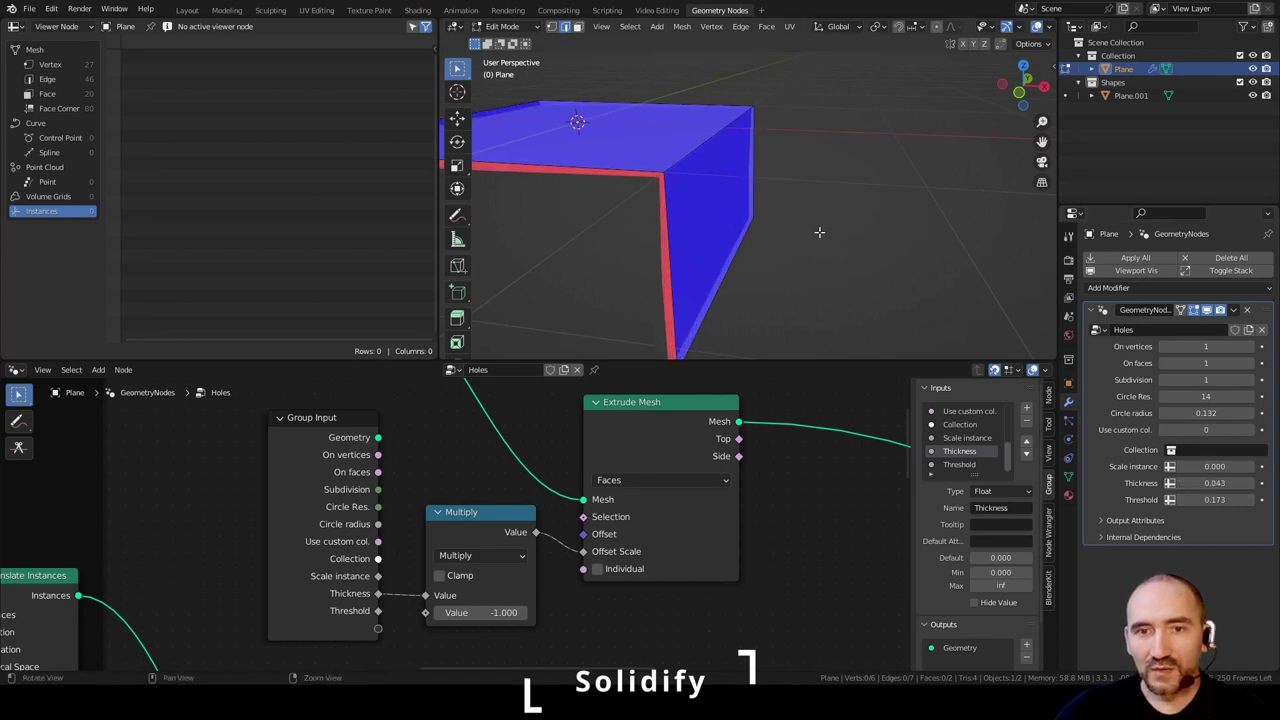
mouse_move(820, 231)
middle_mouse_down()
mouse_move(723, 194)
mouse_move(831, 200)
mouse_move(817, 252)
middle_mouse_up()
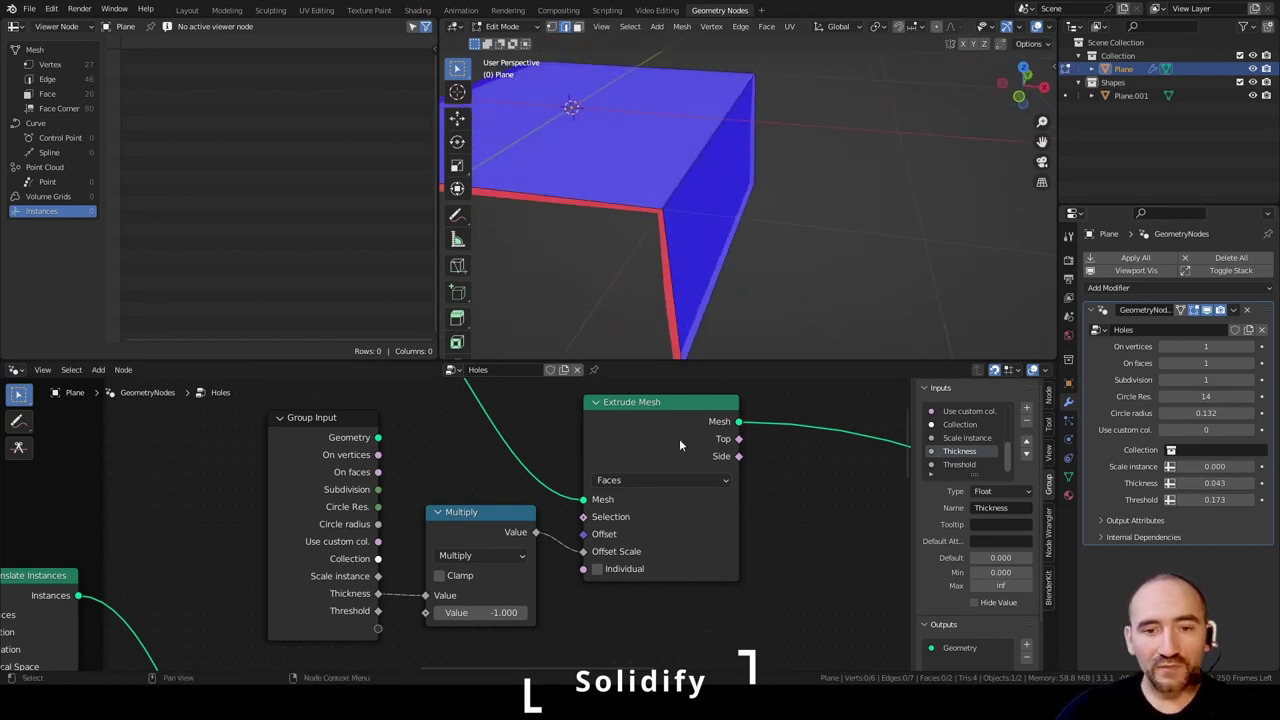
- Add a Flip Faces node after the Extrude Mesh and feed it the extruded mesh
middle_click_drag(808, 474, 423, 520)
key("Tab")
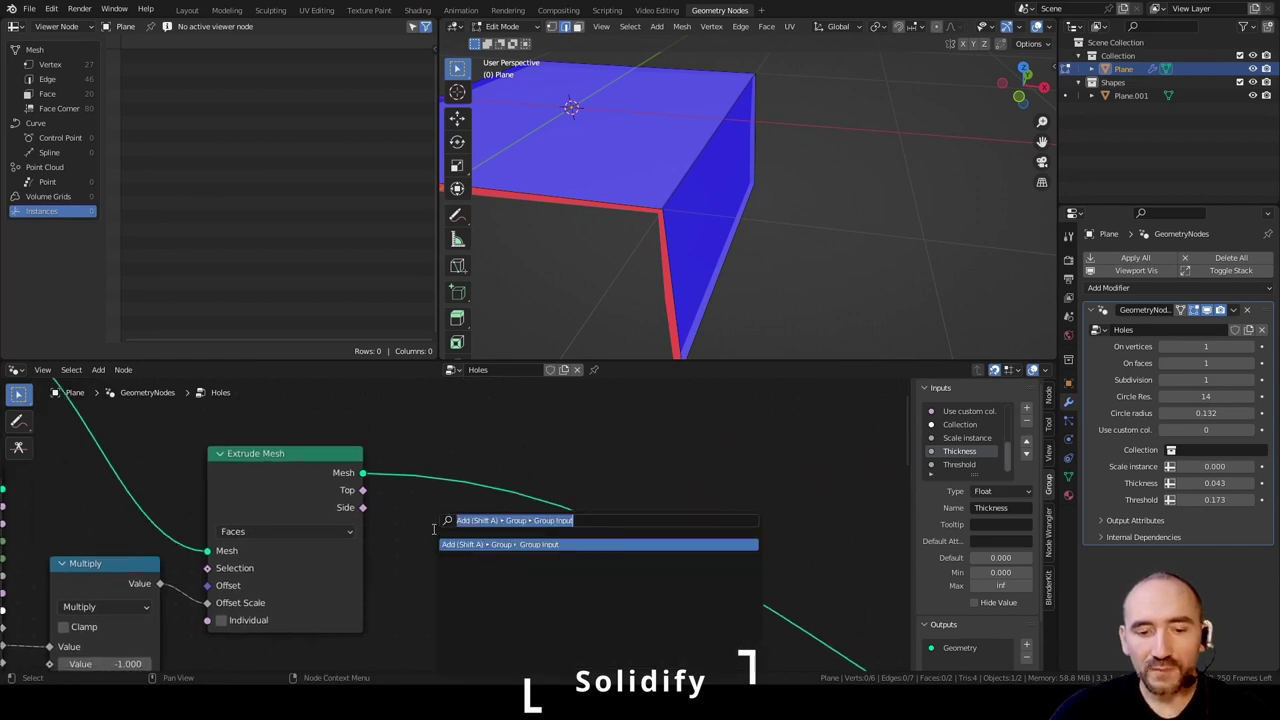
type("flip")
key("Return")
left_click(397, 494)
left_click_drag(363, 473, 396, 540)
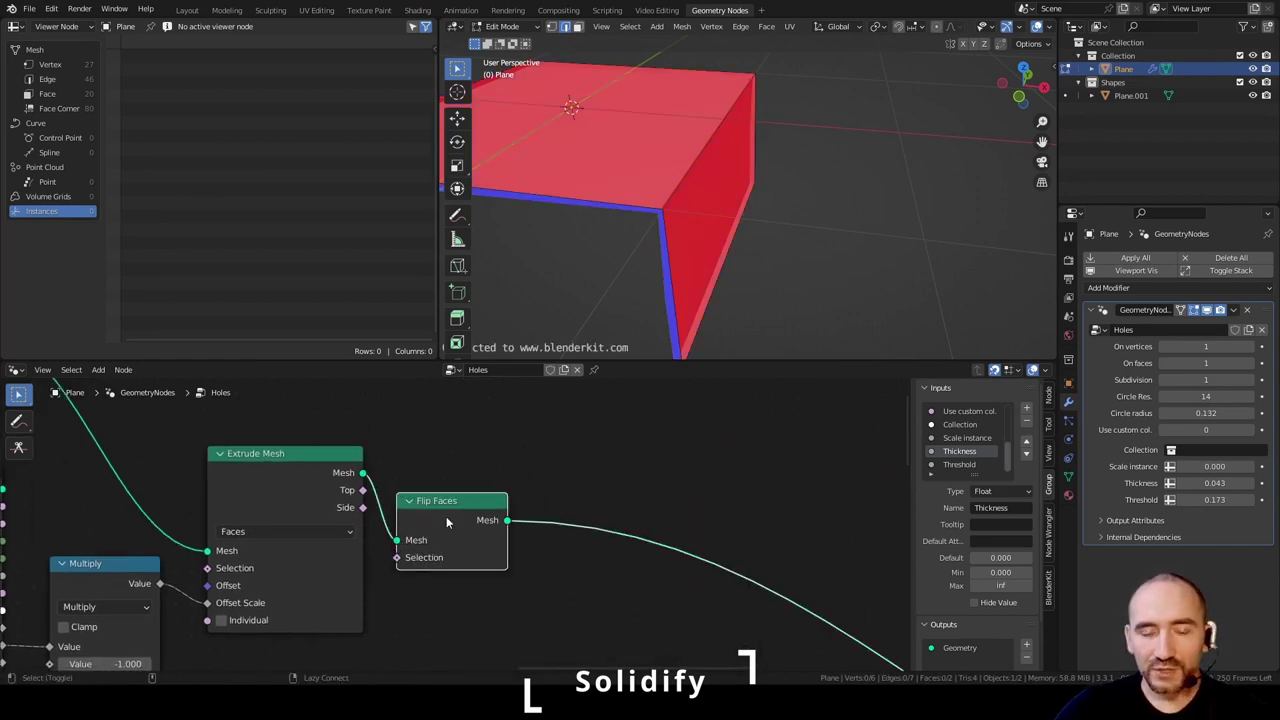
- Move the reroute closer to the Extrude Mesh and add a Join Geometry node above Flip Faces
scroll(450, 520, "down", 2)
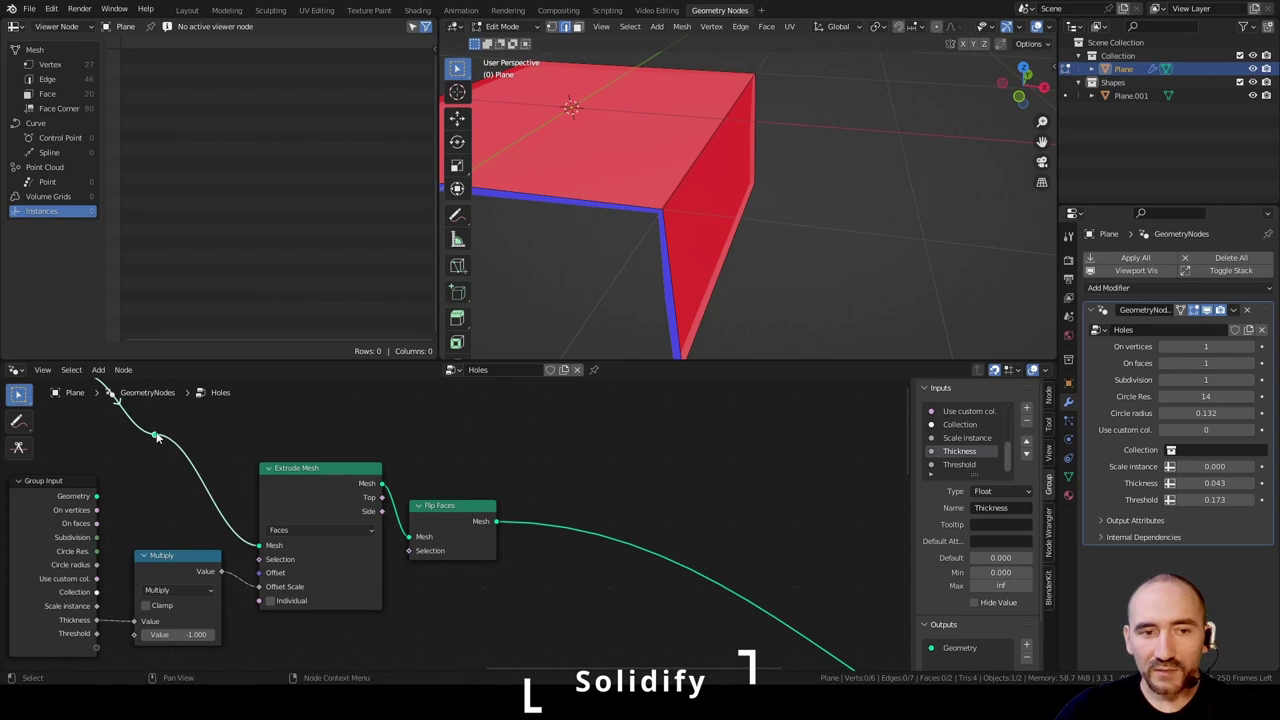
left_click_drag(155, 437, 246, 437)
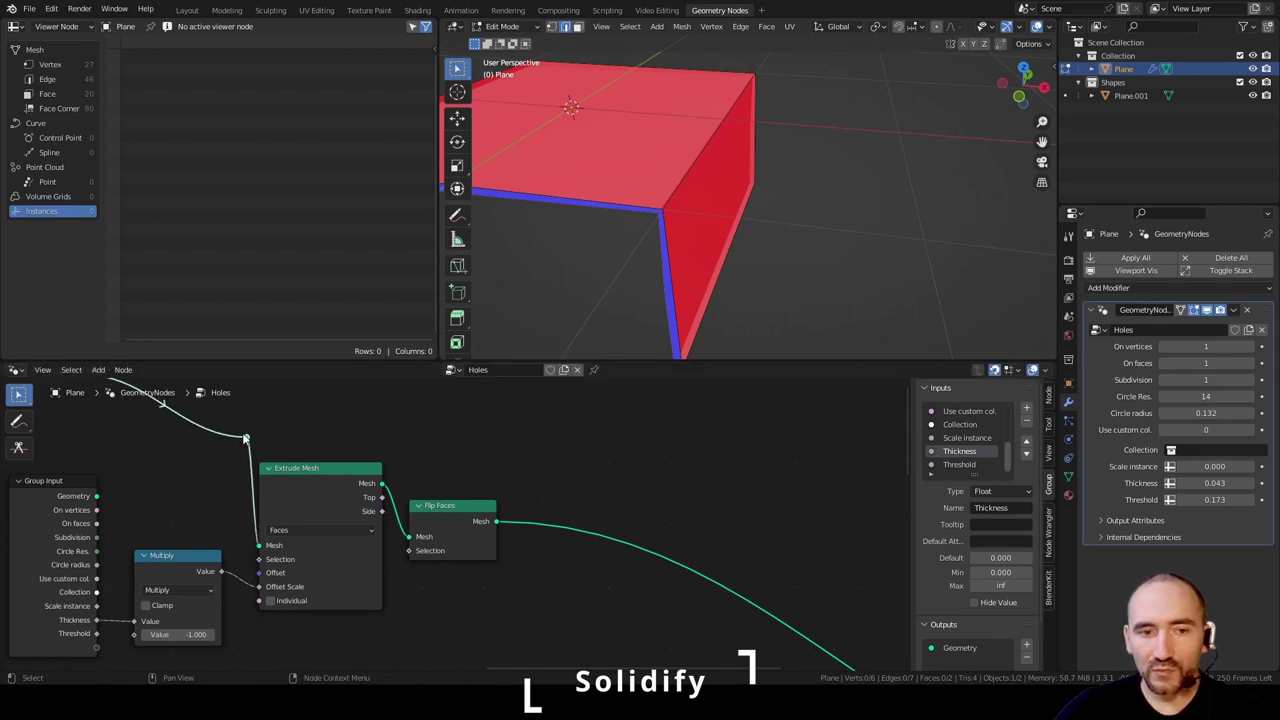
key("F3")
type("join")
key("Return")
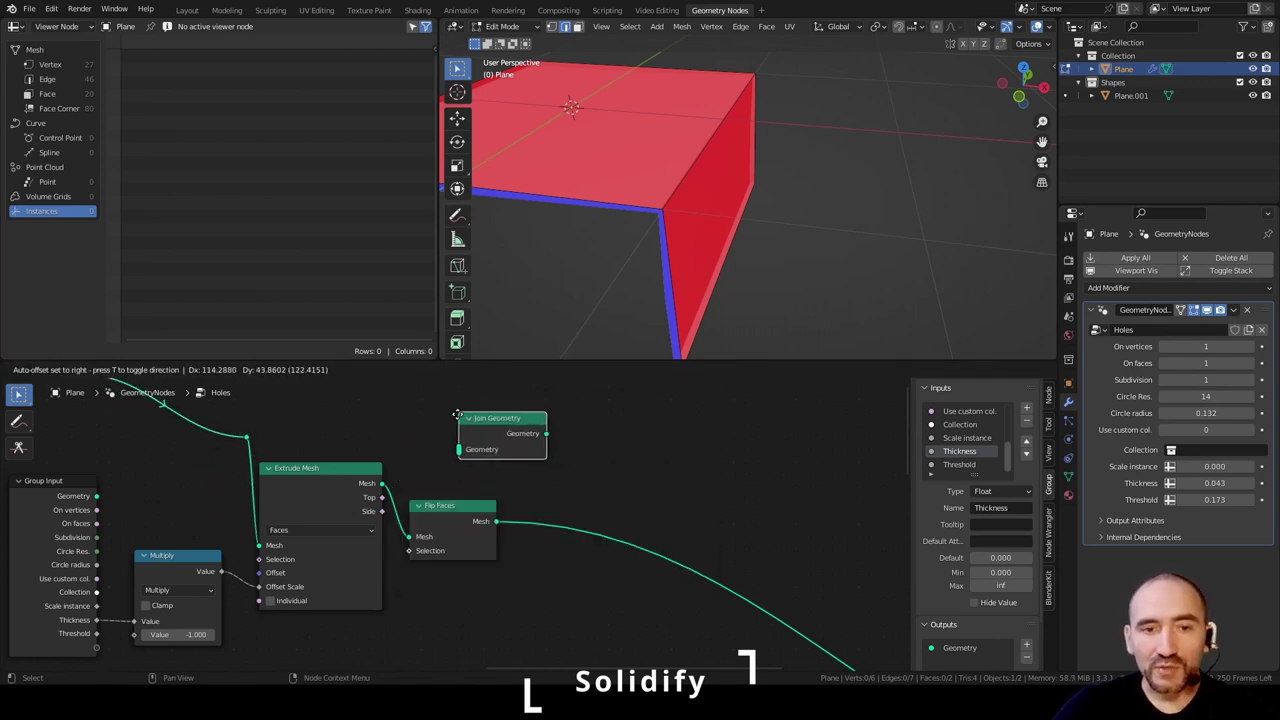
left_click(391, 421)
- Preview the reroute's base mesh and the Flip Faces result in turn, examining the face orientation inside and out
left_click(250, 438, "ctrl+shift")
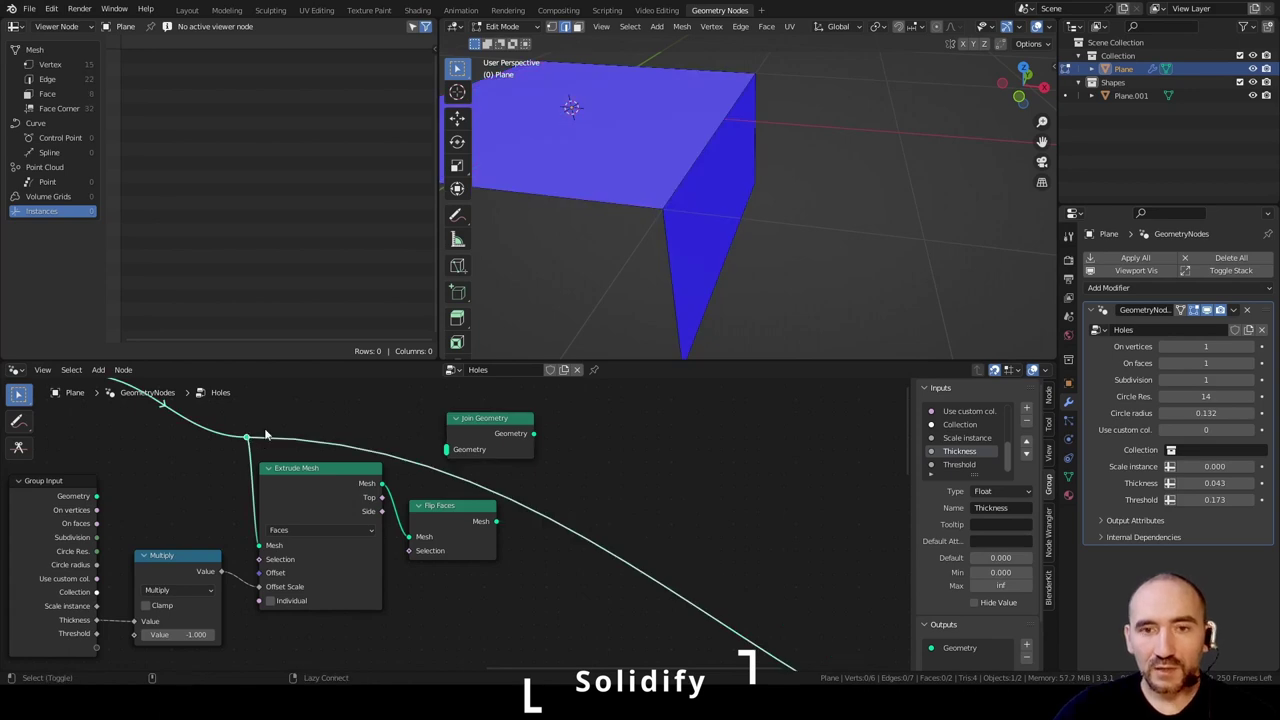
middle_click_drag(666, 148, 648, 160)
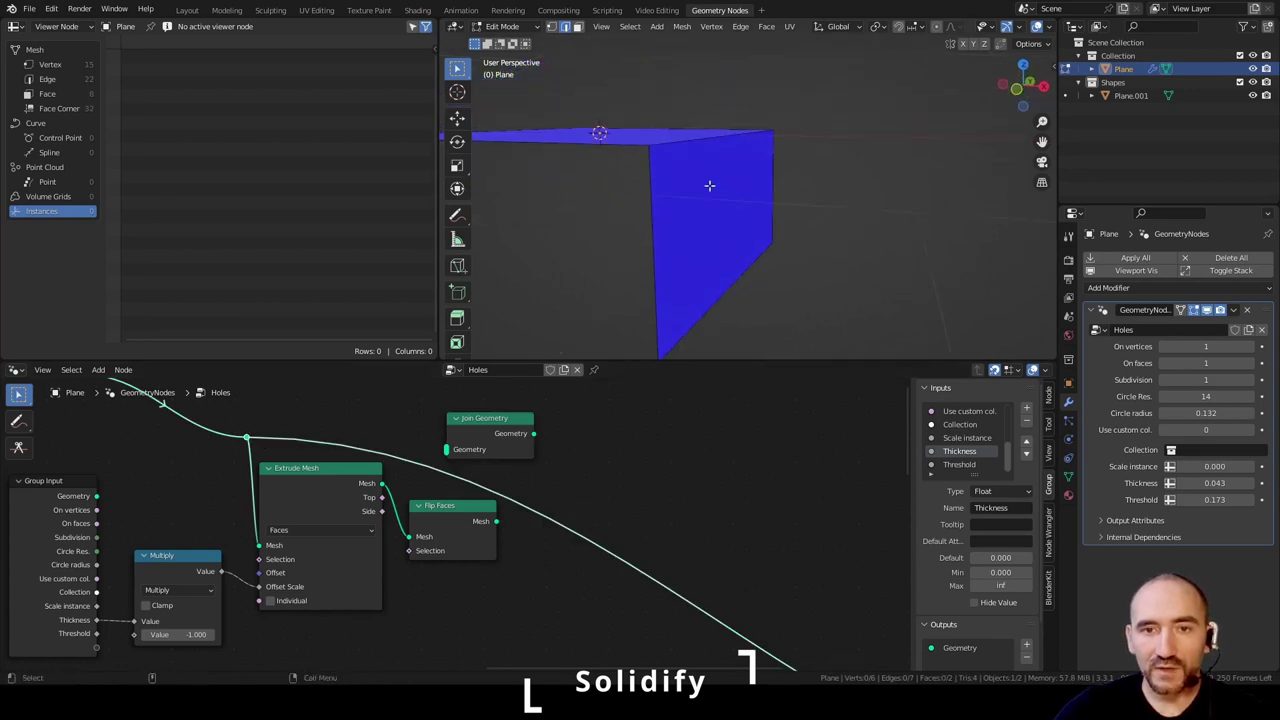
left_click(443, 515, "ctrl+shift")
scroll(638, 176, "up", 3)
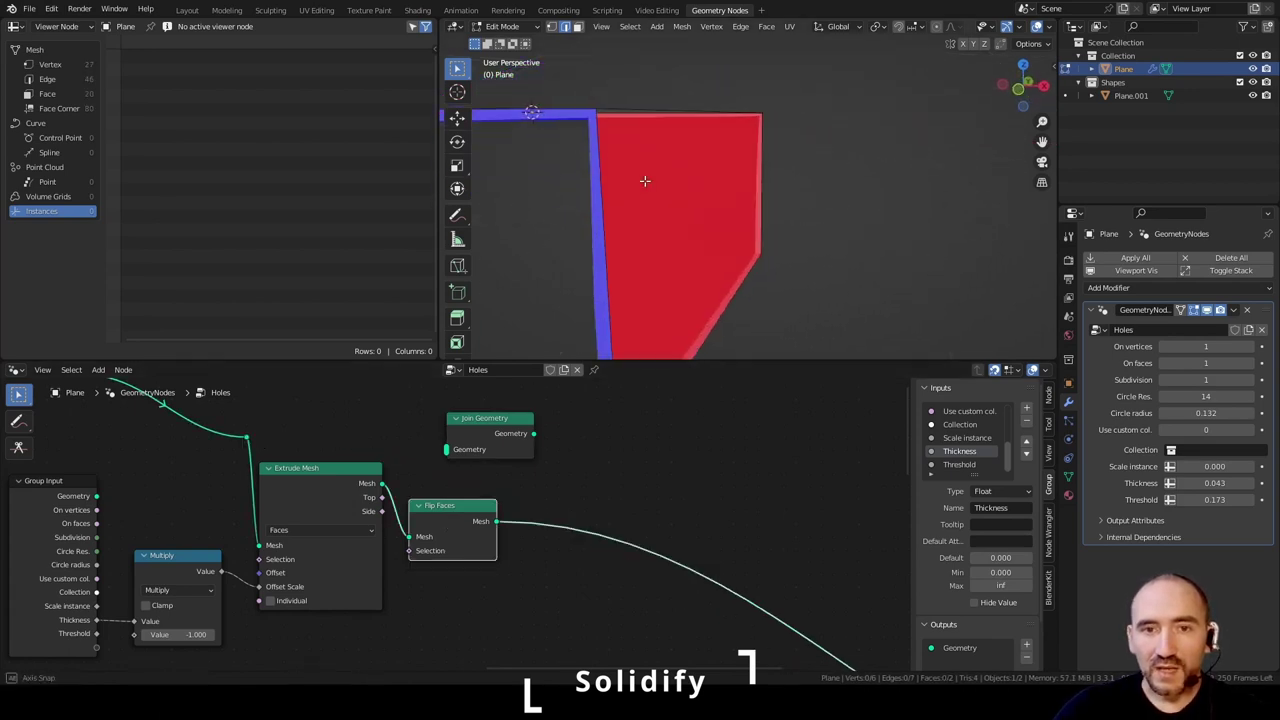
middle_click_drag(643, 180, 701, 142)
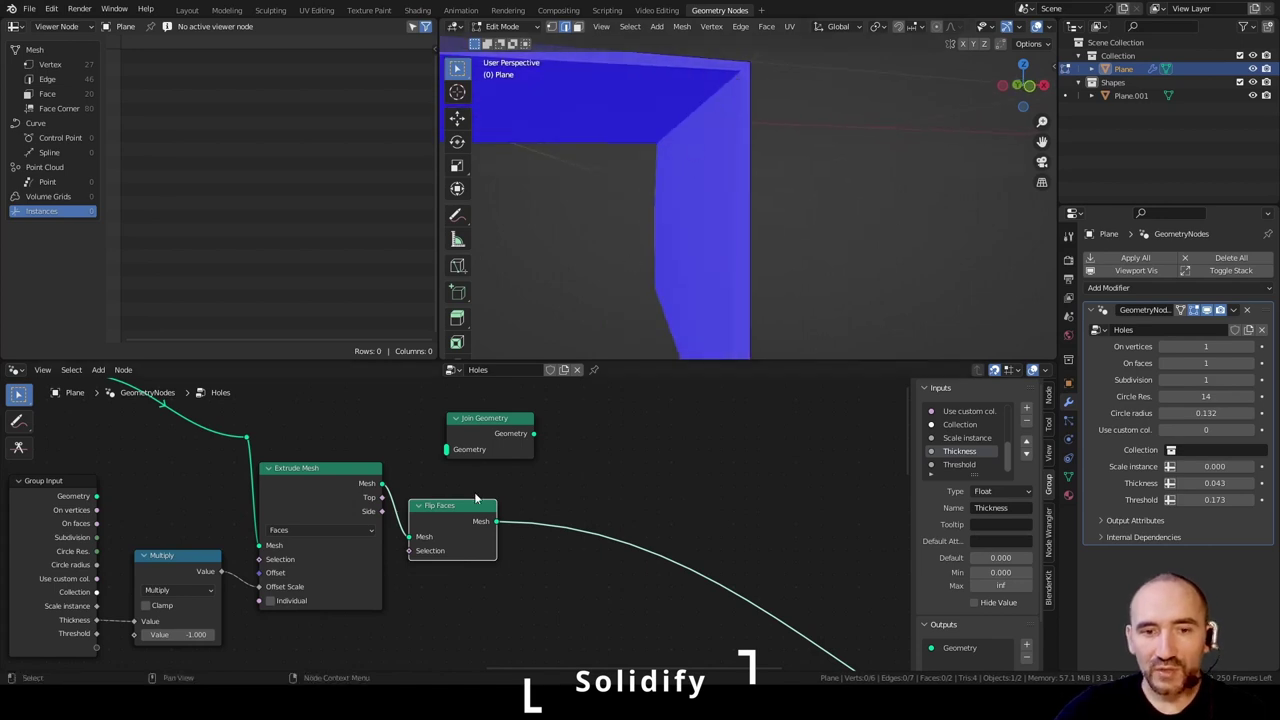
- Join the flipped extrusion with the reroute's base mesh in Join Geometry, output the result and return to Object Mode
left_click_drag(497, 521, 446, 449)
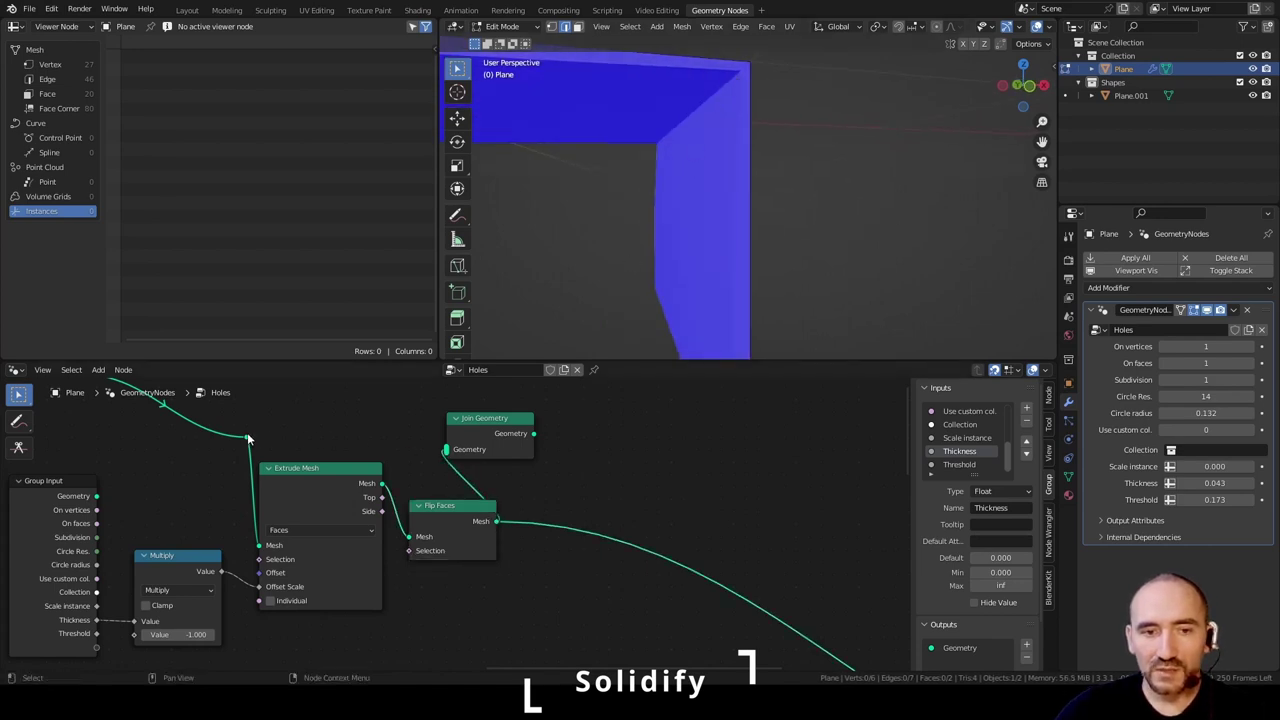
left_click_drag(246, 436, 450, 449)
left_click(488, 431, "ctrl+shift")
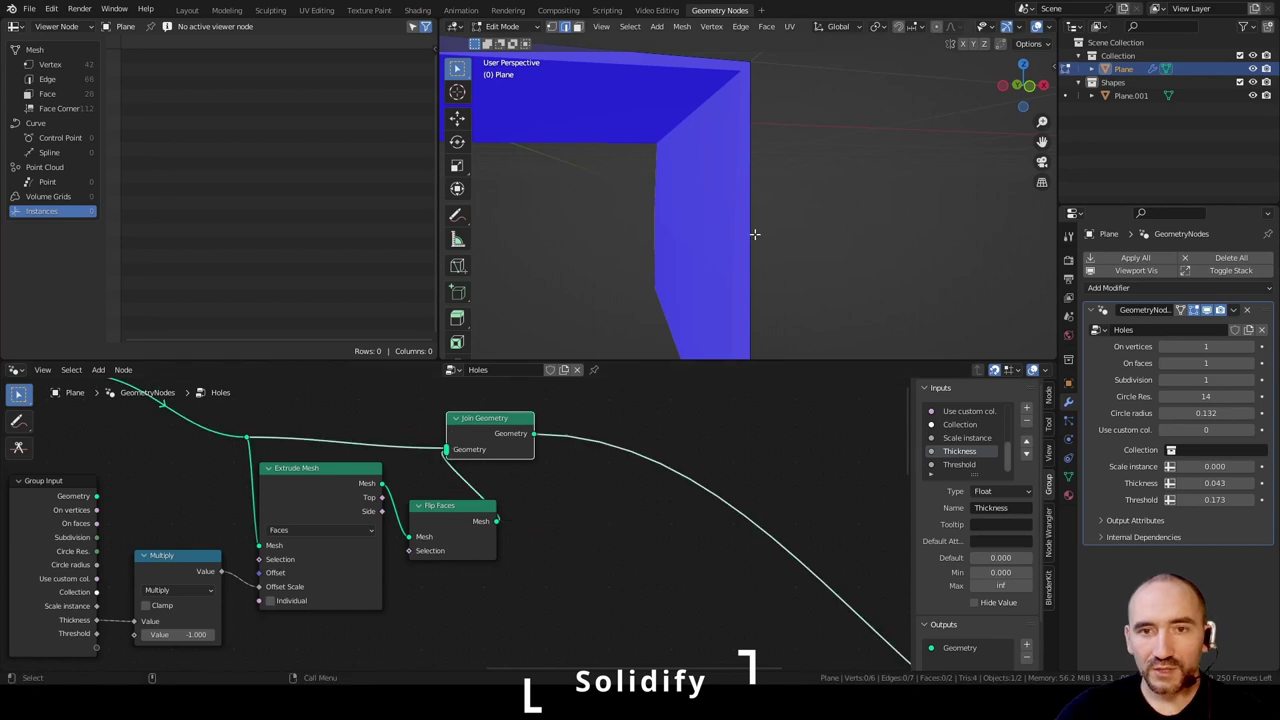
middle_click_drag(762, 165, 737, 257)
key("Tab")
middle_click_drag(871, 160, 611, 197)
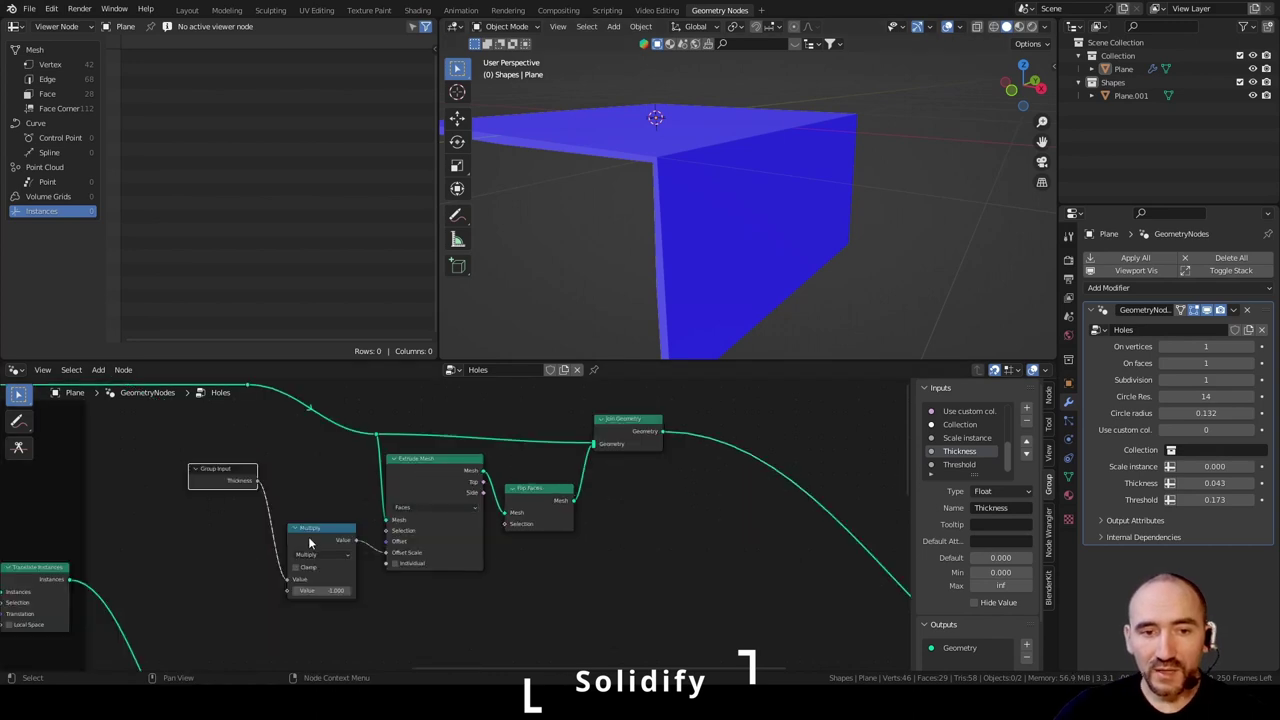
- Tidy the thickness nodes from Group Input to Join Geometry and enclose them in a frame labelled Solidify
left_click_drag(315, 532, 319, 519)
left_click_drag(191, 589, 674, 410)
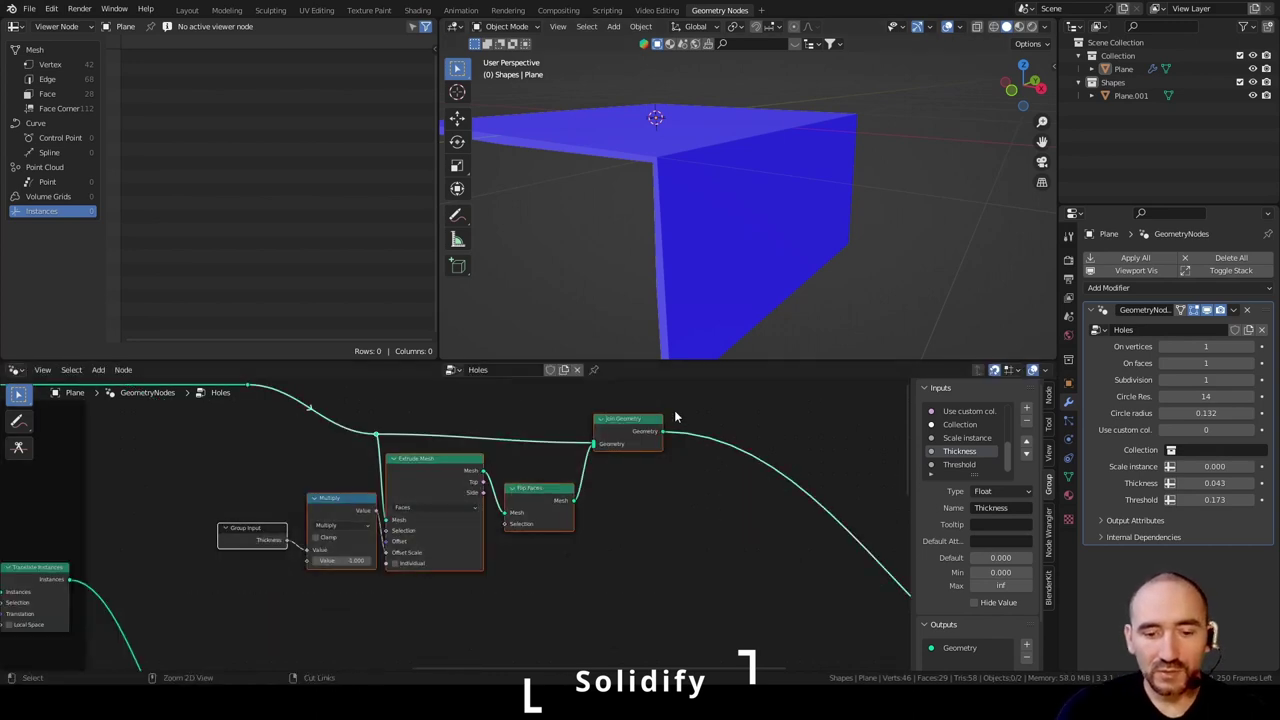
key("ctrl+j")
key("F2")
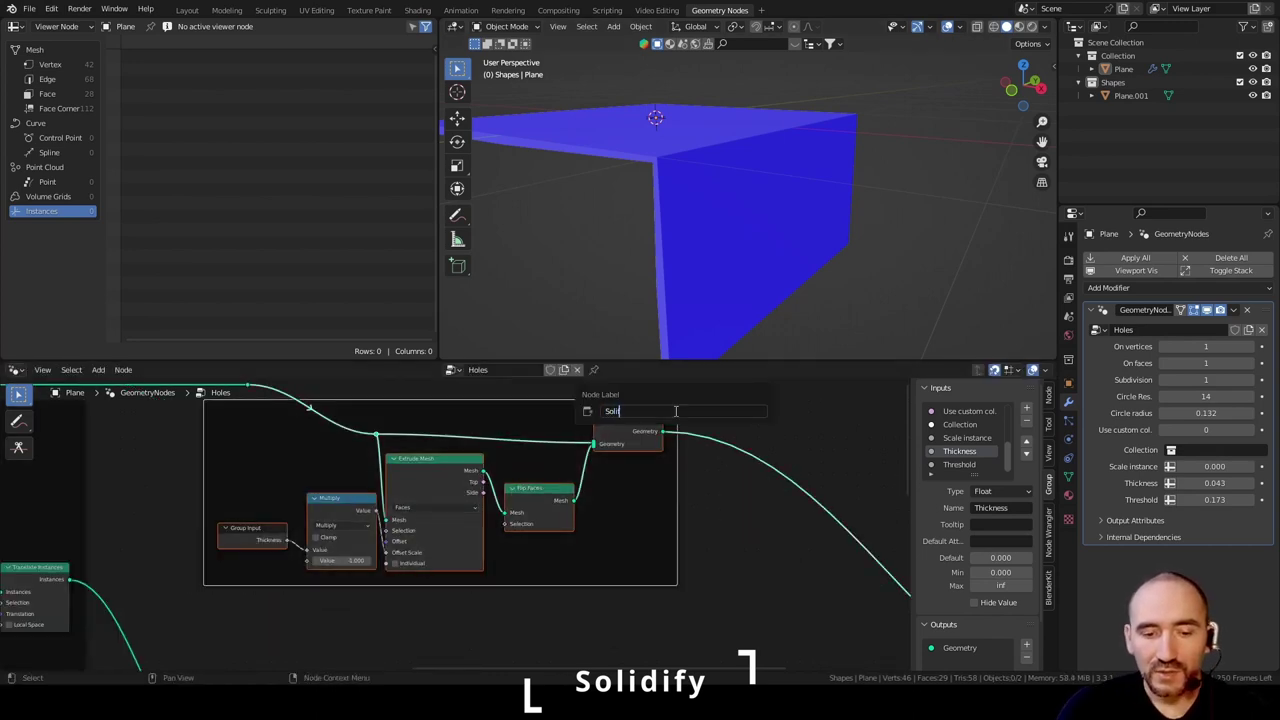
type("Solidify")
key("Return")
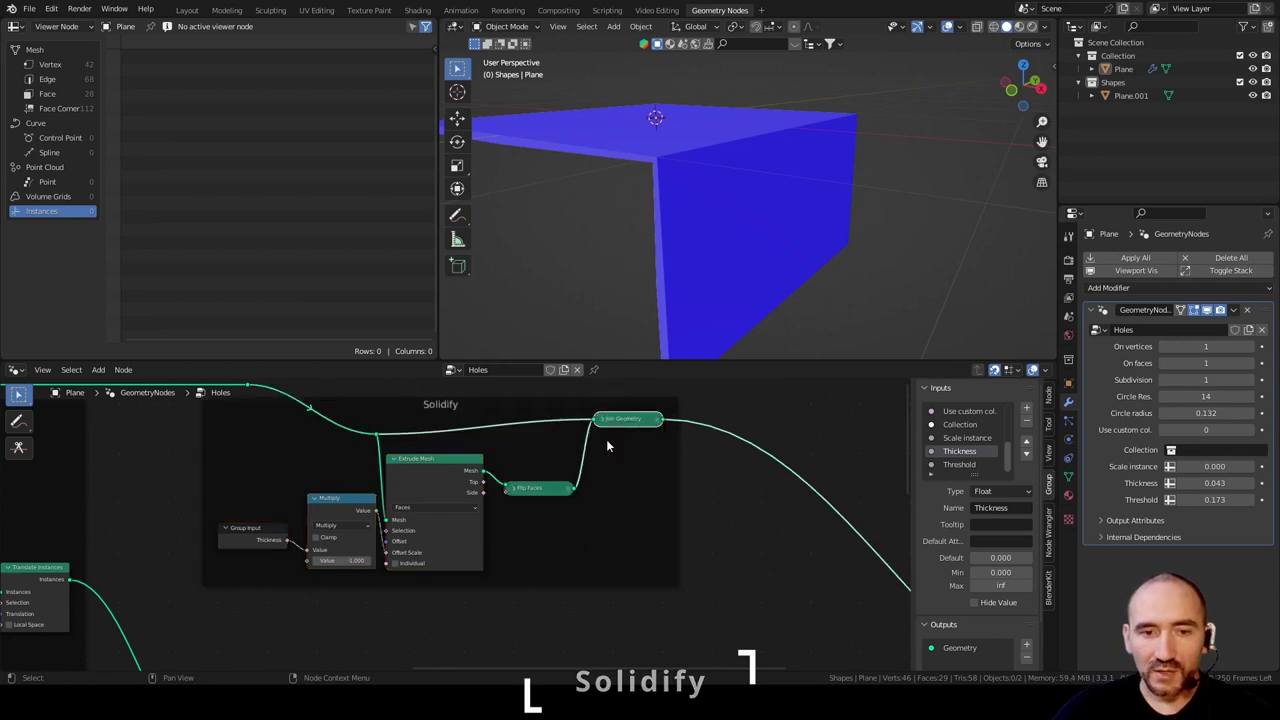
- Preview the Merge frame's Realize Instances output and examine the hole cylinders
scroll(629, 508, "down", 3)
middle_click_drag(629, 508, 340, 483)
left_click_drag(497, 571, 700, 548)
left_click_drag(501, 579, 775, 563)
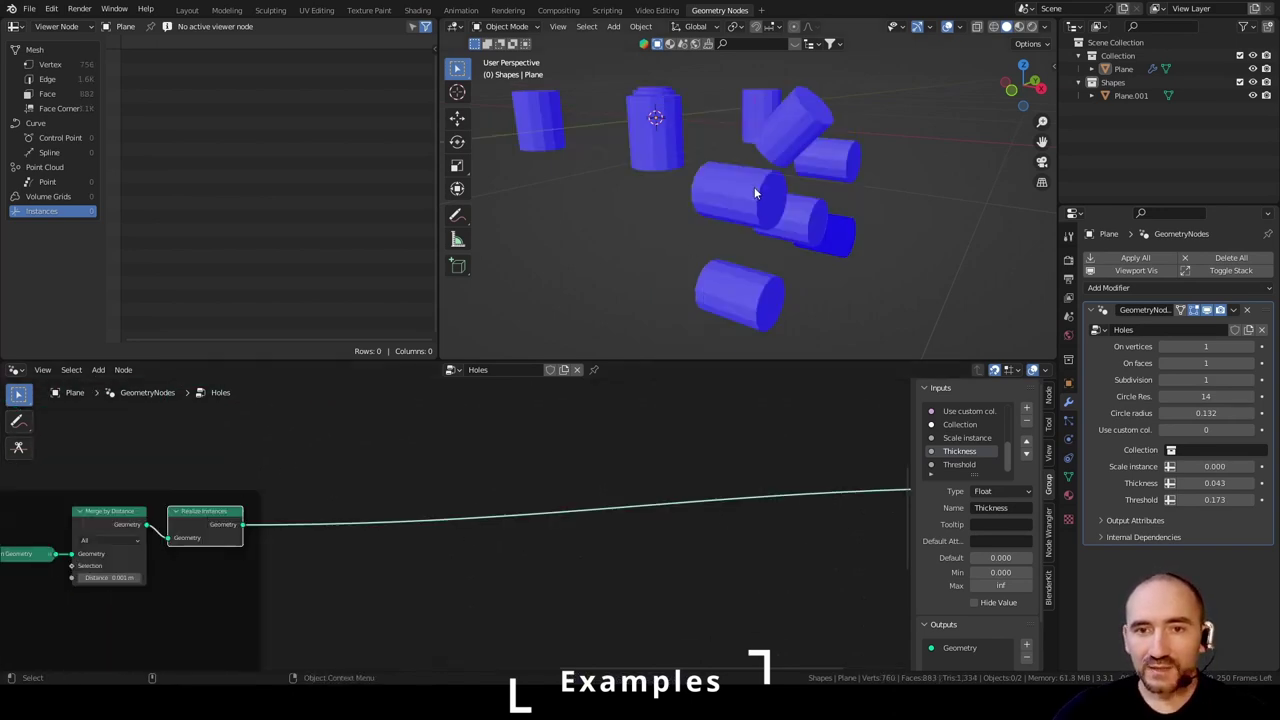
mouse_move(755, 193)
middle_mouse_down()
mouse_move(766, 187)
mouse_move(652, 187)
mouse_move(782, 199)
mouse_move(758, 197)
mouse_move(768, 189)
middle_mouse_up()
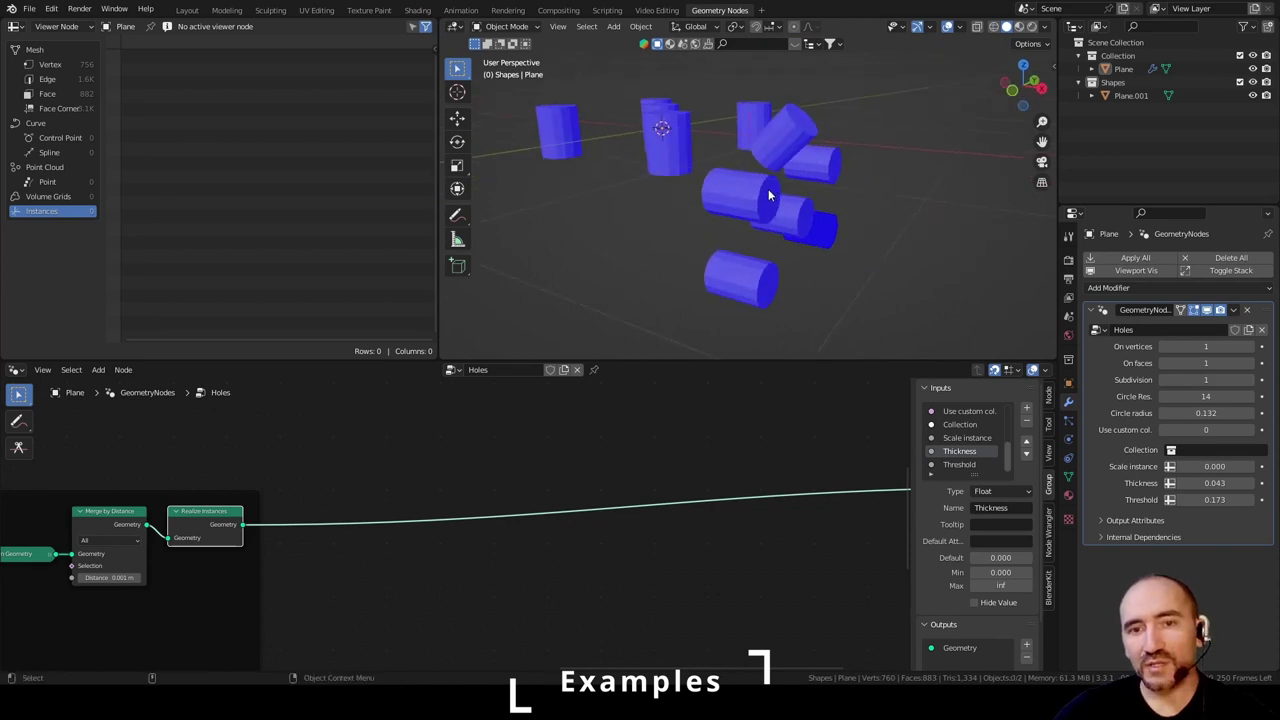
- Add a Mesh Boolean node in Difference mode above the Realize Instances output link
key("F3")
type("mesh boo")
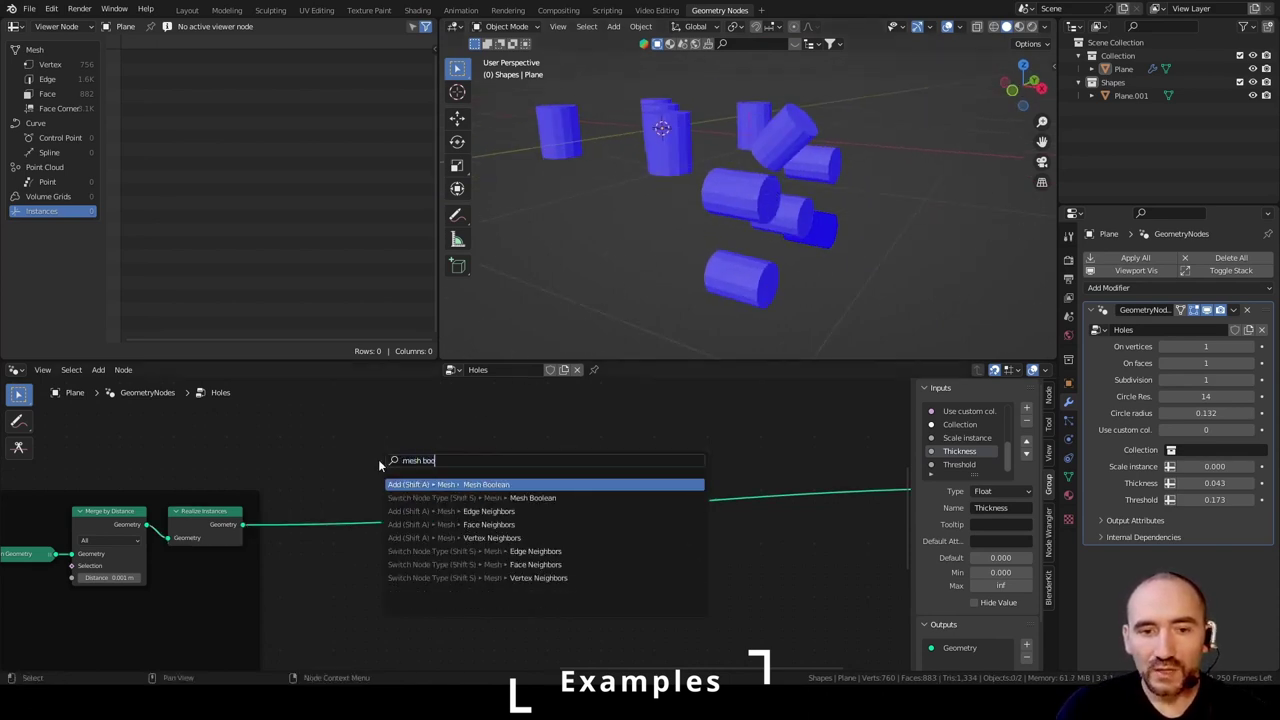
key("Return")
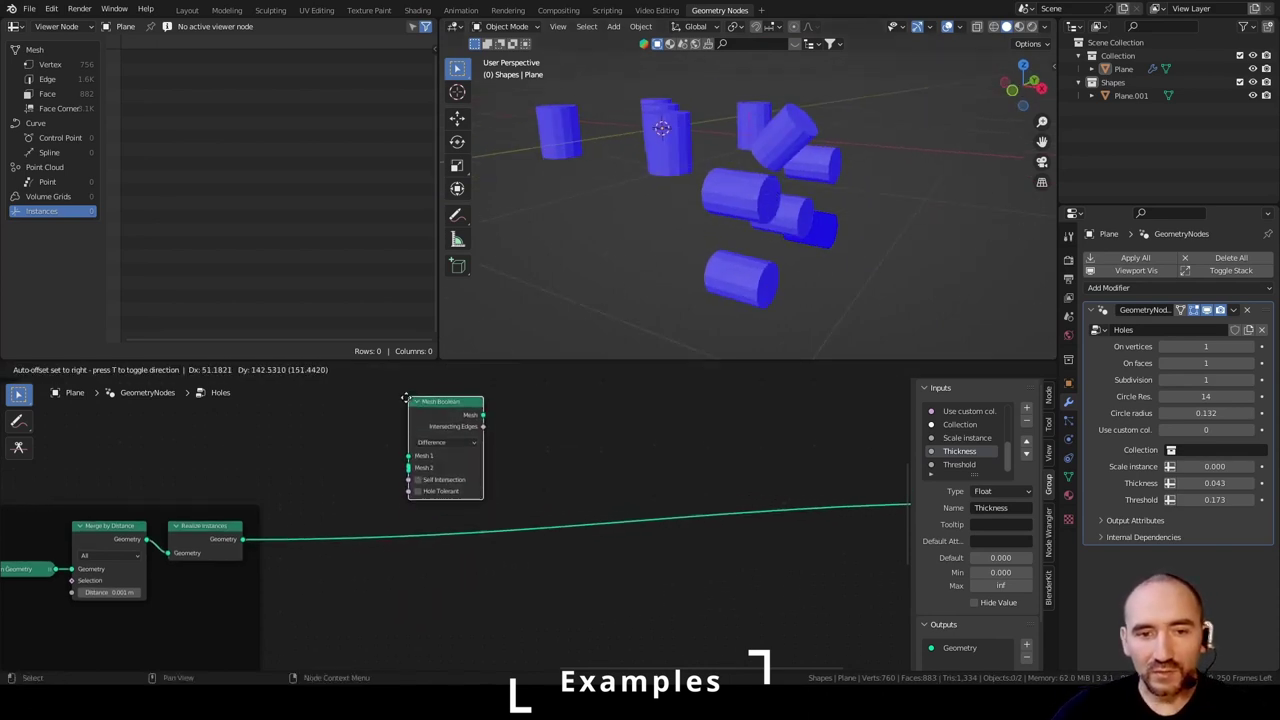
left_click(407, 420)
scroll(443, 461, "up", 1)
middle_click_drag(319, 466, 437, 560)
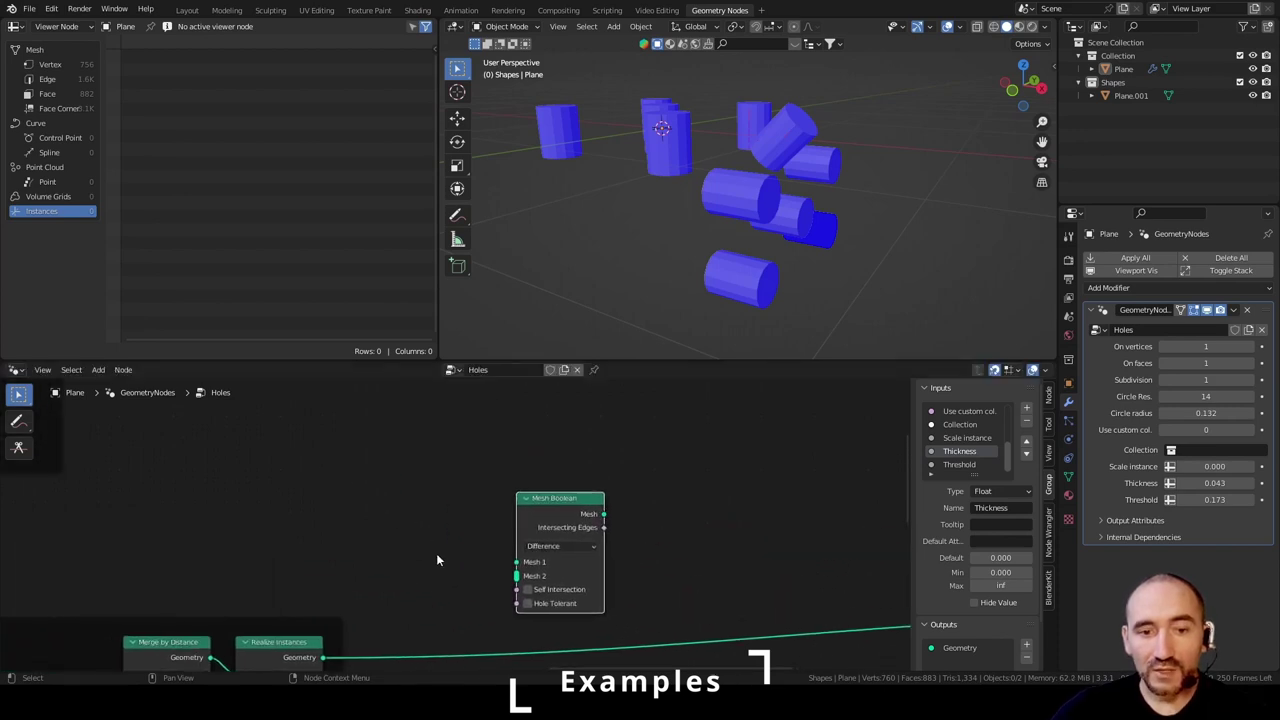
- Link the solidified mesh to Mesh 1 and Realize Instances to Mesh 2 of the Mesh Boolean, and output its result
scroll(272, 631, "down", 3)
left_click_drag(146, 432, 413, 591)
scroll(415, 595, "up", 3)
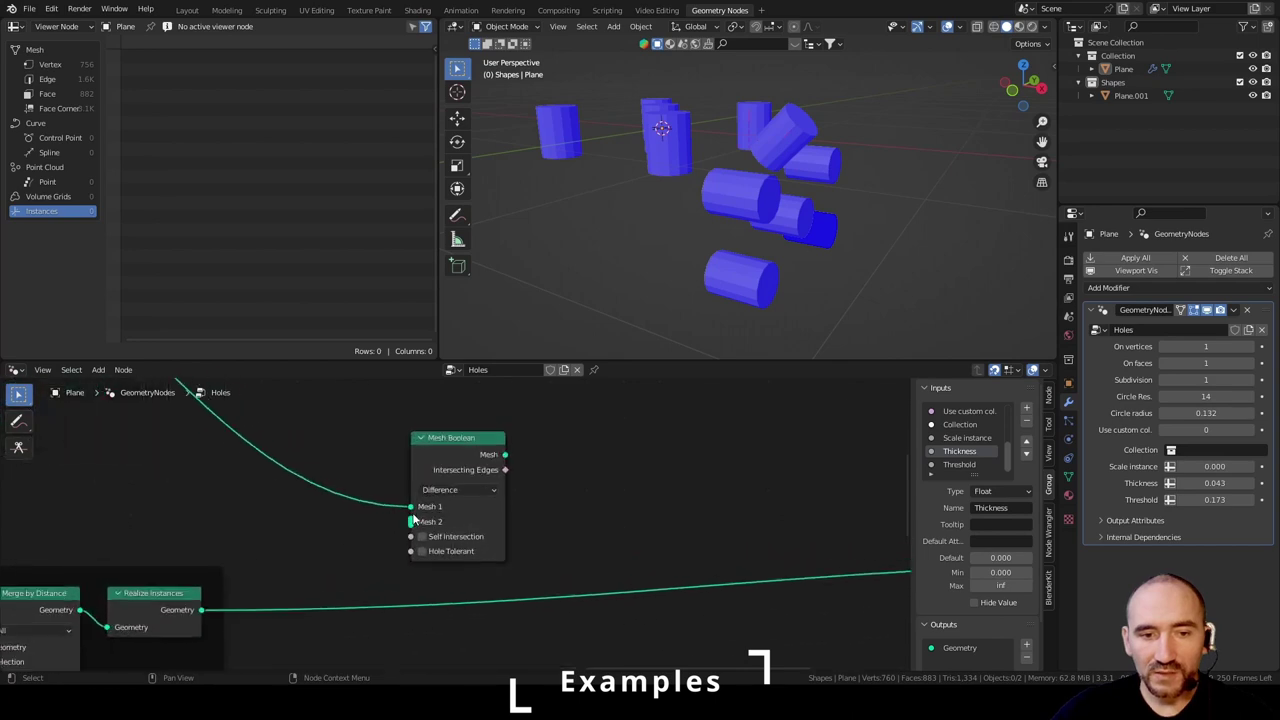
left_click_drag(181, 617, 410, 522)
left_click(457, 434, "ctrl+shift")
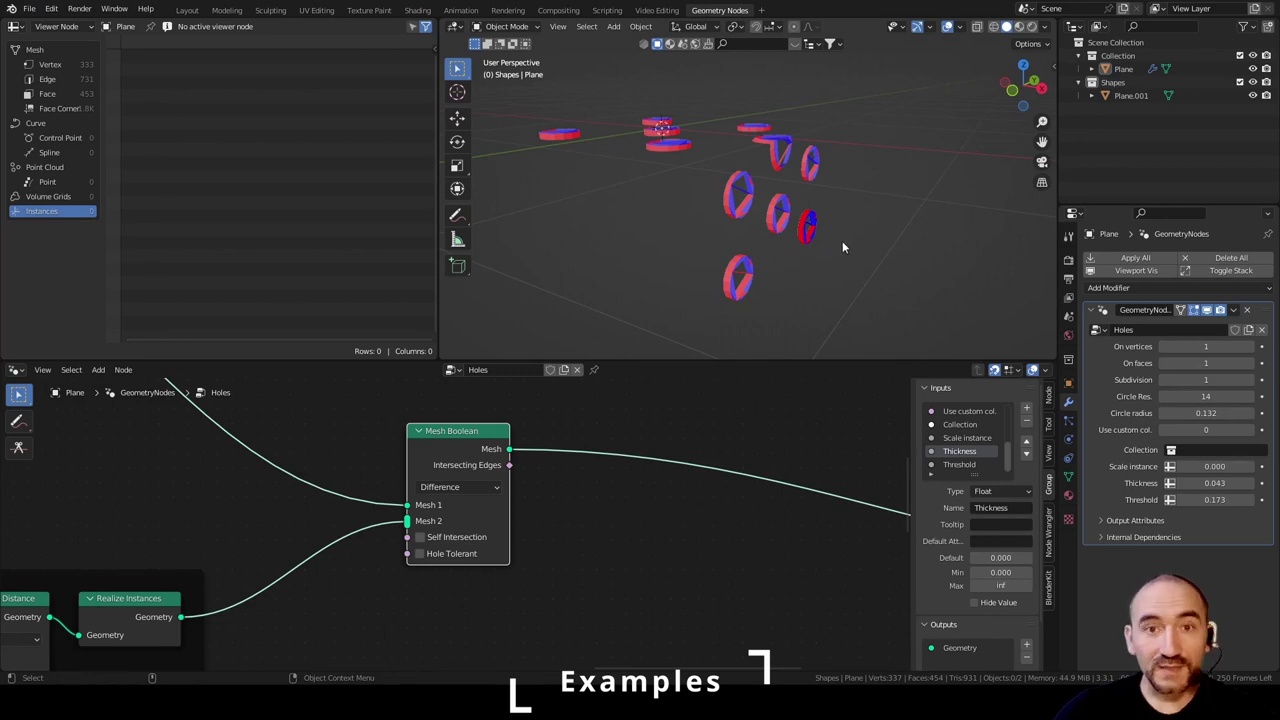
- Disable Individual on the Extrude Mesh node inside the Merge frame
middle_click_drag(291, 531, 707, 440)
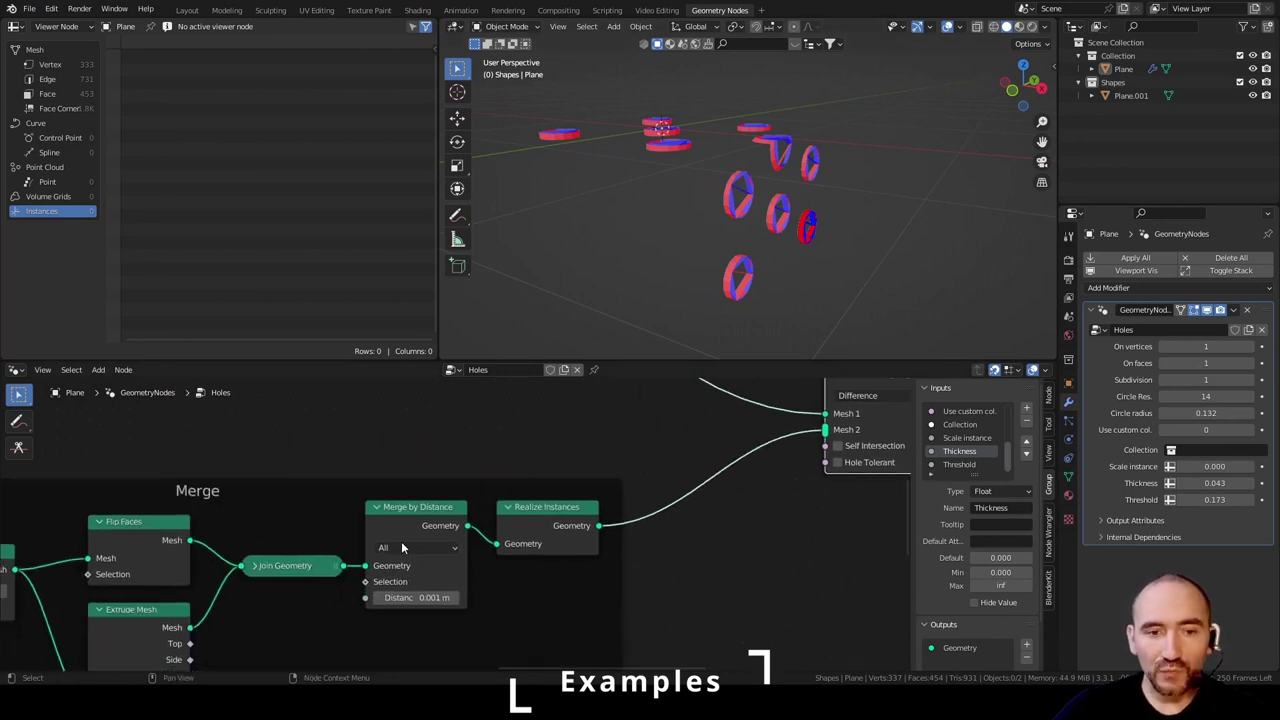
middle_click_drag(403, 546, 640, 466)
middle_click_drag(237, 544, 470, 434)
middle_click_drag(575, 527, 427, 493)
scroll(427, 493, "up", 3)
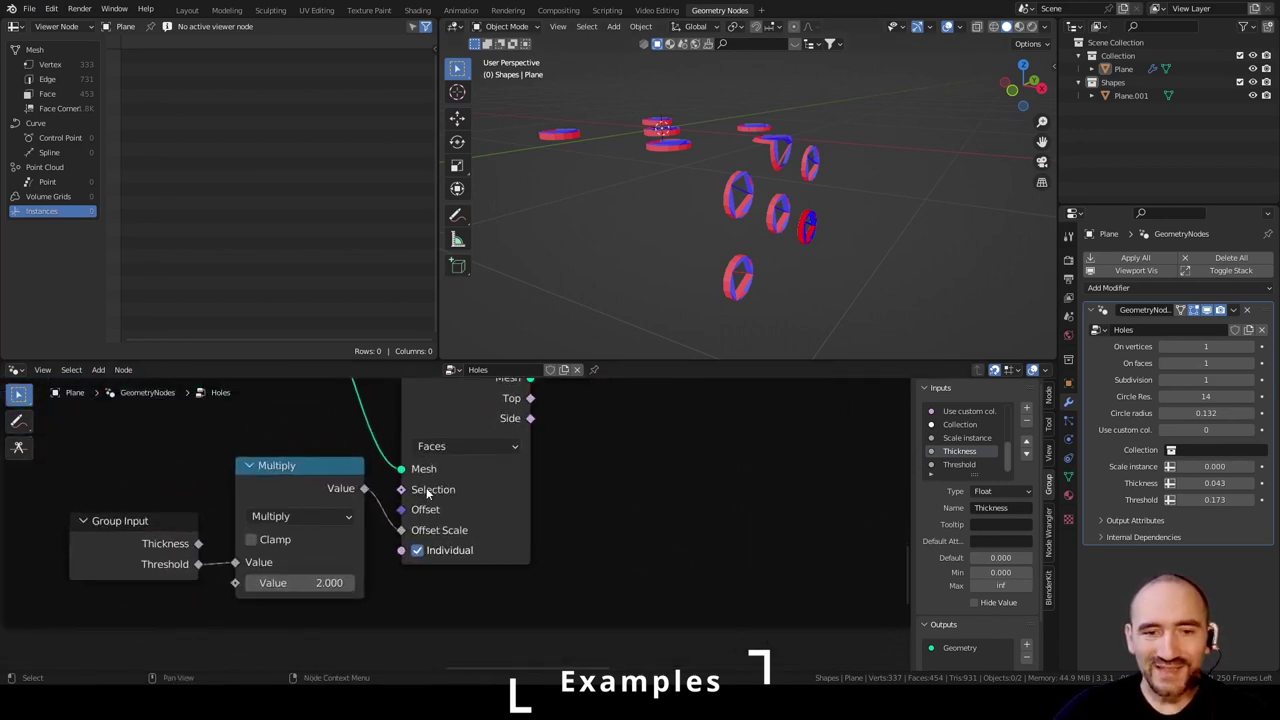
left_click(449, 558)
scroll(460, 520, "down", 2)
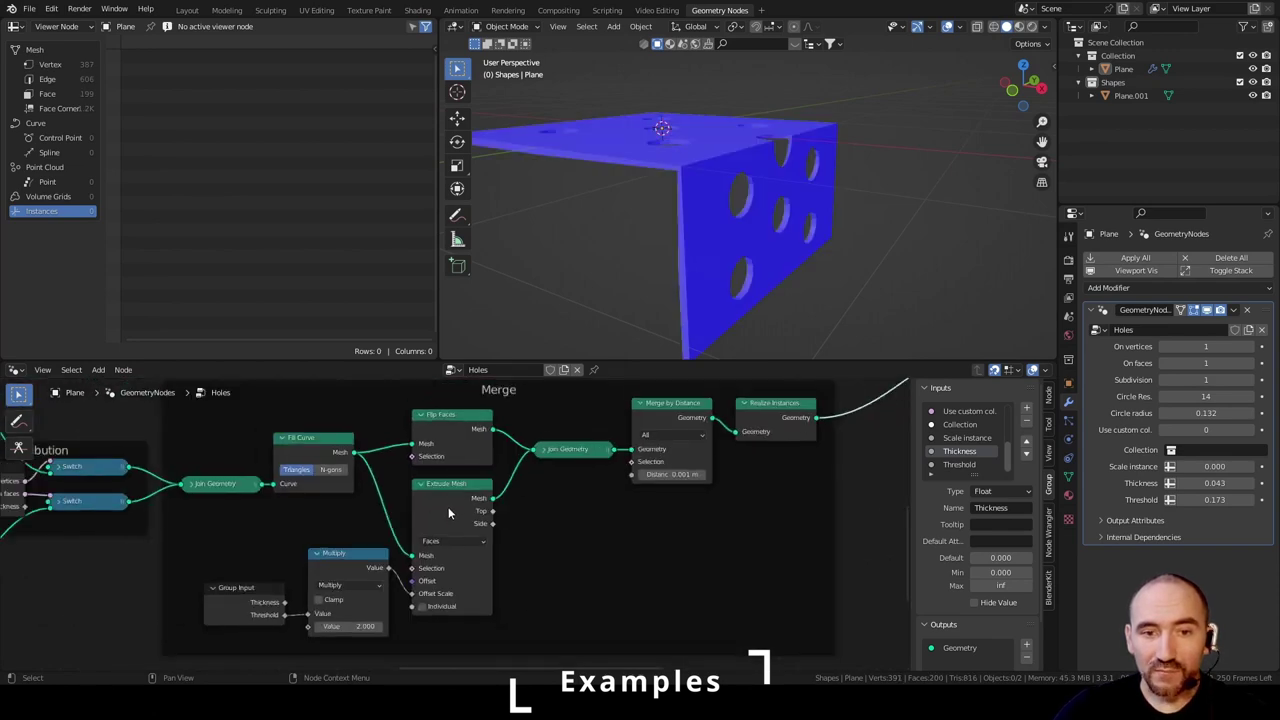
- Turn off the Face Orientation overlay and switch the 3D viewport to Material Preview shading
middle_click_drag(448, 507, 376, 541)
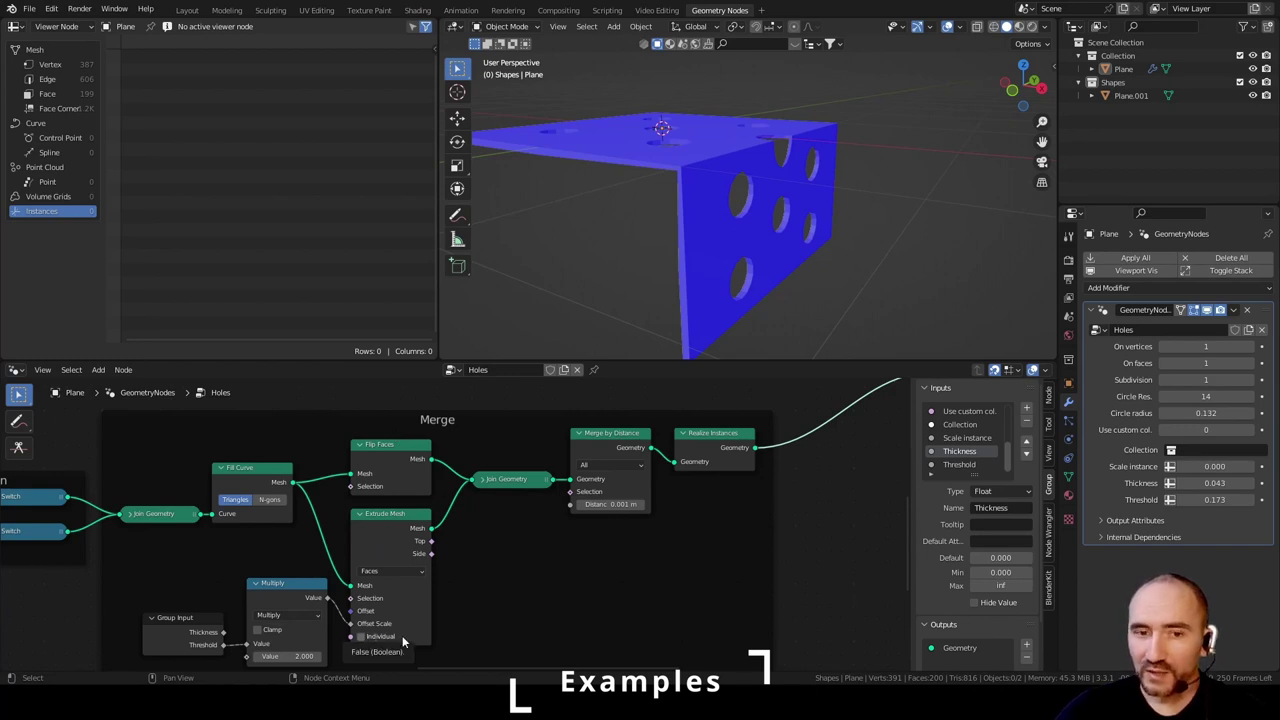
middle_click_drag(604, 569, 548, 554)
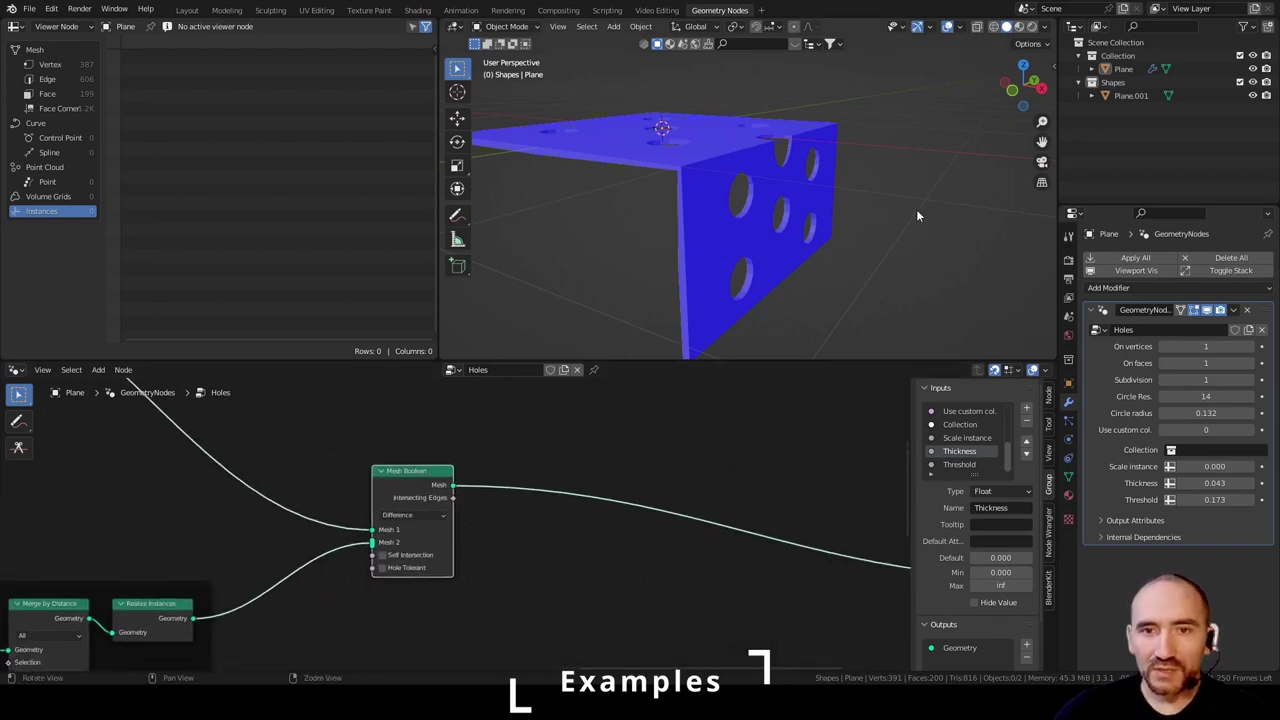
middle_click_drag(916, 209, 850, 200)
left_click(958, 26)
left_click(907, 273)
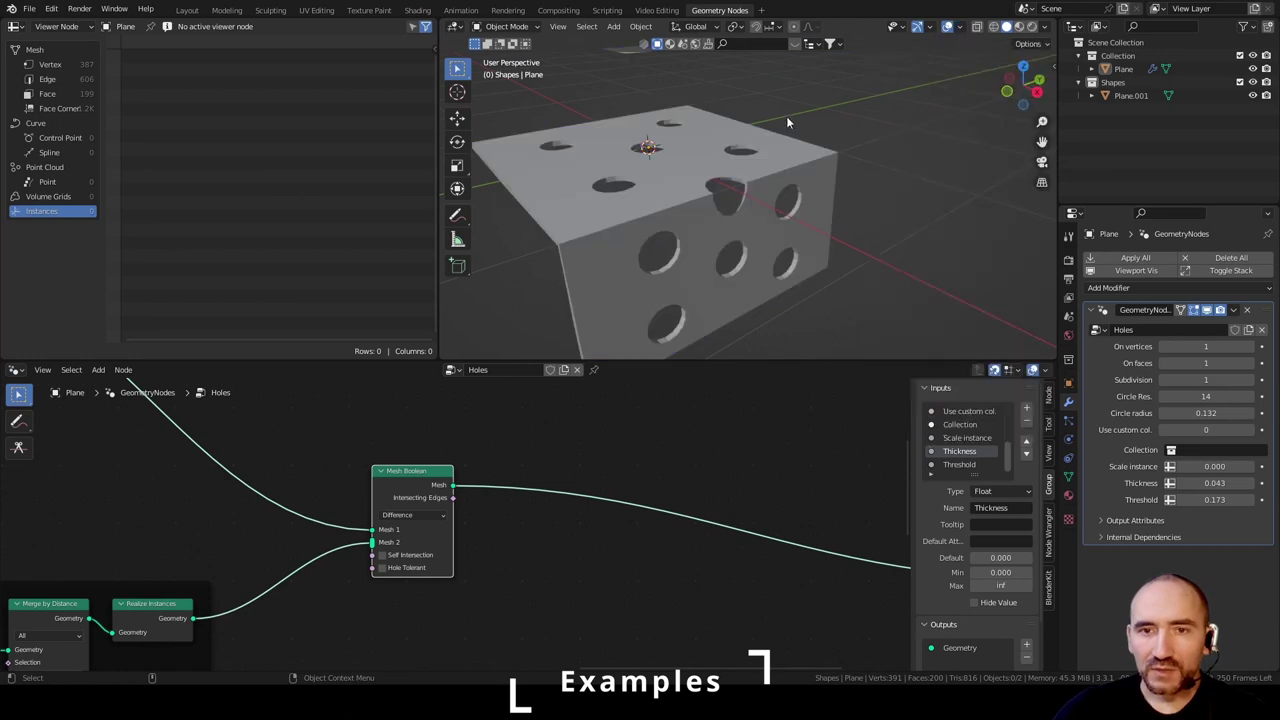
left_click(1019, 26)
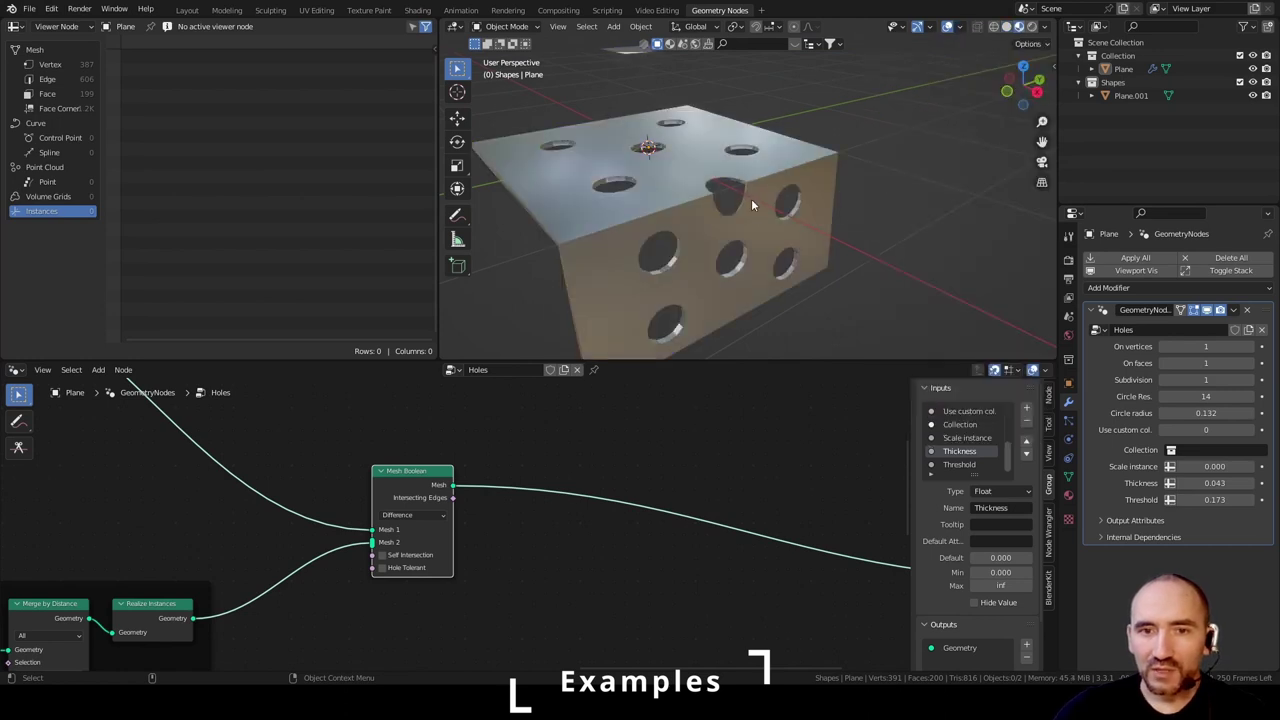
- Set the Holes modifier's Circle Res. to 32
left_click(1216, 397)
type("32")
key("Return")
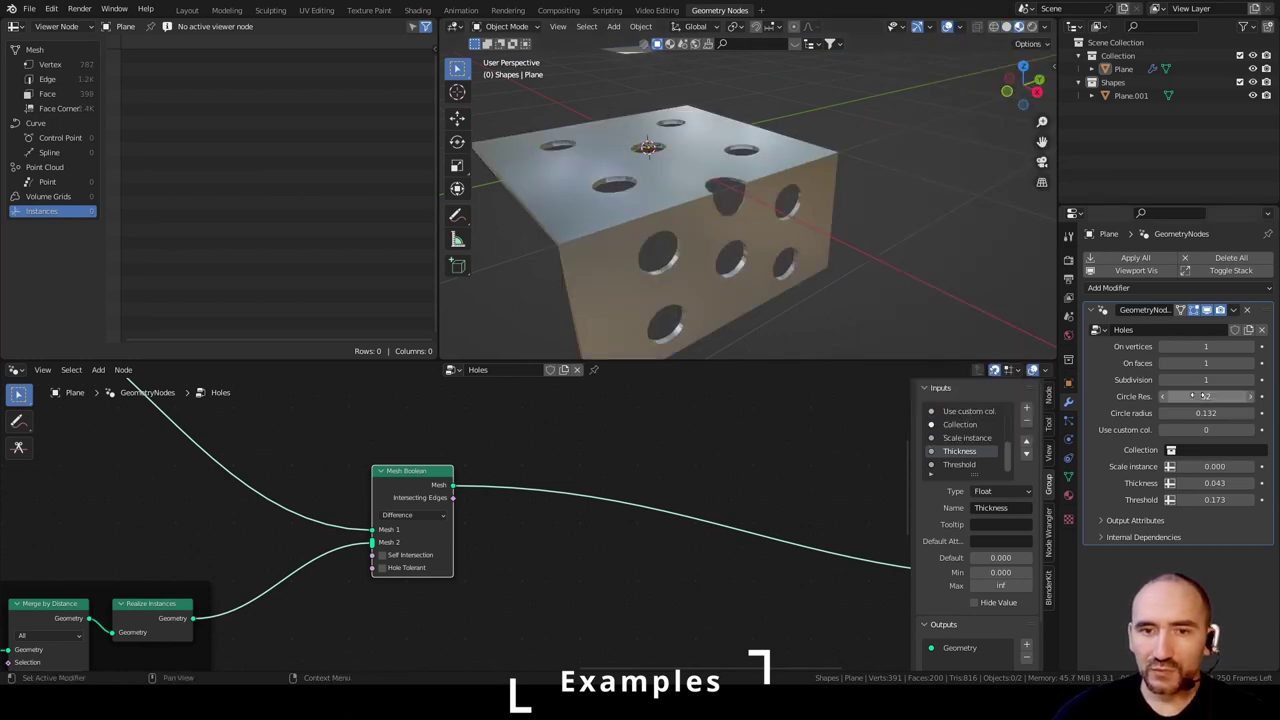
- Apply Shade Smooth to the perforated plane and expand the operation's settings
left_click(775, 178)
right_click(774, 178)
left_click(773, 176)
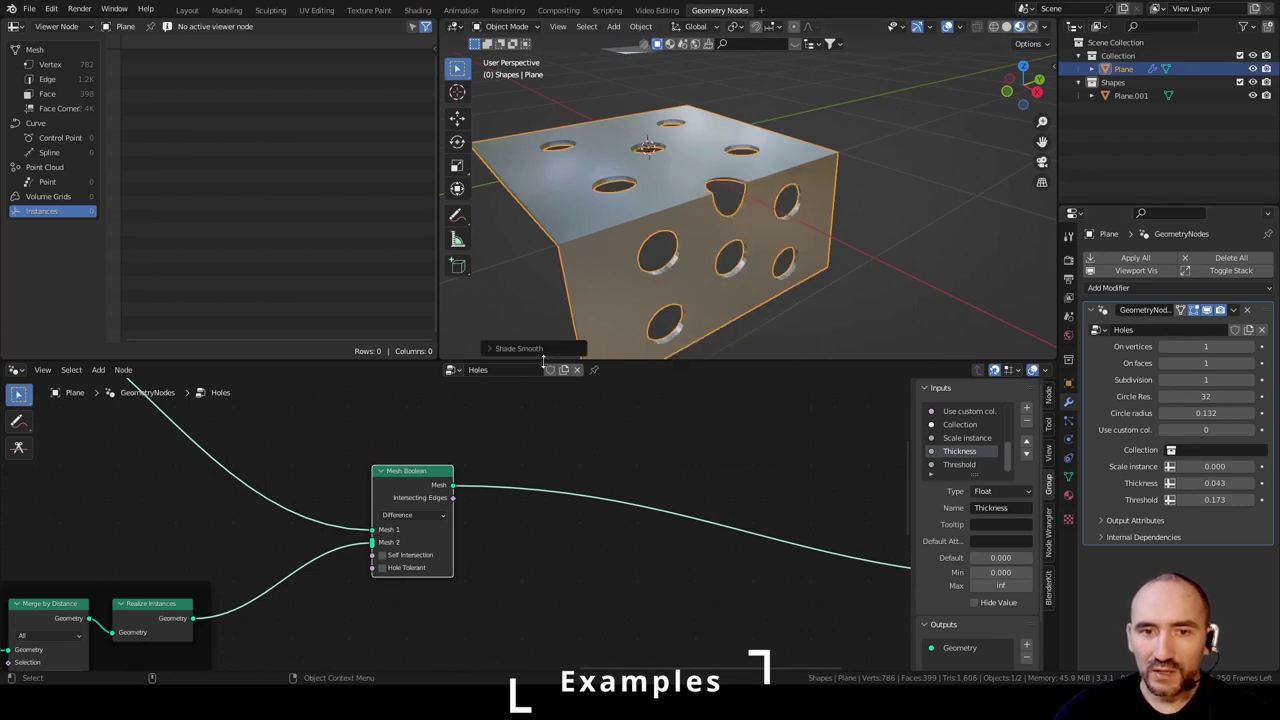
left_click(492, 348)
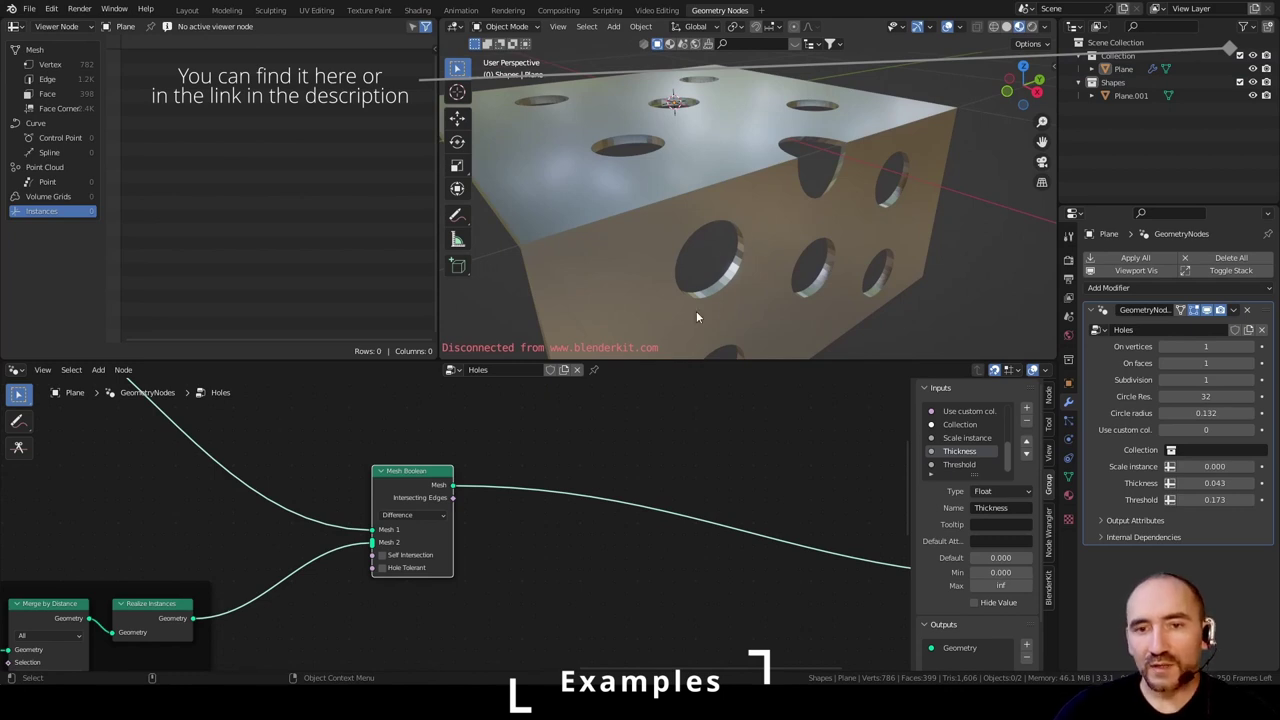
left_click(823, 170)
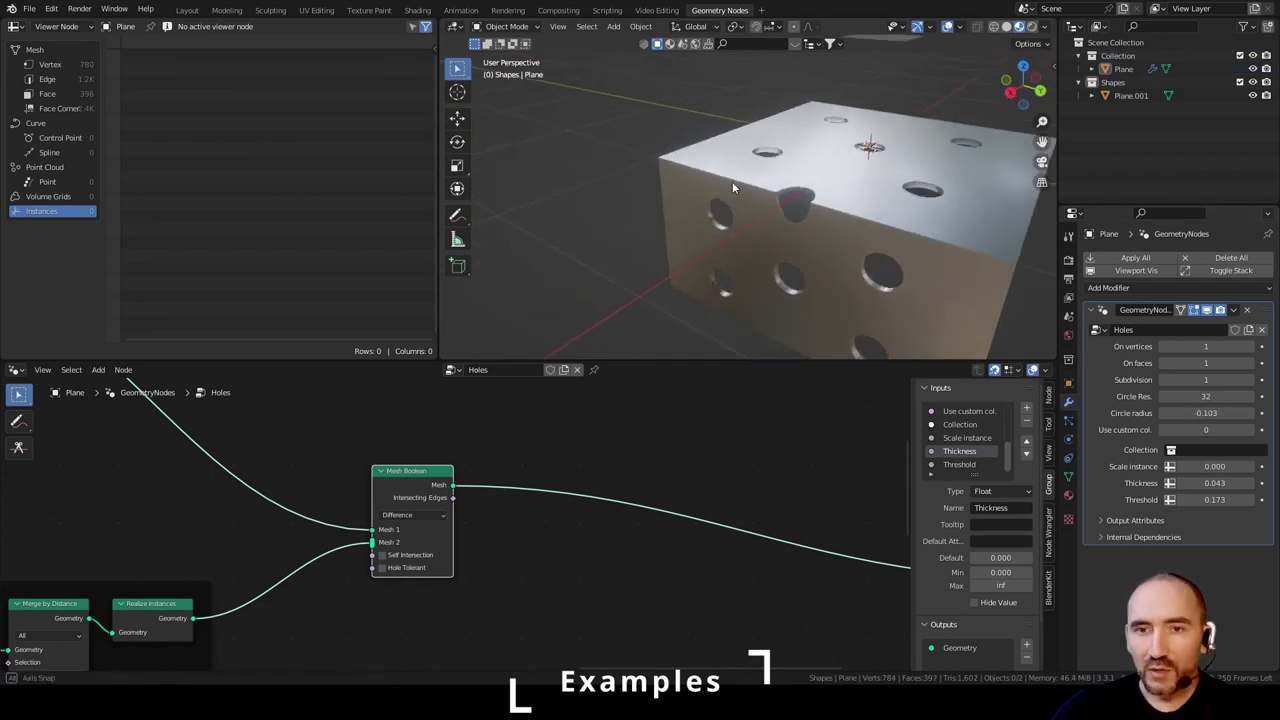
- In Edit Mode, extrude the free edge of the plane's horizontal face along the global Y axis
middle_click_drag(732, 181, 703, 192)
key("Tab")
left_click(703, 188)
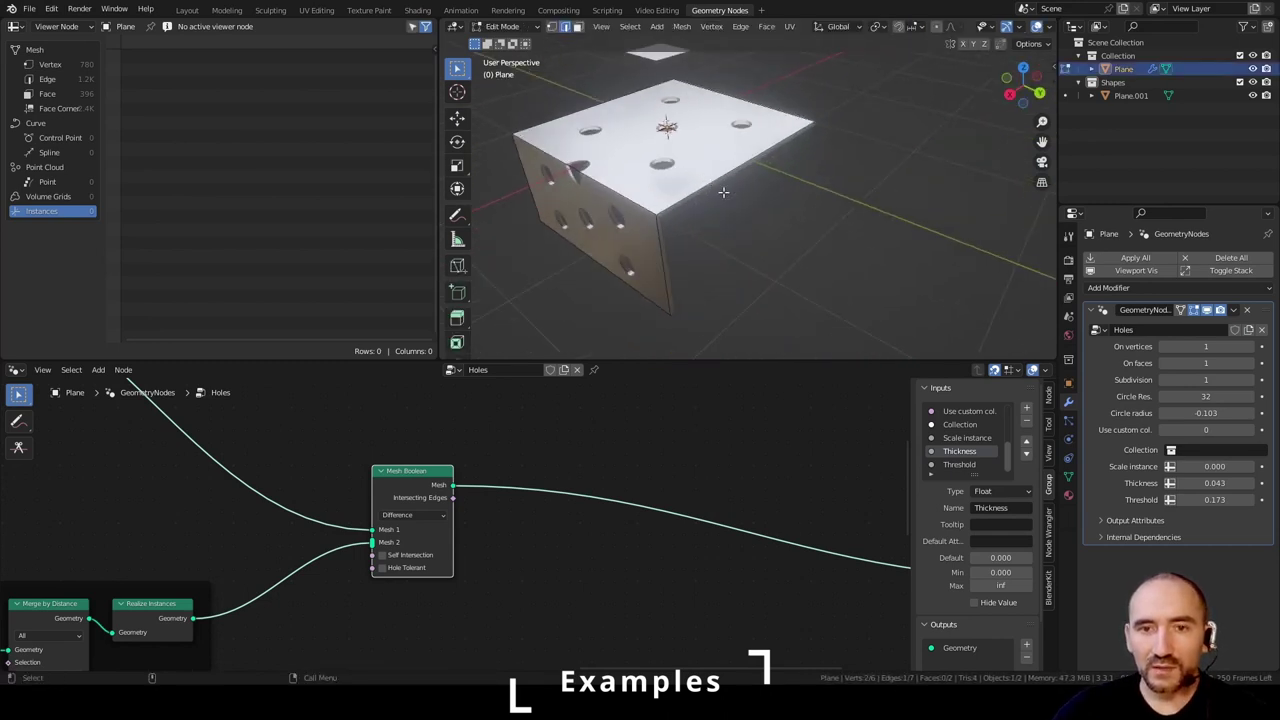
key("e")
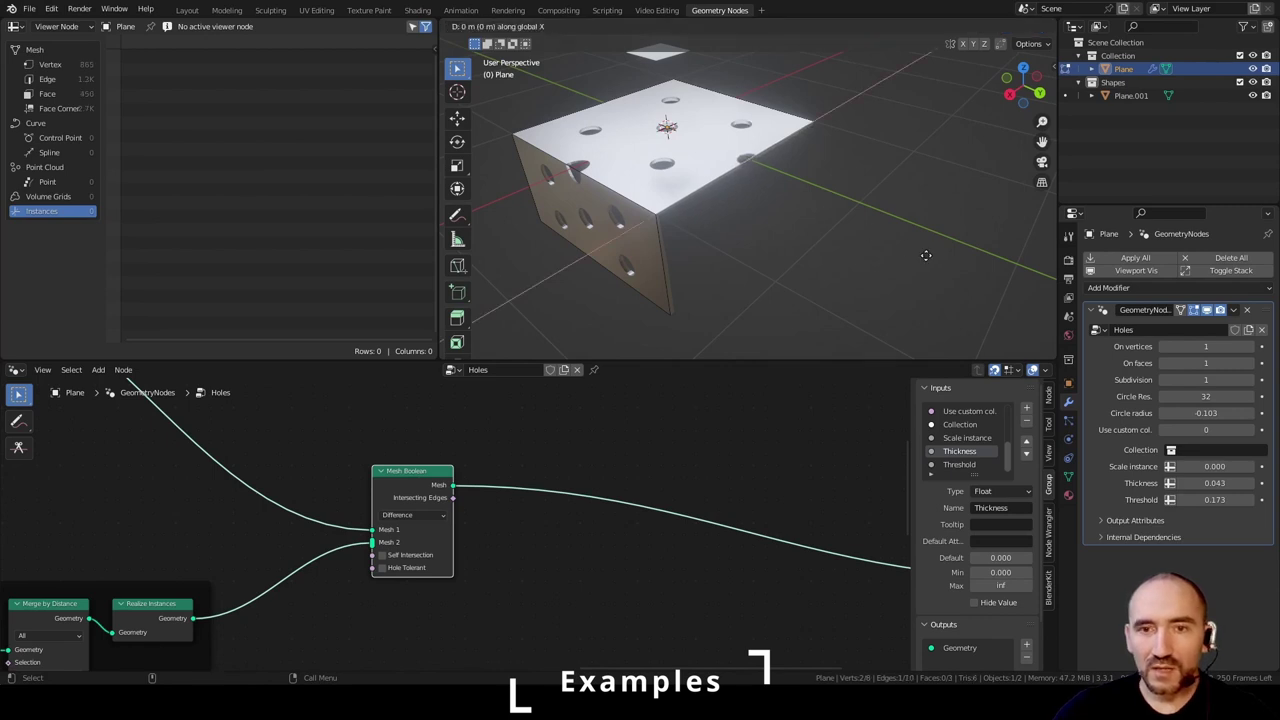
key("x")
key("y")
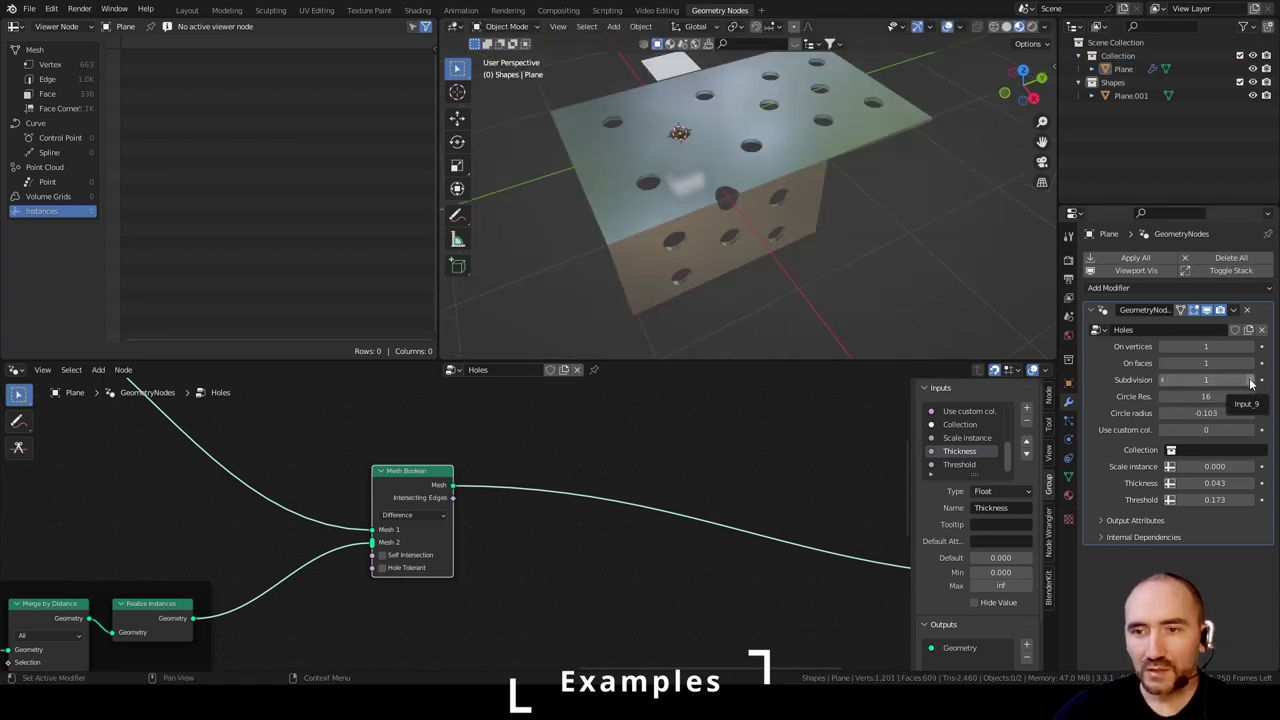
- Set the Holes modifier's Subdivision to 2 and its Circle radius to 0.05
left_click(1250, 381)
middle_click_drag(622, 230, 660, 193)
scroll(665, 198, "up", 2)
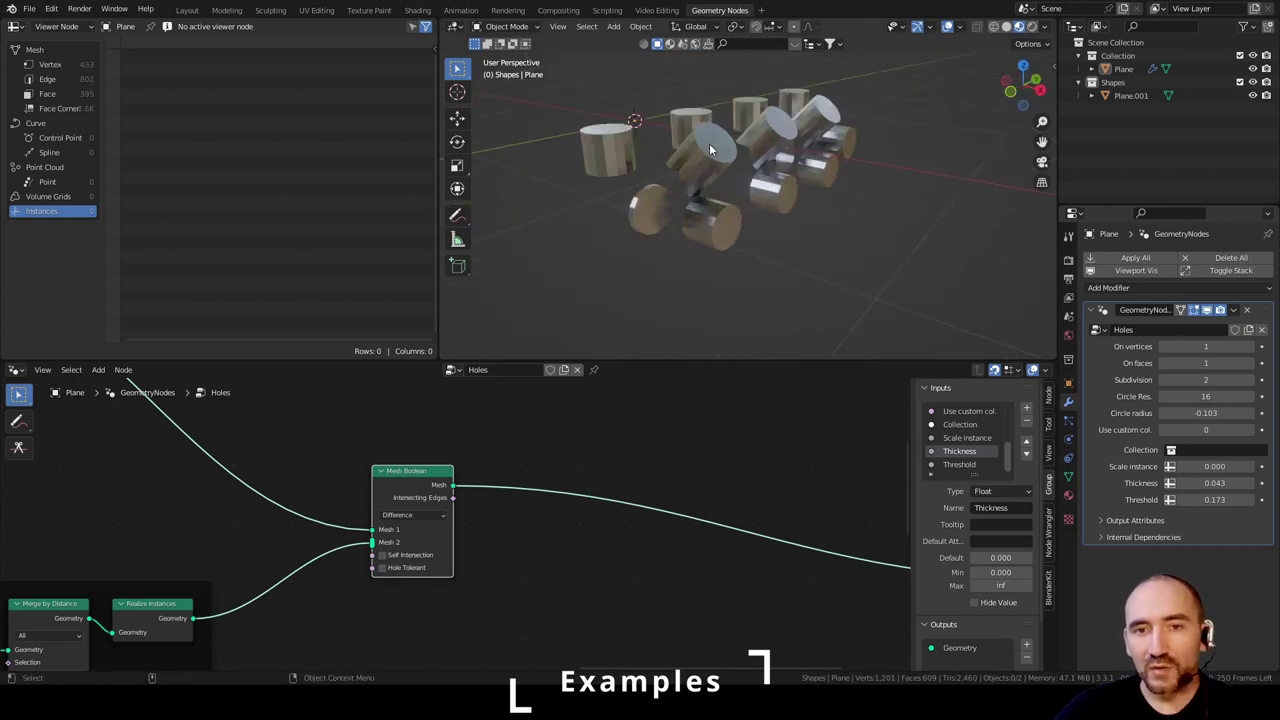
key("Tab")
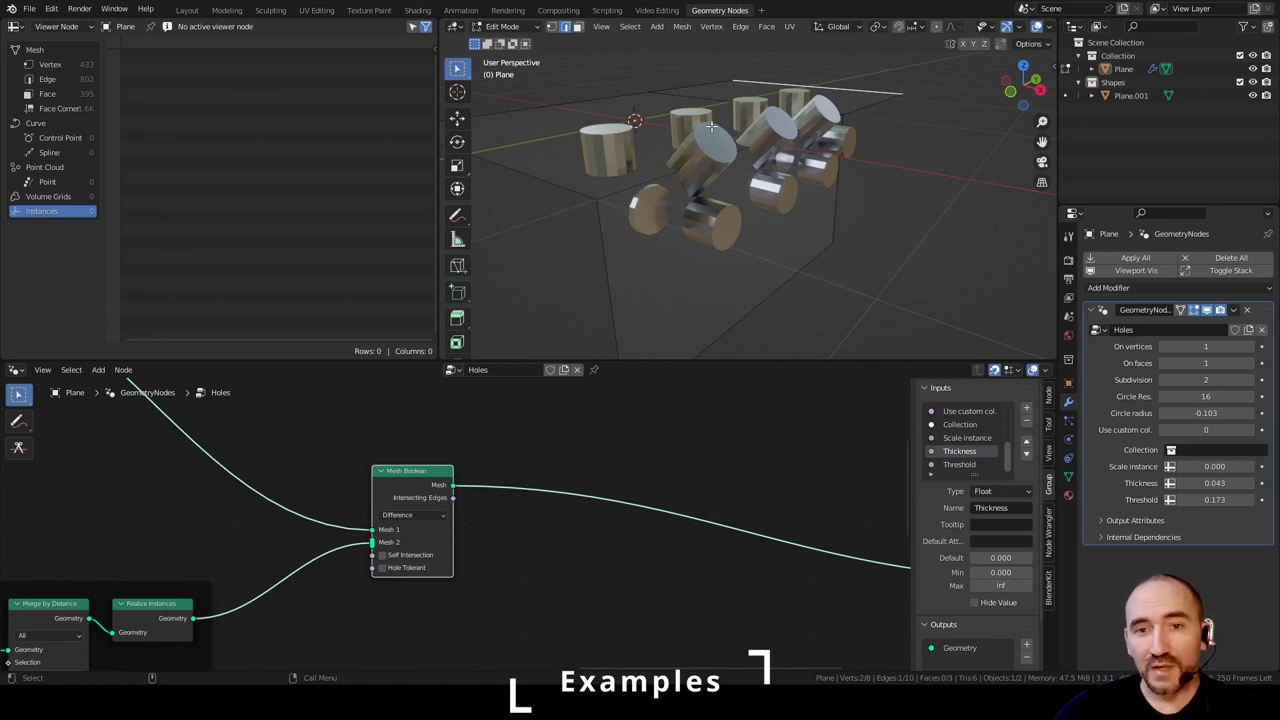
left_click(1217, 412)
type("0")
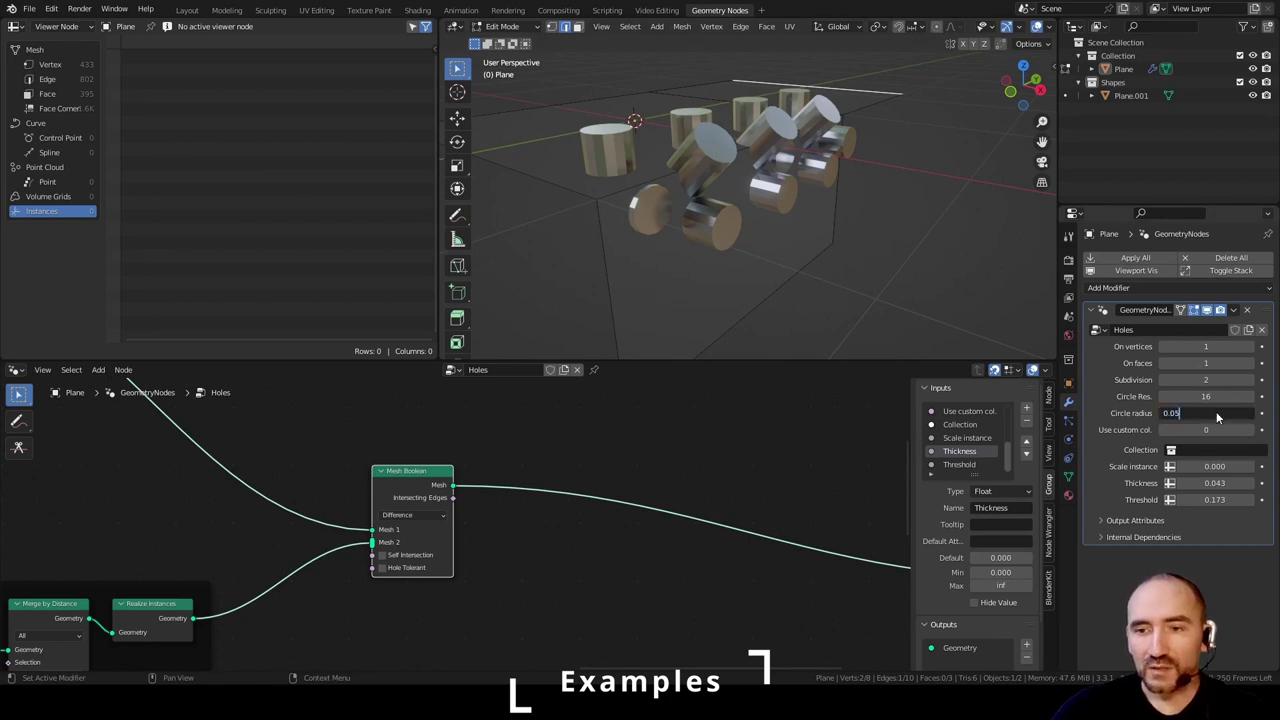
type(".05")
key("Return")
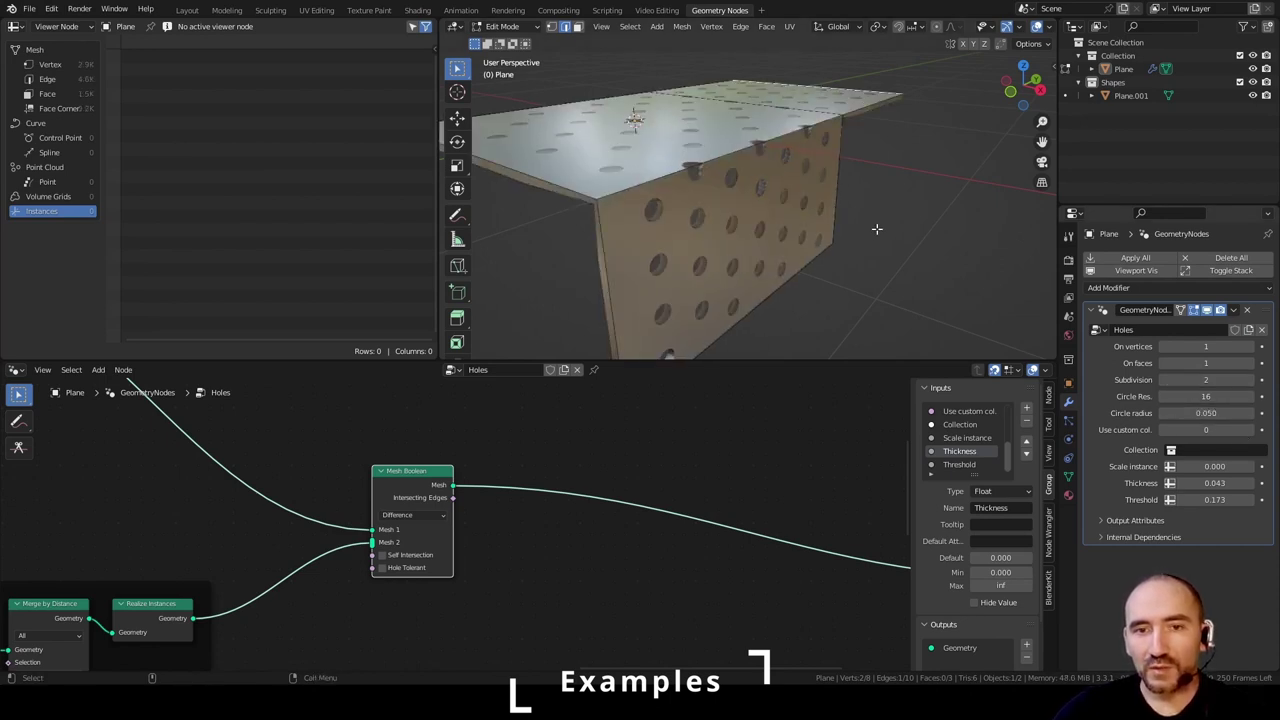
- Reduce the Circle radius of the holes to 0.03
mouse_move(808, 165)
middle_mouse_down()
mouse_move(800, 206)
mouse_move(808, 176)
mouse_move(814, 191)
middle_mouse_up()
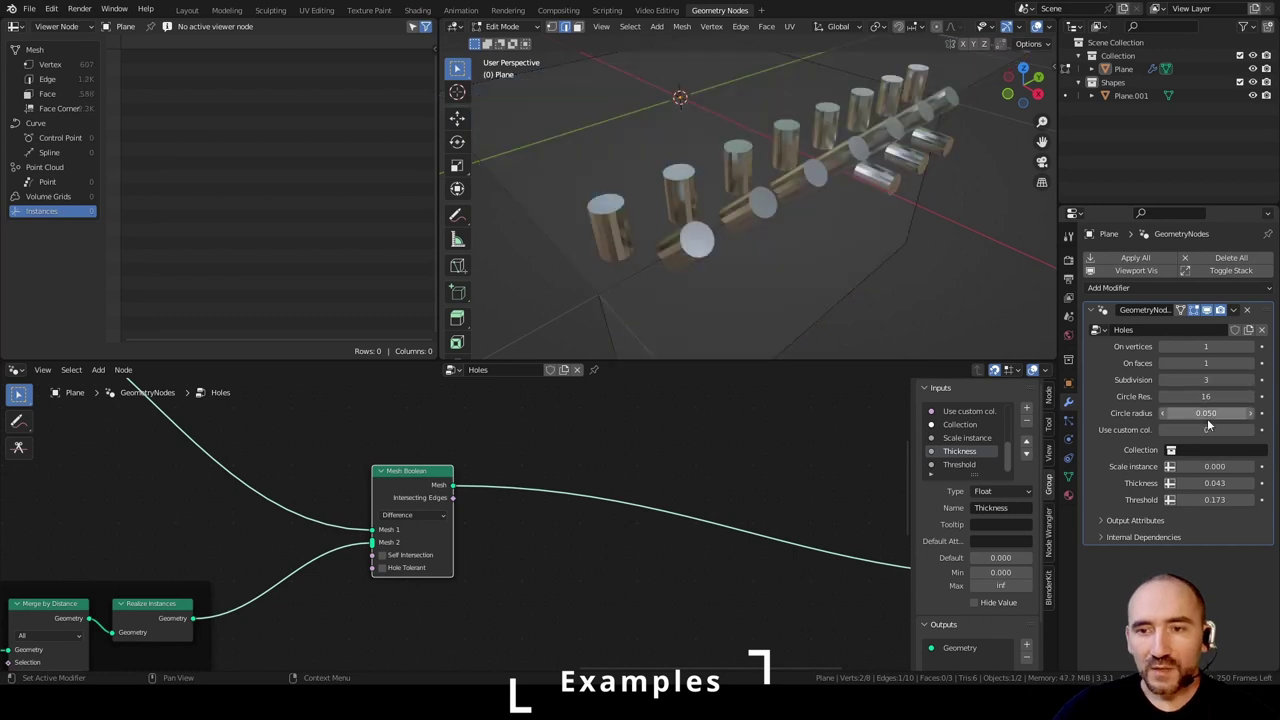
left_click(1209, 413)
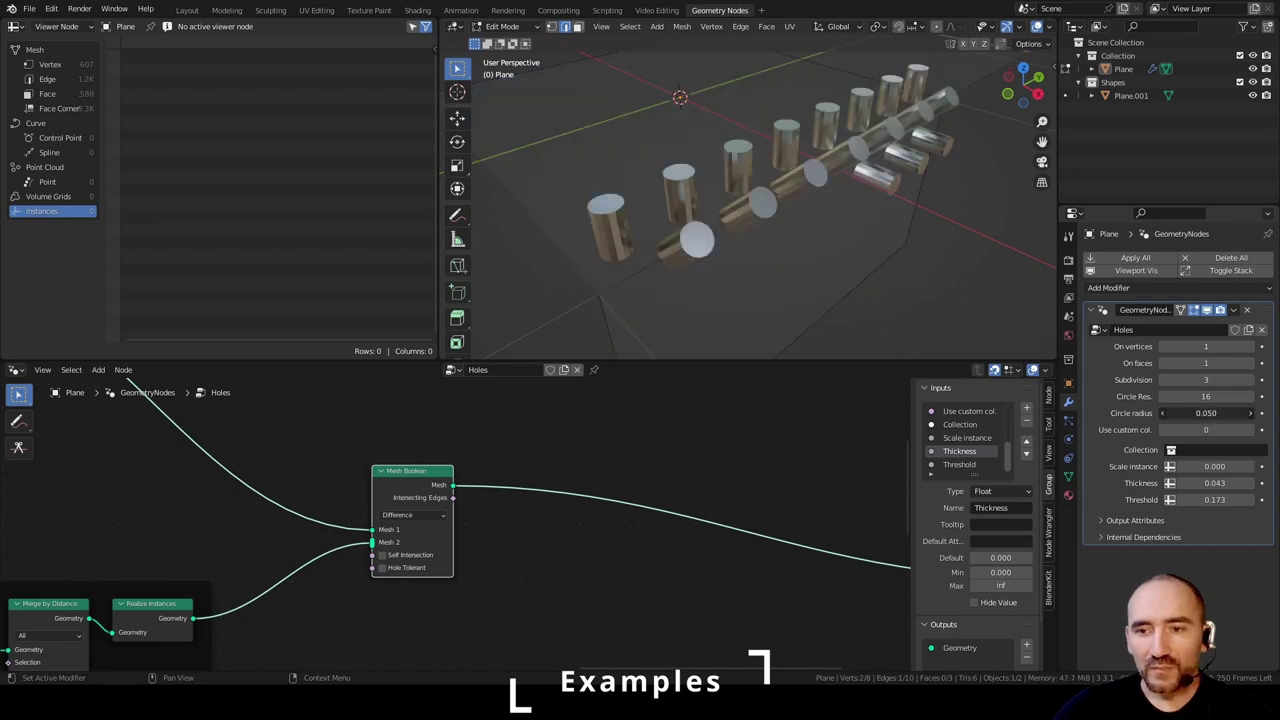
type("0.0")
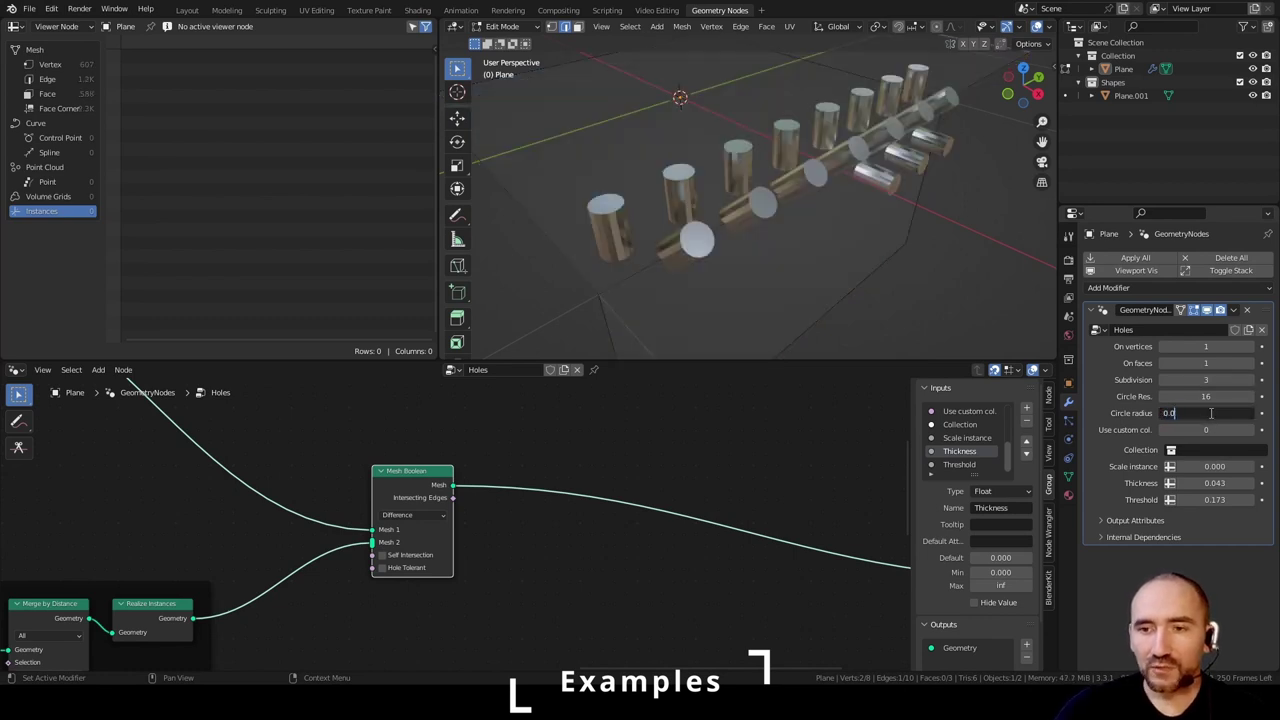
type("4")
key("BackSpace")
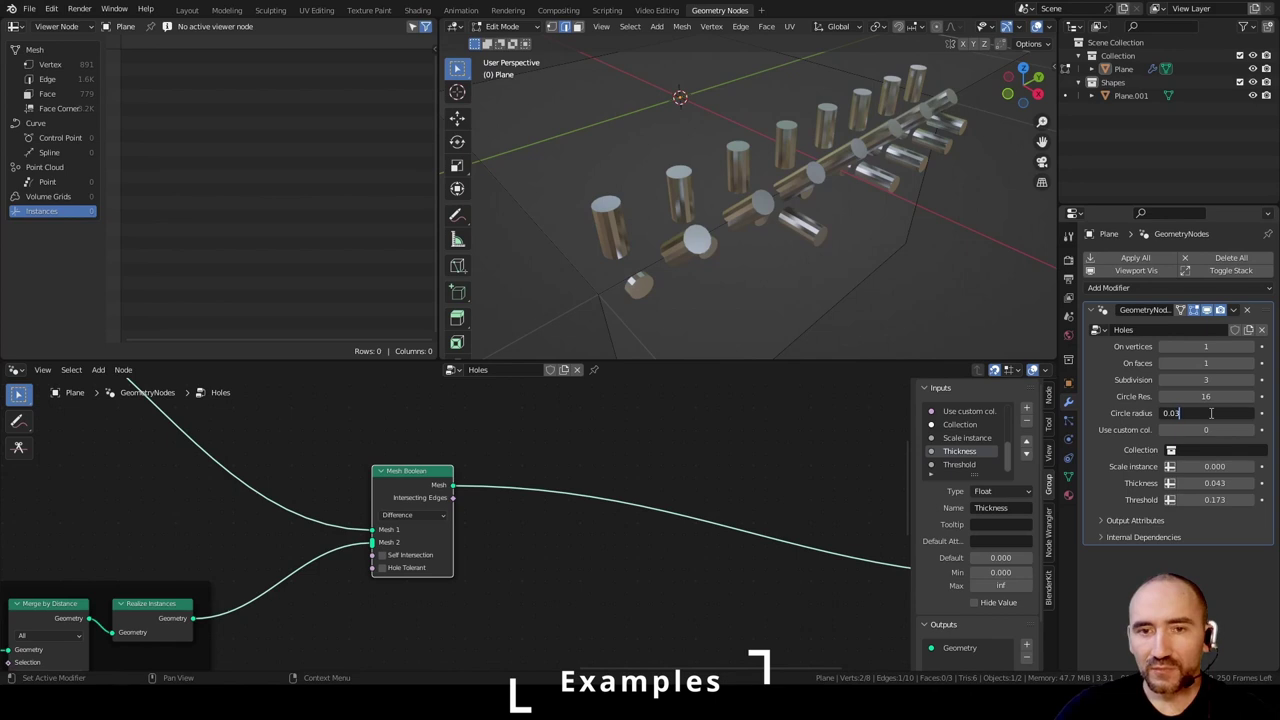
type("3")
- Set the Holes modifier's Thickness to 0.02 and its Subdivision to 3
left_click(1216, 482)
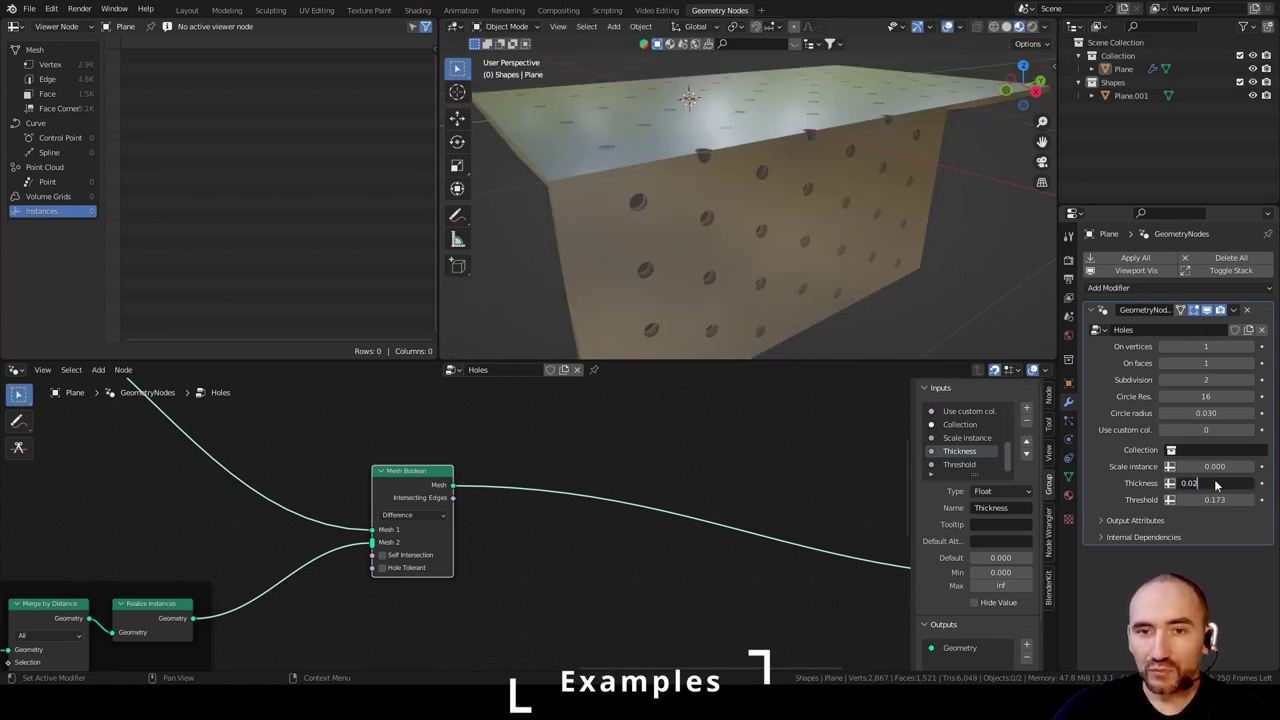
key("Return")
left_click(1252, 380)
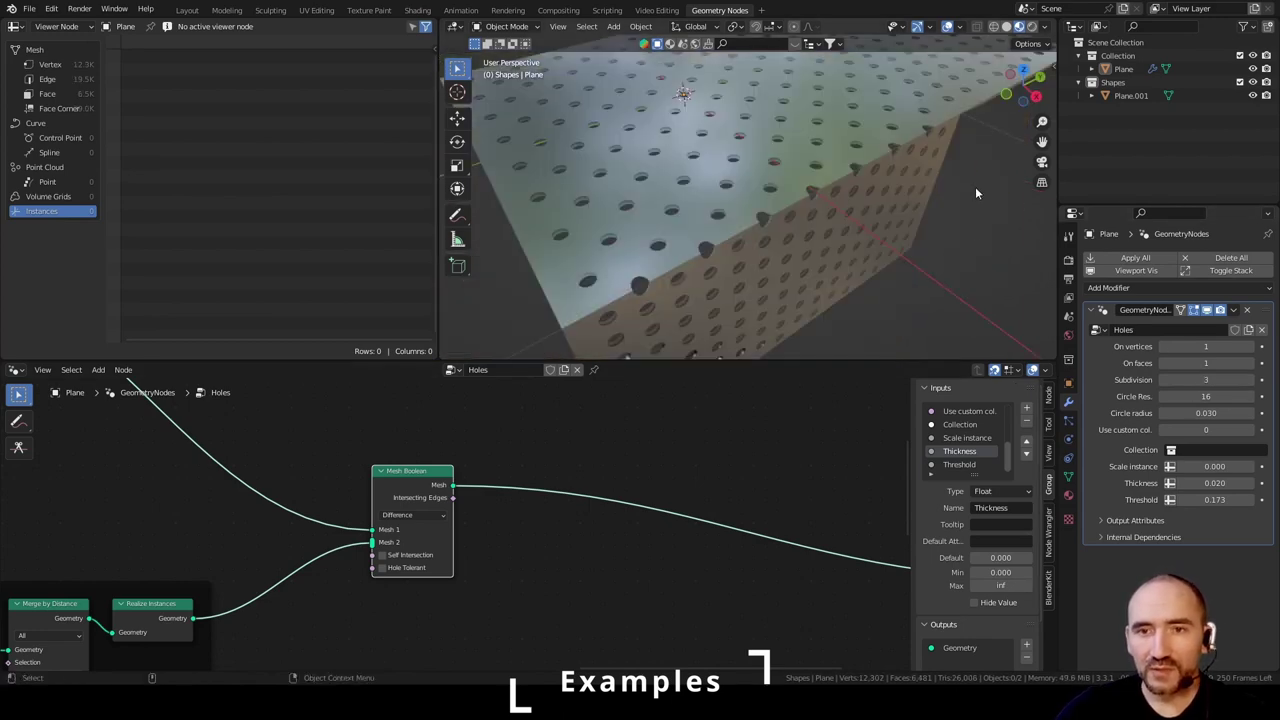
middle_click_drag(975, 186, 849, 217)
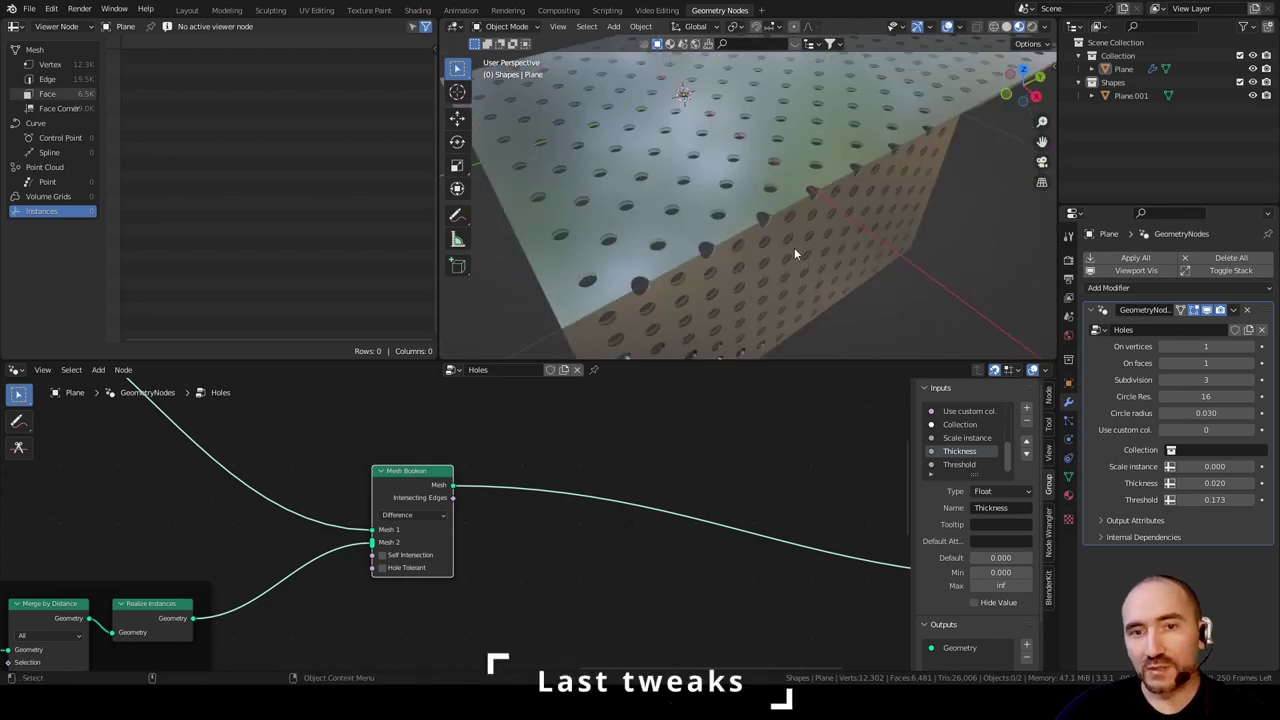
middle_click_drag(794, 248, 820, 225)
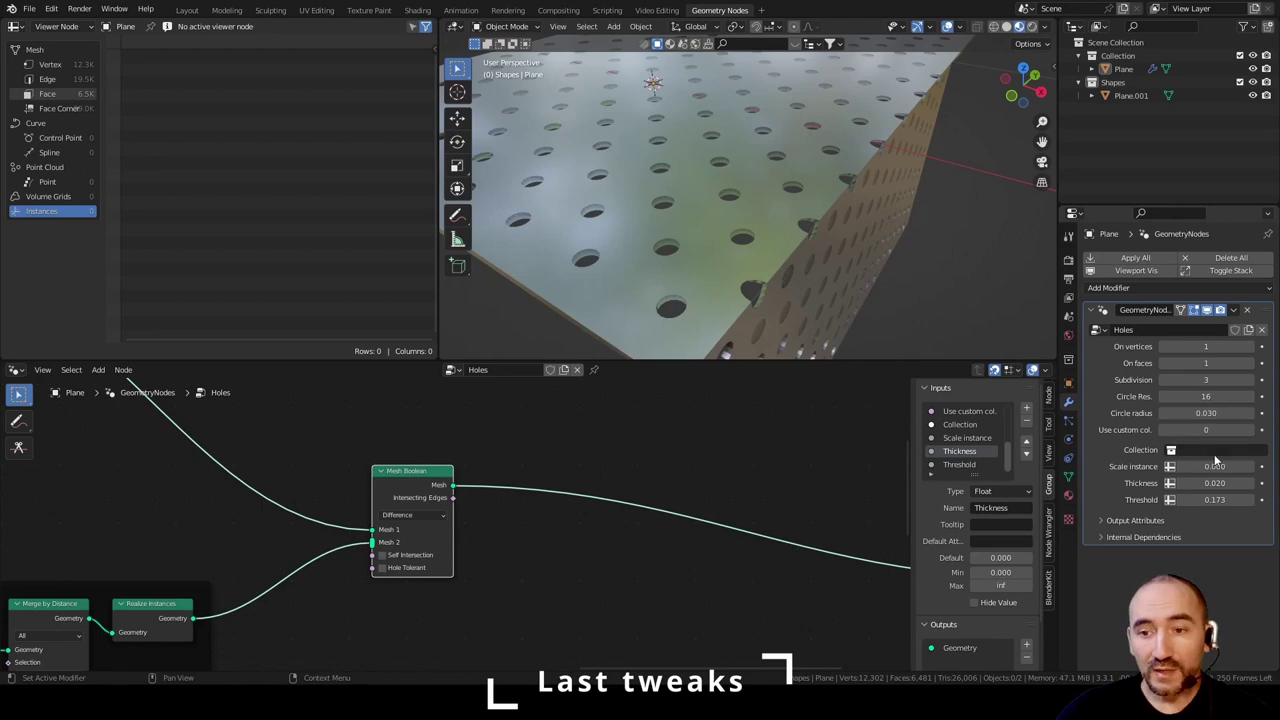
- Add a reroute on the Float Switch's Output link and connect it to Scale of Instance on Points in the Instance on faces frame
middle_click_drag(292, 543, 668, 406)
middle_click_drag(140, 507, 566, 440)
middle_click_drag(272, 522, 600, 465)
middle_click_drag(170, 560, 543, 455)
scroll(603, 496, "up", 2)
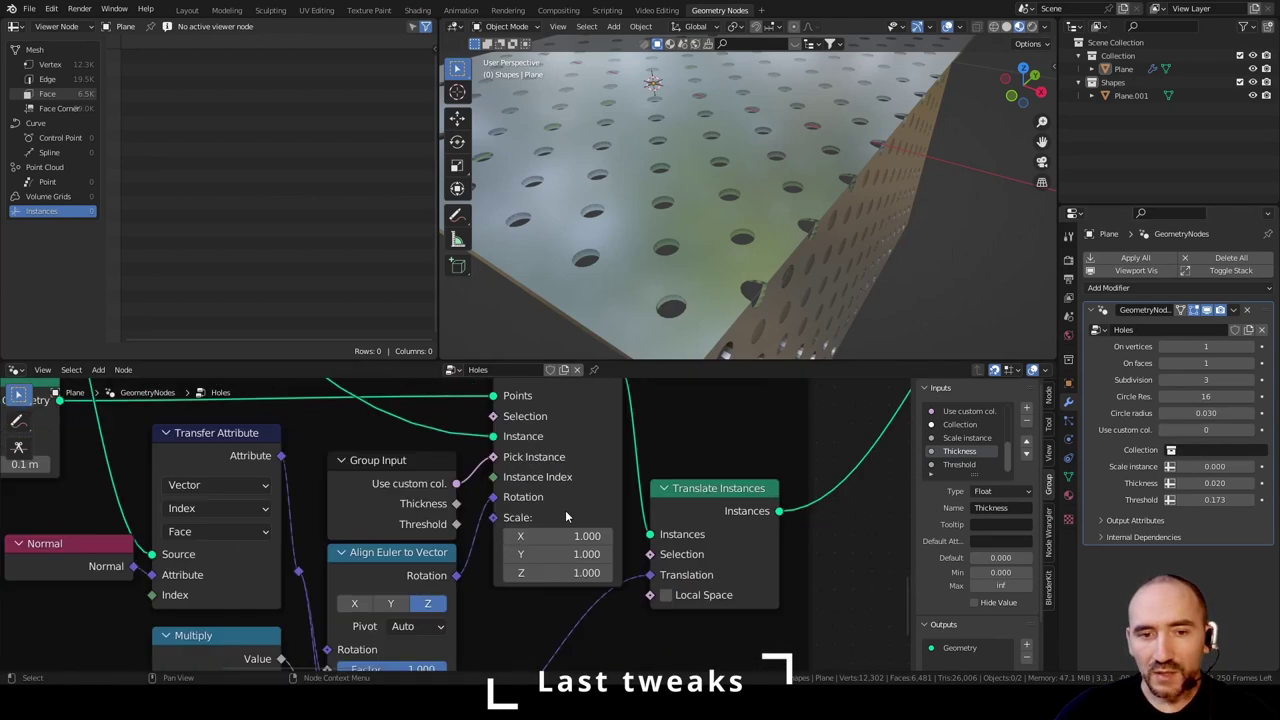
scroll(535, 555, "down", 2)
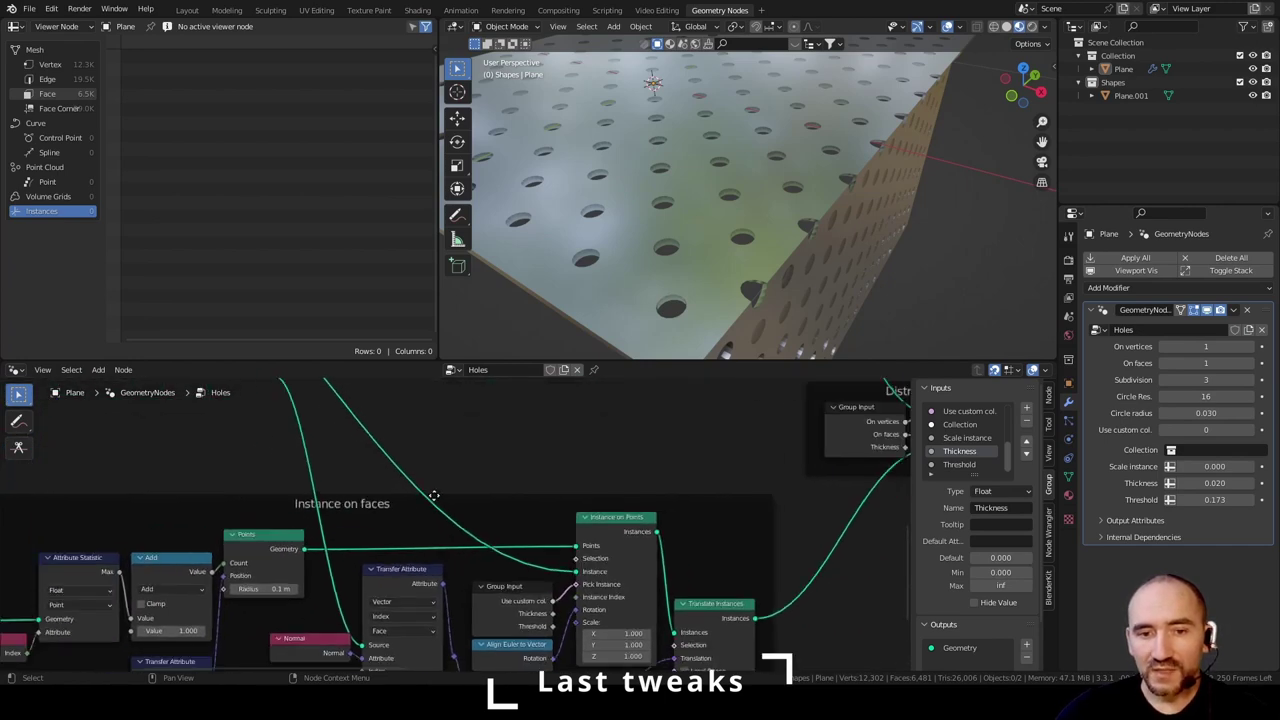
scroll(595, 636, "up", 2)
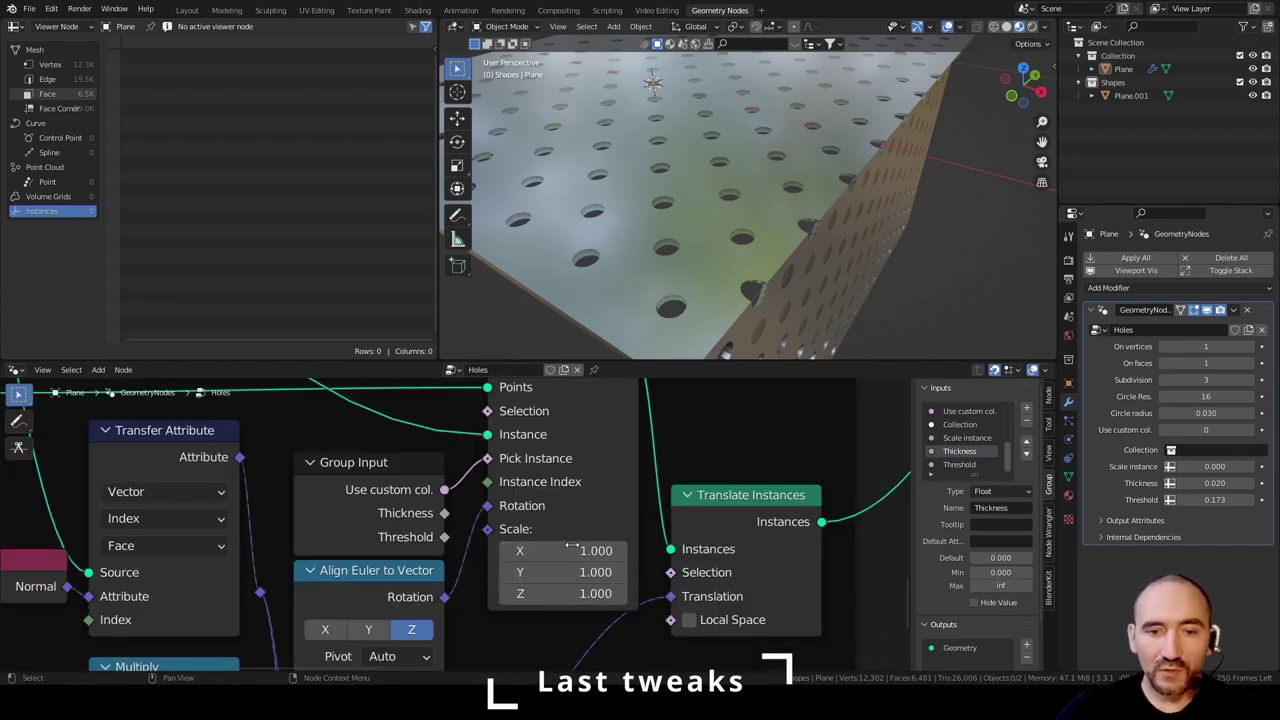
scroll(553, 571, "down", 2)
scroll(465, 520, "down", 3)
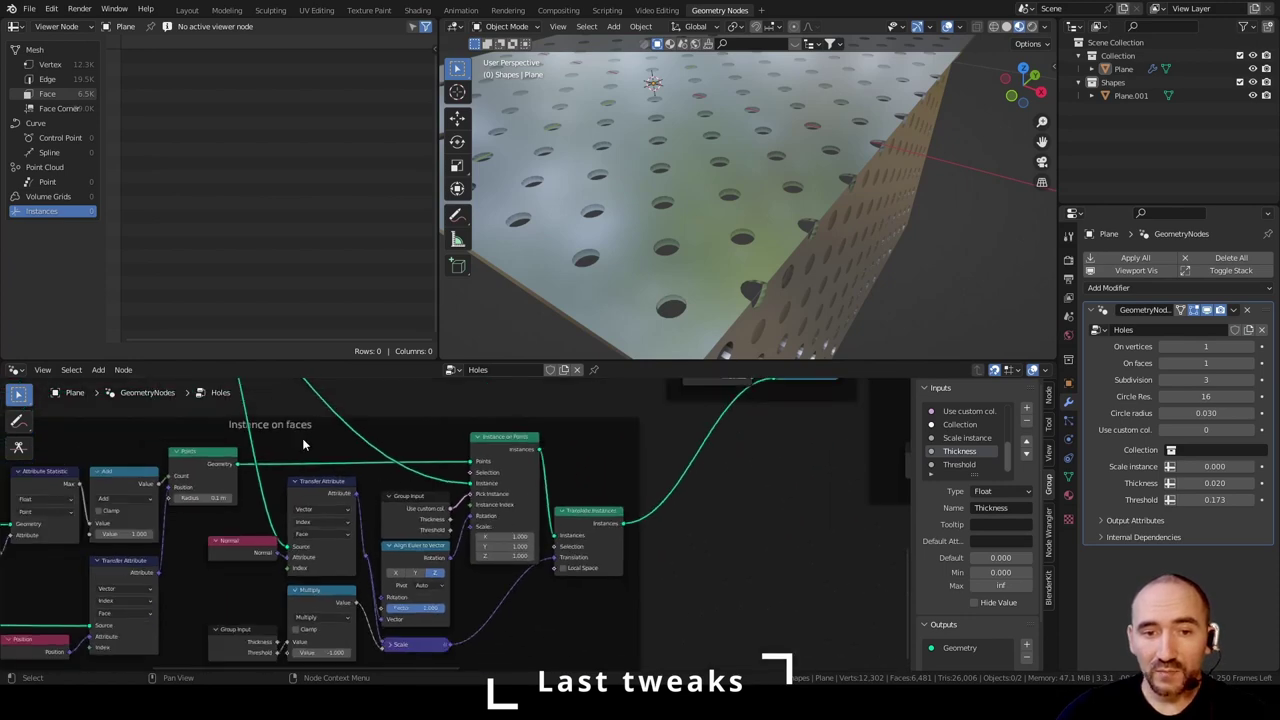
middle_click_drag(302, 438, 530, 656)
right_click_drag(330, 412, 332, 440, "shift")
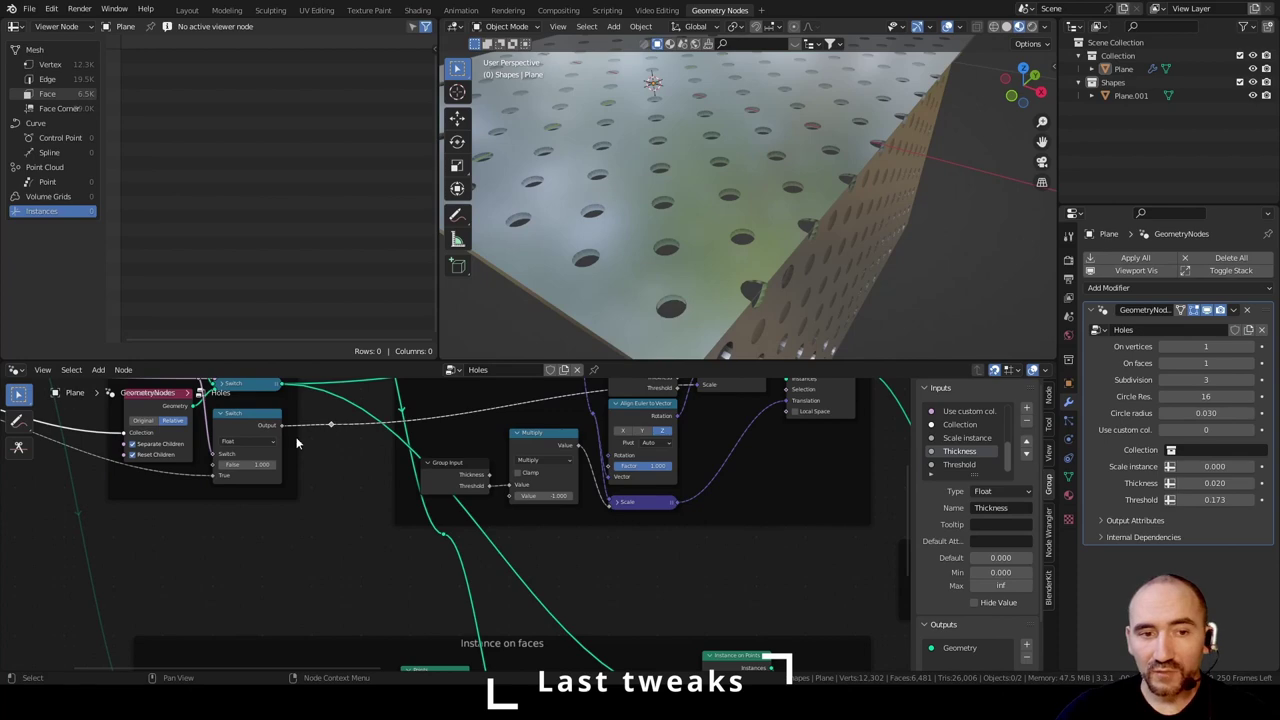
middle_click_drag(297, 443, 214, 434)
left_click_drag(230, 434, 606, 527)
- Set Use custom col. to 1, choose the Shapes collection, and set Scale instance to 1
scroll(621, 524, "down", 5)
middle_click_drag(725, 472, 325, 536)
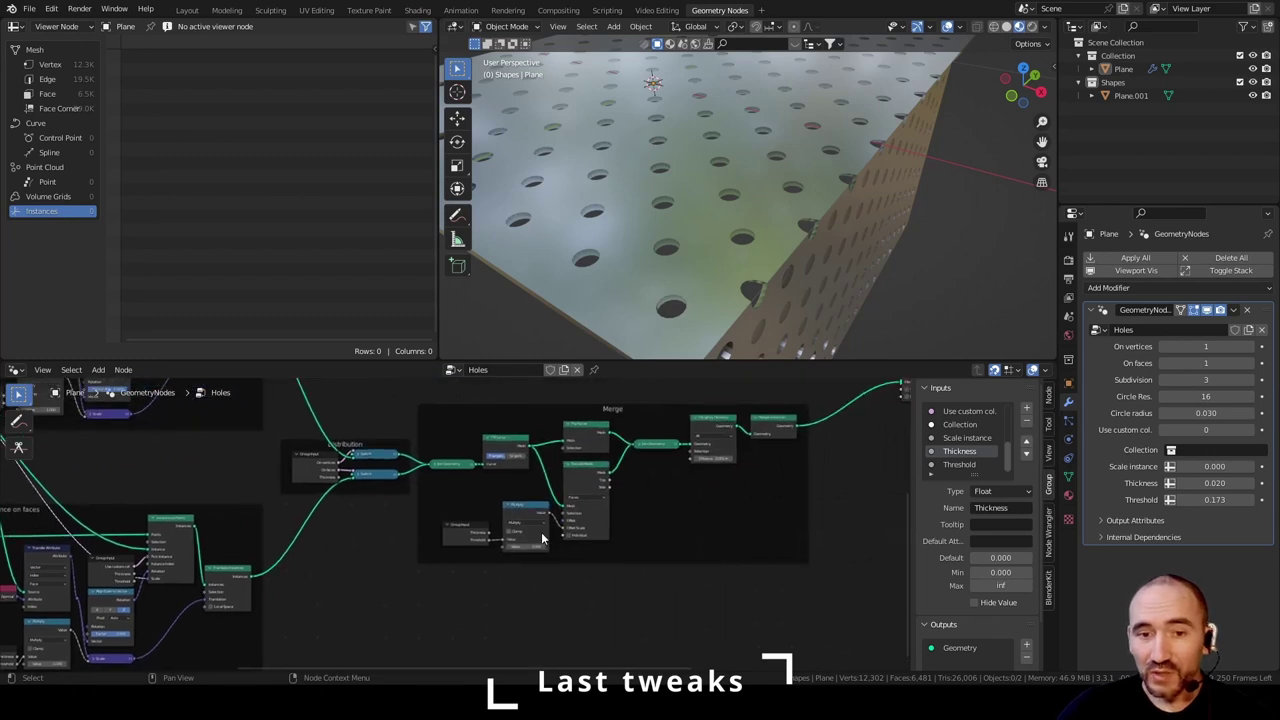
scroll(542, 538, "up", 9)
middle_click_drag(535, 541, 430, 510)
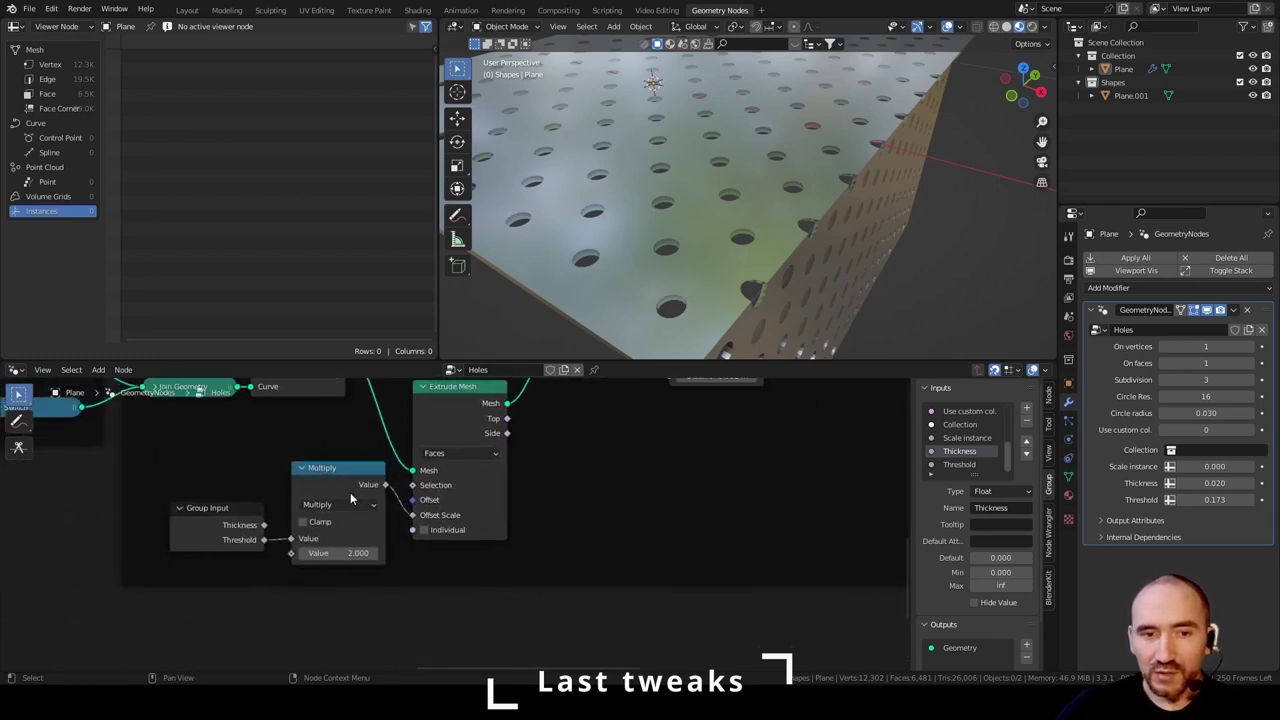
left_click(1254, 430)
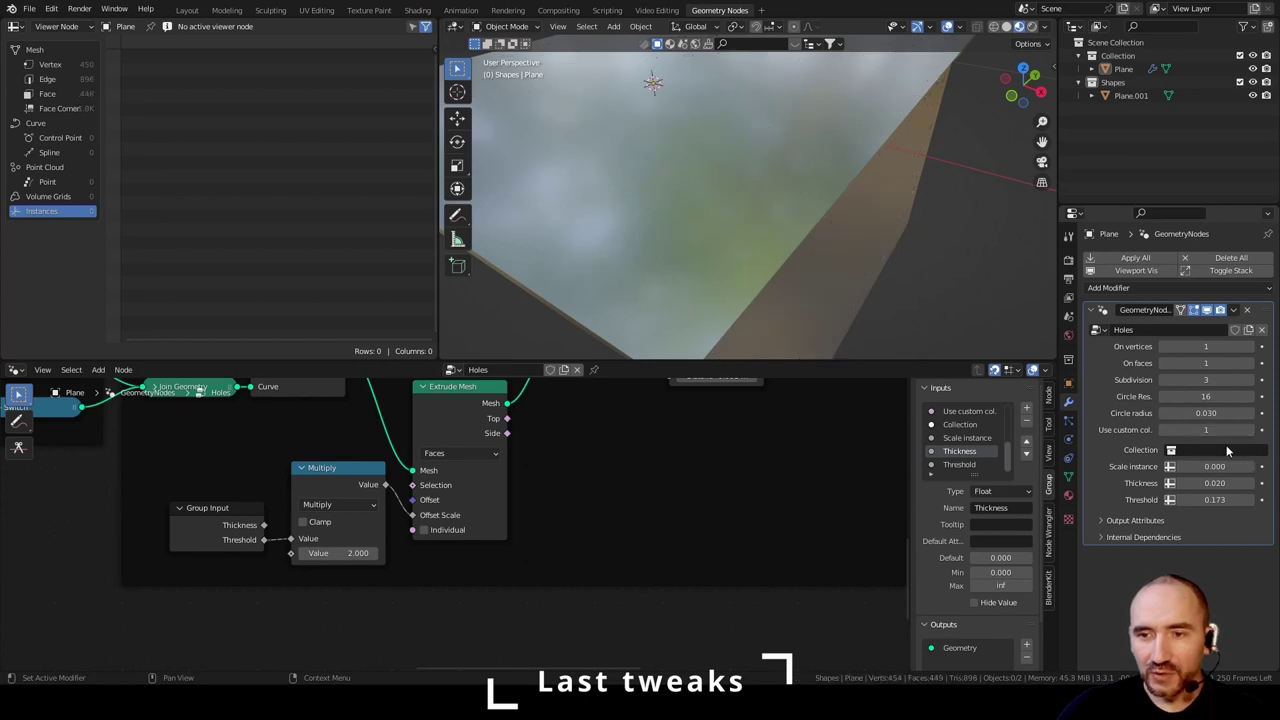
left_click(1180, 452)
left_click(1205, 484)
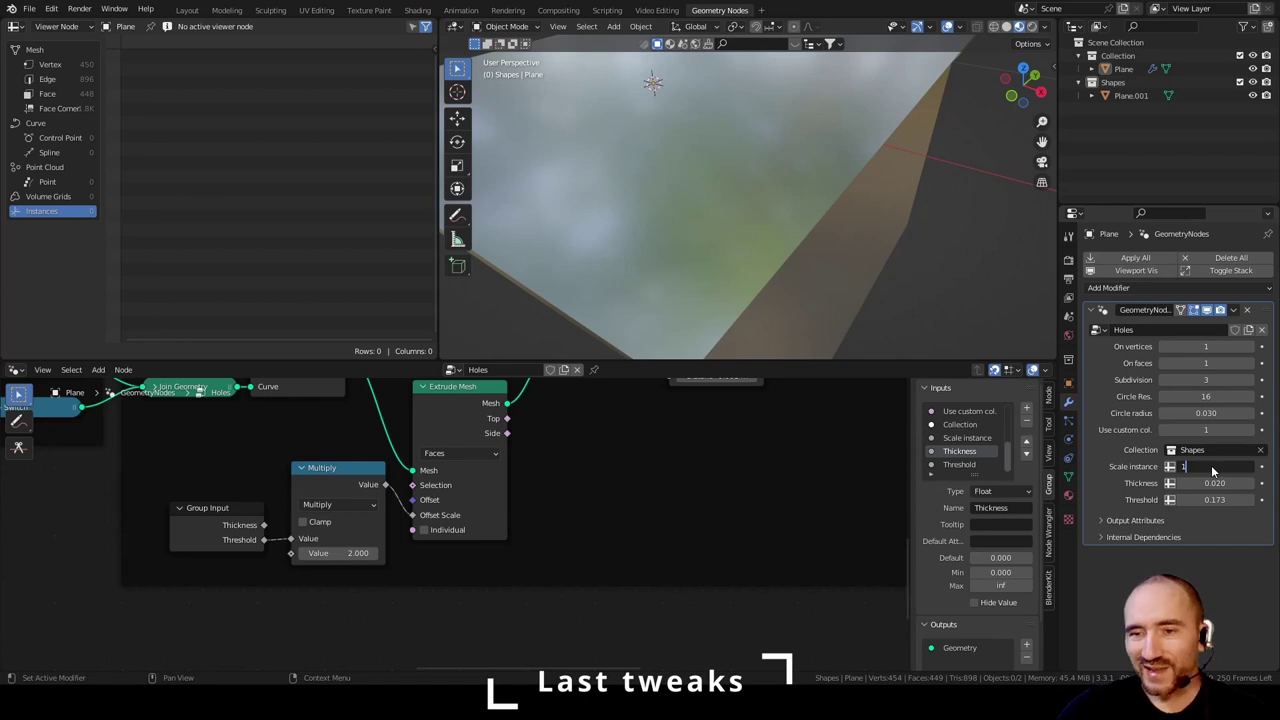
key("Return")
- Reselect the large plane that carries the Holes modifier and set its Scale instance to 0.05
scroll(798, 137, "down", 6)
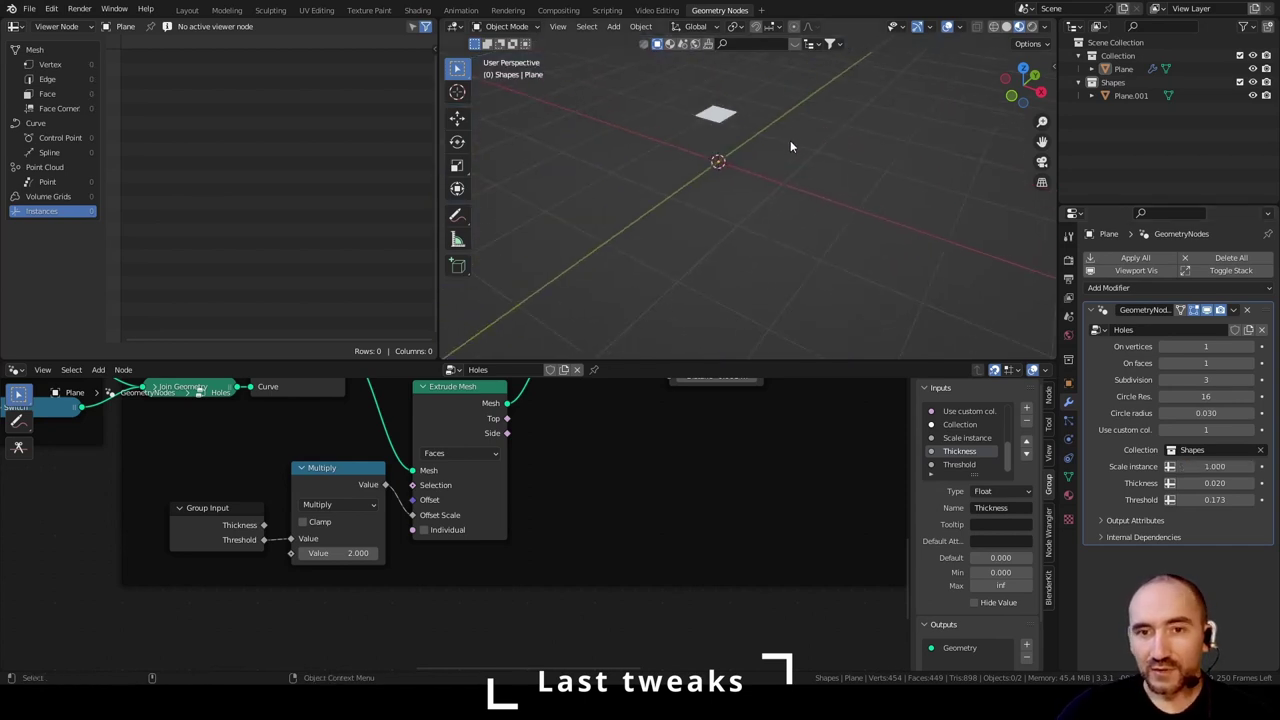
scroll(770, 135, "up", 2)
left_click(697, 70)
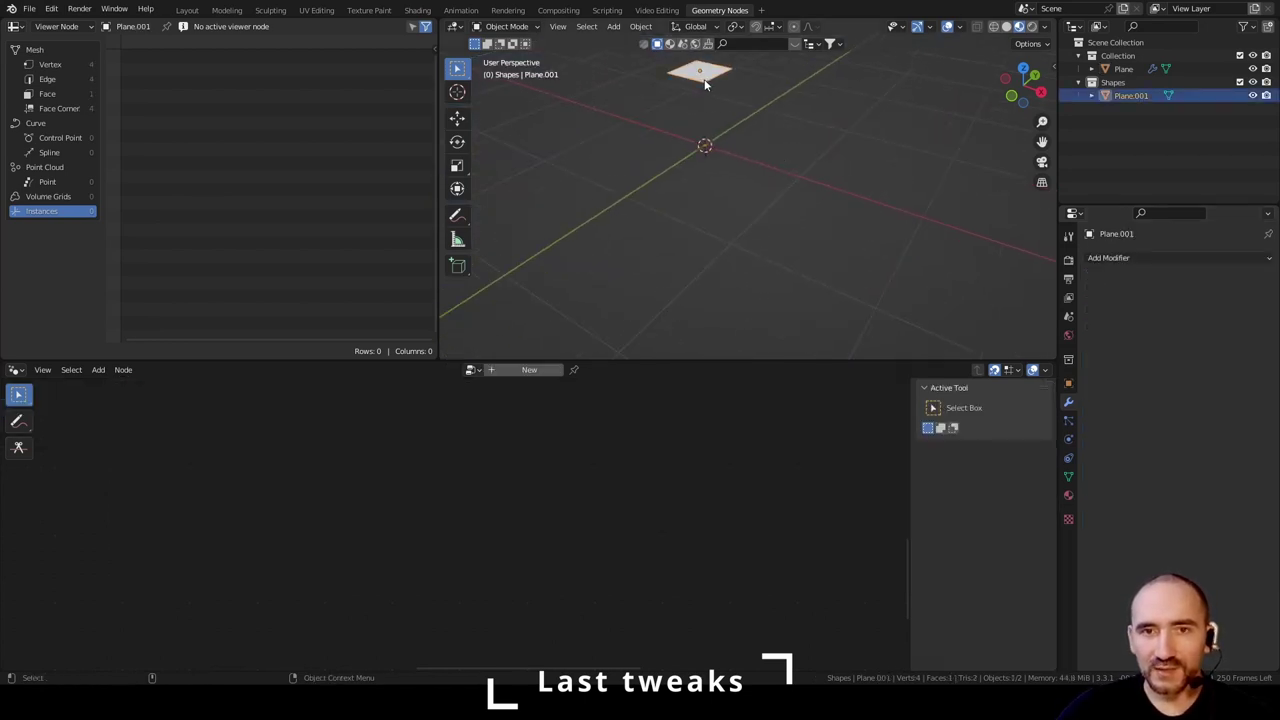
type("0.05")
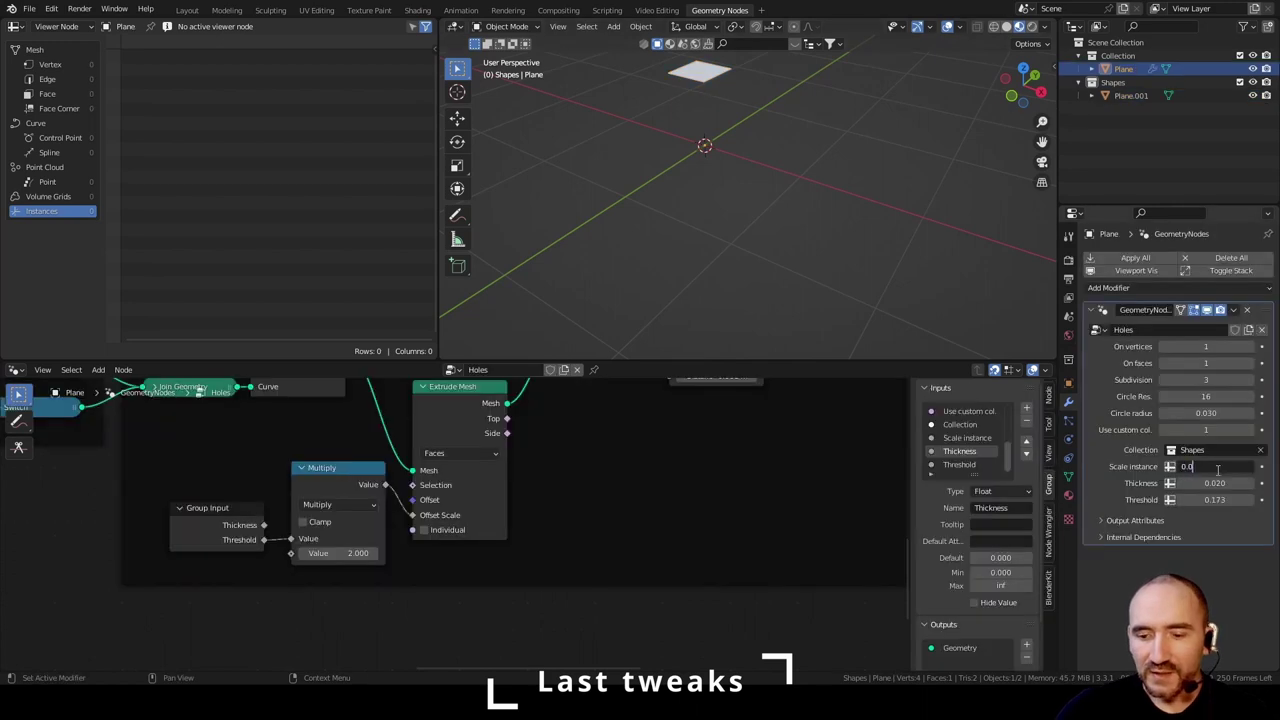
key("Return")
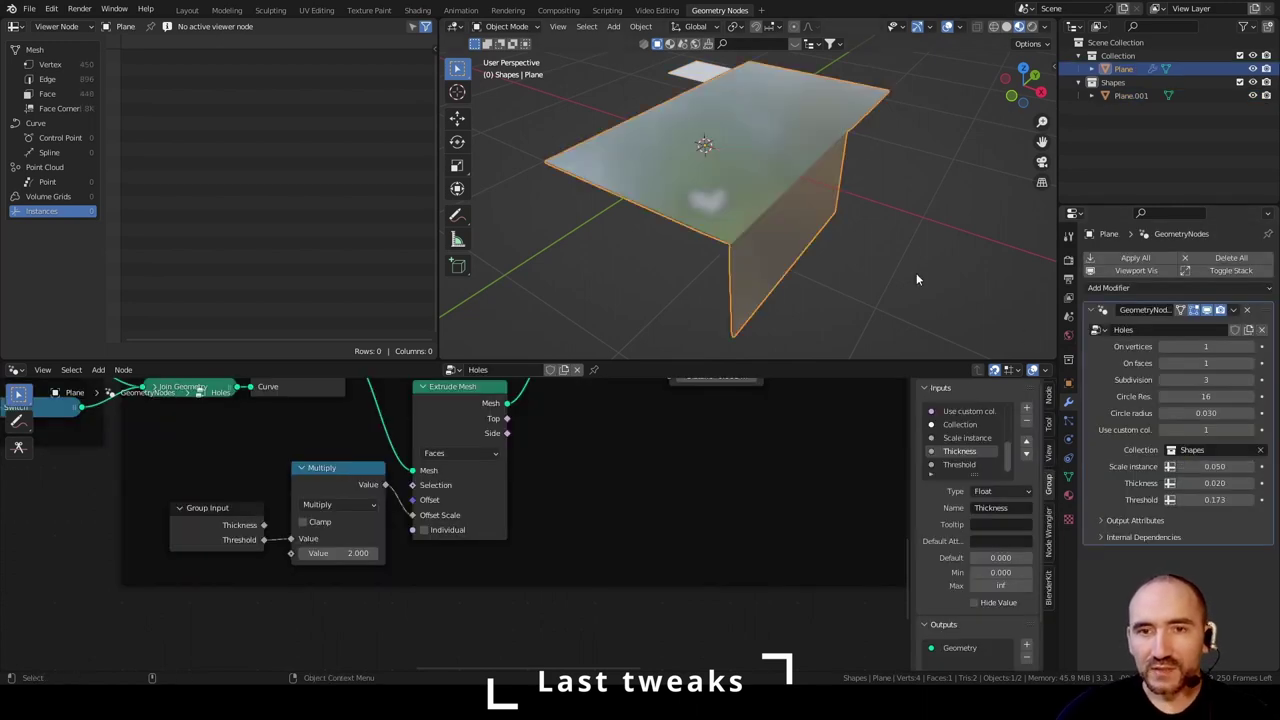
- Route the Realize Instances output in the Merge frame straight to the Group Output to preview the cutter shapes
middle_click_drag(916, 273, 886, 232)
scroll(701, 461, "down", 4)
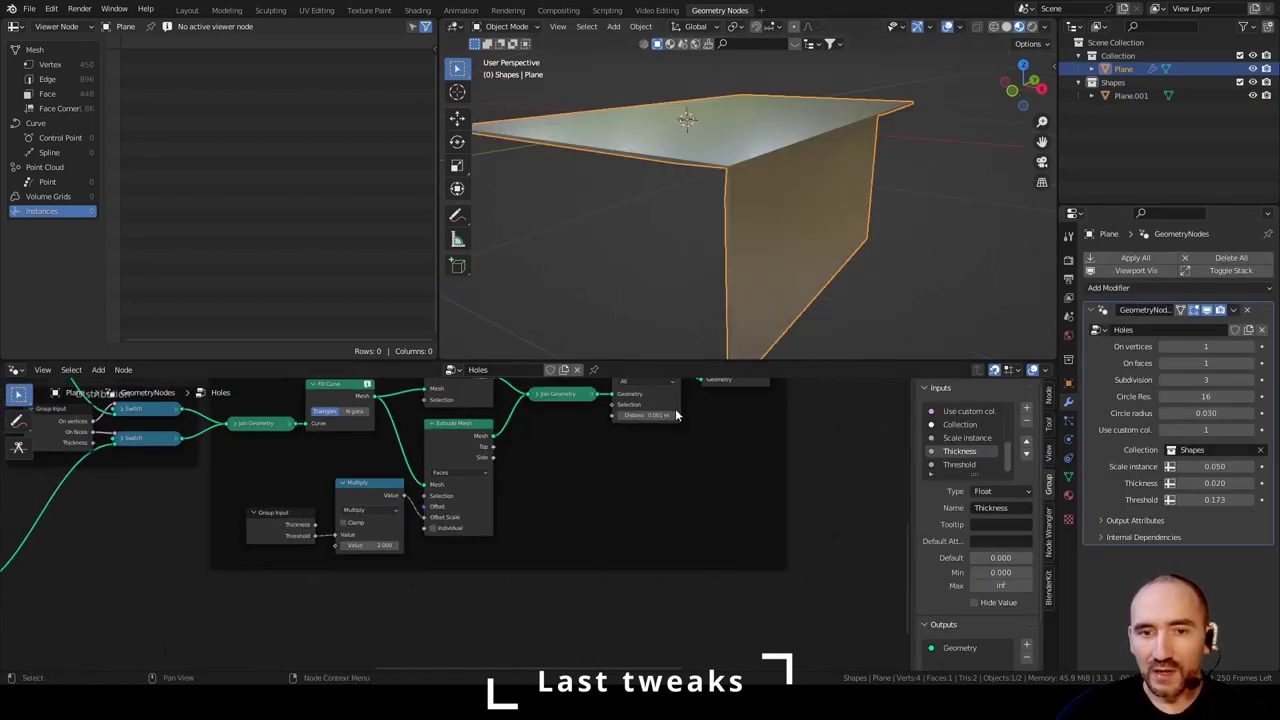
middle_click_drag(660, 430, 566, 554)
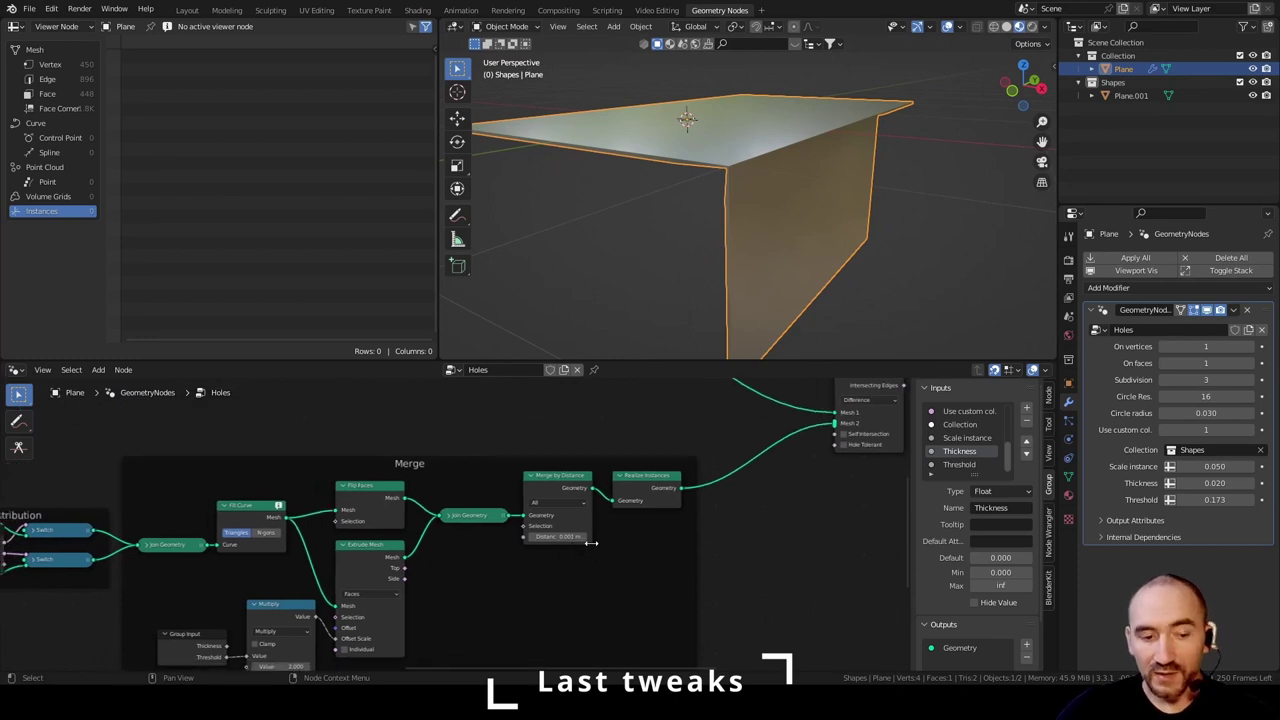
left_click(633, 477, "alt+shift")
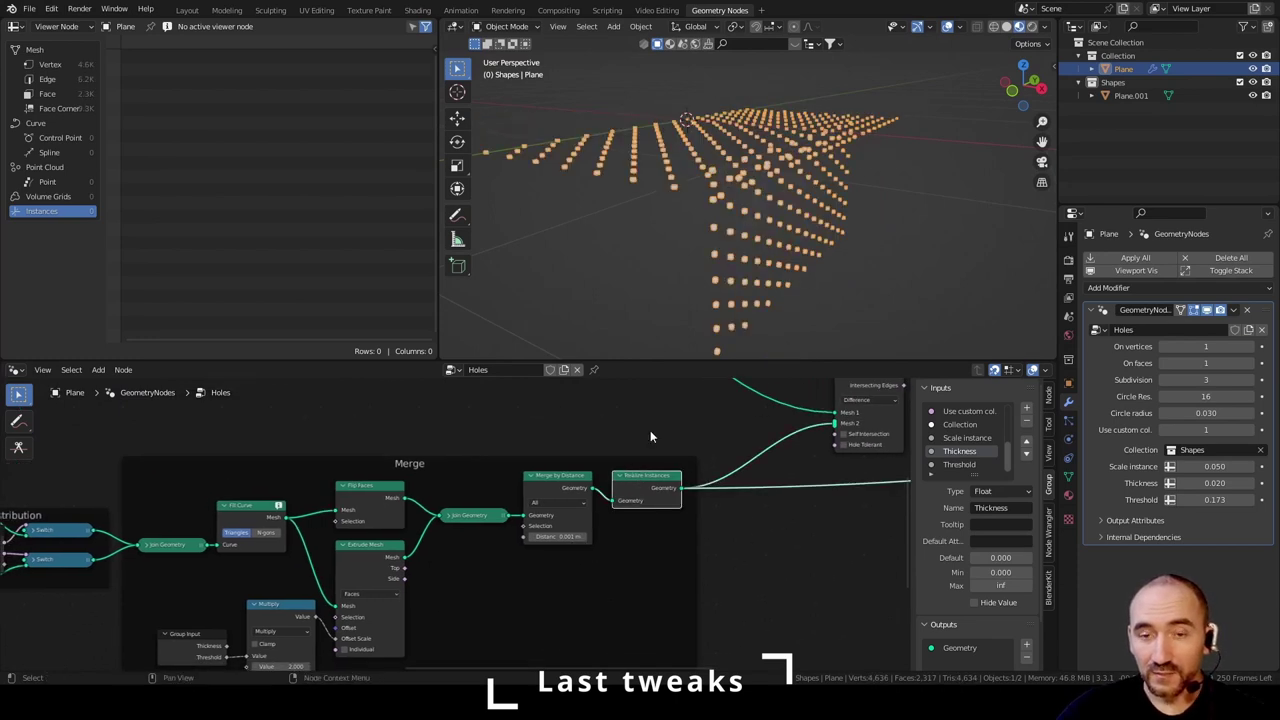
mouse_move(692, 227)
middle_mouse_down()
mouse_move(742, 209)
mouse_move(694, 241)
middle_mouse_up()
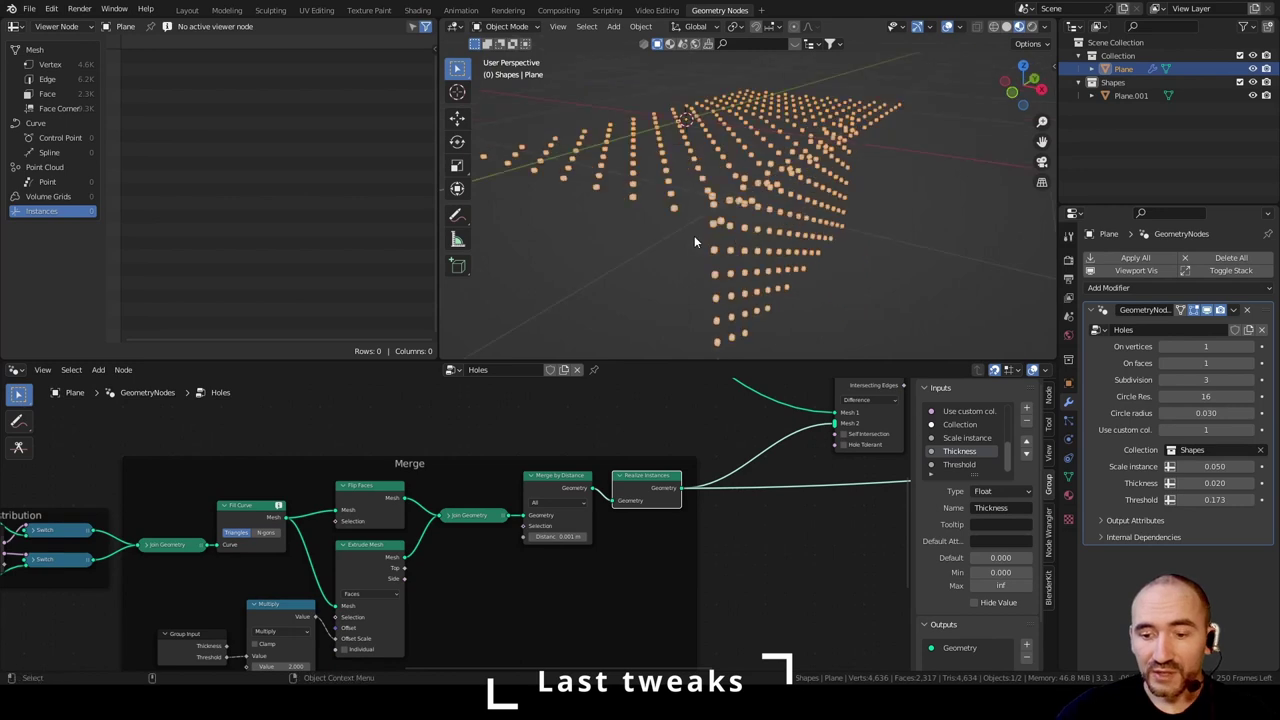
- Enter Edit Mode, view the cutters at the mesh corner from the front, and lower the Threshold to 0.052
key("KP_1")
scroll(812, 173, "up", 3)
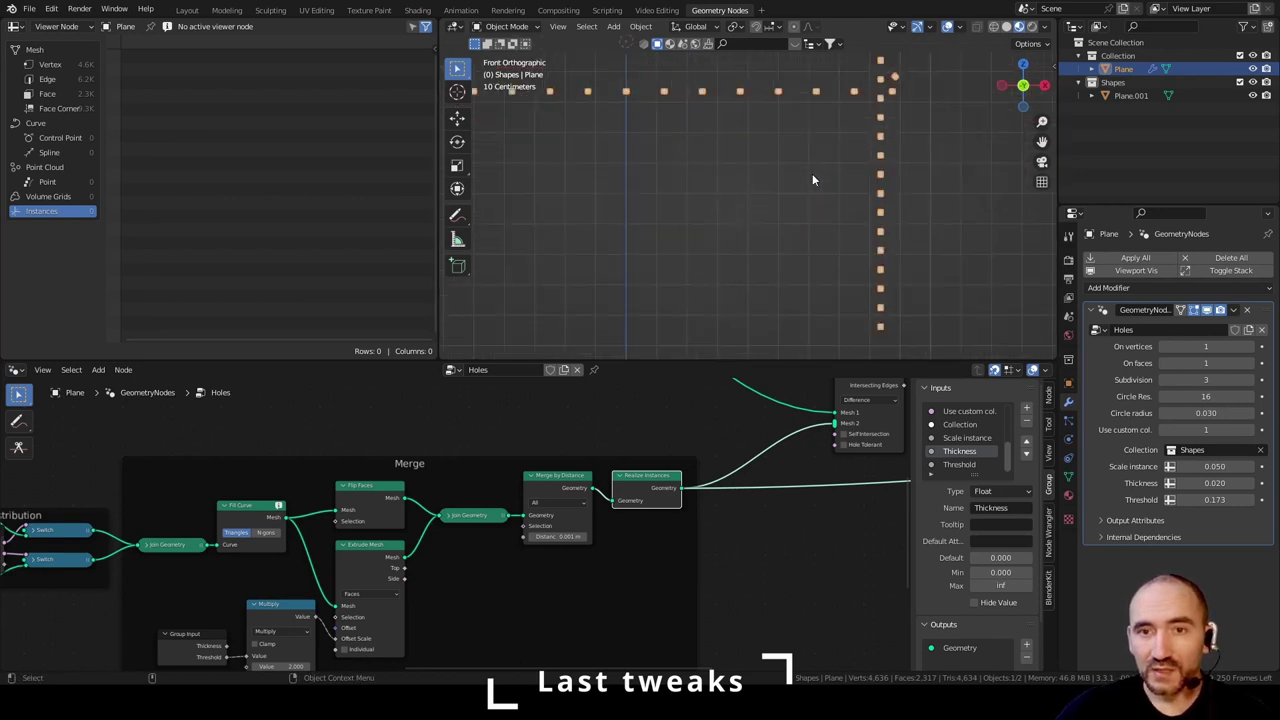
middle_click_drag(812, 173, 733, 238, "shift")
key("Tab")
scroll(694, 232, "up", 2)
middle_click_drag(824, 126, 791, 183, "shift")
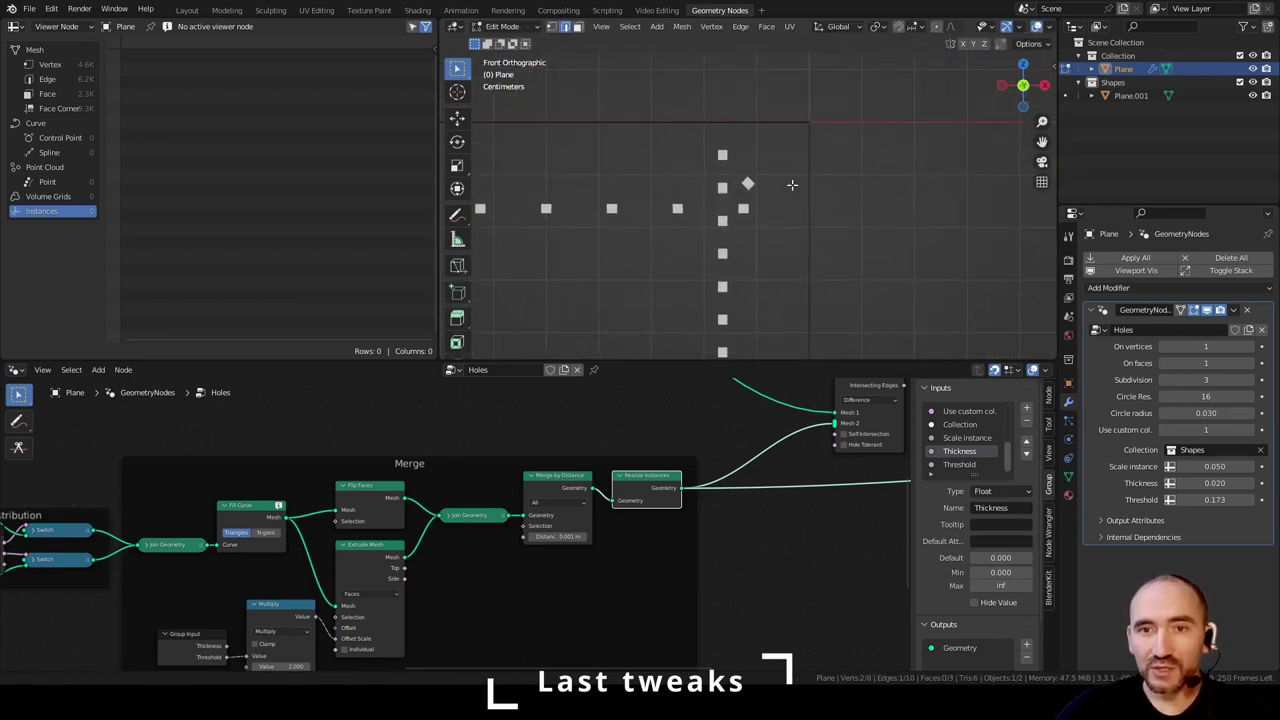
scroll(788, 187, "up", 2)
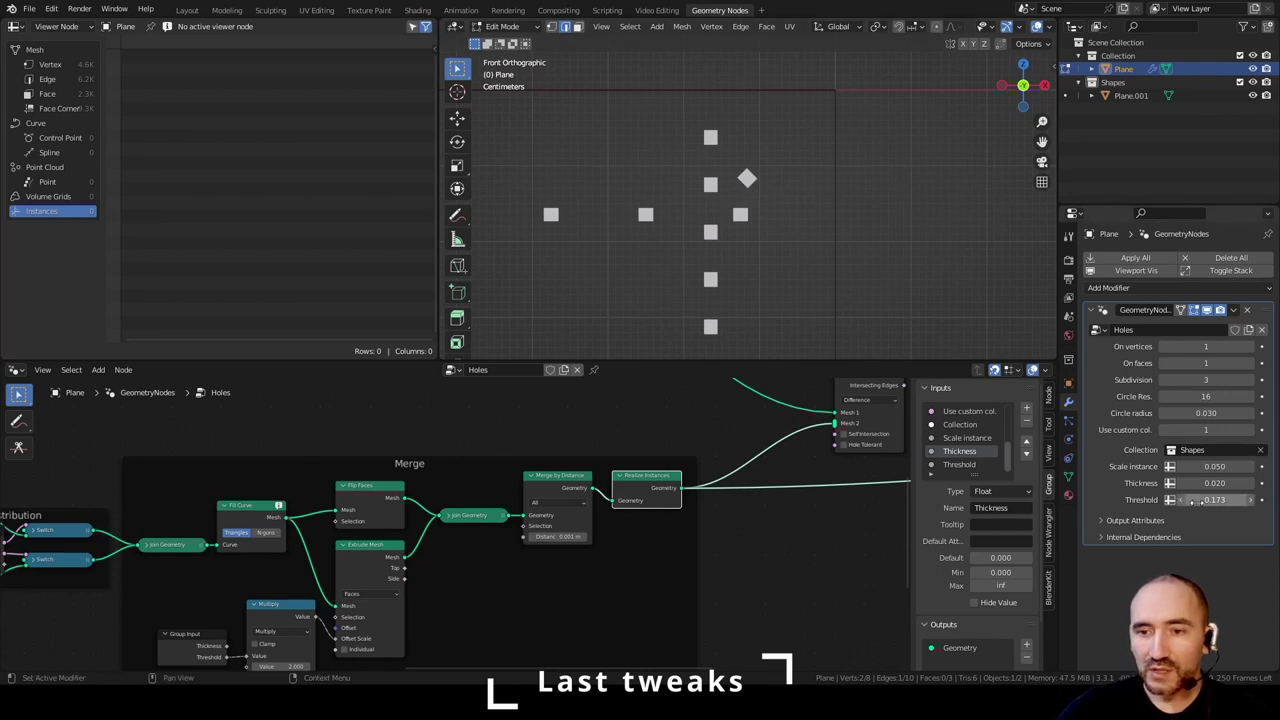
left_click_drag(1207, 499, 1176, 499)
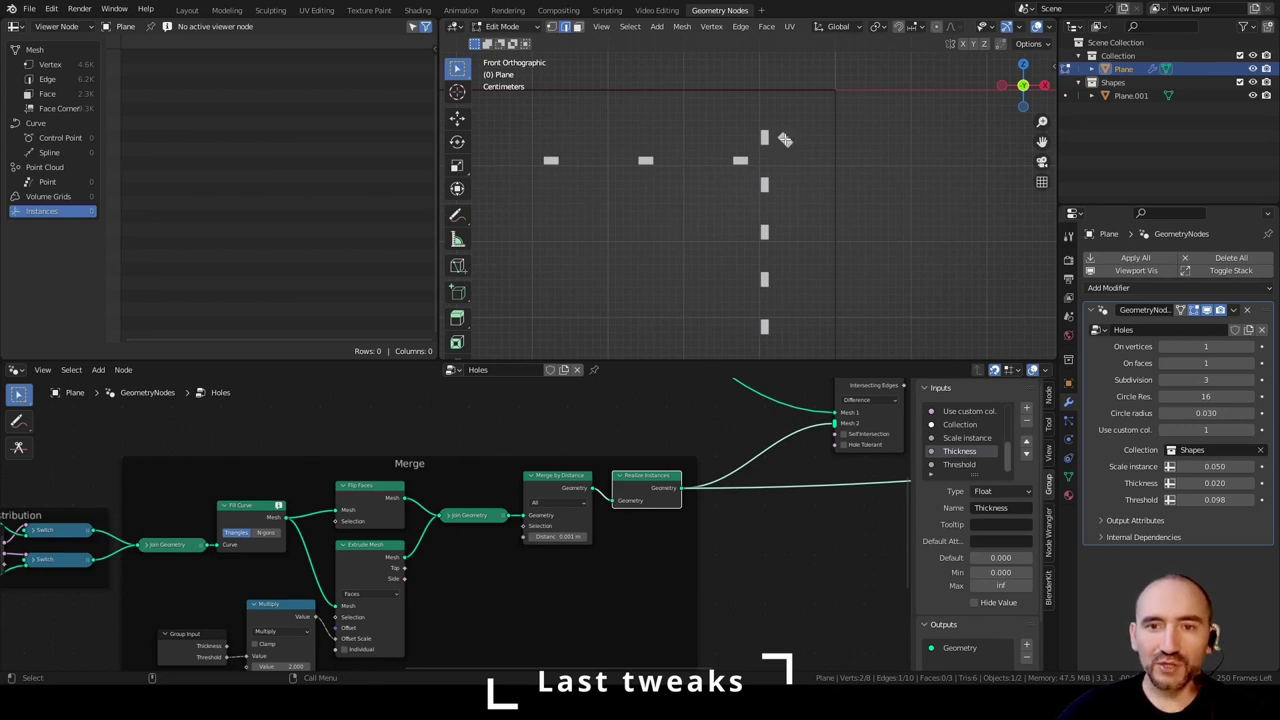
mouse_move(1214, 499)
left_mouse_down()
mouse_move(1115, 499)
mouse_move(1214, 499)
left_mouse_up()
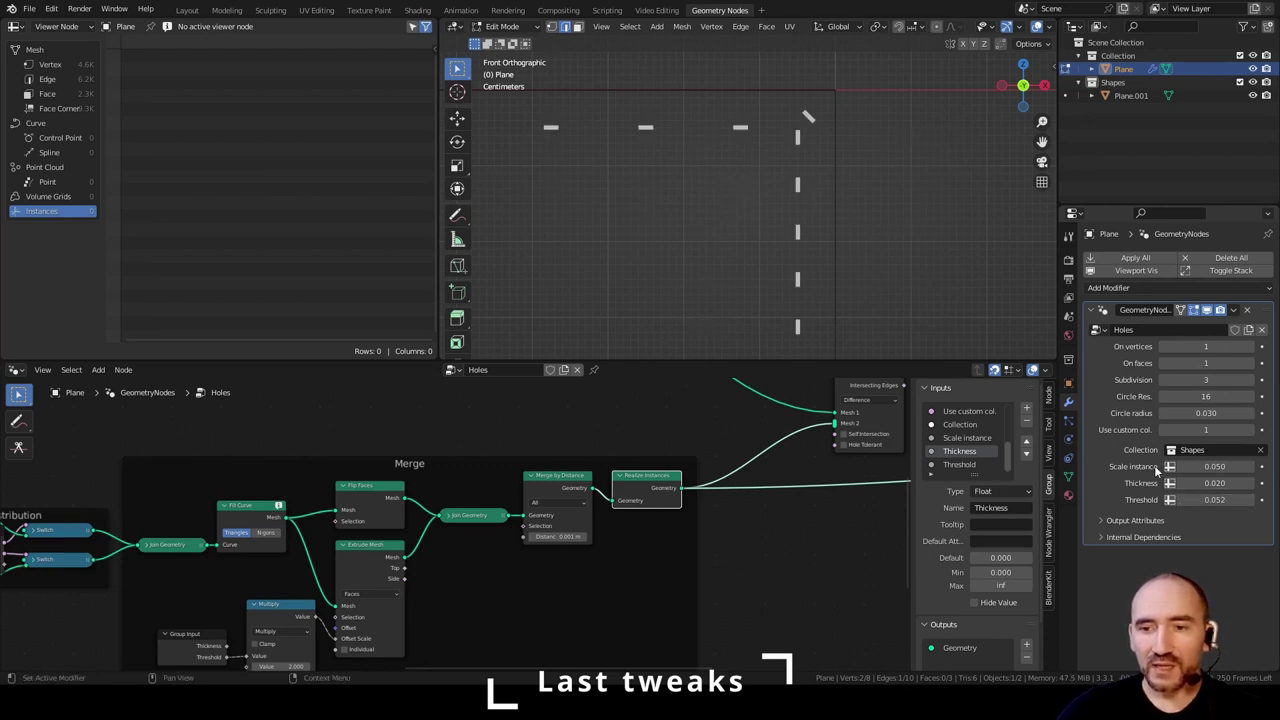
- Set Scale instance to 1 and display the cutters at the mesh corner in wireframe
scroll(240, 569, "up", 5)
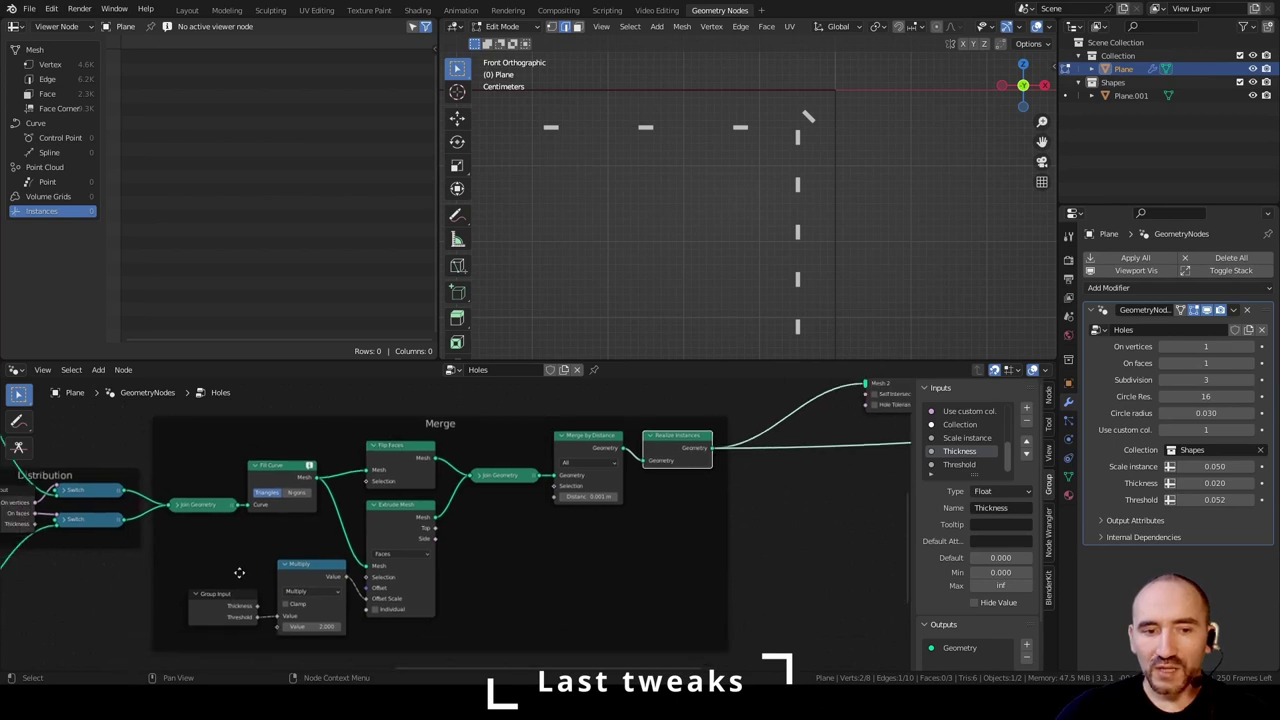
scroll(412, 475, "up", 1)
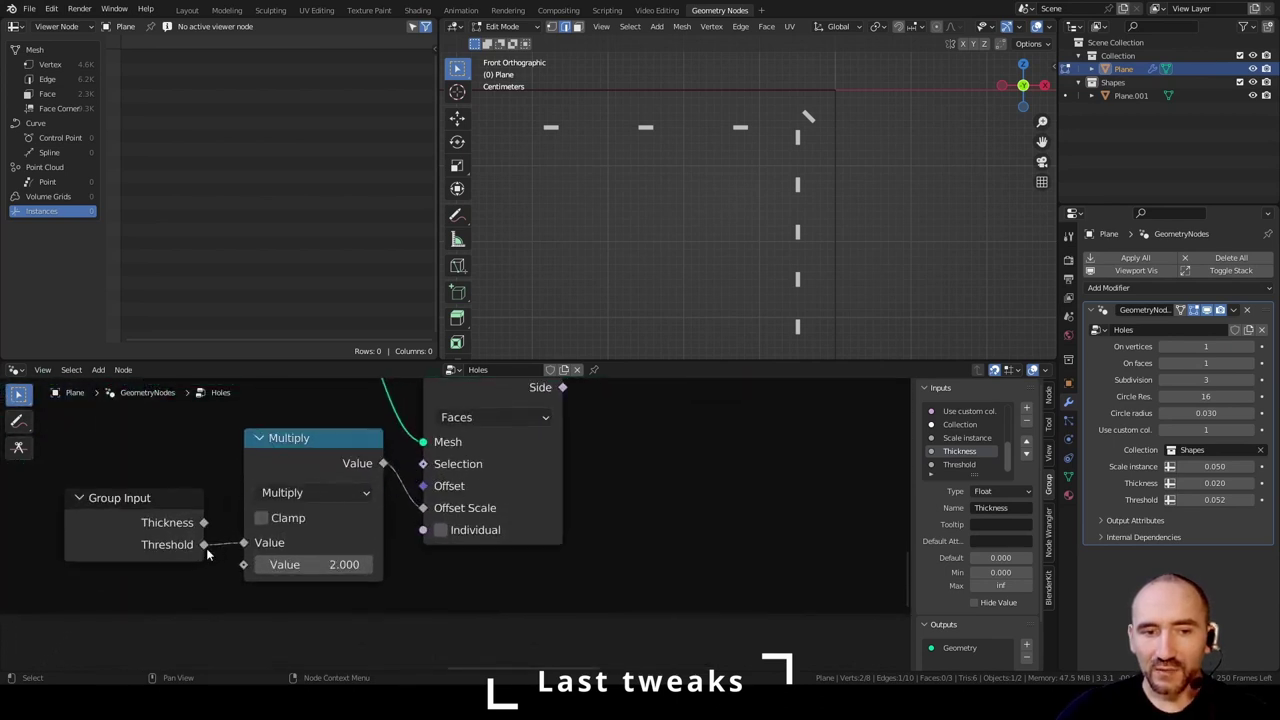
scroll(350, 494, "down", 2)
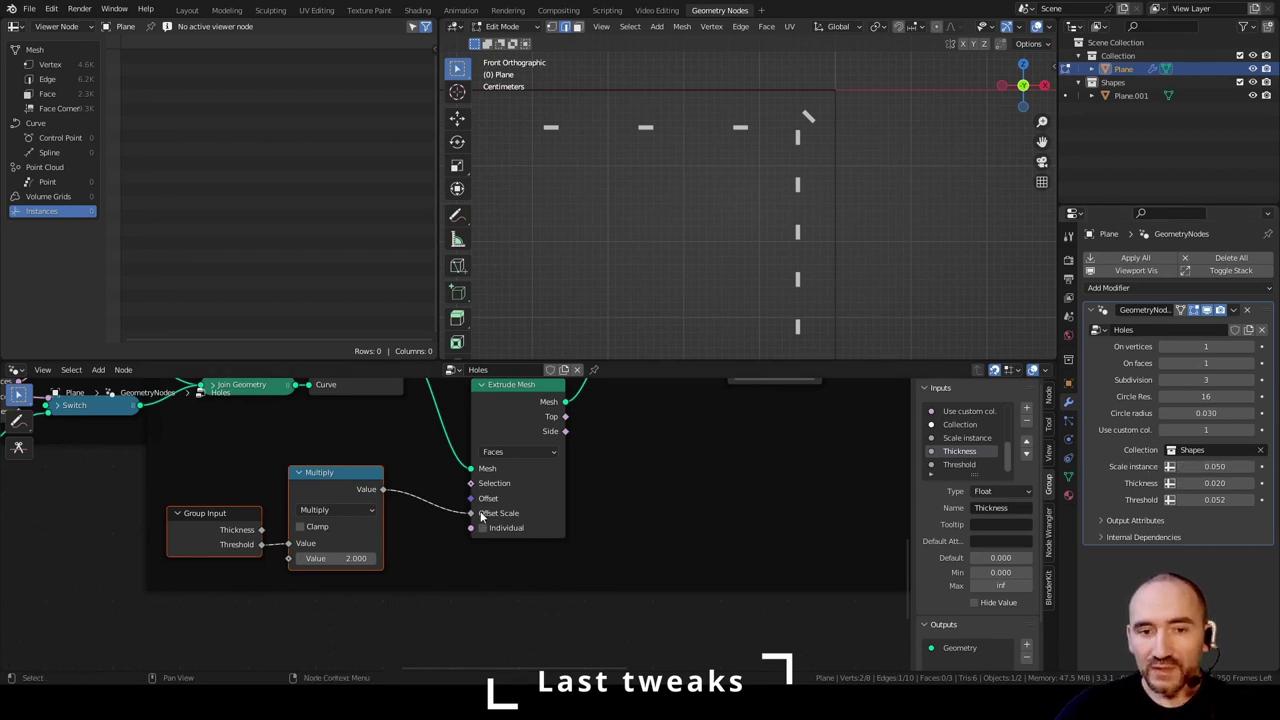
left_click(1208, 466)
type("1")
key("Return")
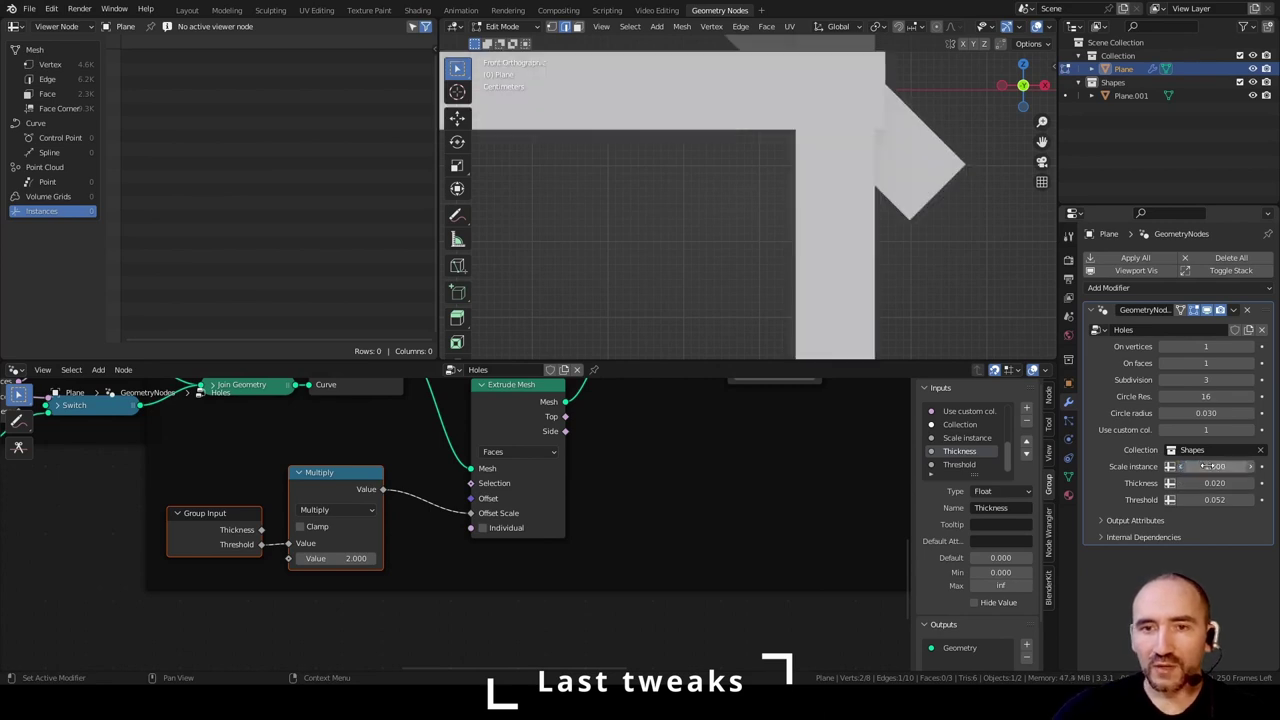
middle_click_drag(816, 82, 767, 177, "shift")
key("shift+z")
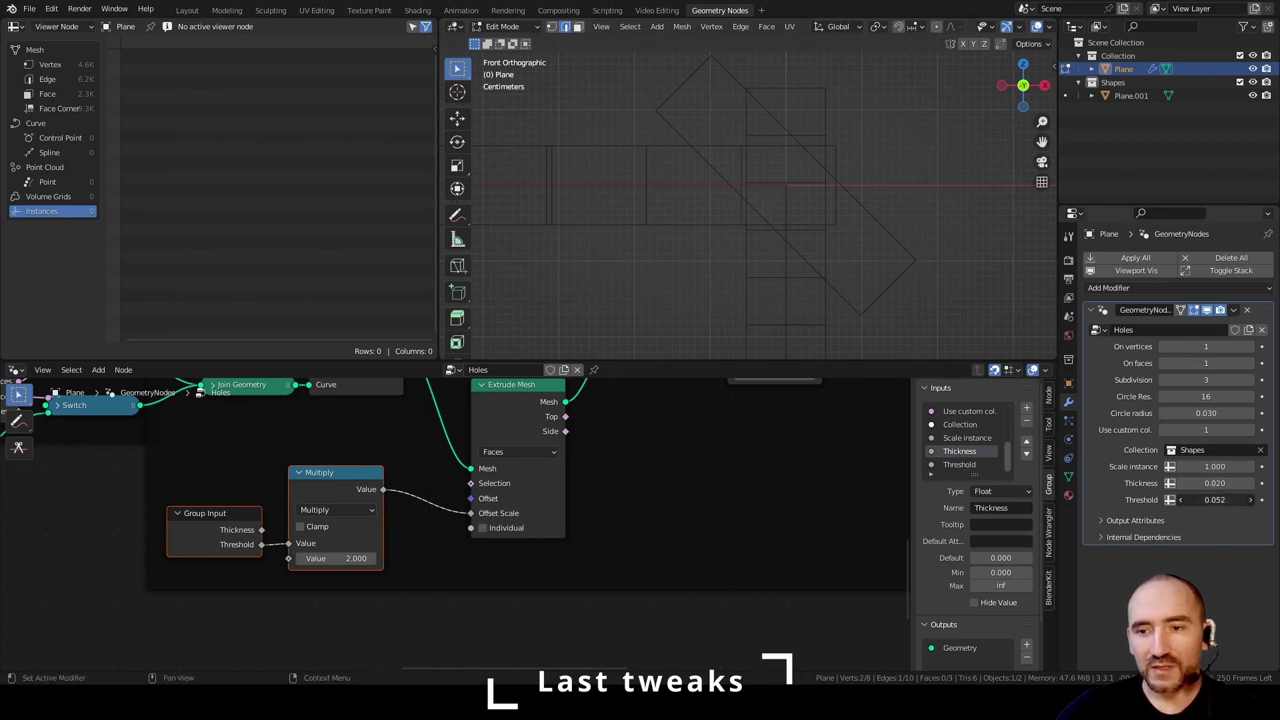
- Test the cutter thickness with the Threshold at 0 and raise it to 0.042
left_click(1211, 501)
type("0")
key("Return")
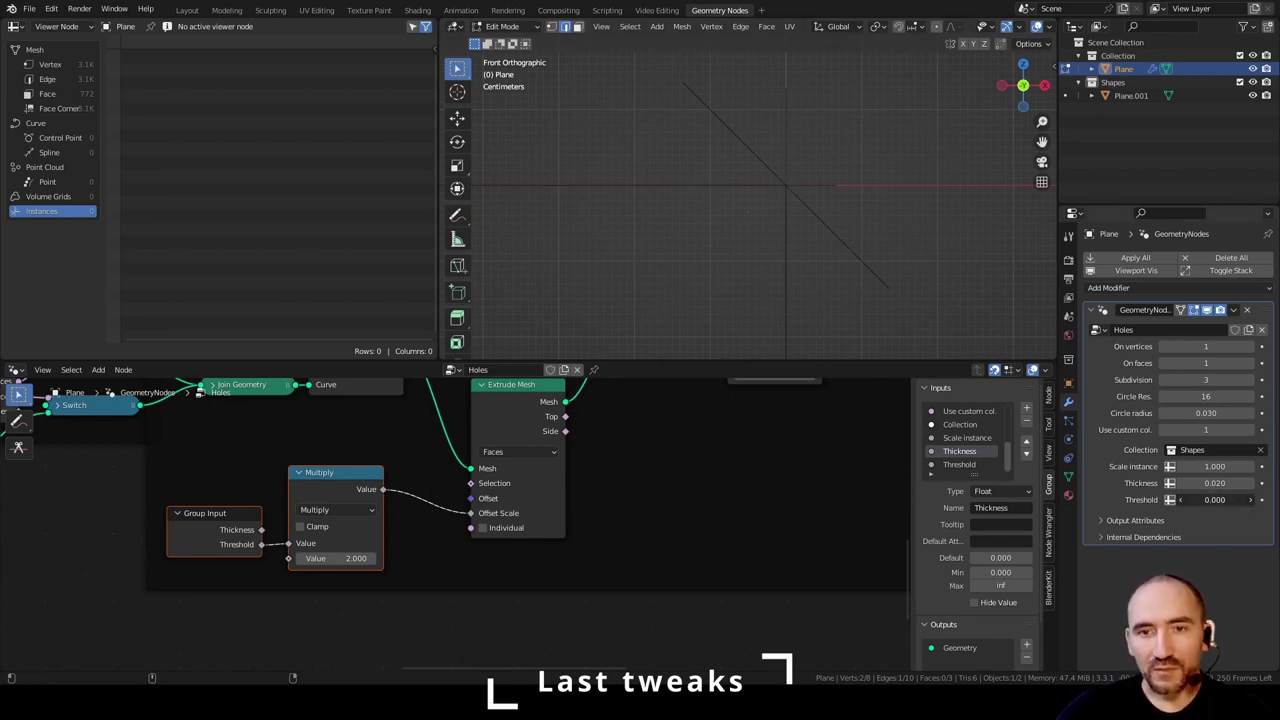
left_click_drag(1214, 500, 1248, 500)
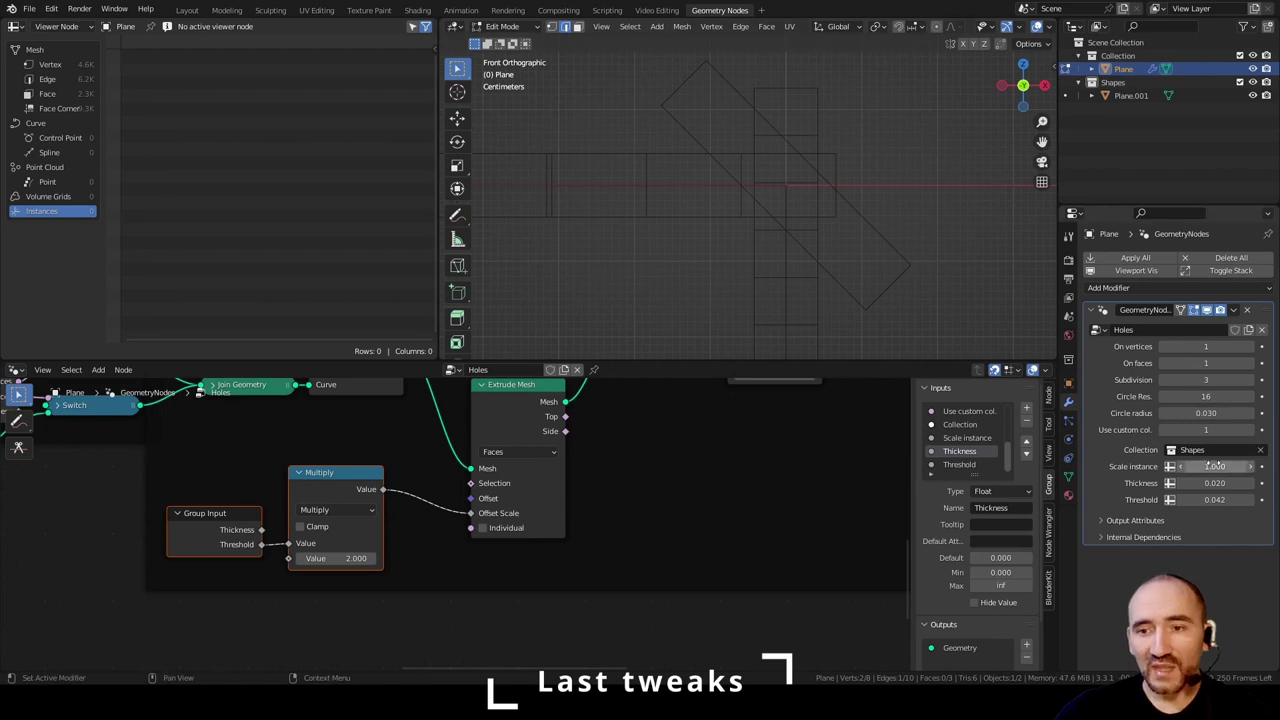
- Reduce Scale instance to 0.621 and set the Threshold to 0.045 to compare how the cutter depth scales
left_click_drag(1216, 467, 1174, 466)
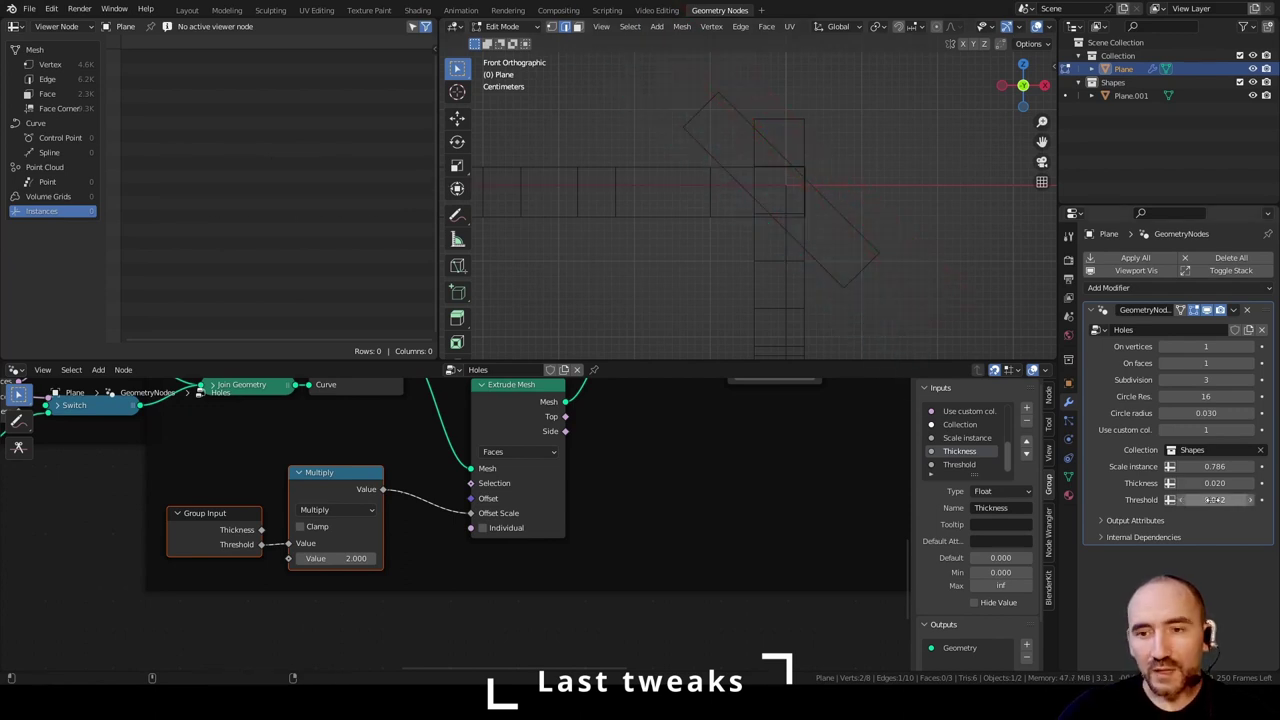
mouse_move(1214, 467)
left_mouse_down()
mouse_move(1068, 466)
mouse_move(1178, 466)
left_mouse_up()
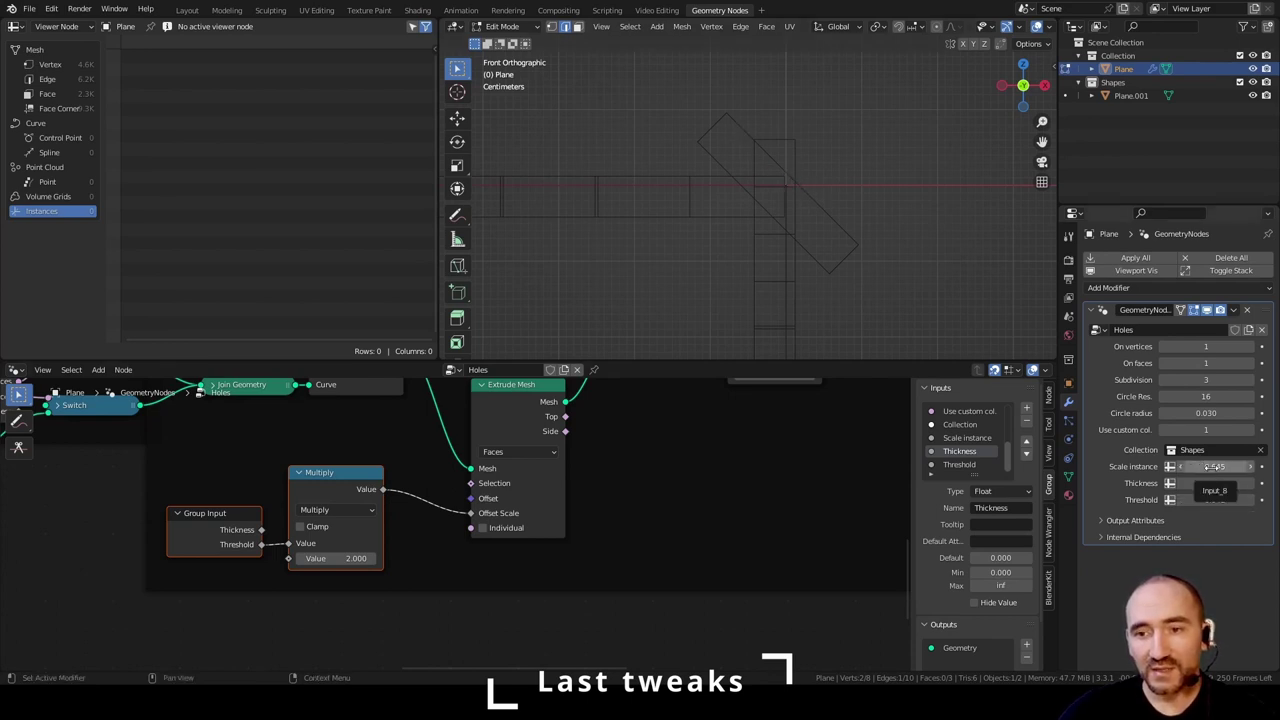
left_click_drag(1218, 466, 1220, 500)
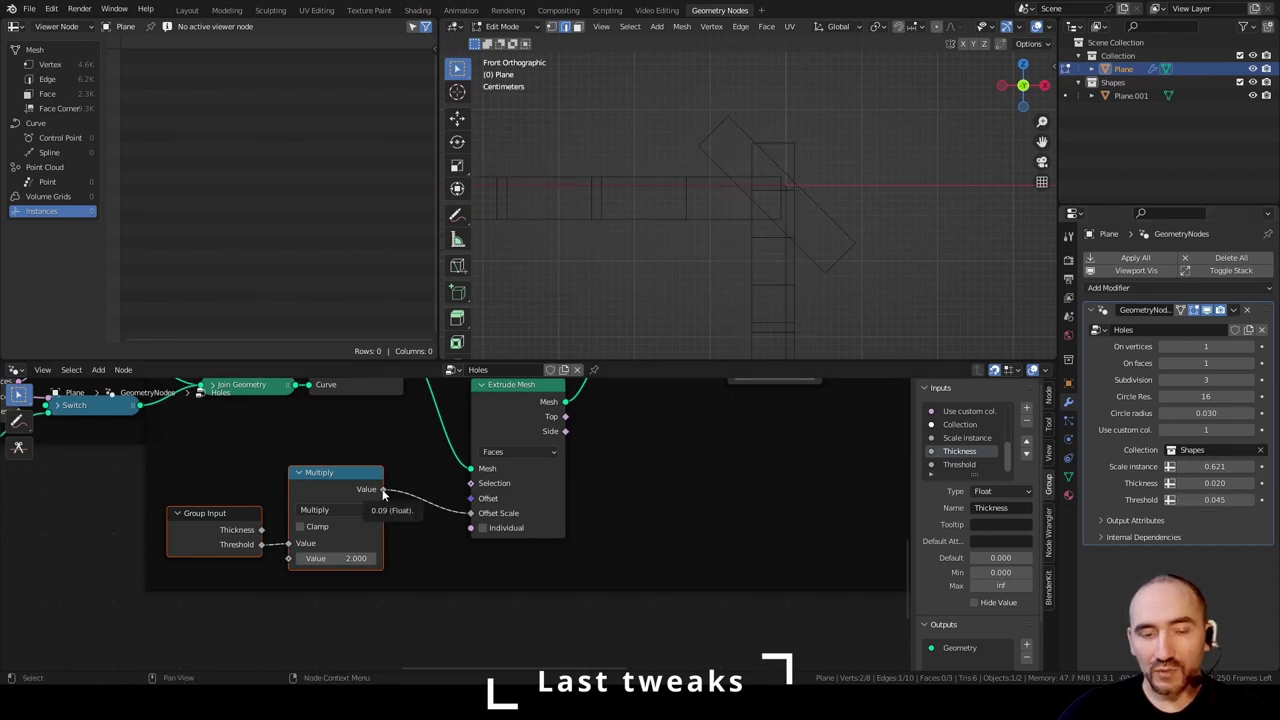
- Add a Divide math node fed by the Multiply node's Value output in the Merge frame
left_click(383, 492)
left_click_drag(383, 489, 440, 515)
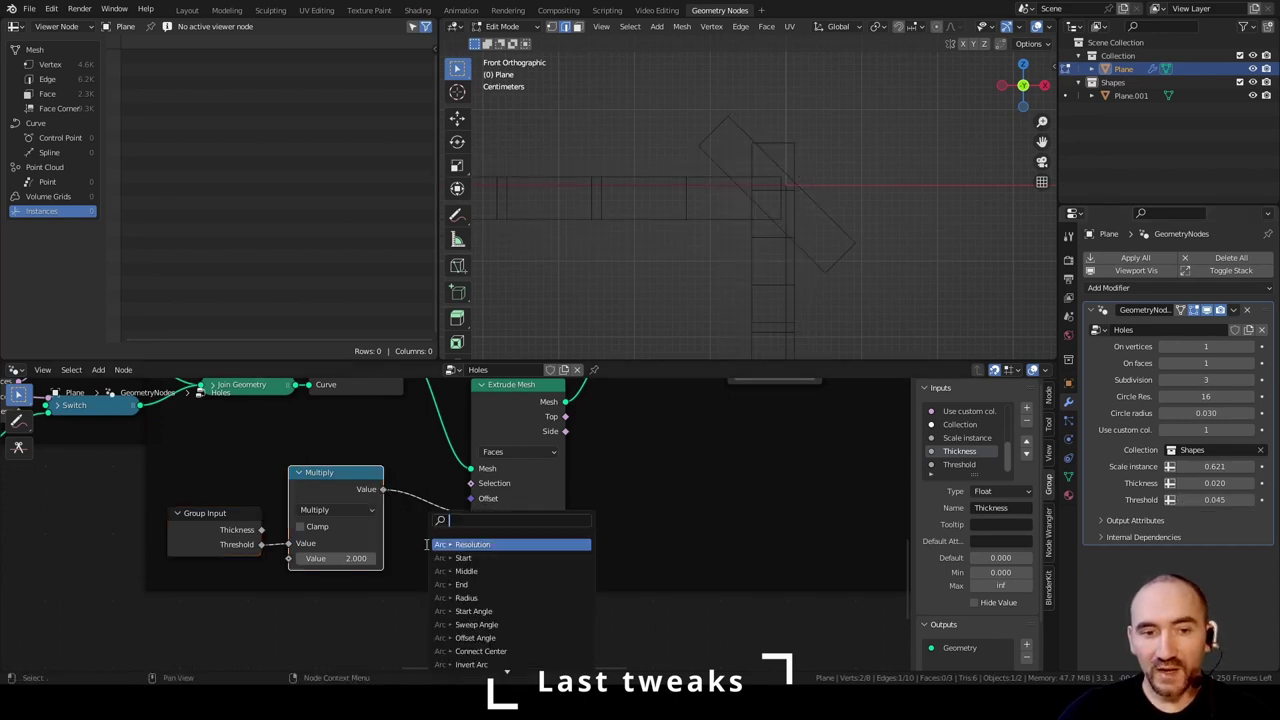
type("div")
key("Return")
left_click(411, 532)
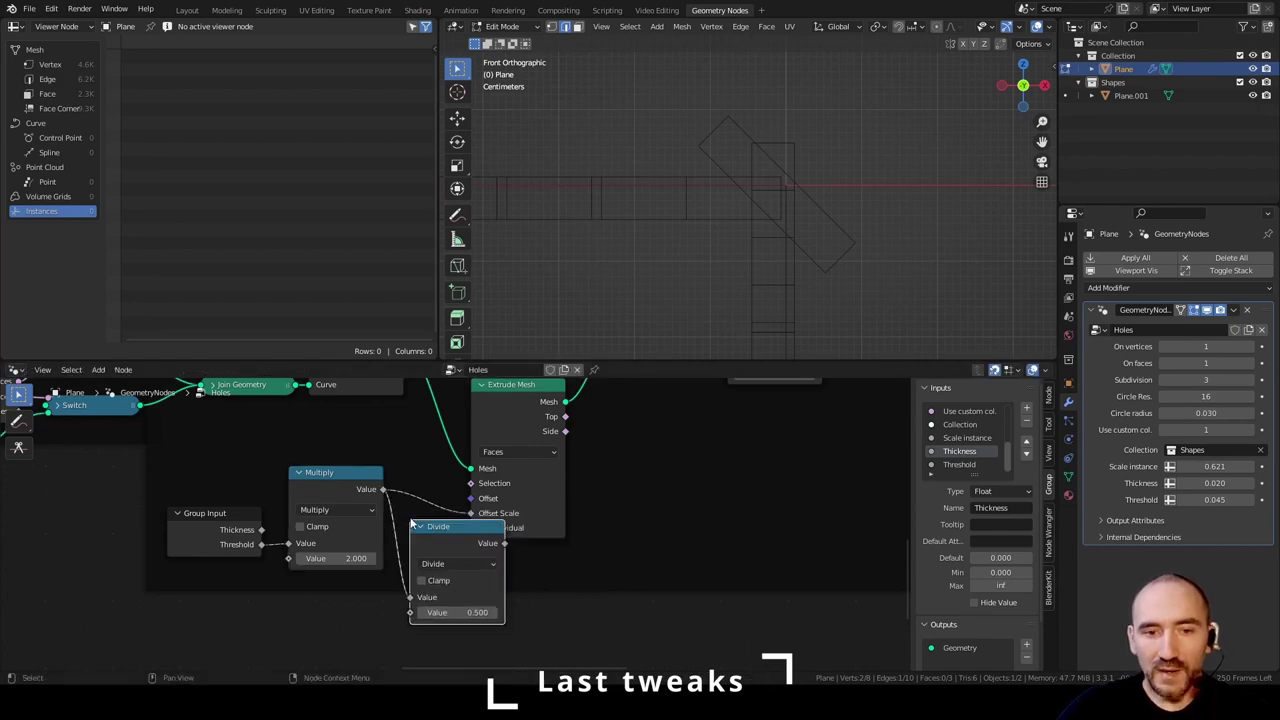
- Divide by the Float Switch's Output and feed the collapsed Divide node into Extrude Mesh's Offset Scale
scroll(300, 502, "down", 10)
middle_click_drag(240, 492, 329, 504)
scroll(342, 433, "up", 6)
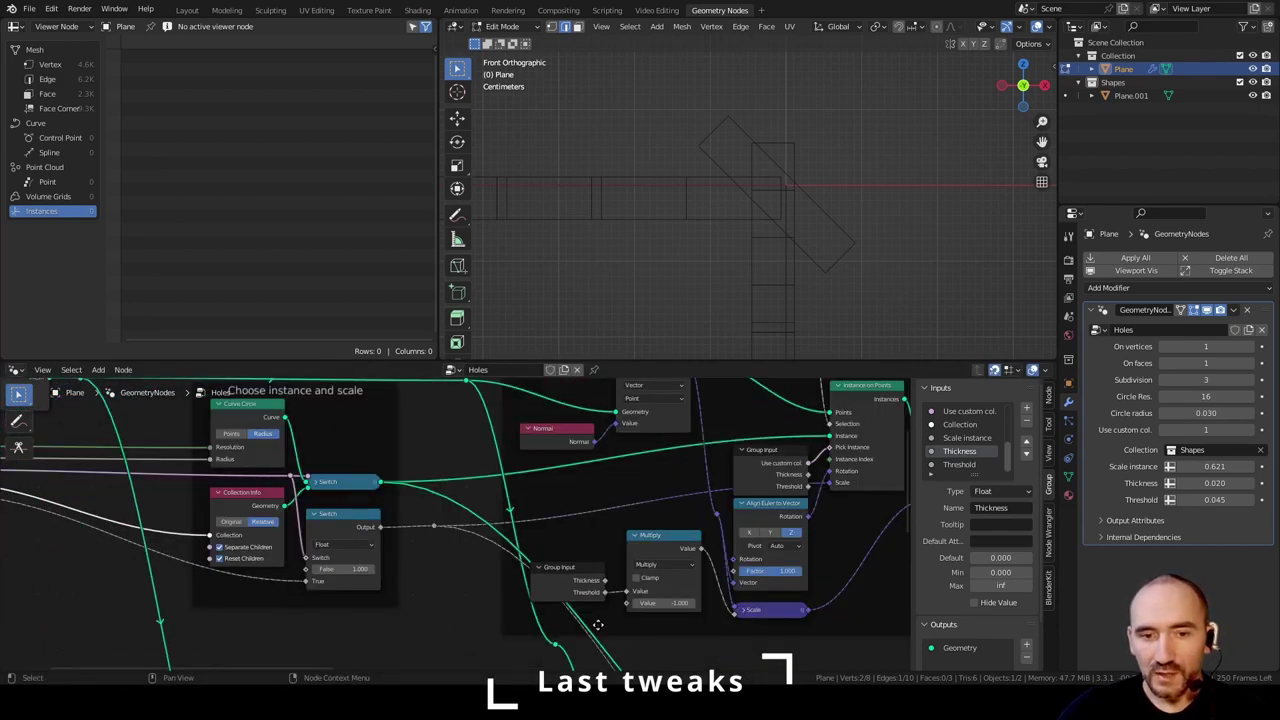
middle_click_drag(598, 625, 434, 482)
left_click_drag(269, 384, 502, 626)
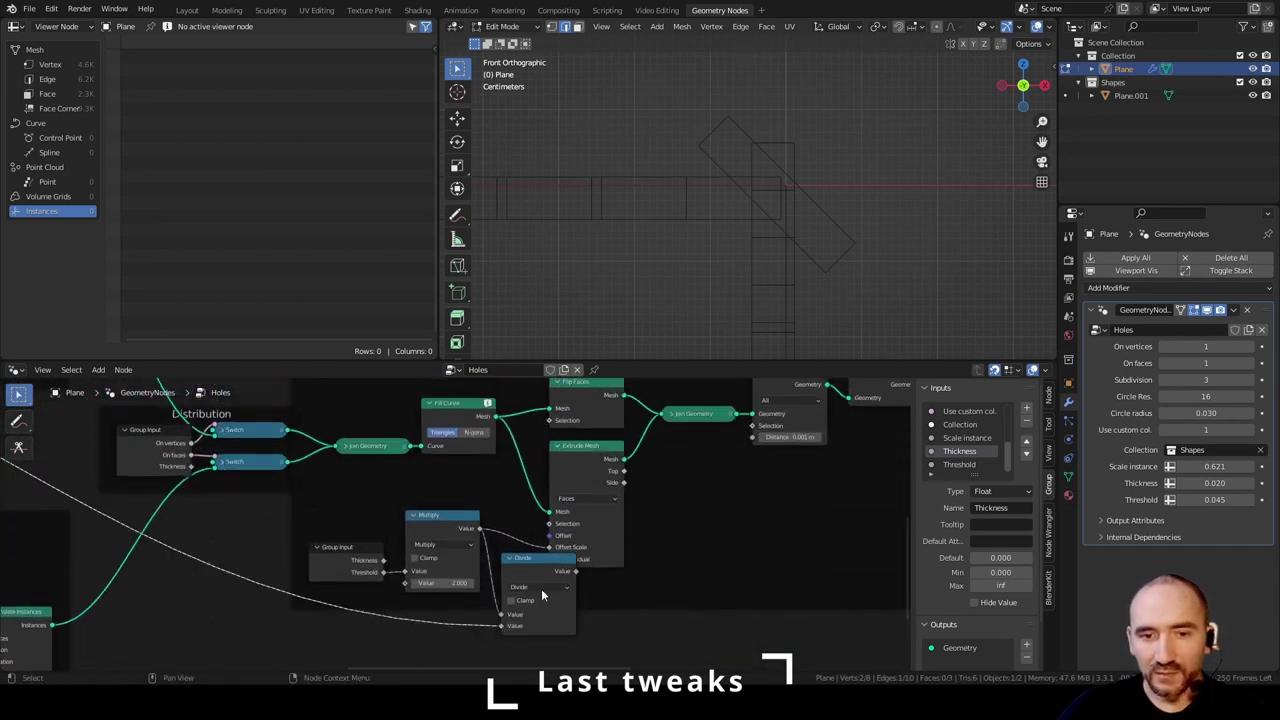
left_click_drag(572, 578, 520, 604)
key("h")
- Rearrange the Merge frame's nodes to make room for the Divide node between Multiply and Extrude Mesh
middle_click_drag(733, 545, 720, 546)
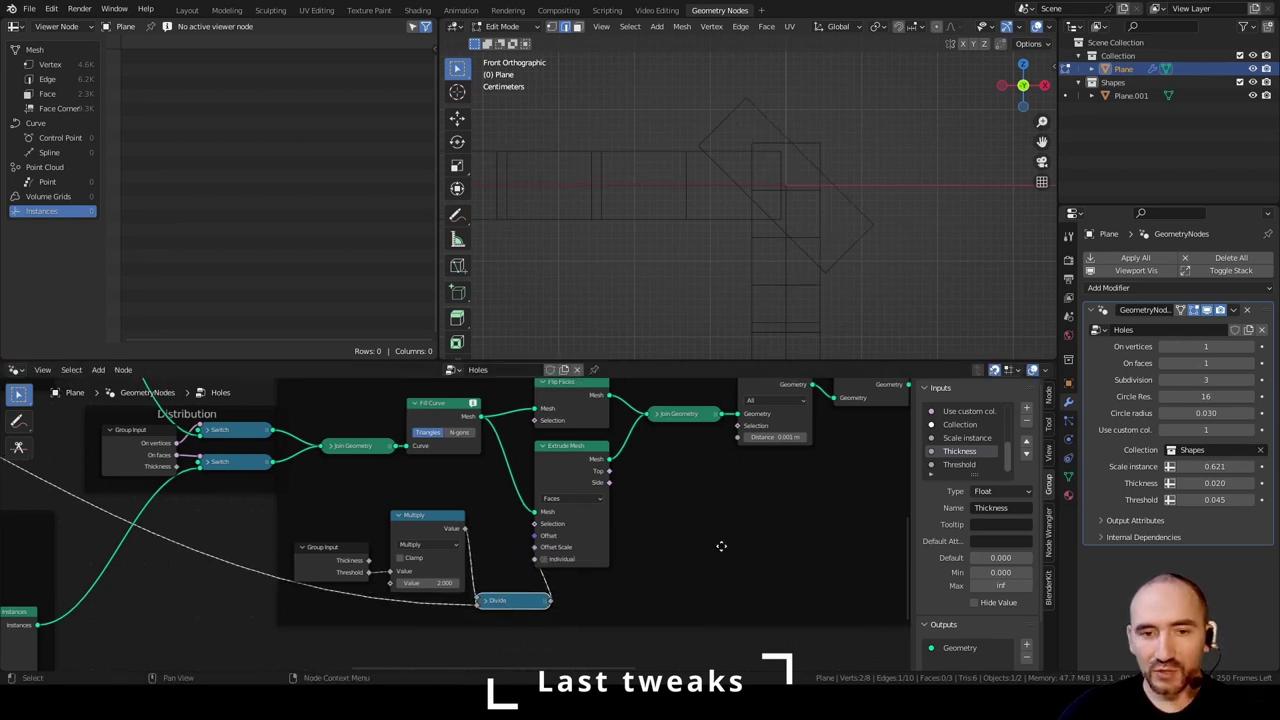
middle_click_drag(720, 546, 672, 552)
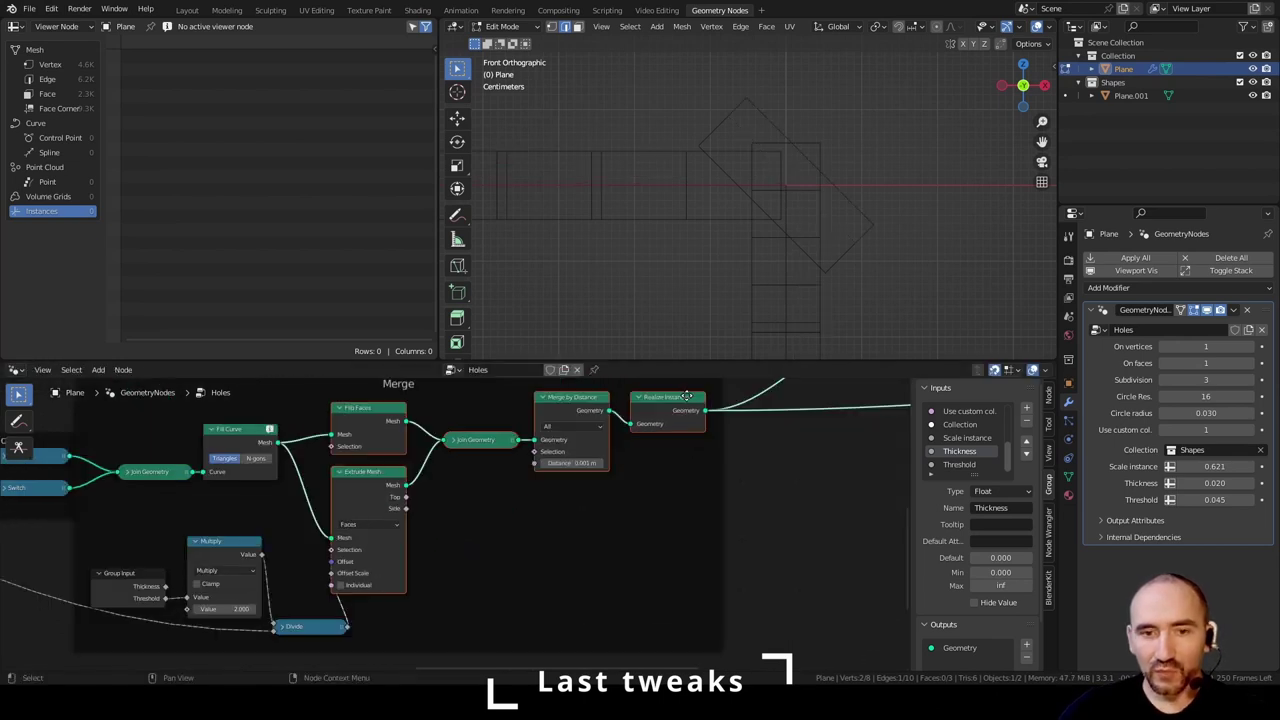
left_click_drag(687, 397, 746, 402)
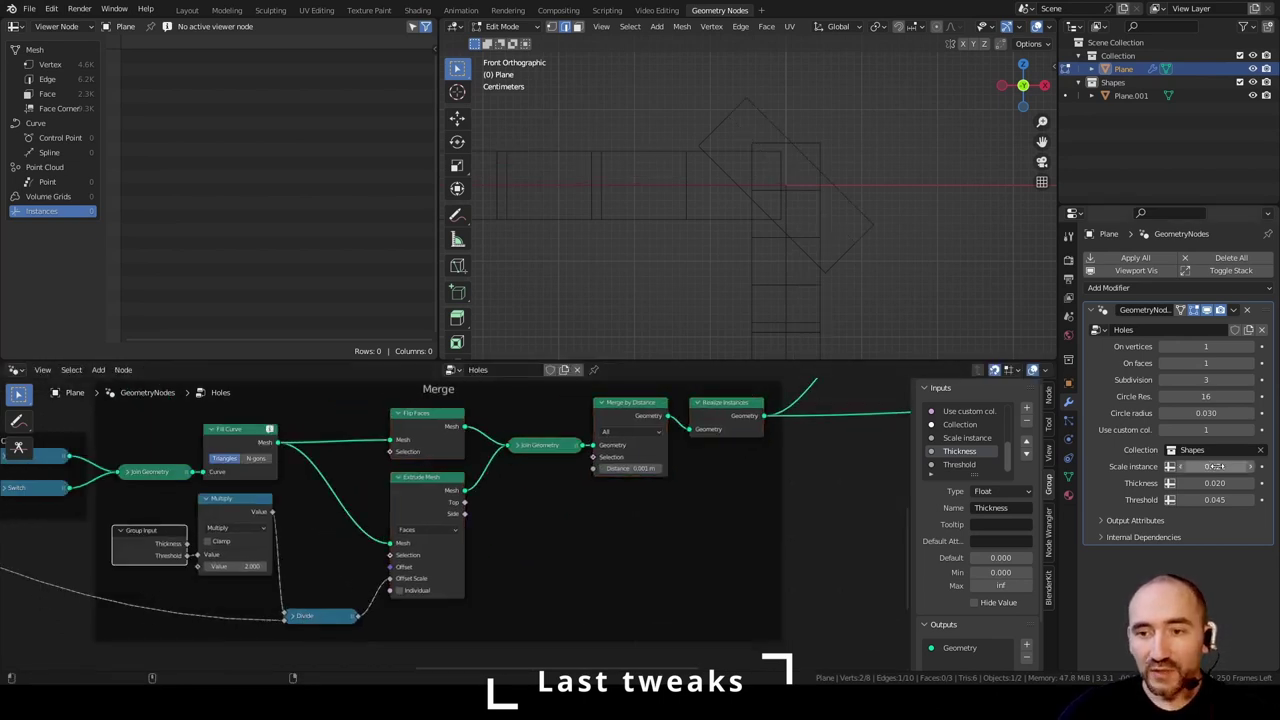
- Test the compensated extrusion by varying the scale and threshold, ending at Scale instance 1.520 and Threshold 0.040
left_click_drag(1214, 499, 1204, 466)
left_click_drag(1214, 467, 1248, 466)
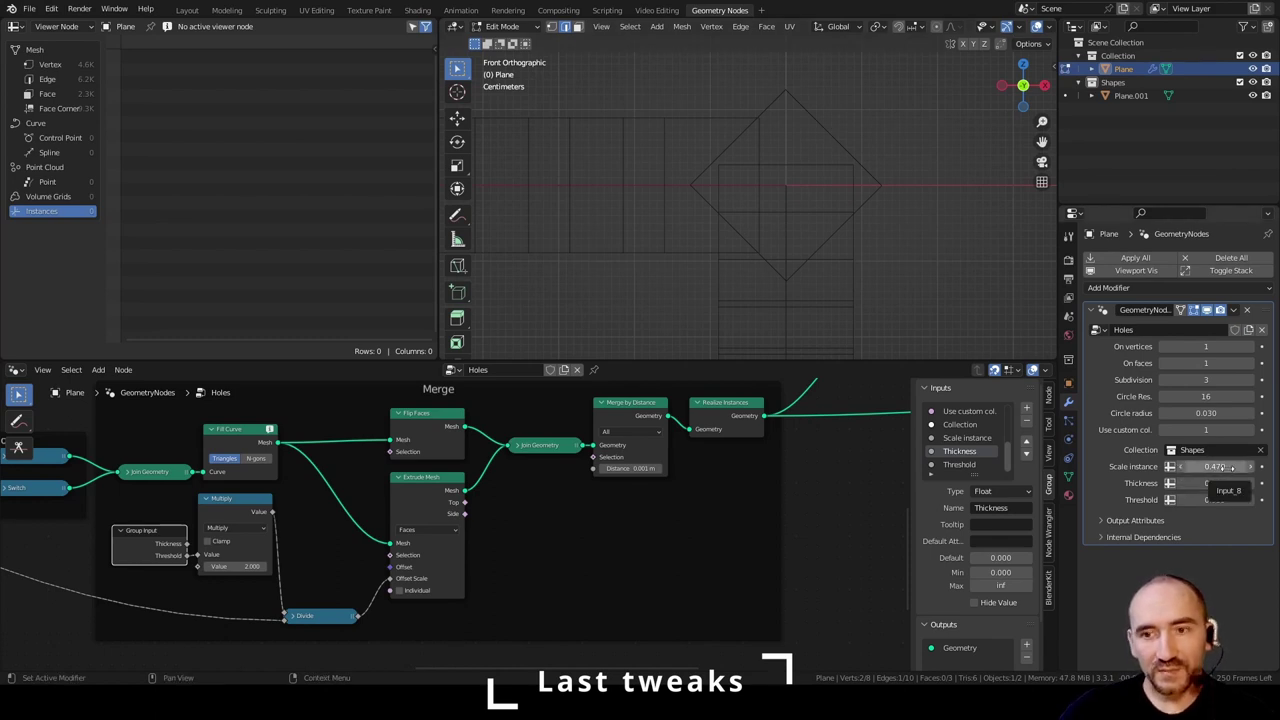
left_click_drag(1228, 467, 1276, 467)
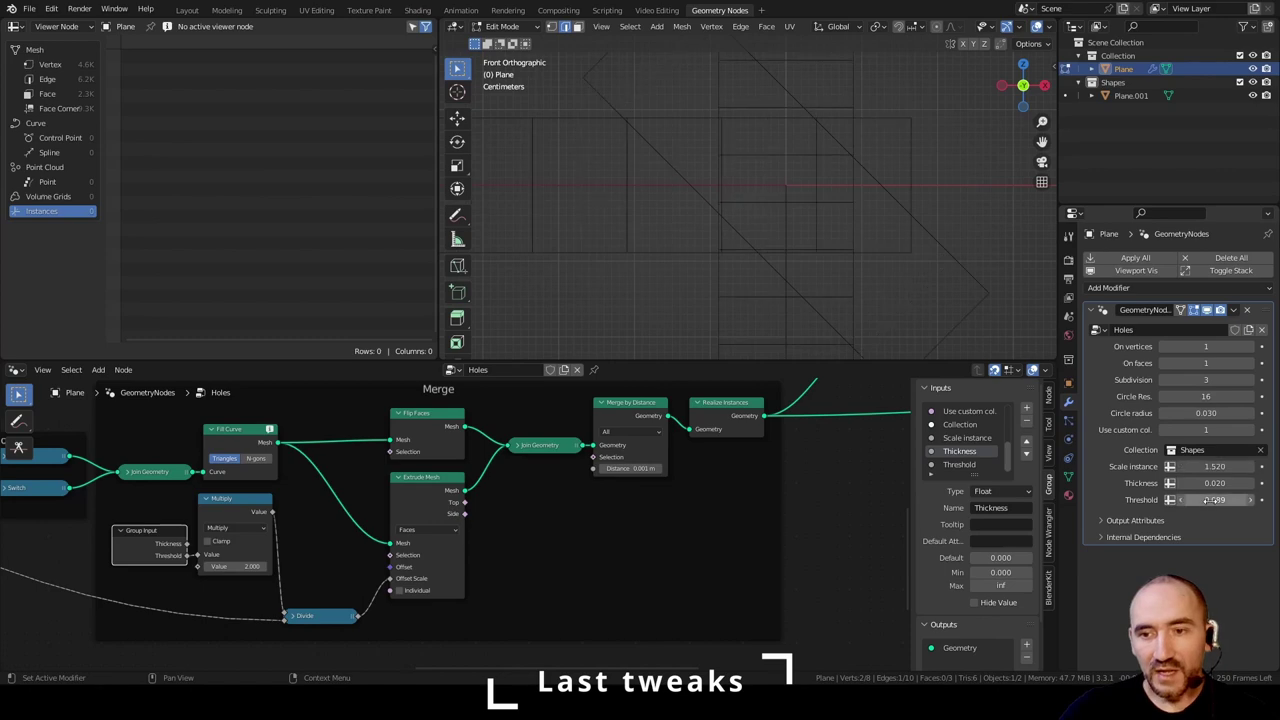
left_click_drag(1215, 500, 1188, 500)
- Return the viewport to shaded display in a perspective view and bring the boolean and Group Output nodes into view
middle_click_drag(902, 206, 851, 214)
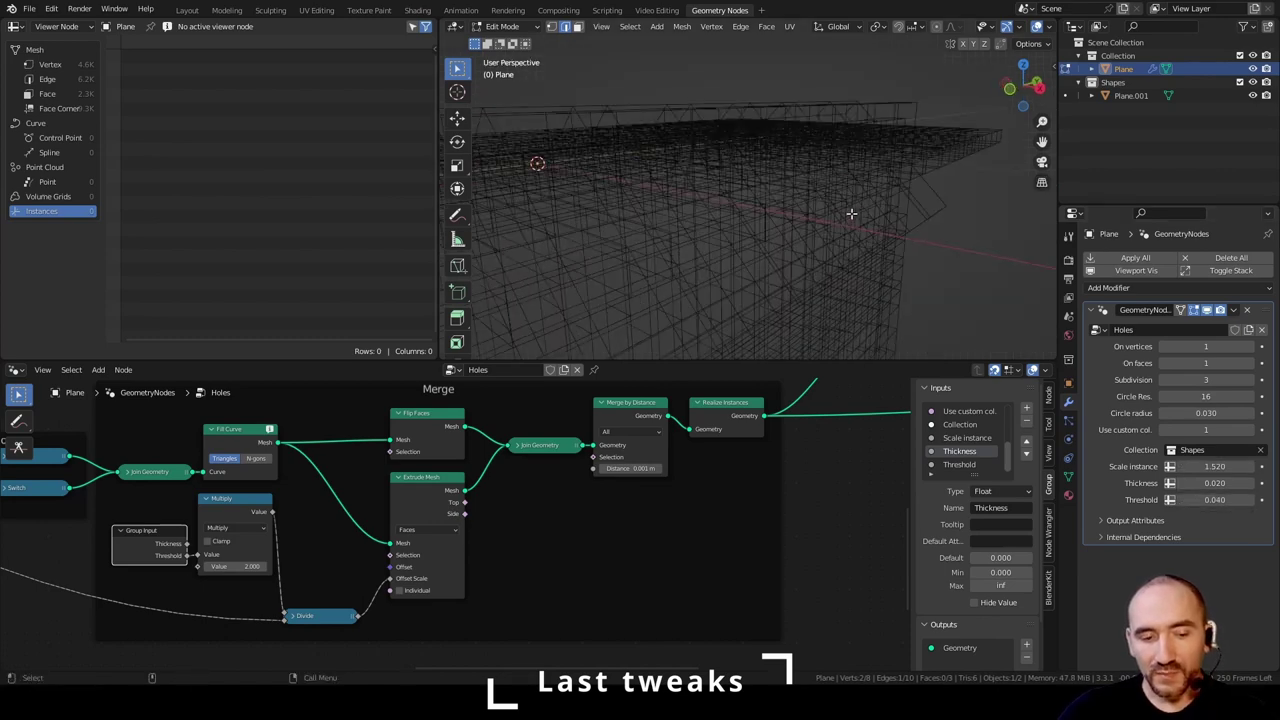
key("shift+z")
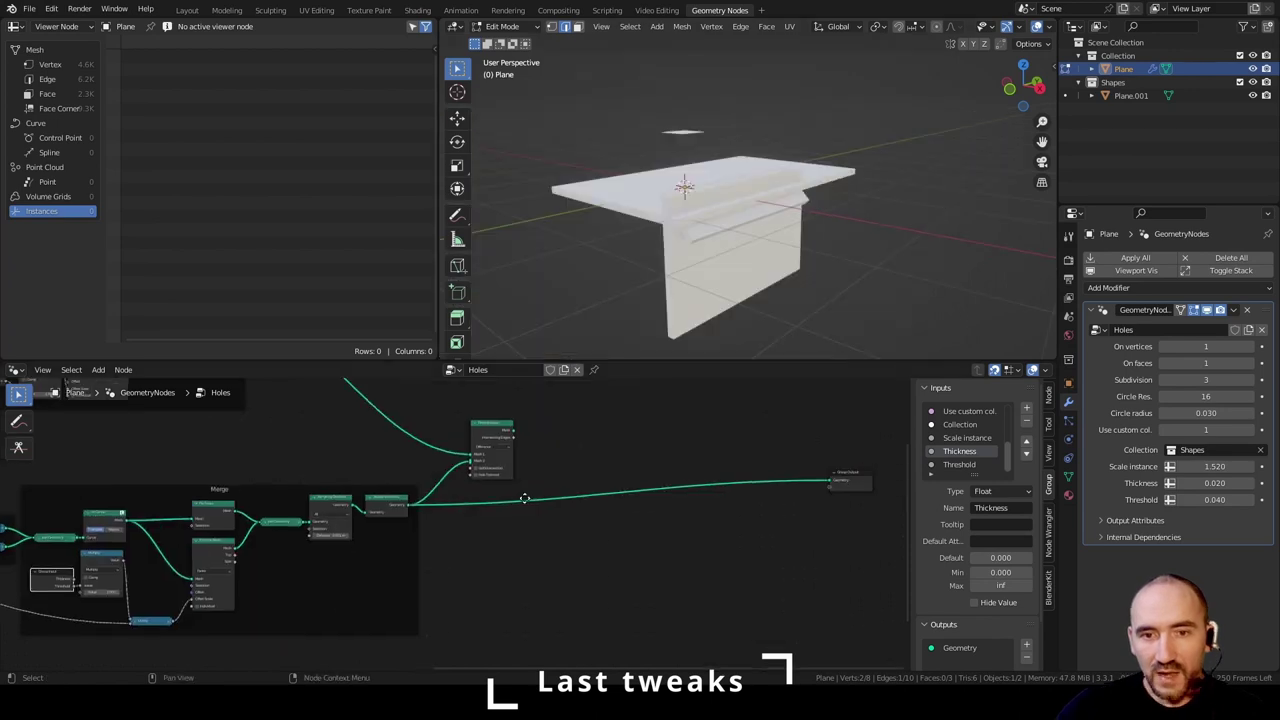
middle_click_drag(523, 505, 460, 547)
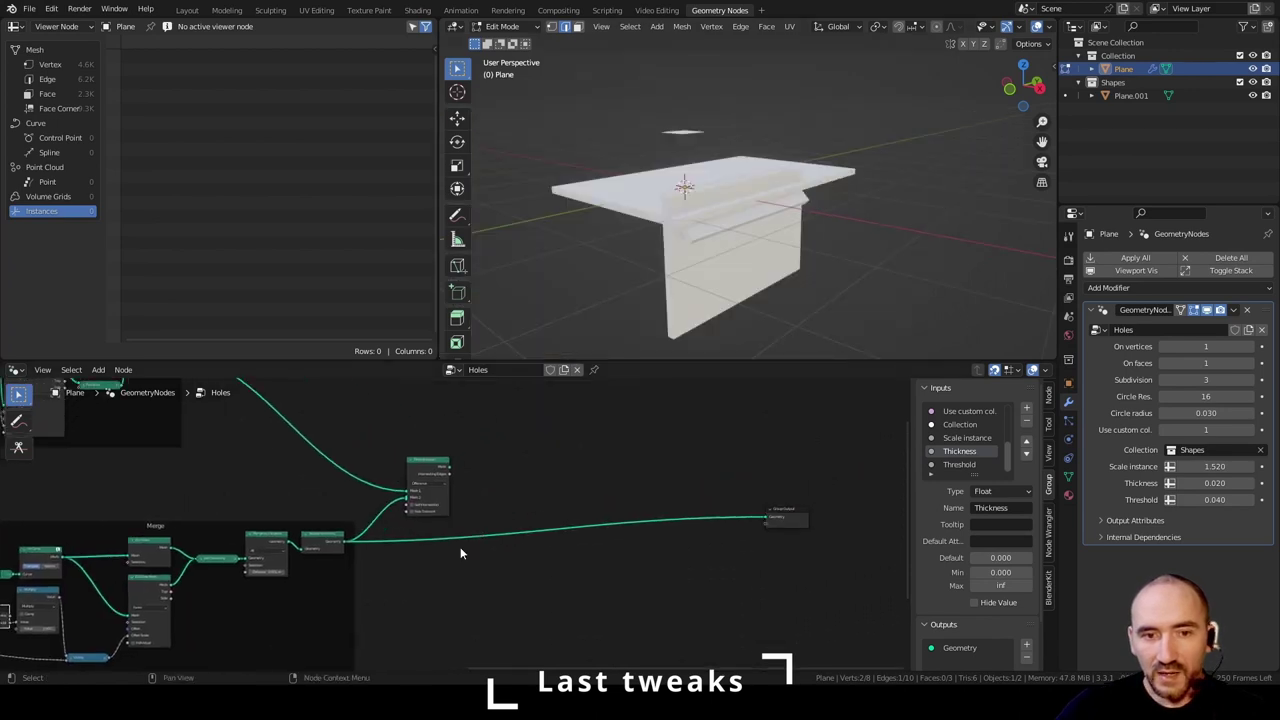
- Output the Mesh Boolean node's Mesh through the Group Output instead of the realized cutter instances
scroll(460, 547, "up", 3)
middle_click_drag(641, 468, 551, 530)
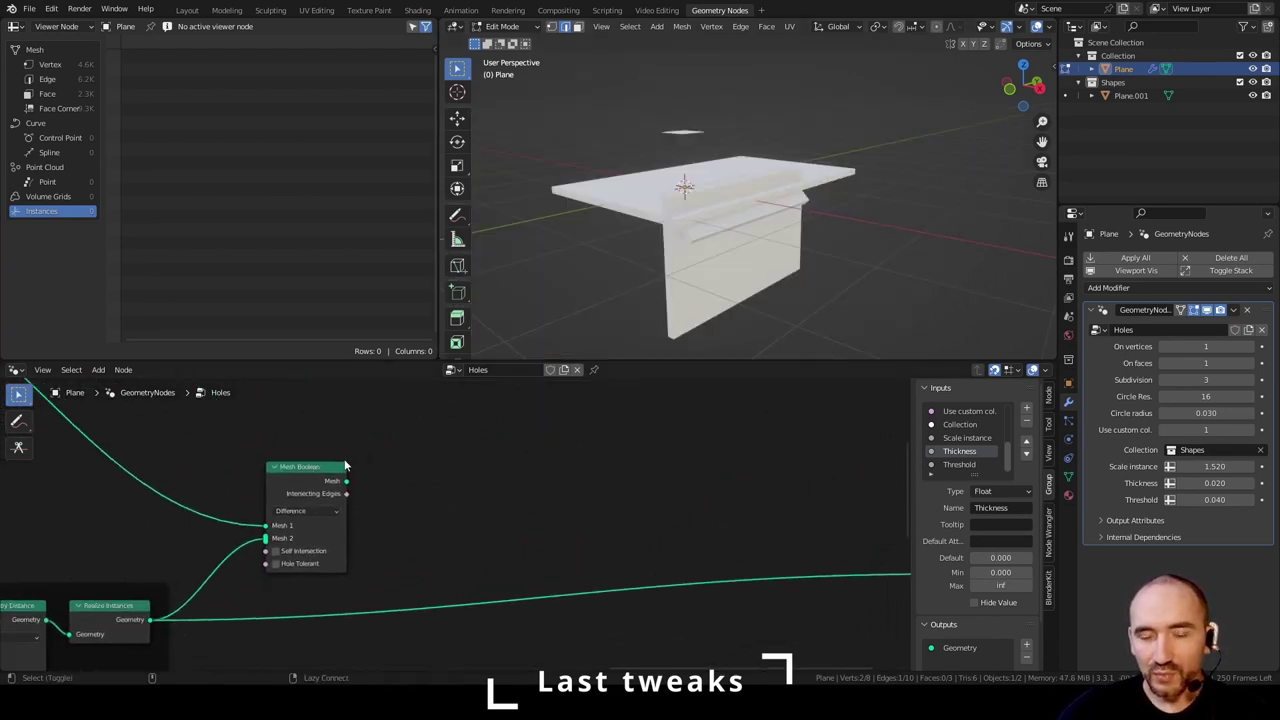
left_click(312, 467, "ctrl+shift")
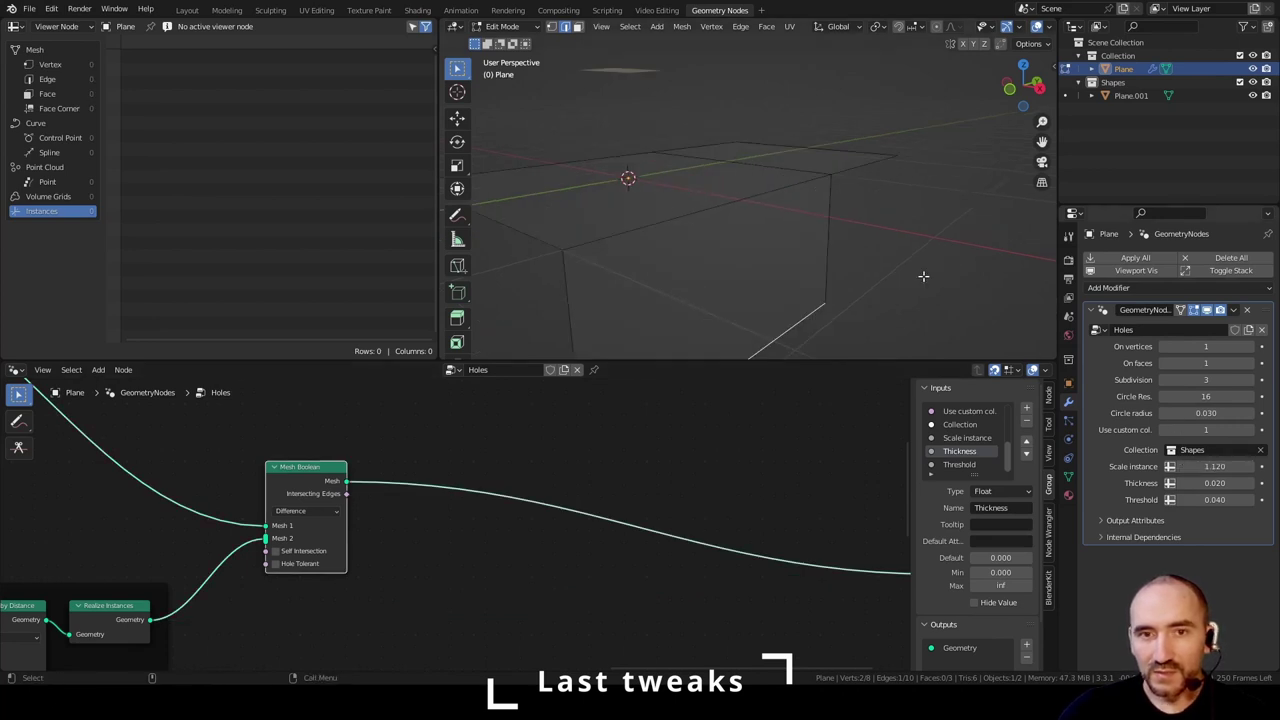
- Try the modifier's Scale instance at 0.05 and 0.15, and settle on 0.25
left_click(1204, 466)
type("0")
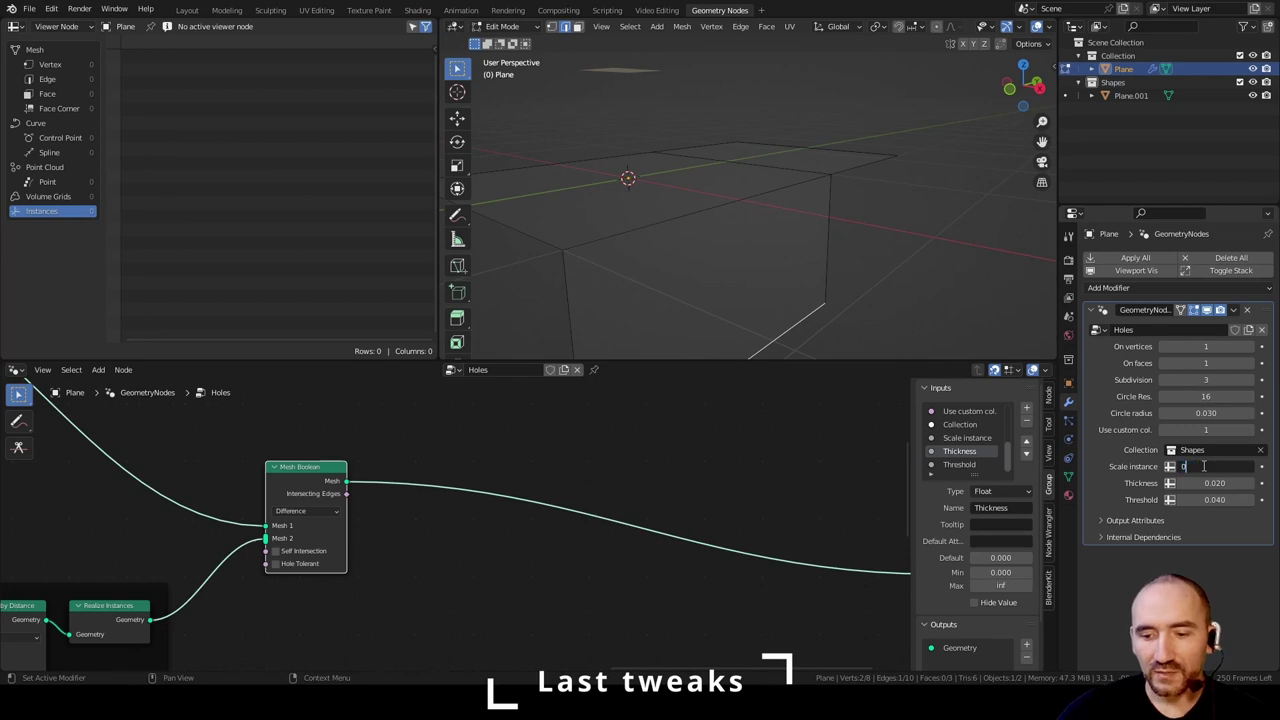
type(".05")
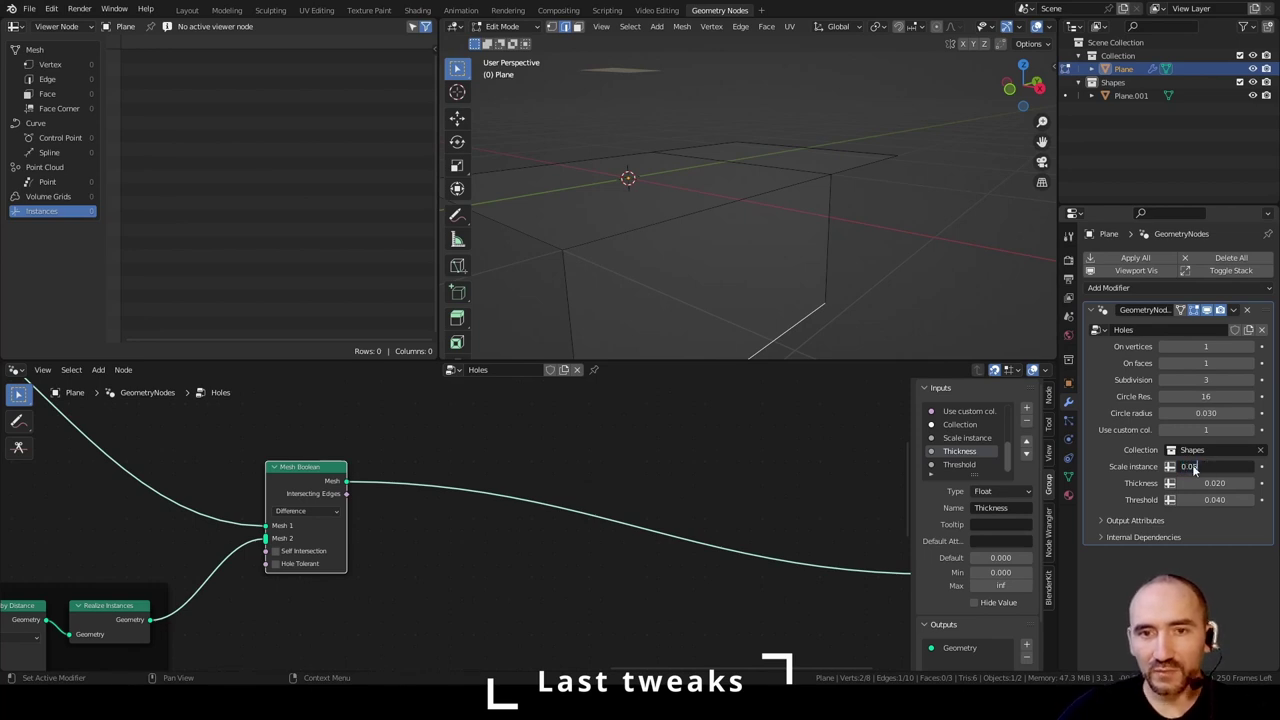
key("Return")
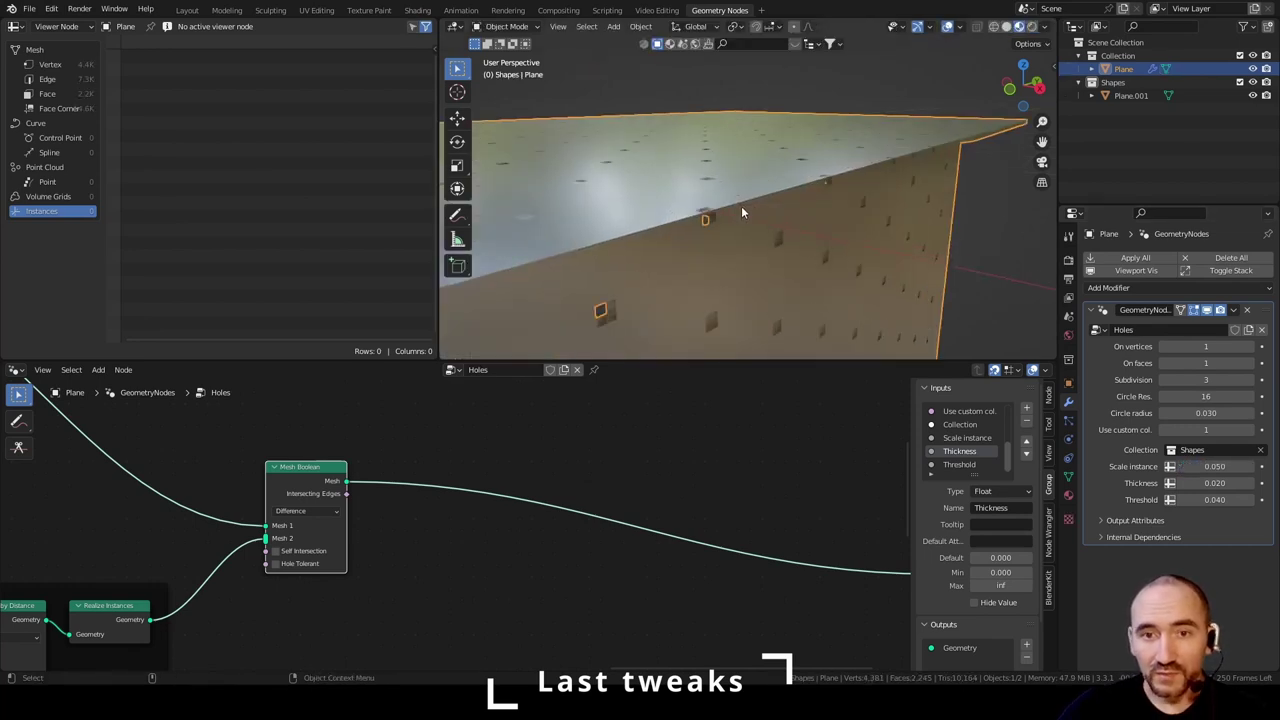
middle_click_drag(741, 206, 777, 203)
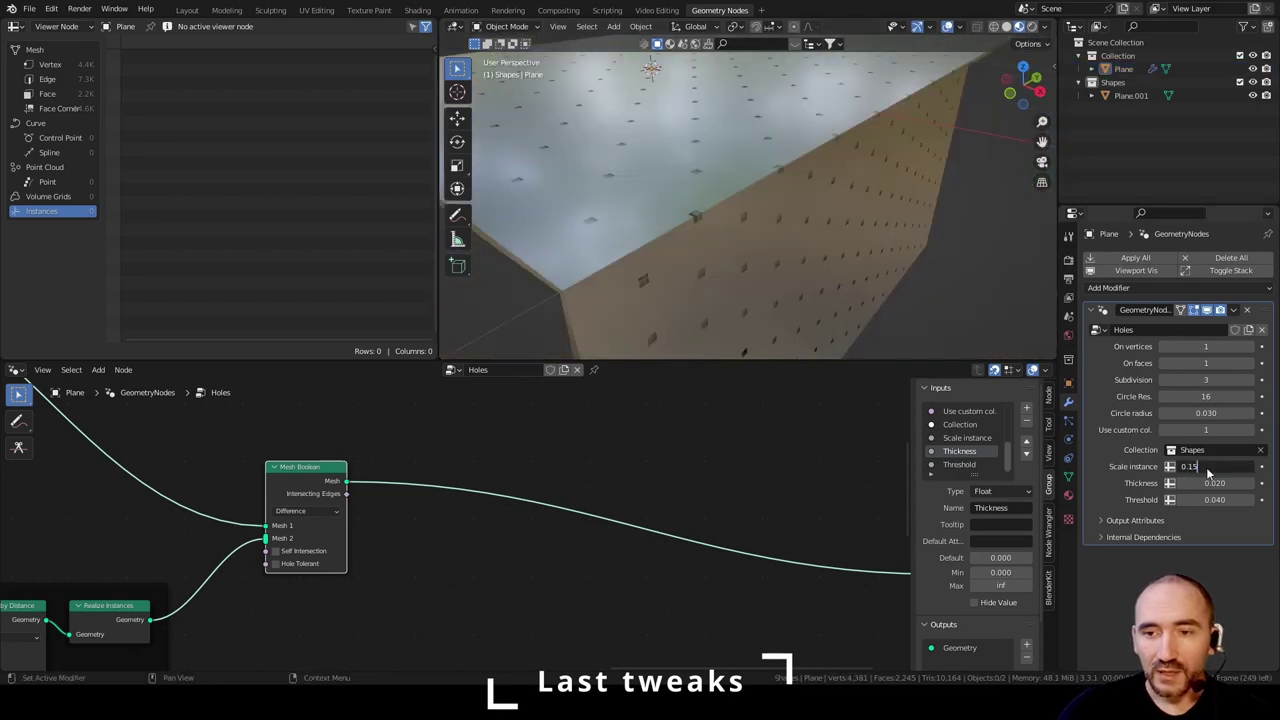
key("Return")
double_click(1213, 468)
type("0.25")
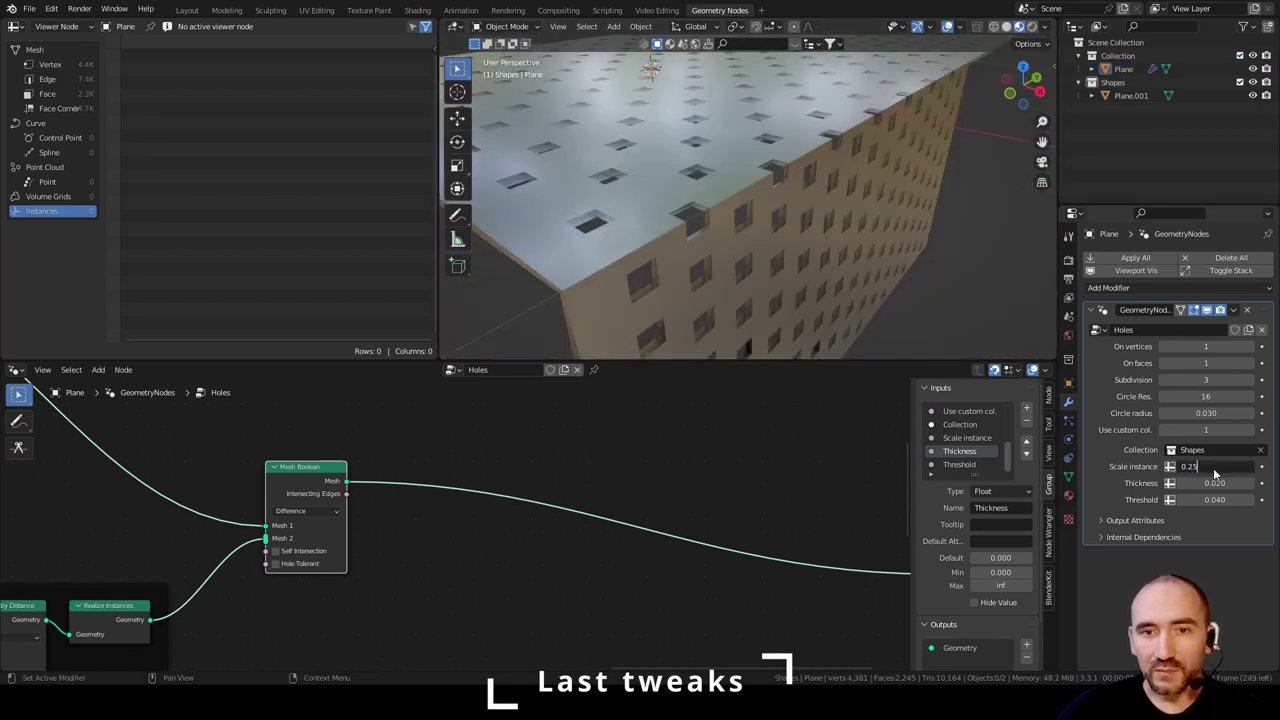
key("Return")
middle_click_drag(806, 205, 796, 231)
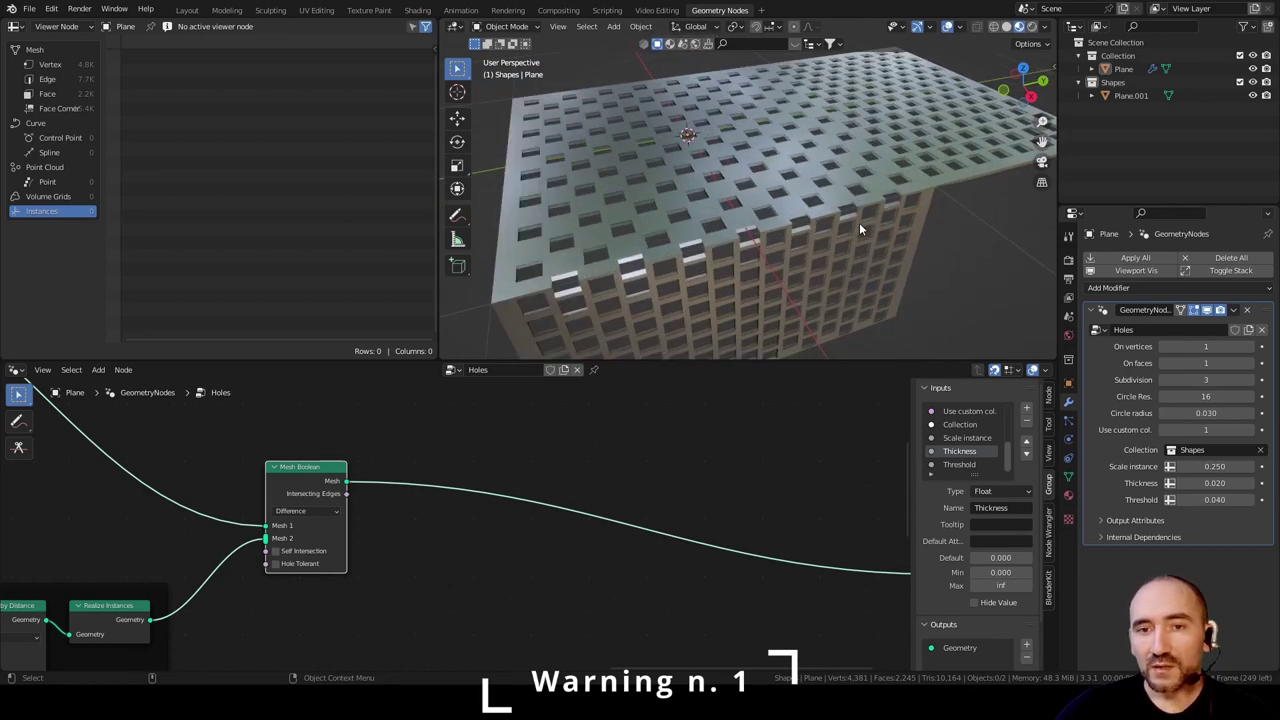
- Open the perforated Plane in Edit Mode and enable Absolute Grid Snap for increment snapping
middle_click_drag(906, 185, 798, 180)
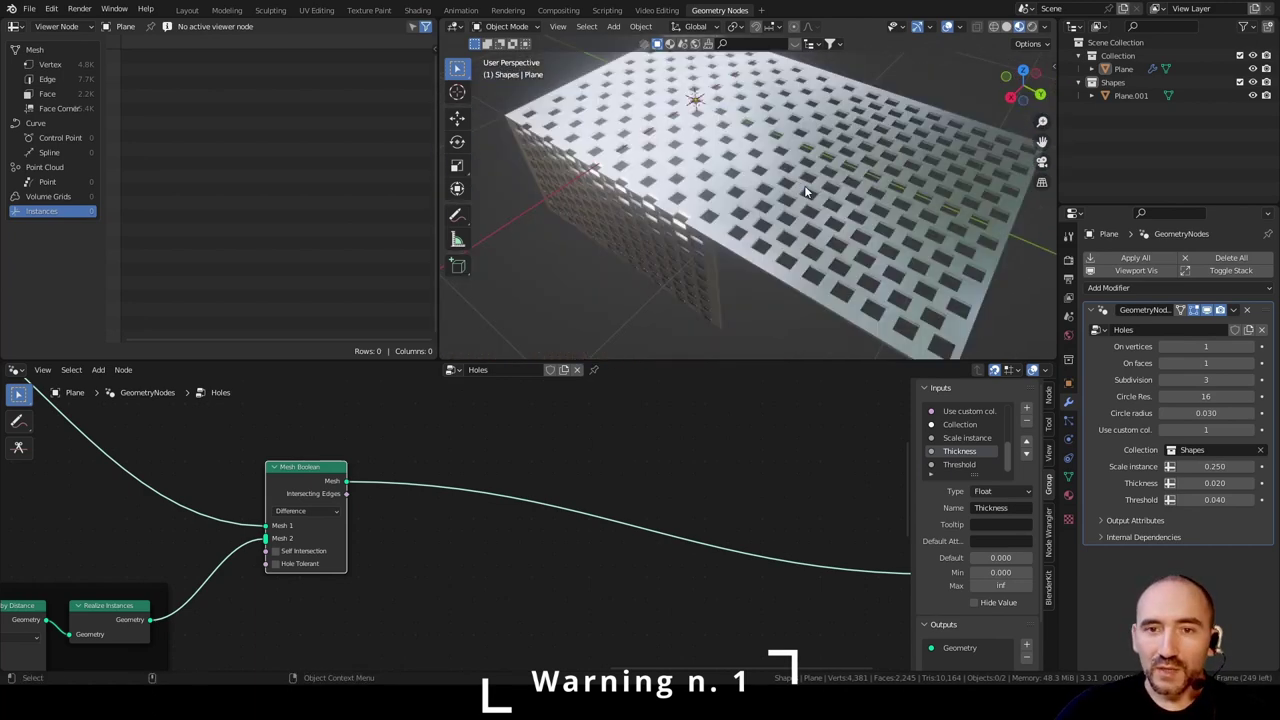
scroll(804, 191, "down", 2)
middle_click_drag(772, 244, 786, 212)
scroll(786, 227, "up", 2)
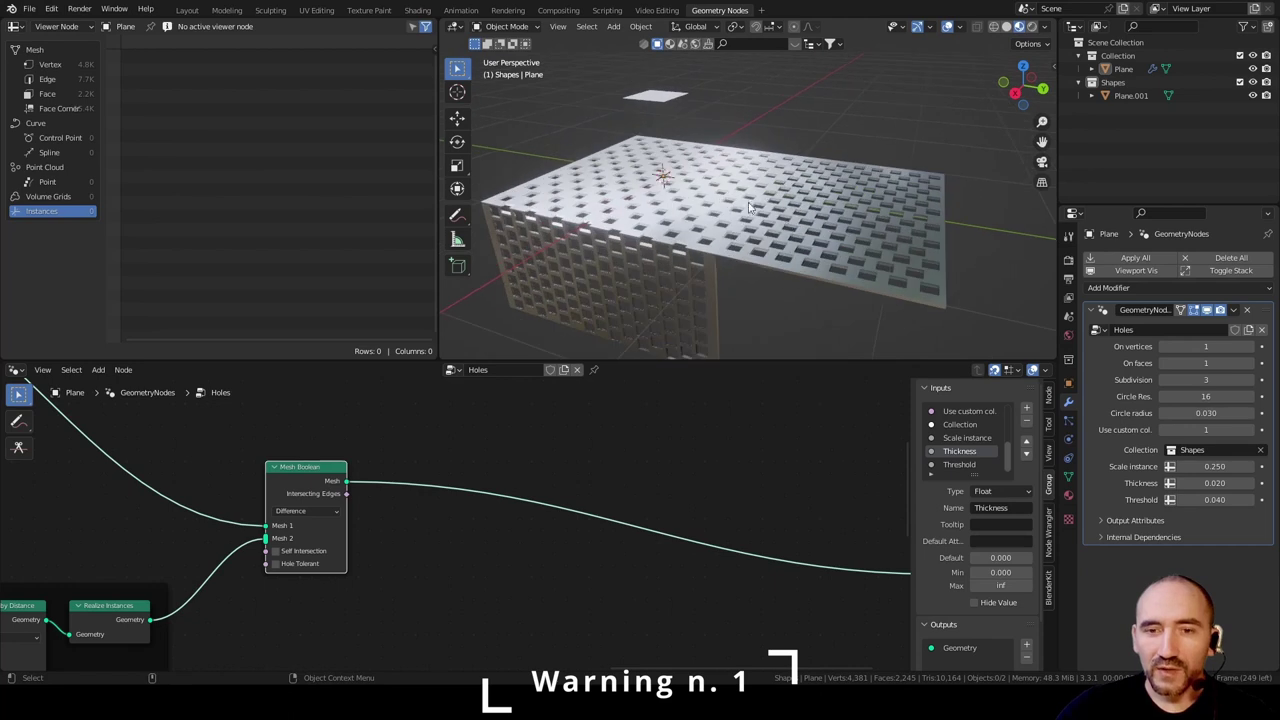
left_click(755, 192)
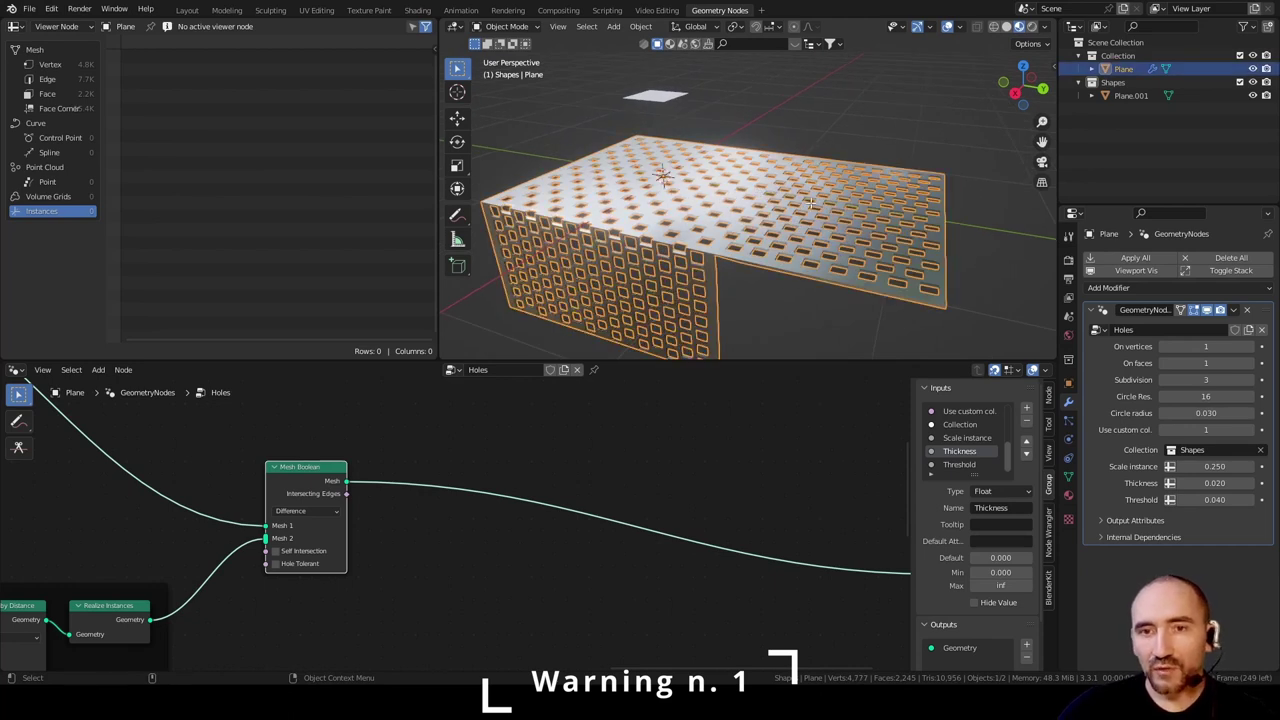
key("Tab")
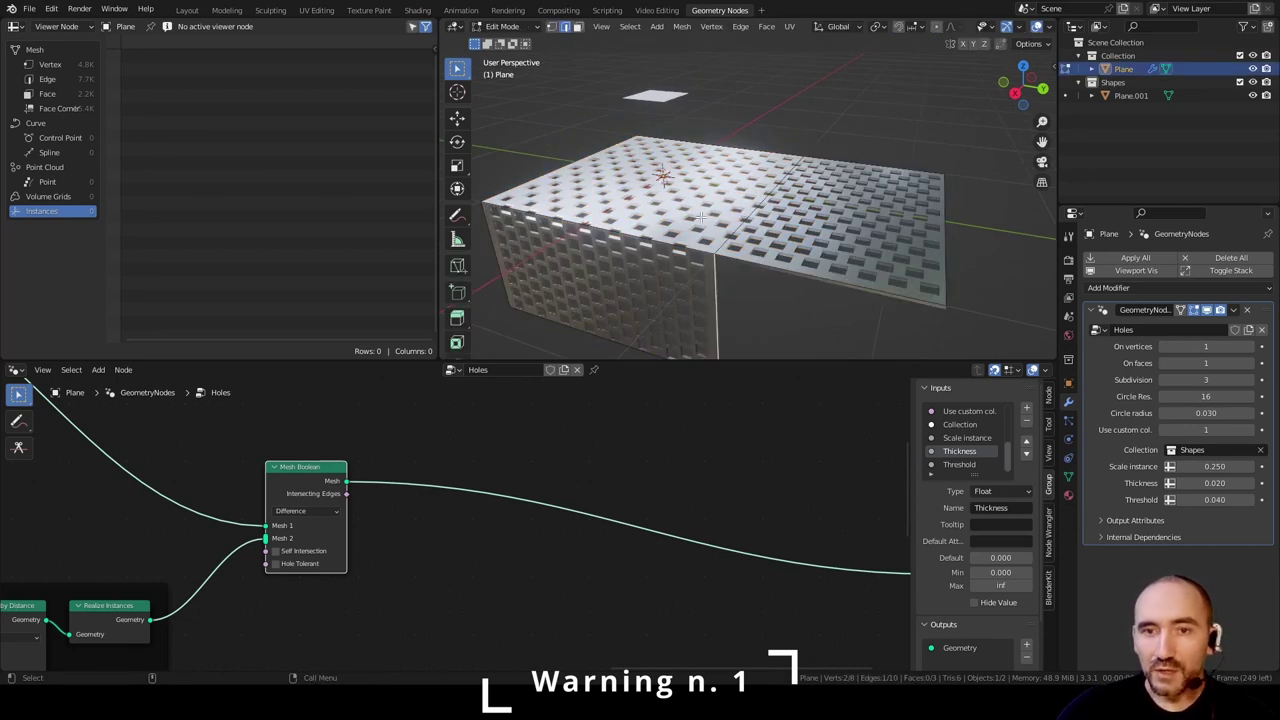
middle_click_drag(806, 228, 730, 176)
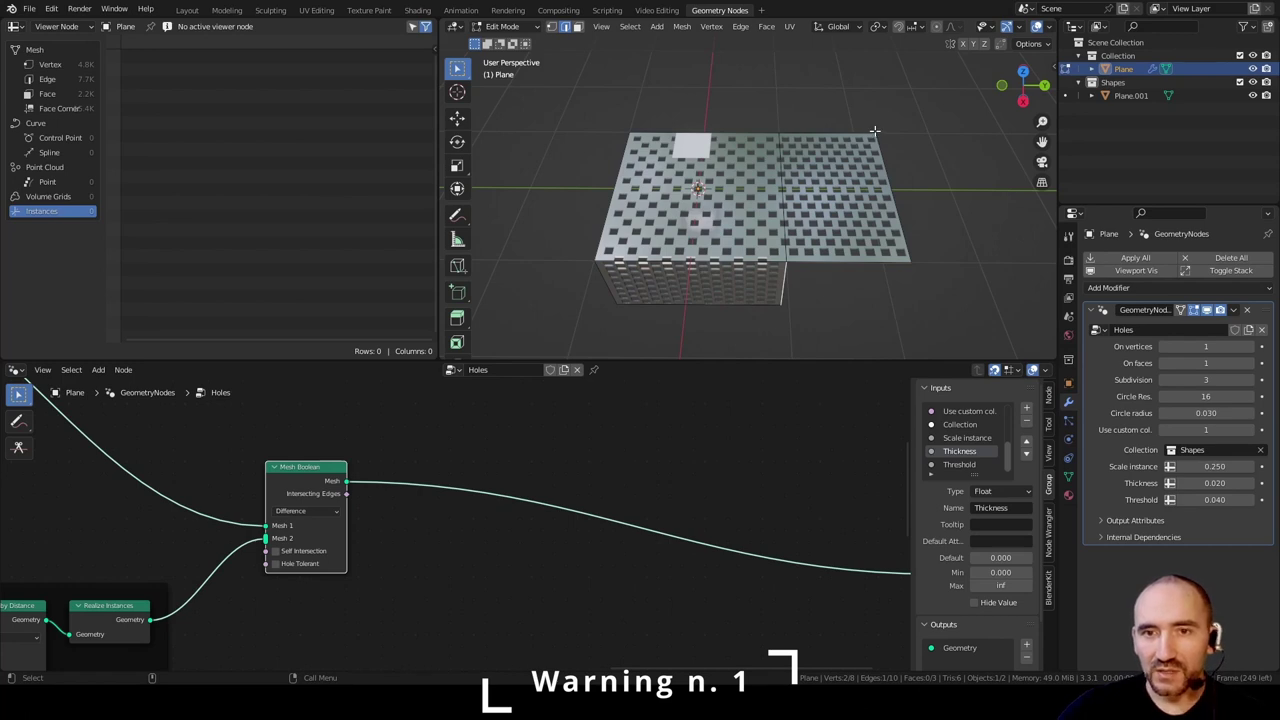
middle_click_drag(874, 131, 768, 210)
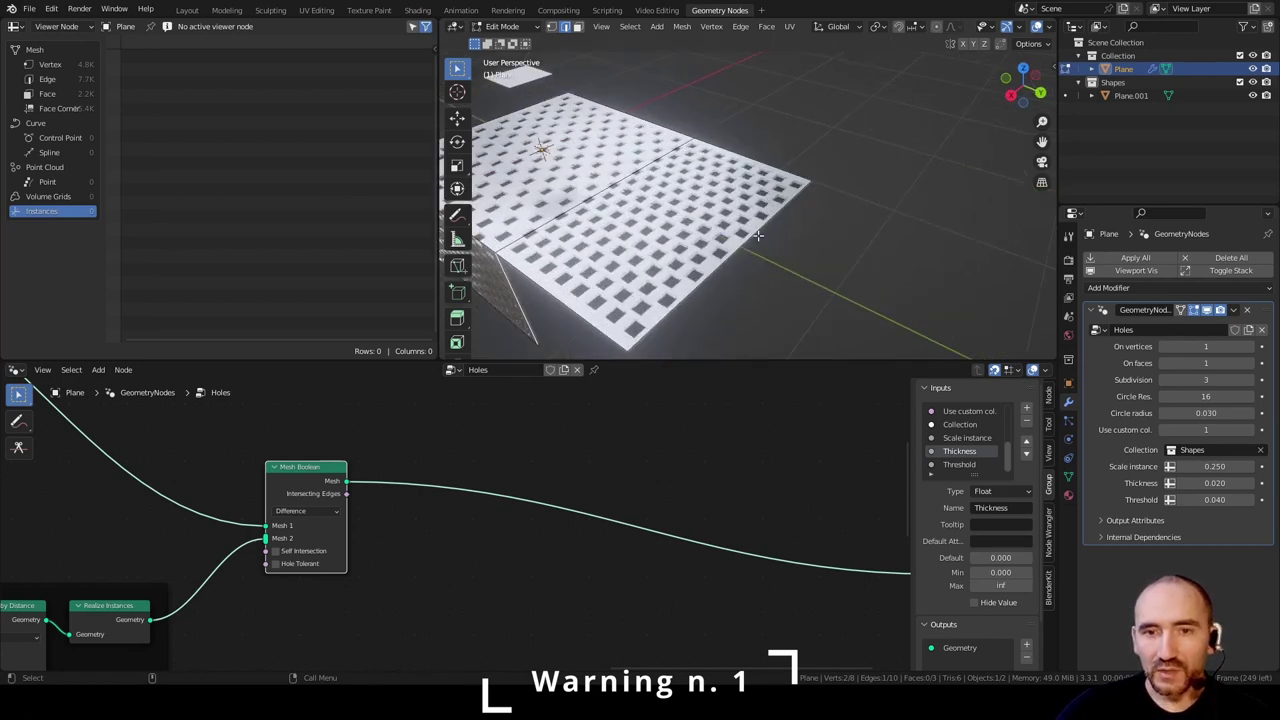
scroll(795, 240, "down", 1)
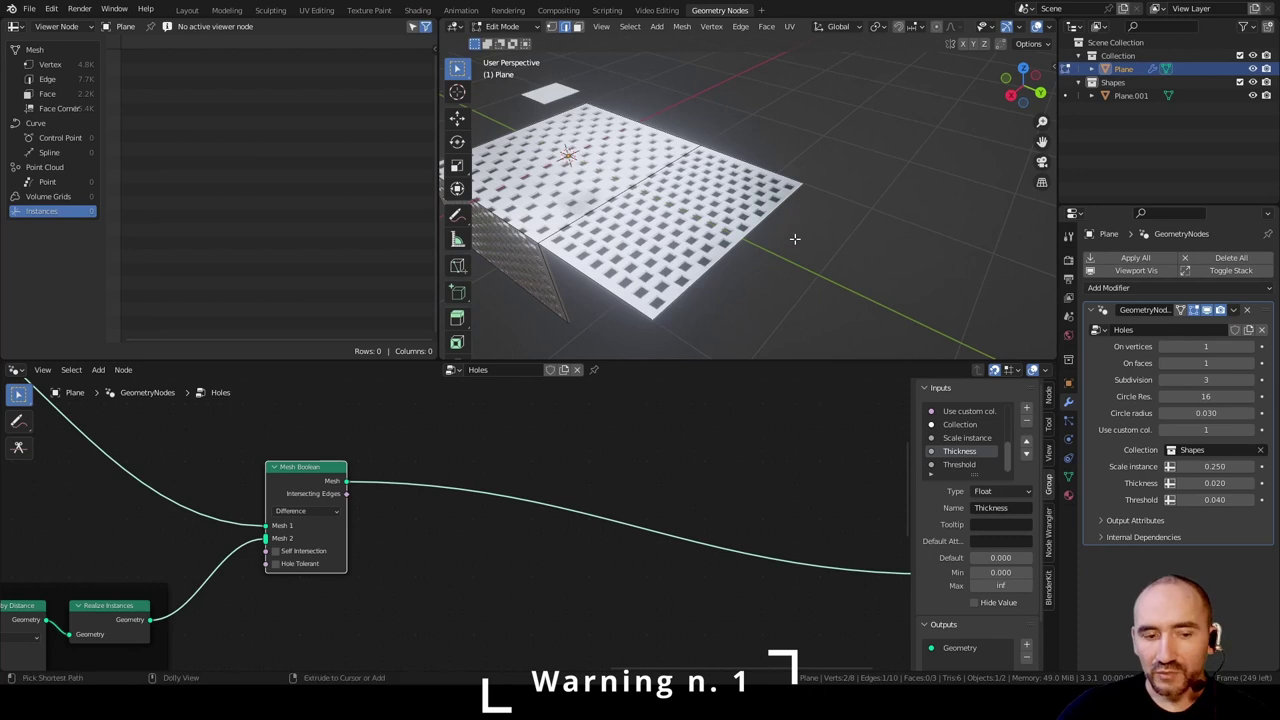
key("shift+ctrl+Tab")
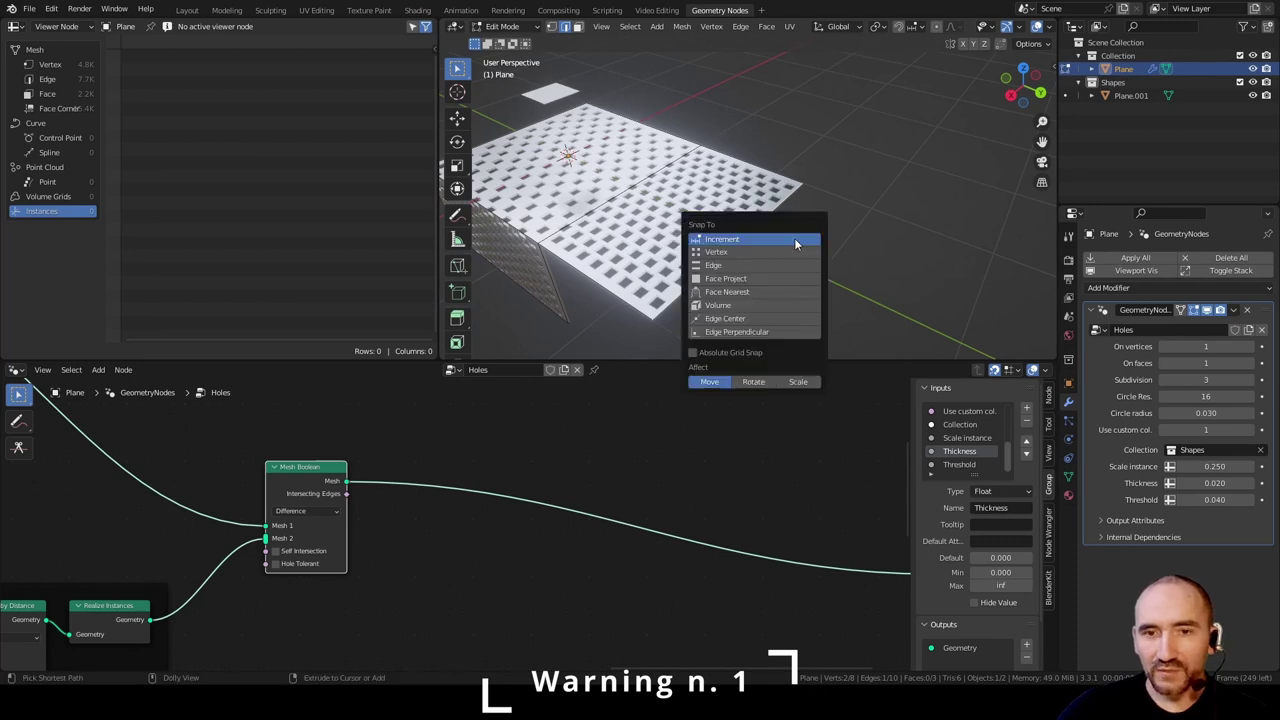
left_click(728, 357)
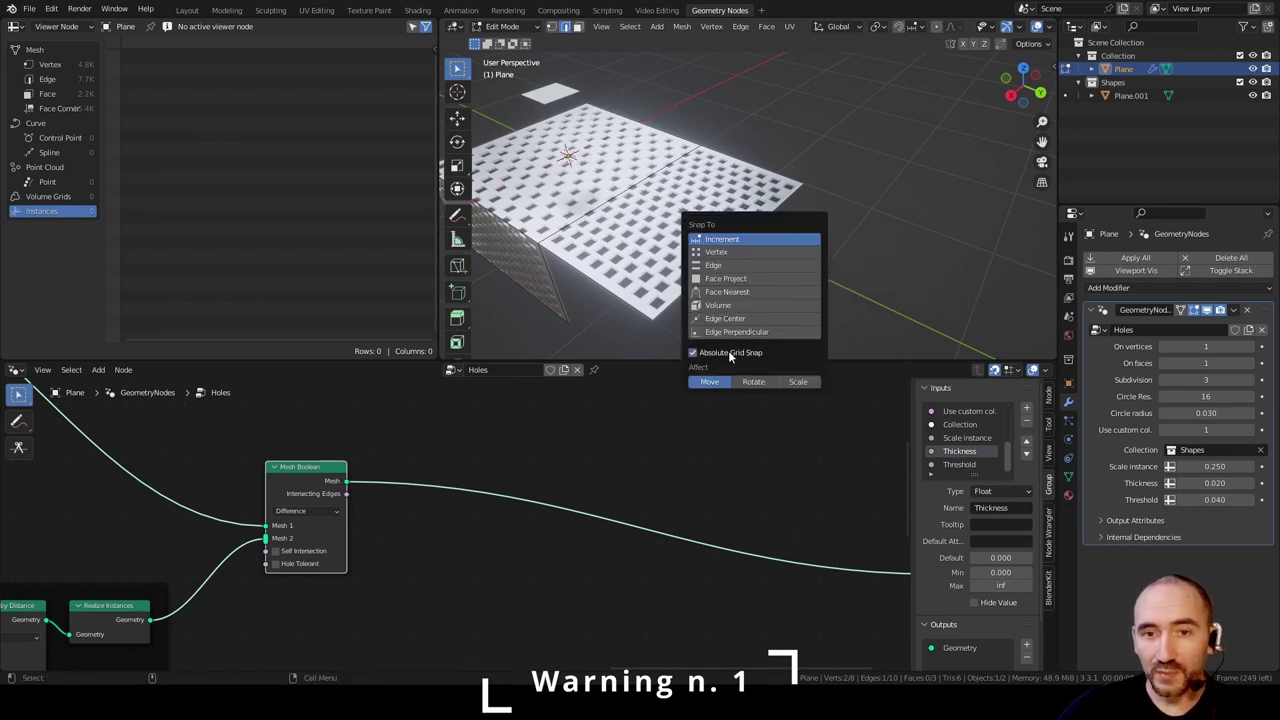
- Move the outer edge of the horizontal panel about 0.704 m along global Y, and return to Object Mode with nothing selected
key("g")
key("x")
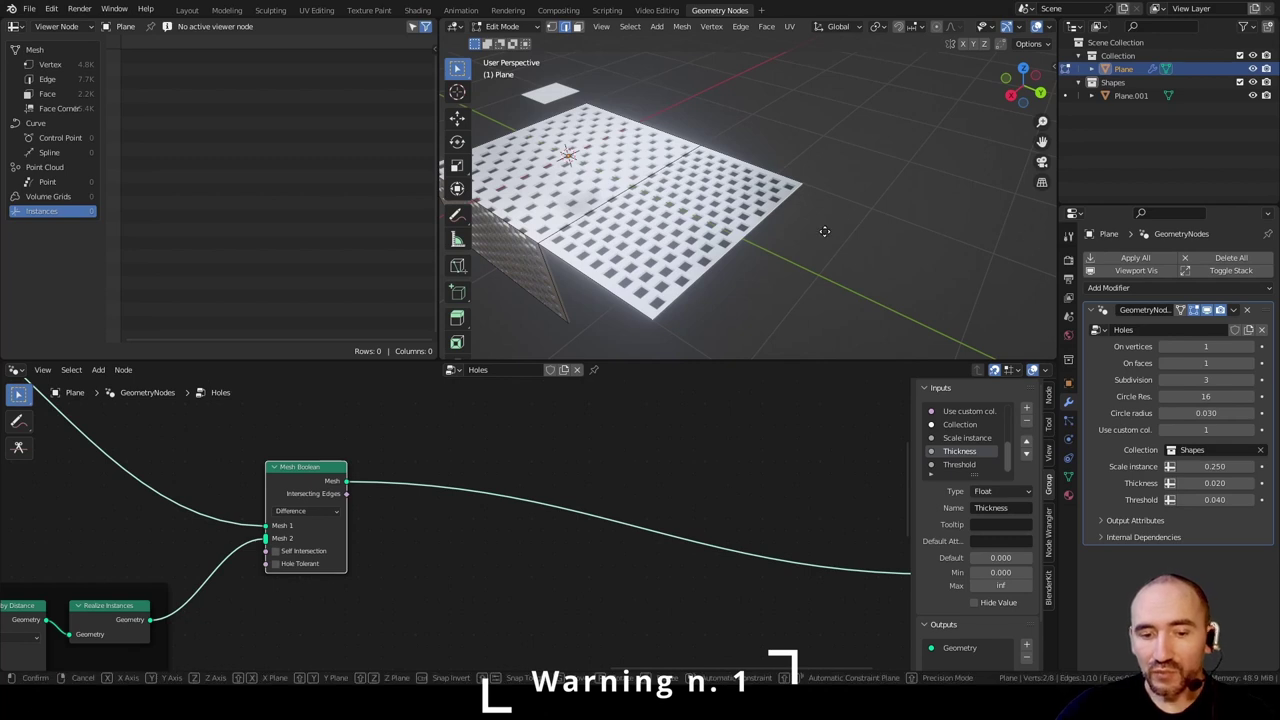
key("y")
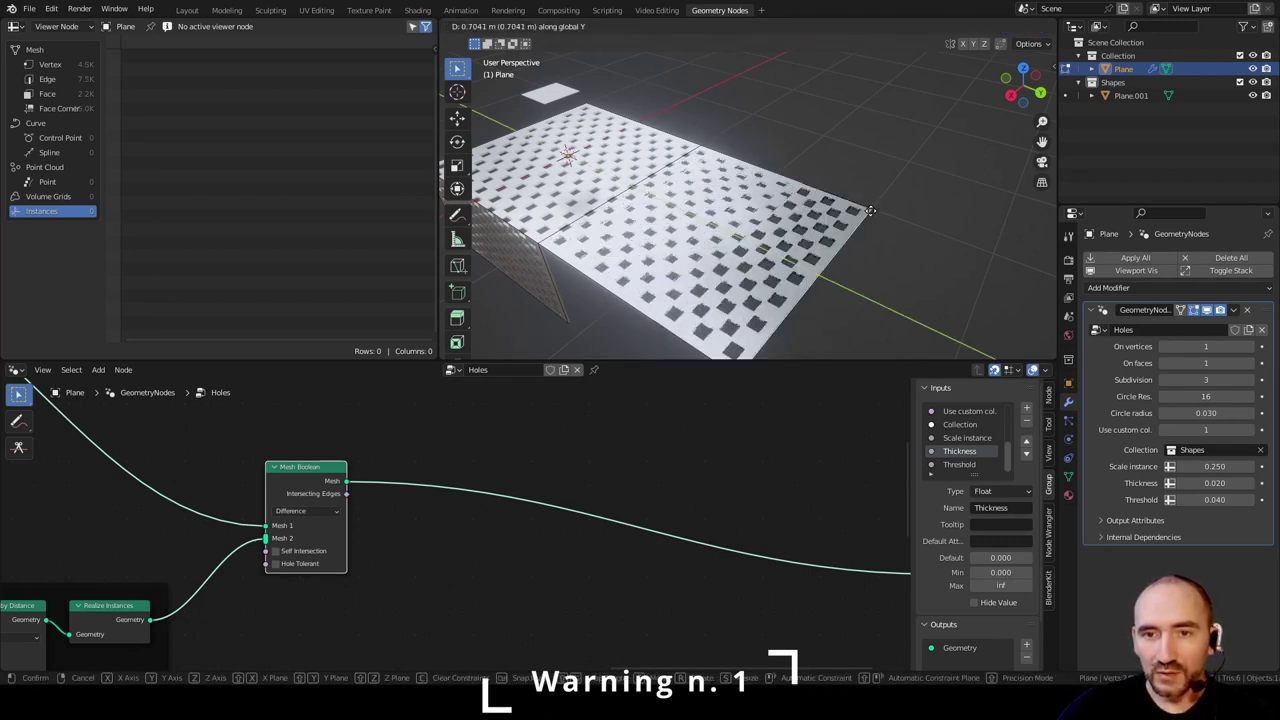
left_click(872, 211)
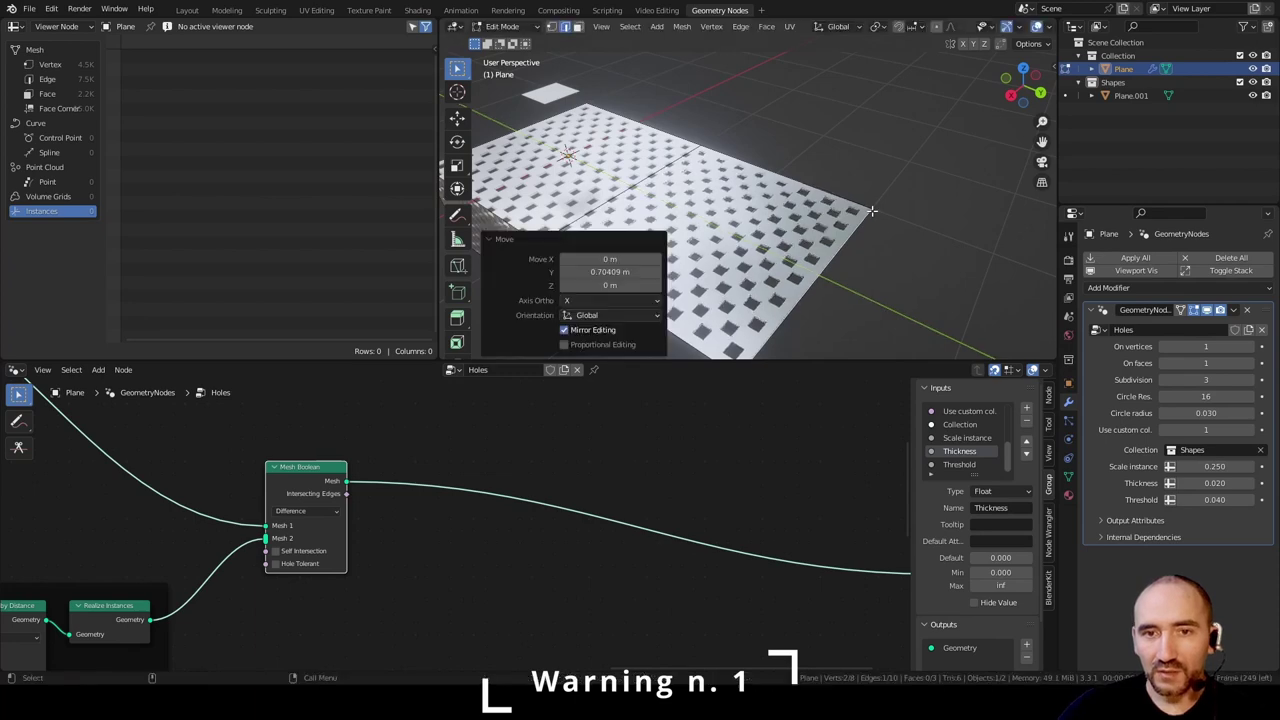
key("Tab")
left_click(863, 162)
middle_click_drag(864, 167, 916, 208)
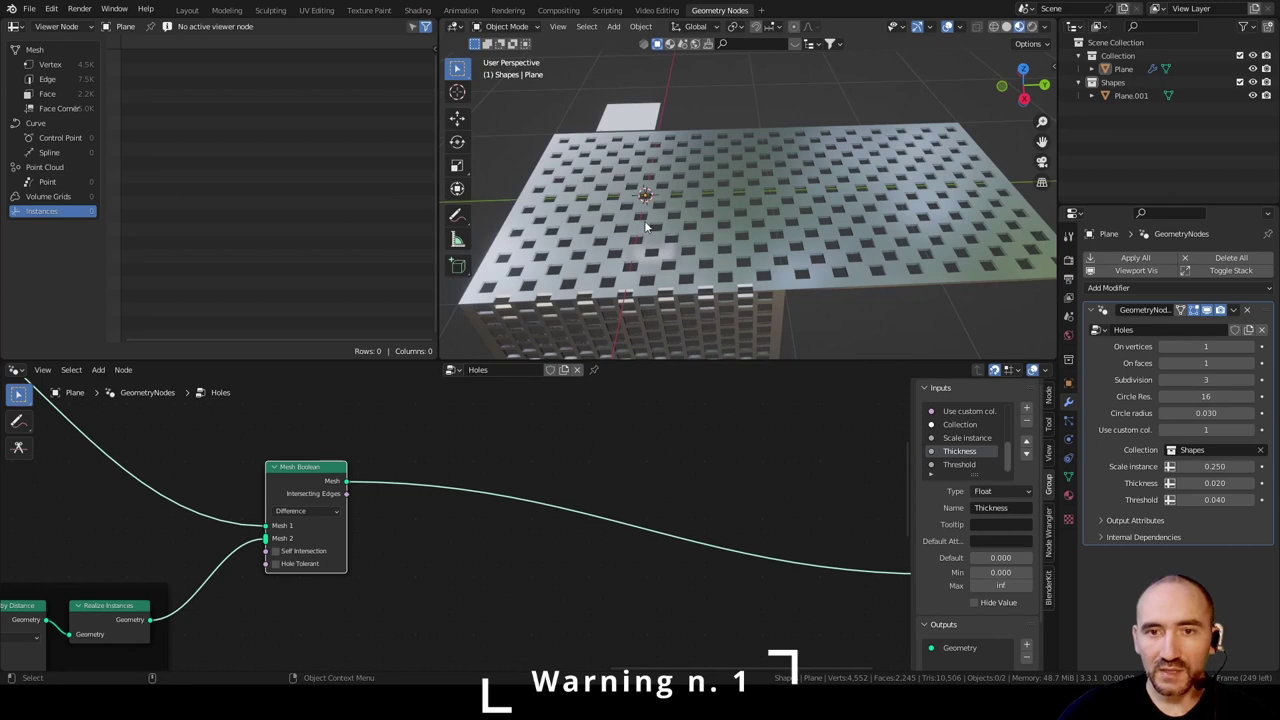
- Duplicate the Plane.001 cutter shape and place the copy about -0.551 m along global Y
middle_click_drag(646, 182, 735, 92)
scroll(727, 80, "down", 5)
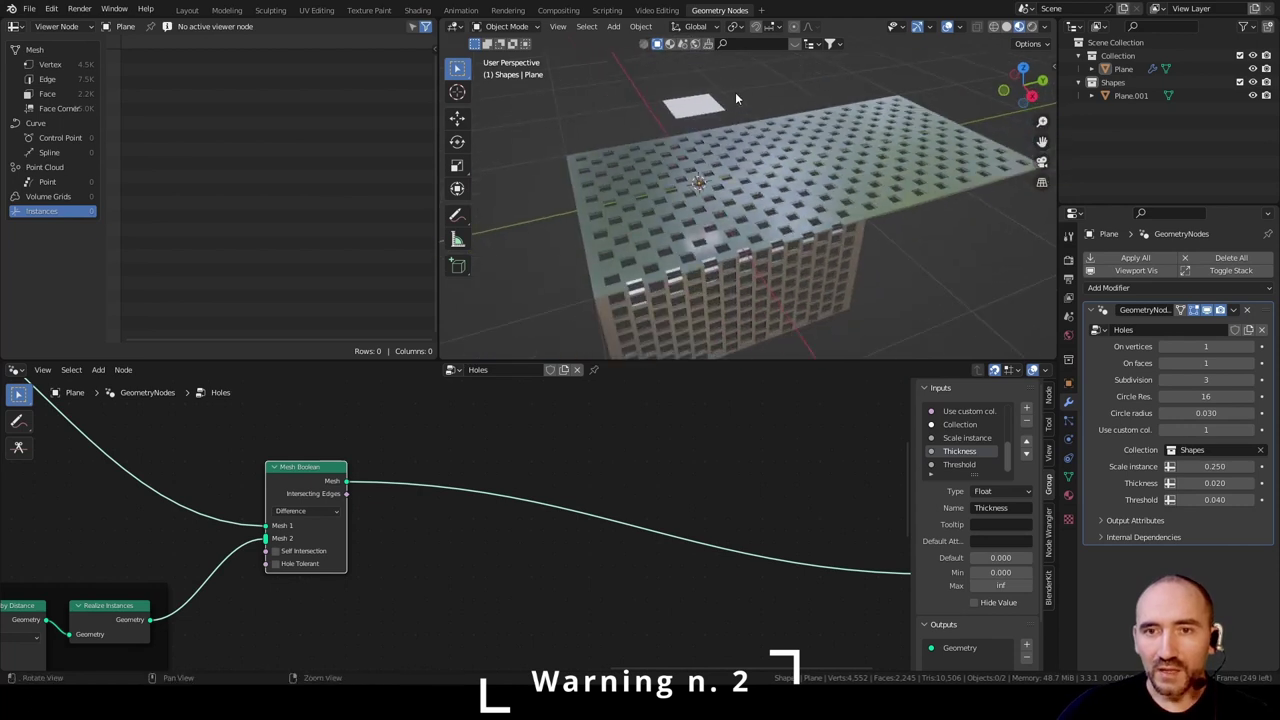
left_click(702, 107)
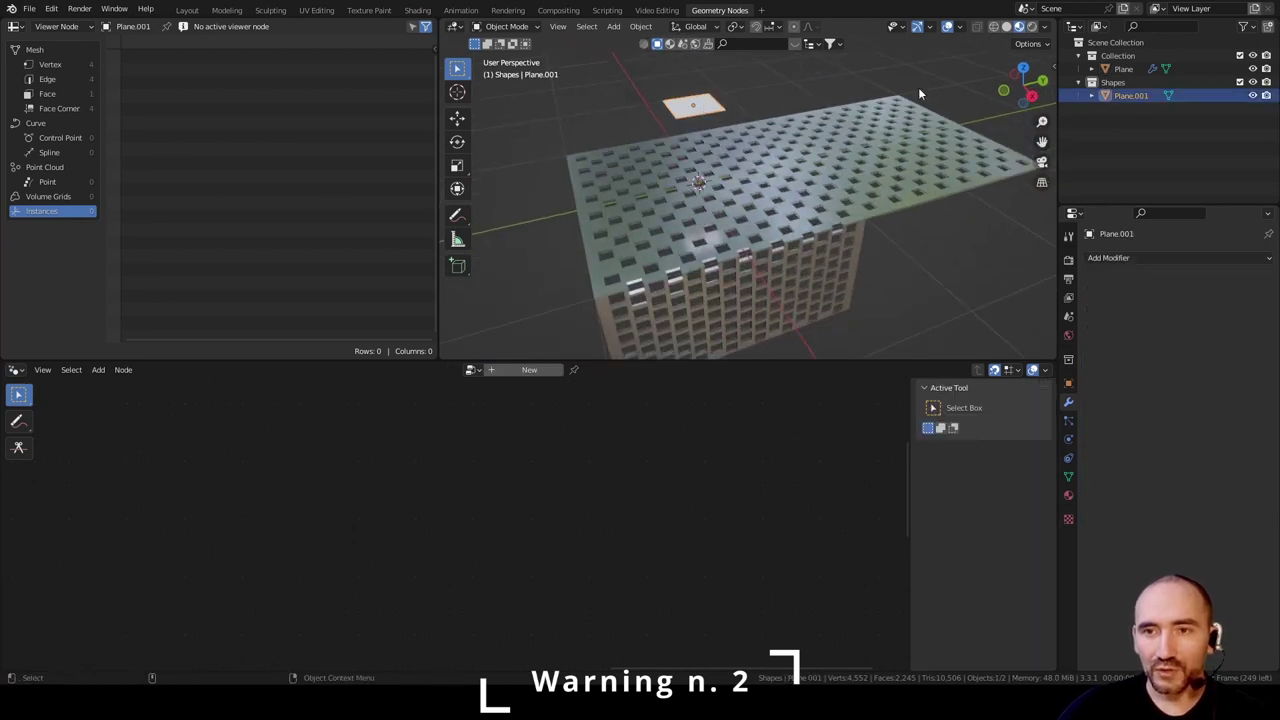
key("shift")
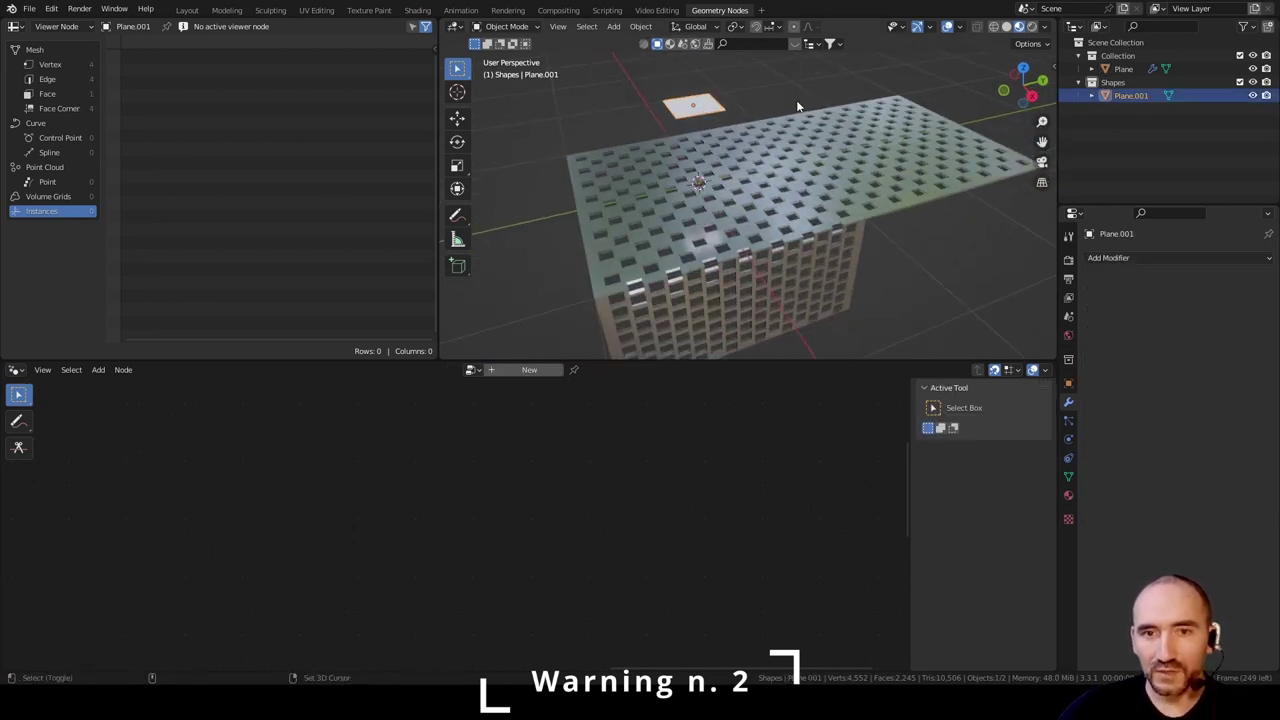
key("shift+d")
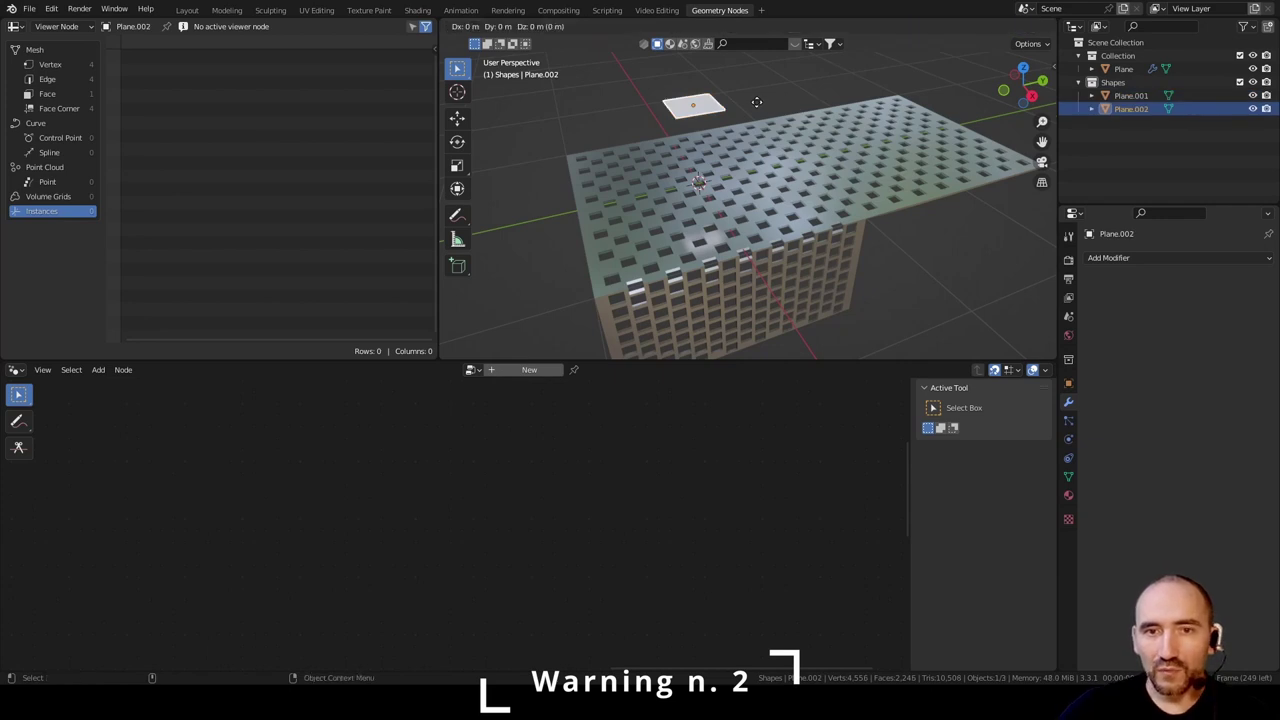
key("y")
left_click(720, 103)
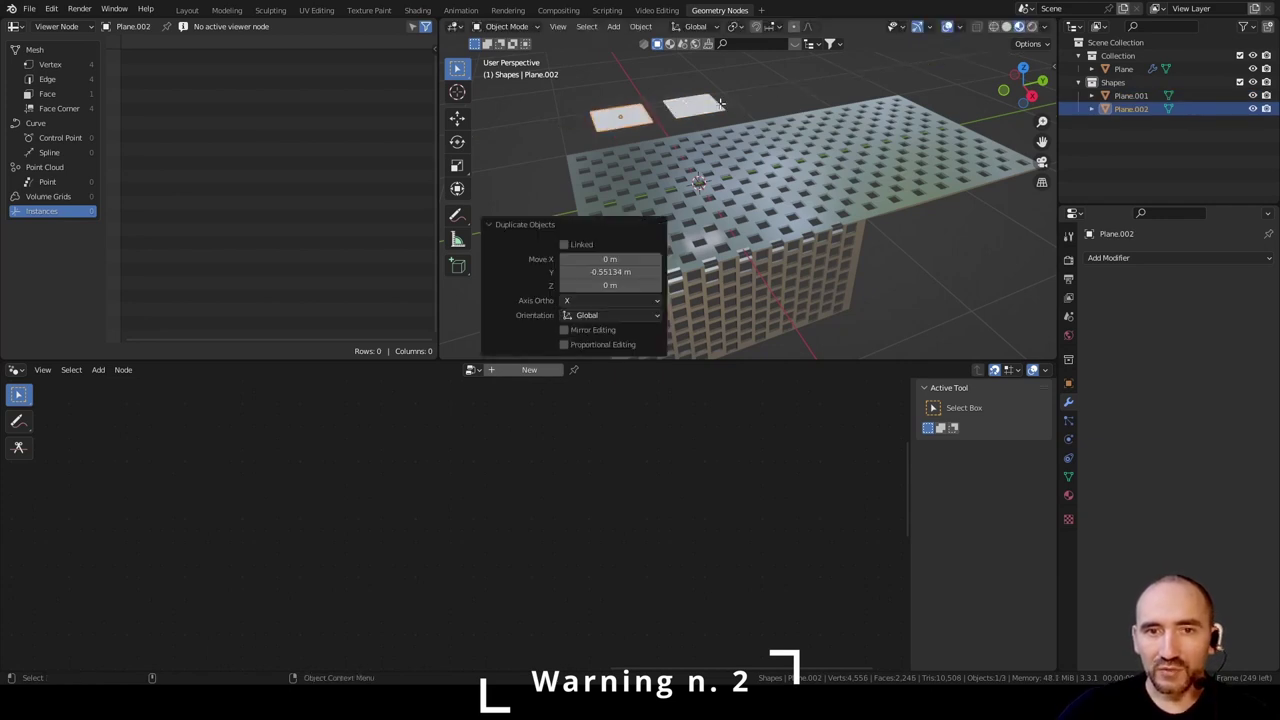
- Turn the duplicated cutter plane into a triangle by merging two of its vertices at center in Edit Mode, and return to Object Mode
key("Tab")
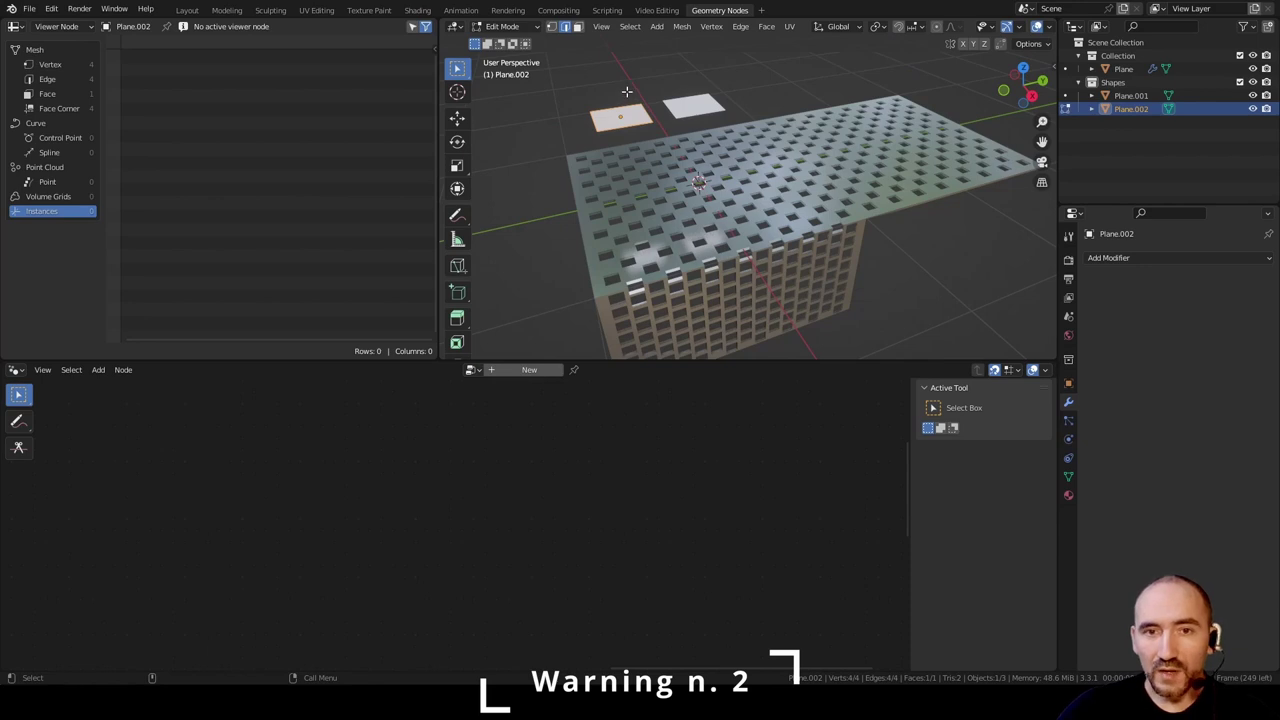
key("1")
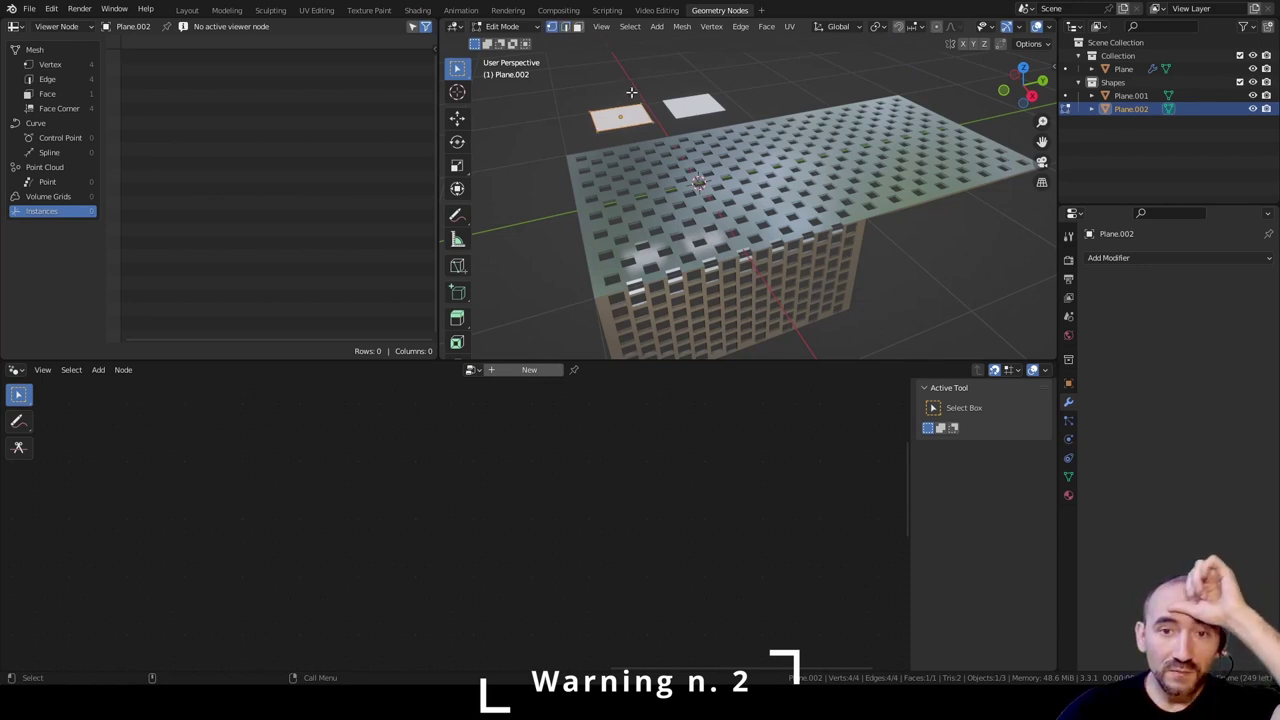
left_click_drag(631, 92, 661, 137)
key("m")
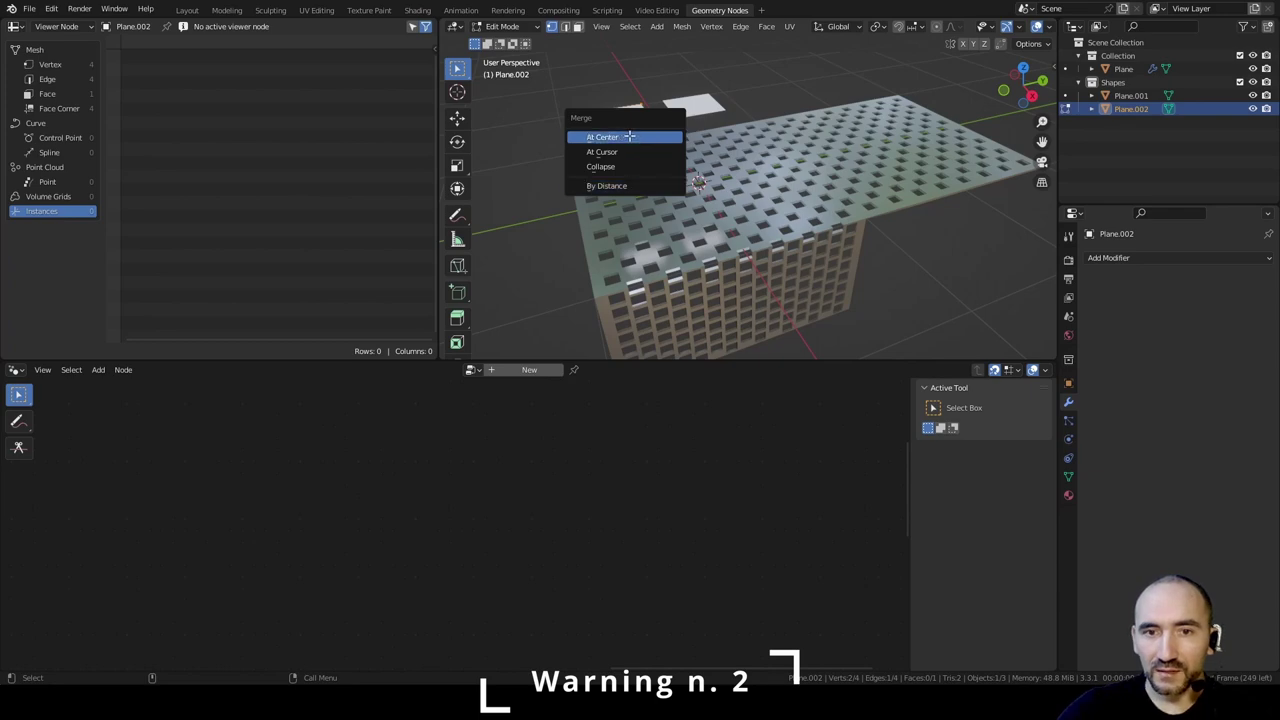
left_click(630, 136)
key("Tab")
- Examine how the square and triangular holes are distributed across the perforated panels from several angles and distances
scroll(849, 195, "up", 5)
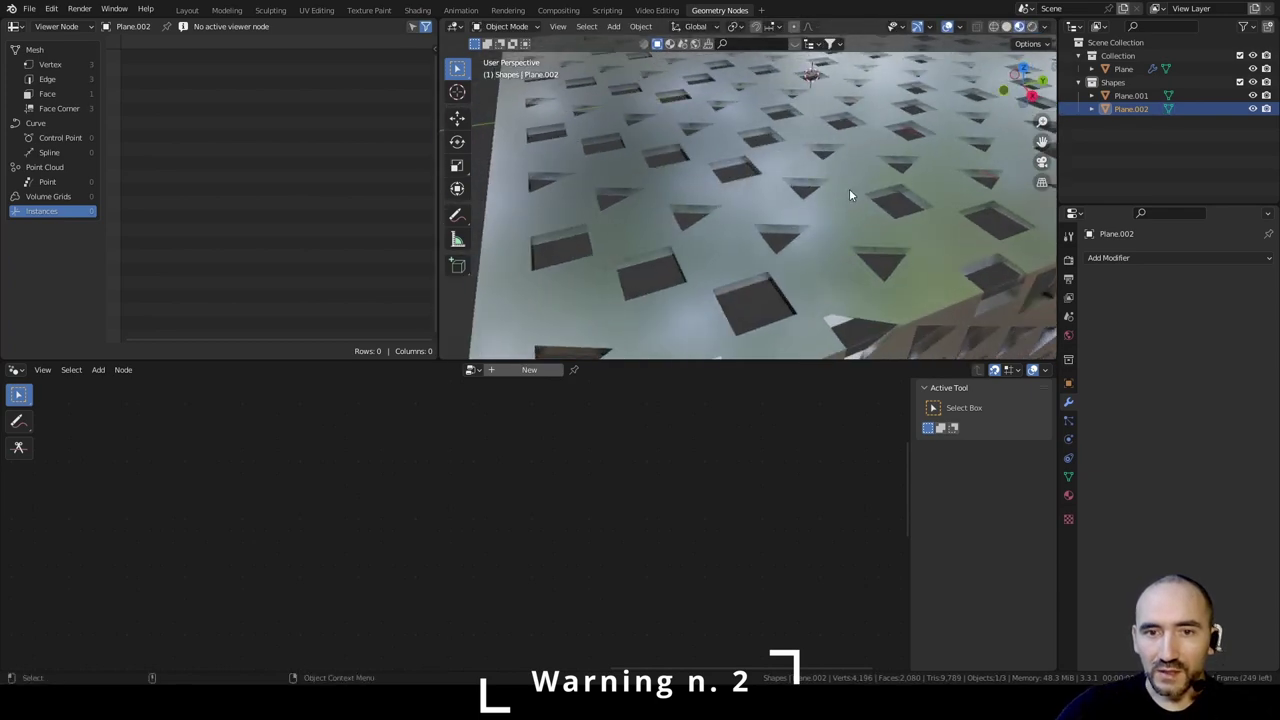
scroll(849, 195, "down", 5)
middle_click_drag(862, 210, 826, 168)
scroll(818, 185, "up", 2)
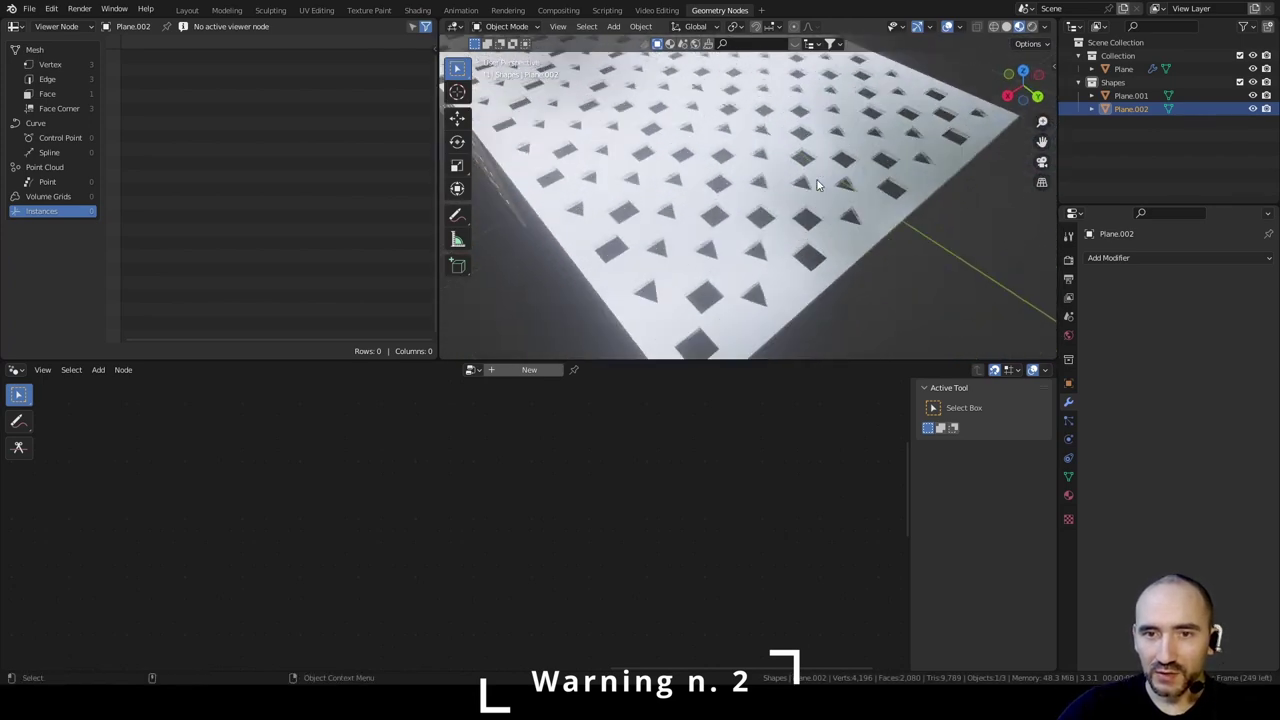
scroll(818, 185, "down", 1)
middle_click_drag(762, 134, 750, 205)
scroll(750, 208, "up", 1)
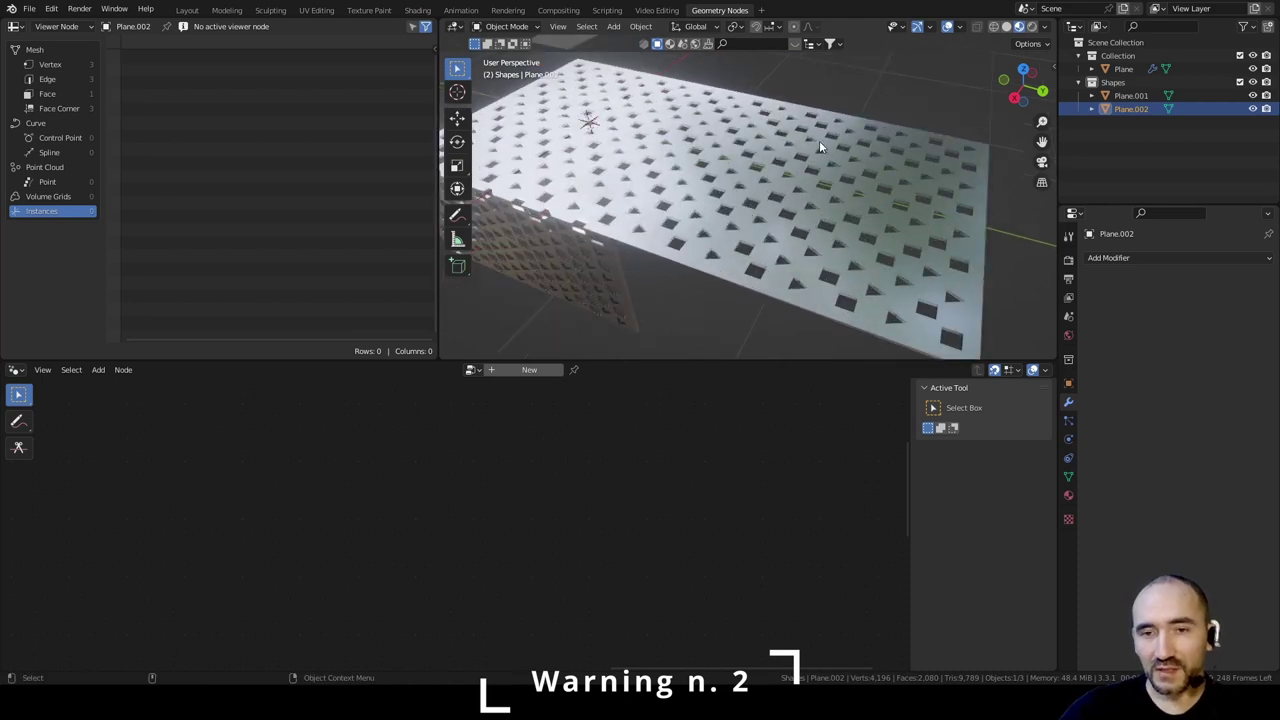
middle_click_drag(929, 257, 903, 251)
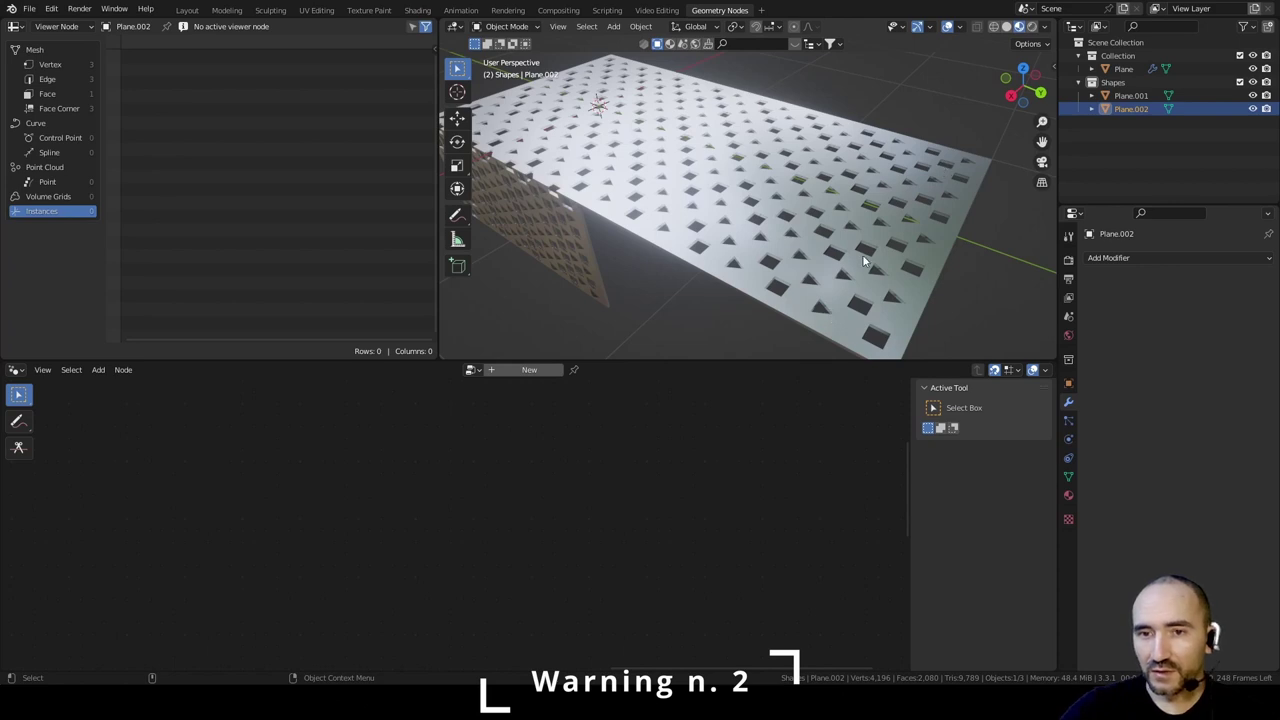
middle_click_drag(926, 160, 750, 130, "shift")
scroll(700, 230, "up", 3)
middle_click_drag(652, 288, 680, 293)
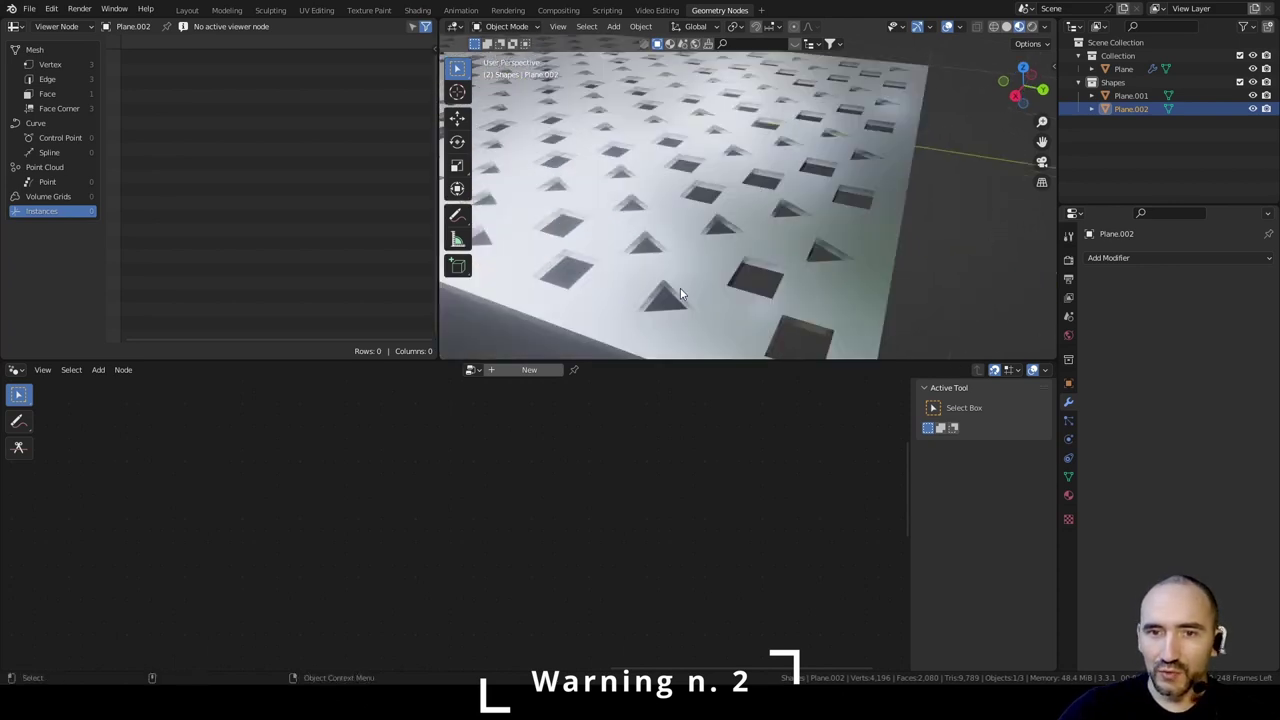
middle_click_drag(728, 204, 837, 186)
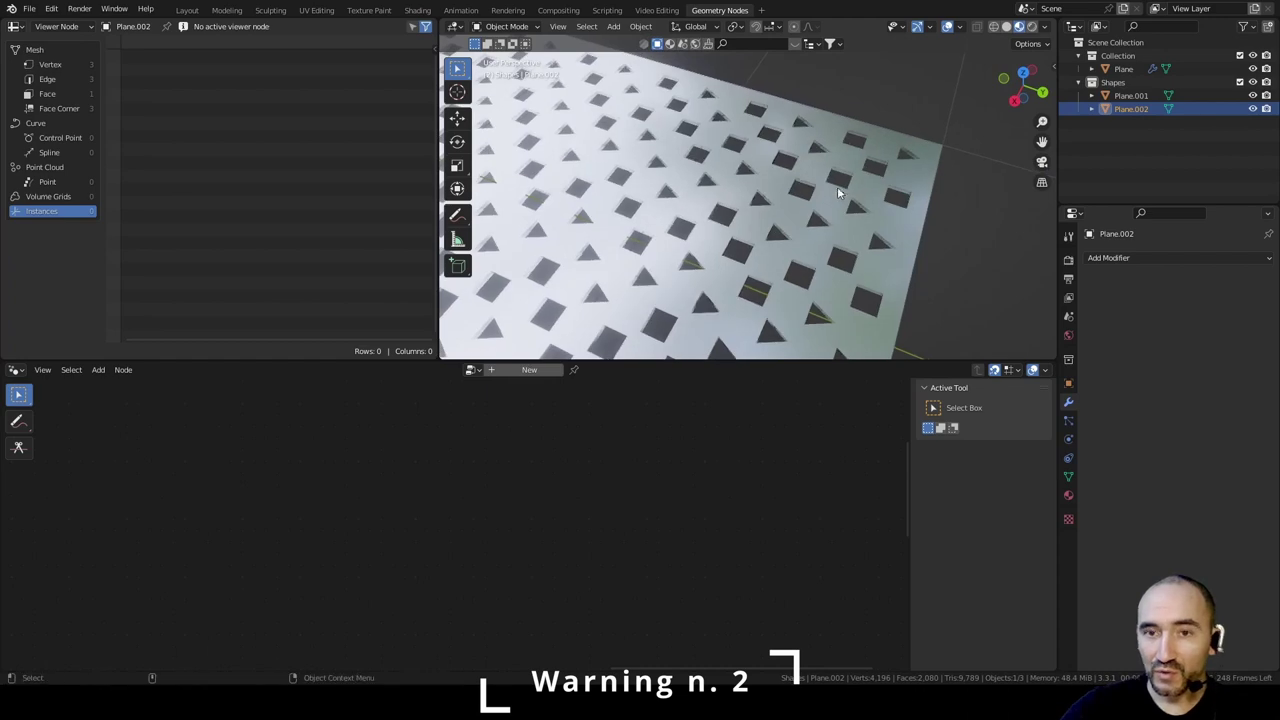
- Rename the perforated panel's Geometry Nodes modifier to Holes
scroll(853, 140, "down", 3)
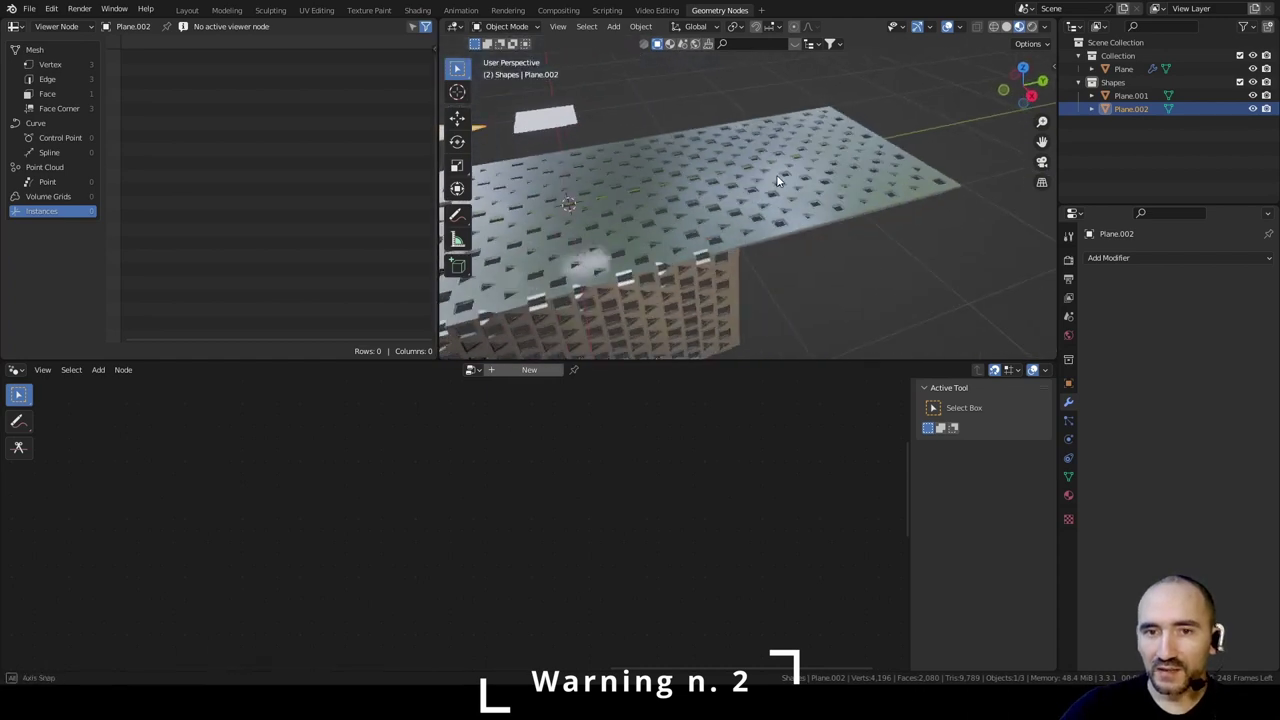
middle_click_drag(760, 130, 746, 154)
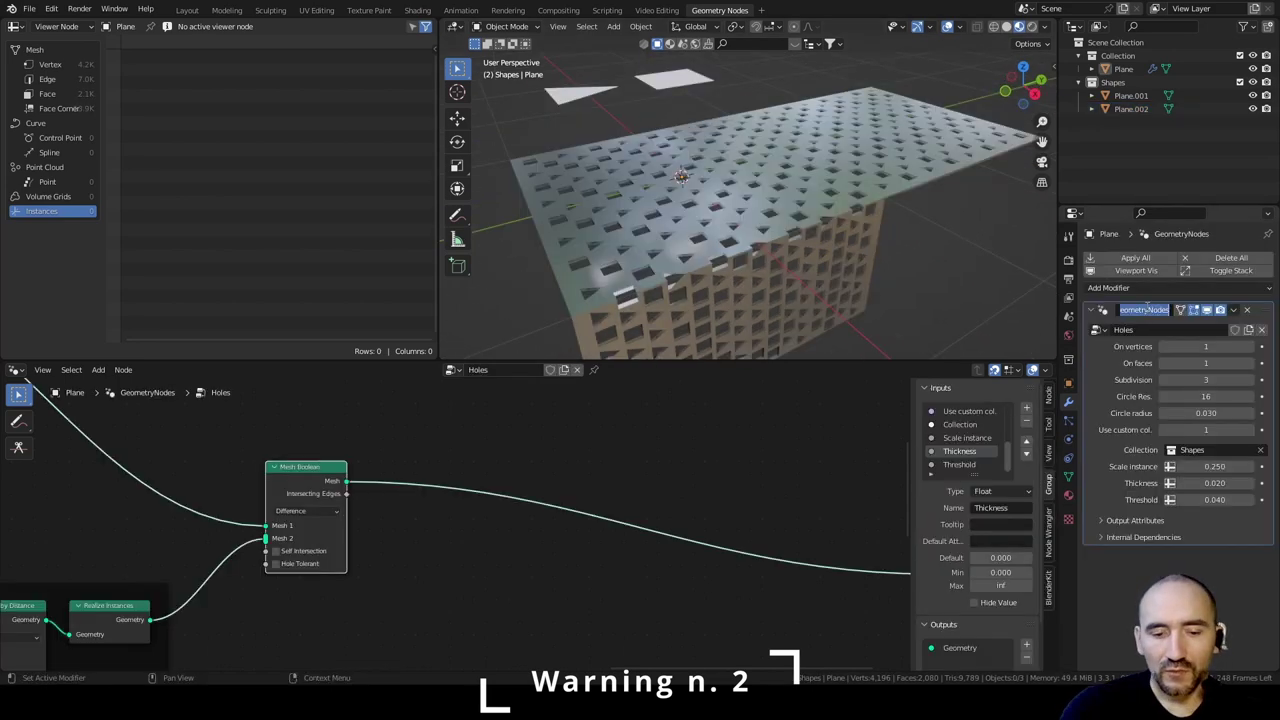
left_click(1147, 308)
type("Holes")
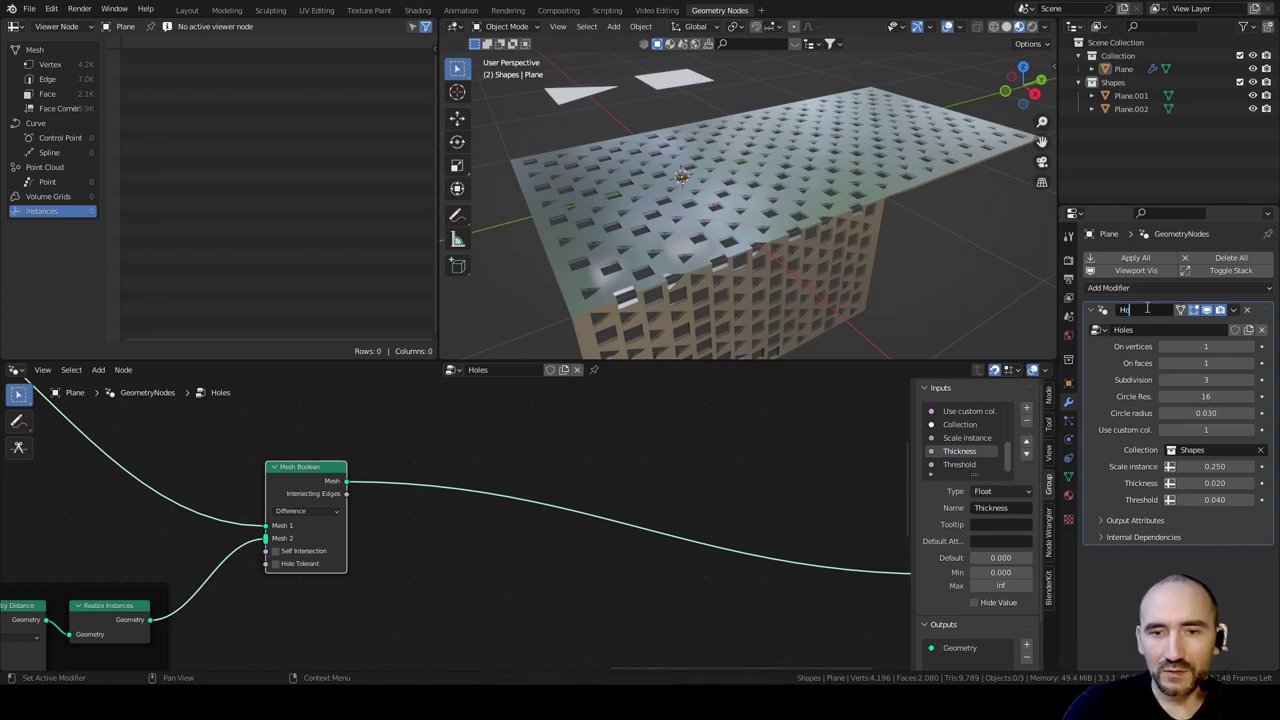
key("Return")
- Review the whole Holes node tree and save the Blender file
scroll(406, 494, "down", 6)
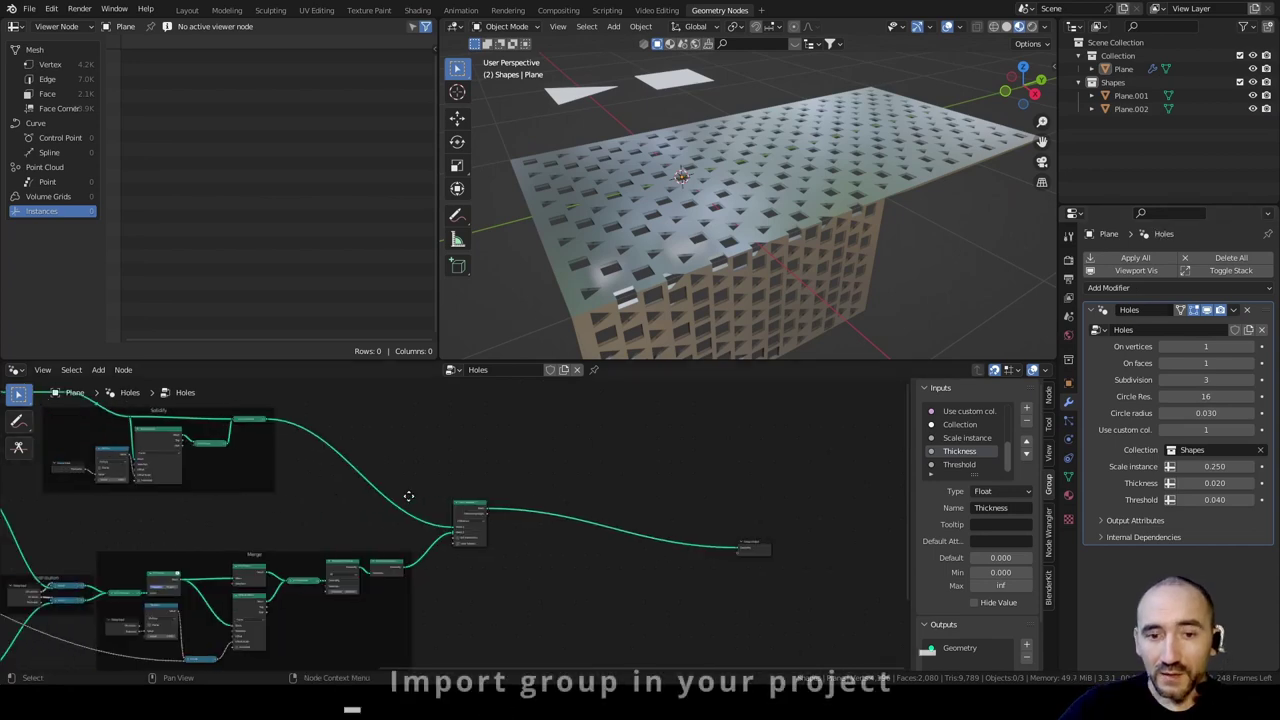
middle_click_drag(406, 494, 683, 483)
scroll(376, 489, "down", 5)
middle_click_drag(292, 484, 466, 478)
key("ctrl+s")
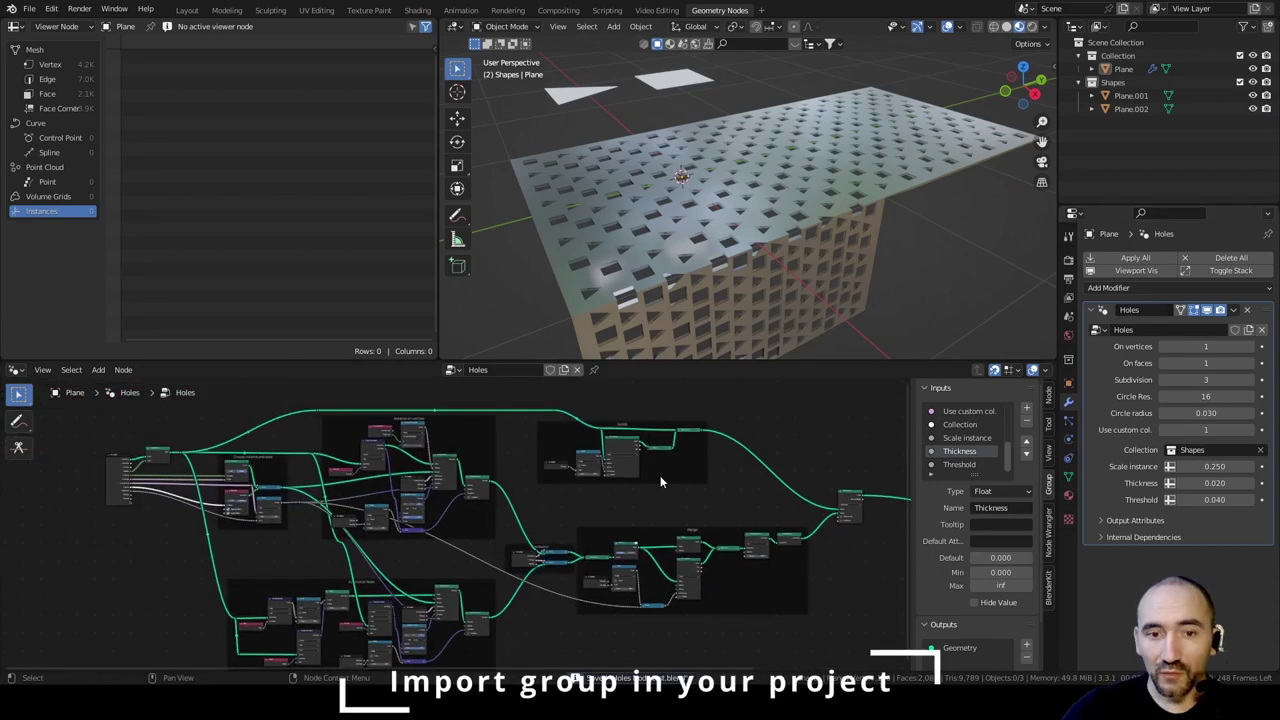
scroll(550, 507, "down", 2)
middle_click_drag(616, 496, 575, 488)
key("Home")
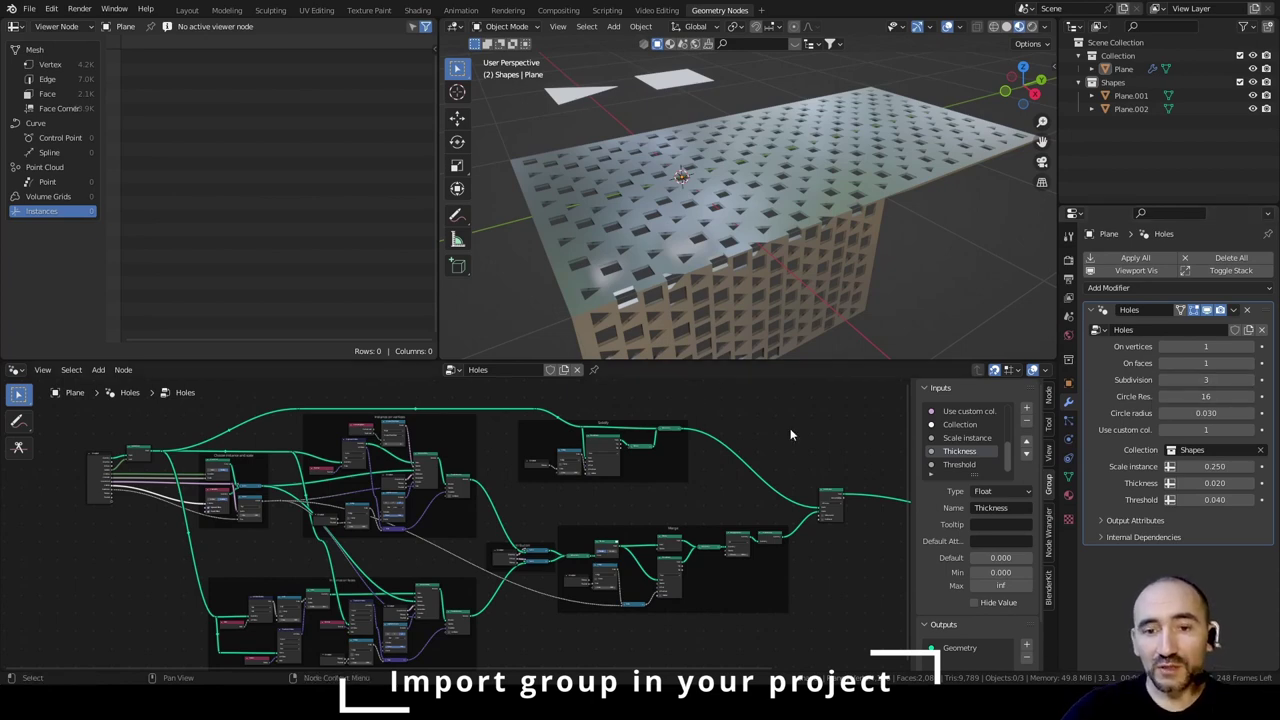
left_click(29, 8)
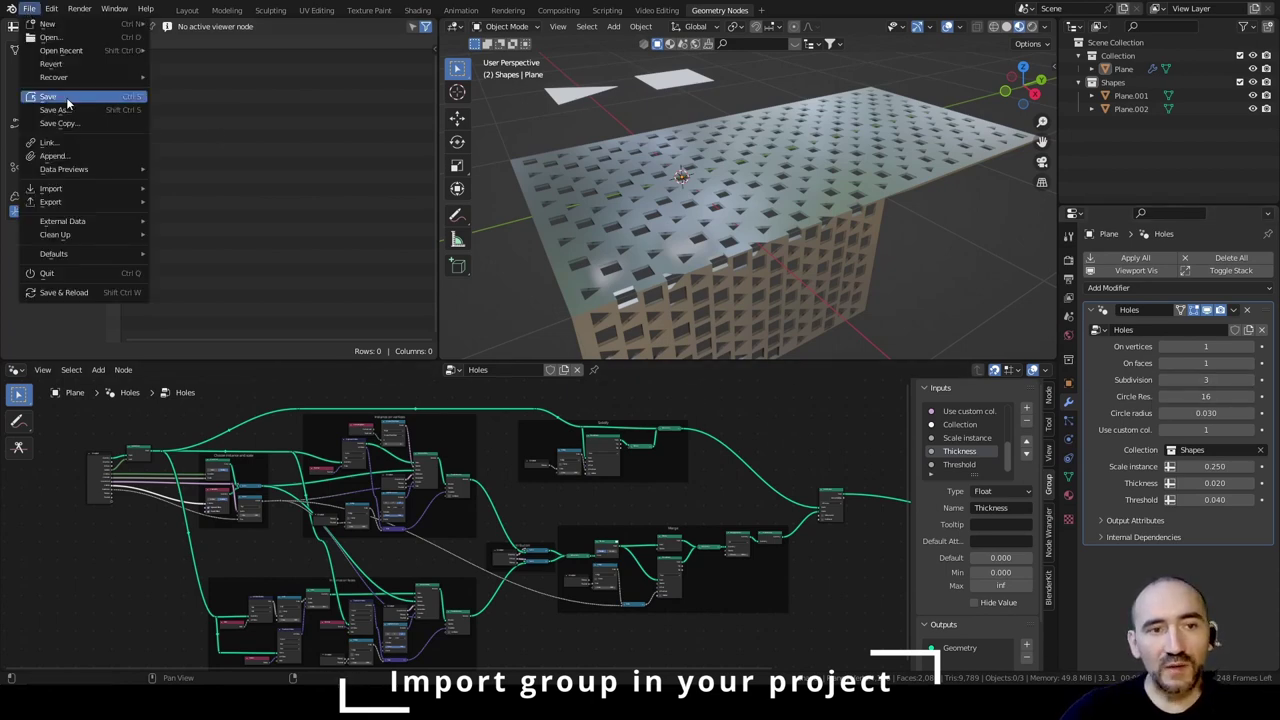
mouse_move(83, 28)
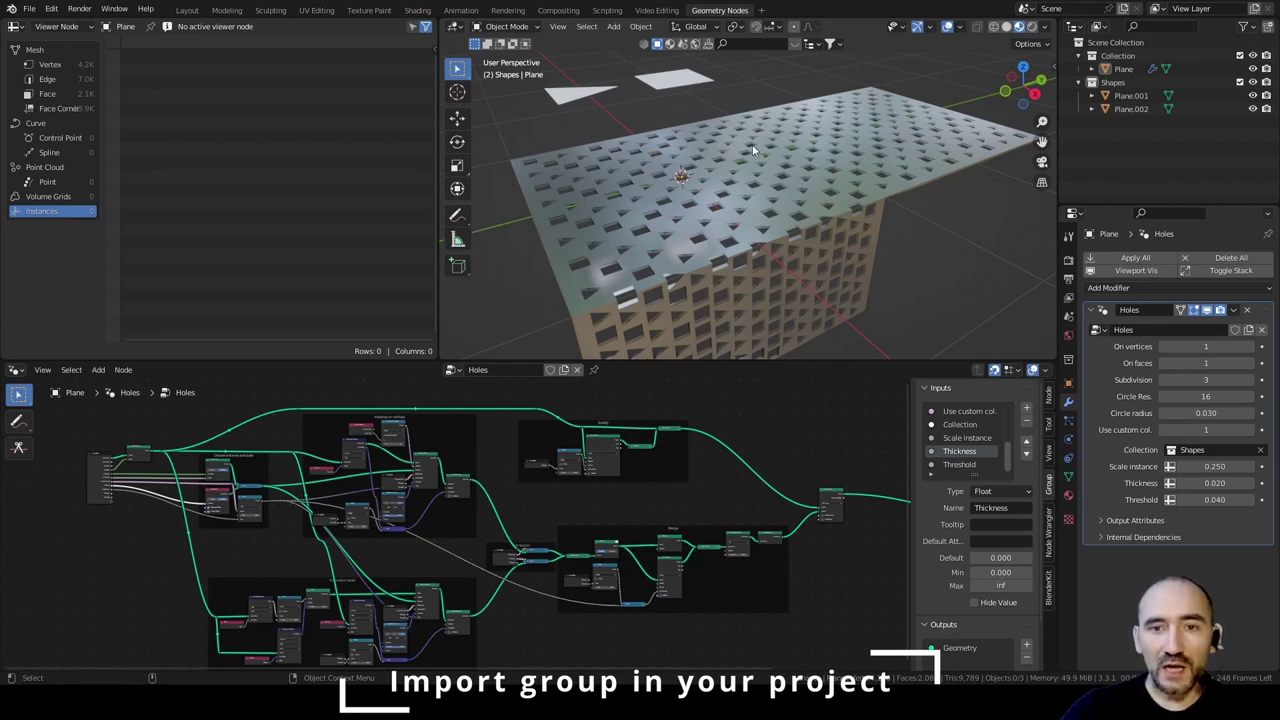
- Add a 2 m mesh plane and move it about 4.939 m along global Y, away from the perforated panels
key("shift+a")
mouse_move(707, 156)
left_click(779, 154)
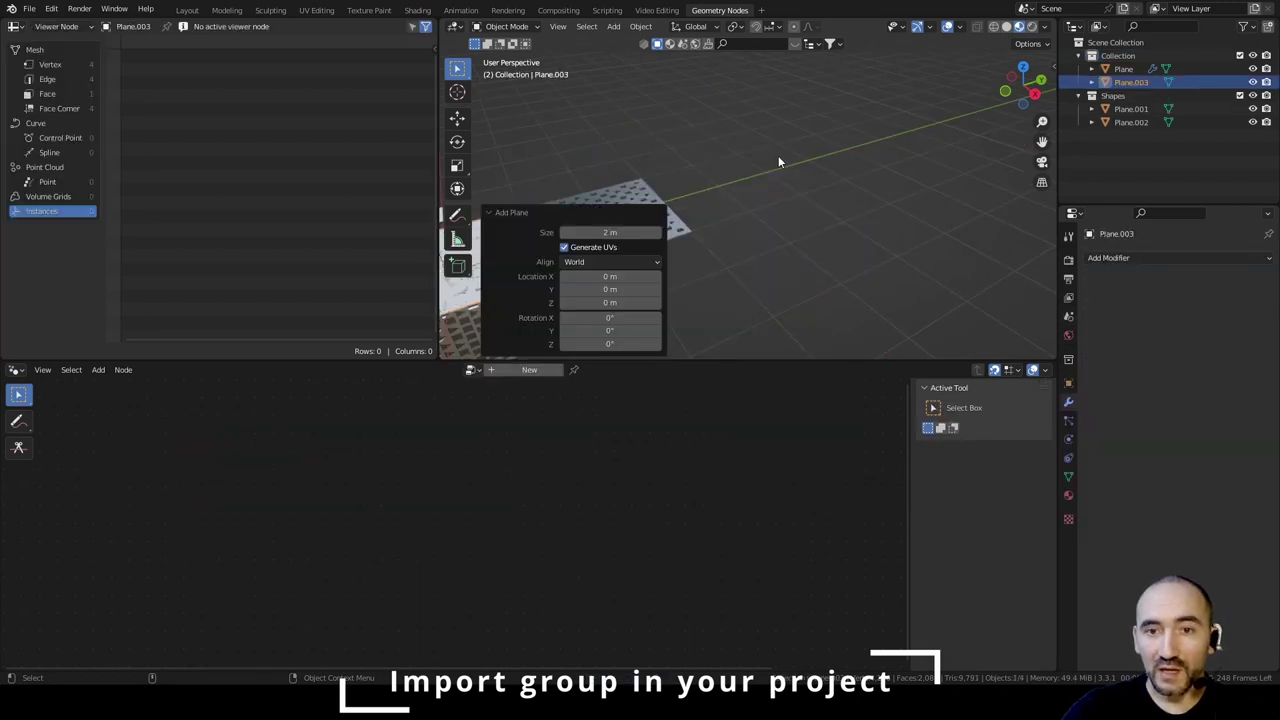
key("g")
key("y")
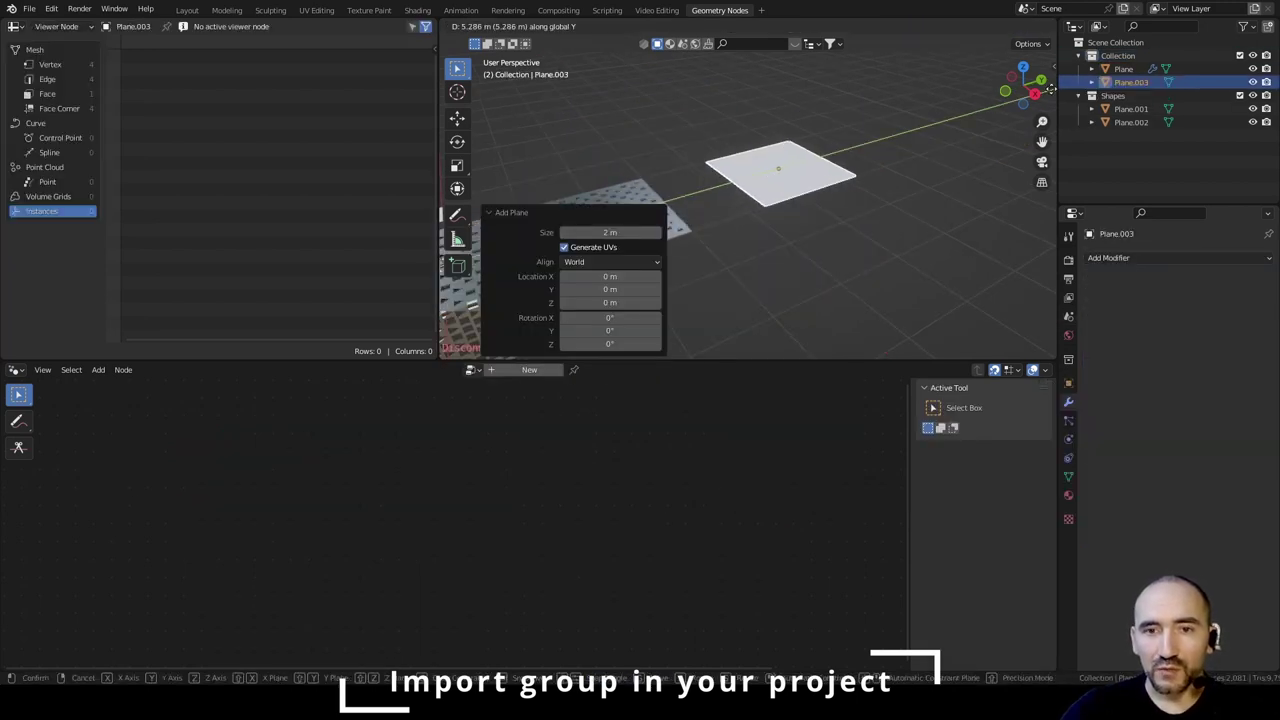
left_click(1035, 96)
key("KP_Decimal")
- Add a Geometry Nodes modifier to the new plane and assign the existing Holes node group to it
left_click(1150, 257)
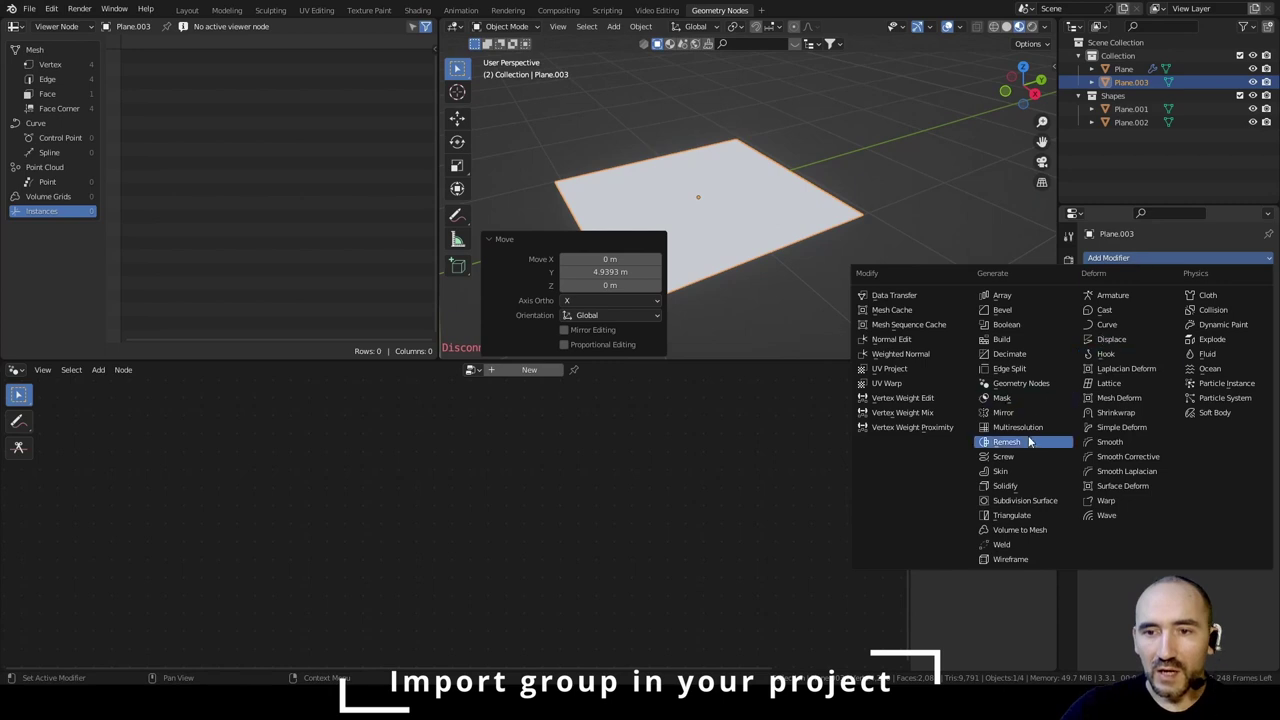
left_click(1040, 384)
left_click(1097, 330)
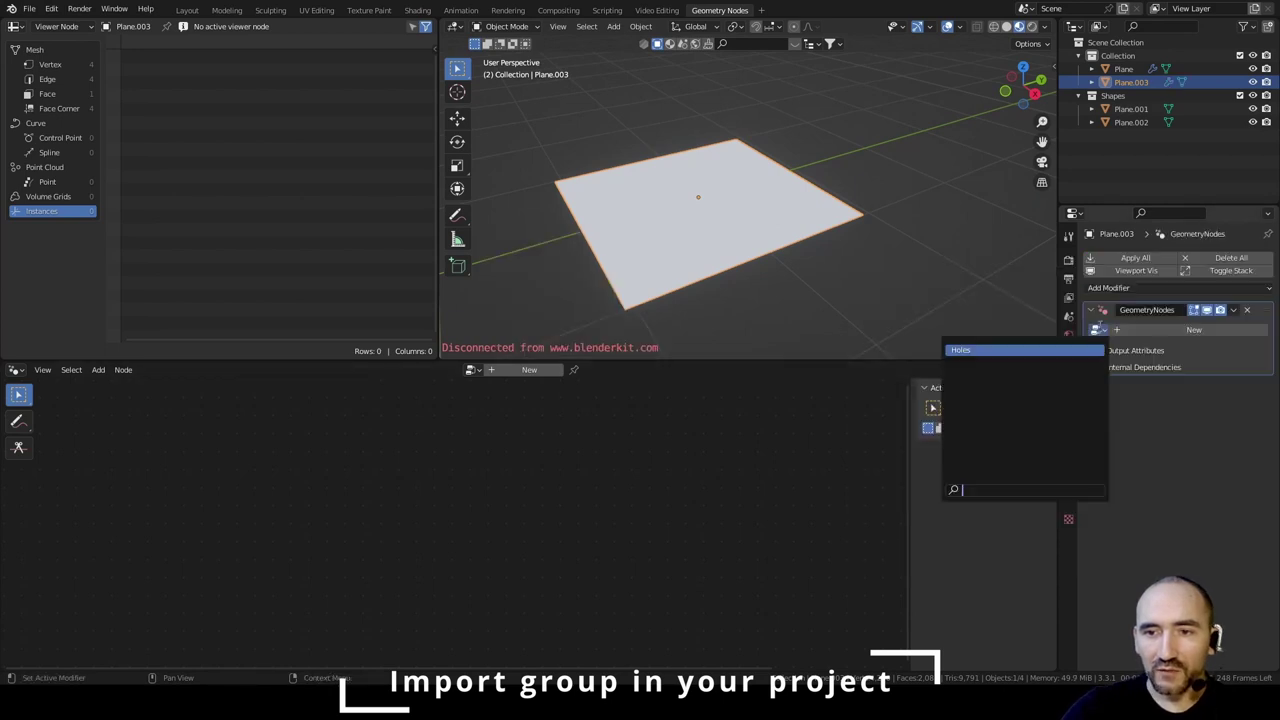
left_click(990, 351)
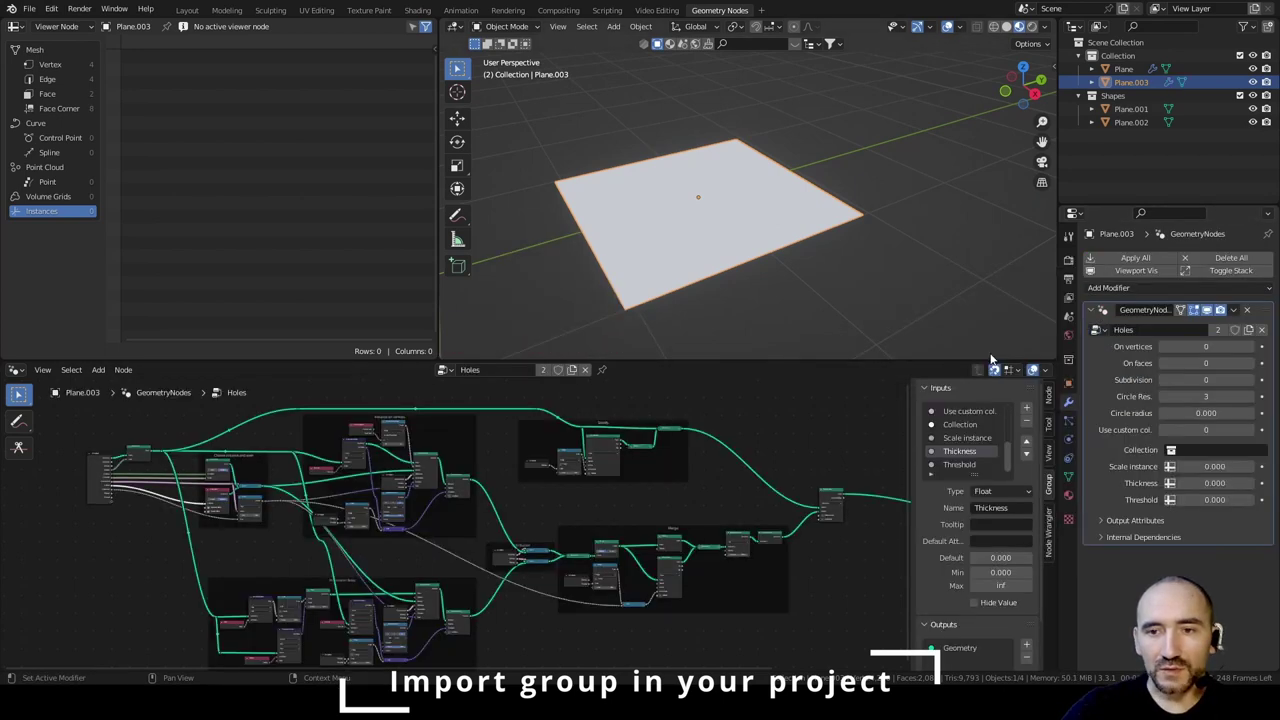